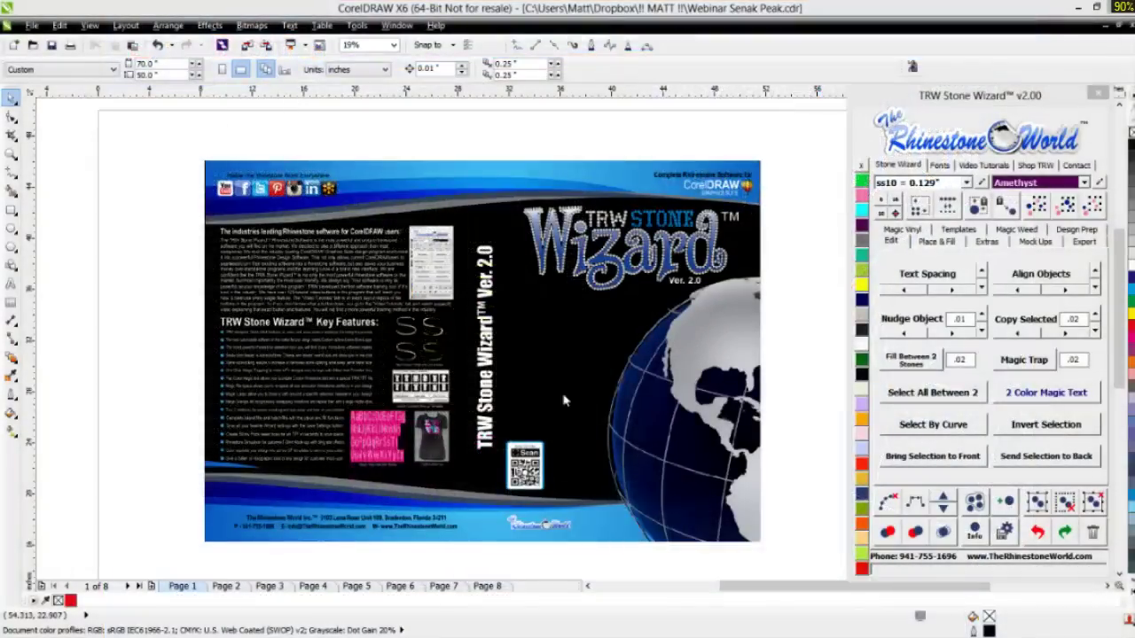
- Delete the Stone Wizard cover image from page 1
{"action": "left_click", "coordinate": [502, 366]}
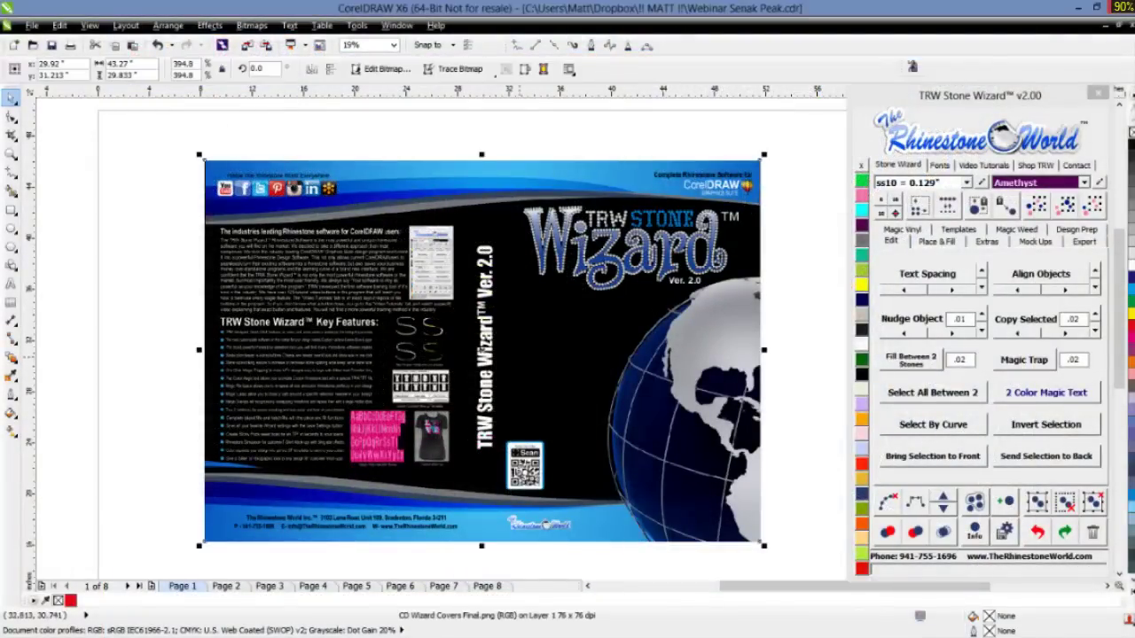
{"action": "key", "text": "Delete"}
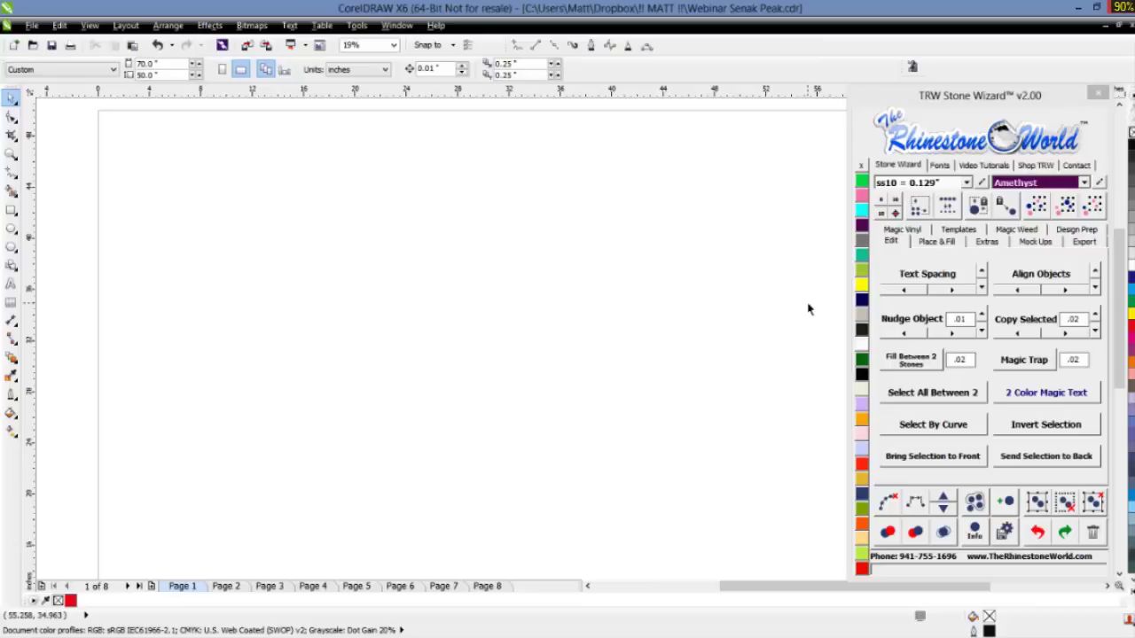
- Move the TRW Stone Wizard window inward over the drawing page and briefly view its video tutorials section
{"action": "left_click_drag", "start_coordinate": [957, 98], "coordinate": [905, 79]}
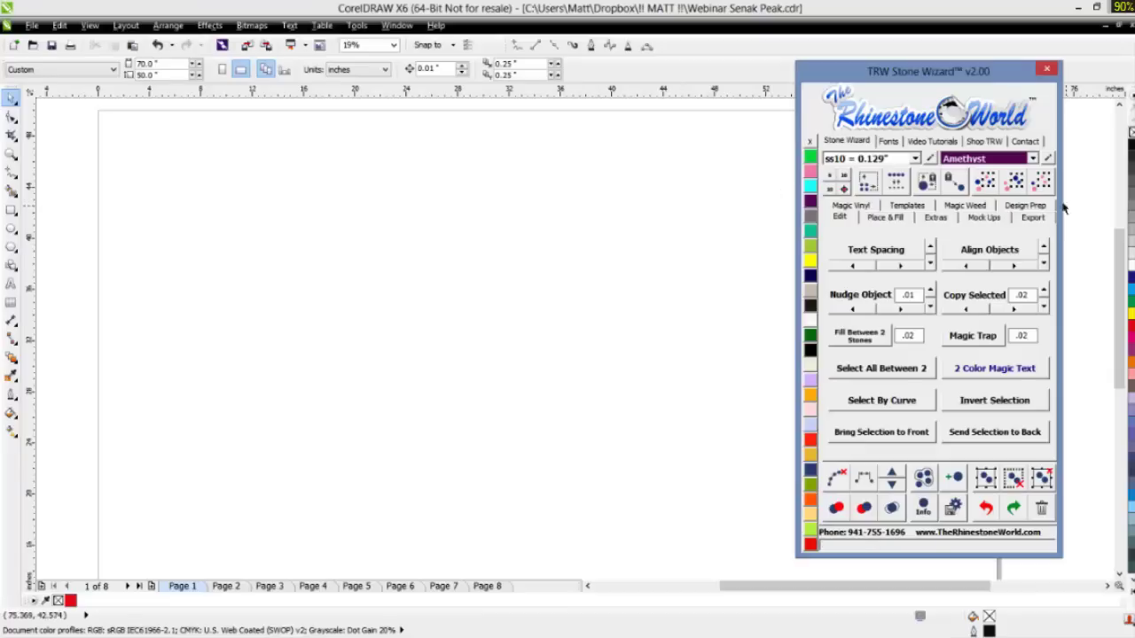
{"action": "left_click", "coordinate": [931, 142]}
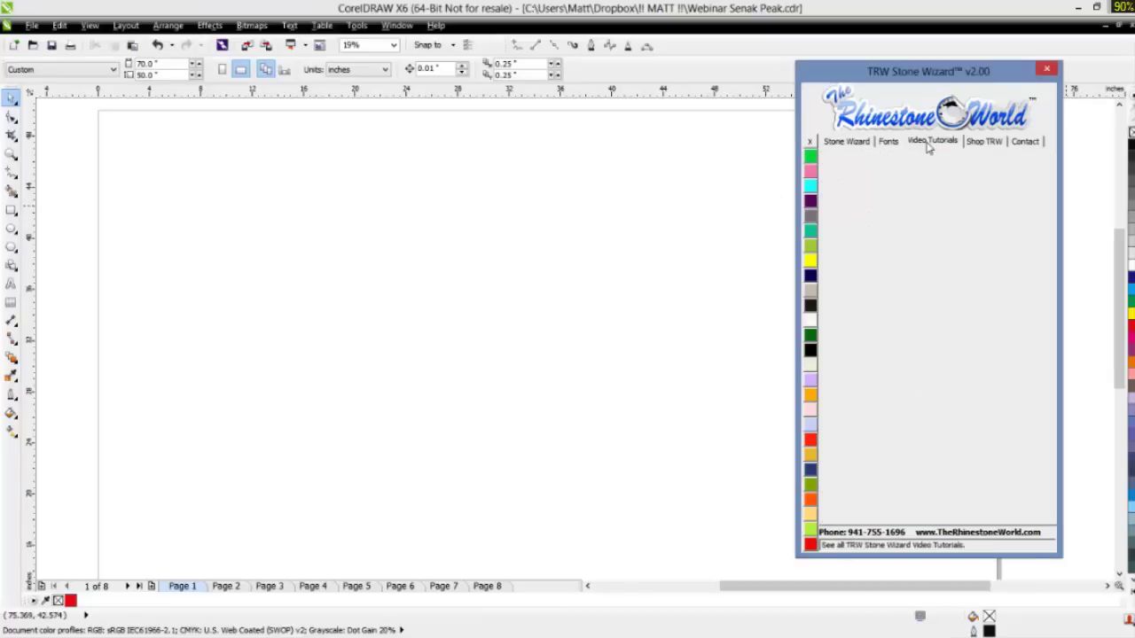
{"action": "left_click", "coordinate": [850, 143]}
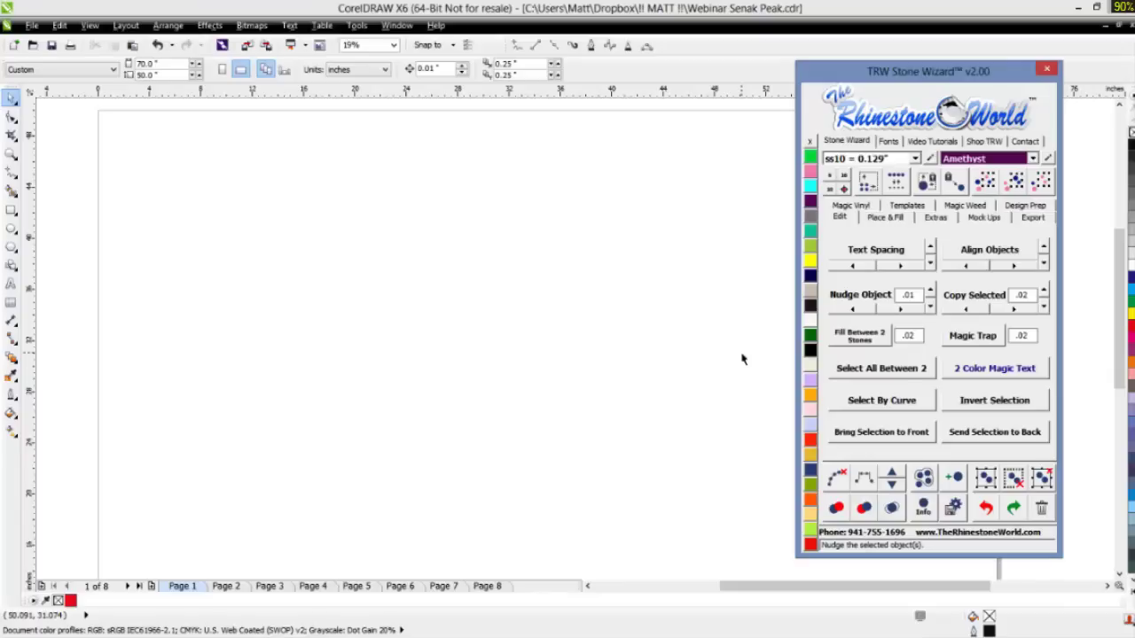
{"action": "left_click", "coordinate": [743, 359]}
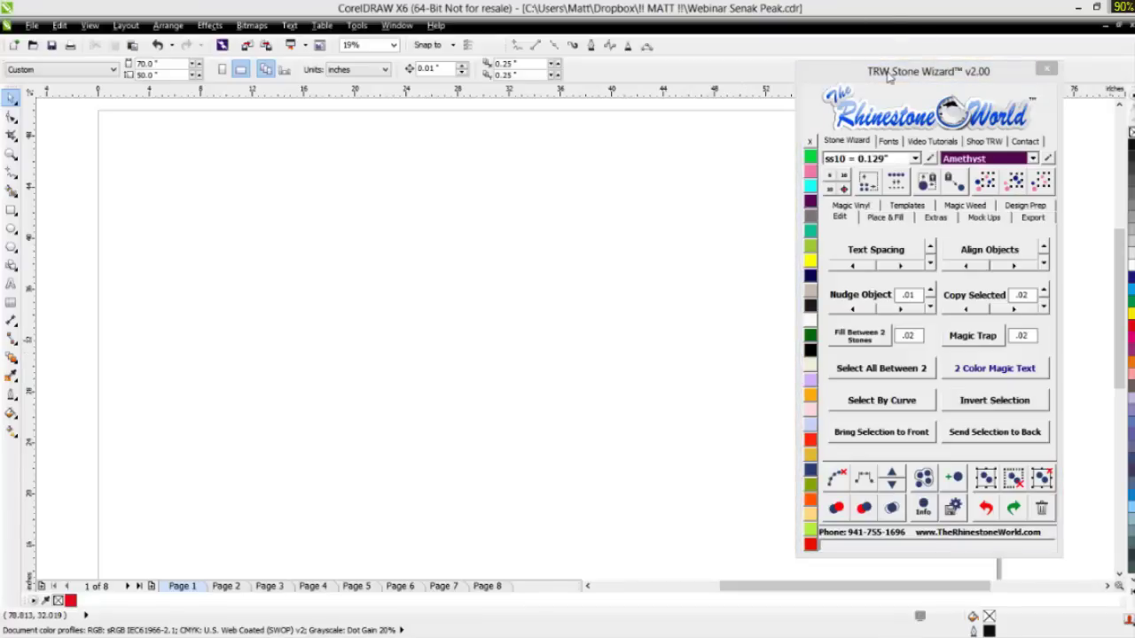
{"action": "left_click_drag", "start_coordinate": [889, 74], "coordinate": [794, 62]}
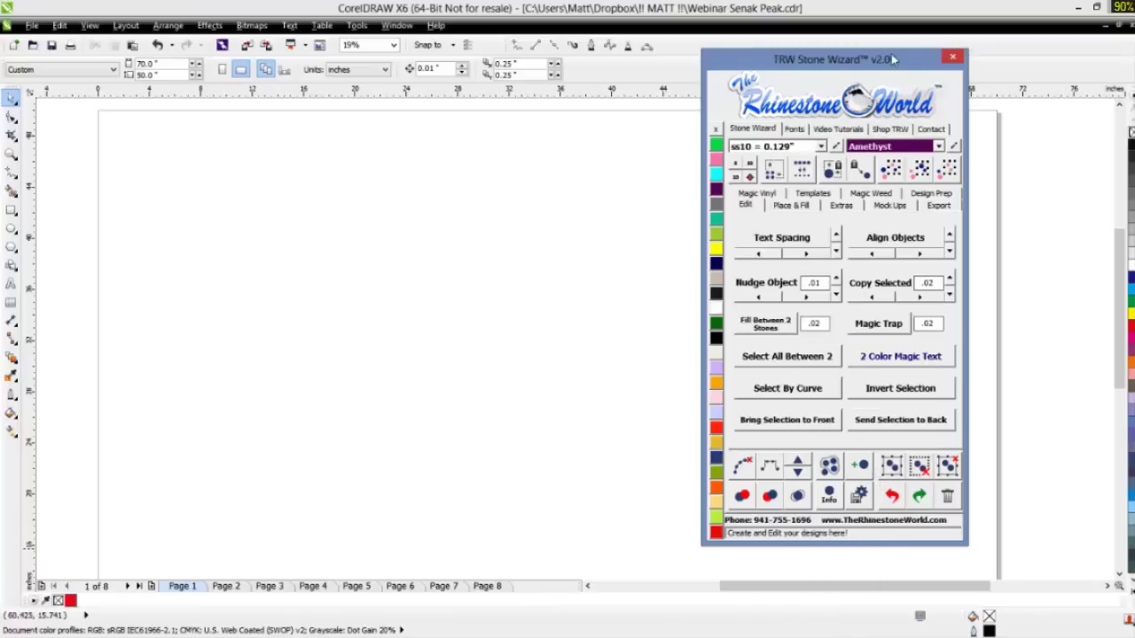
{"action": "left_click_drag", "start_coordinate": [898, 62], "coordinate": [914, 62]}
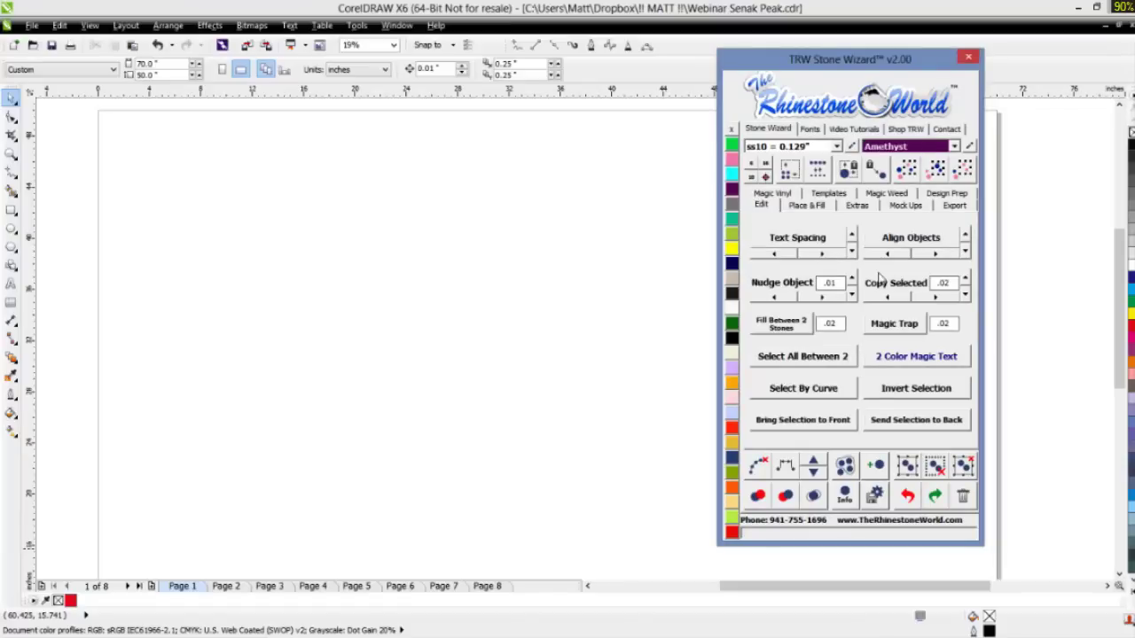
{"action": "mouse_move", "coordinate": [924, 68]}
{"action": "left_mouse_down"}
{"action": "mouse_move", "coordinate": [928, 186]}
{"action": "mouse_move", "coordinate": [928, 72]}
{"action": "left_mouse_up"}
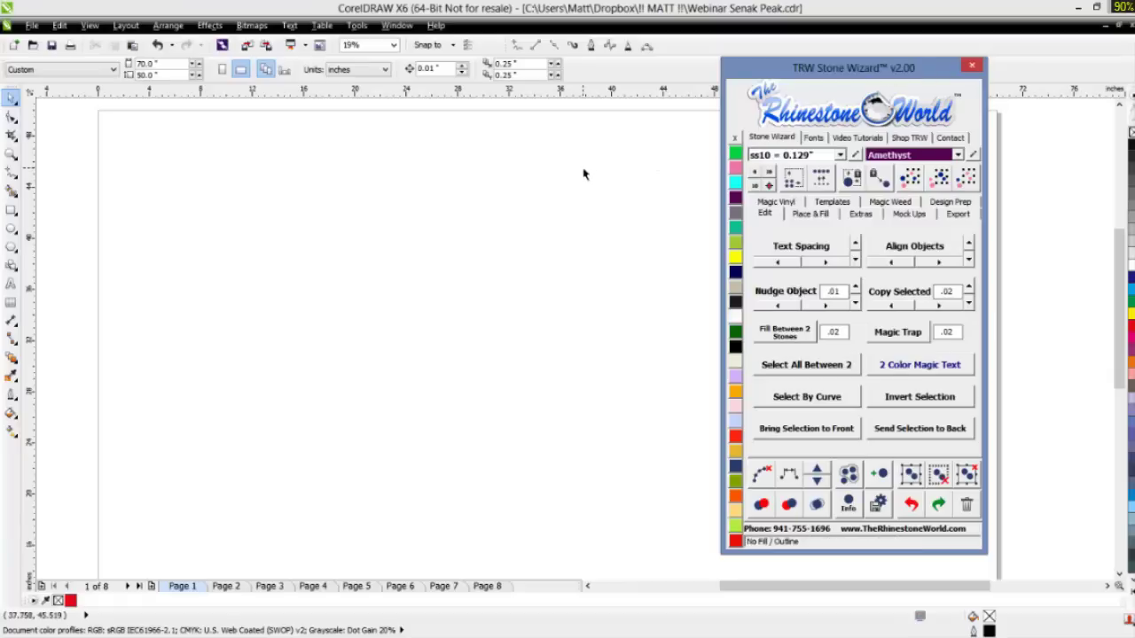
- Review the stone sizes available in the Stone Wizard
{"action": "left_click", "coordinate": [840, 156]}
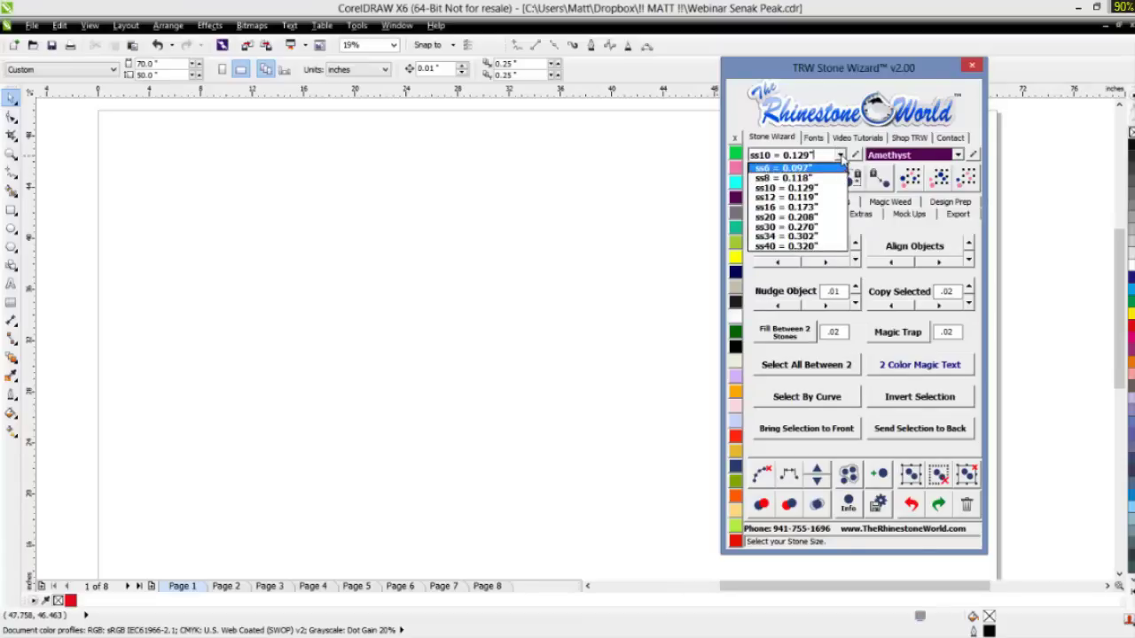
{"action": "left_click", "coordinate": [840, 157]}
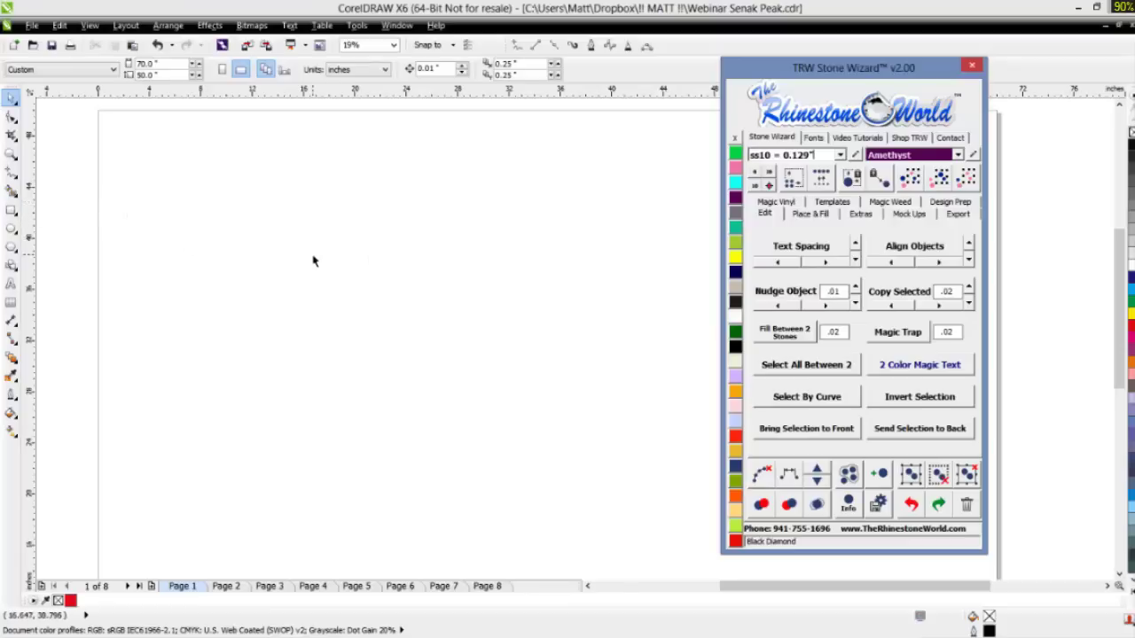
- Draw a rectangle near the middle of the page and scale it down to about 6.3 by 4 inches
{"action": "left_click", "coordinate": [11, 209]}
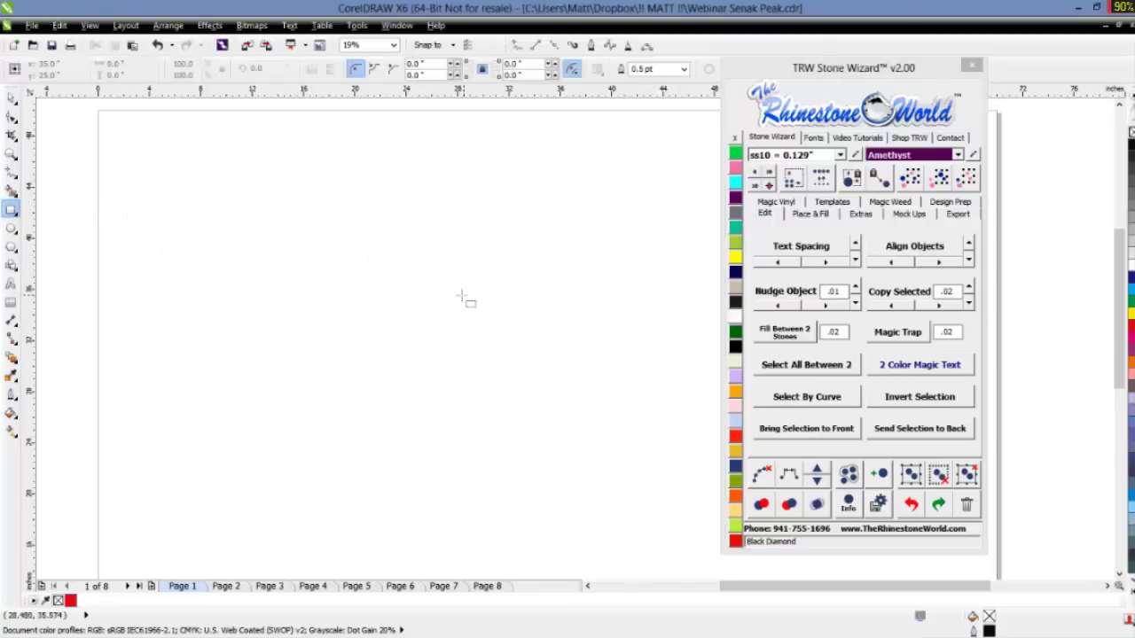
{"action": "left_click_drag", "start_coordinate": [373, 262], "coordinate": [539, 365]}
{"action": "left_click", "coordinate": [810, 215]}
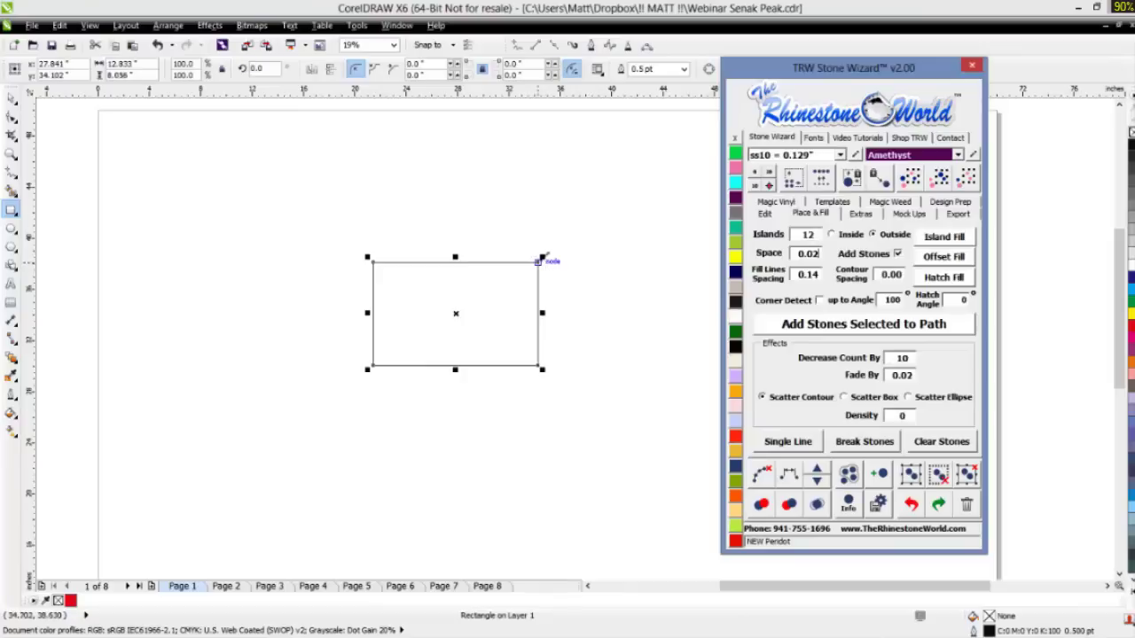
{"action": "left_click_drag", "start_coordinate": [542, 257], "coordinate": [459, 310]}
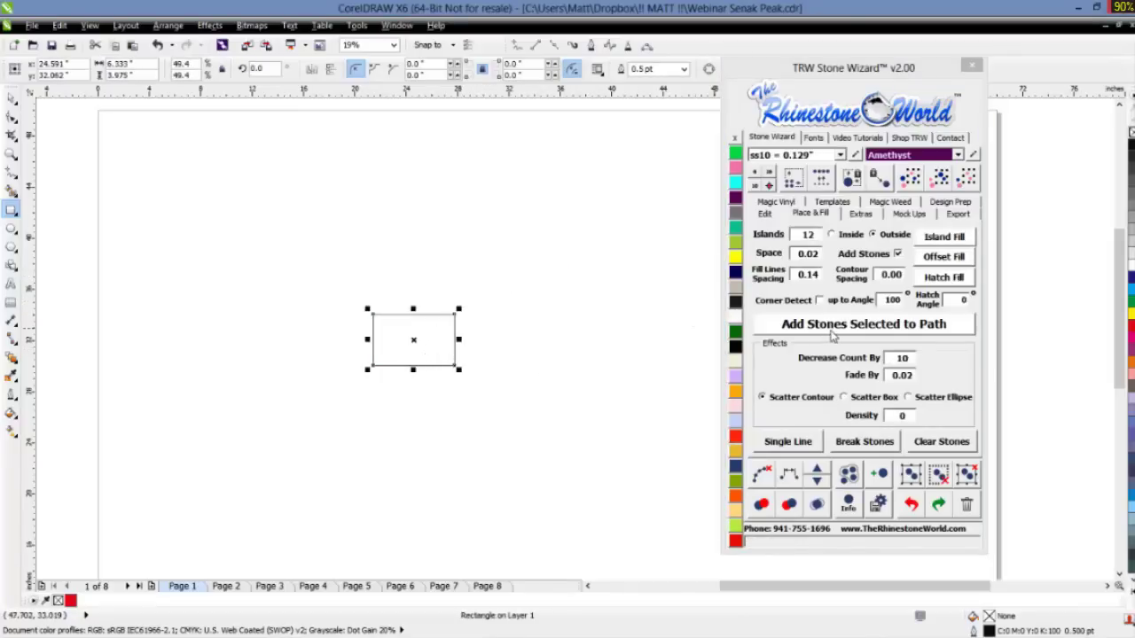
- Place ss10 Amethyst stones along the rectangle's path with Corner Detect enabled, and remove the underlying outline
{"action": "left_click", "coordinate": [820, 300]}
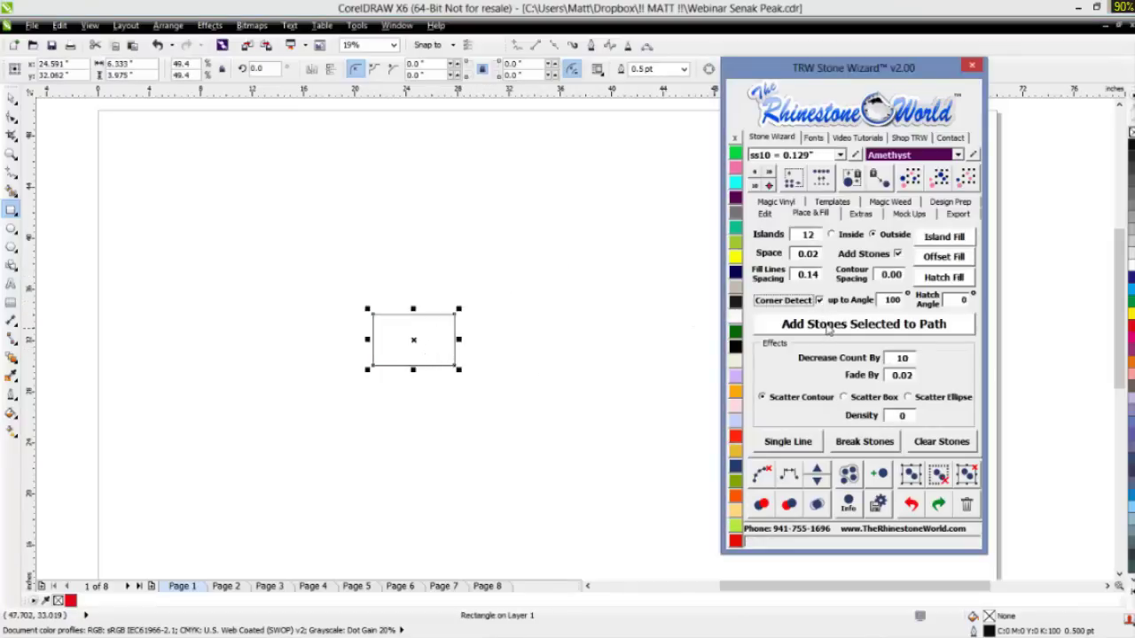
{"action": "left_click", "coordinate": [829, 326]}
{"action": "left_click", "coordinate": [520, 292]}
{"action": "left_click_drag", "start_coordinate": [504, 278], "coordinate": [293, 400]}
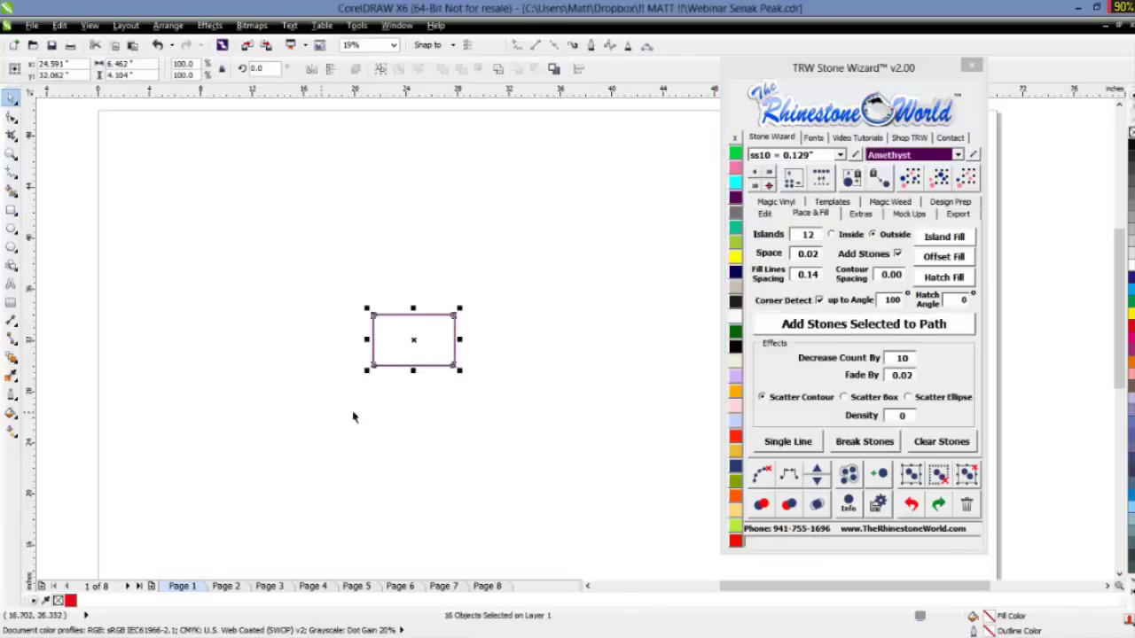
{"action": "left_click", "coordinate": [765, 480]}
{"action": "scroll", "coordinate": [395, 354], "scroll_direction": "up", "scroll_amount": 3}
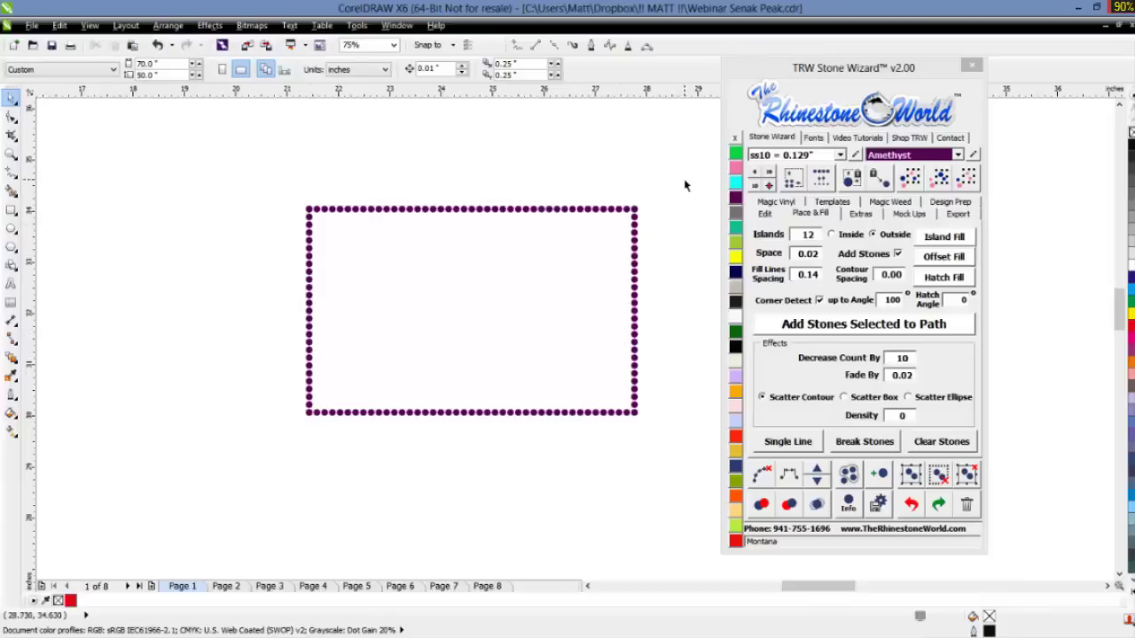
- Recolor the stones in the right-hand part of the rectangle to Citrine
{"action": "left_click_drag", "start_coordinate": [673, 173], "coordinate": [517, 438]}
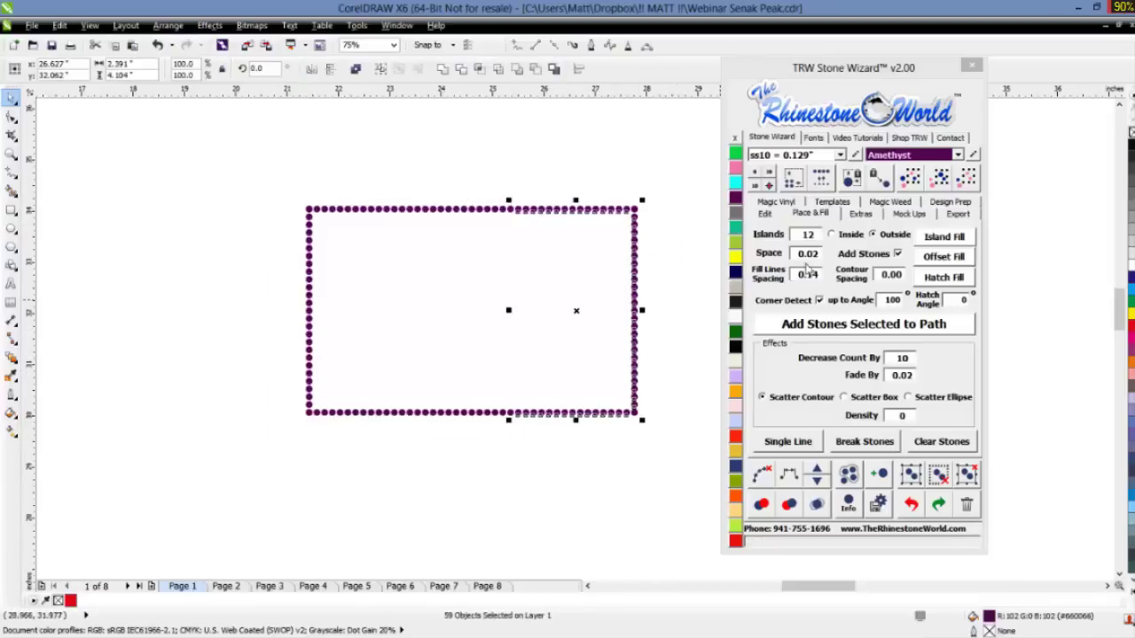
{"action": "left_click", "coordinate": [958, 154]}
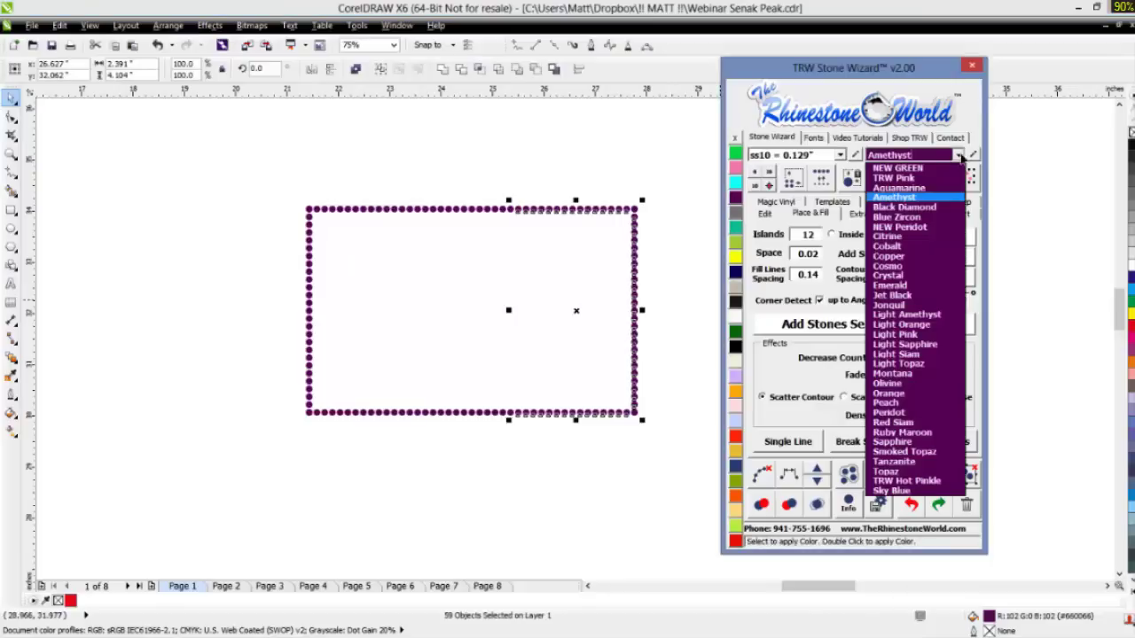
{"action": "left_click", "coordinate": [913, 237]}
{"action": "left_click", "coordinate": [695, 291]}
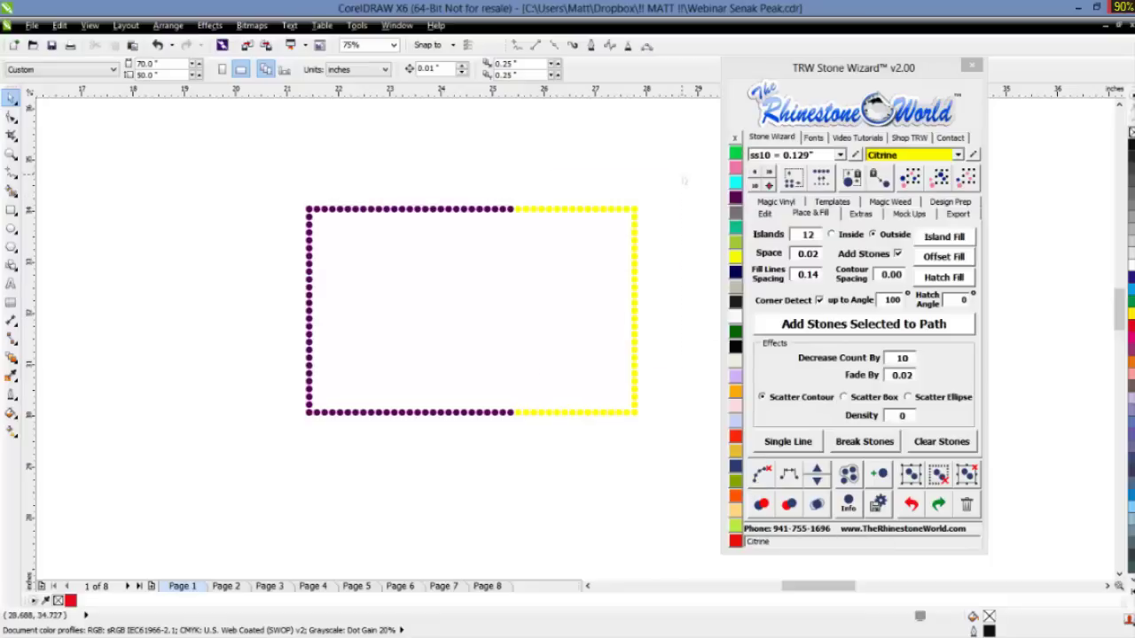
- Recolor the rectangle's right-hand stones to Light Orange and the stones around its lower-right corner to Cosmo
{"action": "left_click_drag", "start_coordinate": [684, 181], "coordinate": [504, 457]}
{"action": "left_click", "coordinate": [735, 391]}
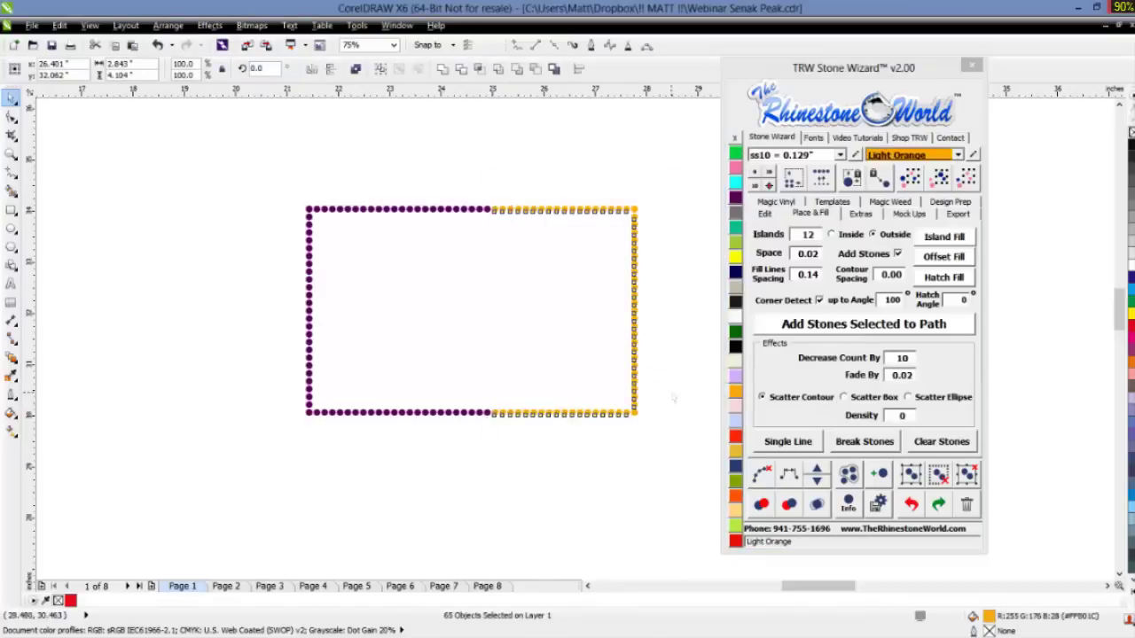
{"action": "left_click_drag", "start_coordinate": [643, 451], "coordinate": [434, 312]}
{"action": "left_click", "coordinate": [735, 305]}
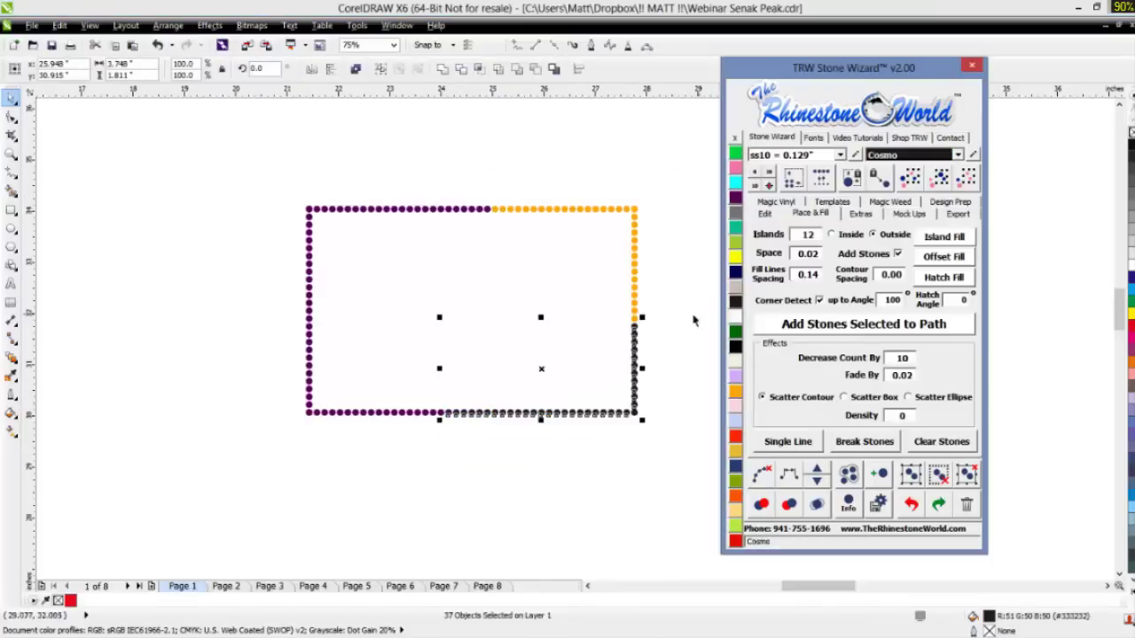
- Recolor the stones around the rectangle's upper-right corner to Amethyst and the middle stretch of its top row to NEW GREEN
{"action": "left_click_drag", "start_coordinate": [531, 169], "coordinate": [687, 235]}
{"action": "left_click", "coordinate": [732, 199]}
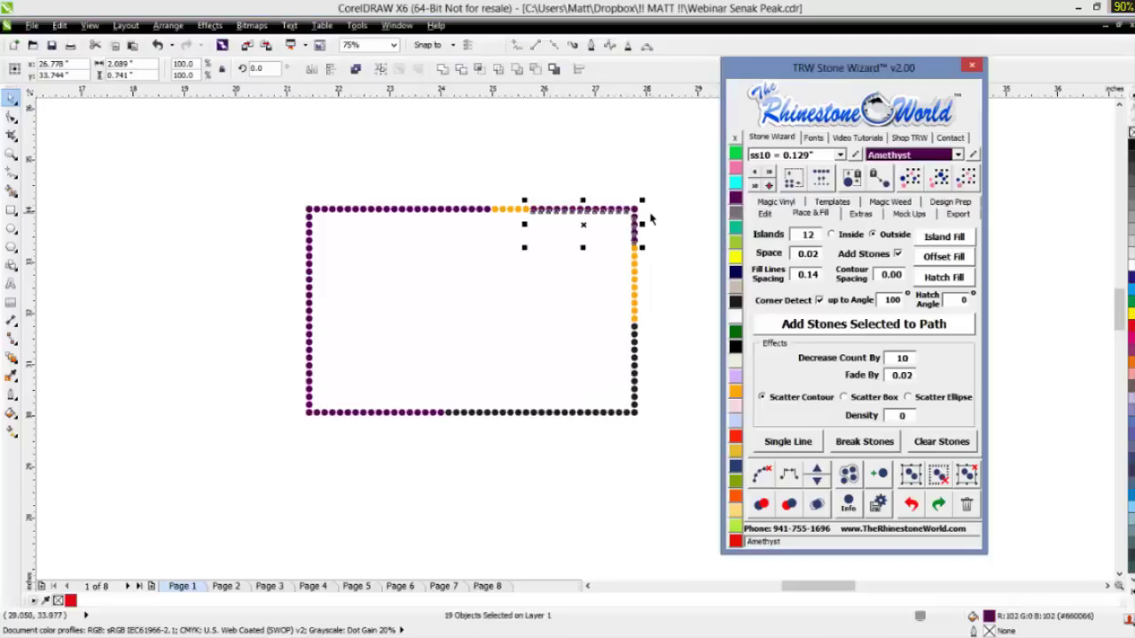
{"action": "left_click", "coordinate": [431, 157]}
{"action": "left_click_drag", "start_coordinate": [392, 185], "coordinate": [587, 229]}
{"action": "left_click", "coordinate": [735, 153]}
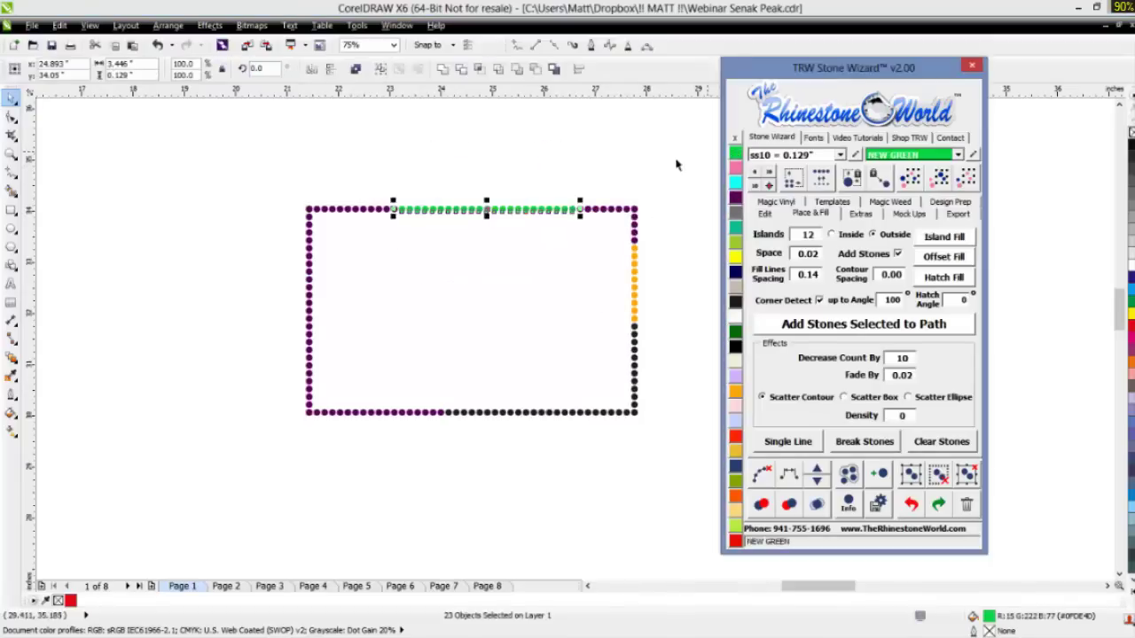
{"action": "left_click", "coordinate": [621, 179]}
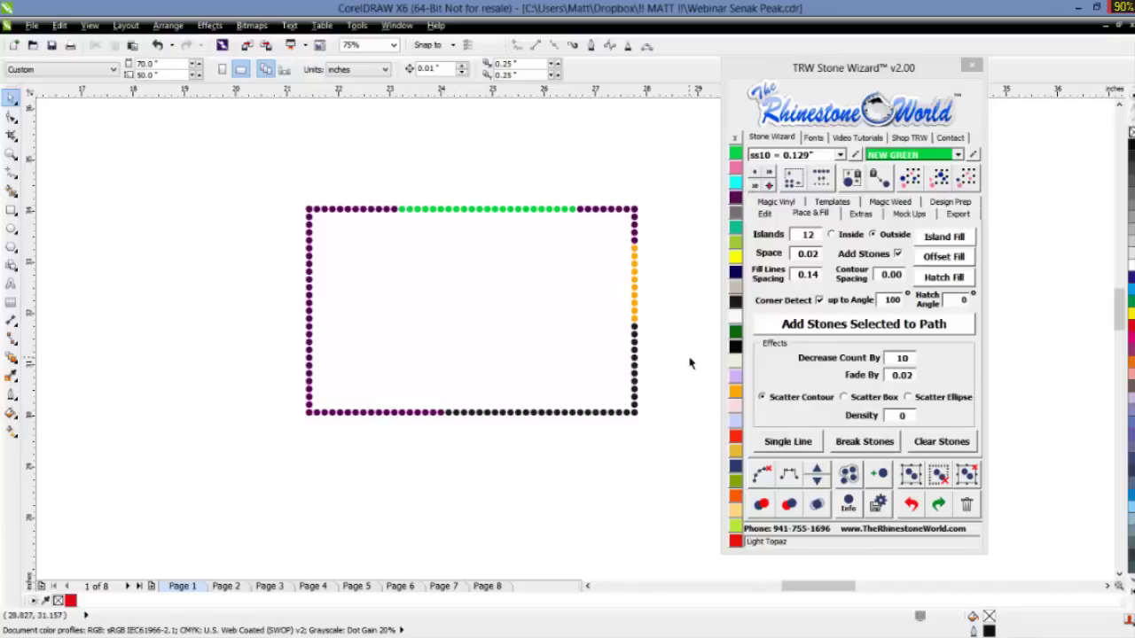
- Recolor the right half of the rectangle's top row and the upper part of its right side to Light Amethyst
{"action": "scroll", "coordinate": [595, 274], "scroll_direction": "up", "scroll_amount": 2}
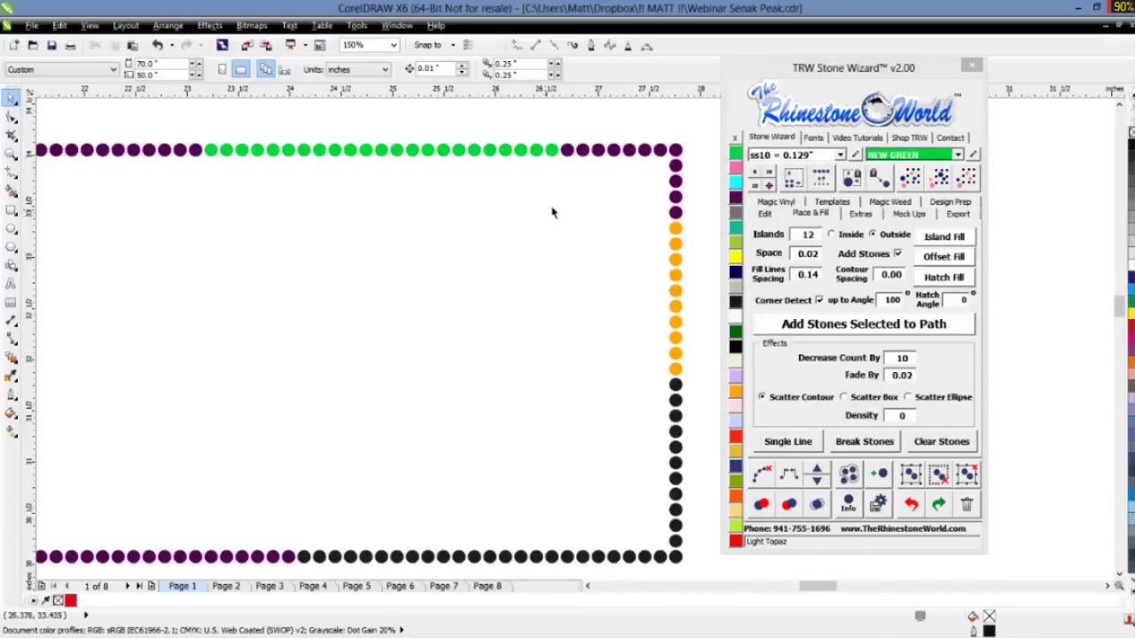
{"action": "left_click_drag", "start_coordinate": [703, 124], "coordinate": [373, 412]}
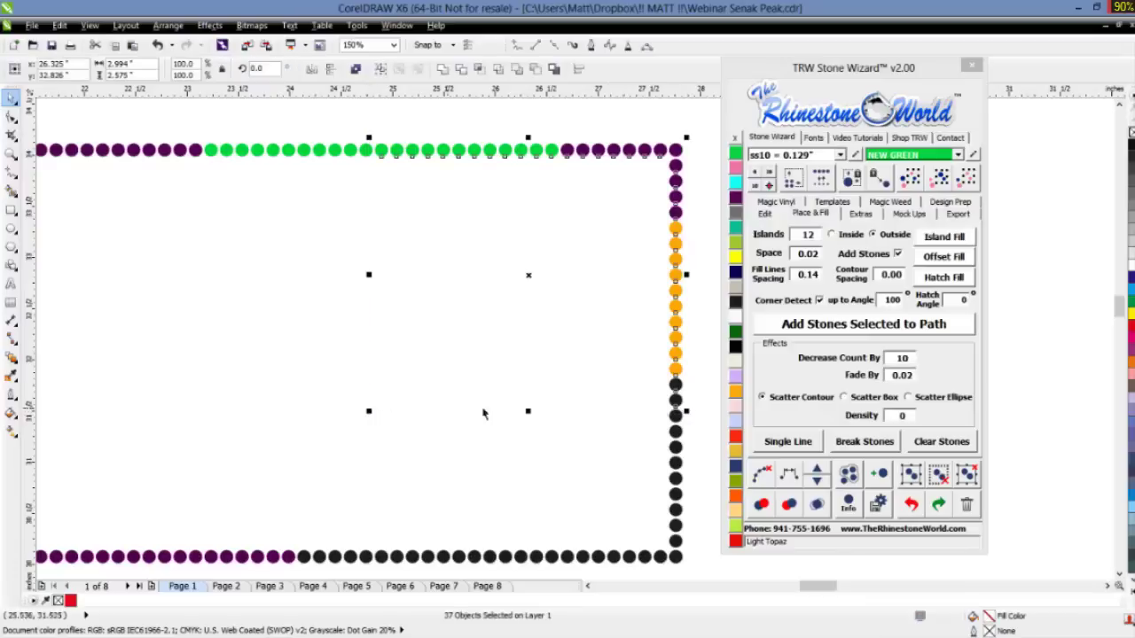
{"action": "left_click", "coordinate": [737, 378]}
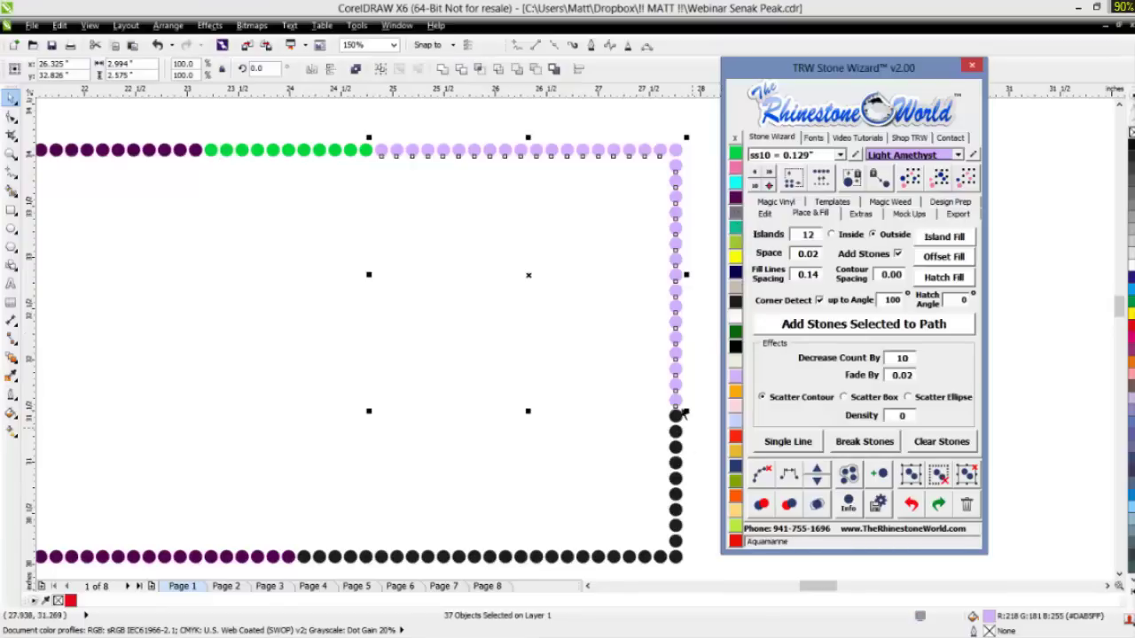
{"action": "left_click", "coordinate": [523, 301]}
{"action": "scroll", "coordinate": [524, 301], "scroll_direction": "down", "scroll_amount": 2}
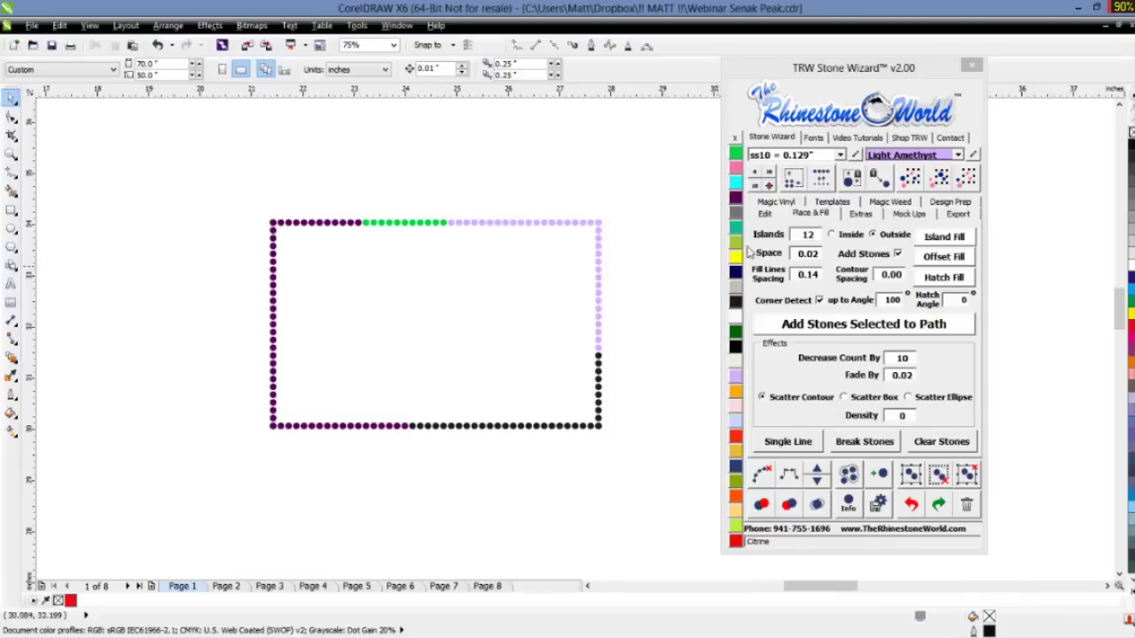
- Display the Stone Wizard's editing tools and look through the list of stone colors
{"action": "left_click", "coordinate": [767, 219]}
{"action": "left_click", "coordinate": [643, 246]}
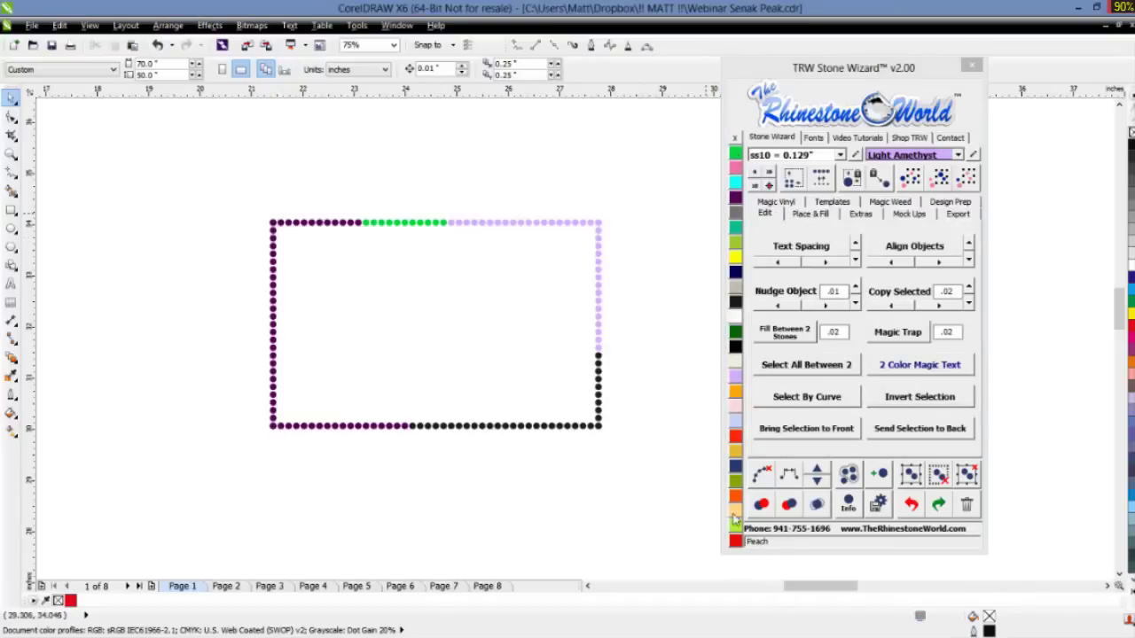
{"action": "left_click", "coordinate": [959, 155]}
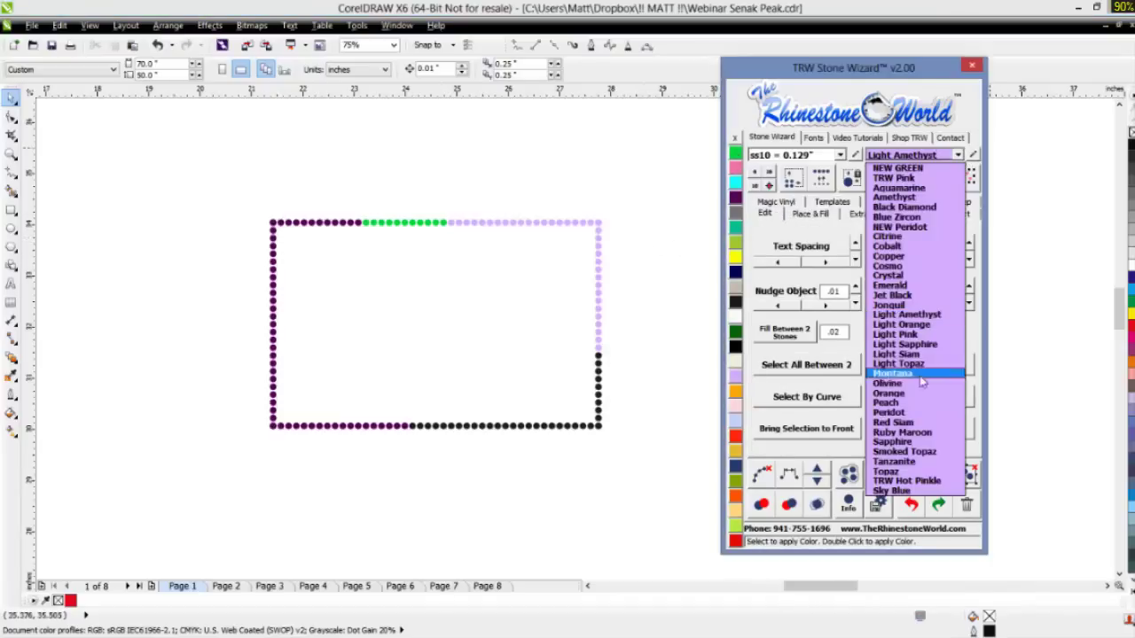
{"action": "left_click", "coordinate": [636, 330]}
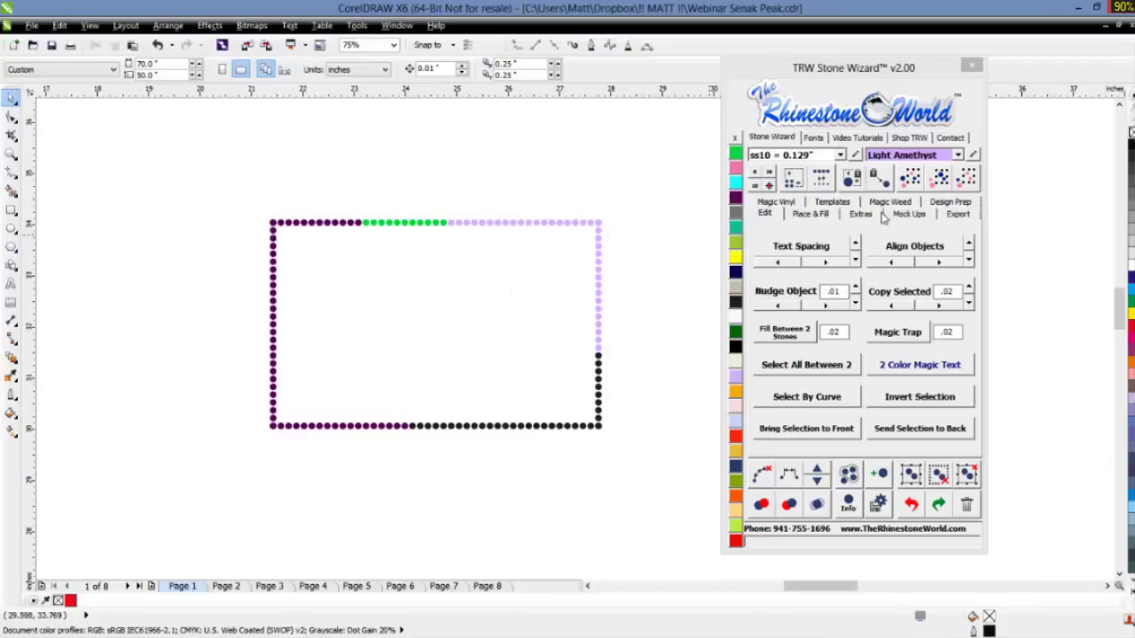
{"action": "left_click", "coordinate": [958, 155]}
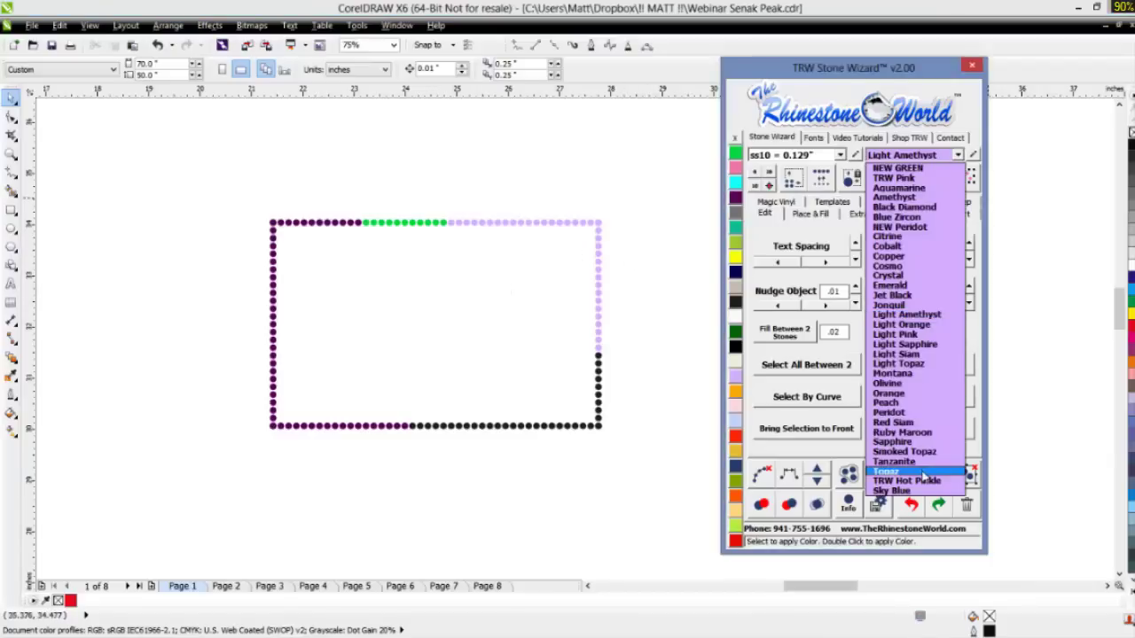
{"action": "left_click", "coordinate": [654, 255]}
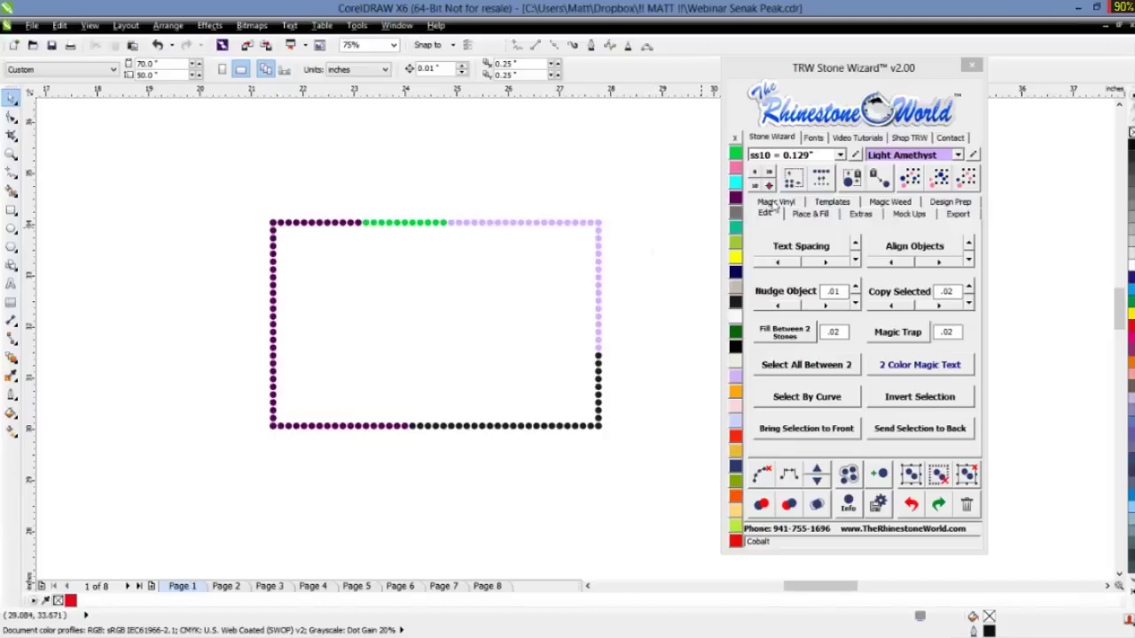
- Open the stone color editor and delete the NEW GREEN color from the list
{"action": "left_click", "coordinate": [974, 155]}
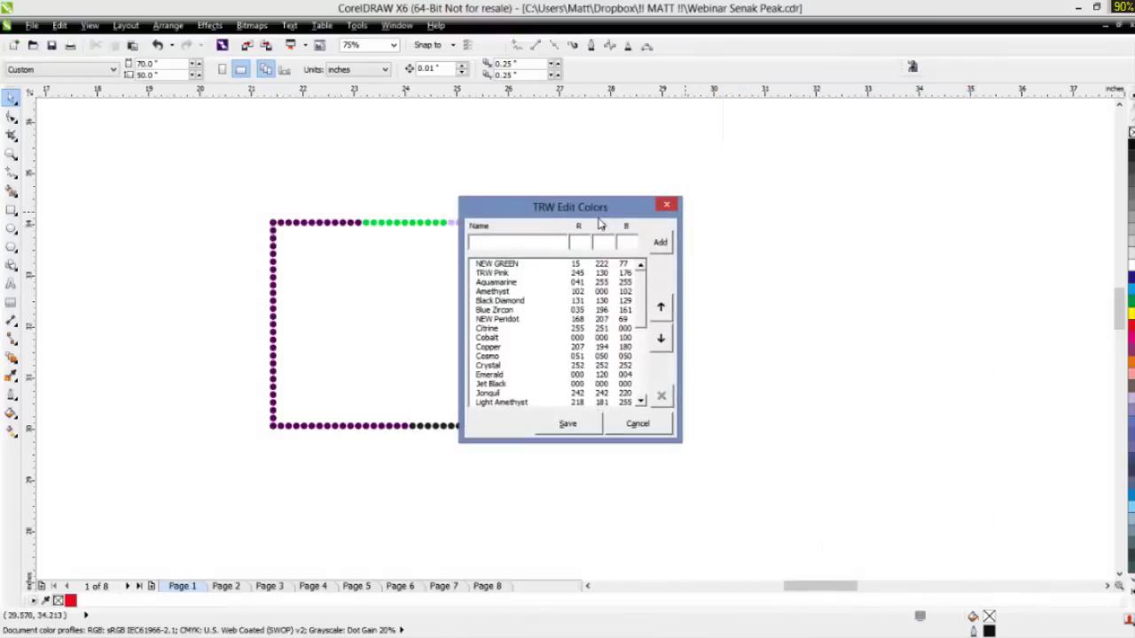
{"action": "left_click_drag", "start_coordinate": [610, 208], "coordinate": [654, 197]}
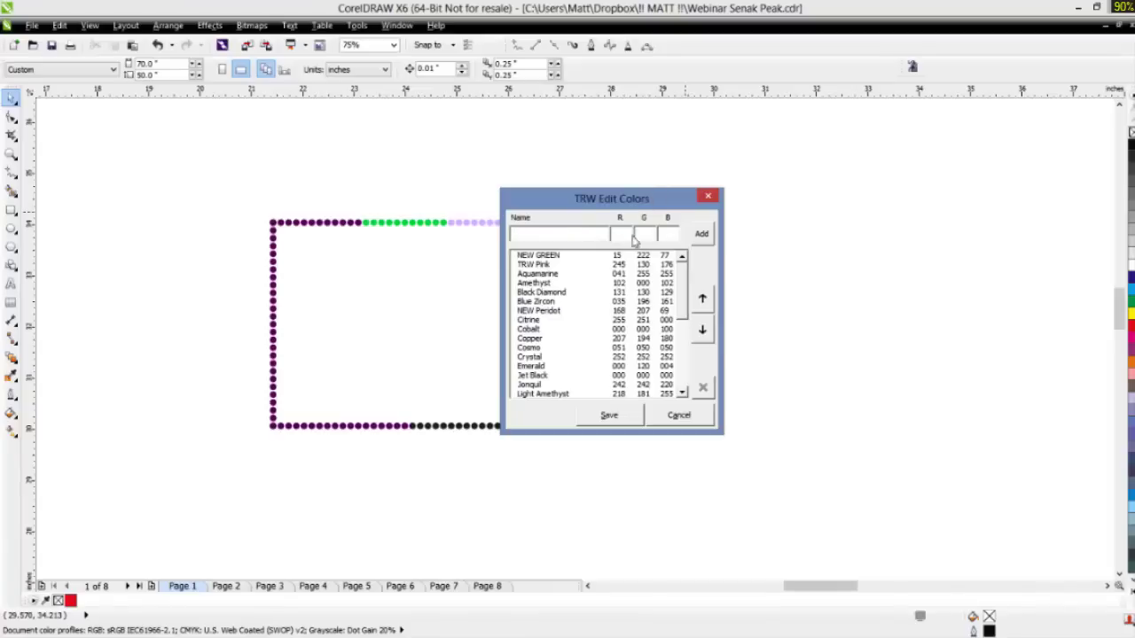
{"action": "mouse_move", "coordinate": [683, 306]}
{"action": "left_mouse_down"}
{"action": "mouse_move", "coordinate": [680, 380]}
{"action": "mouse_move", "coordinate": [686, 326]}
{"action": "left_mouse_up"}
{"action": "scroll", "coordinate": [686, 326], "scroll_direction": "up", "scroll_amount": 2}
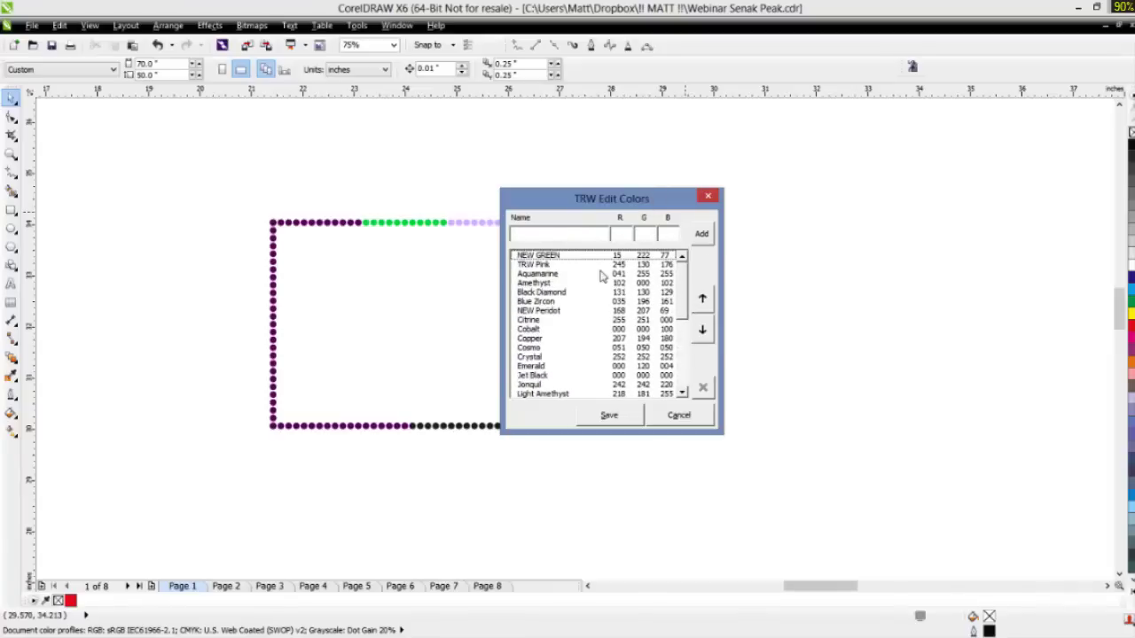
{"action": "left_click", "coordinate": [560, 258]}
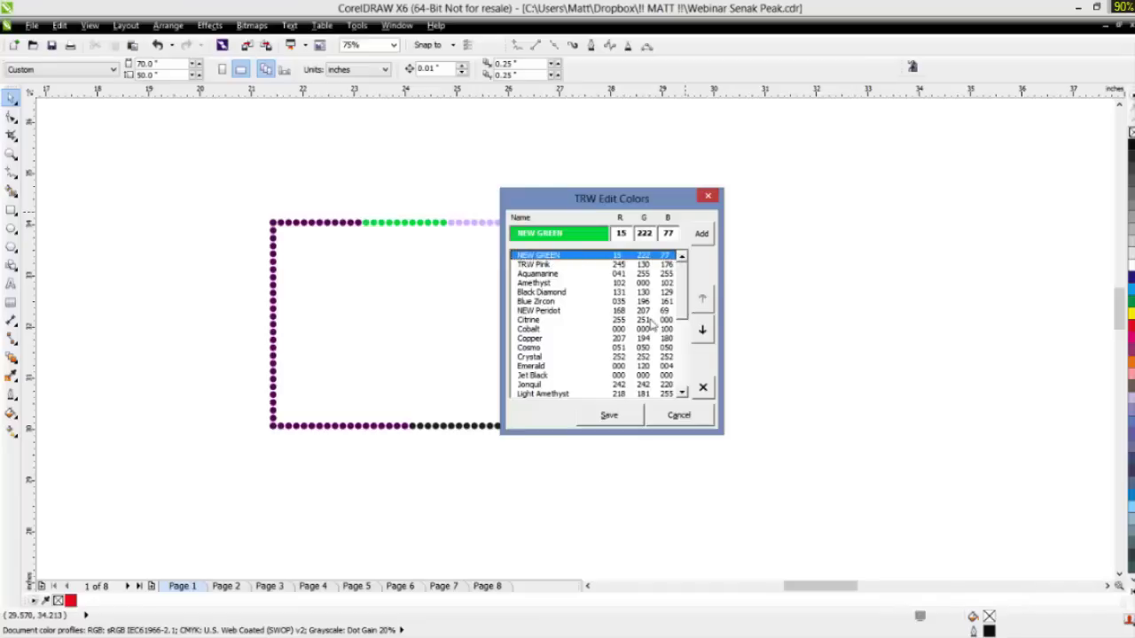
{"action": "left_click", "coordinate": [703, 388]}
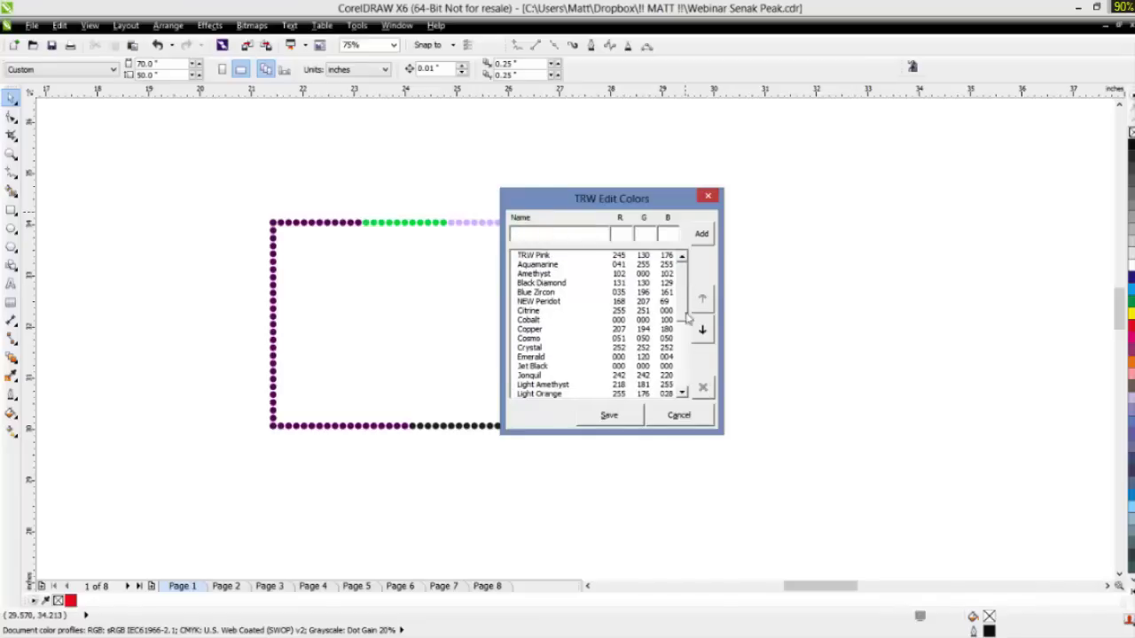
- Add a new stone color named S&S Green with RGB values 25, 221, 44
{"action": "mouse_move", "coordinate": [685, 304]}
{"action": "left_mouse_down"}
{"action": "mouse_move", "coordinate": [686, 373]}
{"action": "mouse_move", "coordinate": [686, 304]}
{"action": "left_mouse_up"}
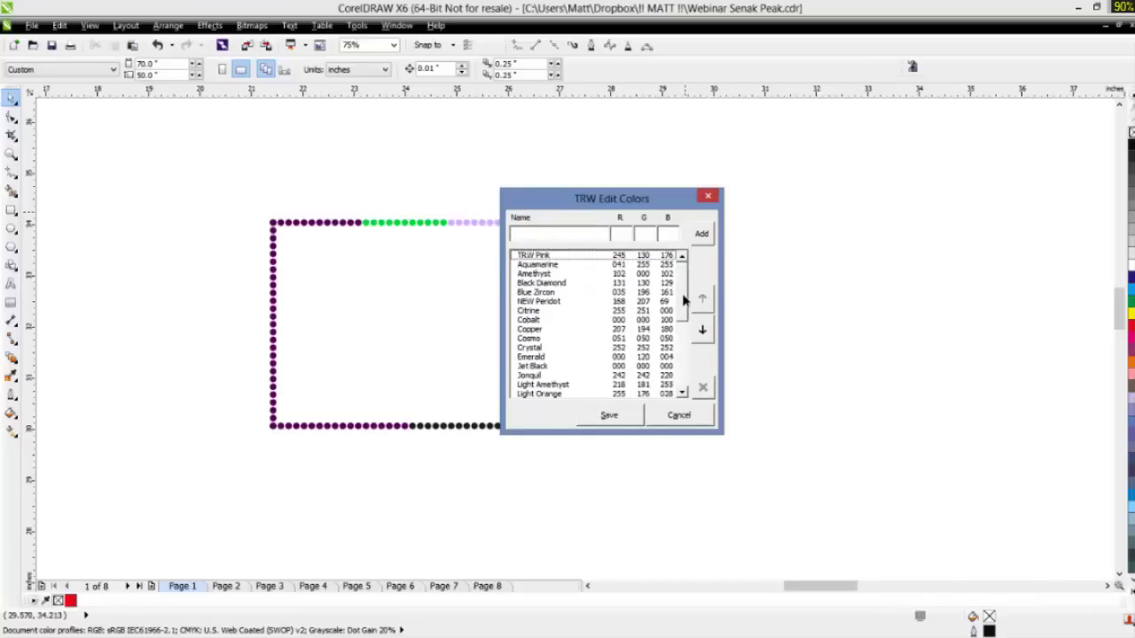
{"action": "left_click", "coordinate": [519, 233]}
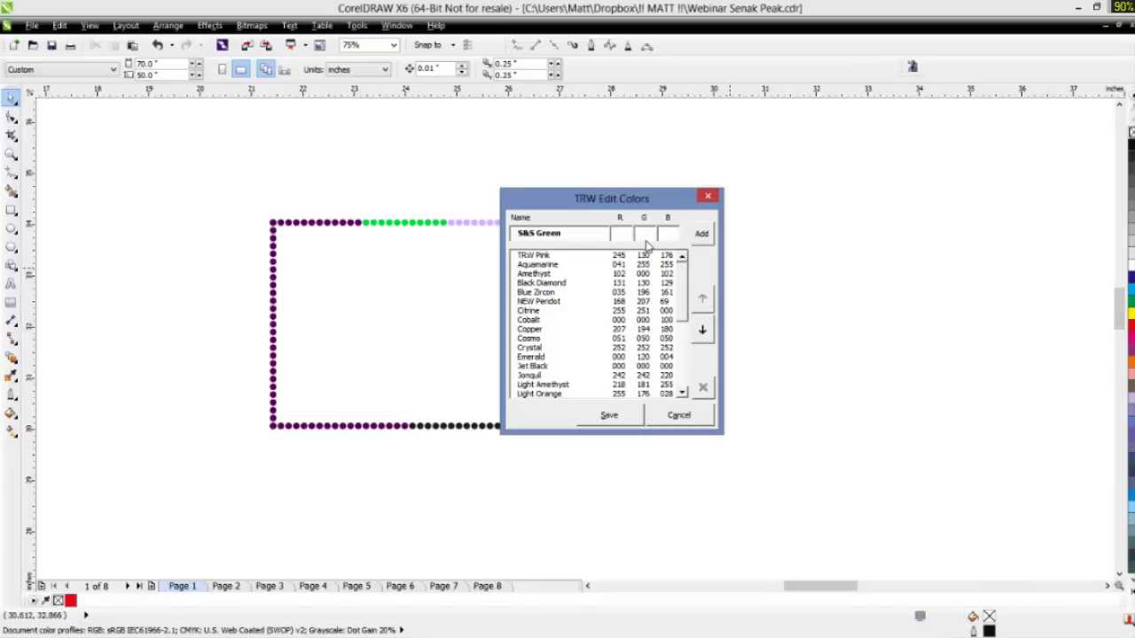
{"action": "type", "text": "25"}
{"action": "key", "text": "Tab"}
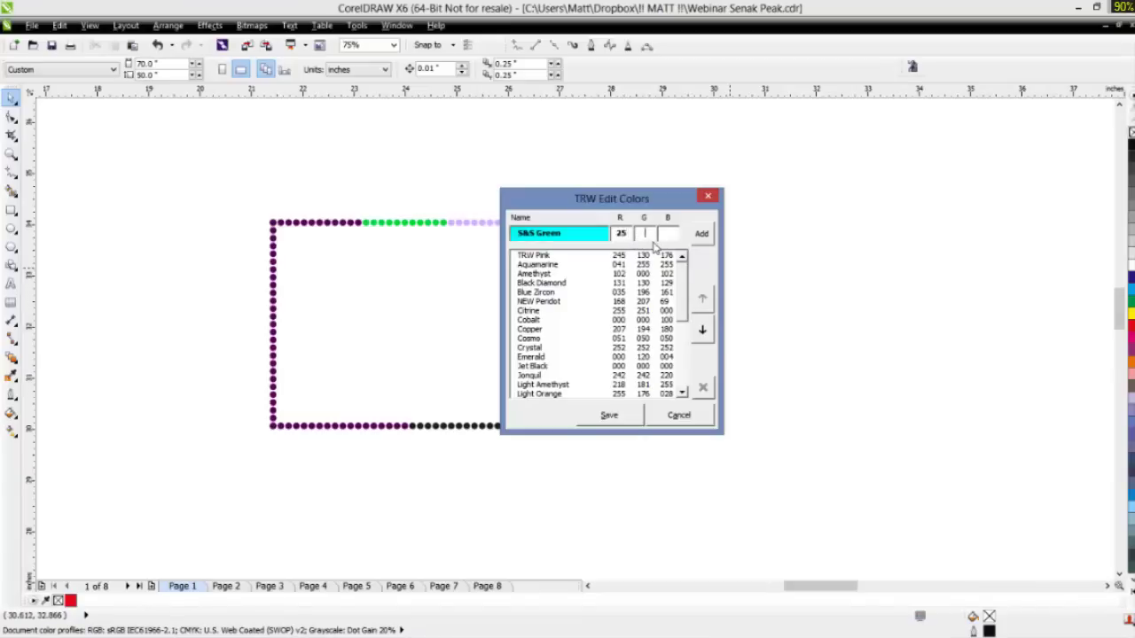
{"action": "type", "text": "221"}
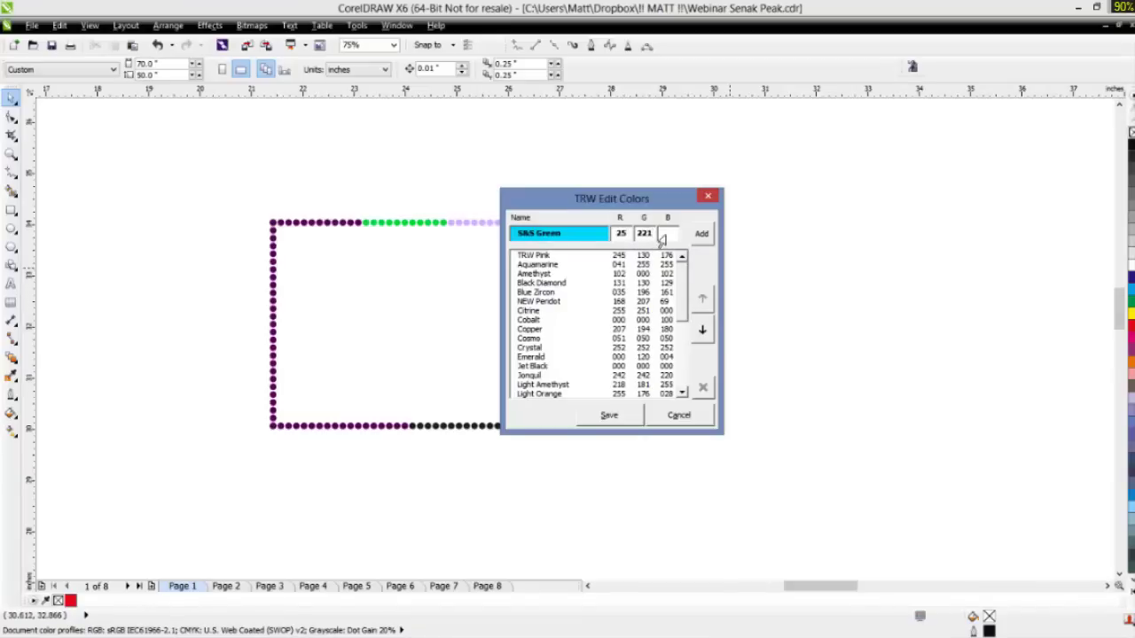
{"action": "key", "text": "Tab"}
{"action": "type", "text": "44"}
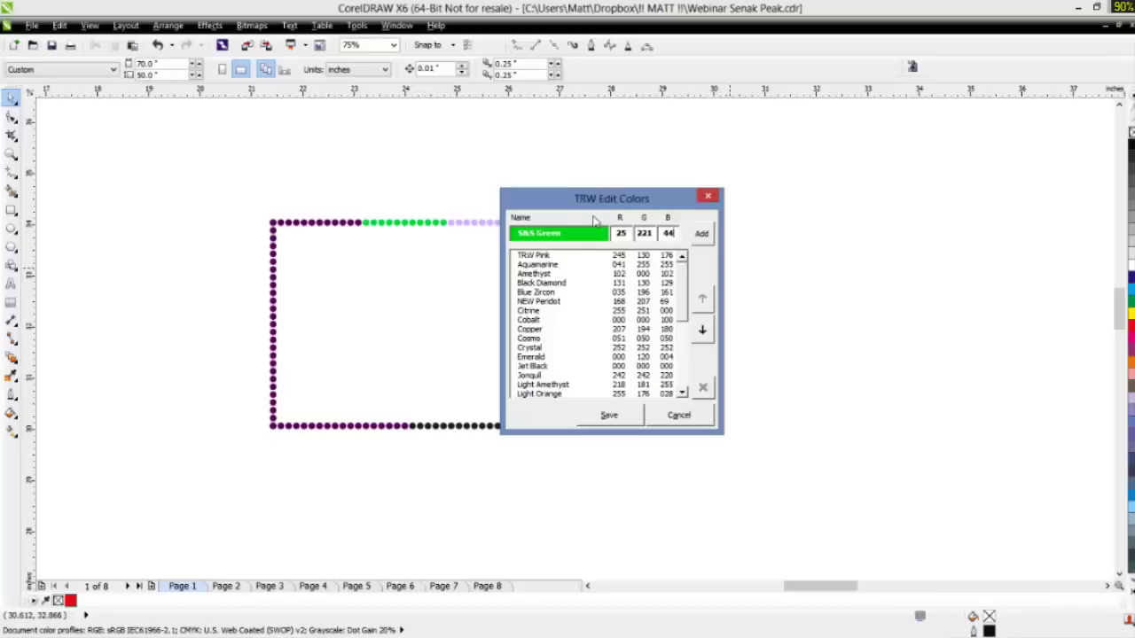
{"action": "left_click", "coordinate": [702, 235]}
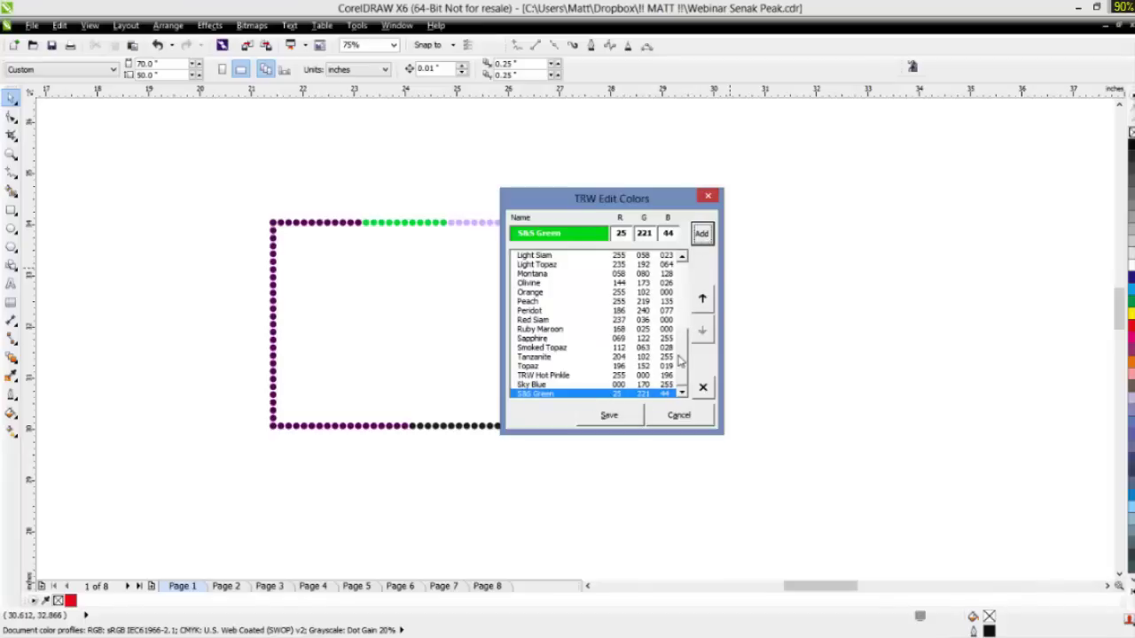
- Move S&S Green up the color list to between Tanzanite and Topaz, and save the color list
{"action": "left_click", "coordinate": [702, 300]}
{"action": "left_click", "coordinate": [701, 299]}
{"action": "left_click", "coordinate": [701, 300]}
{"action": "left_click", "coordinate": [701, 300]}
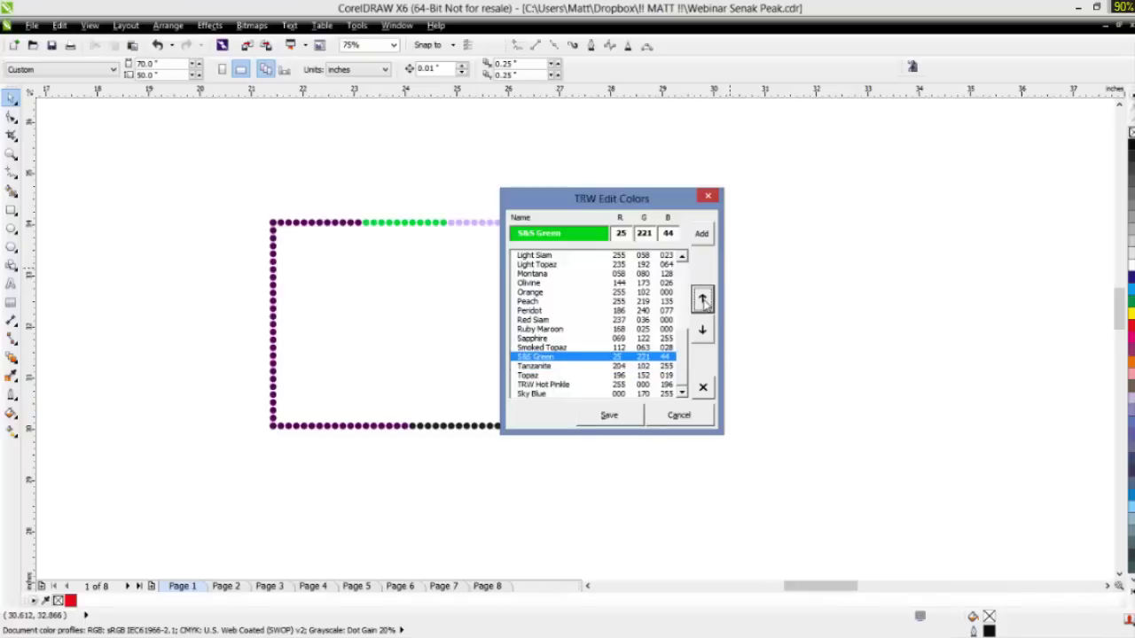
{"action": "left_click", "coordinate": [703, 330]}
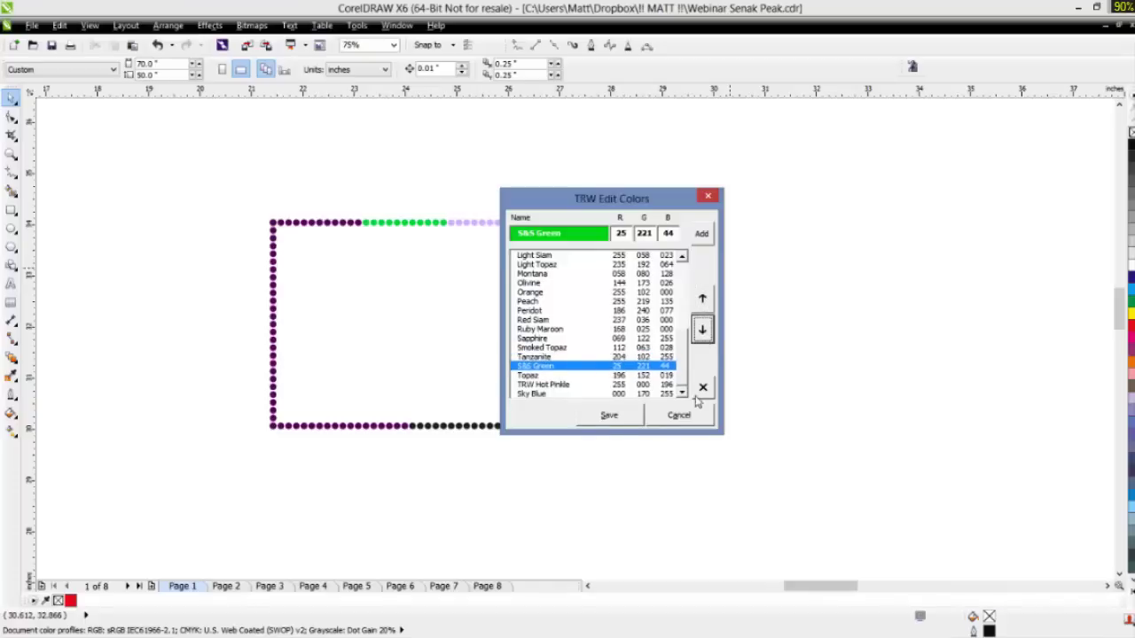
{"action": "left_click", "coordinate": [609, 415]}
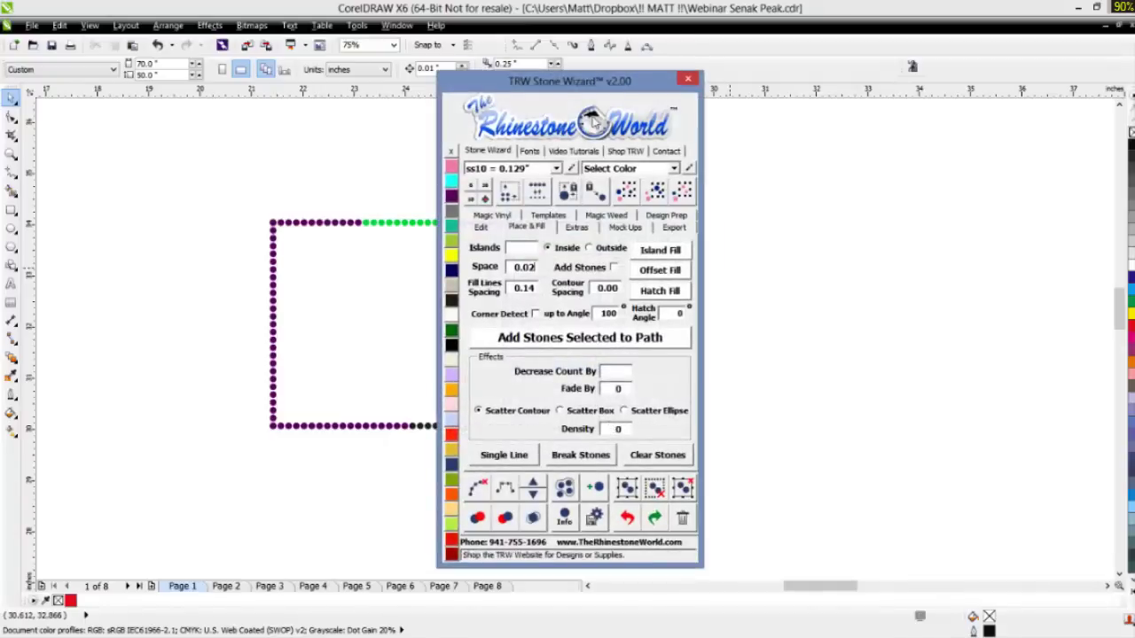
- Recolor the stones around the rectangle's upper-right corner and down its right side to S&S Green
{"action": "left_click_drag", "start_coordinate": [588, 91], "coordinate": [878, 84]}
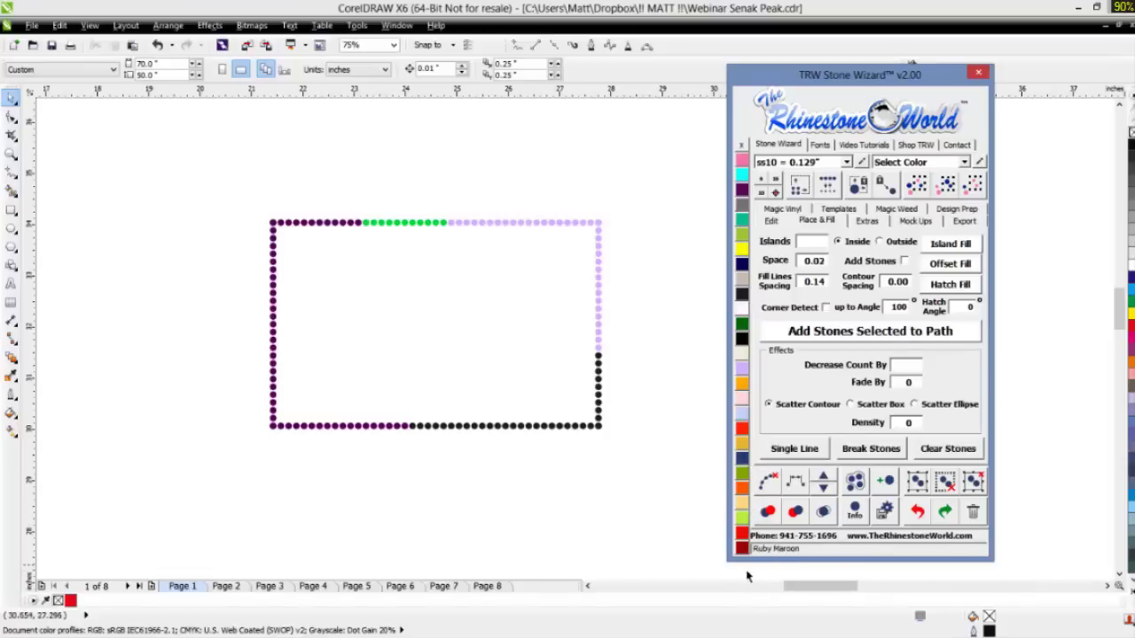
{"action": "left_click", "coordinate": [964, 163]}
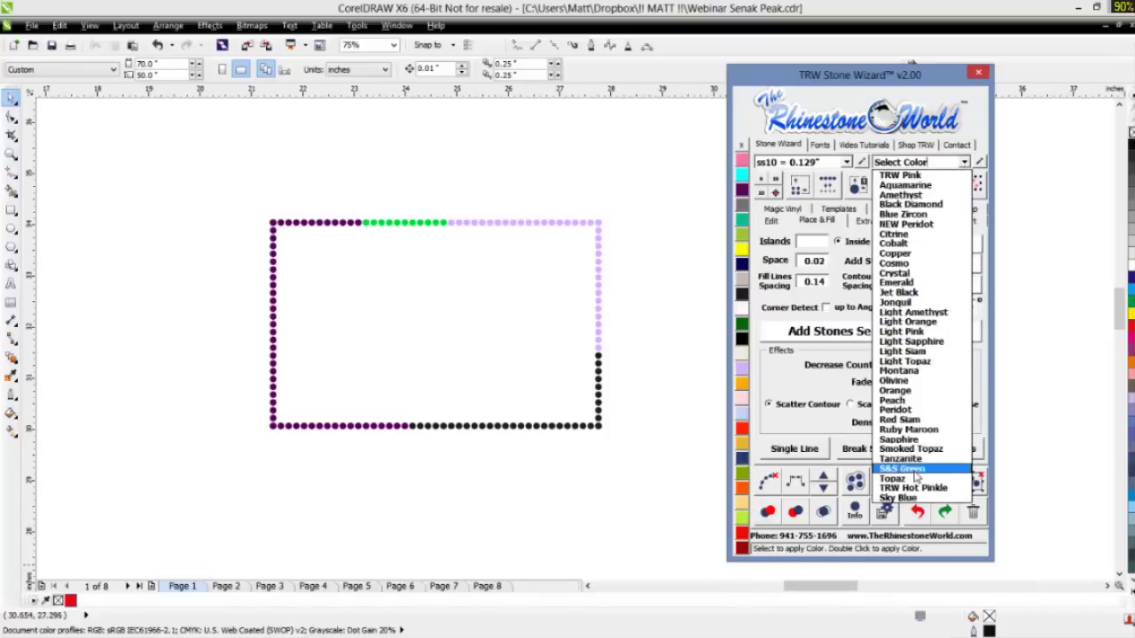
{"action": "left_click", "coordinate": [671, 216]}
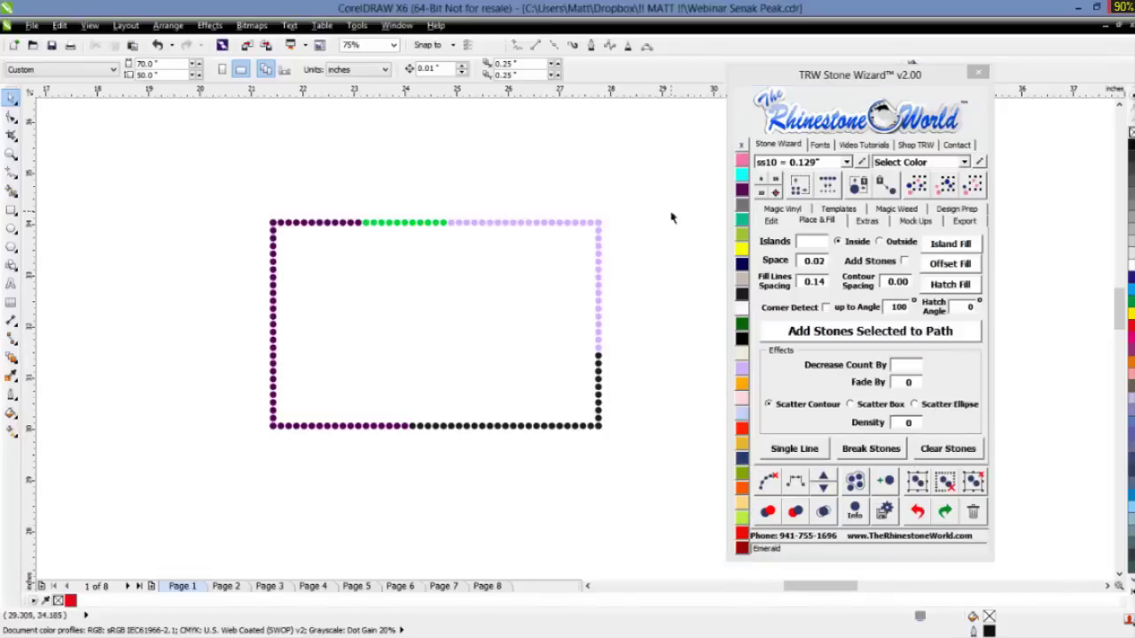
{"action": "left_click_drag", "start_coordinate": [656, 185], "coordinate": [503, 376]}
{"action": "left_click", "coordinate": [964, 162]}
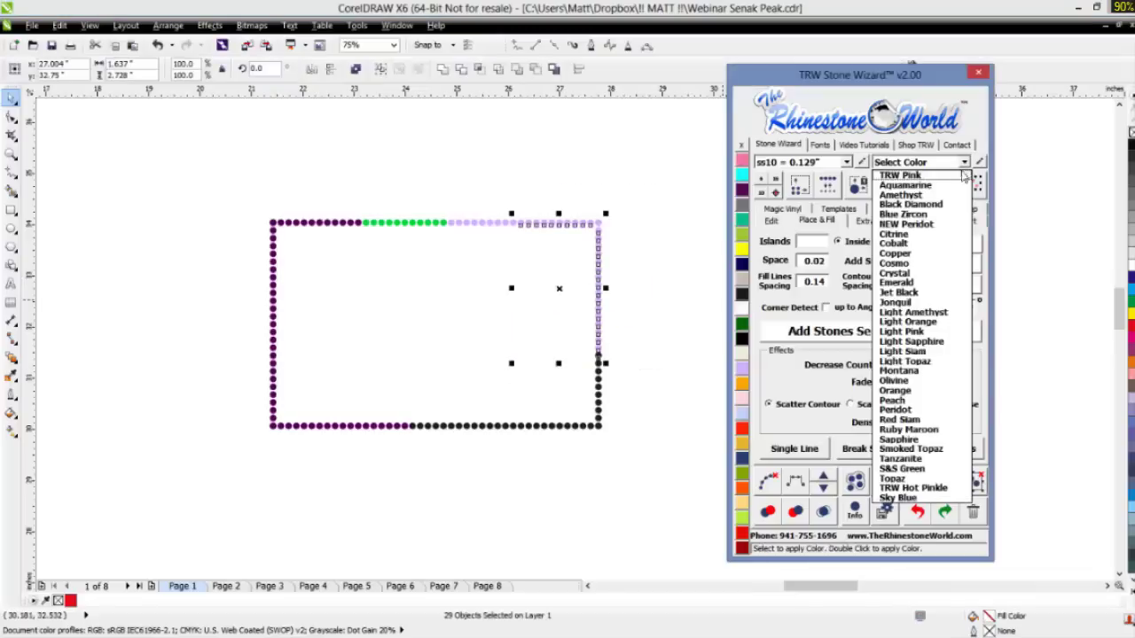
{"action": "left_click", "coordinate": [909, 469]}
{"action": "left_click", "coordinate": [666, 319]}
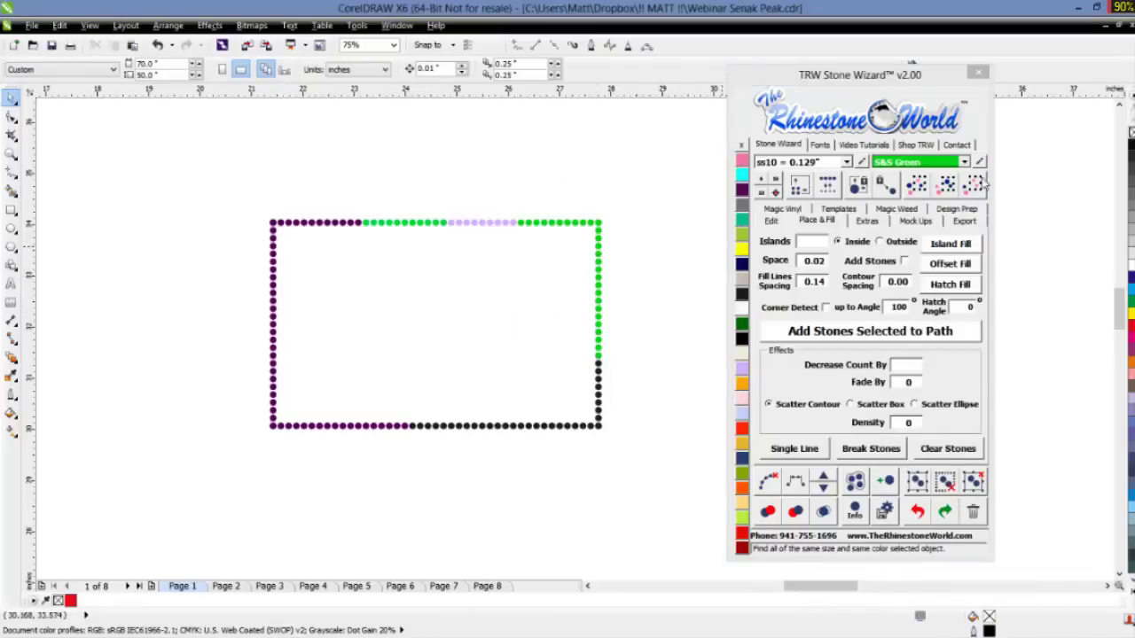
- Reopen the color editor, move S&S Green to between Aquamarine and Amethyst, and save the list
{"action": "right_click", "coordinate": [741, 249]}
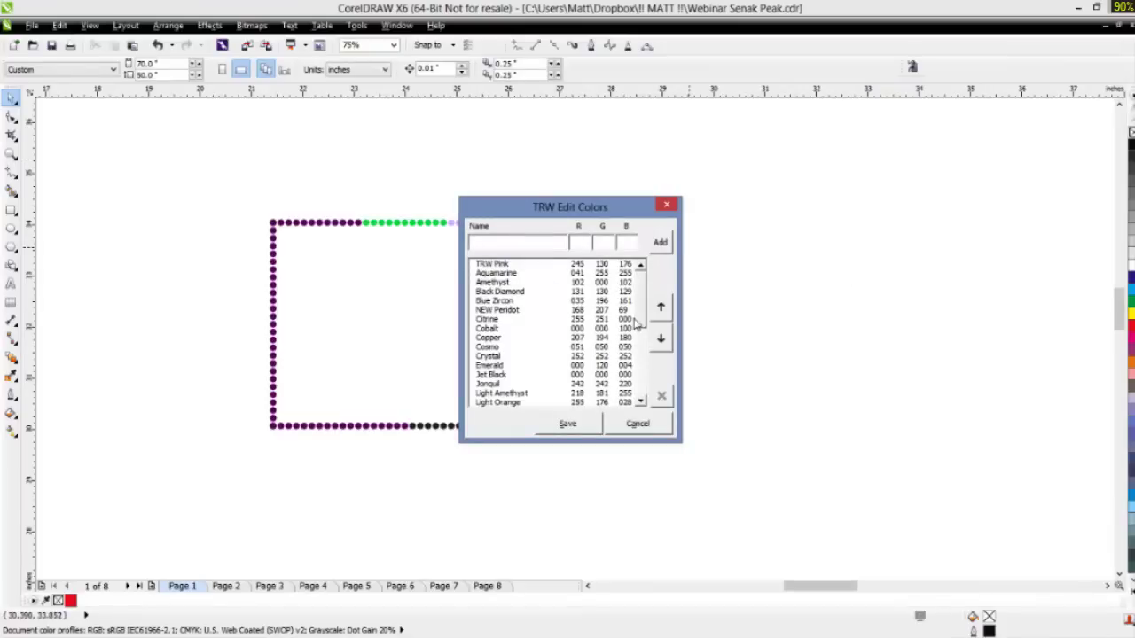
{"action": "left_click_drag", "start_coordinate": [638, 325], "coordinate": [640, 386]}
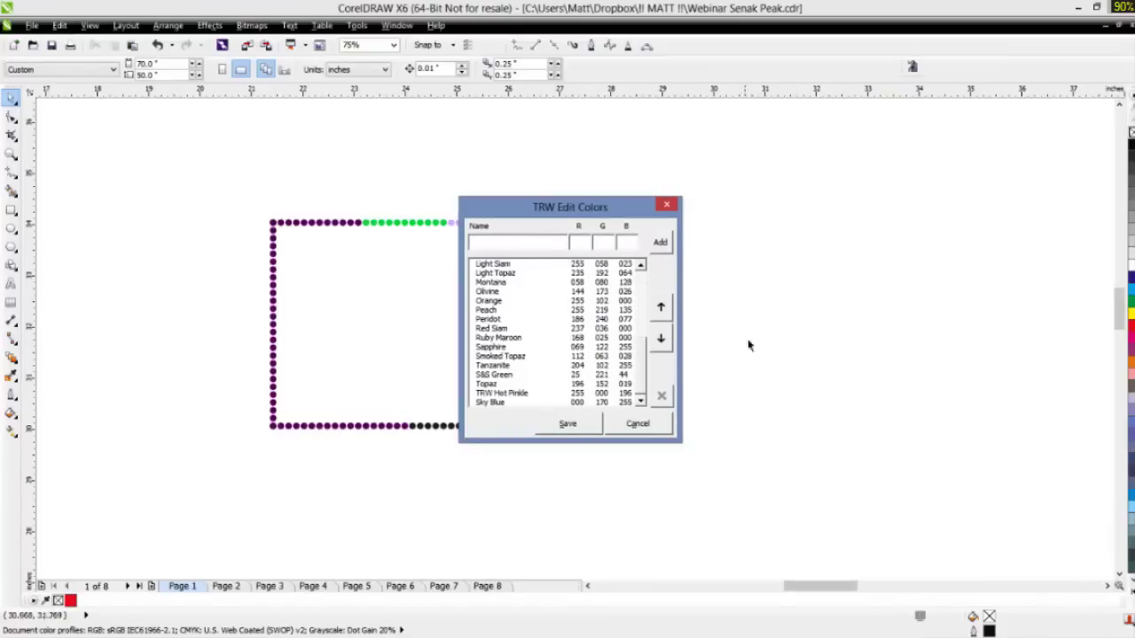
{"action": "left_click", "coordinate": [510, 376]}
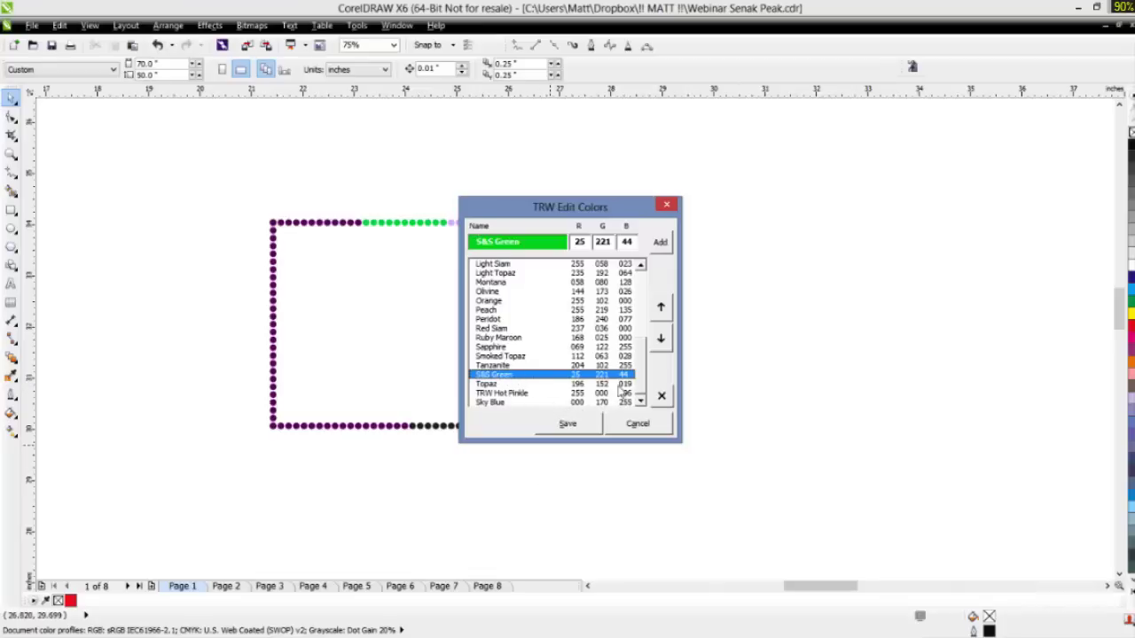
{"action": "left_click", "coordinate": [660, 309]}
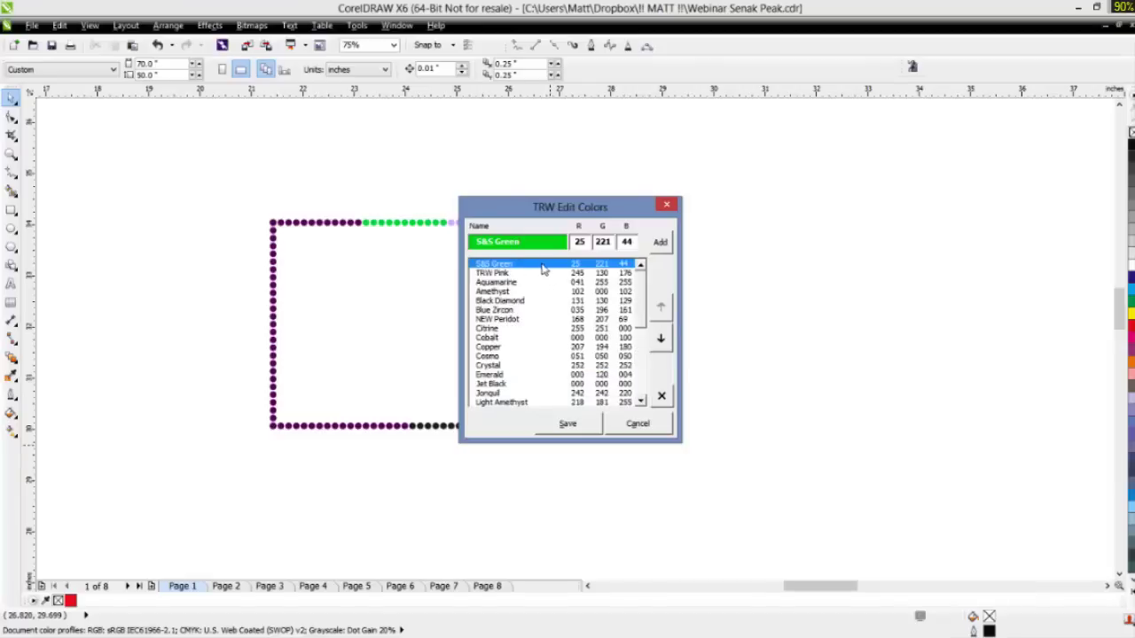
{"action": "left_click", "coordinate": [661, 341]}
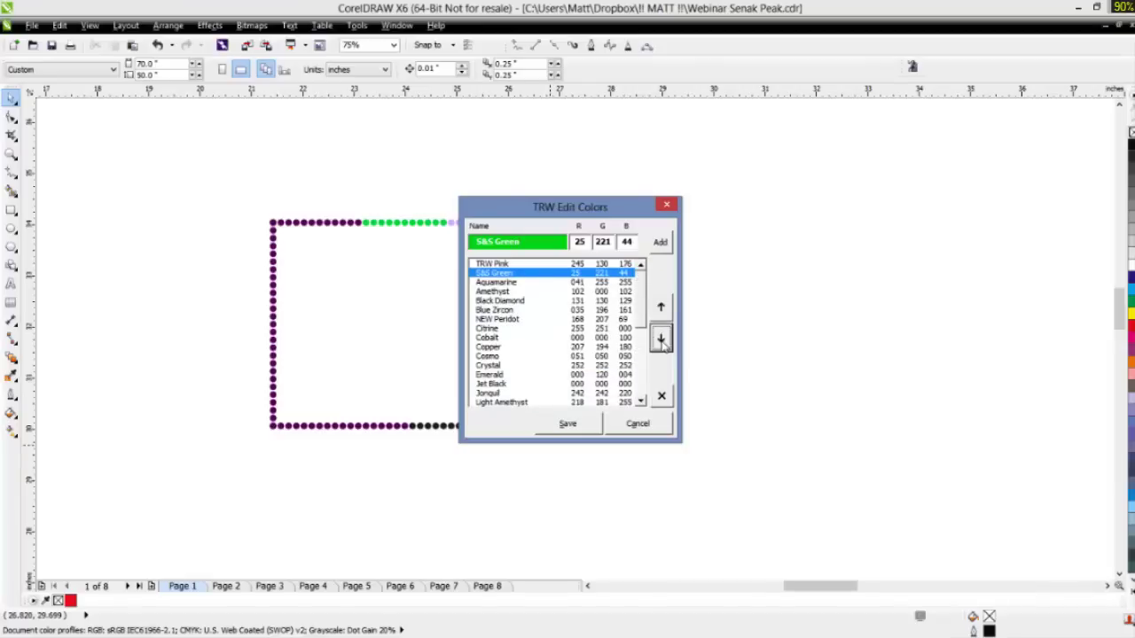
{"action": "left_click", "coordinate": [661, 340]}
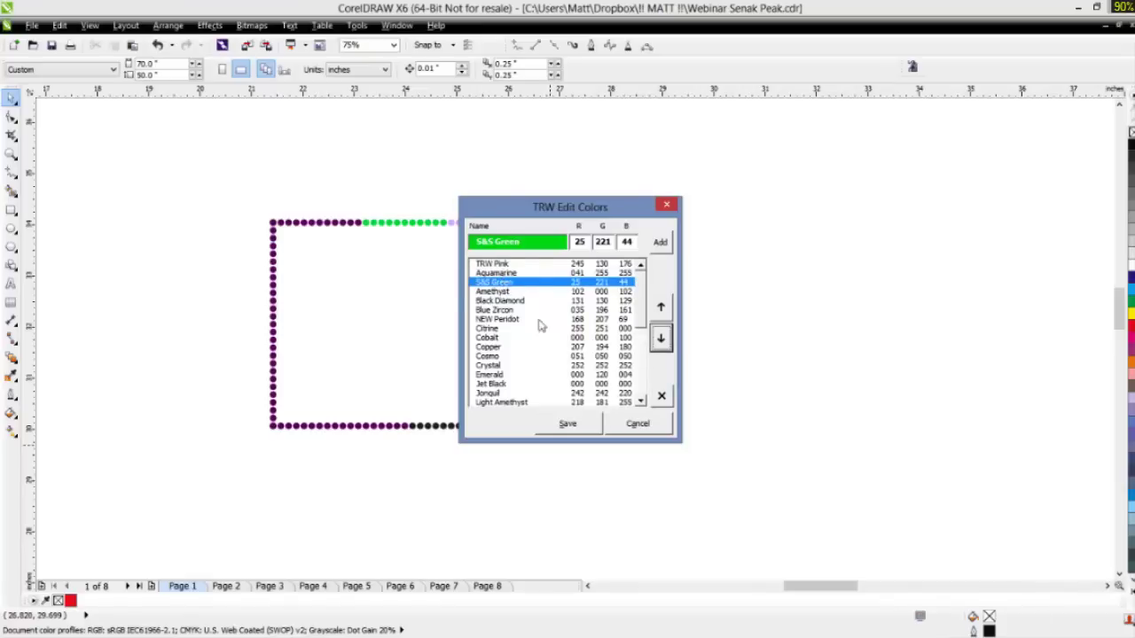
{"action": "left_click", "coordinate": [568, 424]}
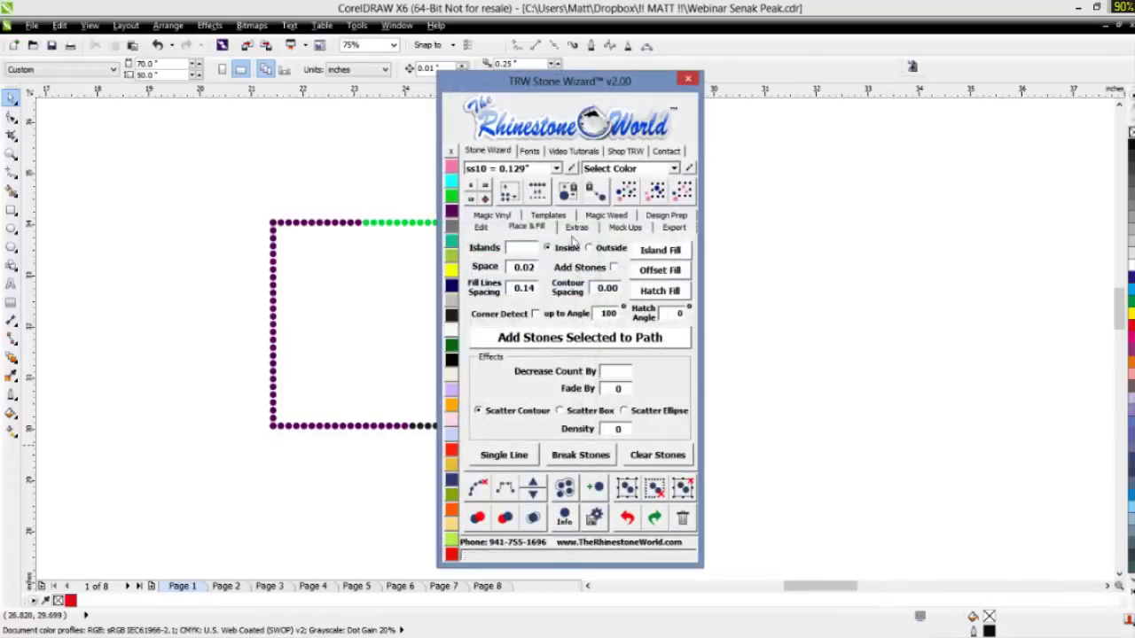
- Recolor the rectangle's whole right side and the right ends of its top and bottom rows to S&S Green
{"action": "left_click_drag", "start_coordinate": [543, 83], "coordinate": [798, 80]}
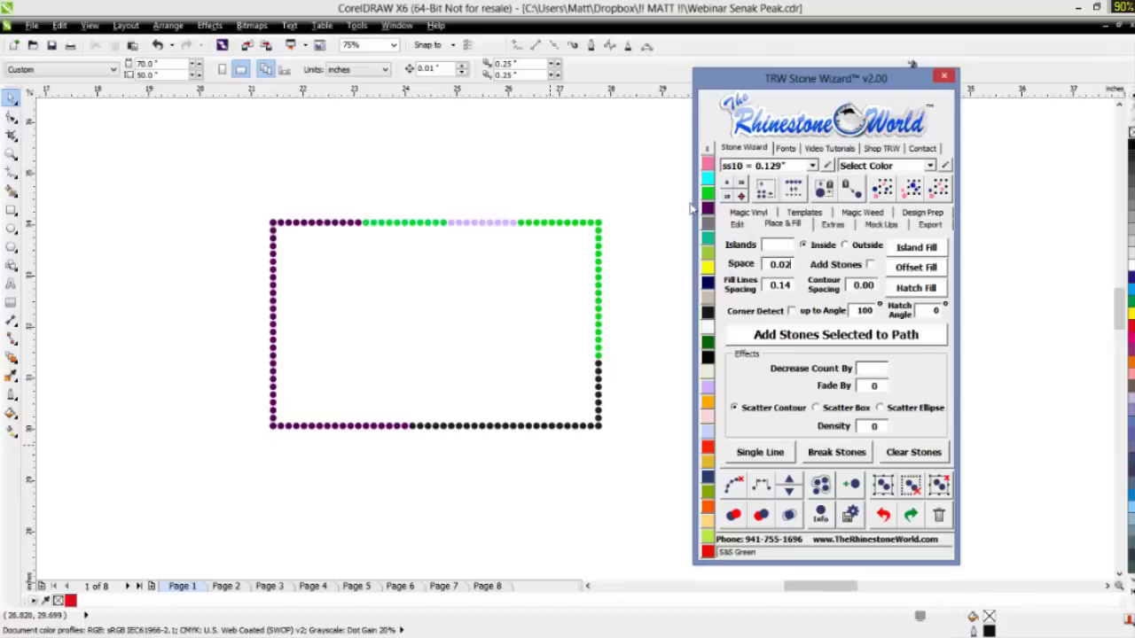
{"action": "left_click_drag", "start_coordinate": [643, 185], "coordinate": [521, 423]}
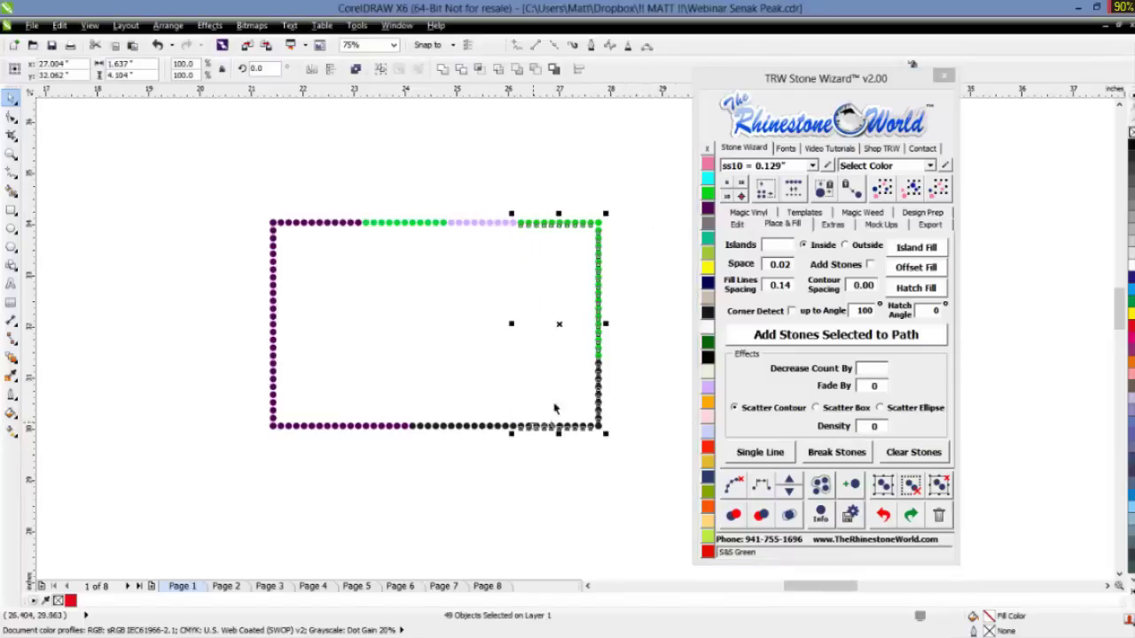
{"action": "left_click", "coordinate": [708, 193]}
{"action": "double_click", "coordinate": [708, 193]}
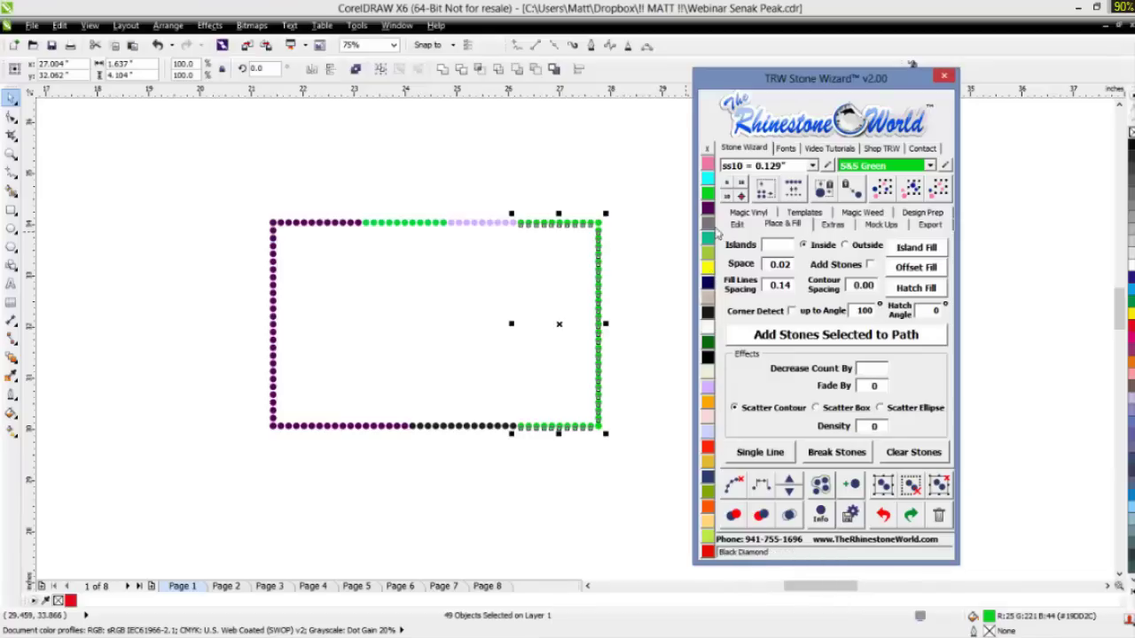
{"action": "left_click", "coordinate": [639, 338]}
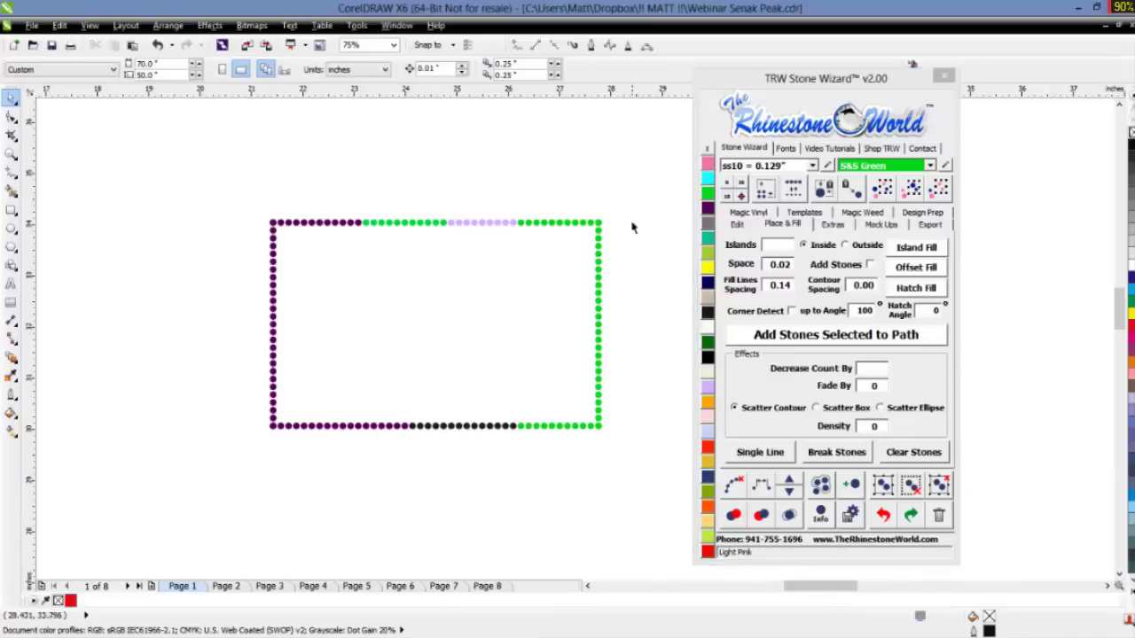
- Recolor the rectangle's right-hand stones to Citrine, and the right part of its top row and upper right side to S&S Green
{"action": "left_click_drag", "start_coordinate": [630, 187], "coordinate": [524, 420]}
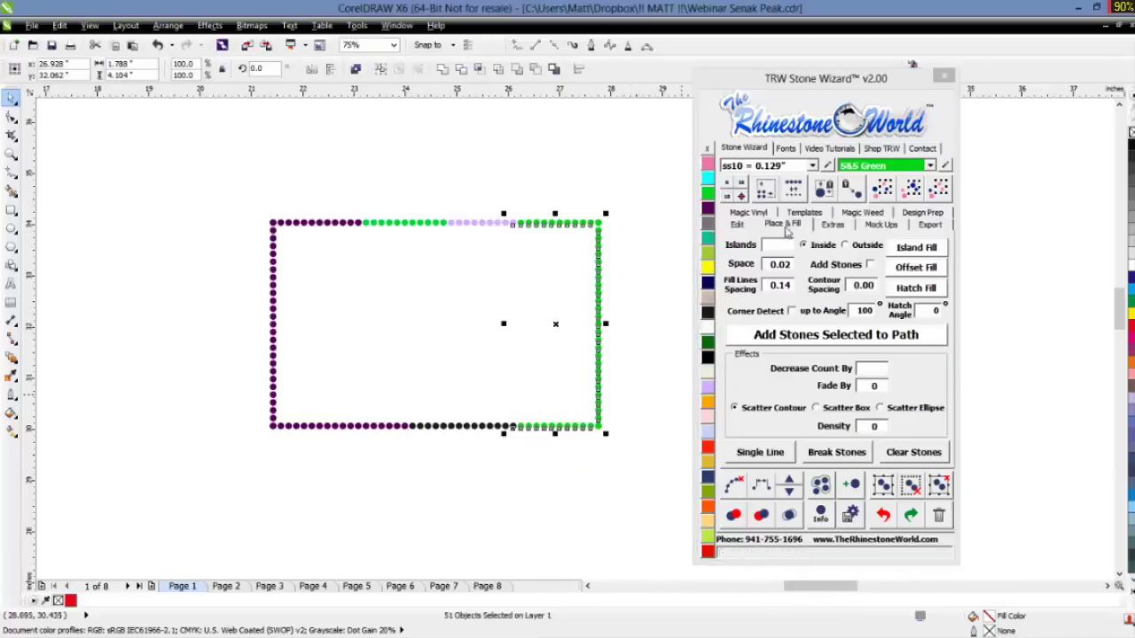
{"action": "left_click", "coordinate": [707, 268]}
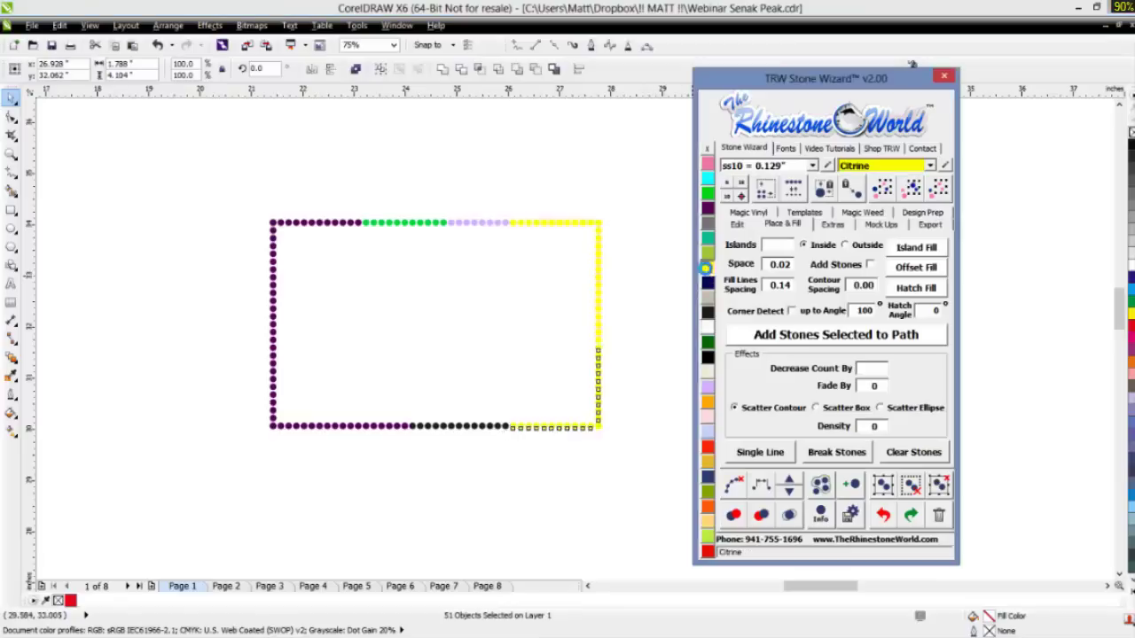
{"action": "left_click_drag", "start_coordinate": [636, 163], "coordinate": [444, 345]}
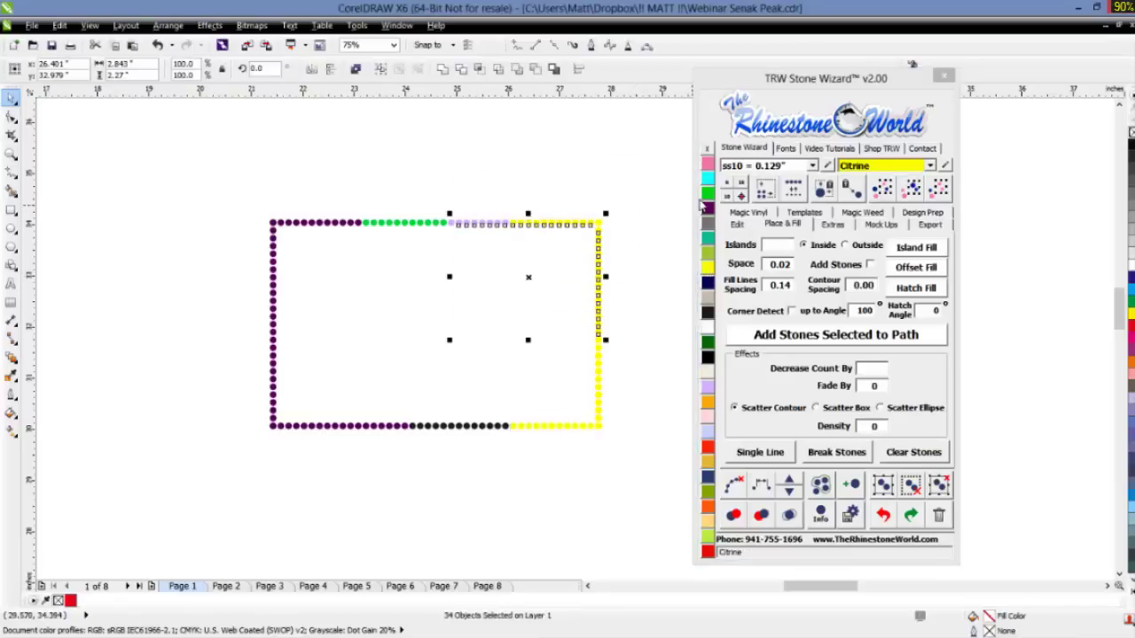
{"action": "left_click", "coordinate": [707, 195]}
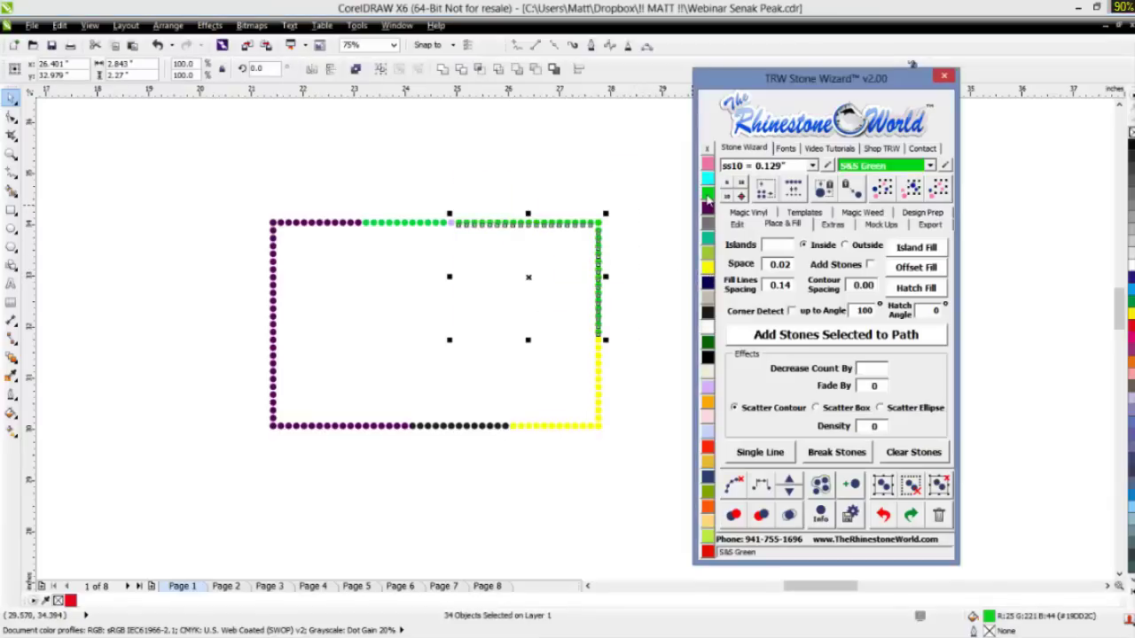
{"action": "left_click", "coordinate": [659, 223]}
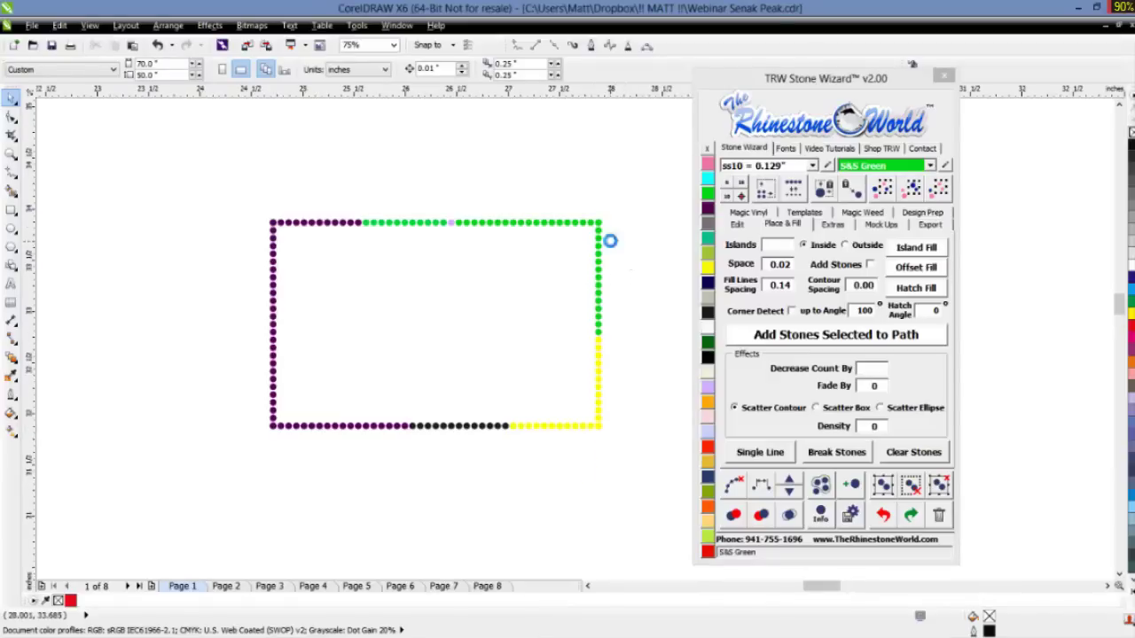
{"action": "scroll", "coordinate": [609, 241], "scroll_direction": "up", "scroll_amount": 2}
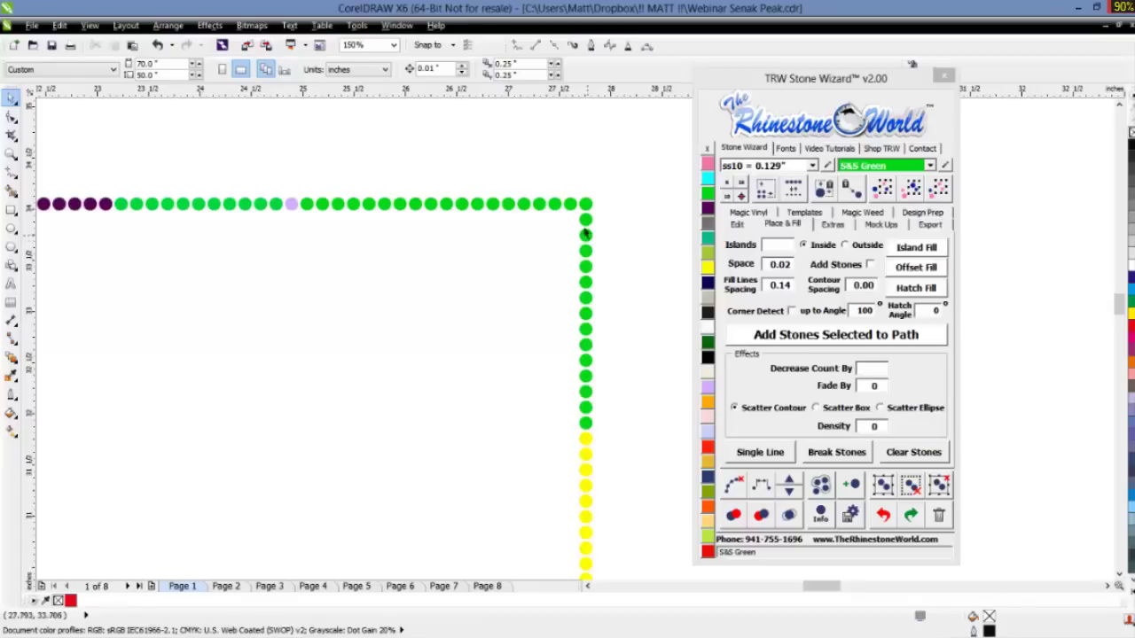
{"action": "scroll", "coordinate": [591, 275], "scroll_direction": "down", "scroll_amount": 2}
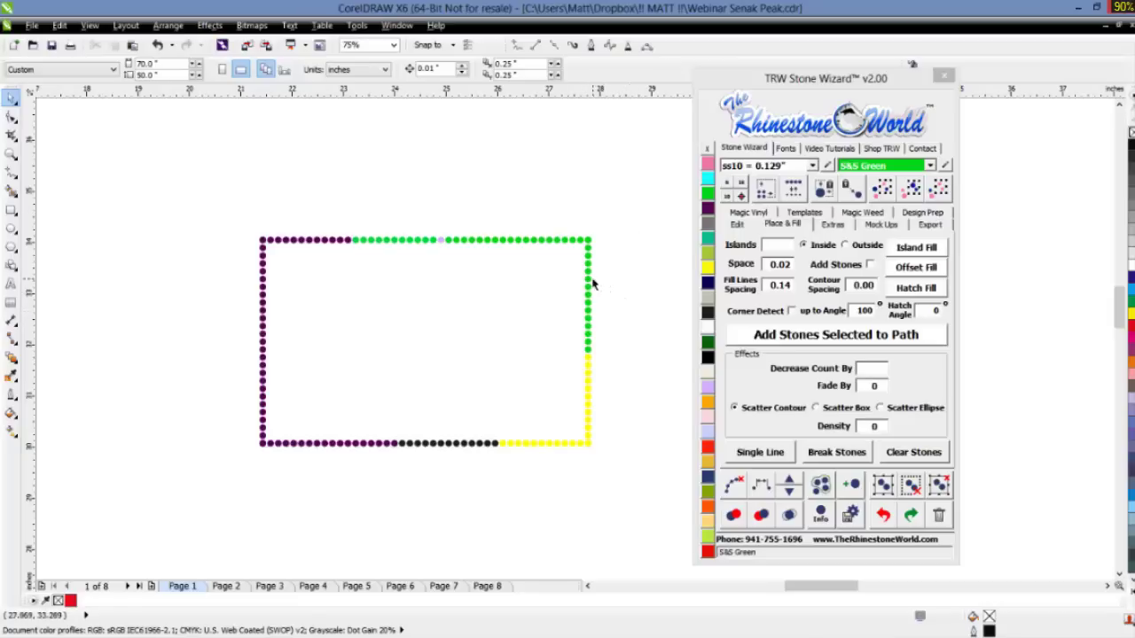
{"action": "scroll", "coordinate": [591, 280], "scroll_direction": "up", "scroll_amount": 2}
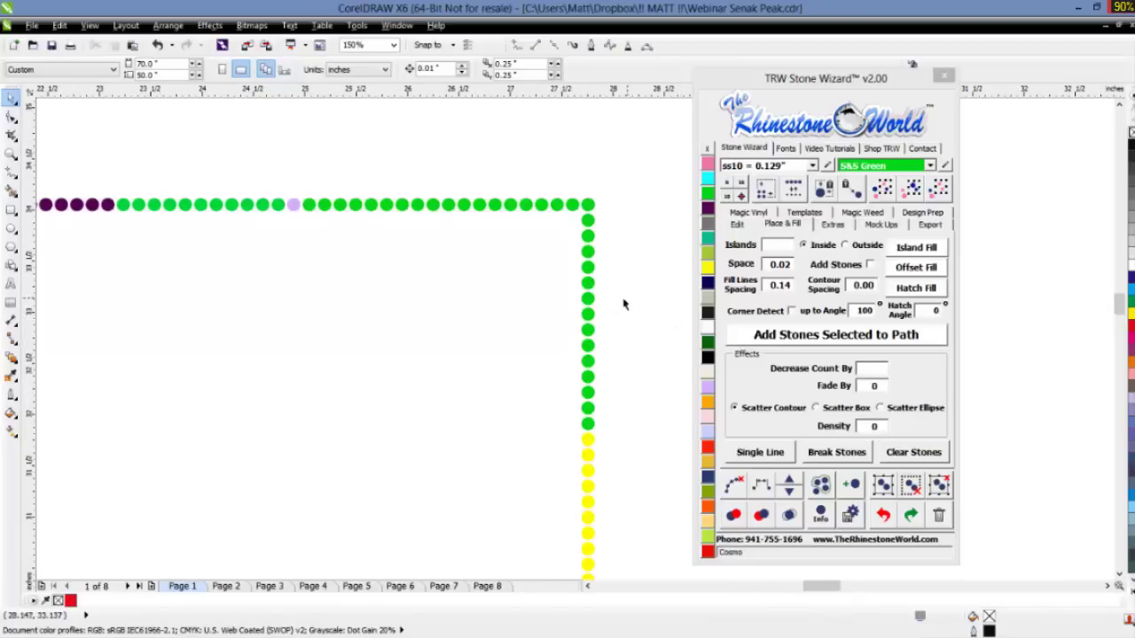
{"action": "scroll", "coordinate": [621, 305], "scroll_direction": "down", "scroll_amount": 2}
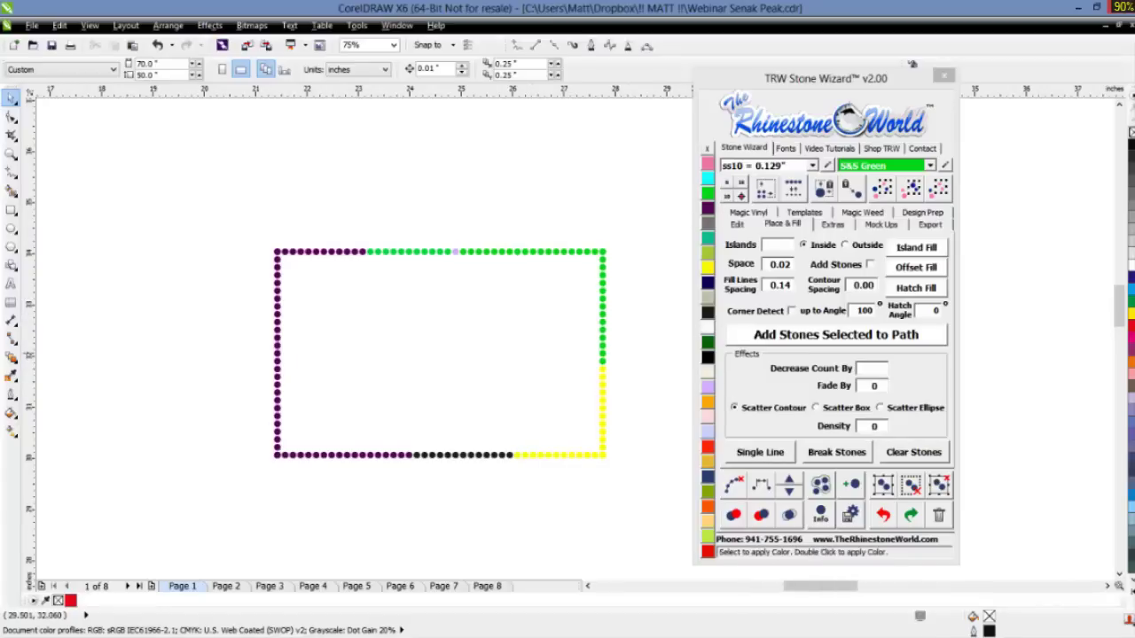
- Examine the list of available stone colors and the list of available stone sizes without changing either selection
{"action": "left_click", "coordinate": [930, 166]}
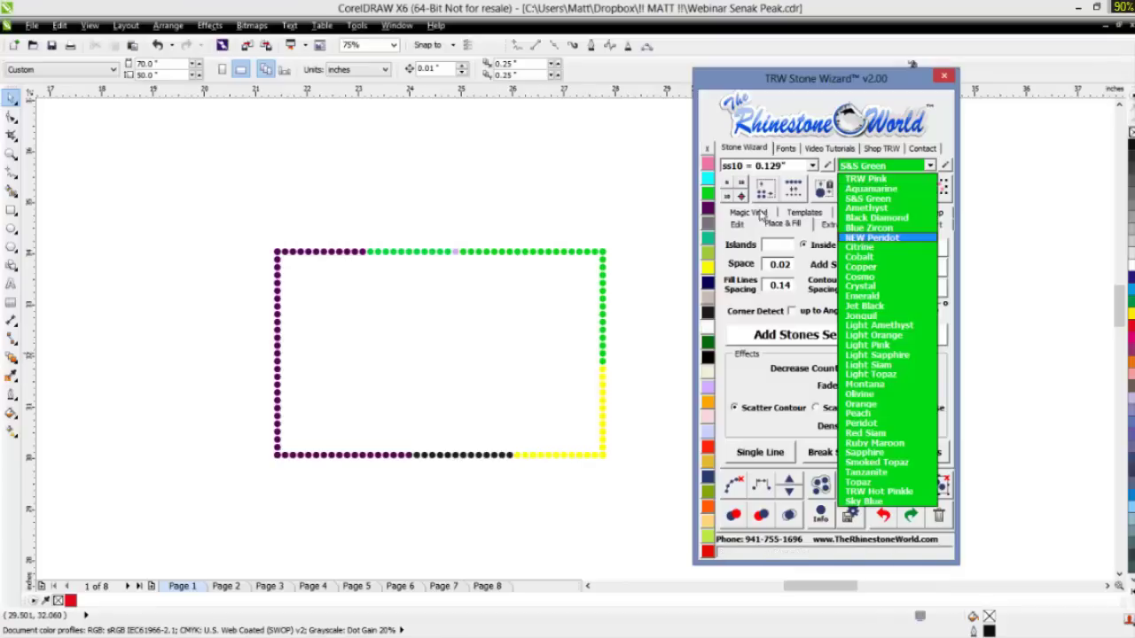
{"action": "left_click", "coordinate": [628, 226]}
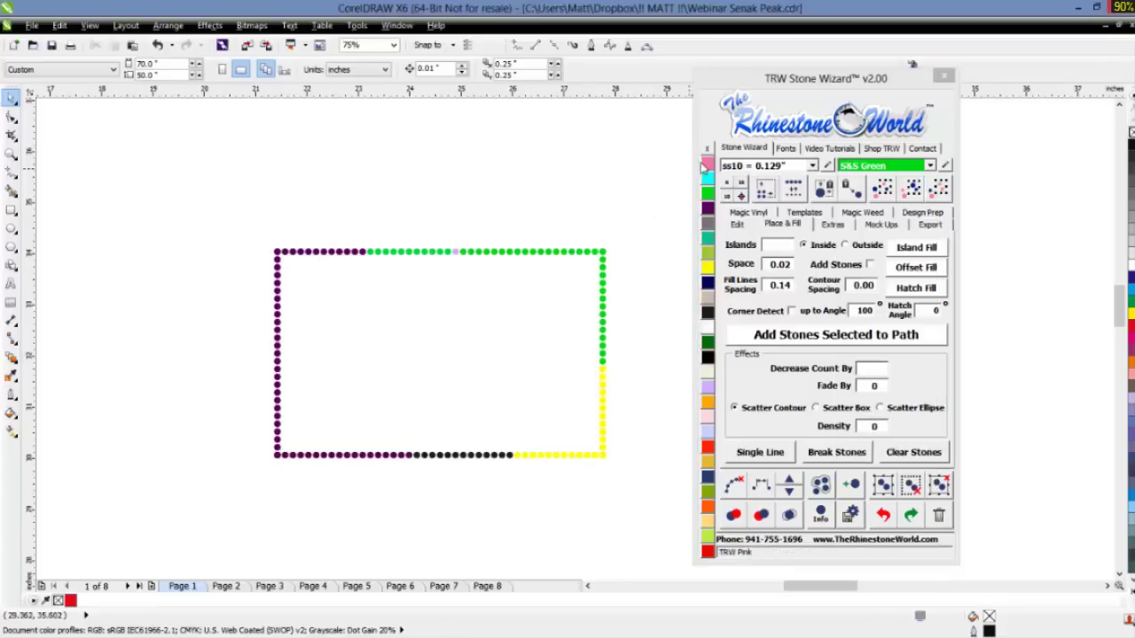
{"action": "left_click", "coordinate": [812, 167]}
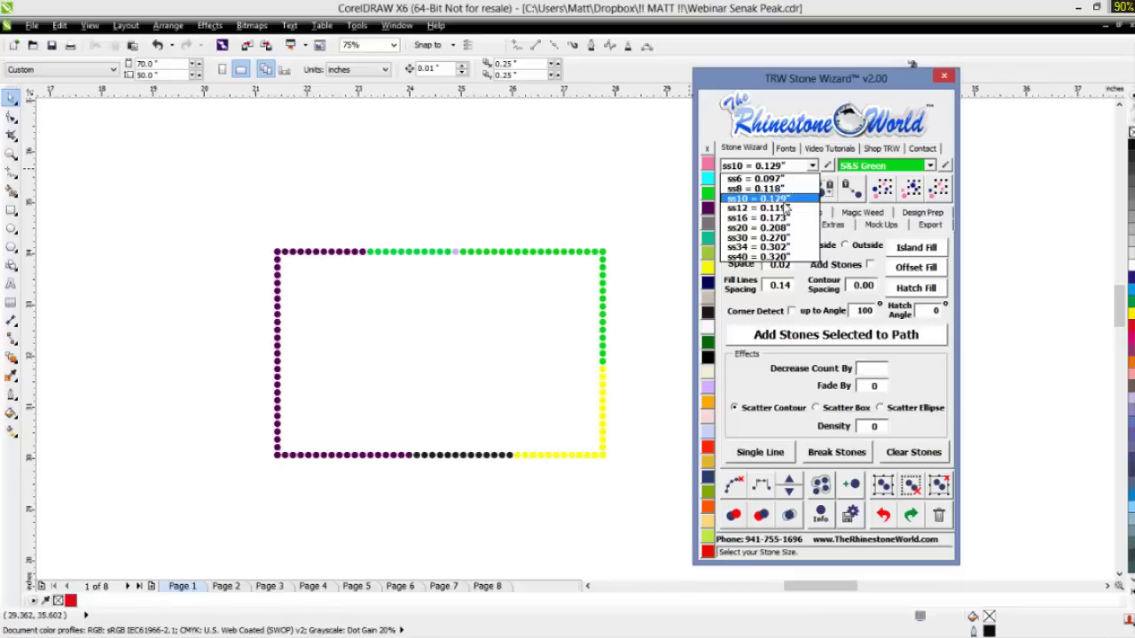
{"action": "left_click", "coordinate": [649, 236]}
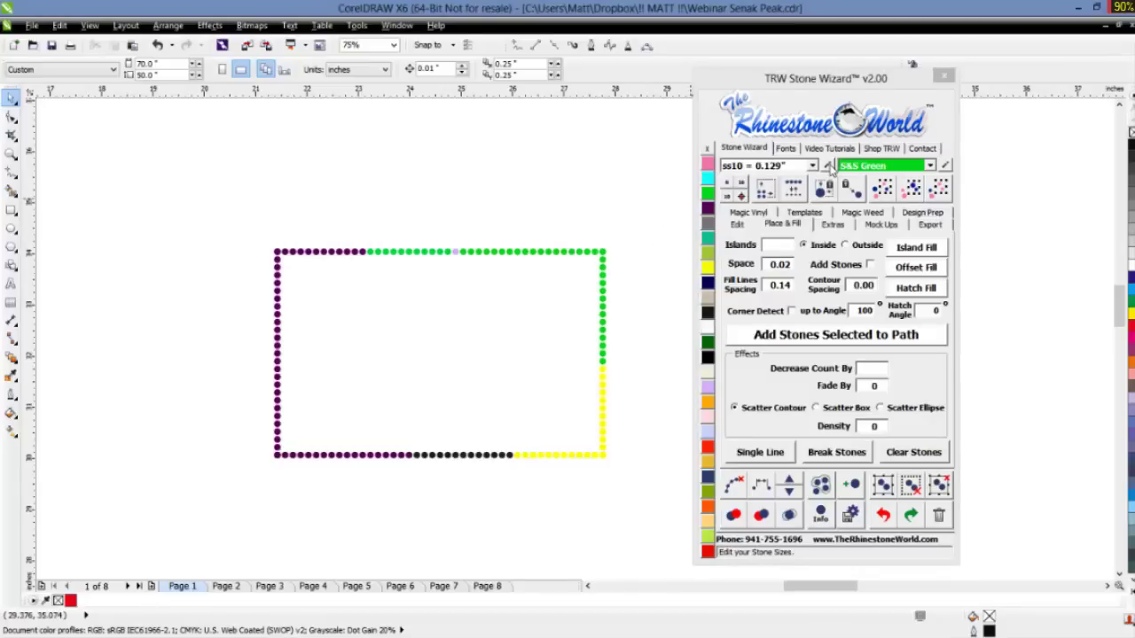
- Open the stone size editor and delete the ss10 entry
{"action": "left_click", "coordinate": [829, 167]}
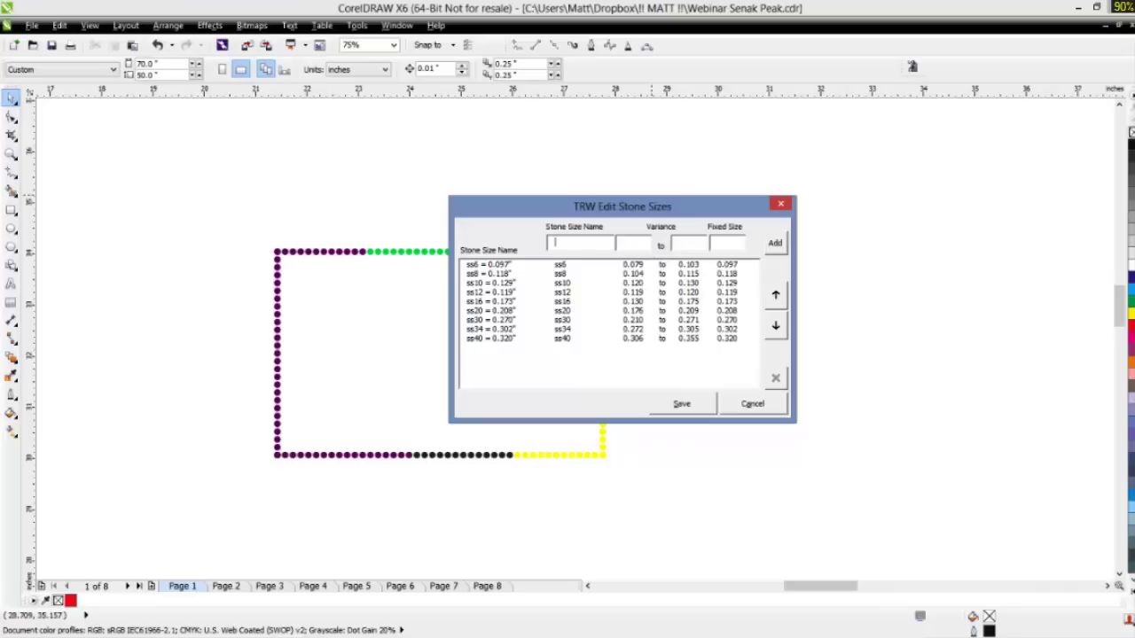
{"action": "left_click", "coordinate": [495, 284]}
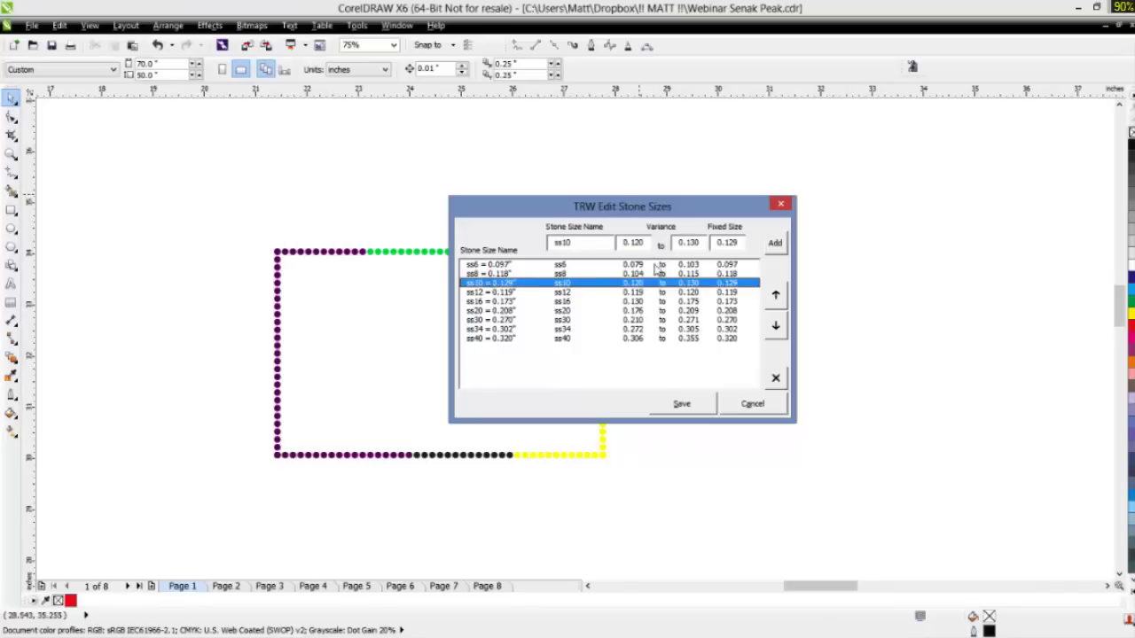
{"action": "left_click", "coordinate": [776, 379]}
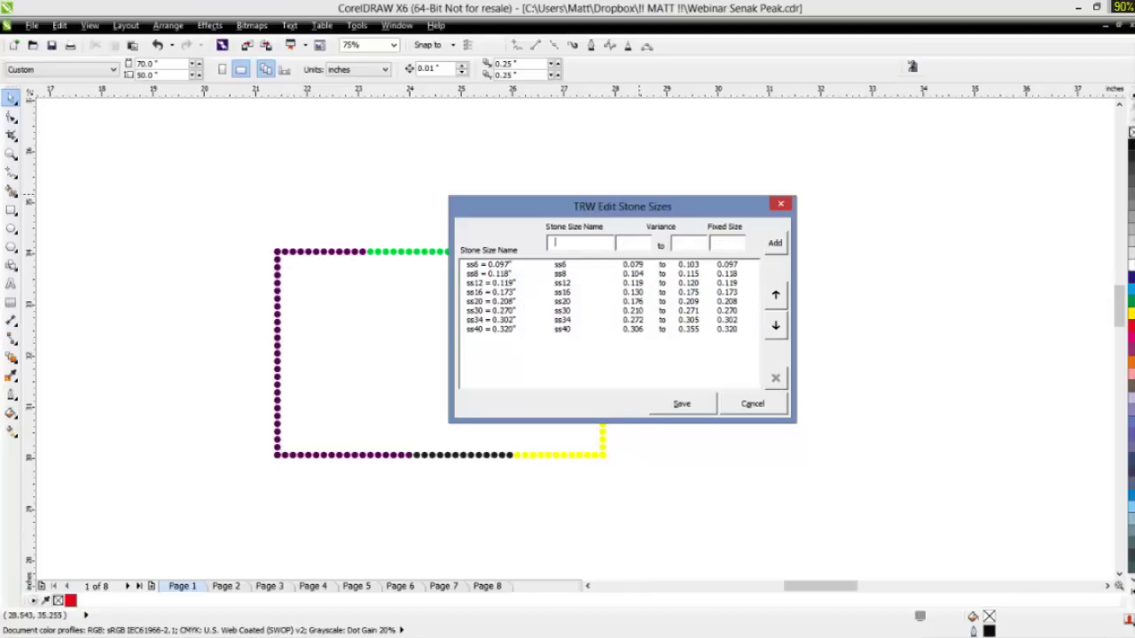
- Add a stone size named NEW SS10 with a variance of 0.119 to 0.135 and a fixed size of 0.130
{"action": "type", "text": "NEW SS10"}
{"action": "type", "text": "0"}
{"action": "left_click", "coordinate": [682, 243]}
{"action": "left_click", "coordinate": [775, 243]}
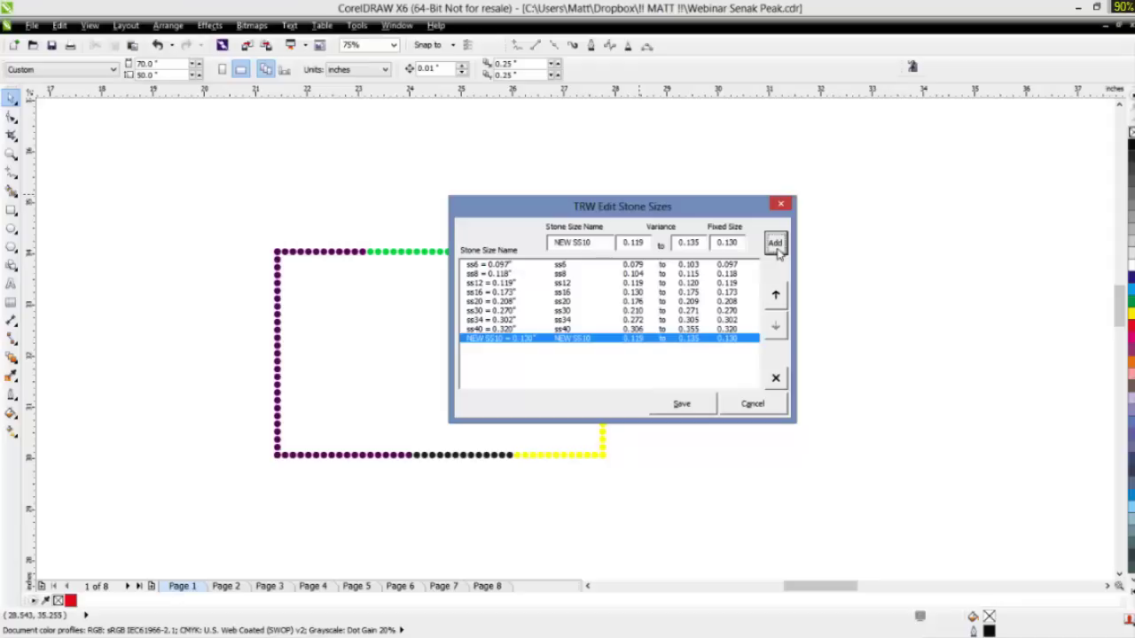
- Move NEW SS10 up the size list to between ss8 and ss12
{"action": "left_click", "coordinate": [775, 298]}
{"action": "left_click", "coordinate": [775, 300]}
{"action": "left_click", "coordinate": [776, 300]}
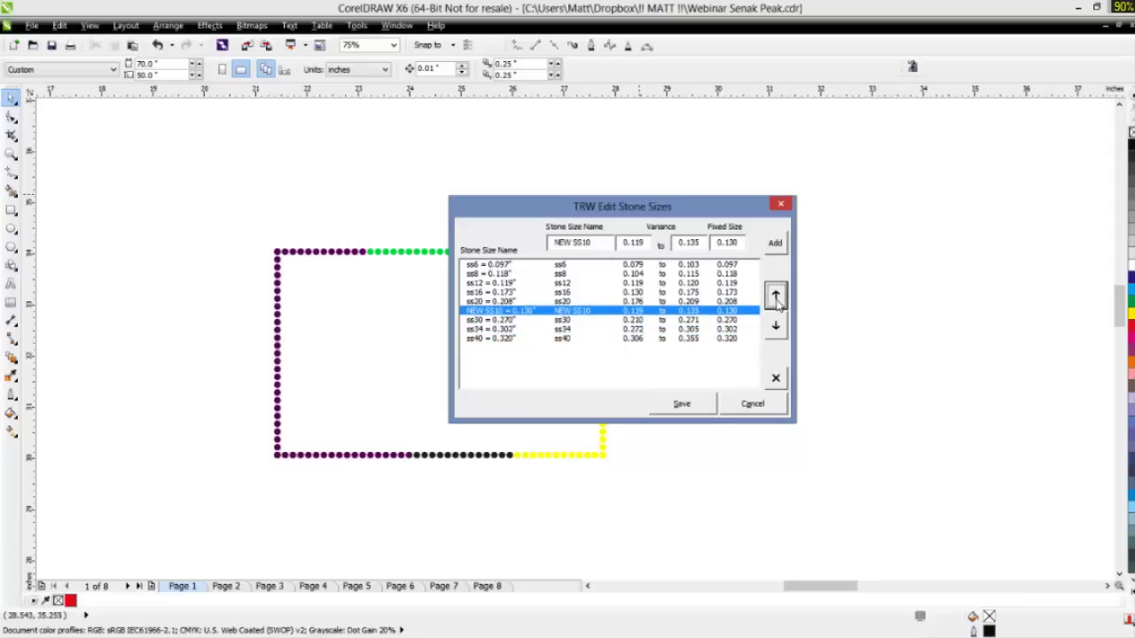
{"action": "left_click", "coordinate": [776, 300]}
{"action": "left_click", "coordinate": [775, 299]}
{"action": "left_click", "coordinate": [776, 299]}
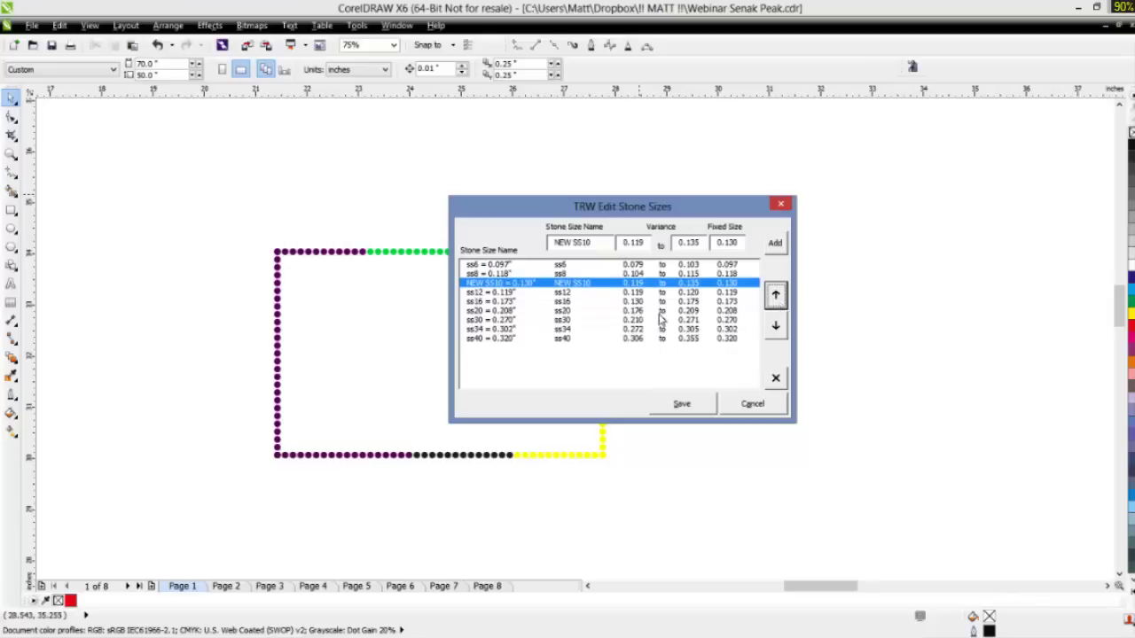
- Delete the ss12 entry and save the stone size list
{"action": "left_click", "coordinate": [658, 293]}
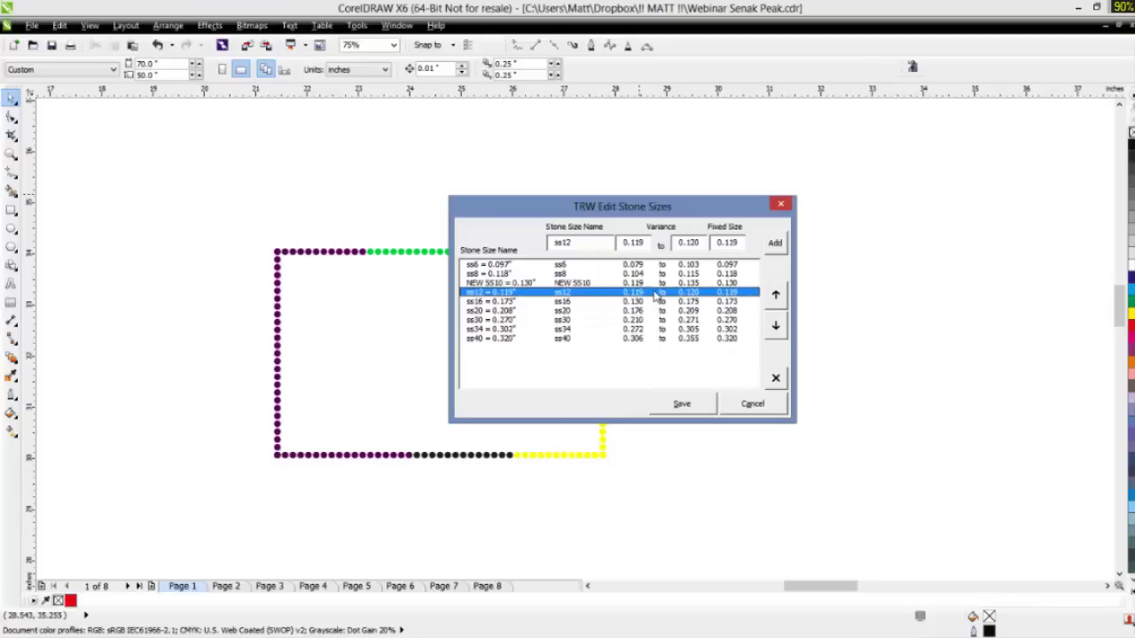
{"action": "left_click", "coordinate": [773, 379]}
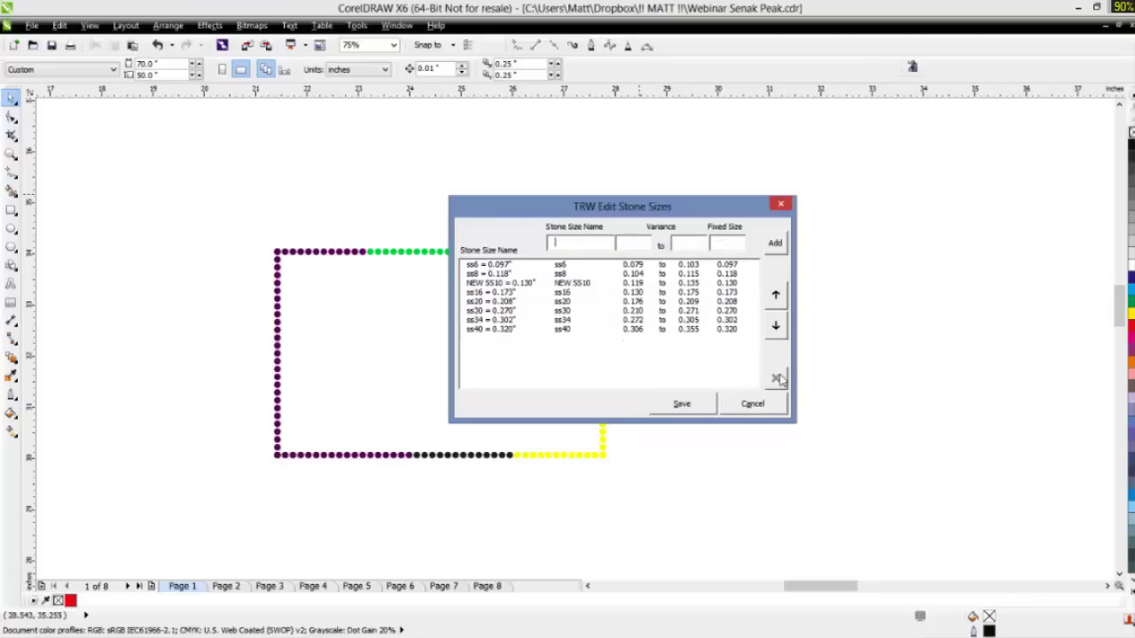
{"action": "left_click", "coordinate": [682, 403]}
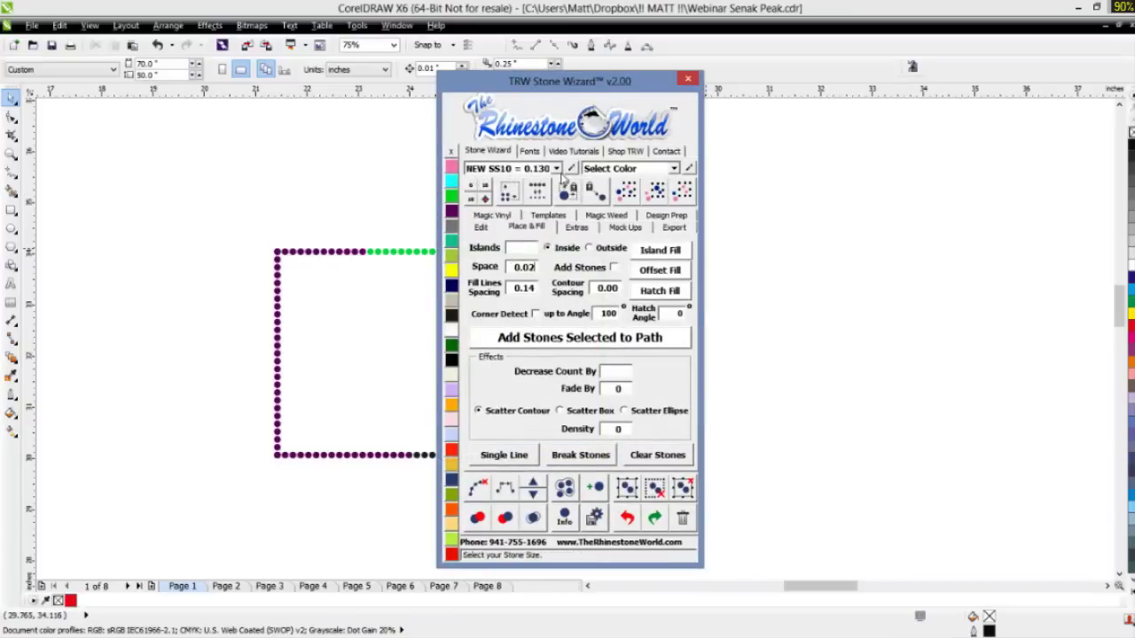
- Move the wizard window clear of the rectangle and apply the NEW SS10 = 0.130" size to all of its stones
{"action": "left_click", "coordinate": [556, 169]}
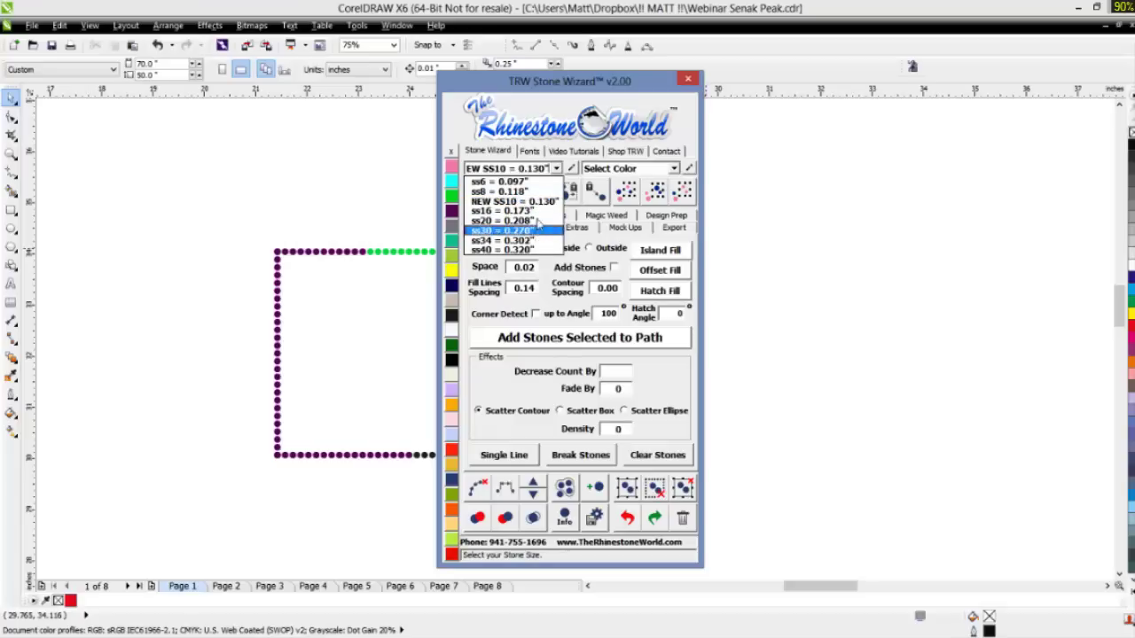
{"action": "left_click_drag", "start_coordinate": [550, 81], "coordinate": [767, 80]}
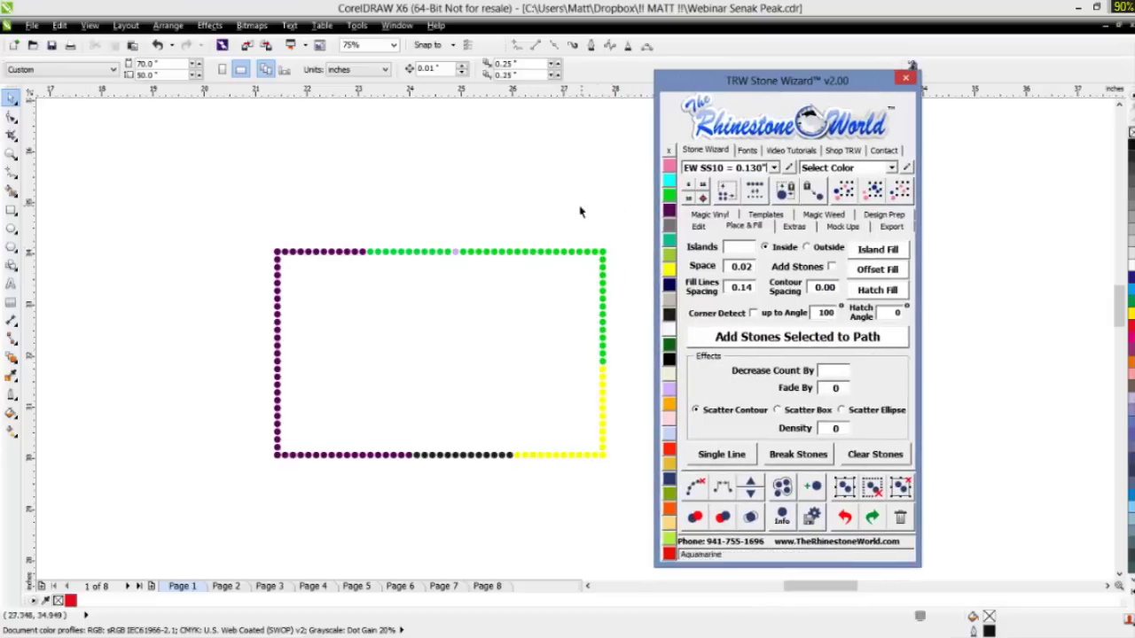
{"action": "left_click_drag", "start_coordinate": [616, 225], "coordinate": [211, 543]}
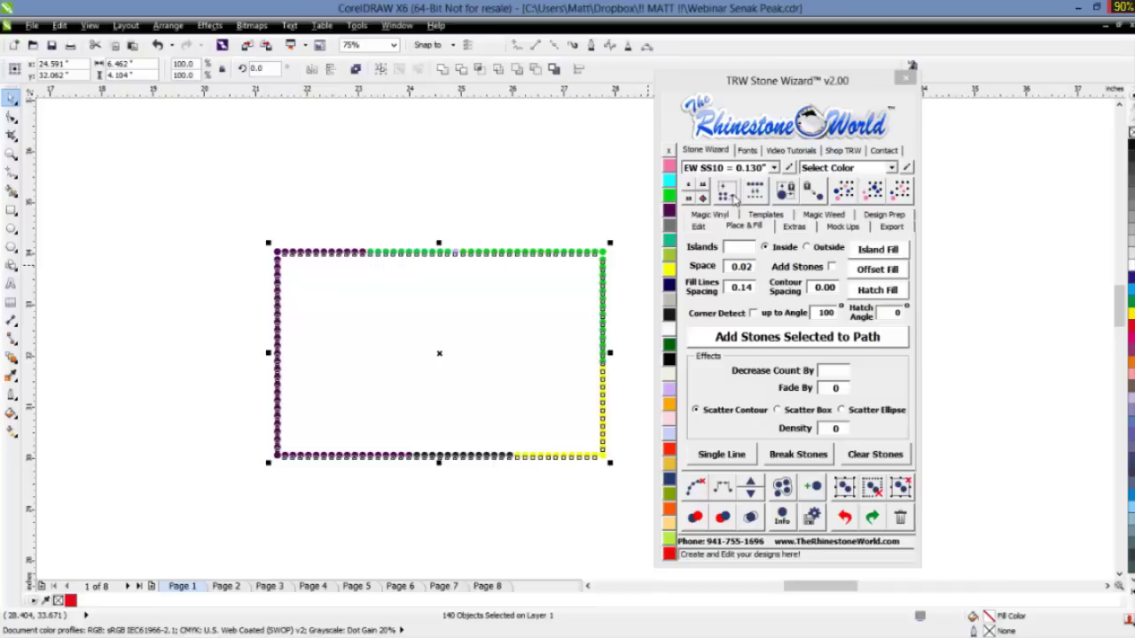
{"action": "left_click", "coordinate": [732, 199]}
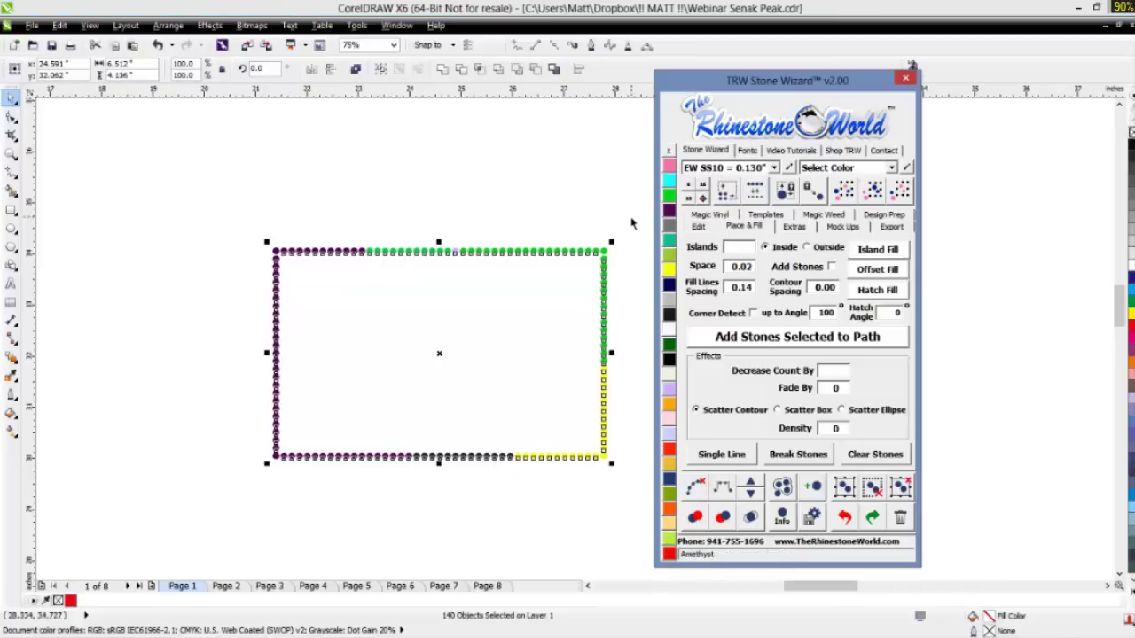
- Inspect the size of the stone at the rectangle's upper-right corner, then deselect it and review the whole rectangle
{"action": "scroll", "coordinate": [606, 252], "scroll_direction": "up", "scroll_amount": 5}
{"action": "left_click", "coordinate": [592, 281]}
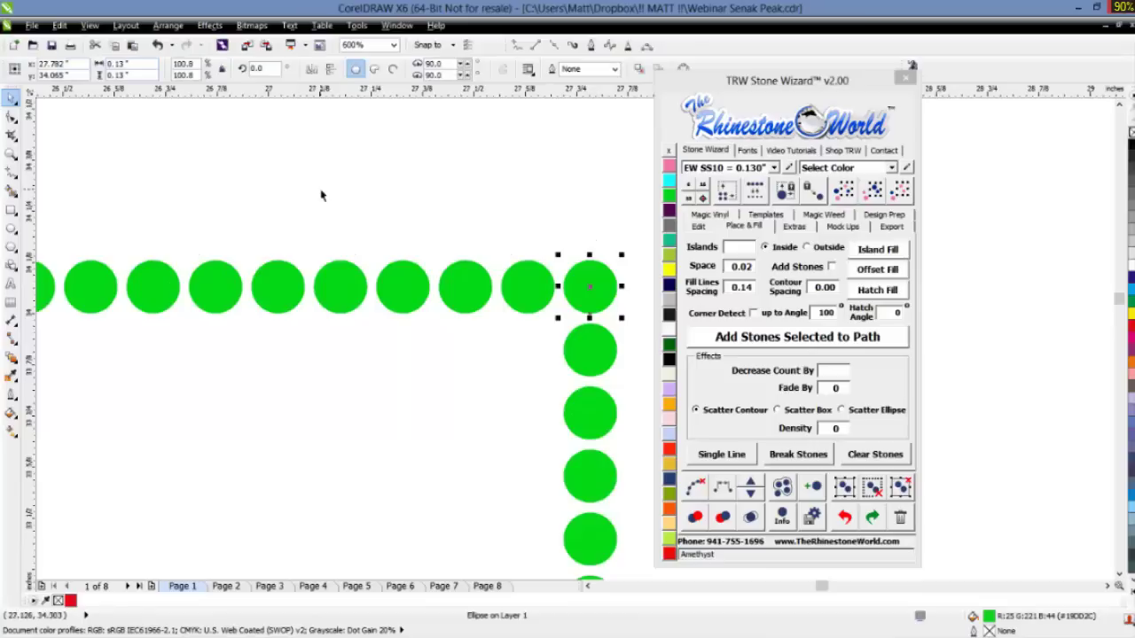
{"action": "left_click", "coordinate": [388, 213]}
{"action": "scroll", "coordinate": [388, 213], "scroll_direction": "down", "scroll_amount": 7}
{"action": "scroll", "coordinate": [257, 245], "scroll_direction": "up", "scroll_amount": 2}
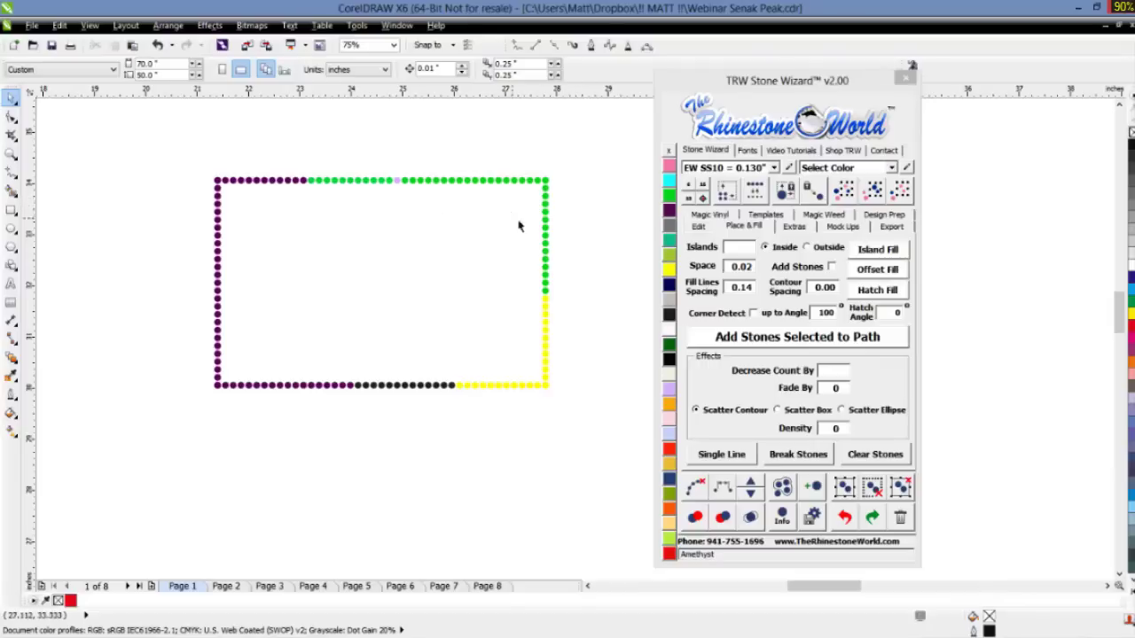
{"action": "scroll", "coordinate": [427, 211], "scroll_direction": "up", "scroll_amount": 1}
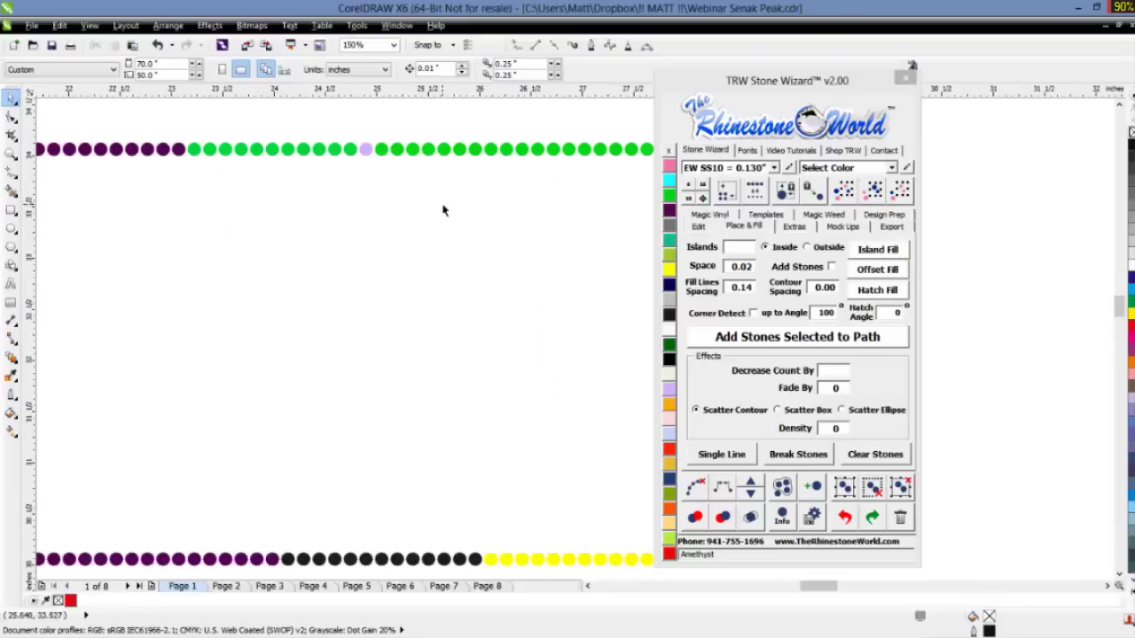
{"action": "scroll", "coordinate": [444, 211], "scroll_direction": "down", "scroll_amount": 1}
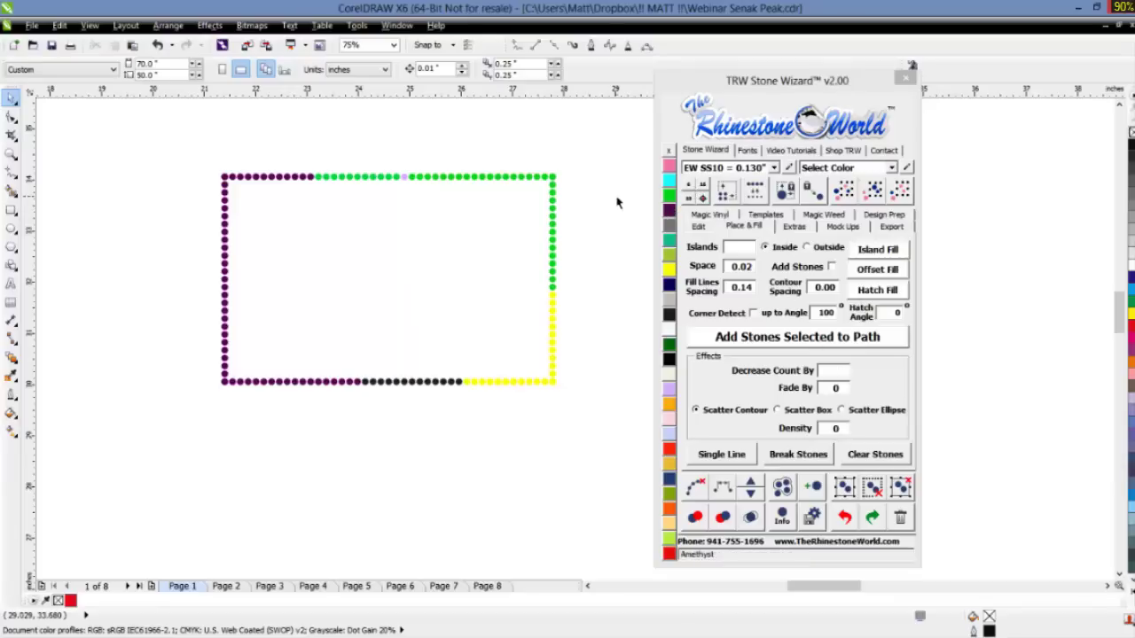
- Reassign the quick set captioned 6 to ss20 = 0.208" with the caption 20, and save it
{"action": "left_click", "coordinate": [690, 189]}
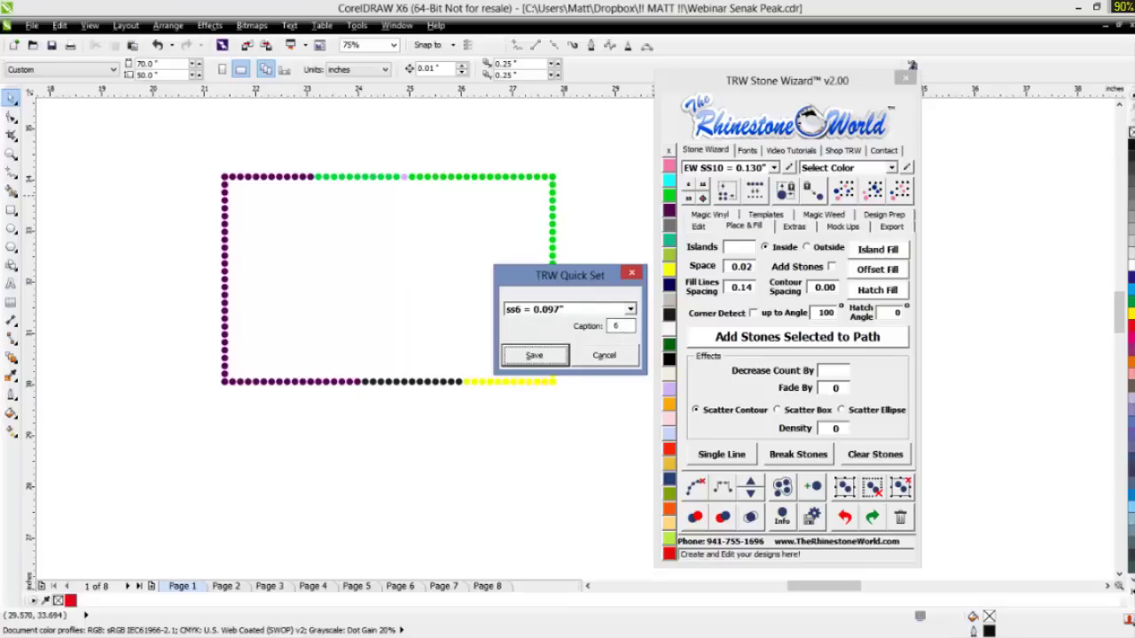
{"action": "left_click", "coordinate": [630, 311]}
{"action": "left_click", "coordinate": [590, 364]}
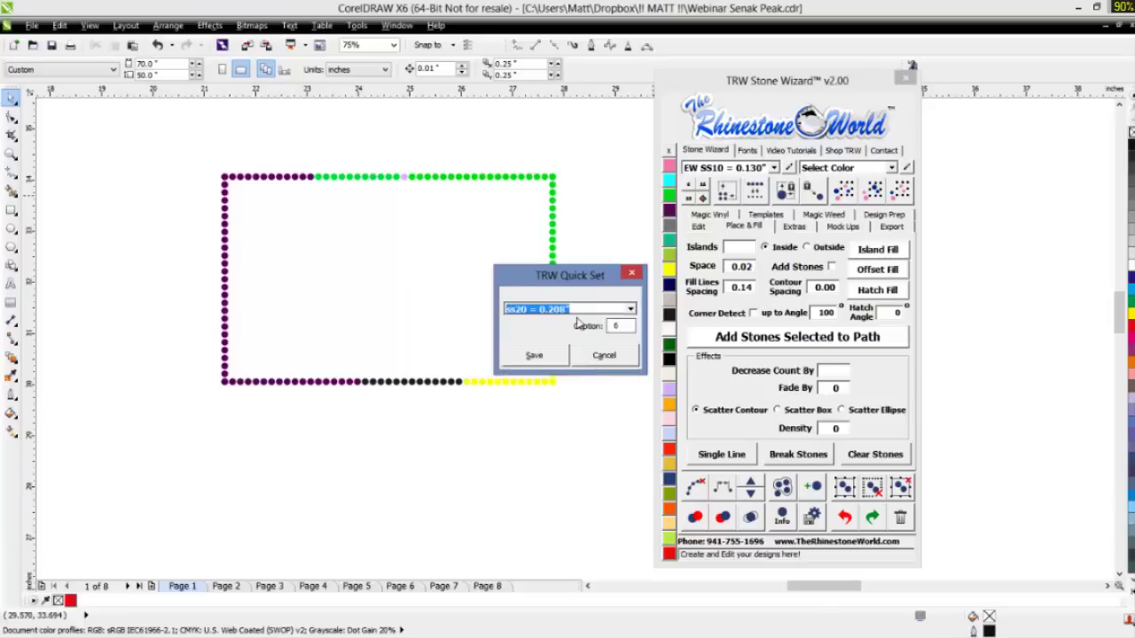
{"action": "key", "text": "Tab"}
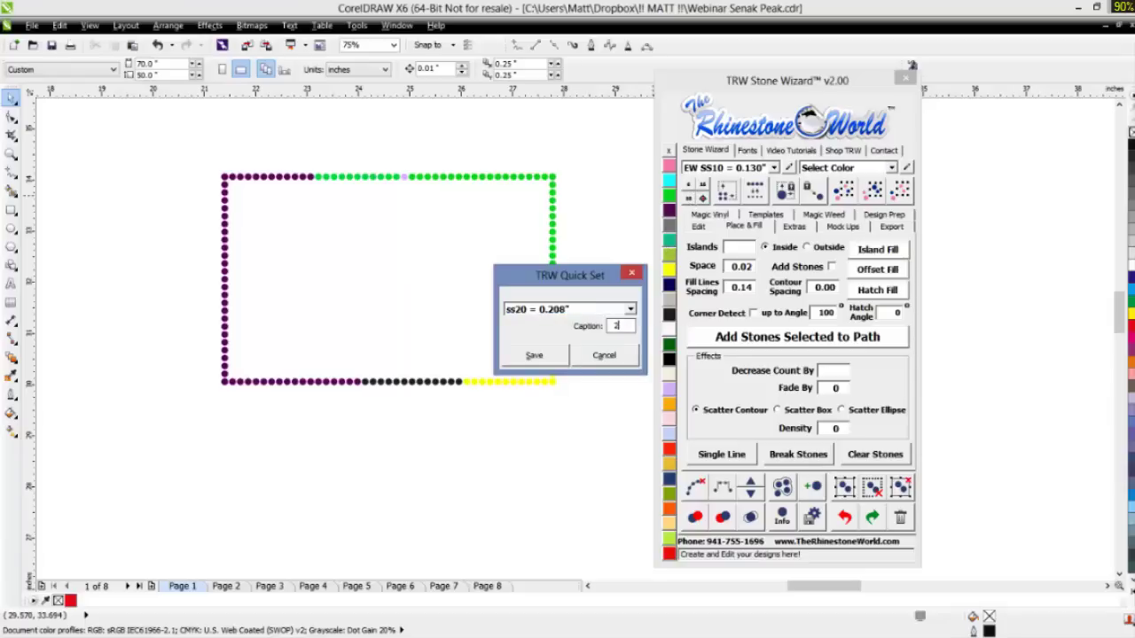
{"action": "type", "text": "20"}
{"action": "left_click", "coordinate": [535, 355]}
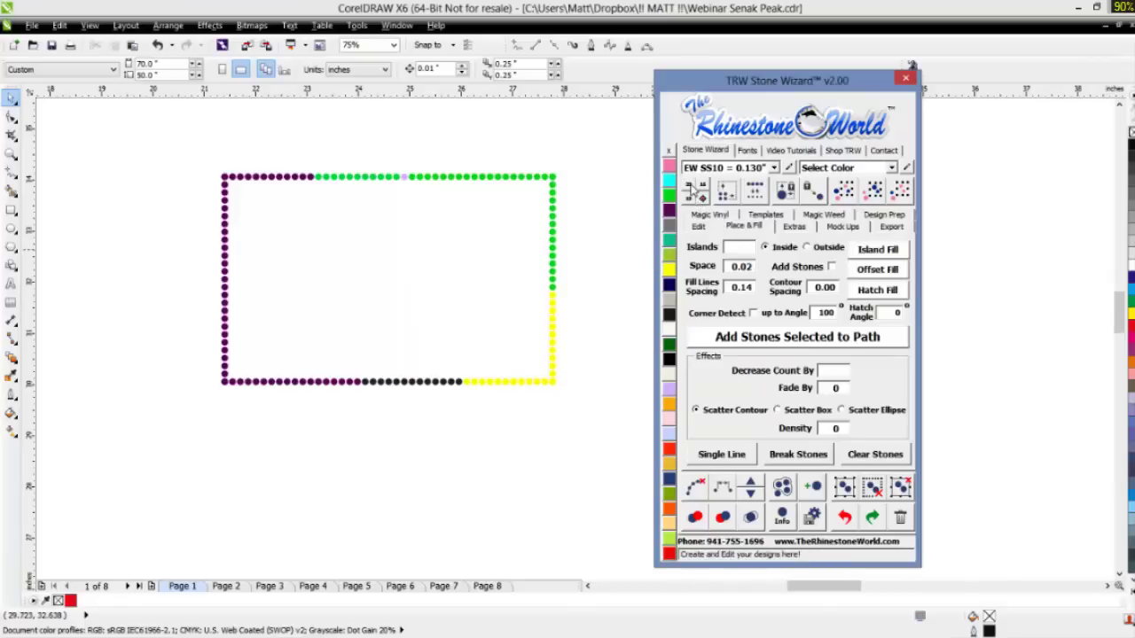
- Select all the rectangle's stones and resize them to ss20 with the new quick set
{"action": "scroll", "coordinate": [588, 222], "scroll_direction": "down", "scroll_amount": 1}
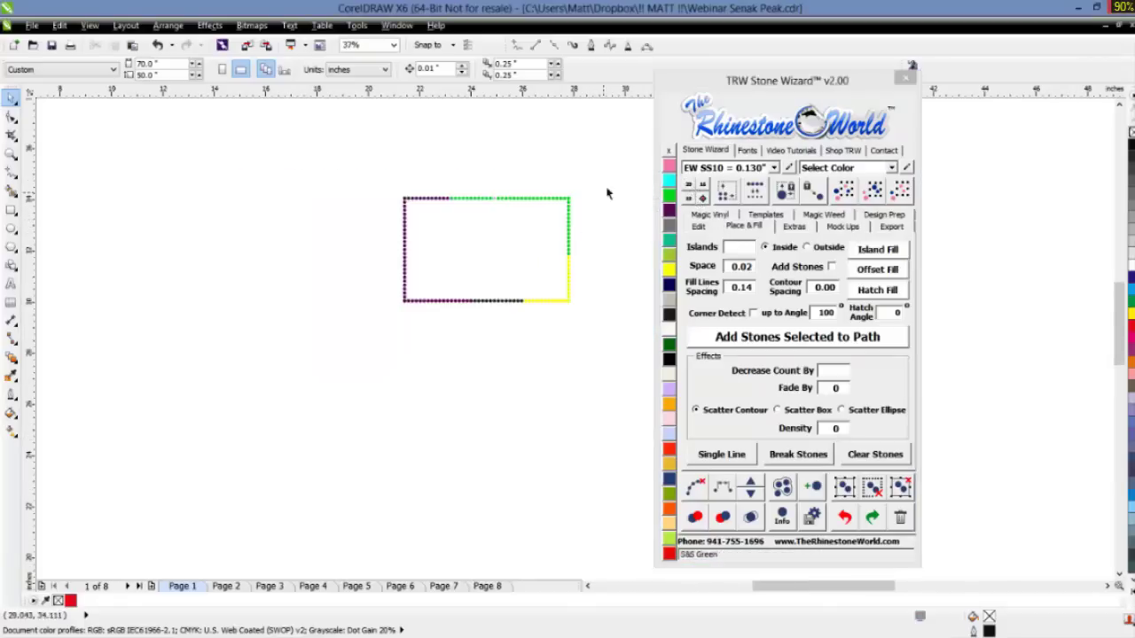
{"action": "left_click_drag", "start_coordinate": [612, 165], "coordinate": [345, 364]}
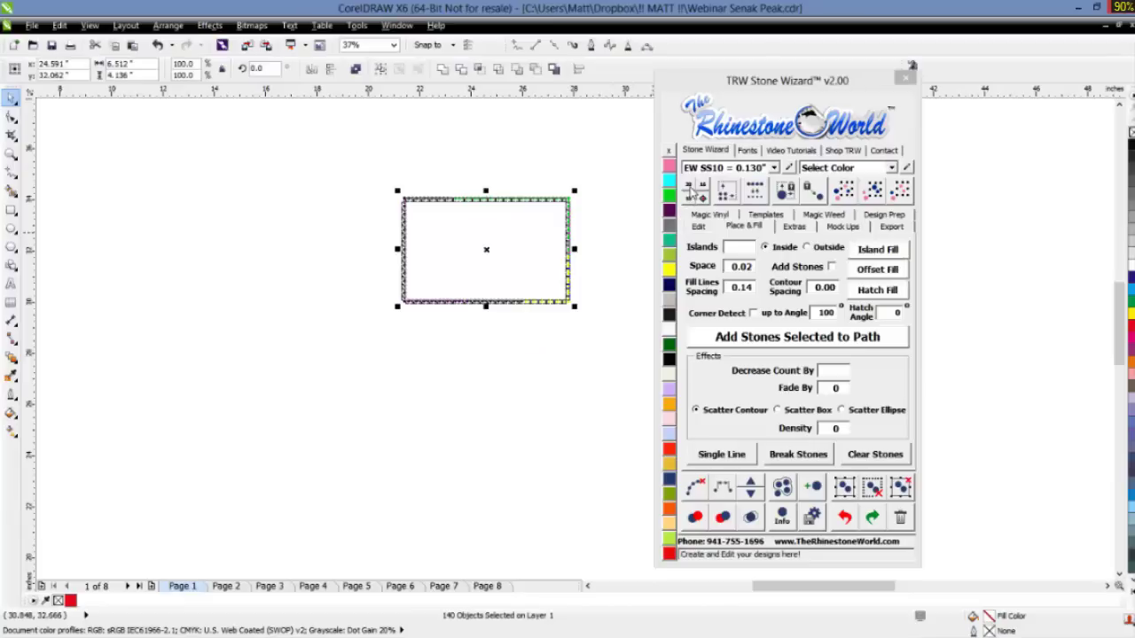
{"action": "left_click", "coordinate": [690, 188]}
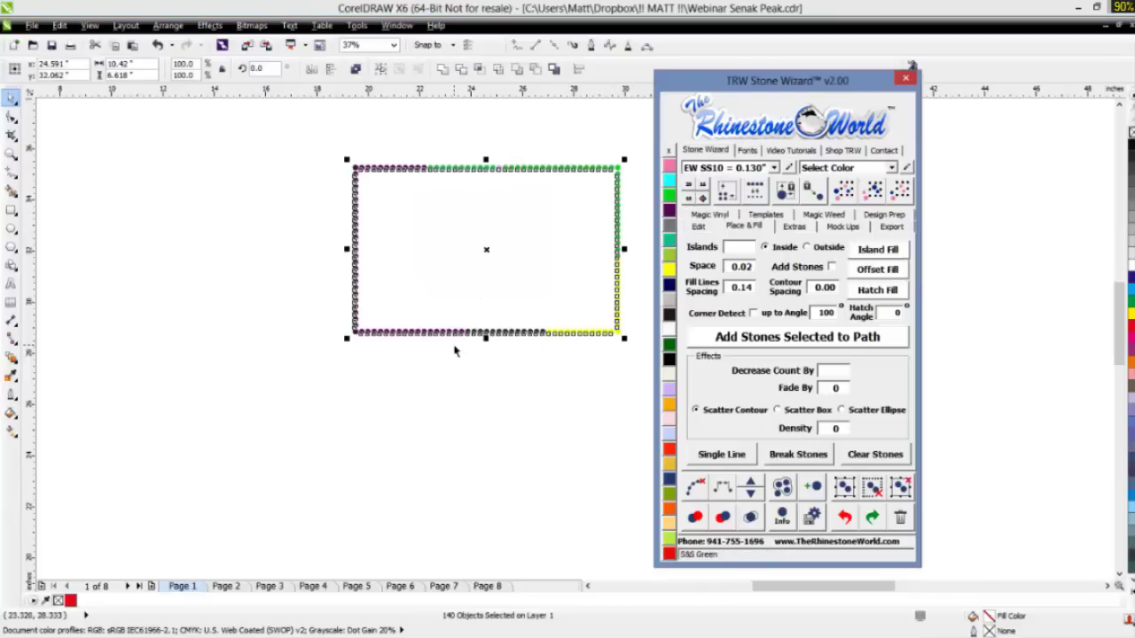
- Reselect all the rectangle's stones and shrink them with another quick-set size
{"action": "left_click", "coordinate": [459, 368]}
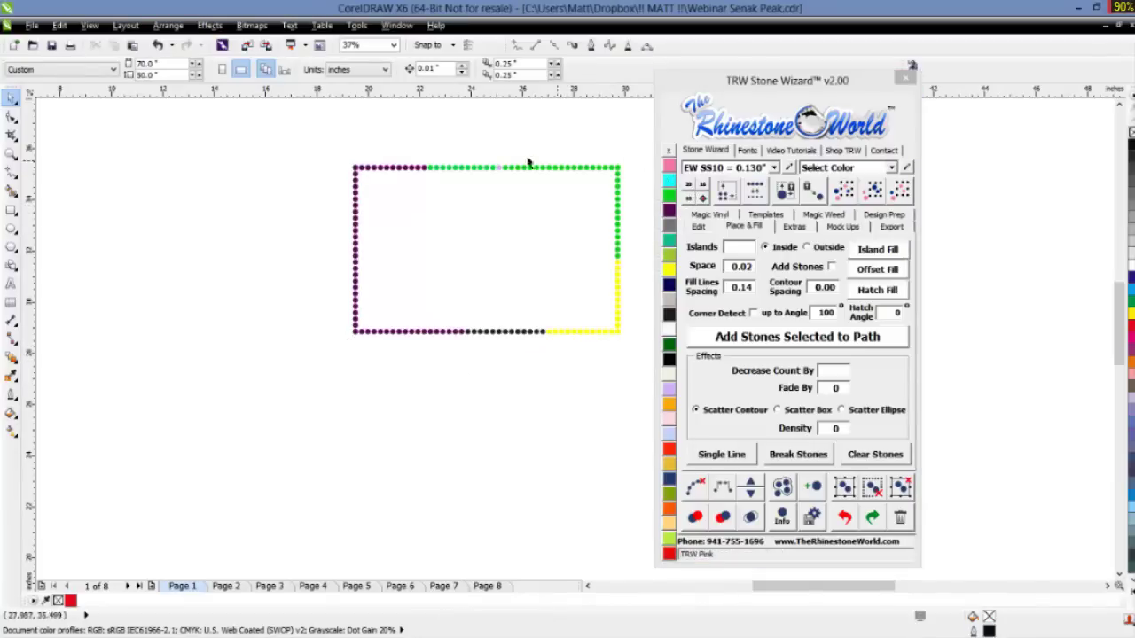
{"action": "left_click_drag", "start_coordinate": [320, 137], "coordinate": [643, 386]}
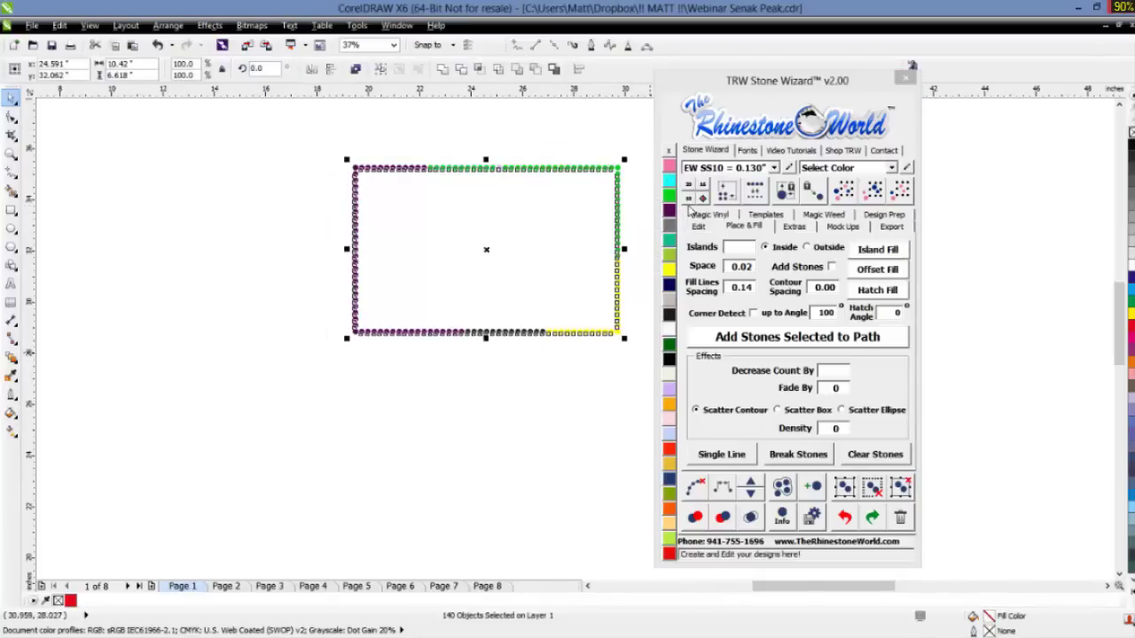
{"action": "left_click", "coordinate": [691, 200]}
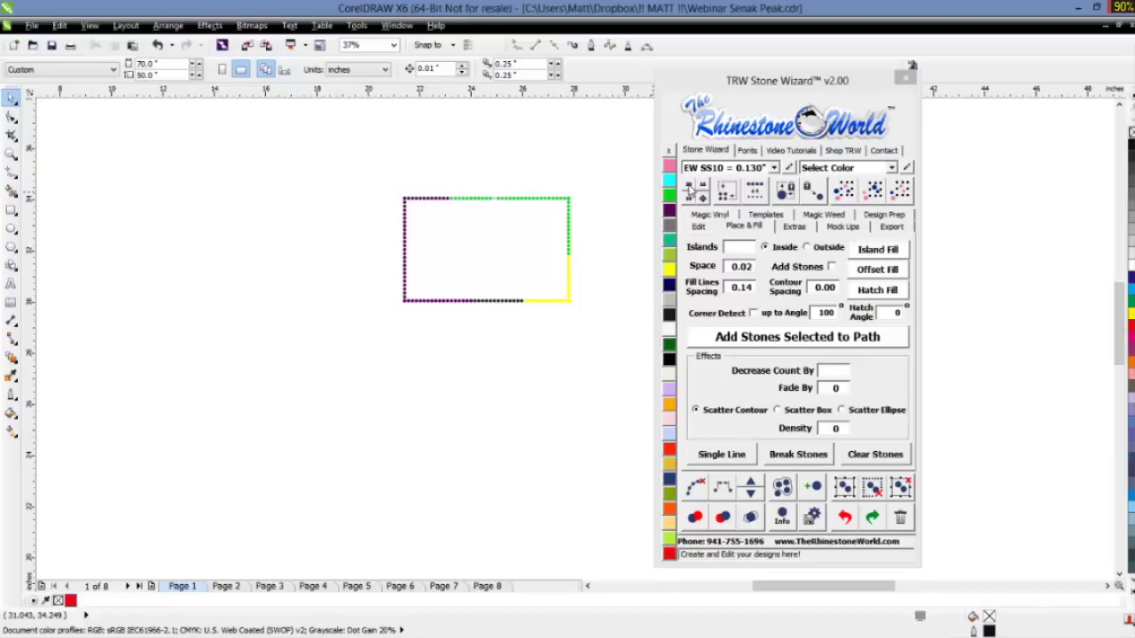
- Reassign the quick set captioned 20 to ss6 = 0.097" with the caption 6, and save it
{"action": "left_click", "coordinate": [689, 187]}
{"action": "left_click", "coordinate": [628, 309]}
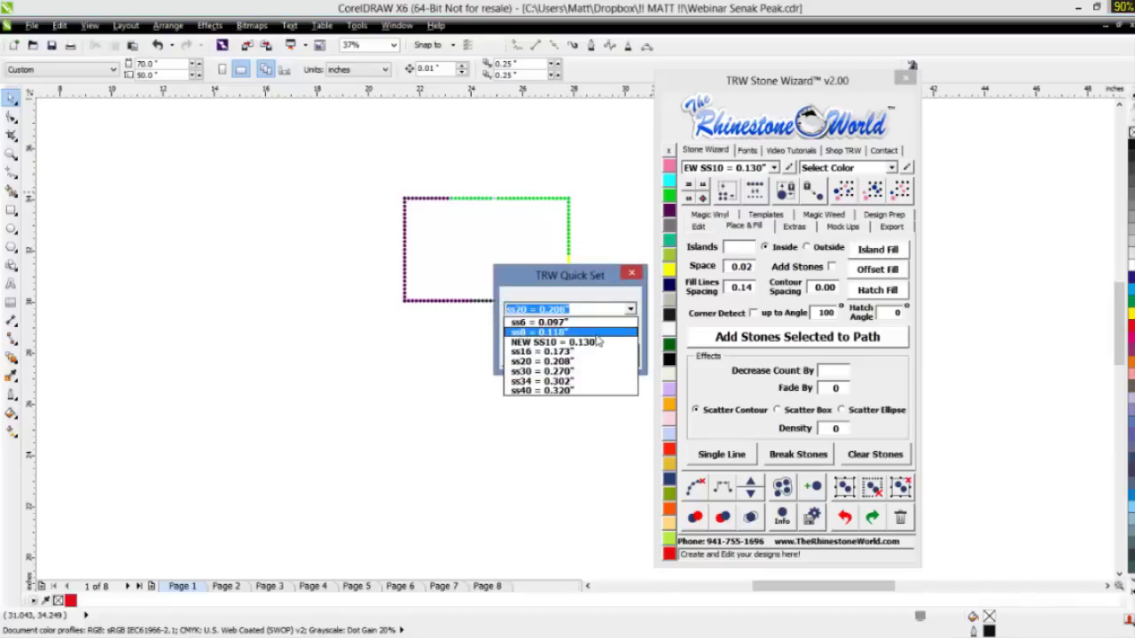
{"action": "left_click", "coordinate": [597, 323]}
{"action": "double_click", "coordinate": [619, 325]}
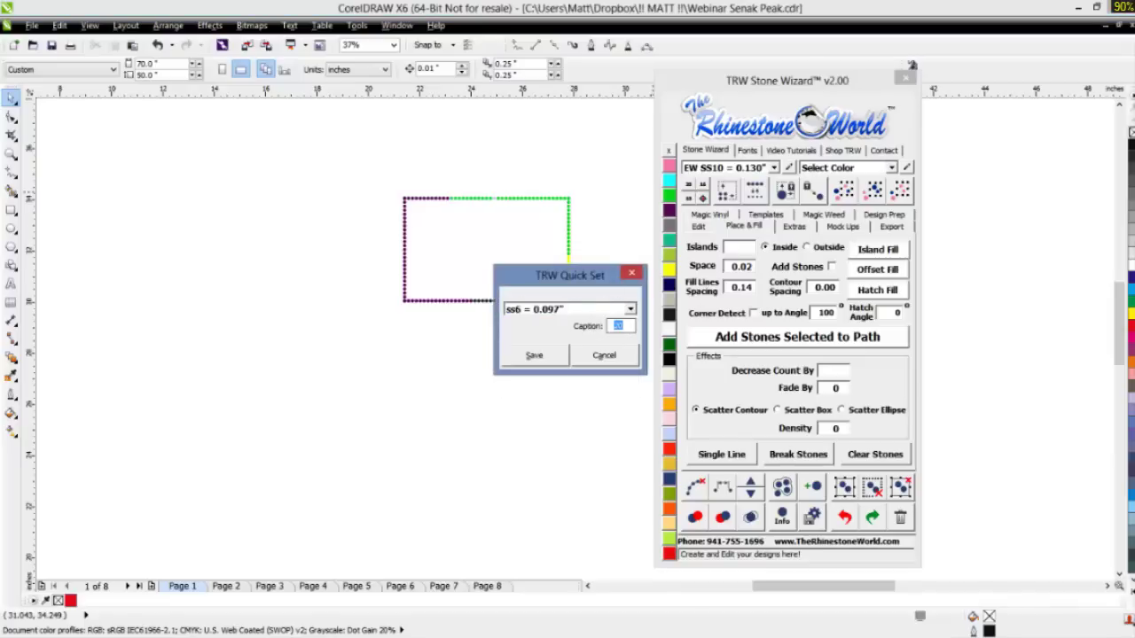
{"action": "type", "text": "6"}
{"action": "left_click", "coordinate": [534, 355]}
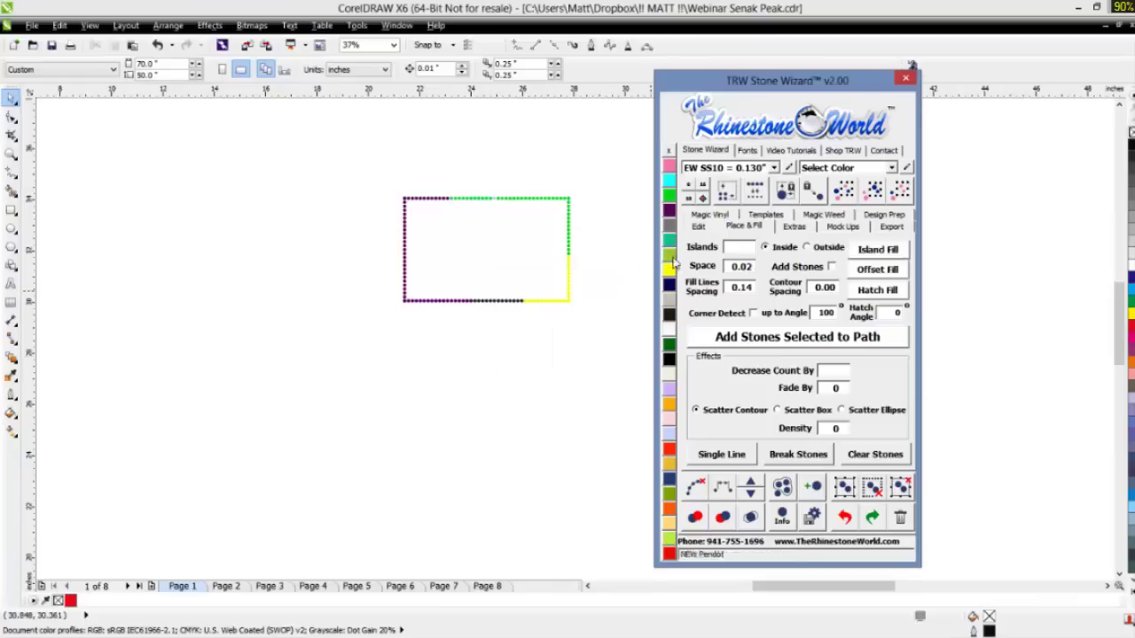
- Assign NEW SS10 = 0.130" to the quick set captioned 10 and save it
{"action": "left_click", "coordinate": [689, 198]}
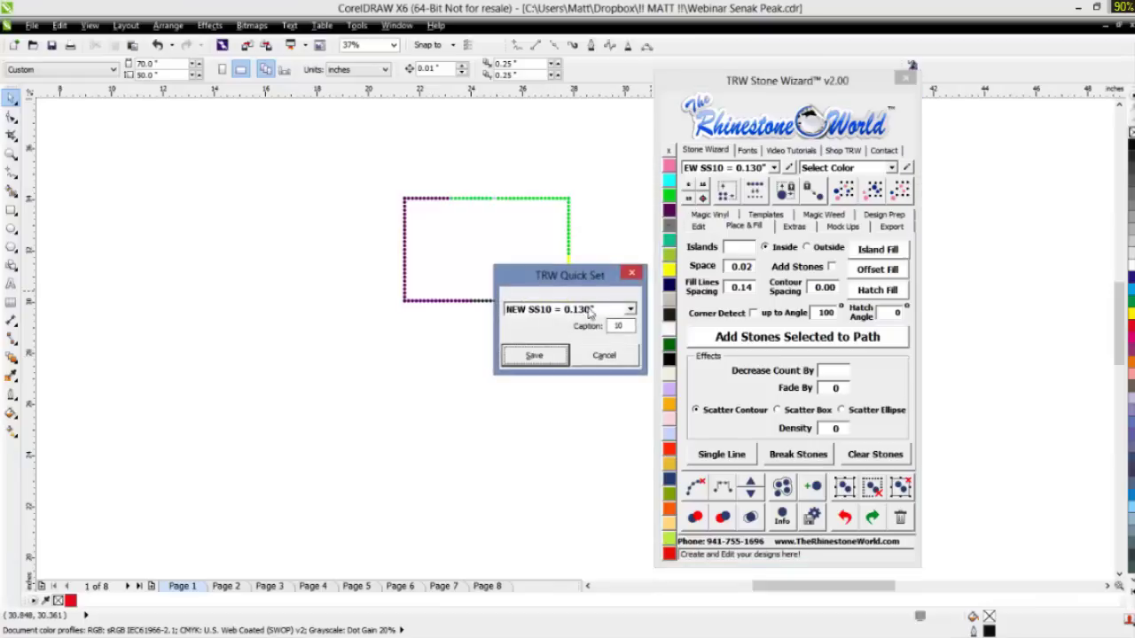
{"action": "left_click", "coordinate": [630, 309]}
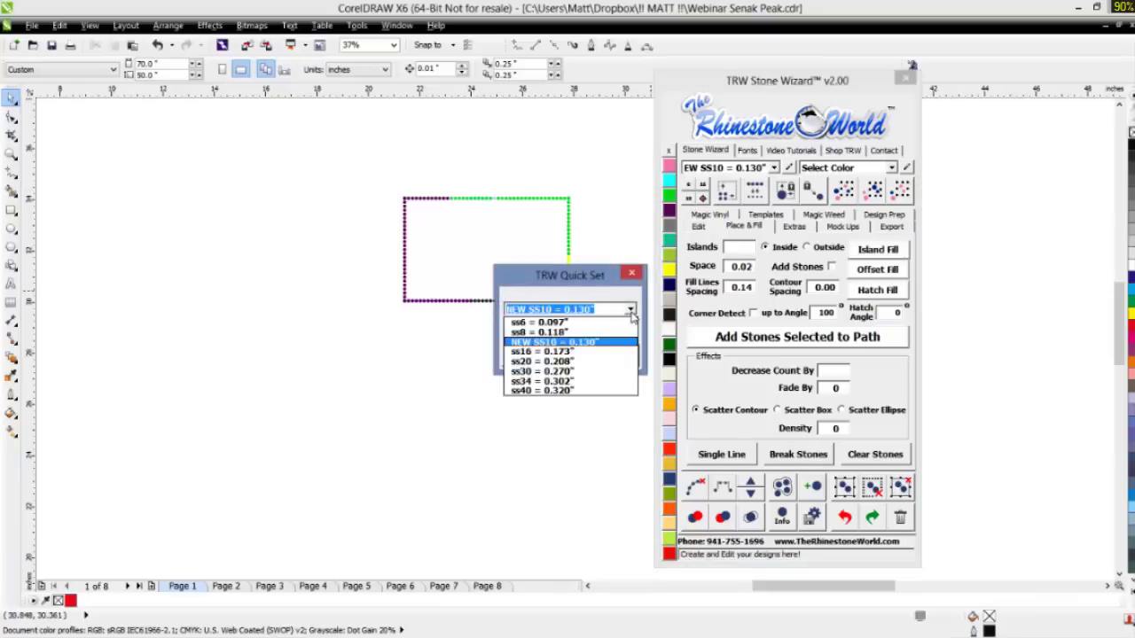
{"action": "left_click", "coordinate": [596, 344]}
{"action": "left_click", "coordinate": [536, 354]}
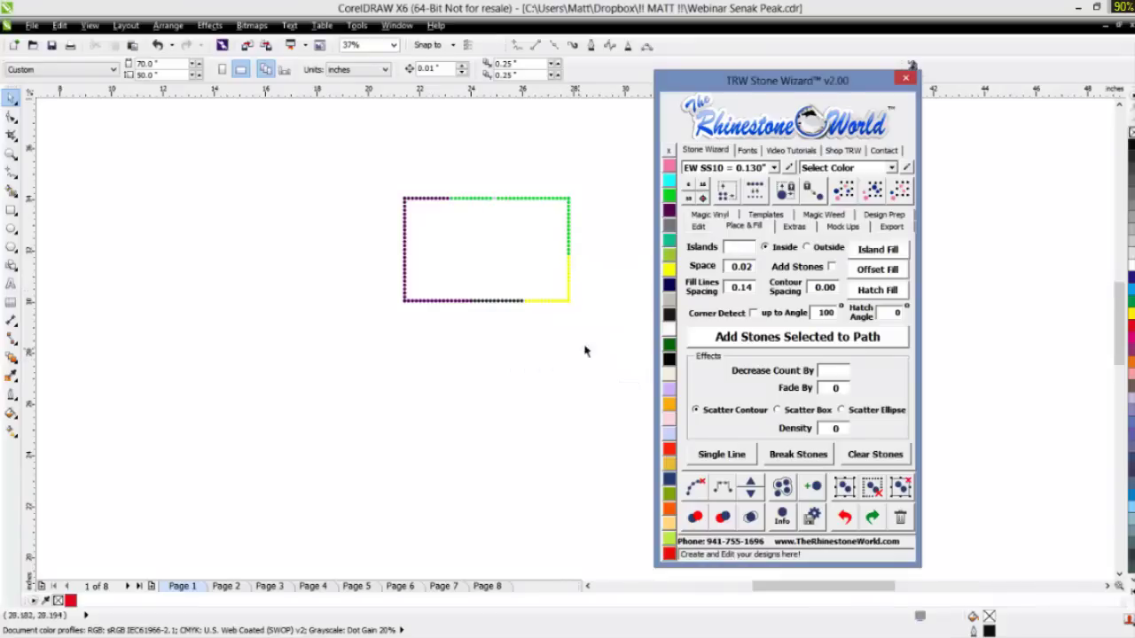
- Reassign the quick set captioned 16 to ss16 = 0.173" and save it
{"action": "left_click", "coordinate": [688, 199]}
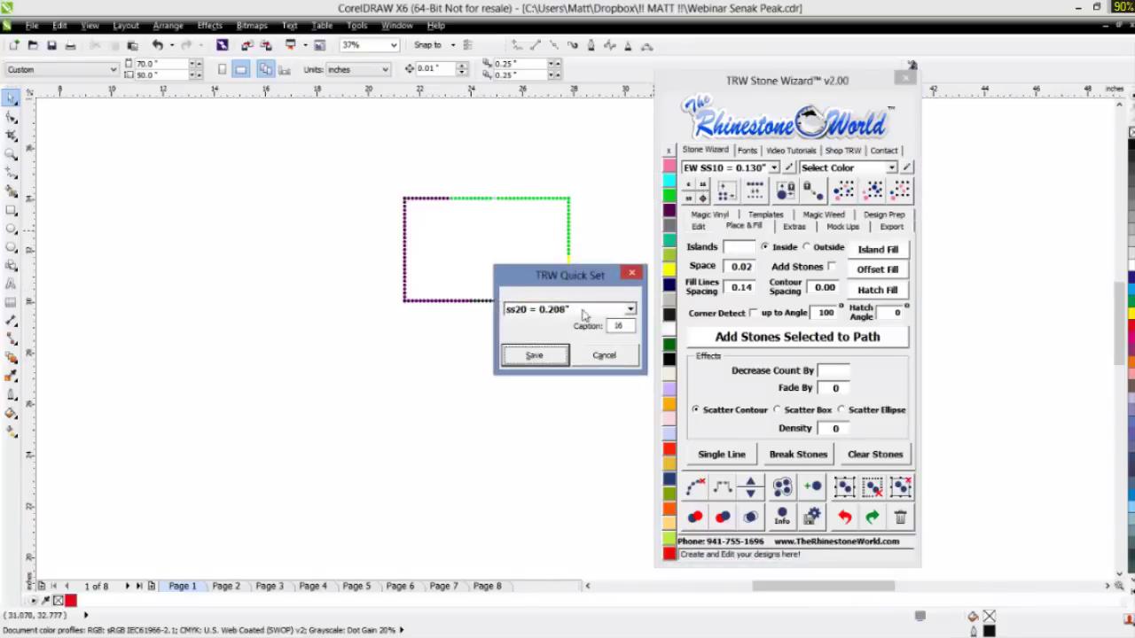
{"action": "left_click", "coordinate": [632, 309]}
{"action": "left_click", "coordinate": [608, 346]}
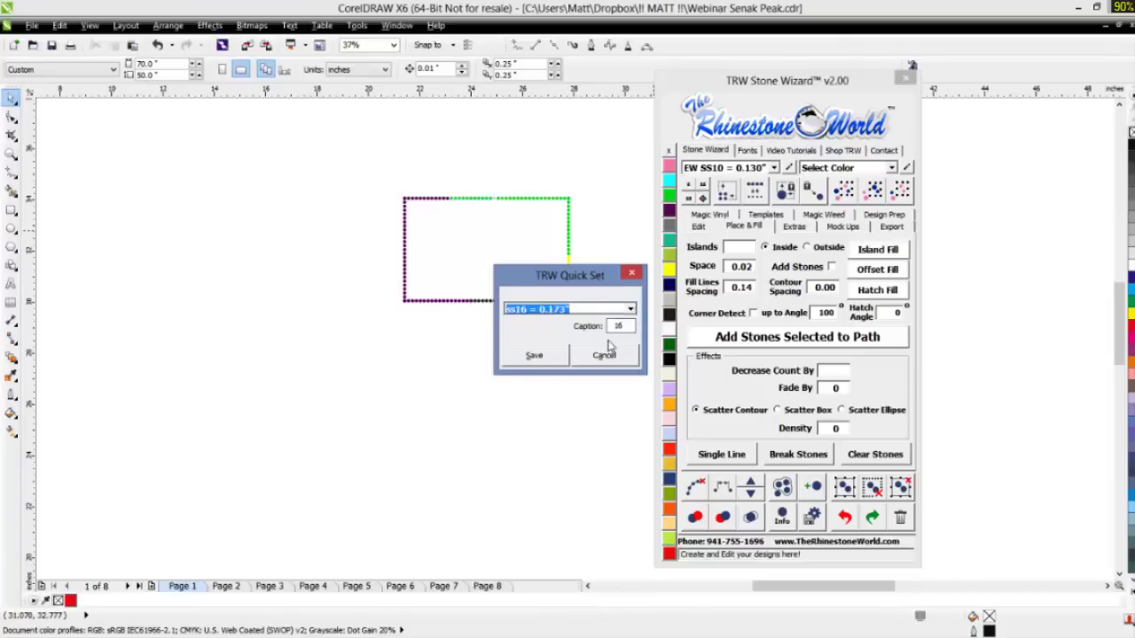
{"action": "left_click", "coordinate": [534, 354]}
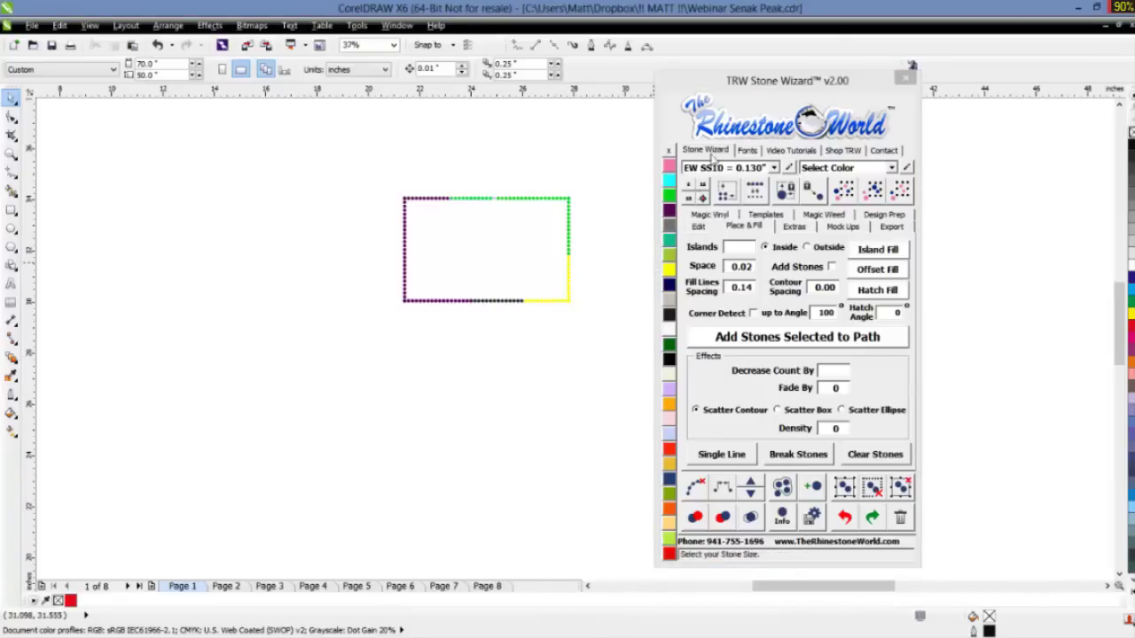
- Select all the rectangle's stones and resize them to SS10 with its quick set
{"action": "scroll", "coordinate": [598, 199], "scroll_direction": "up", "scroll_amount": 2}
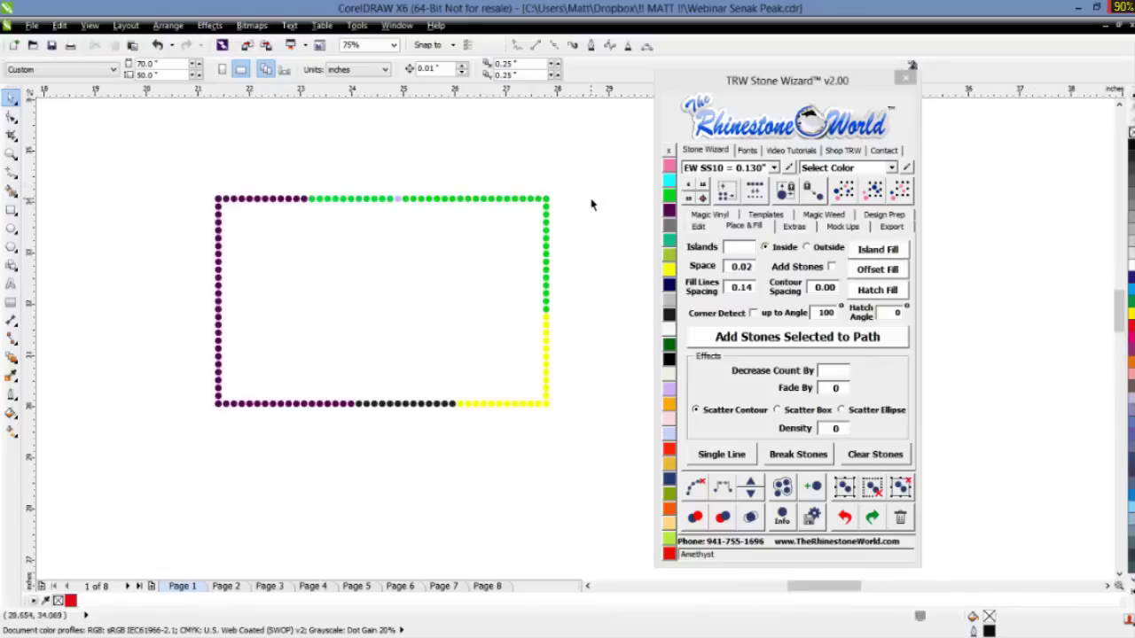
{"action": "left_click_drag", "start_coordinate": [584, 173], "coordinate": [165, 432]}
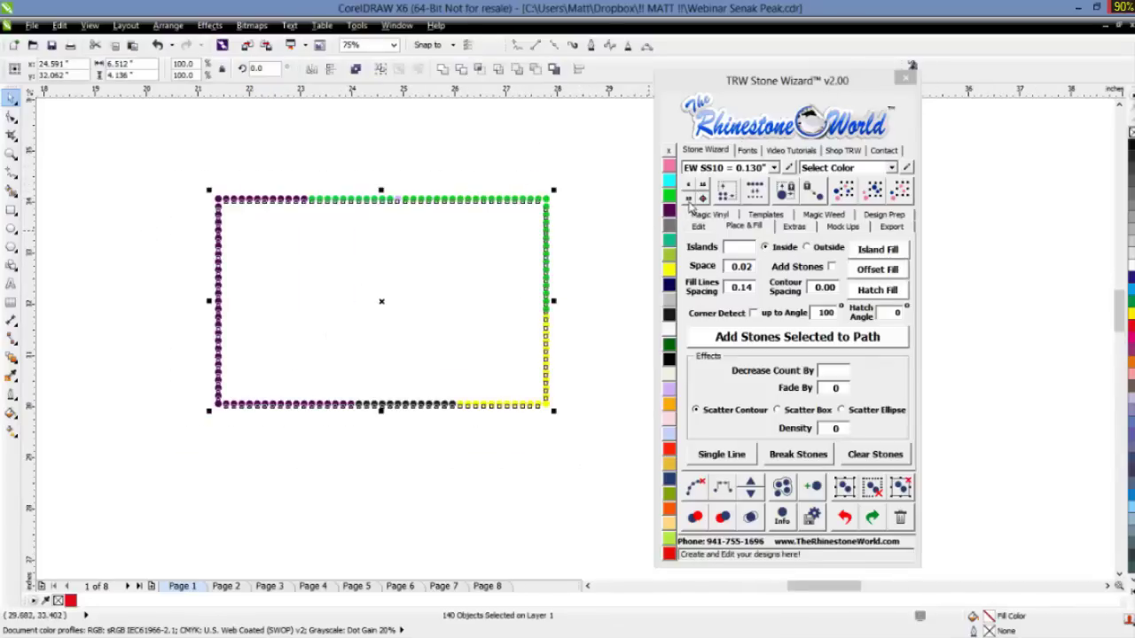
{"action": "left_click", "coordinate": [689, 198]}
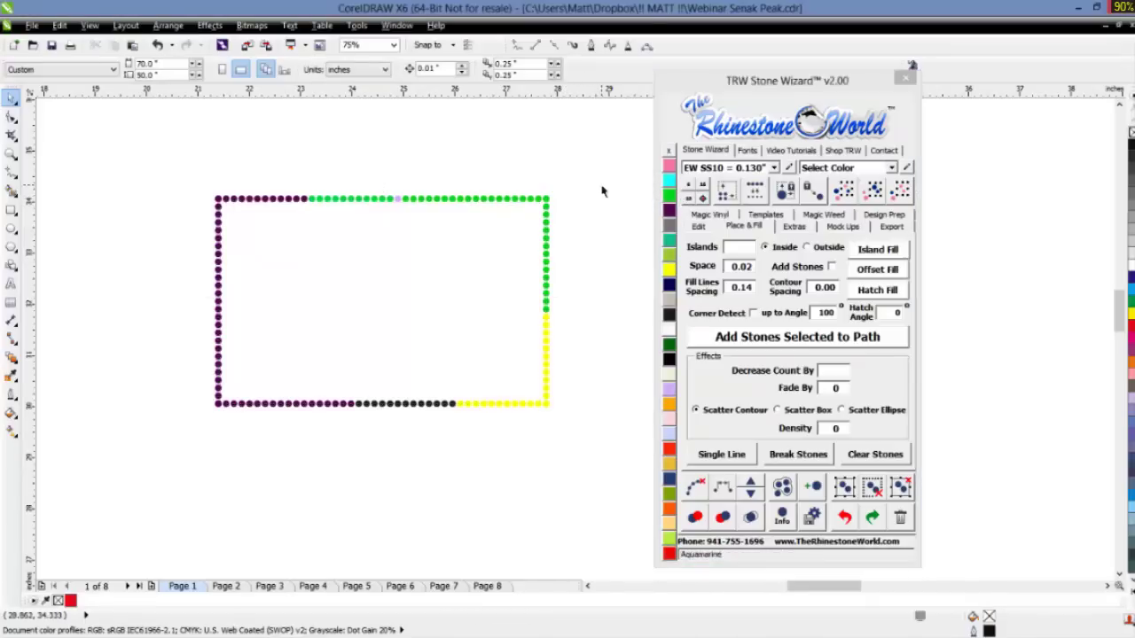
- Shrink all the rectangle's stones to ss6 with its quick set and deselect them
{"action": "scroll", "coordinate": [557, 236], "scroll_direction": "up", "scroll_amount": 4}
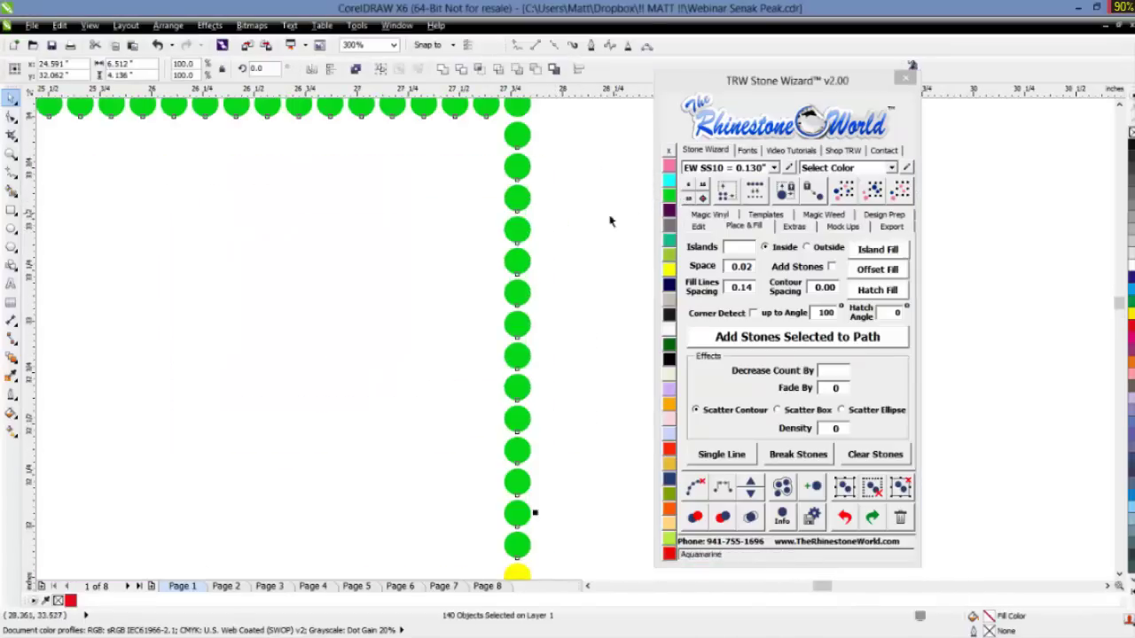
{"action": "left_click", "coordinate": [692, 192]}
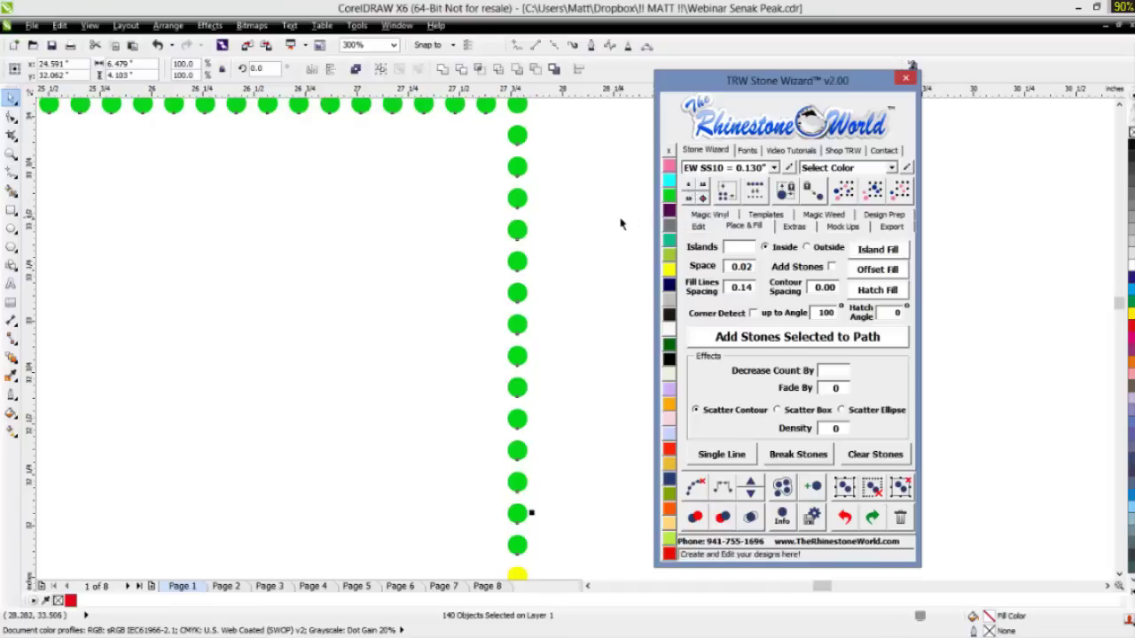
{"action": "left_click", "coordinate": [544, 248]}
{"action": "scroll", "coordinate": [542, 249], "scroll_direction": "down", "scroll_amount": 4}
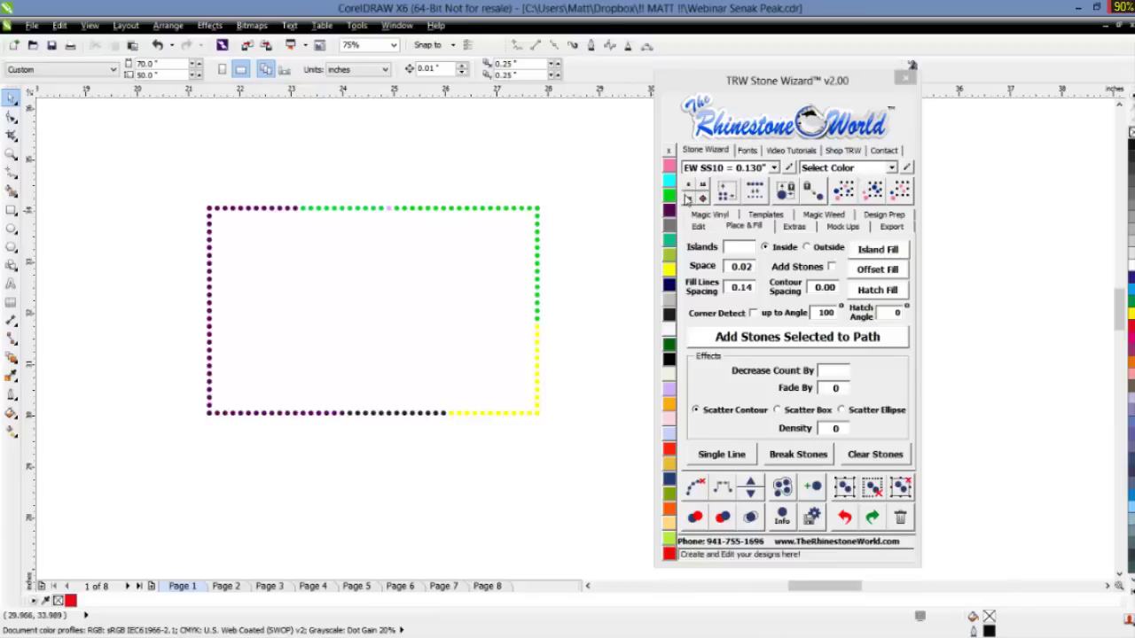
- Select all the rectangle's stones, enlarge them to ss16 with its quick set, and check the spacing up close
{"action": "left_click_drag", "start_coordinate": [592, 173], "coordinate": [193, 452]}
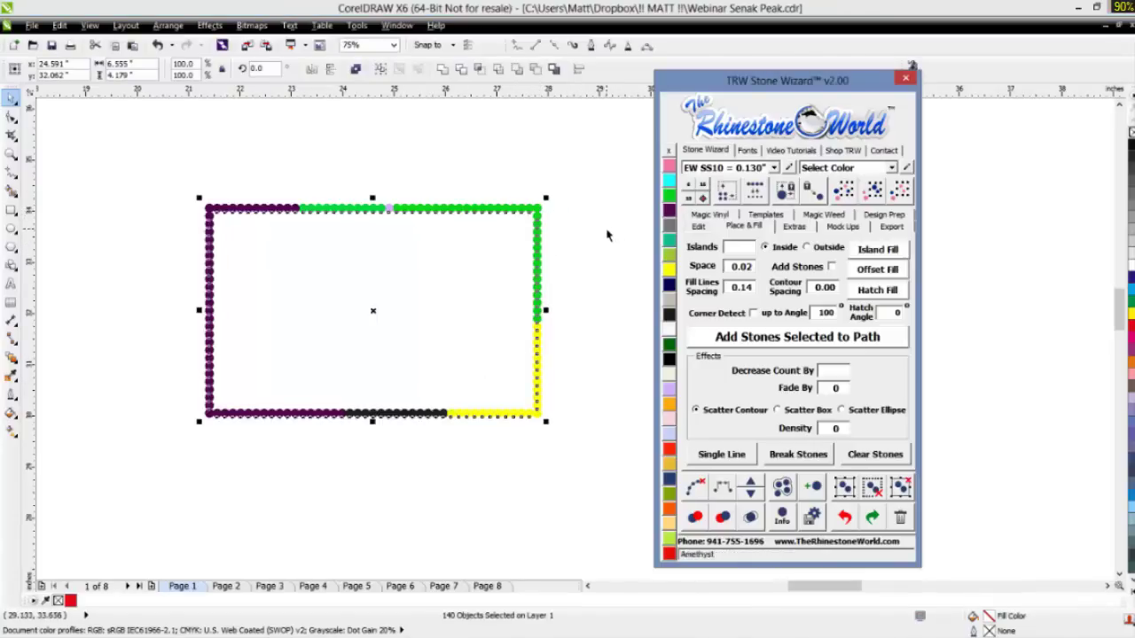
{"action": "left_click", "coordinate": [542, 260]}
{"action": "scroll", "coordinate": [542, 266], "scroll_direction": "up", "scroll_amount": 2}
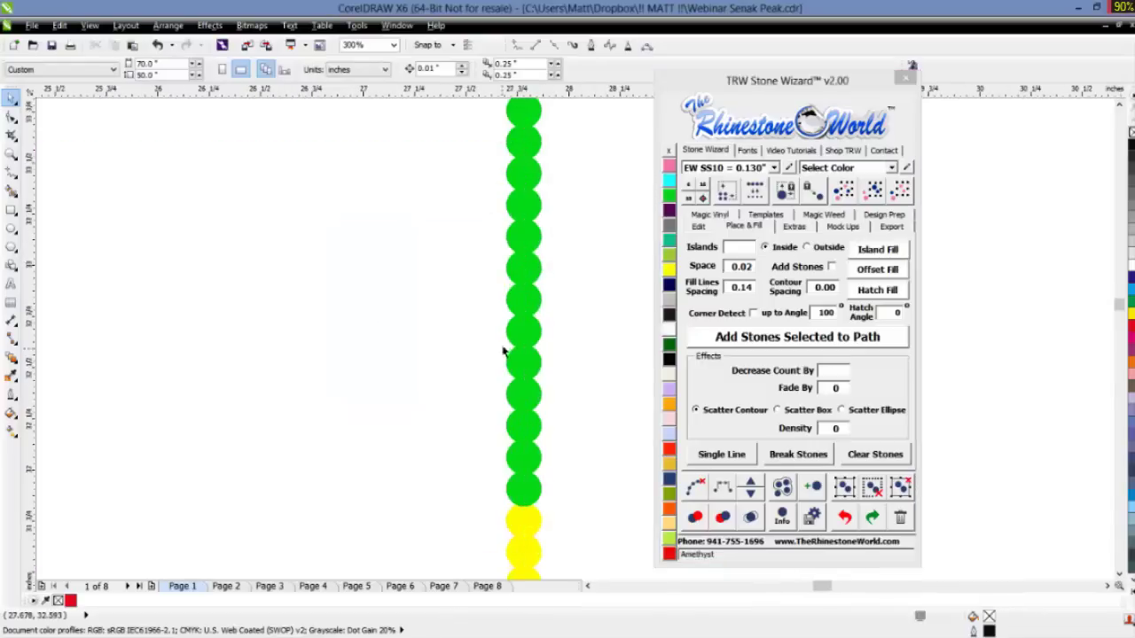
{"action": "scroll", "coordinate": [523, 300], "scroll_direction": "down", "scroll_amount": 2}
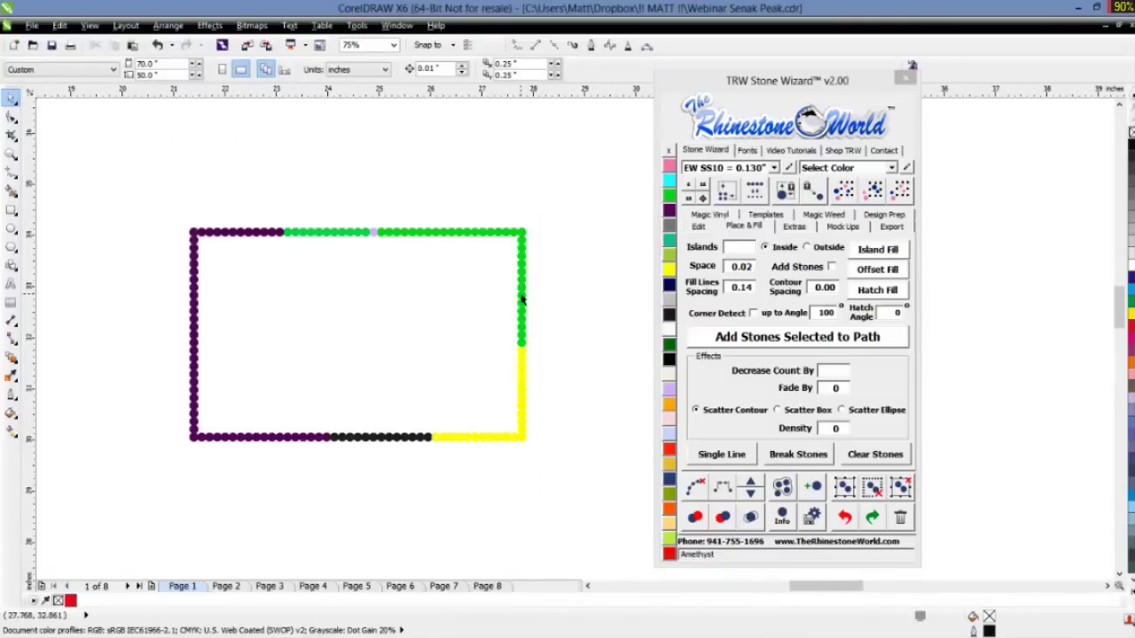
- Reselect all the rectangle's stones, return them to SS10 with its quick set, and inspect the gaps between them
{"action": "left_click_drag", "start_coordinate": [567, 176], "coordinate": [178, 457]}
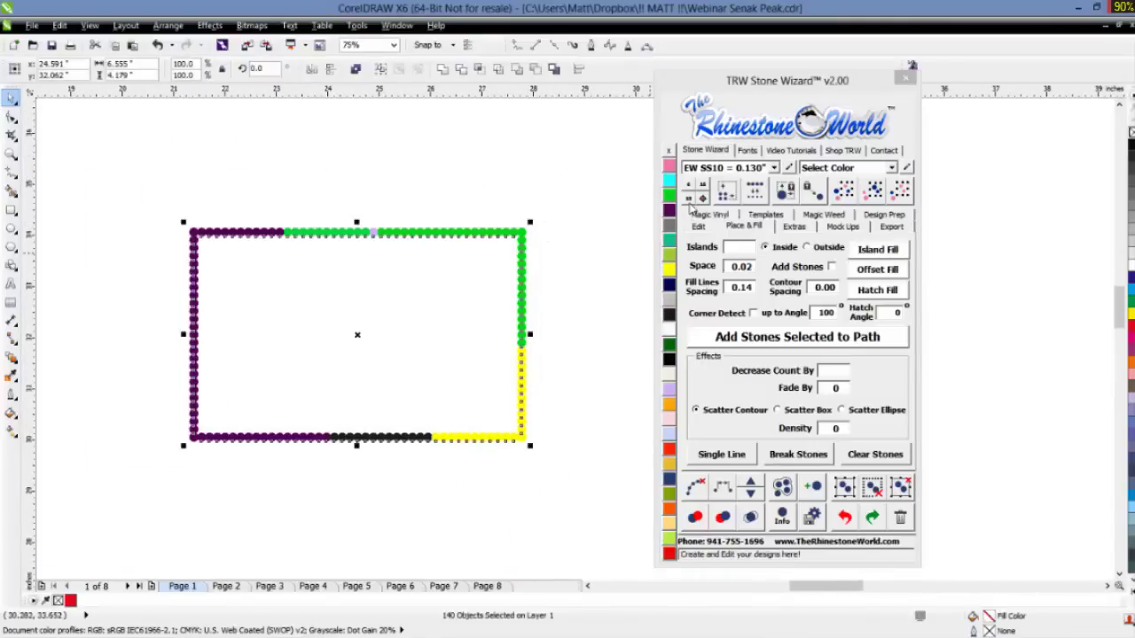
{"action": "left_click", "coordinate": [577, 266]}
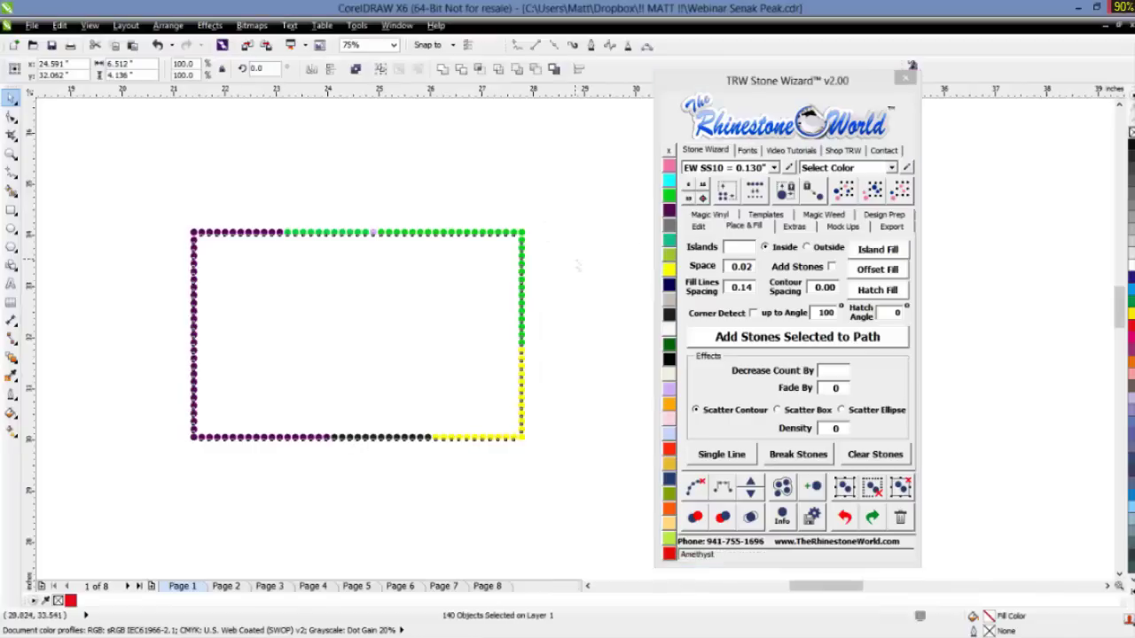
{"action": "scroll", "coordinate": [521, 293], "scroll_direction": "up", "scroll_amount": 2}
{"action": "scroll", "coordinate": [520, 292], "scroll_direction": "down", "scroll_amount": 2}
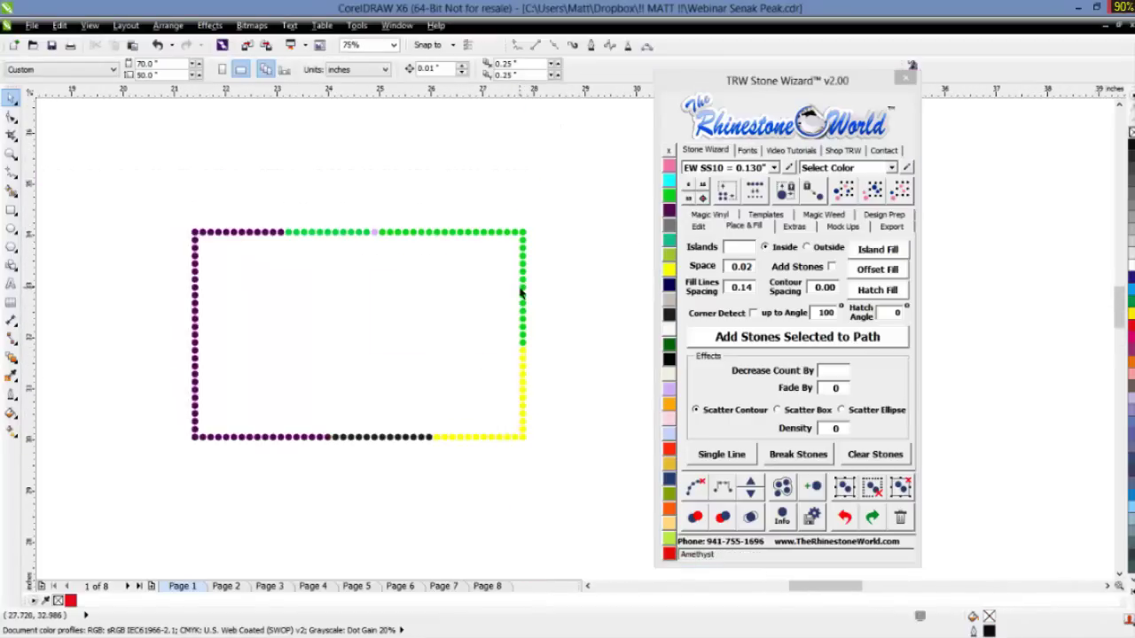
{"action": "scroll", "coordinate": [525, 251], "scroll_direction": "up", "scroll_amount": 2}
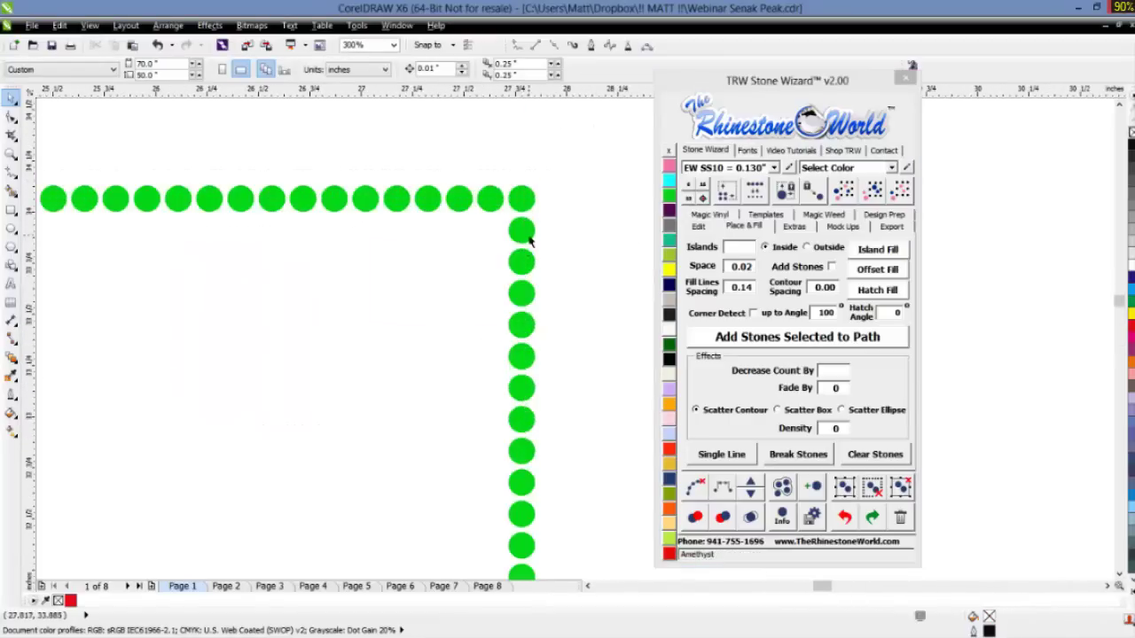
- Scale the whole stone rectangle up to about 9.15 × 5.81 inches and reset its stones to SS10 with the quick set
{"action": "scroll", "coordinate": [523, 250], "scroll_direction": "down", "scroll_amount": 4}
{"action": "left_click", "coordinate": [529, 251]}
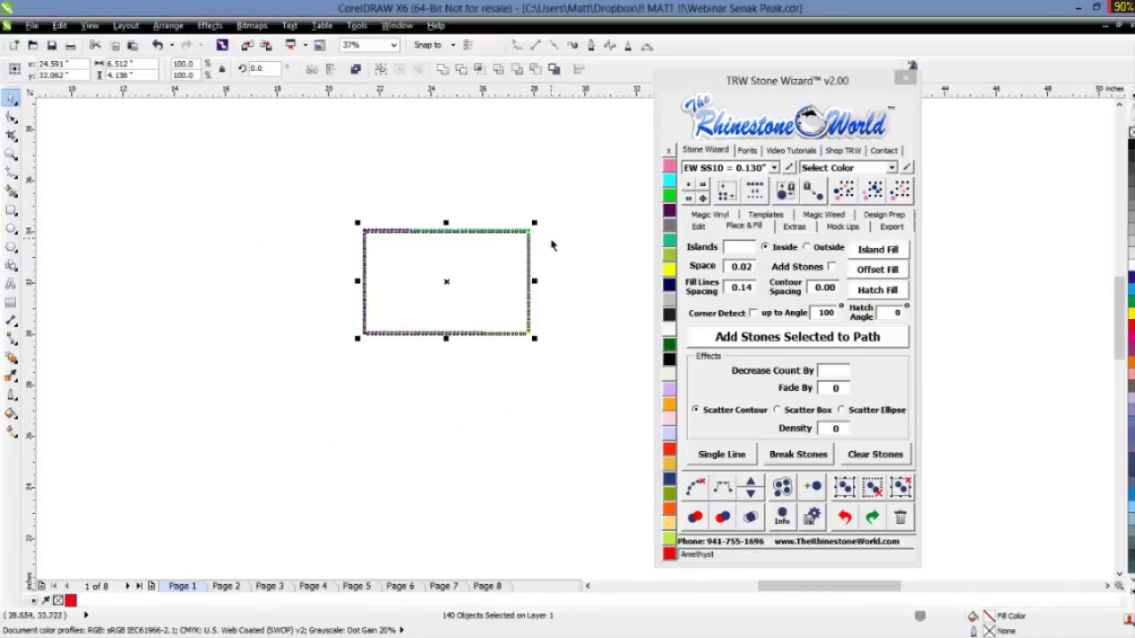
{"action": "left_click_drag", "start_coordinate": [538, 225], "coordinate": [605, 178]}
{"action": "scroll", "coordinate": [624, 184], "scroll_direction": "up", "scroll_amount": 1}
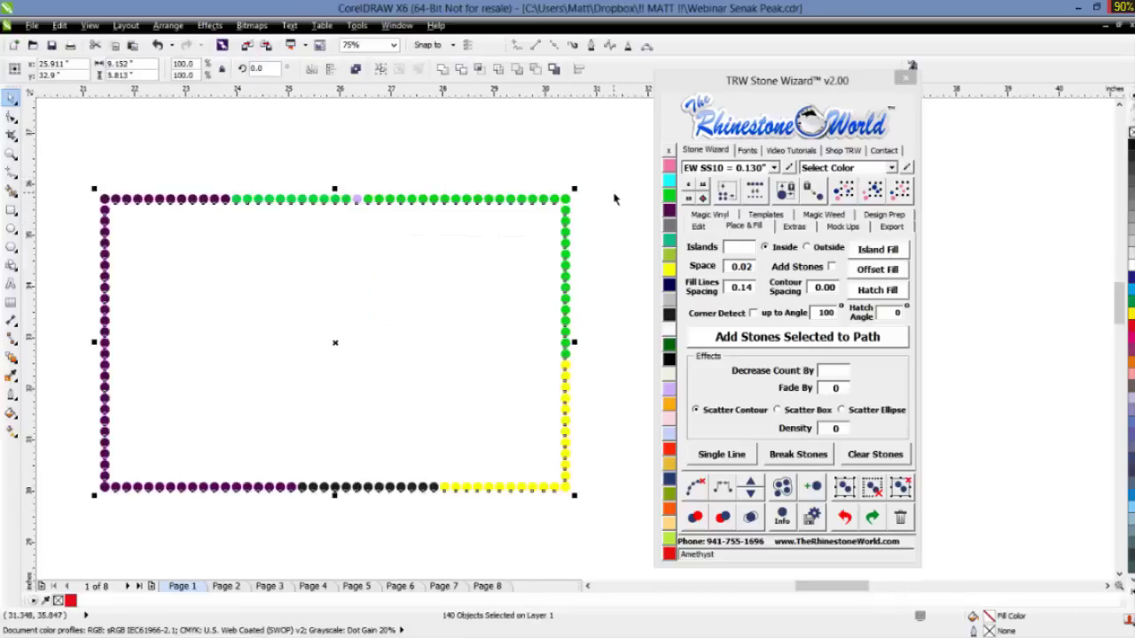
{"action": "scroll", "coordinate": [614, 198], "scroll_direction": "up", "scroll_amount": 1}
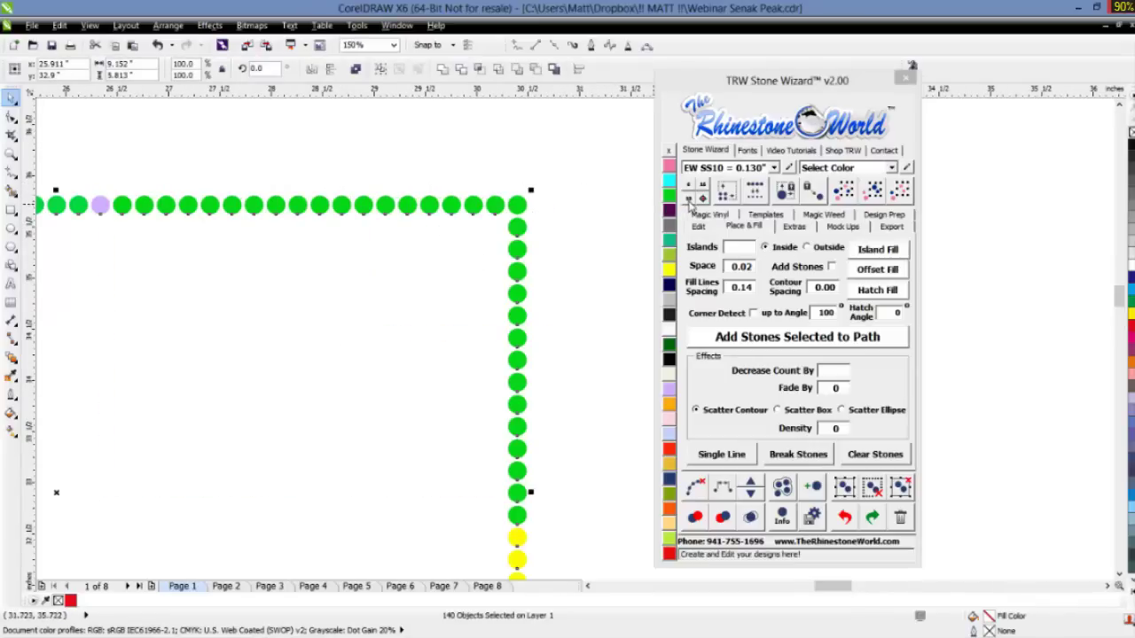
{"action": "left_click", "coordinate": [689, 199]}
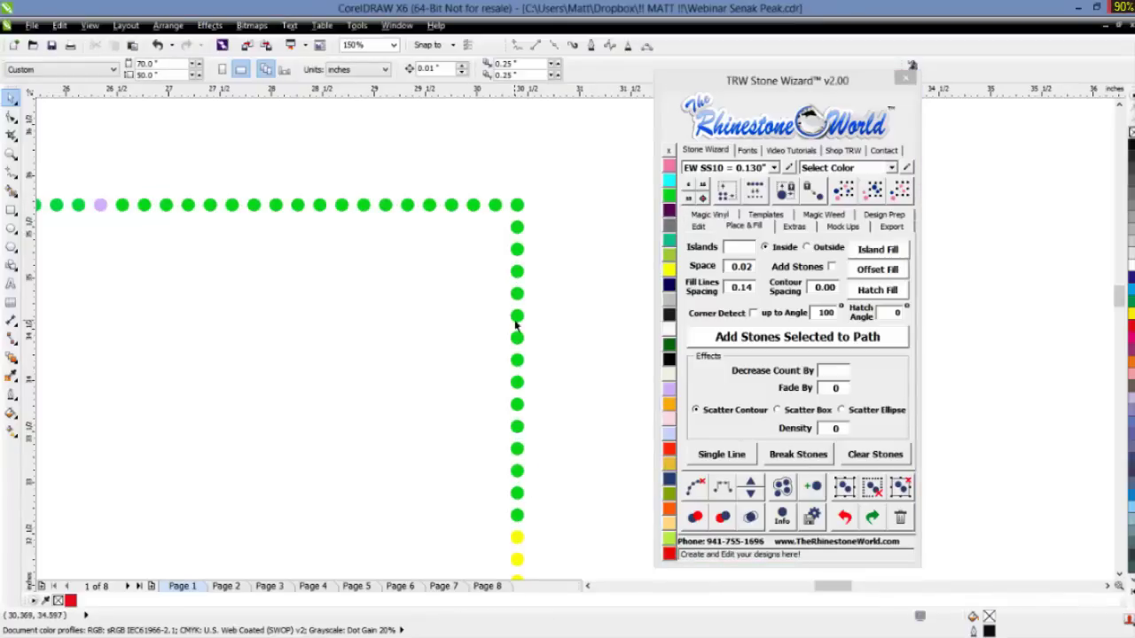
{"action": "scroll", "coordinate": [560, 317], "scroll_direction": "down", "scroll_amount": 2}
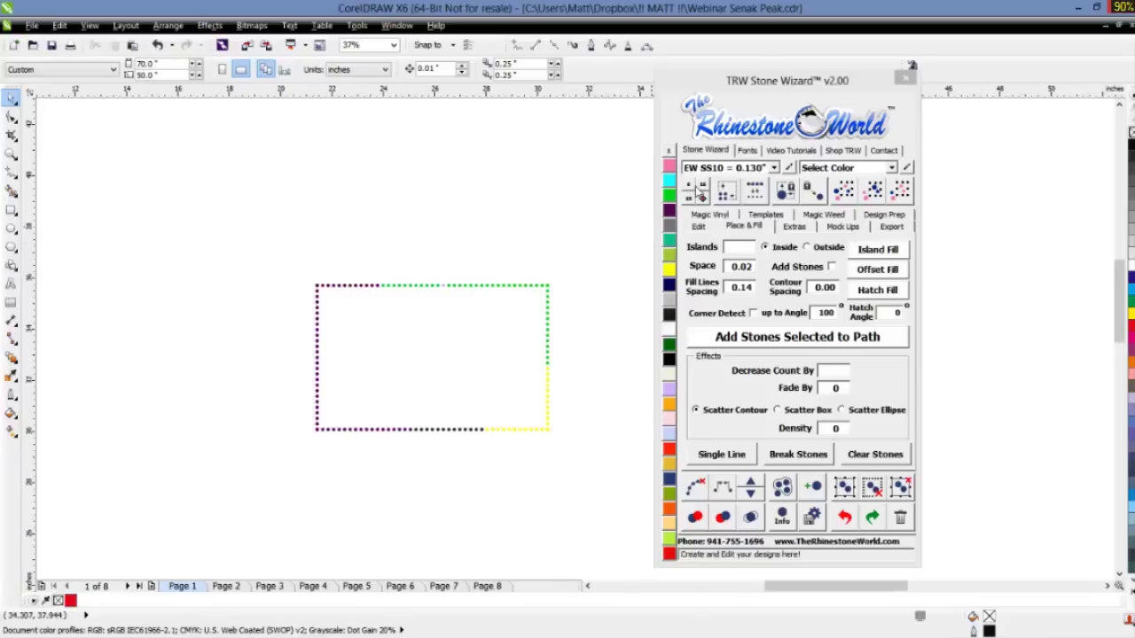
- Select the whole stone rectangle, scale it down to about 6.55 × 4.15 inches, and deselect it
{"action": "left_click_drag", "start_coordinate": [609, 234], "coordinate": [253, 481]}
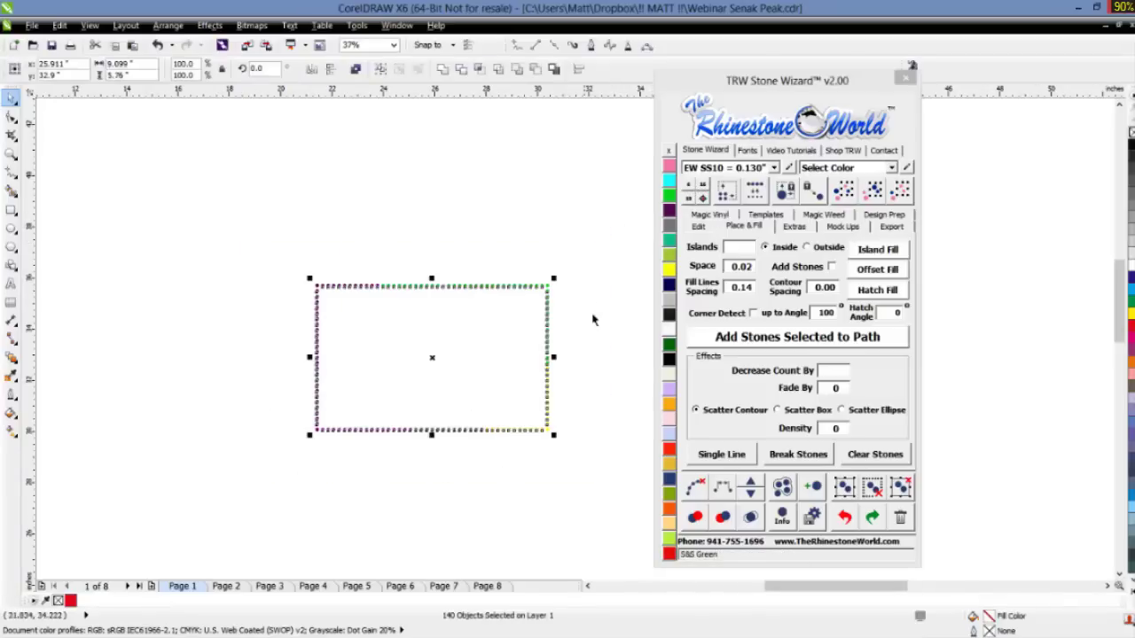
{"action": "left_click_drag", "start_coordinate": [556, 280], "coordinate": [485, 326]}
{"action": "left_click", "coordinate": [400, 400]}
{"action": "scroll", "coordinate": [400, 404], "scroll_direction": "up", "scroll_amount": 2}
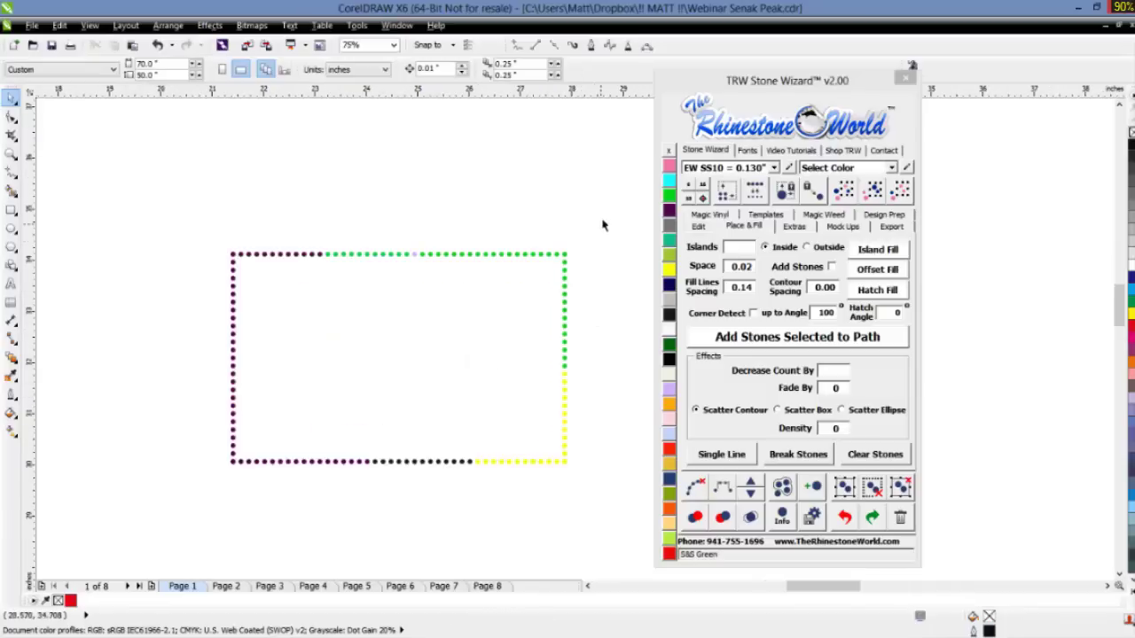
- Scale the stone rectangle down to about 5.65 × 3.58 inches and reset its stones with the quick sets, ending with ss6
{"action": "left_click_drag", "start_coordinate": [602, 225], "coordinate": [218, 487]}
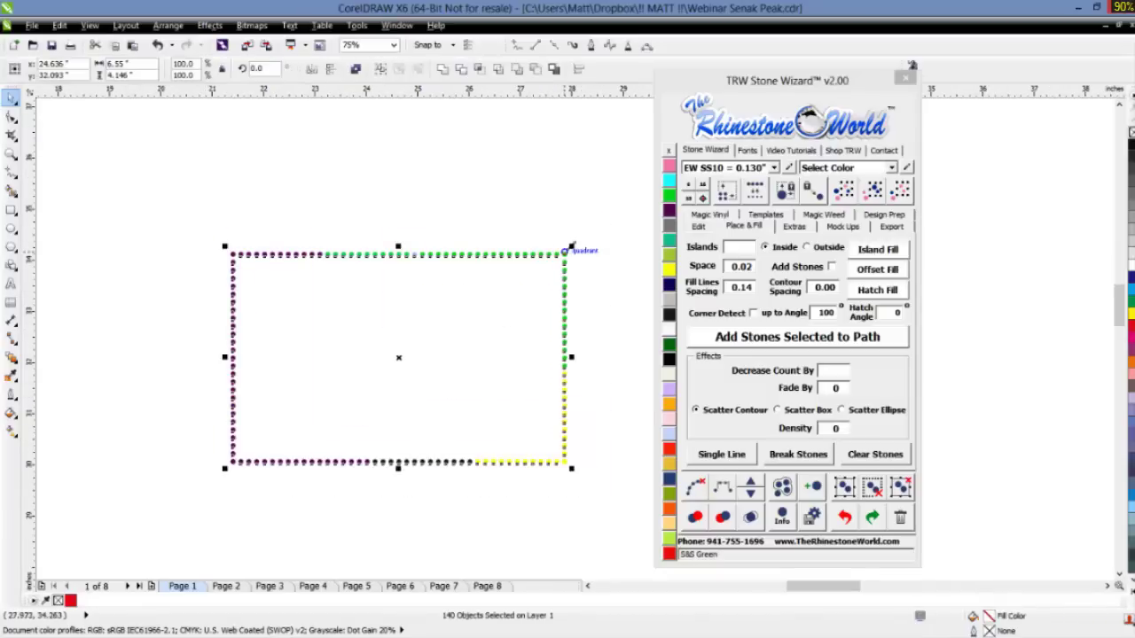
{"action": "left_click_drag", "start_coordinate": [572, 246], "coordinate": [525, 275]}
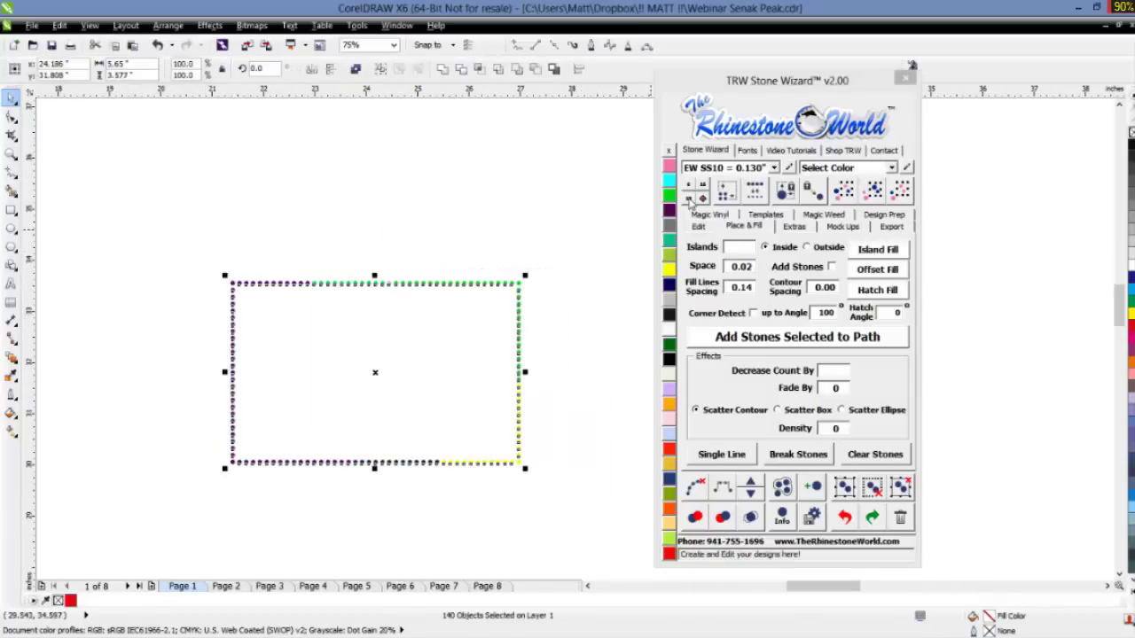
{"action": "left_click", "coordinate": [689, 198]}
{"action": "left_click_drag", "start_coordinate": [632, 198], "coordinate": [83, 559]}
{"action": "left_click", "coordinate": [688, 185]}
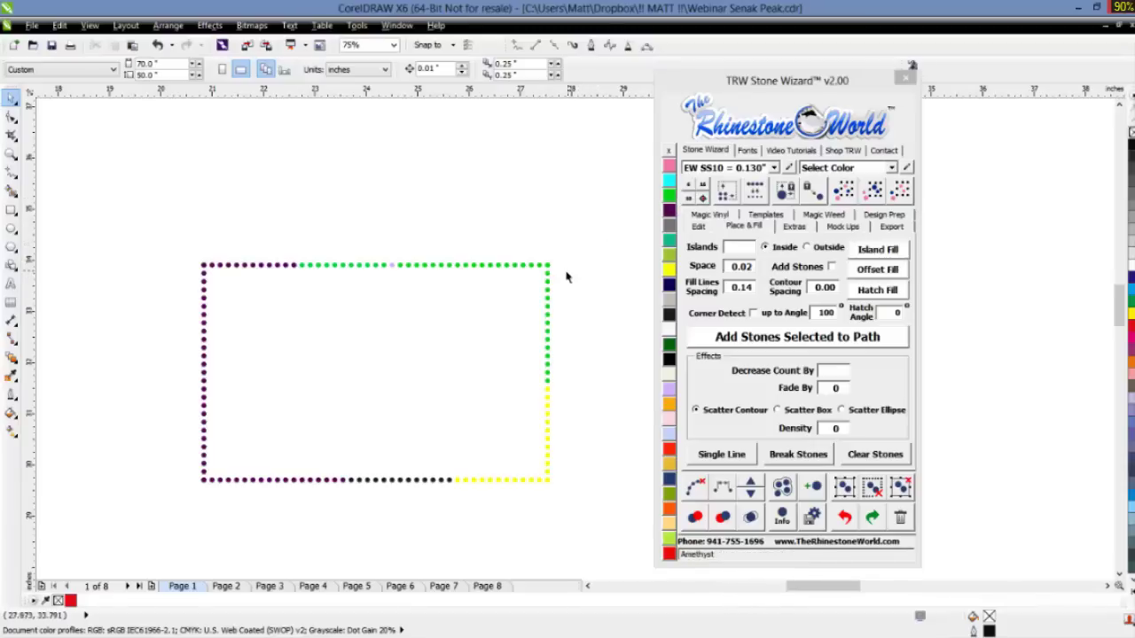
- Scale the stone rectangle down to about 5.08 × 3.22 inches and deselect it
{"action": "scroll", "coordinate": [567, 273], "scroll_direction": "down", "scroll_amount": 2}
{"action": "scroll", "coordinate": [588, 292], "scroll_direction": "up", "scroll_amount": 2}
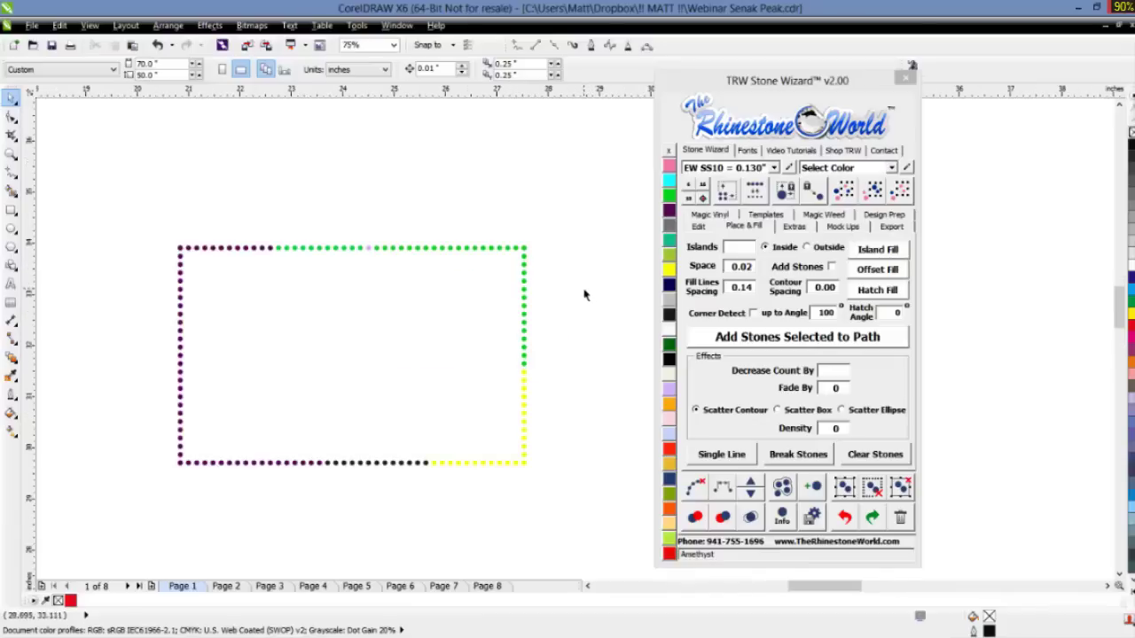
{"action": "left_click_drag", "start_coordinate": [555, 220], "coordinate": [257, 425]}
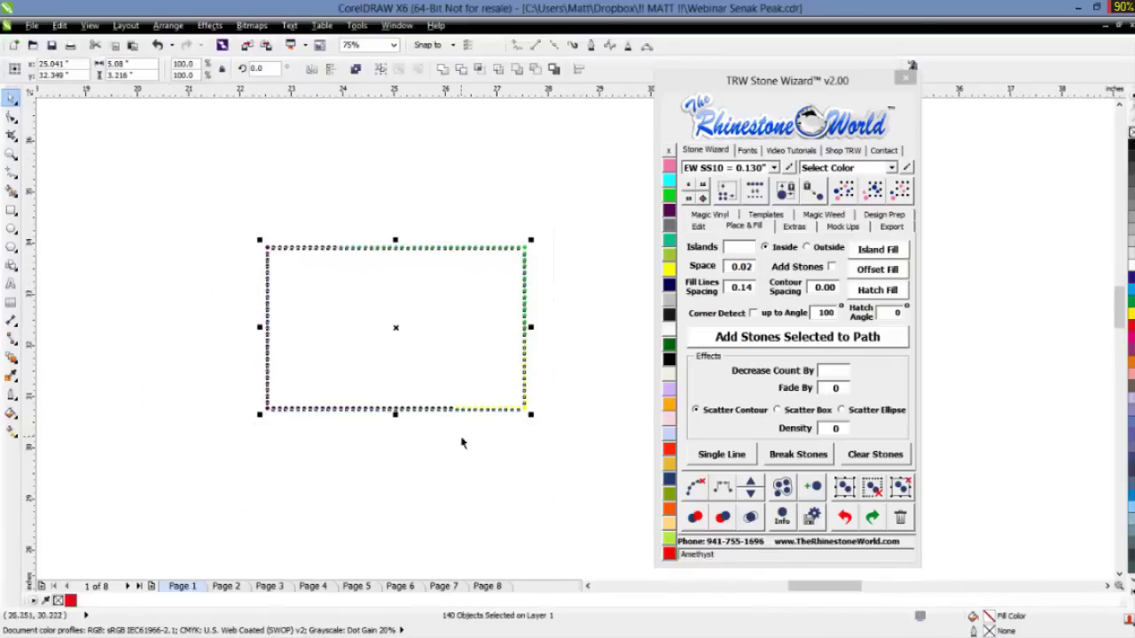
{"action": "left_click", "coordinate": [568, 354]}
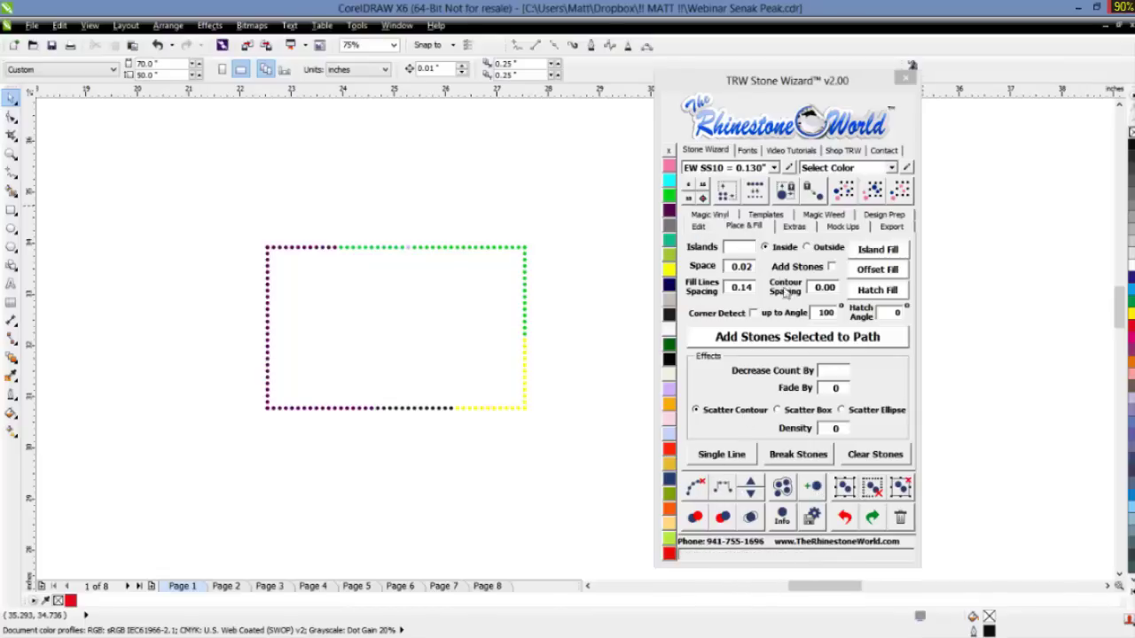
{"action": "left_click", "coordinate": [702, 228]}
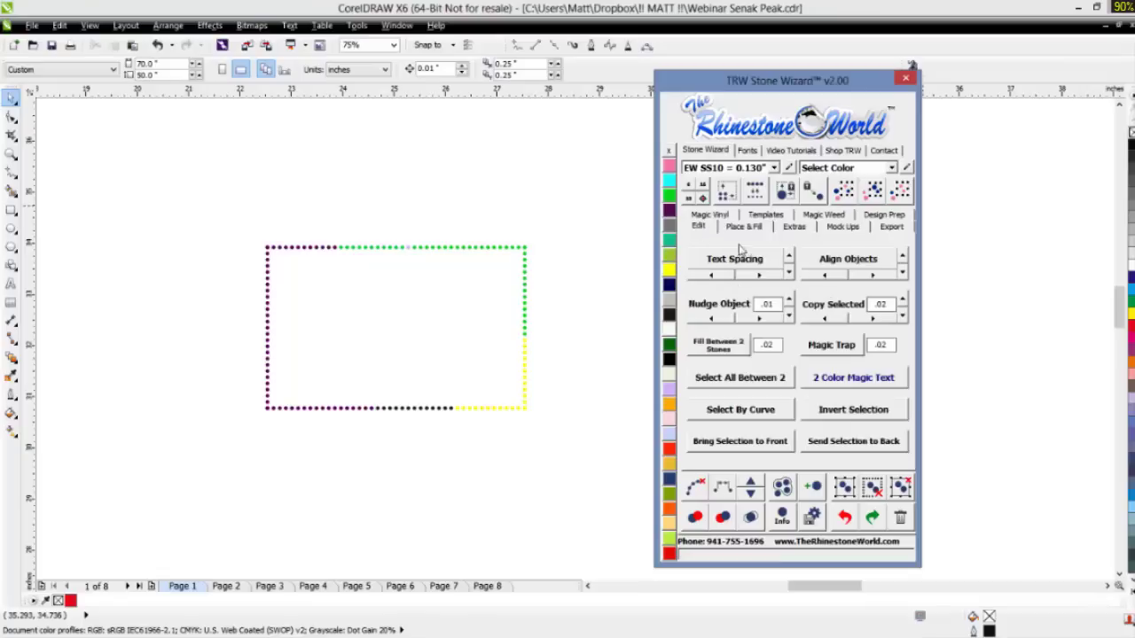
{"action": "left_click", "coordinate": [795, 228]}
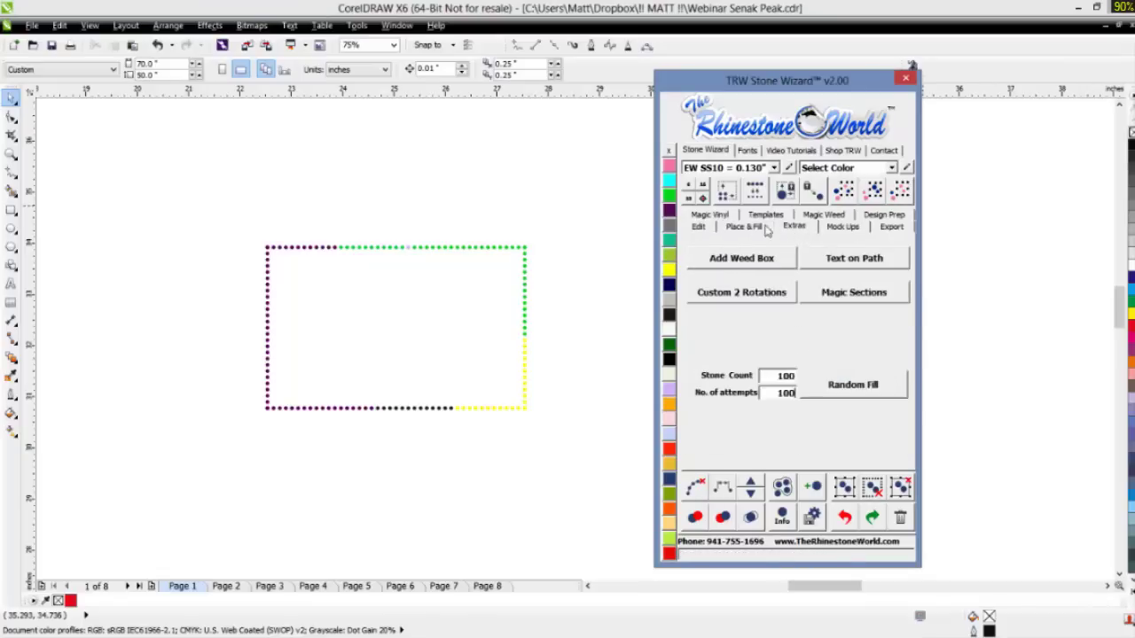
{"action": "left_click", "coordinate": [744, 227]}
{"action": "left_click", "coordinate": [699, 227]}
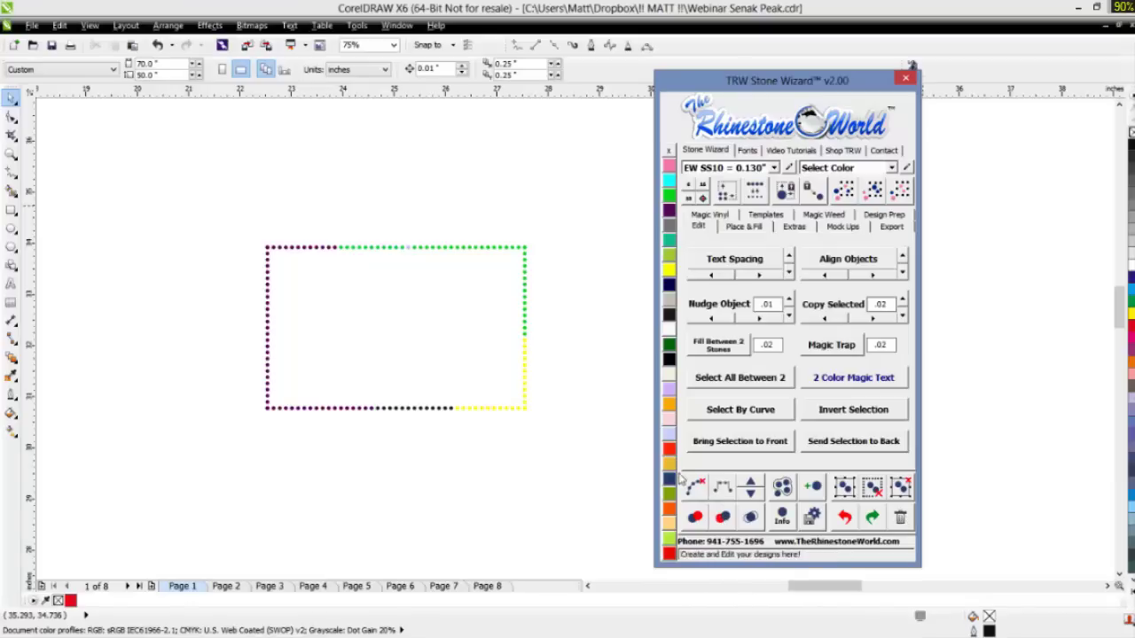
- Scale the whole stone rectangle down to about 3.73 × 2.36 inches and run Resize Design with stone size ss16 = 0.173"
{"action": "left_click_drag", "start_coordinate": [550, 215], "coordinate": [239, 452]}
{"action": "left_click_drag", "start_coordinate": [261, 413], "coordinate": [330, 371]}
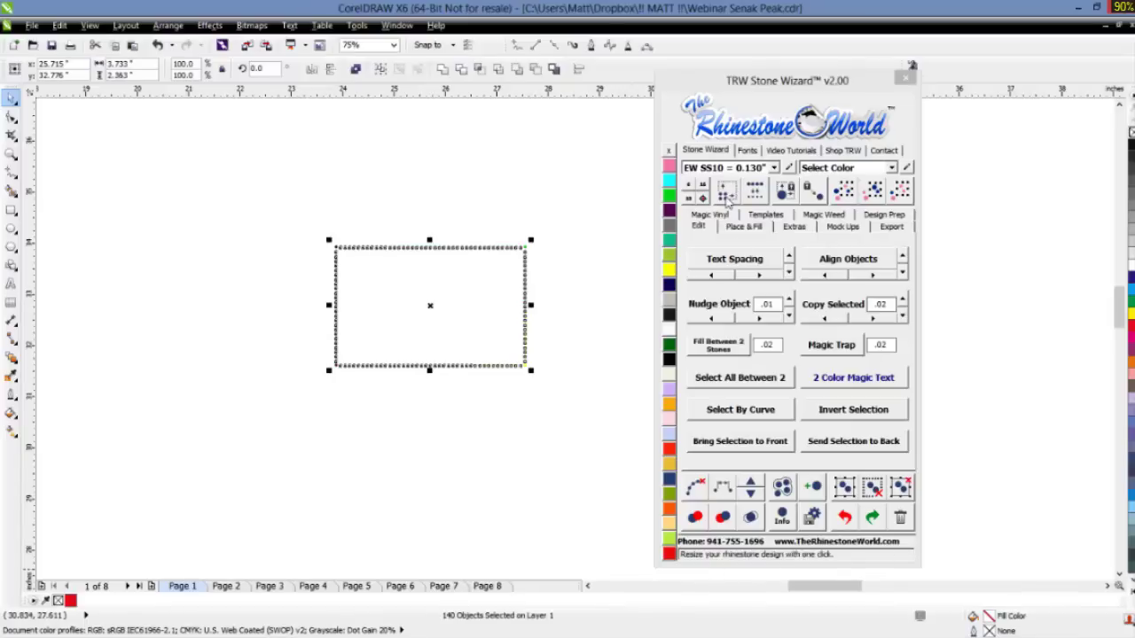
{"action": "left_click", "coordinate": [773, 168]}
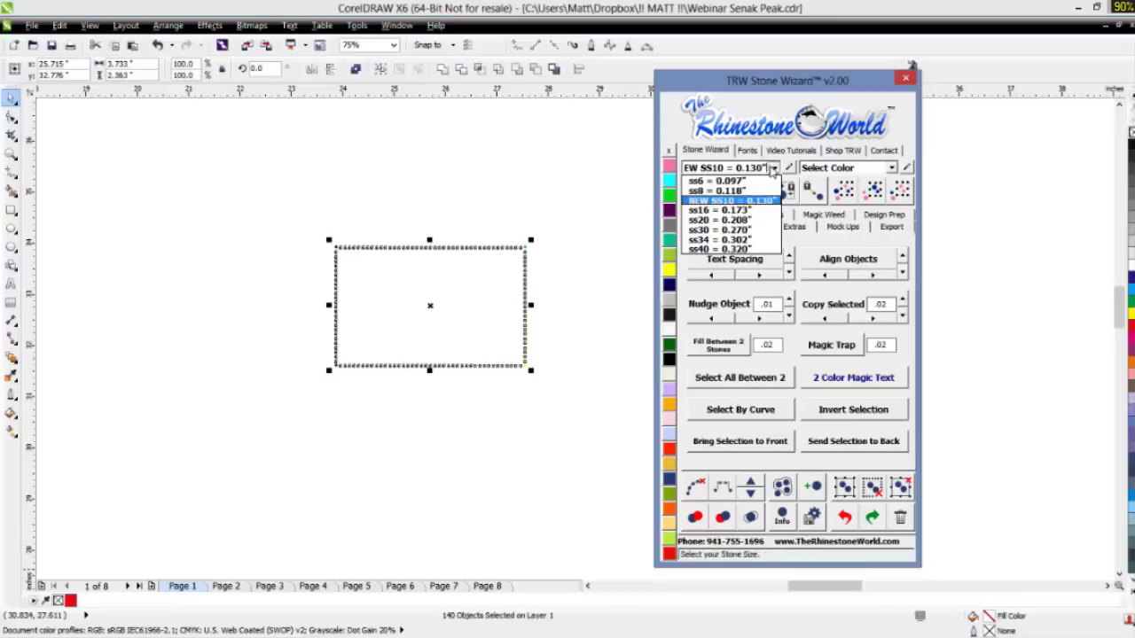
{"action": "left_click", "coordinate": [732, 202]}
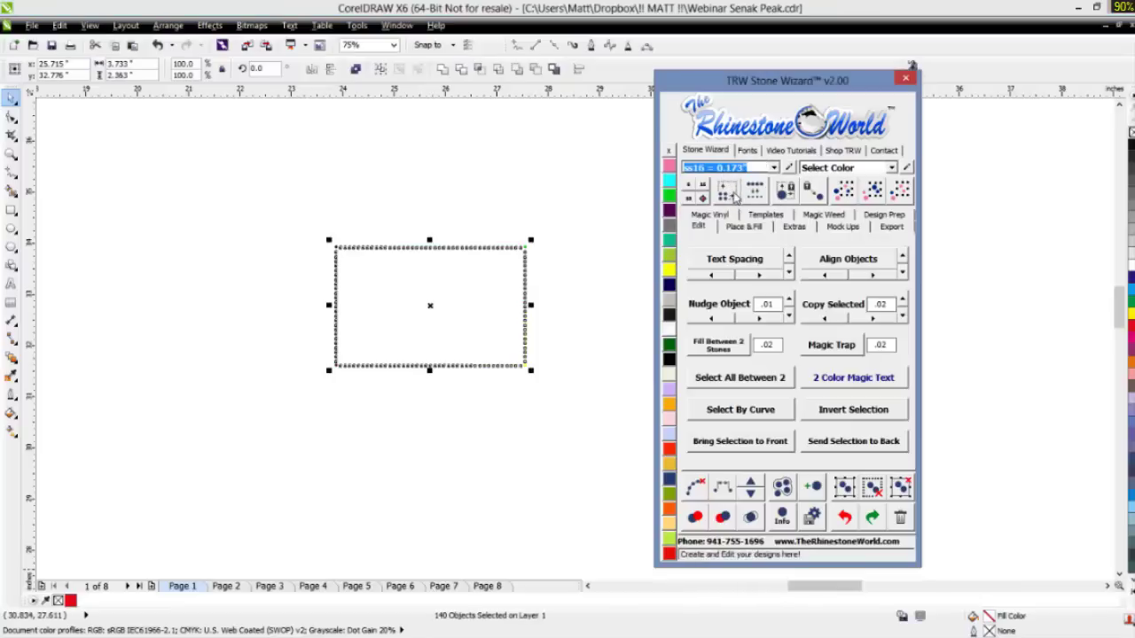
{"action": "left_click", "coordinate": [733, 197]}
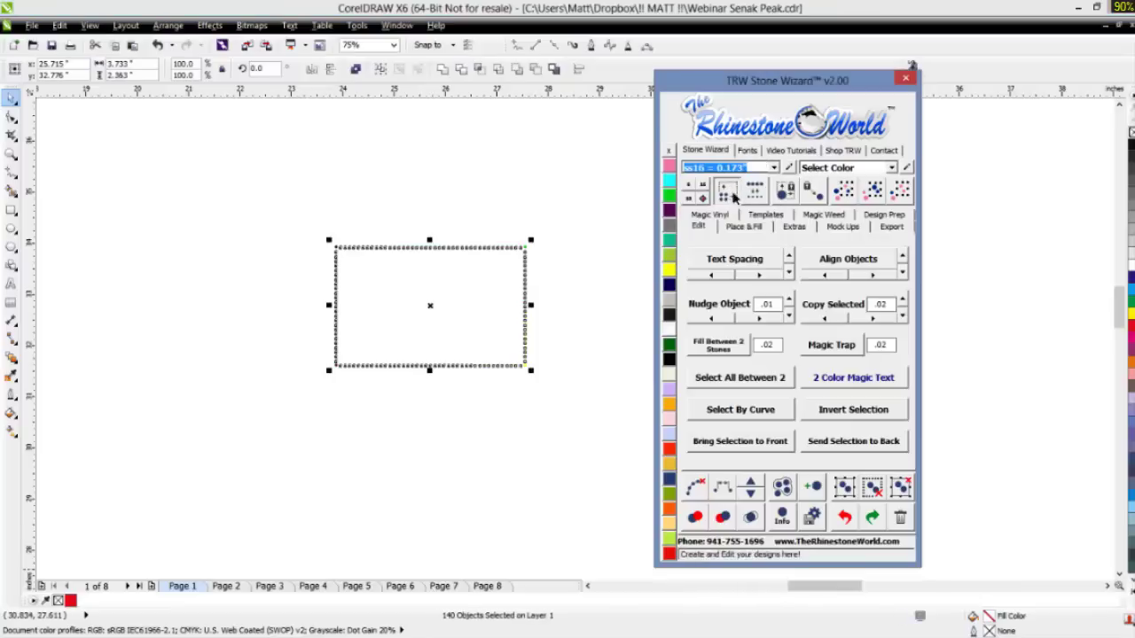
{"action": "left_click", "coordinate": [500, 322]}
- Select the whole stone rectangle and resize the design for ss6 = 0.097" stones
{"action": "scroll", "coordinate": [472, 340], "scroll_direction": "down", "scroll_amount": 2}
{"action": "left_click_drag", "start_coordinate": [628, 189], "coordinate": [227, 490]}
{"action": "left_click", "coordinate": [775, 167]}
{"action": "left_click", "coordinate": [720, 182]}
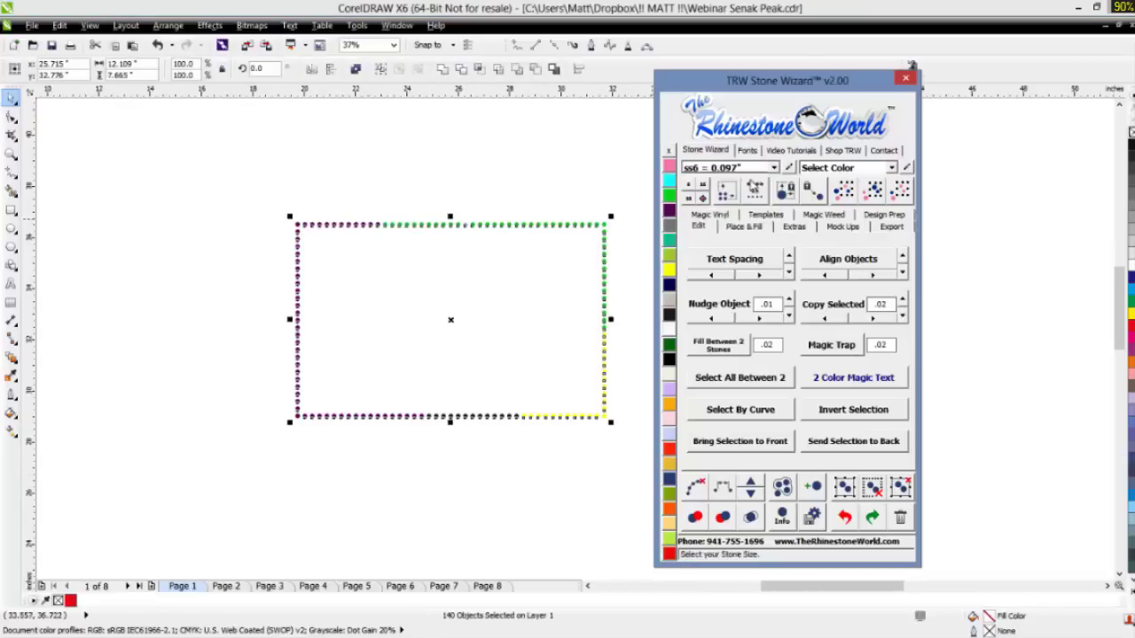
{"action": "left_click", "coordinate": [726, 197]}
{"action": "left_click", "coordinate": [499, 286]}
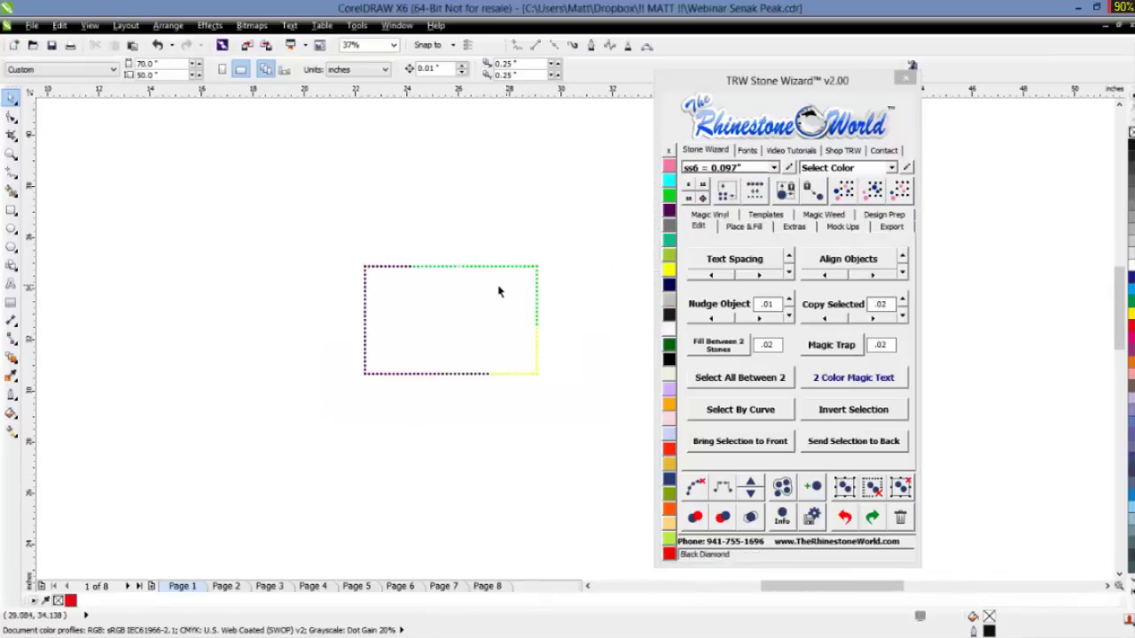
{"action": "scroll", "coordinate": [493, 291], "scroll_direction": "up", "scroll_amount": 2}
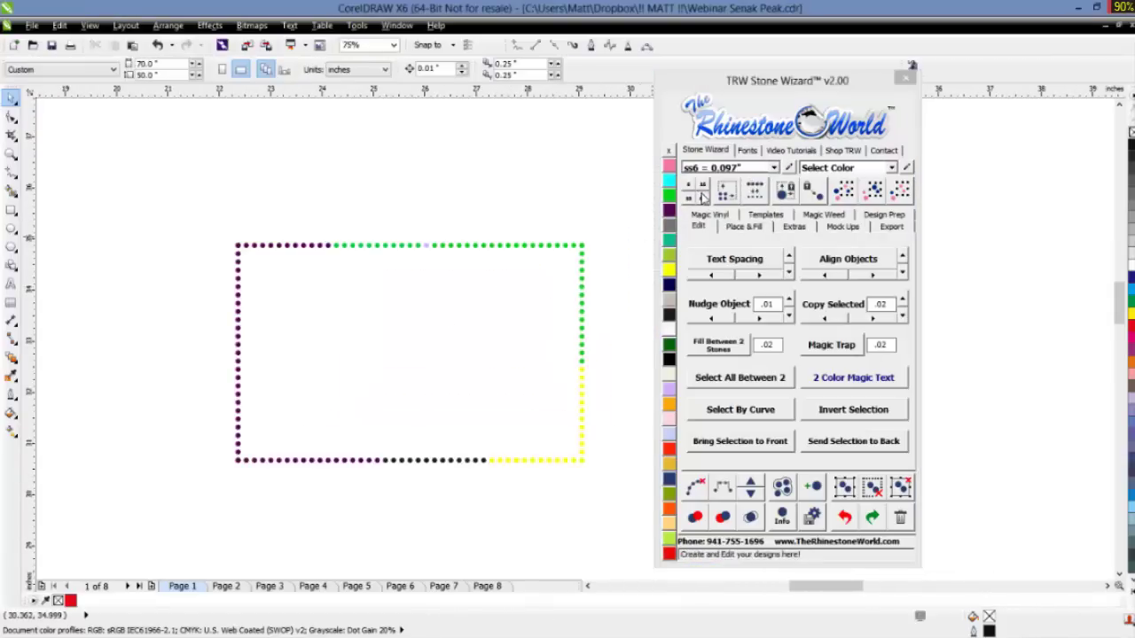
- Replace all stones of the rectangle with ss16 = 0.173" stones without resizing the design, and undo the replacement
{"action": "left_click_drag", "start_coordinate": [603, 213], "coordinate": [207, 523]}
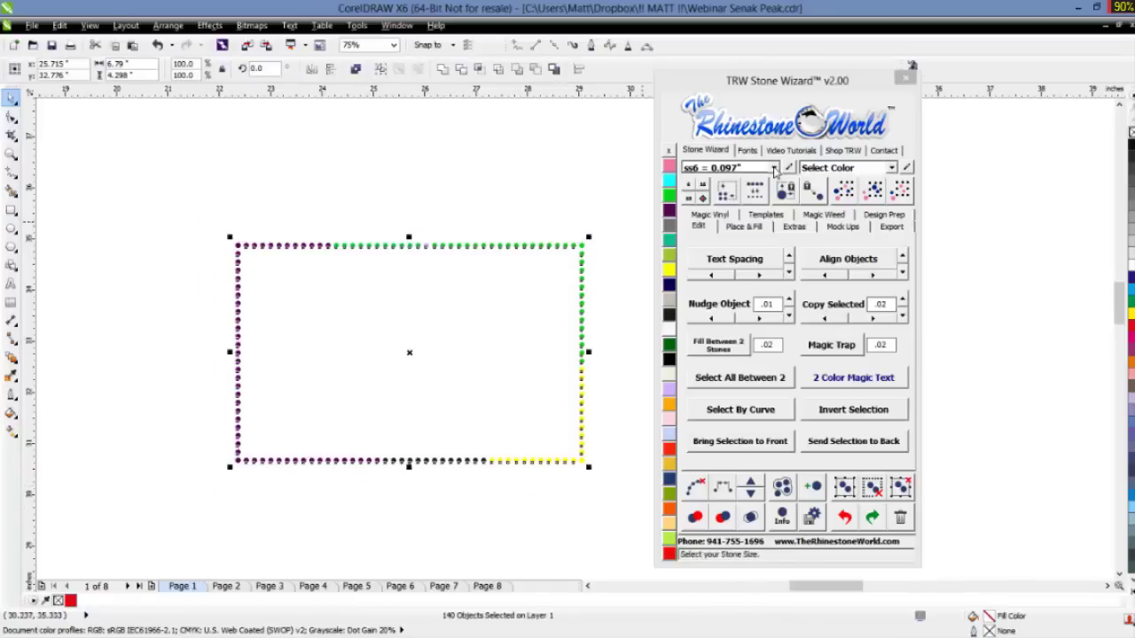
{"action": "left_click", "coordinate": [774, 168]}
{"action": "left_click", "coordinate": [741, 211]}
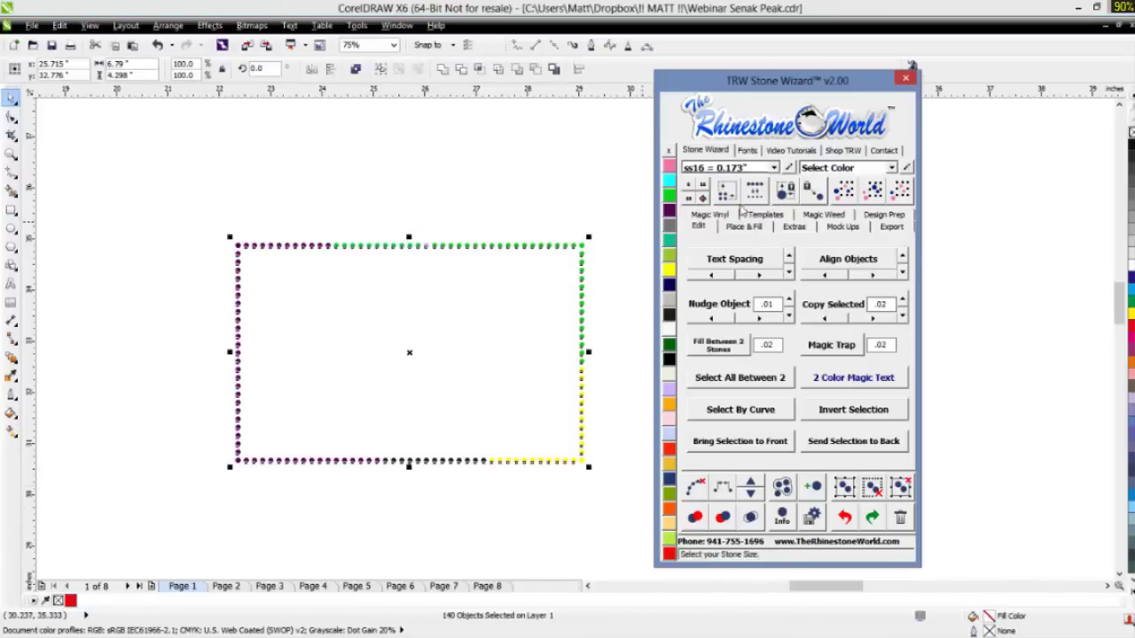
{"action": "left_click", "coordinate": [754, 192]}
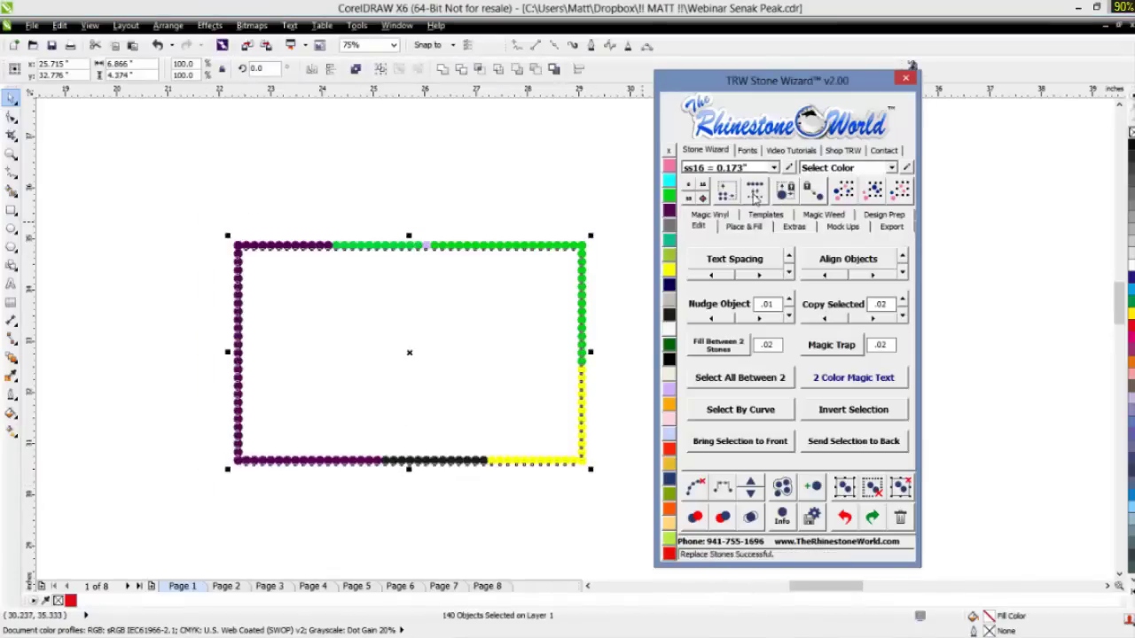
{"action": "left_click", "coordinate": [606, 258]}
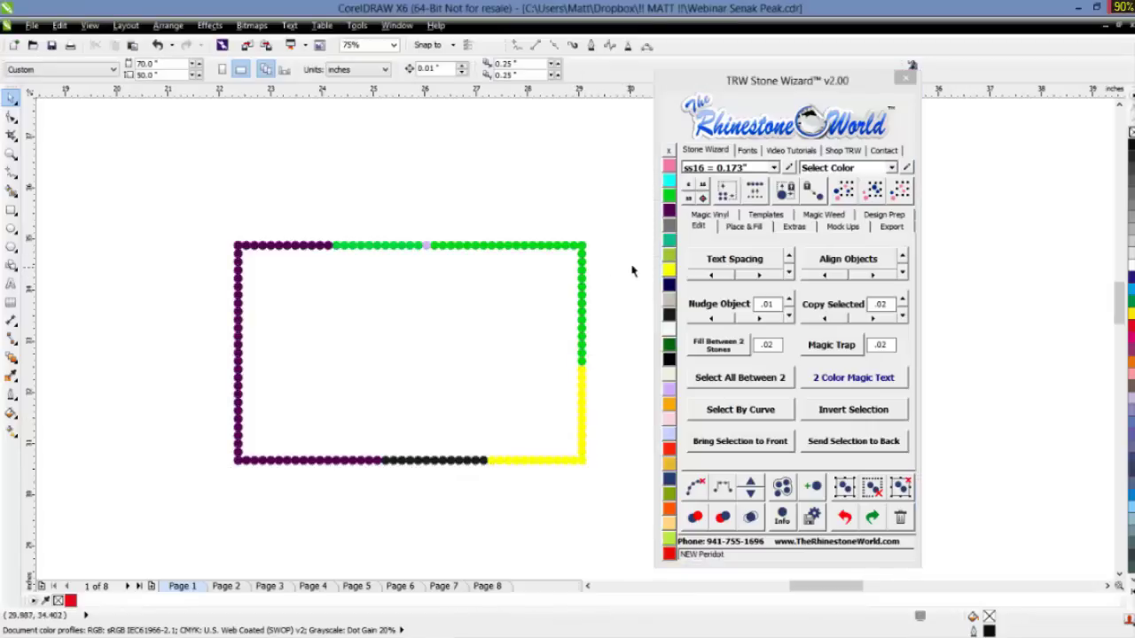
{"action": "left_click", "coordinate": [846, 521]}
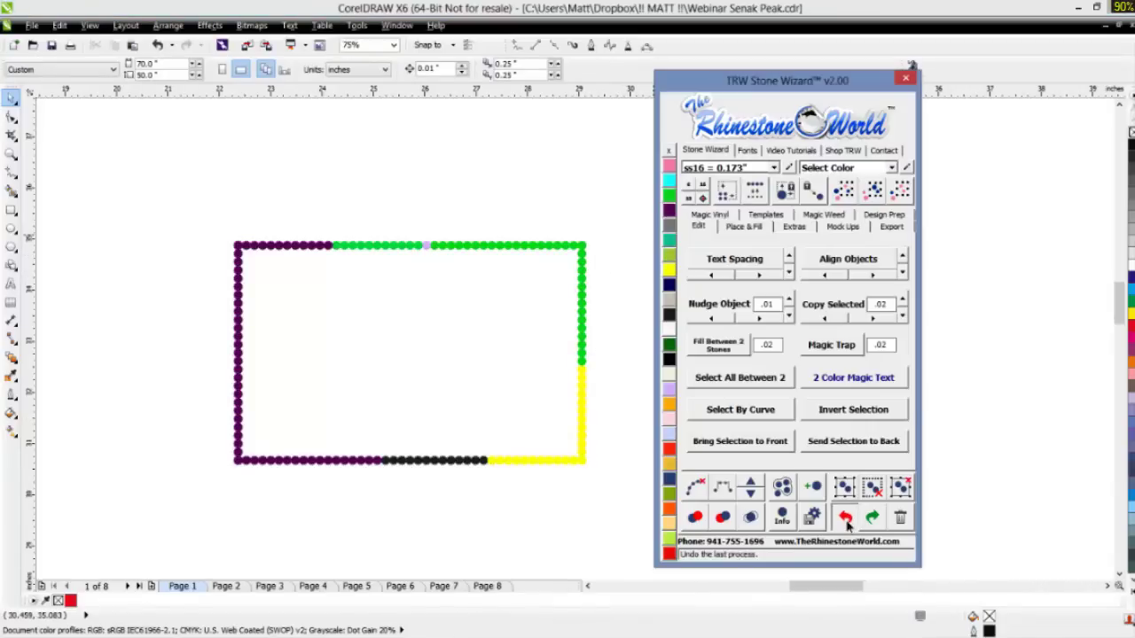
{"action": "left_click", "coordinate": [846, 521]}
{"action": "left_click", "coordinate": [619, 358]}
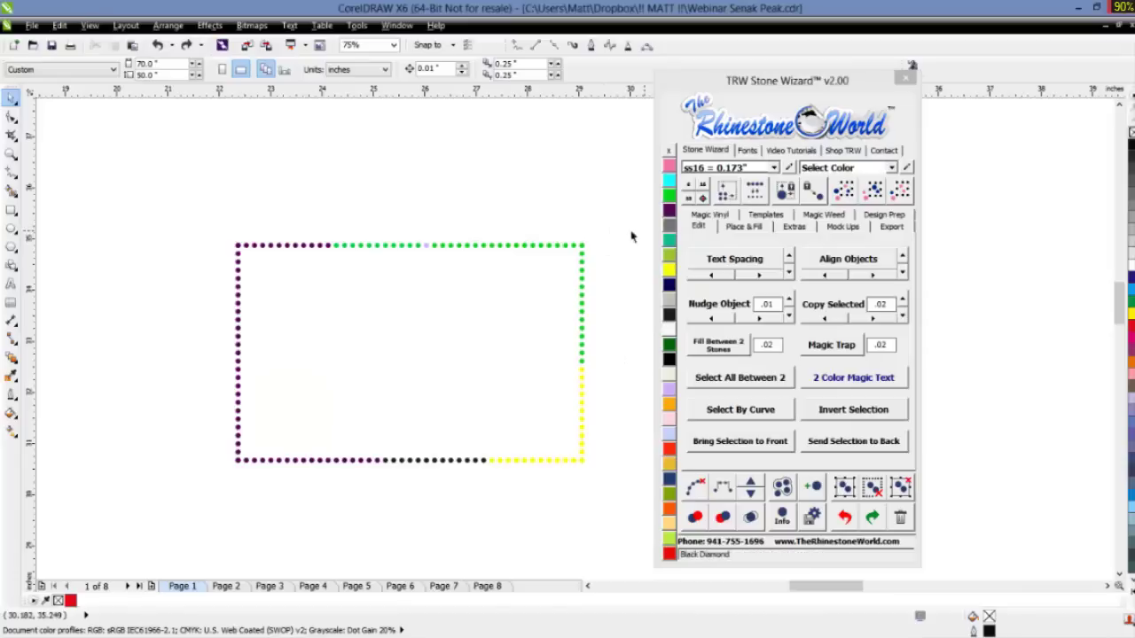
- Enlarge the green stones at the upper-right corner and the purple stones at the upper-left corner with two different quick set sizes
{"action": "left_click_drag", "start_coordinate": [611, 208], "coordinate": [454, 355]}
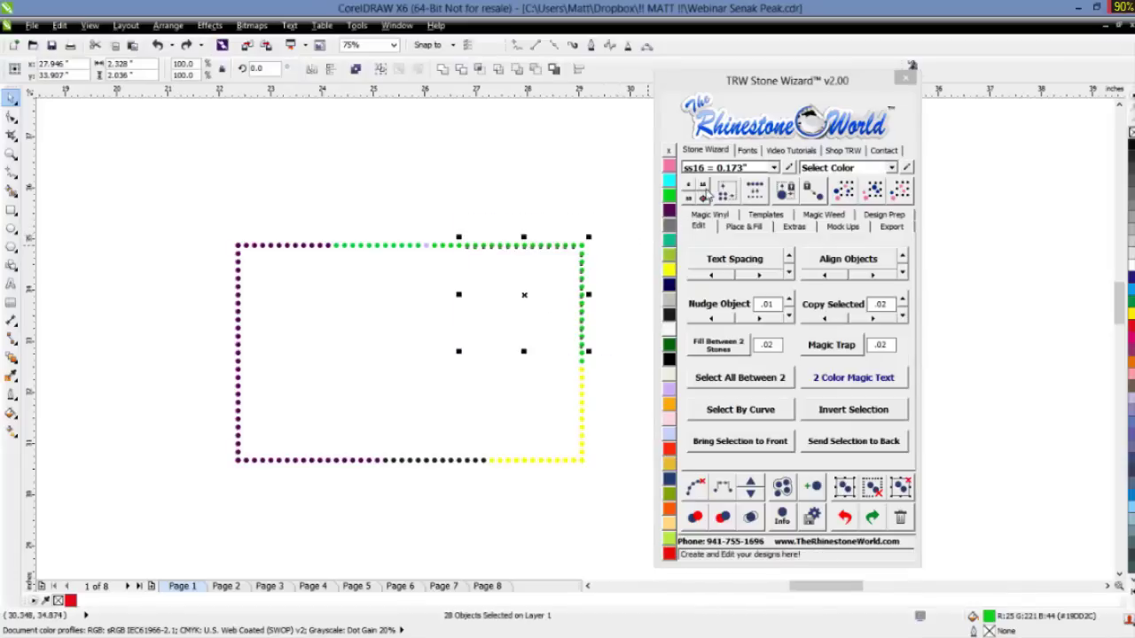
{"action": "left_click", "coordinate": [693, 196]}
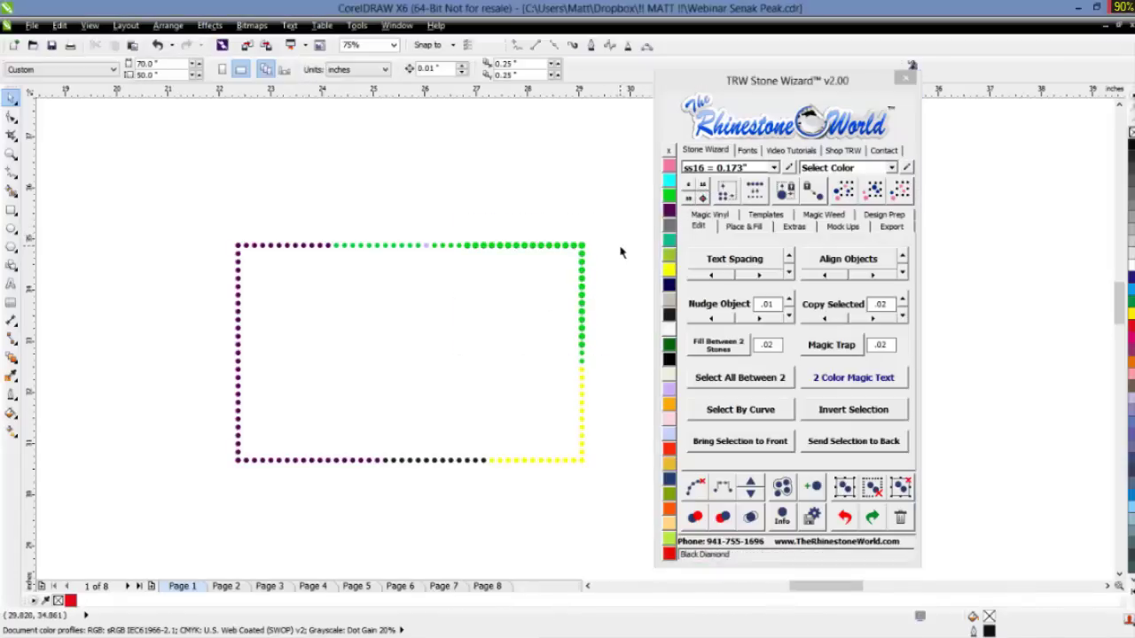
{"action": "mouse_move", "coordinate": [204, 225]}
{"action": "left_mouse_down"}
{"action": "mouse_move", "coordinate": [286, 263]}
{"action": "mouse_move", "coordinate": [335, 312]}
{"action": "left_mouse_up"}
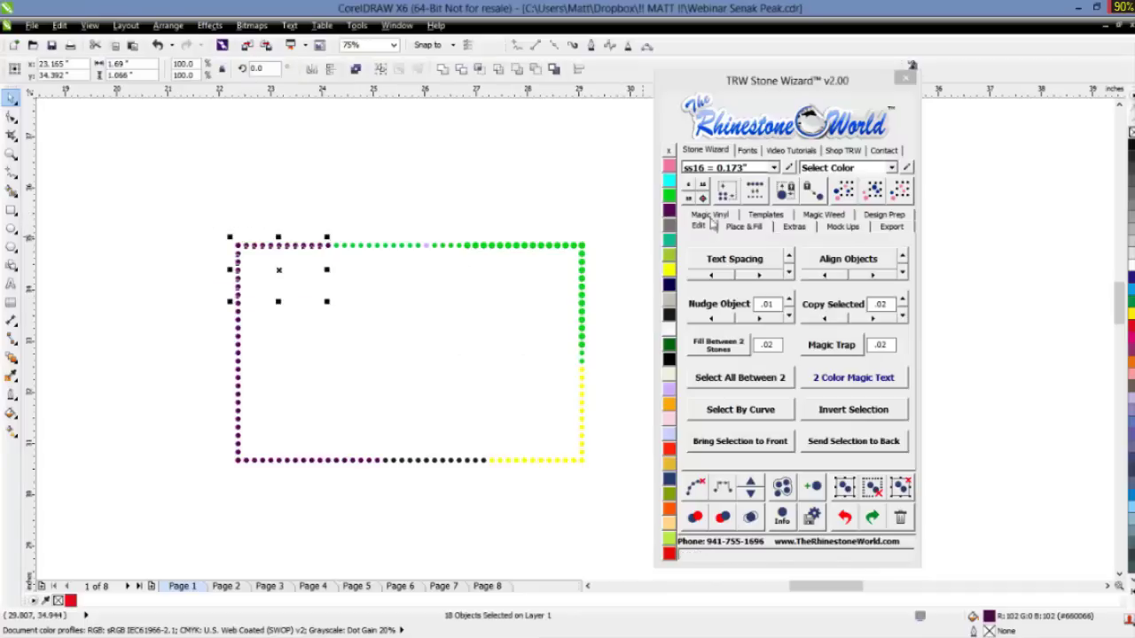
{"action": "left_click", "coordinate": [701, 190]}
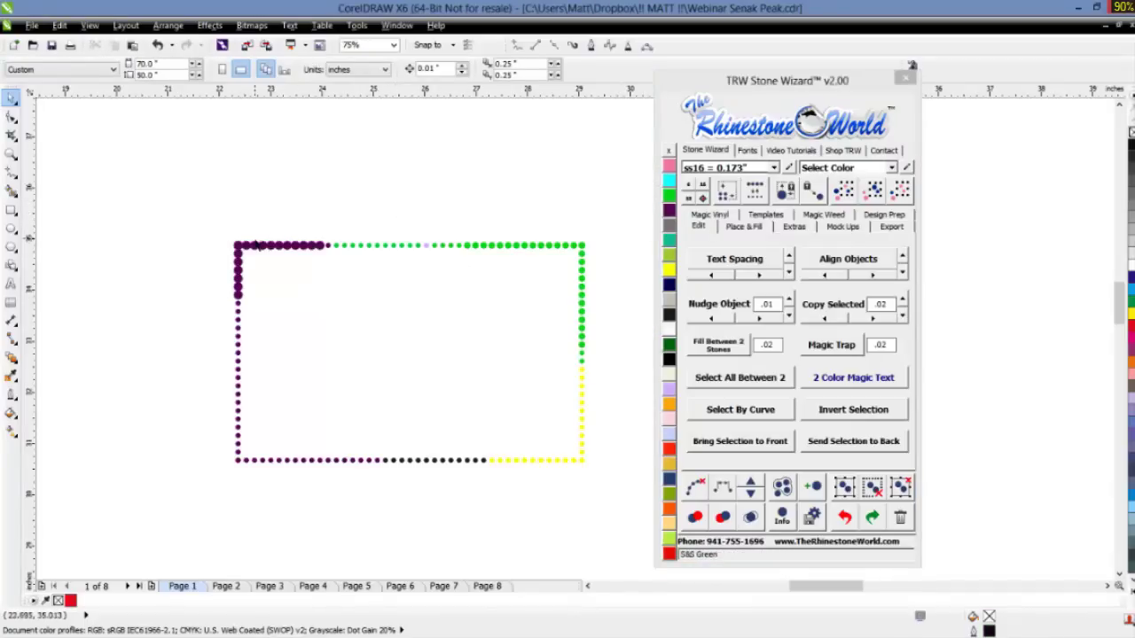
{"action": "scroll", "coordinate": [249, 254], "scroll_direction": "up", "scroll_amount": 2}
{"action": "scroll", "coordinate": [254, 257], "scroll_direction": "down", "scroll_amount": 2}
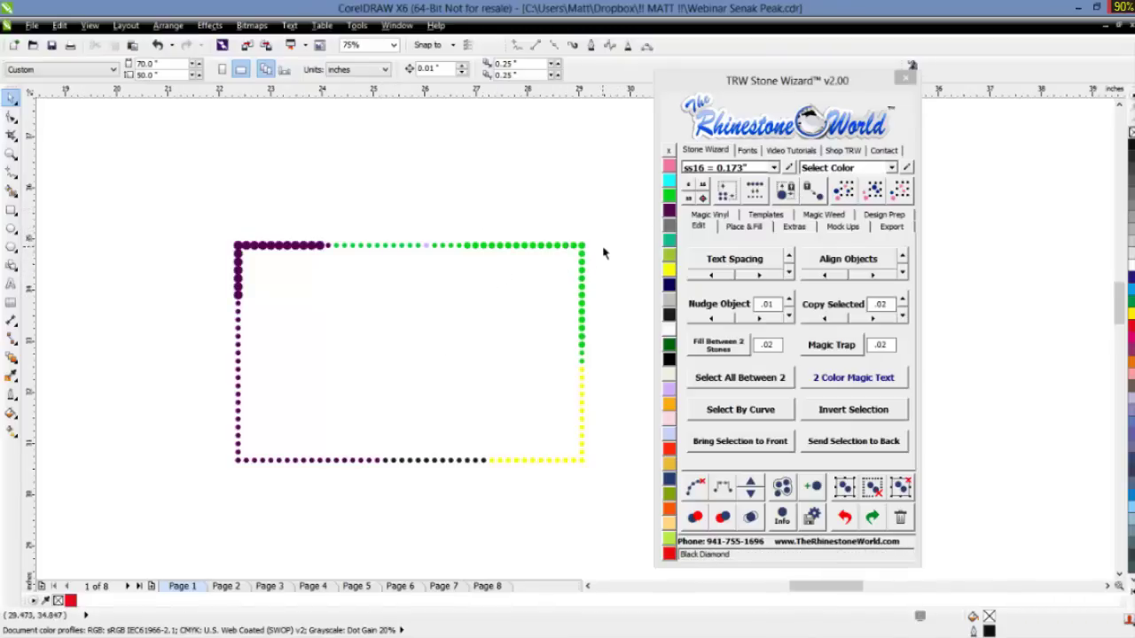
- Scale the whole mixed-size stone rectangle down to about 5.13 × 3.25 inches
{"action": "left_click_drag", "start_coordinate": [612, 219], "coordinate": [159, 509]}
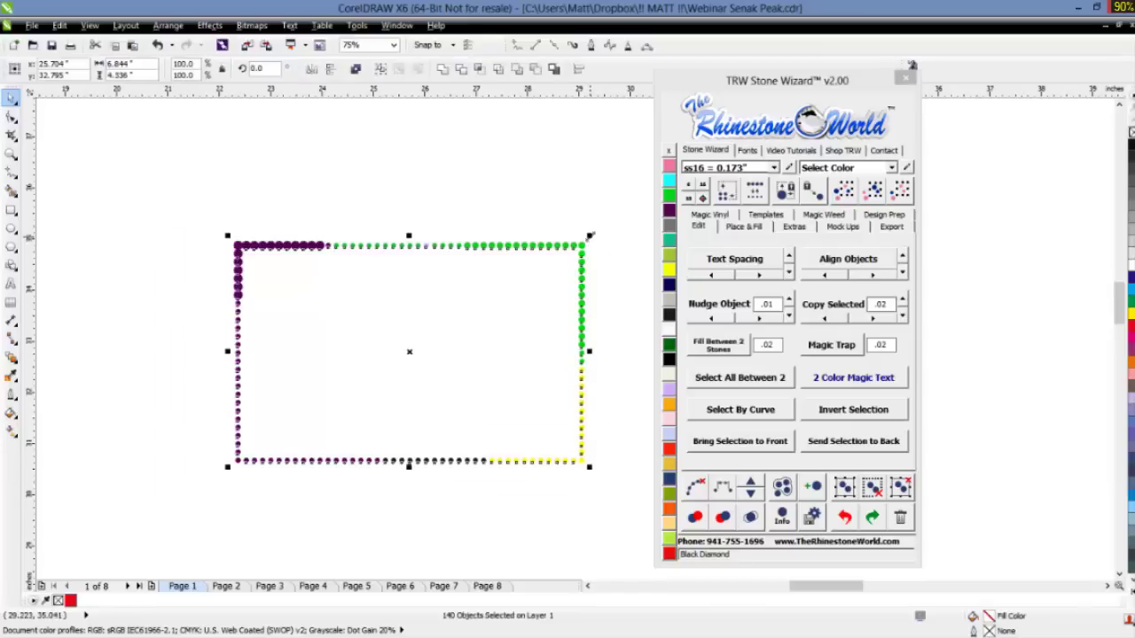
{"action": "left_click_drag", "start_coordinate": [592, 236], "coordinate": [574, 291]}
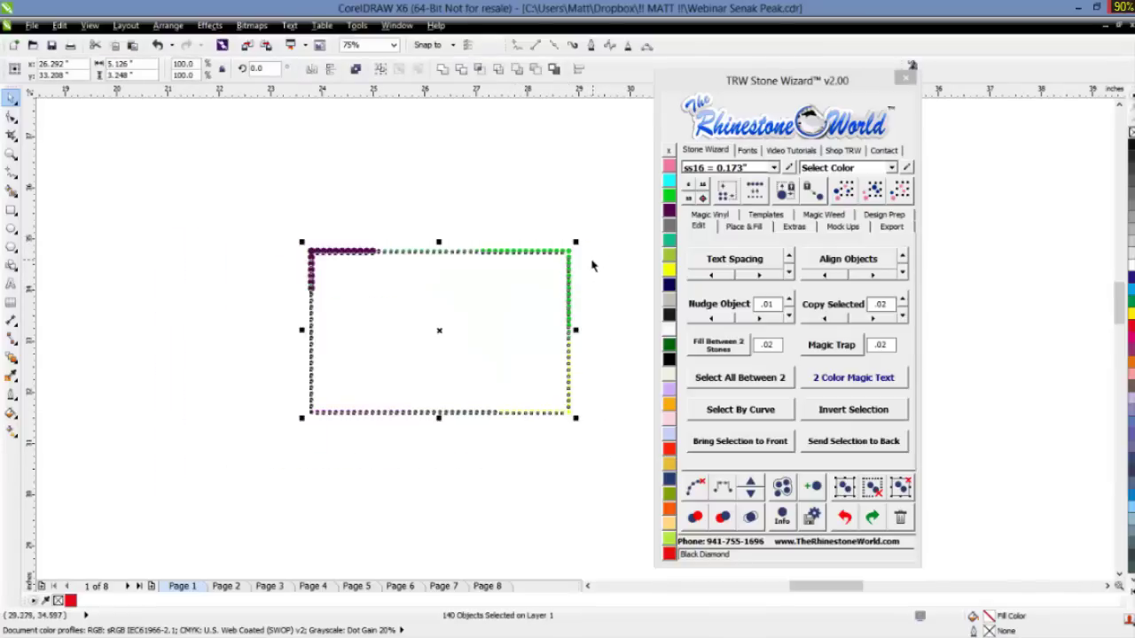
- Resize the mixed-size design for NEW SS10 = 0.130" stones, accepting stone replacement, and undo the resize
{"action": "scroll", "coordinate": [566, 275], "scroll_direction": "up", "scroll_amount": 2}
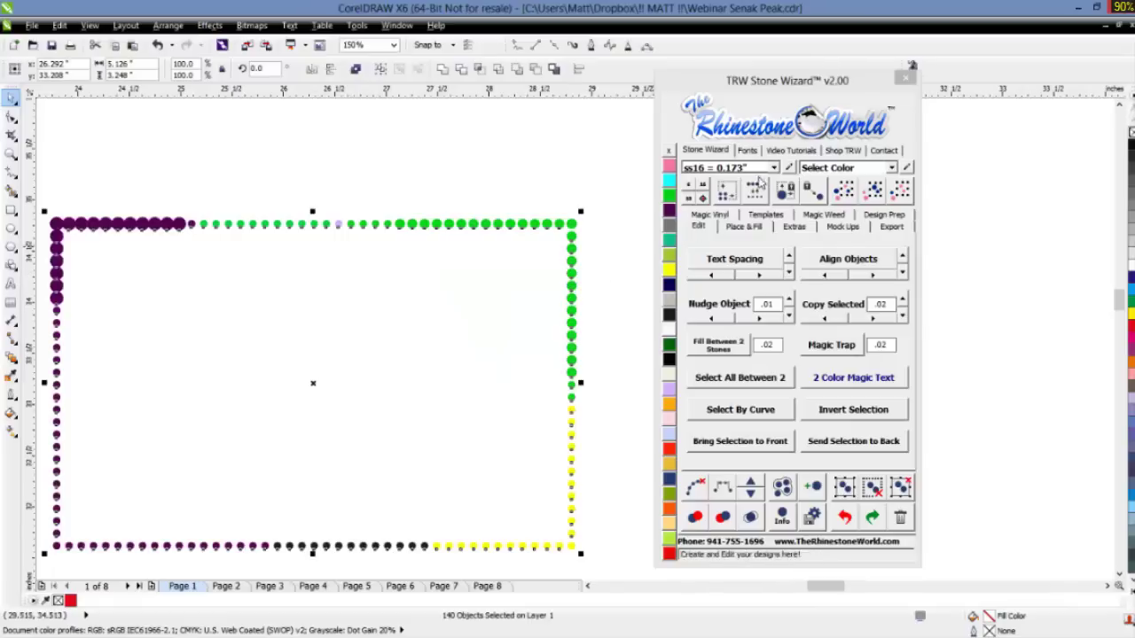
{"action": "left_click", "coordinate": [774, 167]}
{"action": "left_click", "coordinate": [738, 200]}
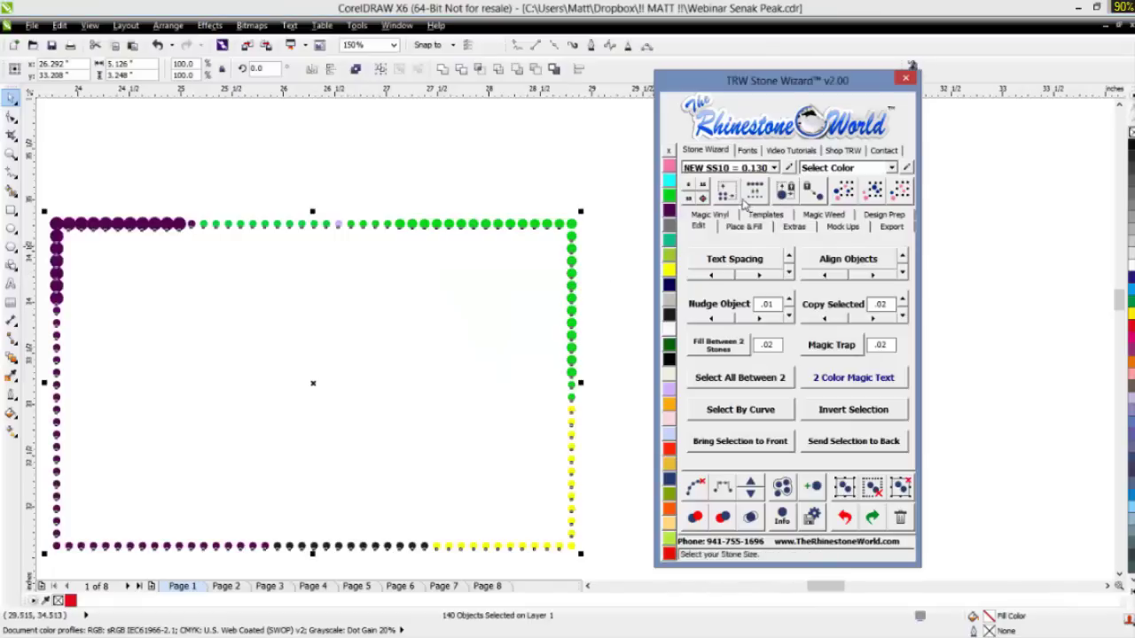
{"action": "left_click", "coordinate": [727, 194]}
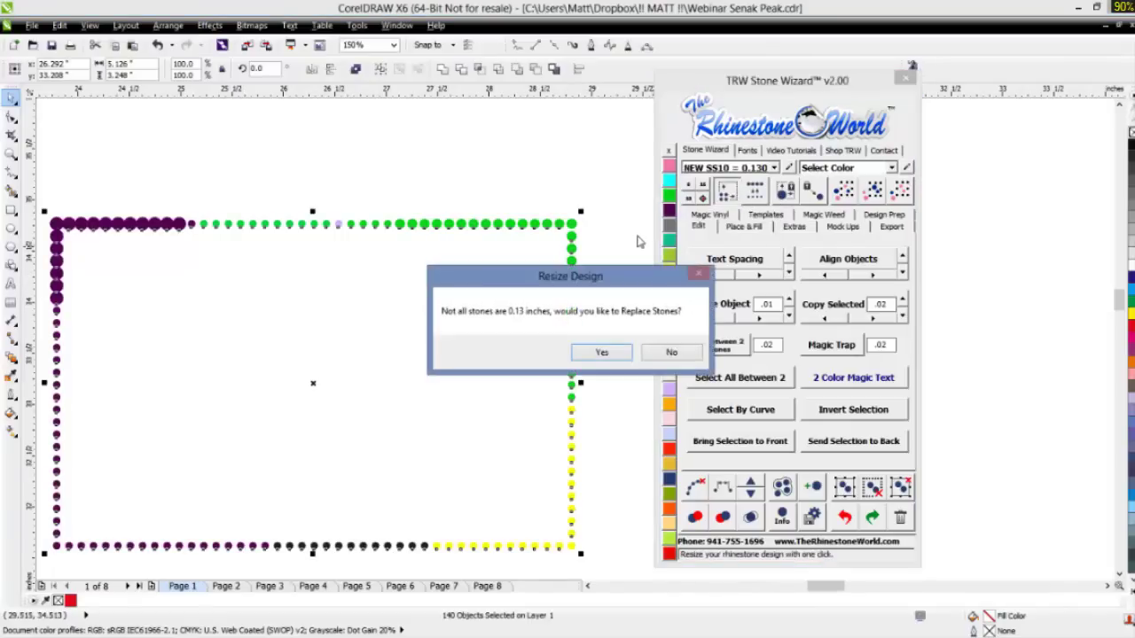
{"action": "left_click", "coordinate": [607, 355]}
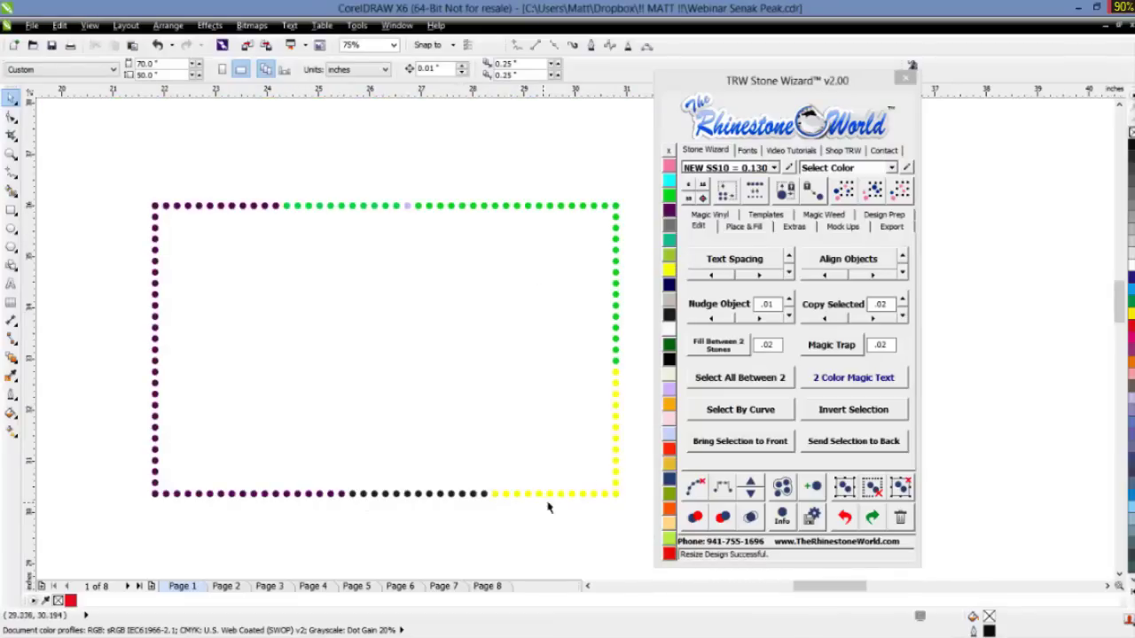
{"action": "left_click", "coordinate": [845, 517]}
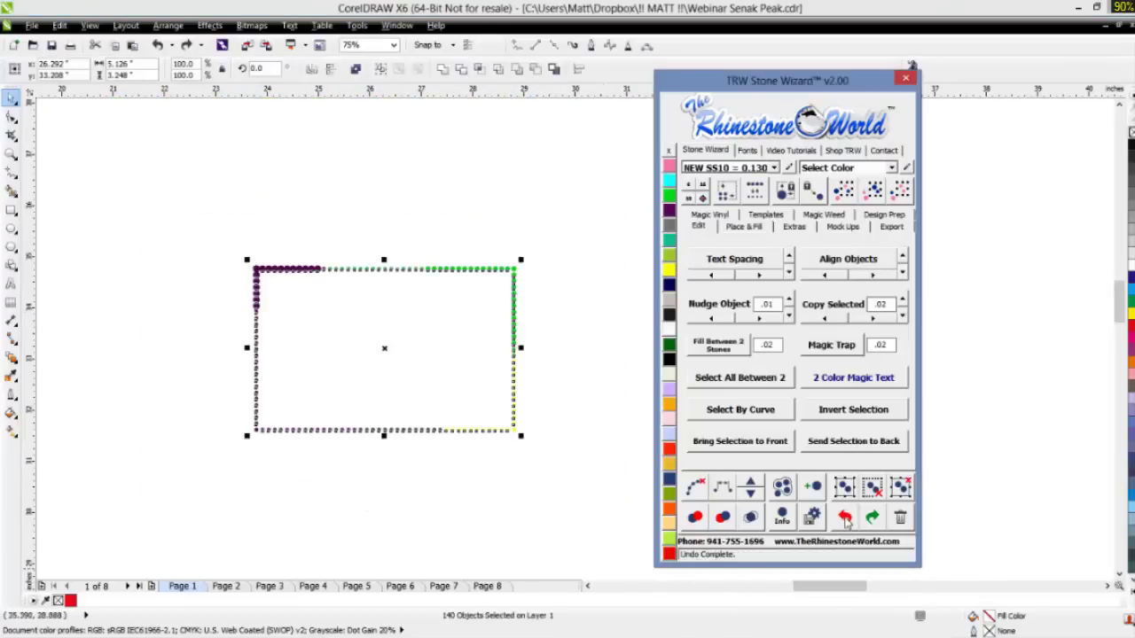
{"action": "left_click", "coordinate": [641, 382]}
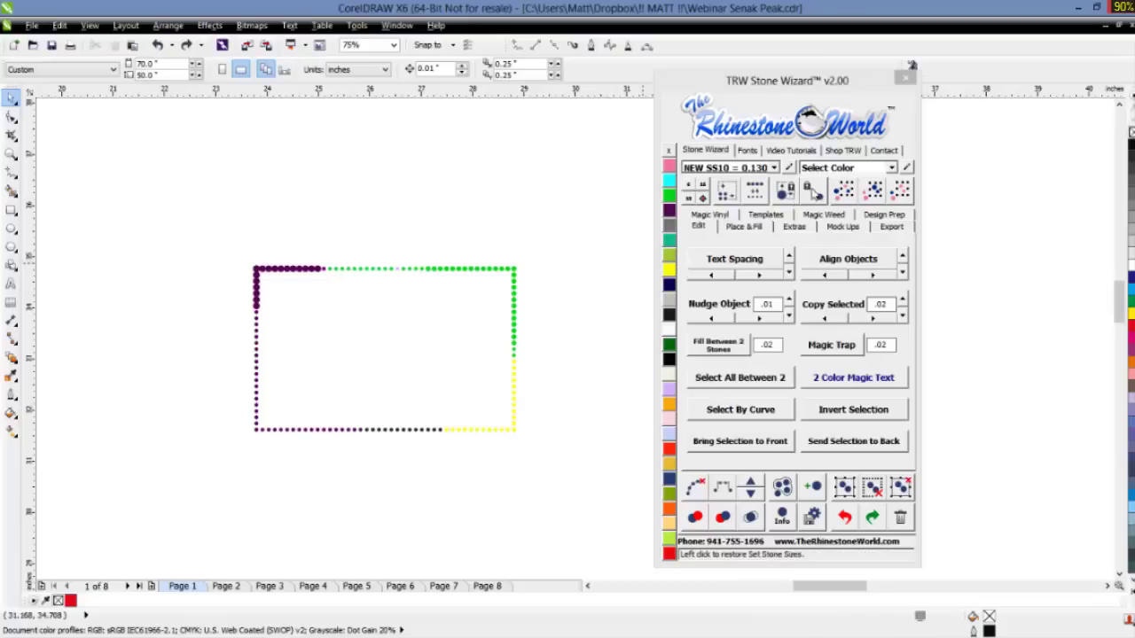
- Select the whole stone rectangle, scale it up to about 6.15 × 3.89 inches, and undo the scaling
{"action": "left_click_drag", "start_coordinate": [571, 237], "coordinate": [203, 451]}
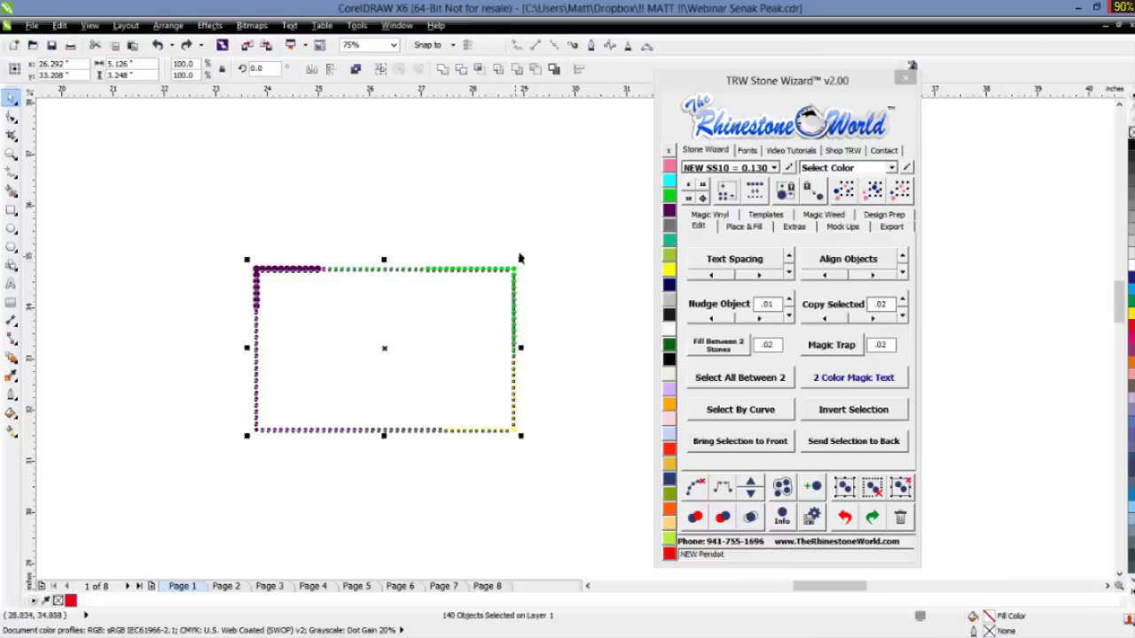
{"action": "left_click_drag", "start_coordinate": [523, 261], "coordinate": [572, 227]}
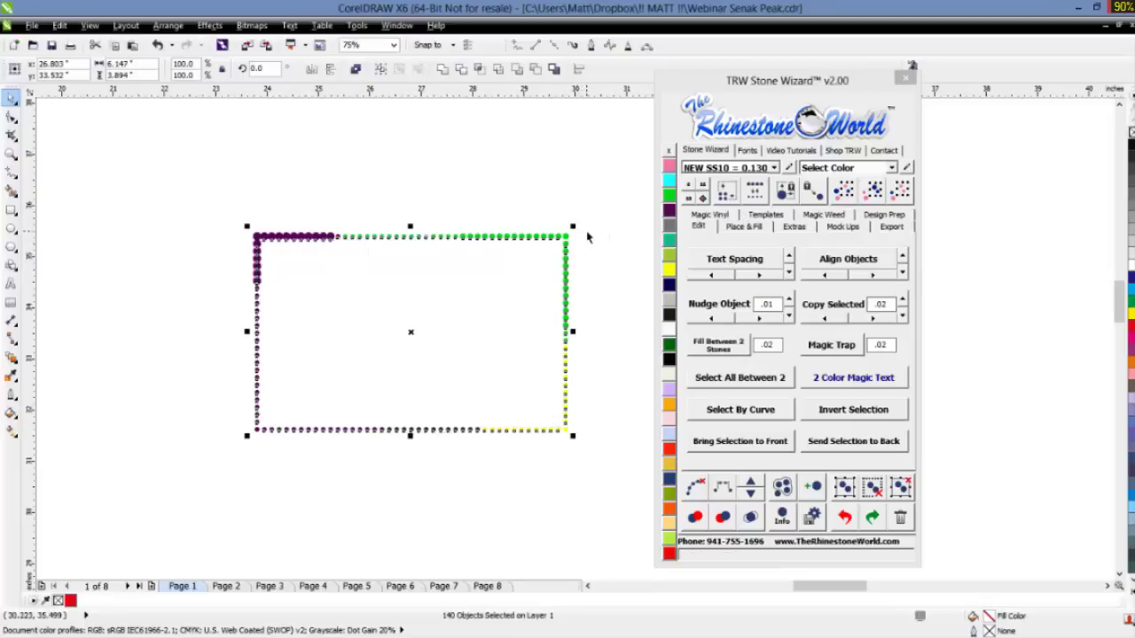
{"action": "key", "text": "ctrl+z"}
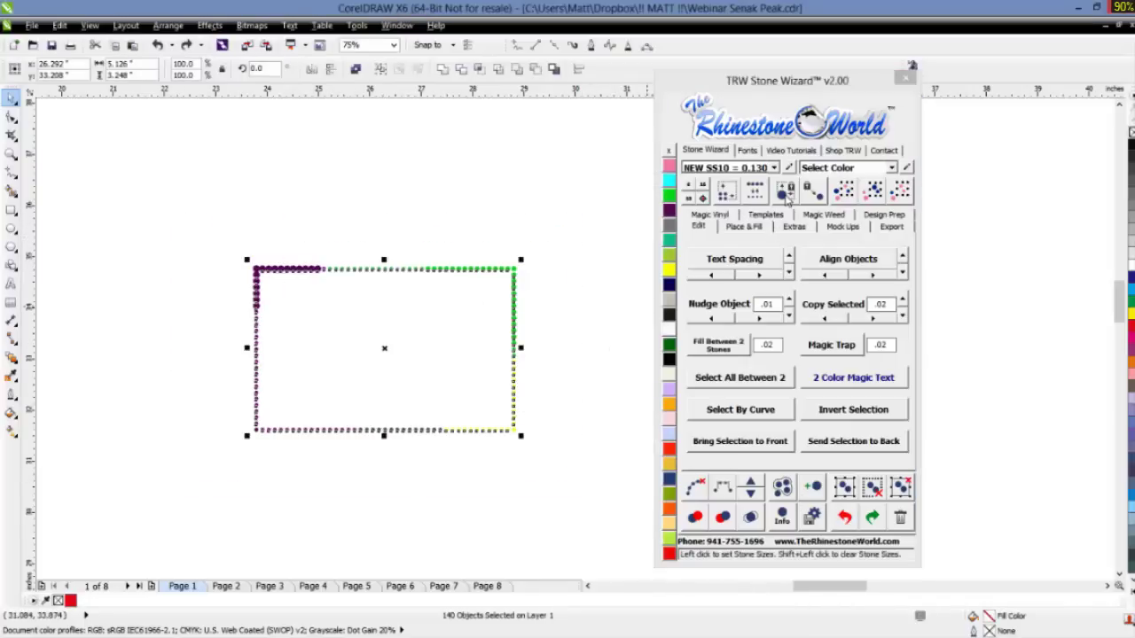
- Scale the rectangle up to about 5.98 × 3.79 inches, preserving its mixed stone sizes by setting them before and restoring them after scaling
{"action": "left_click", "coordinate": [787, 199]}
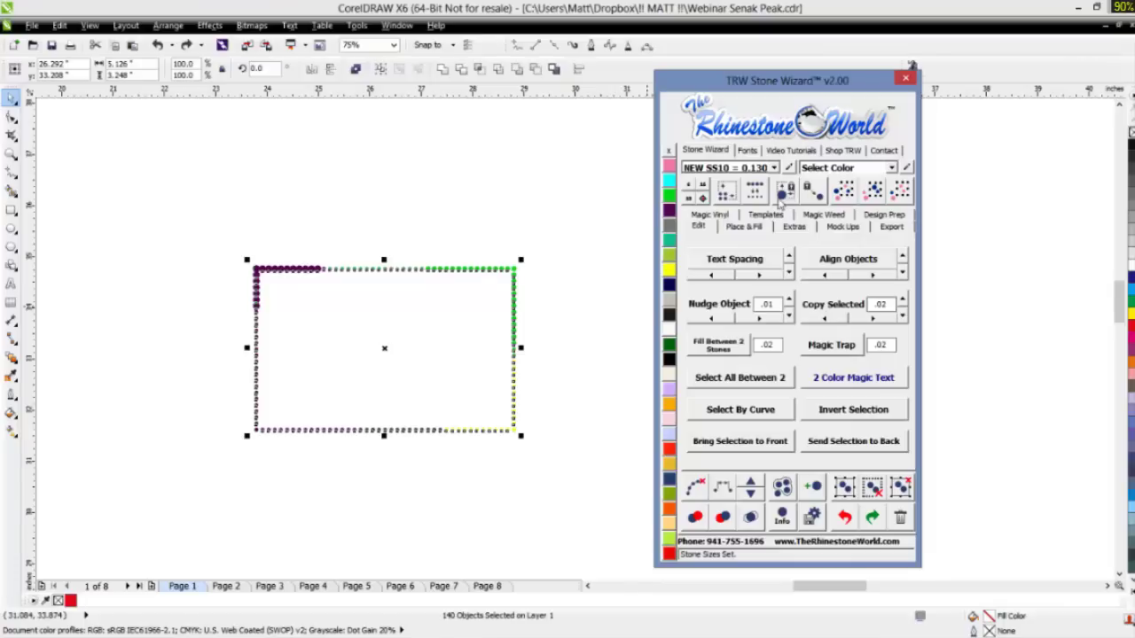
{"action": "left_click_drag", "start_coordinate": [520, 259], "coordinate": [565, 233]}
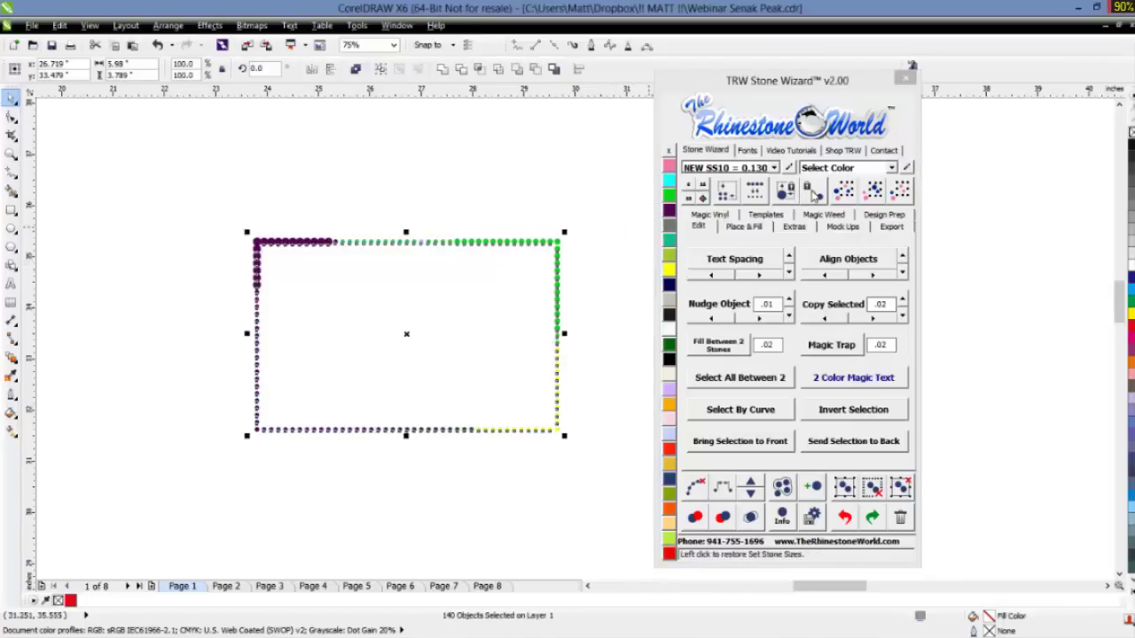
{"action": "left_click", "coordinate": [812, 194]}
{"action": "left_click", "coordinate": [280, 250]}
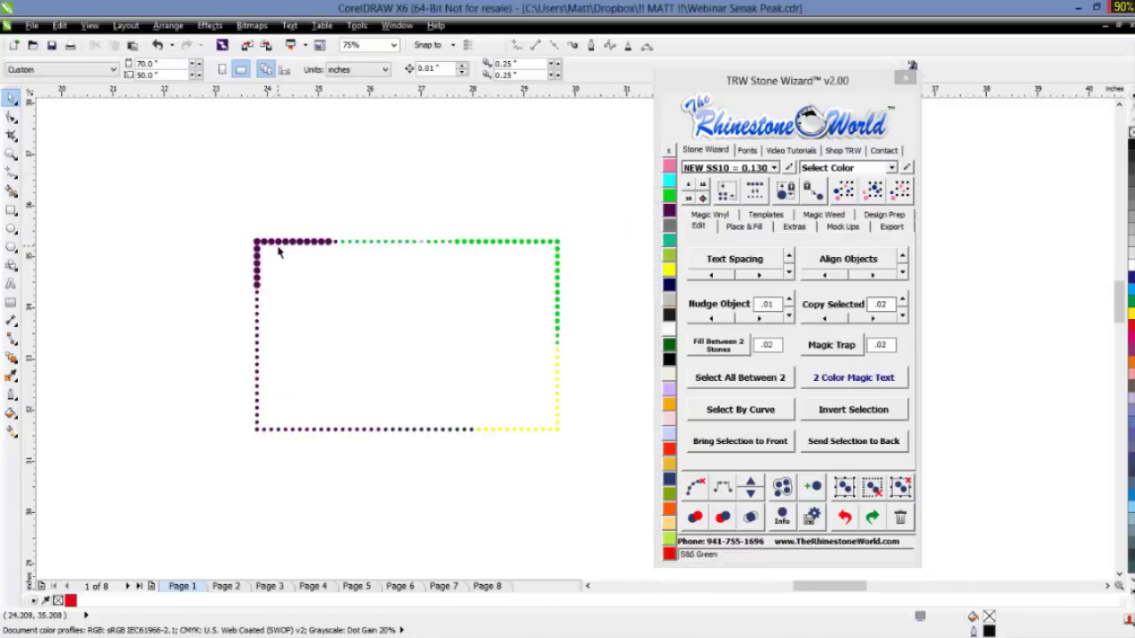
- Scale the whole stone rectangle down to about 4.98 × 3.16 inches and restore its set stone sizes
{"action": "scroll", "coordinate": [329, 252], "scroll_direction": "up", "scroll_amount": 2}
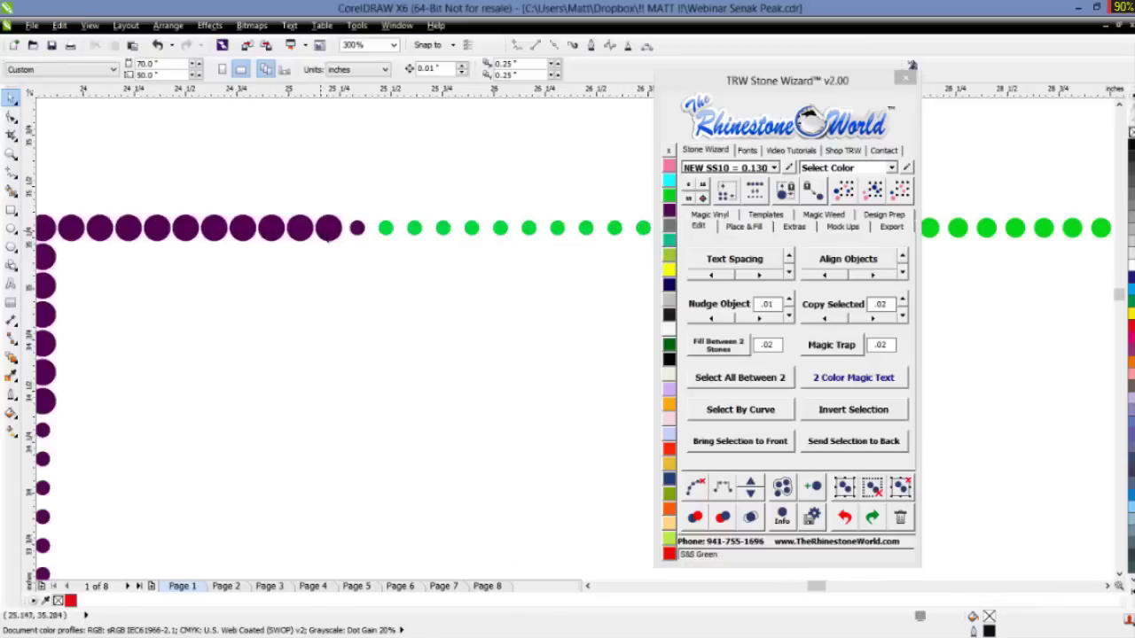
{"action": "scroll", "coordinate": [329, 238], "scroll_direction": "down", "scroll_amount": 3}
{"action": "scroll", "coordinate": [577, 253], "scroll_direction": "up", "scroll_amount": 2}
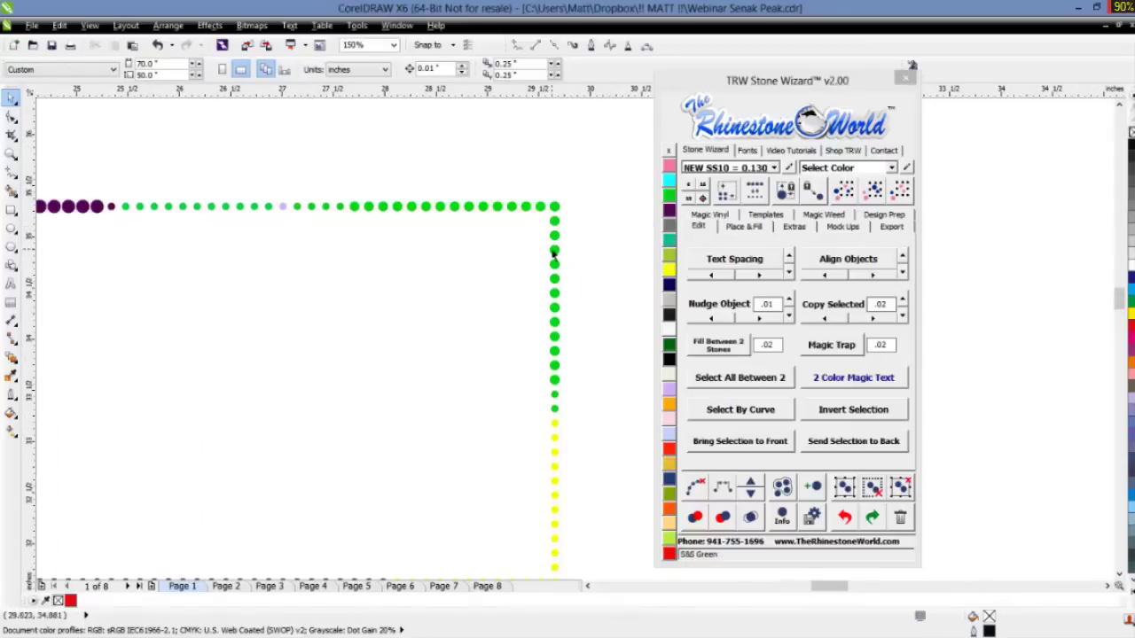
{"action": "scroll", "coordinate": [554, 254], "scroll_direction": "down", "scroll_amount": 1}
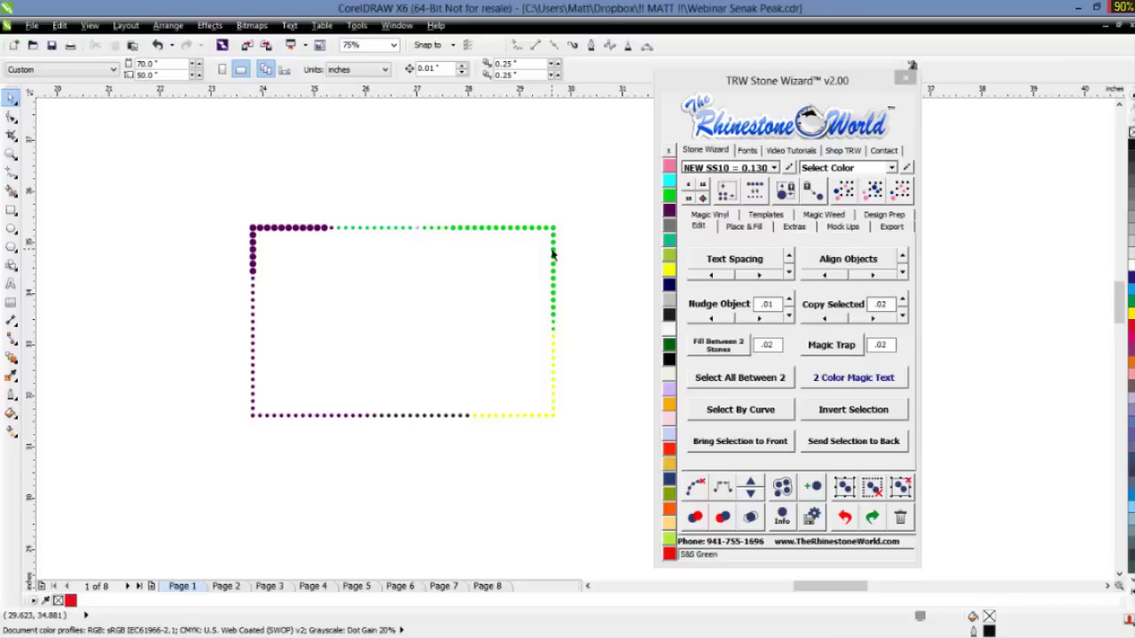
{"action": "left_click_drag", "start_coordinate": [589, 186], "coordinate": [211, 458]}
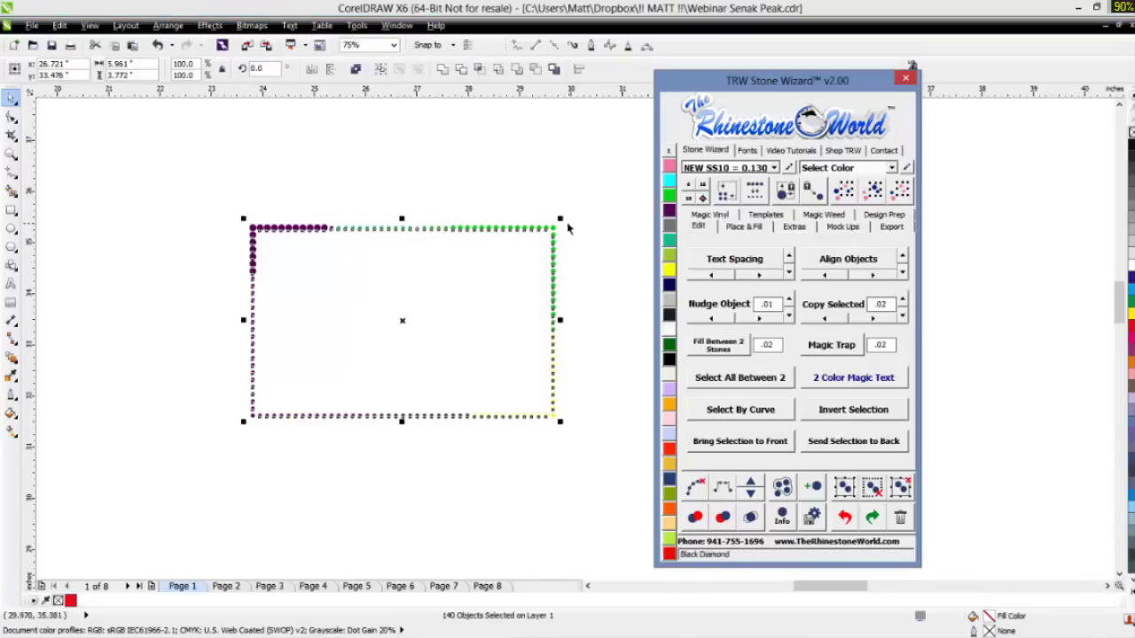
{"action": "left_click_drag", "start_coordinate": [562, 220], "coordinate": [518, 254]}
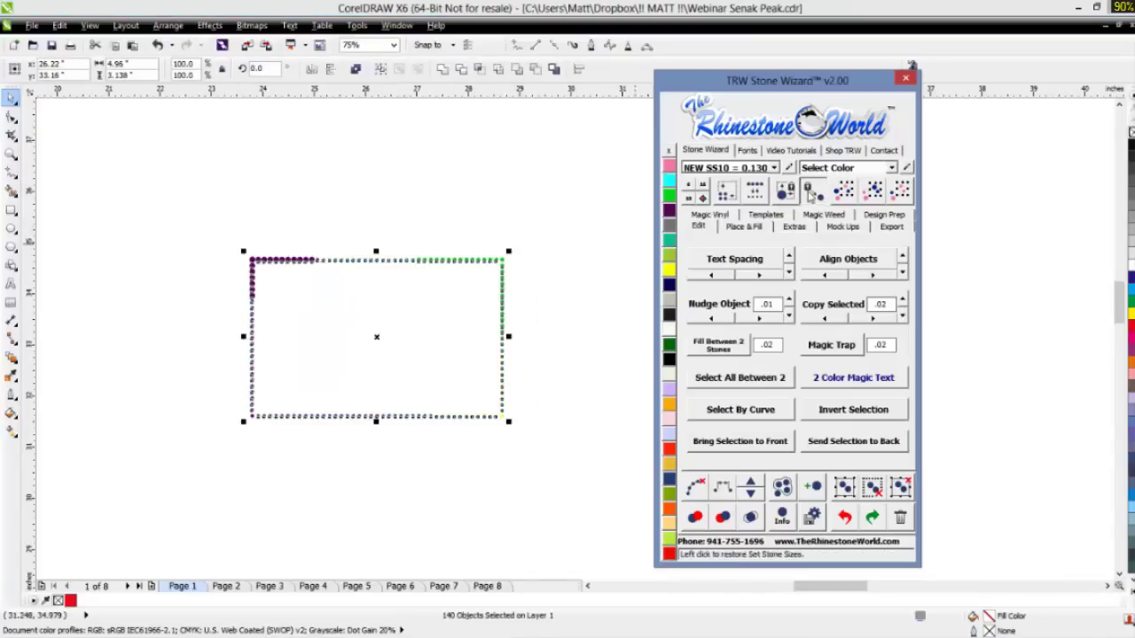
{"action": "left_click", "coordinate": [282, 266]}
{"action": "scroll", "coordinate": [282, 266], "scroll_direction": "up", "scroll_amount": 2}
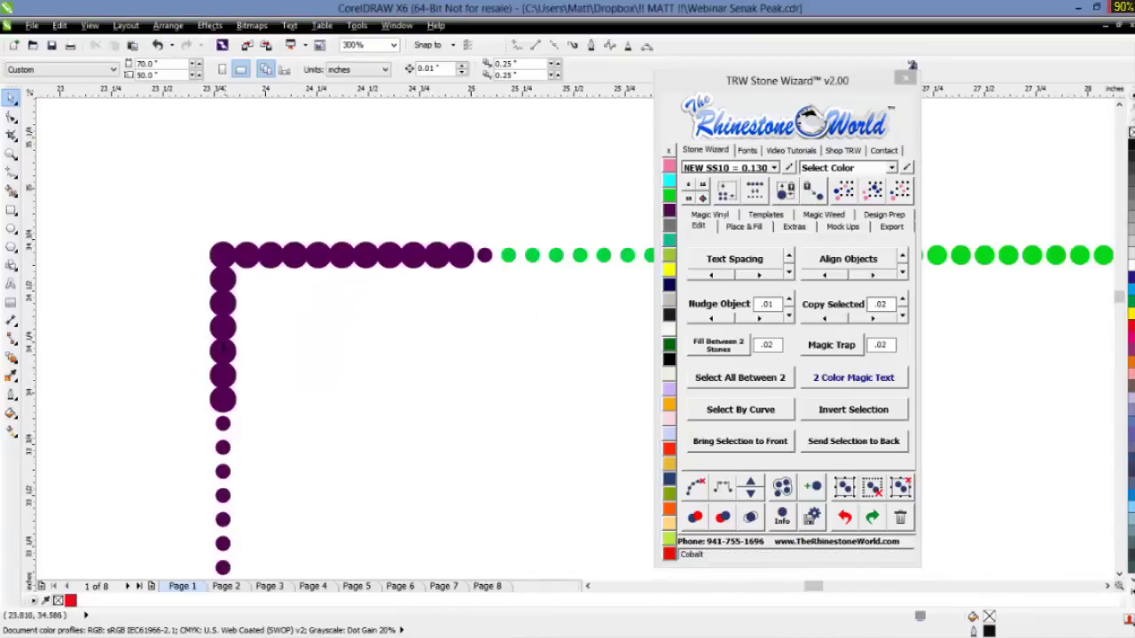
{"action": "scroll", "coordinate": [342, 271], "scroll_direction": "down", "scroll_amount": 2}
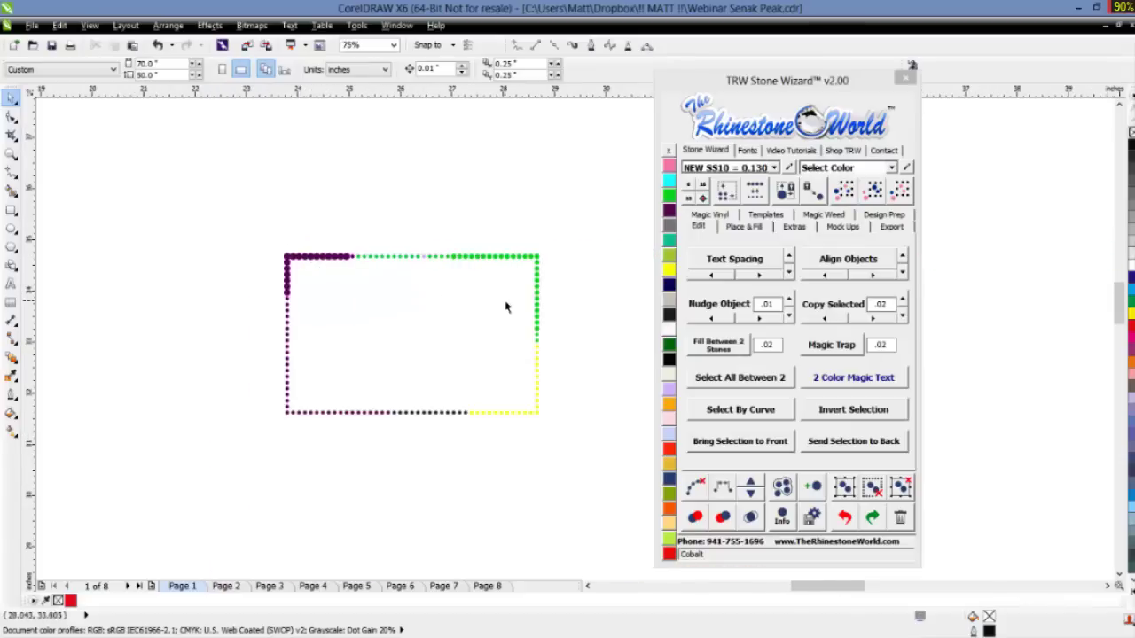
{"action": "left_click_drag", "start_coordinate": [569, 210], "coordinate": [235, 470]}
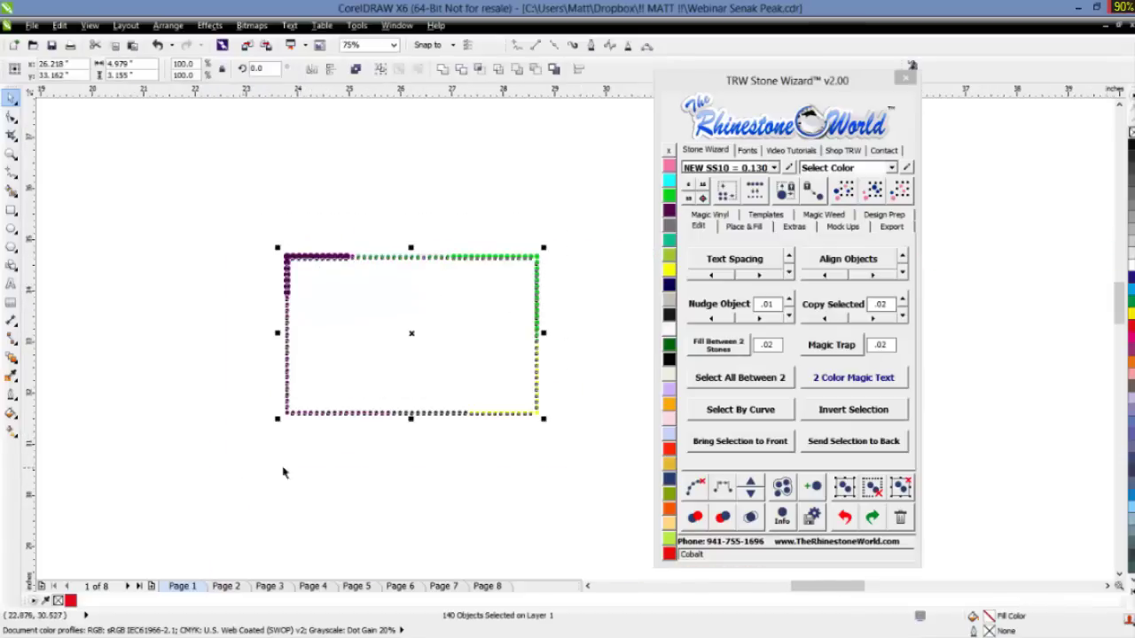
{"action": "left_click", "coordinate": [590, 355]}
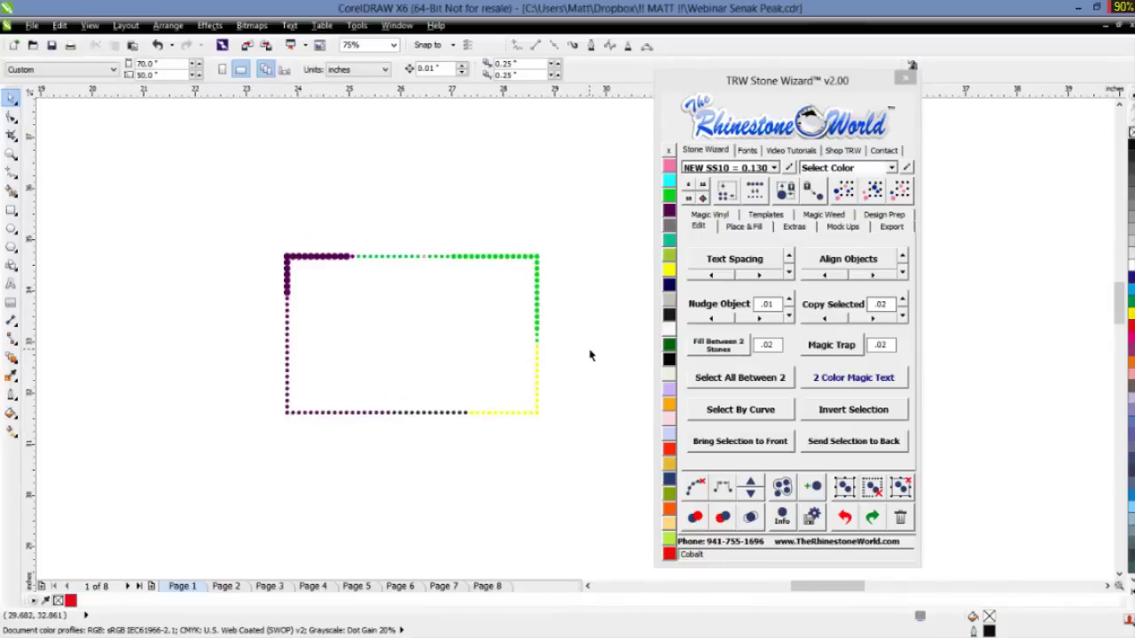
- Select all stones matching the size of a large green stone, move them out of the rectangle, and undo the move
{"action": "left_click", "coordinate": [536, 281]}
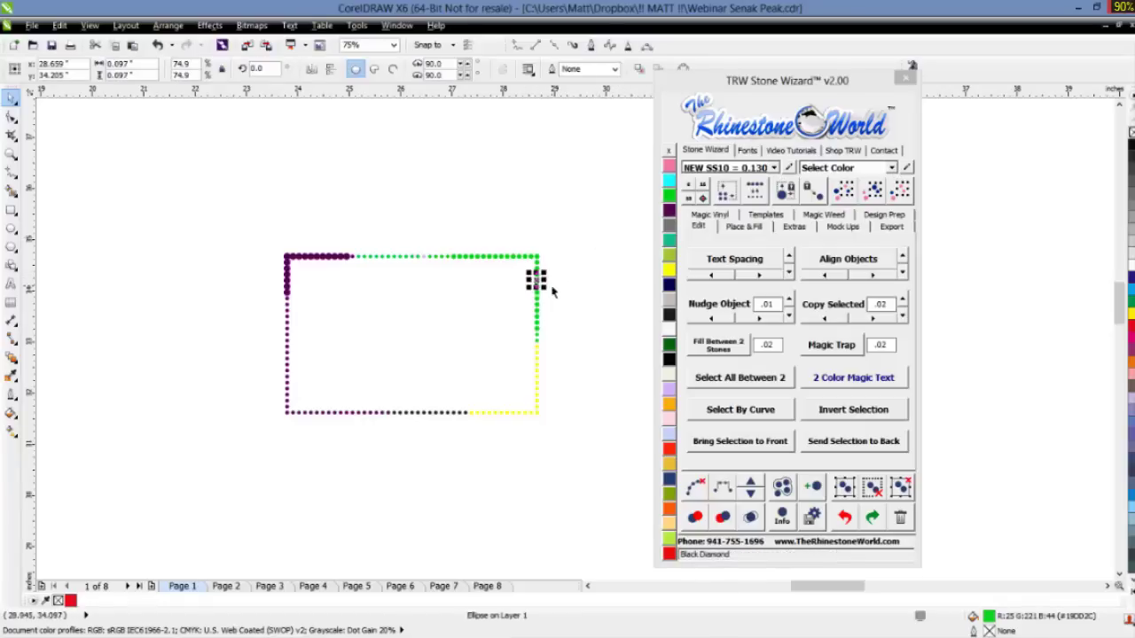
{"action": "scroll", "coordinate": [554, 288], "scroll_direction": "up", "scroll_amount": 2}
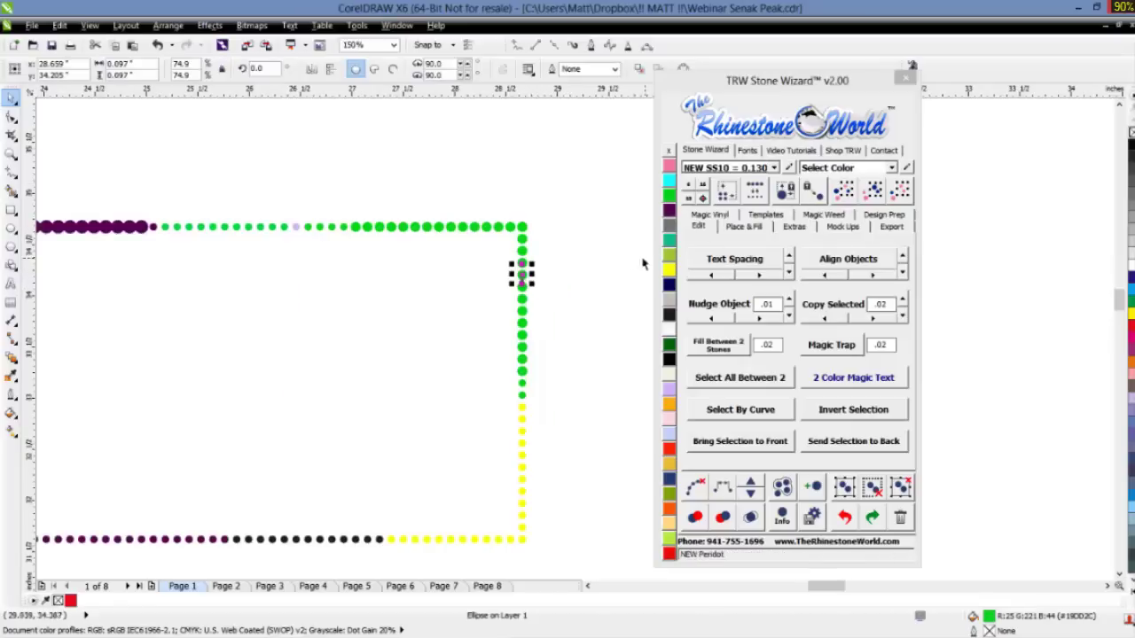
{"action": "left_click", "coordinate": [847, 200]}
{"action": "left_click_drag", "start_coordinate": [522, 275], "coordinate": [592, 249]}
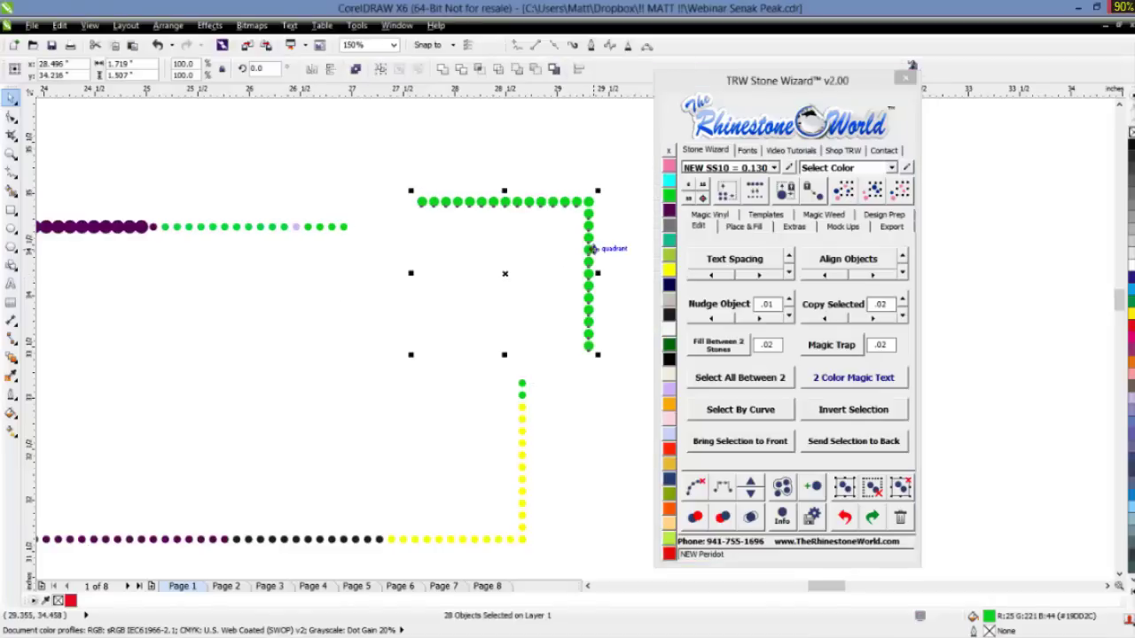
{"action": "key", "text": "ctrl+z"}
{"action": "left_click", "coordinate": [600, 257]}
{"action": "scroll", "coordinate": [581, 262], "scroll_direction": "down", "scroll_amount": 2}
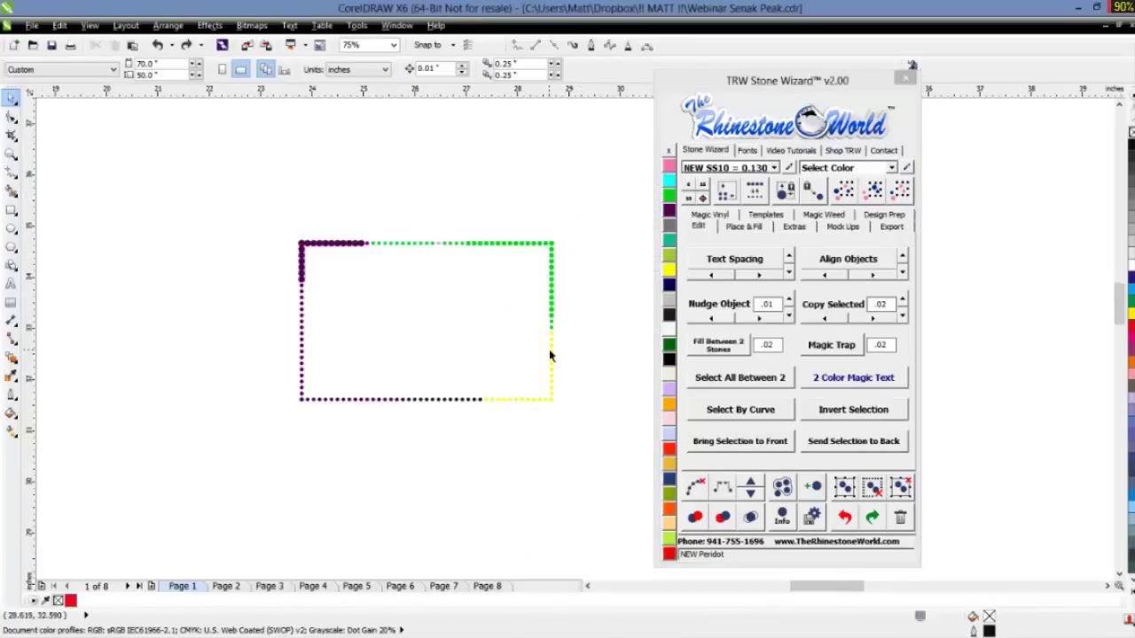
- Select all stones matching a green stone's color regardless of size, move them out of the rectangle, and undo the move
{"action": "left_click", "coordinate": [552, 304]}
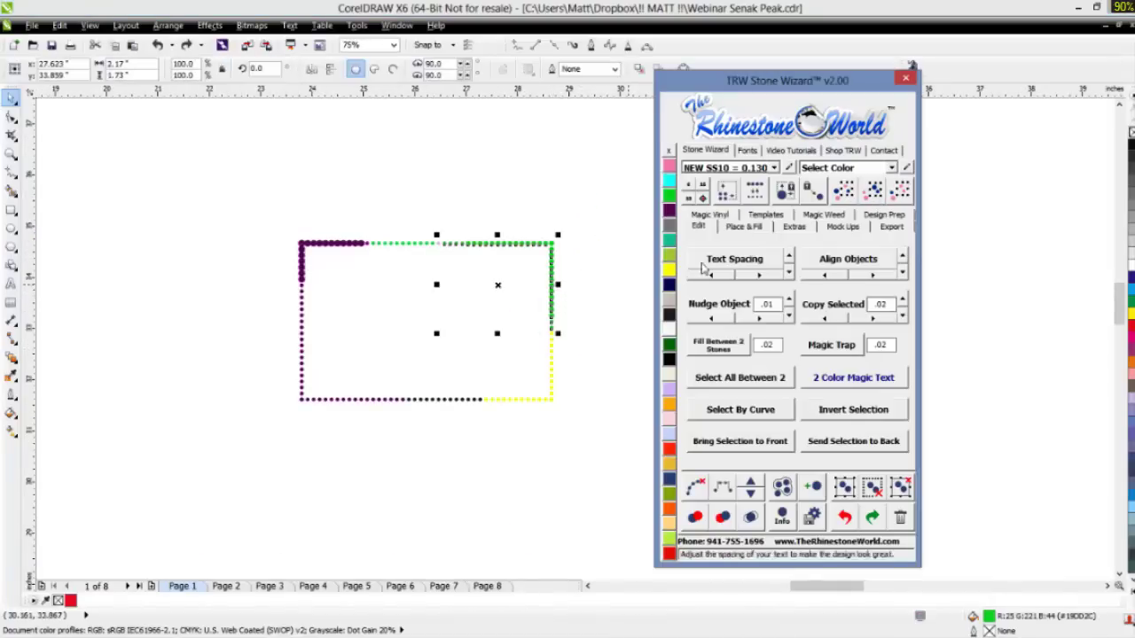
{"action": "left_click_drag", "start_coordinate": [562, 261], "coordinate": [573, 236]}
{"action": "scroll", "coordinate": [573, 237], "scroll_direction": "up", "scroll_amount": 2}
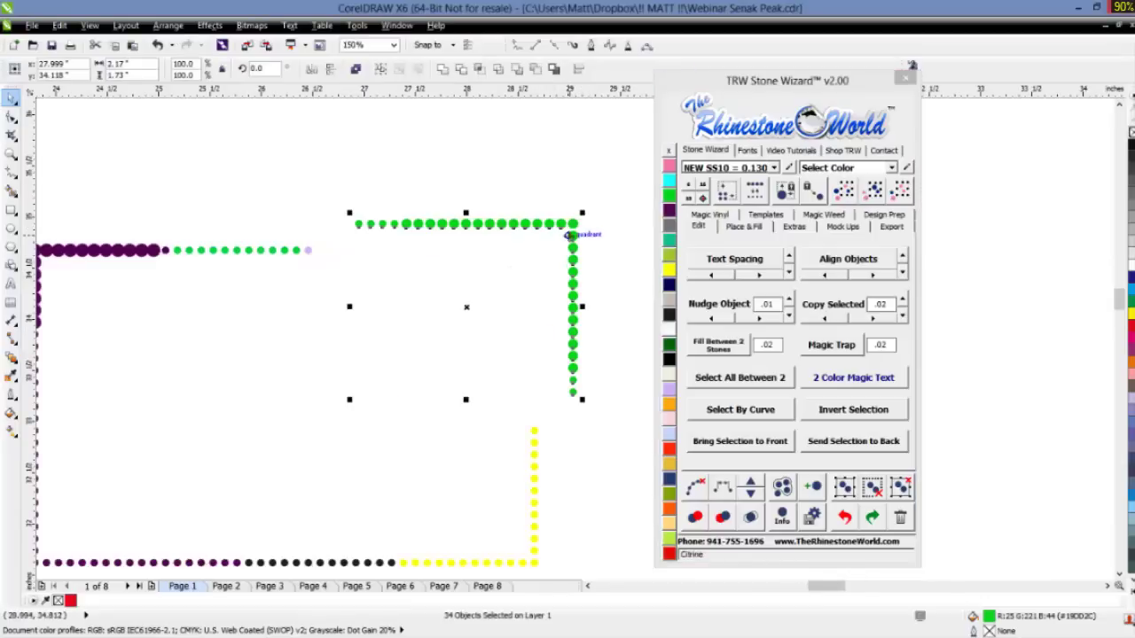
{"action": "left_click", "coordinate": [270, 252]}
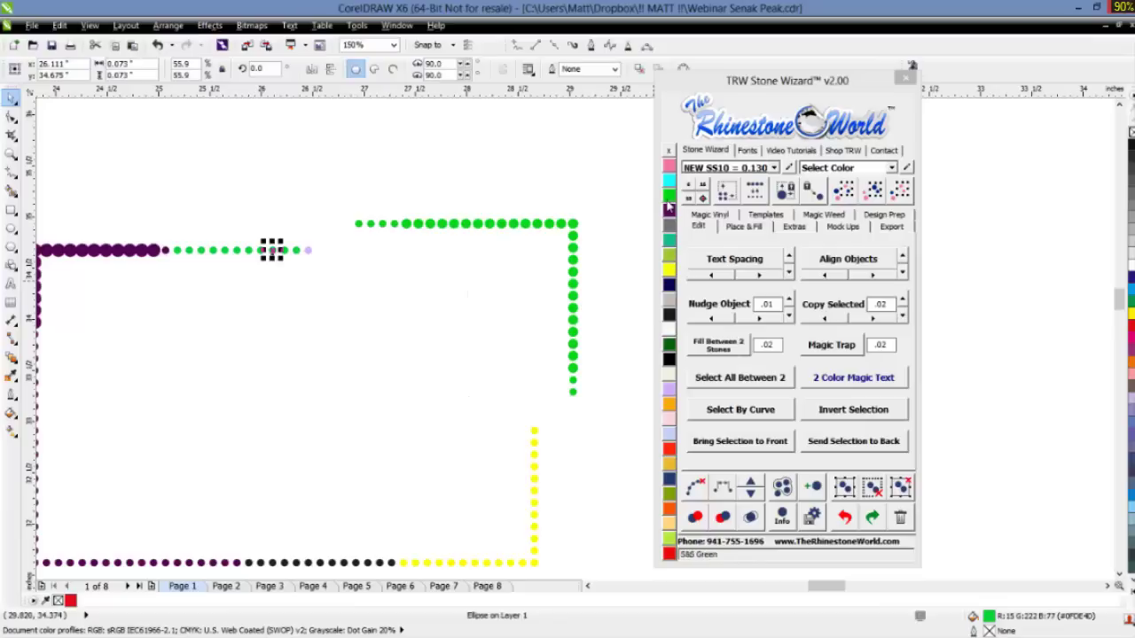
{"action": "key", "text": "ctrl+z"}
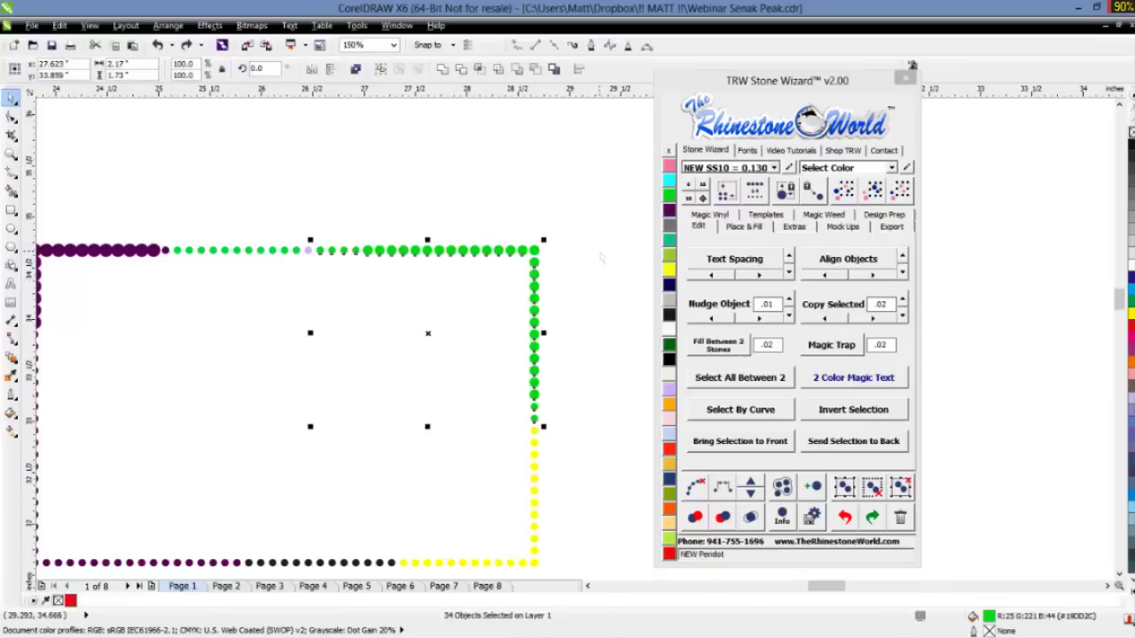
- Select all stones matching a large green stone in both size and color, move them out, and undo the move
{"action": "left_click", "coordinate": [535, 286]}
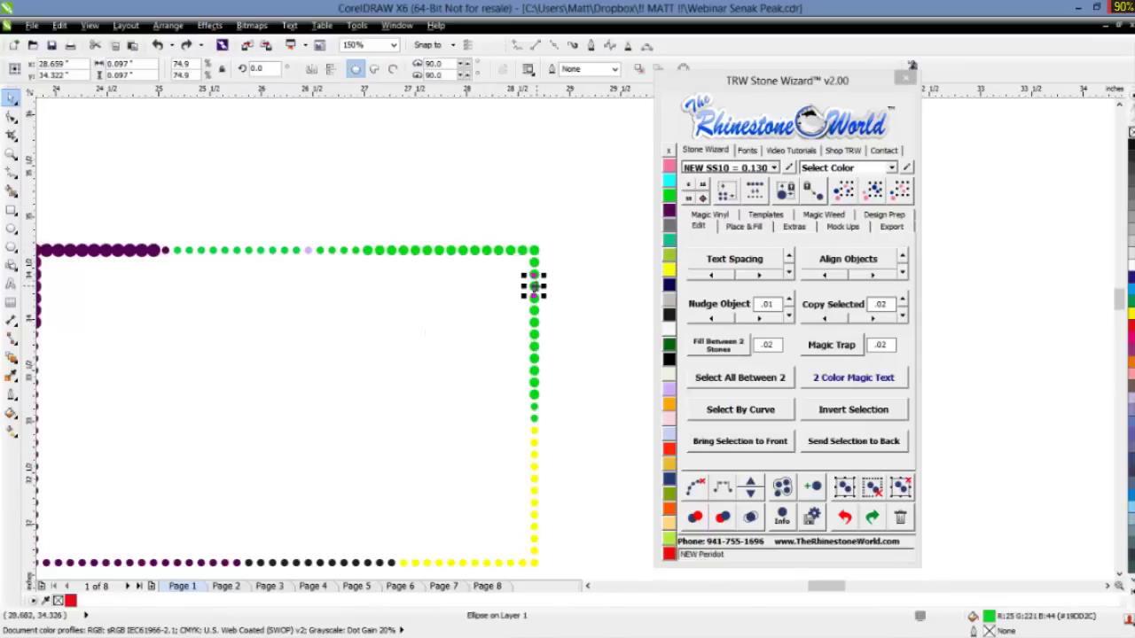
{"action": "left_click", "coordinate": [901, 194]}
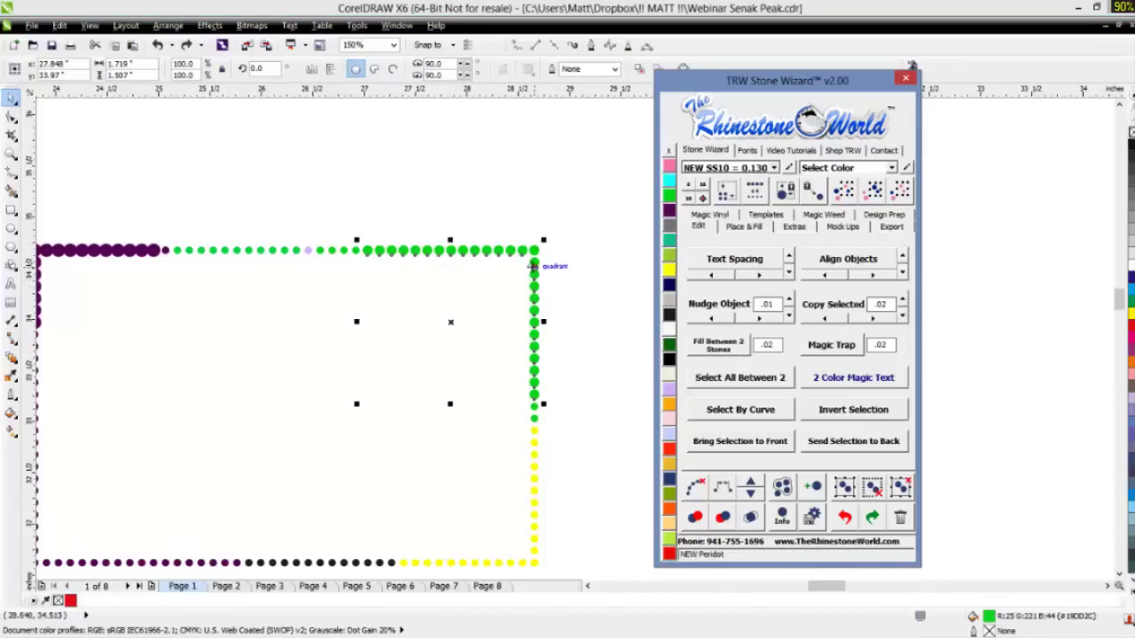
{"action": "left_click_drag", "start_coordinate": [532, 266], "coordinate": [583, 198]}
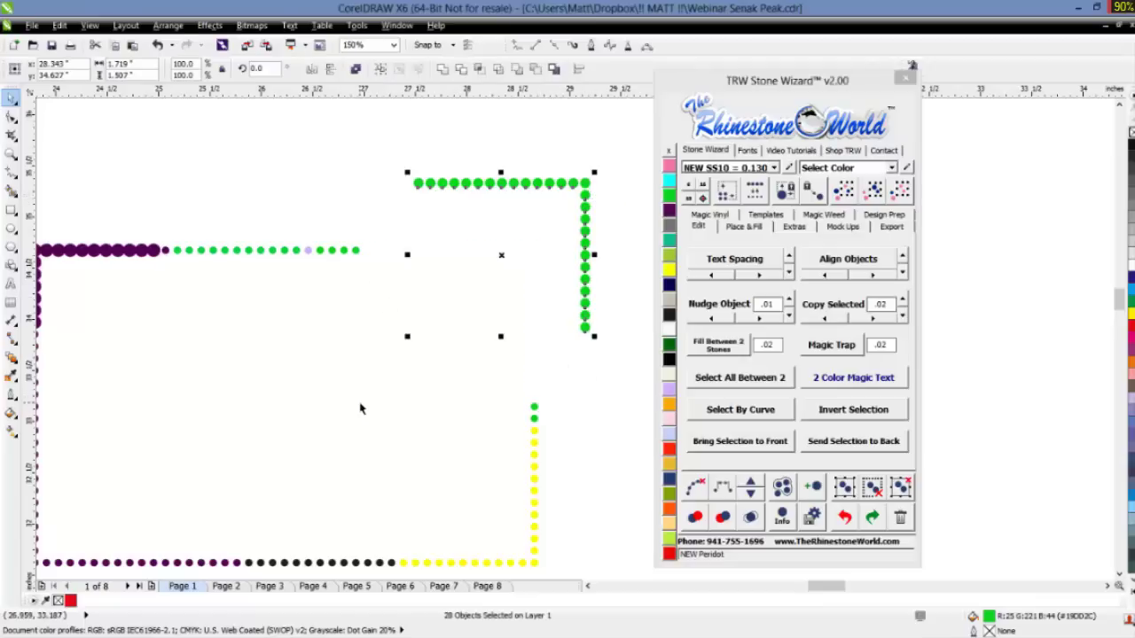
{"action": "key", "text": "ctrl+z"}
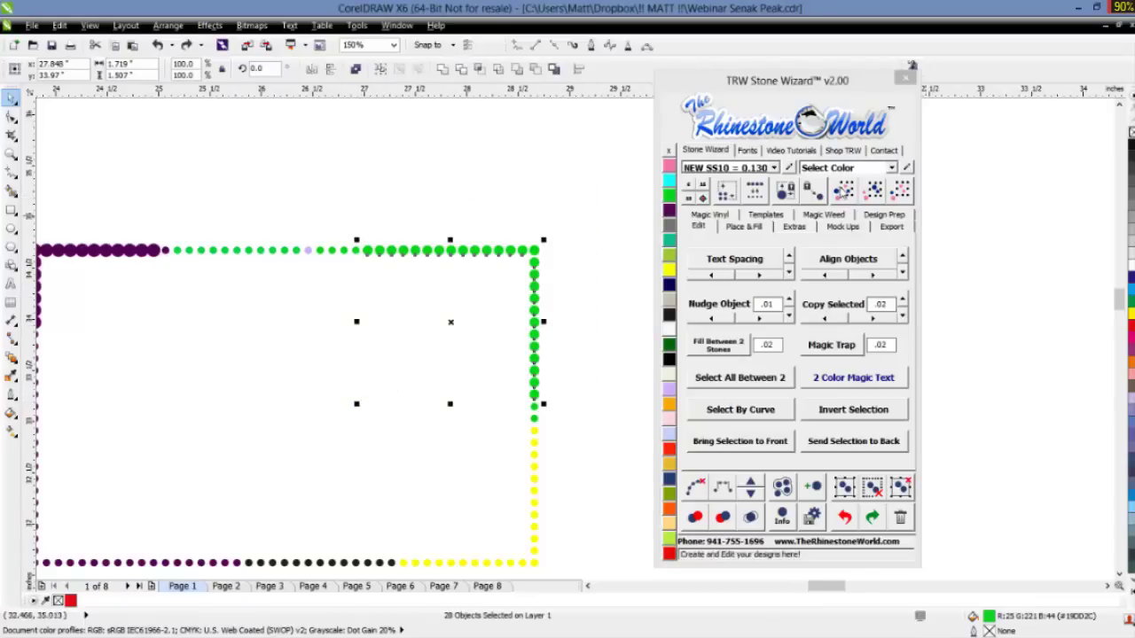
{"action": "left_click", "coordinate": [568, 259]}
{"action": "scroll", "coordinate": [569, 258], "scroll_direction": "down", "scroll_amount": 1}
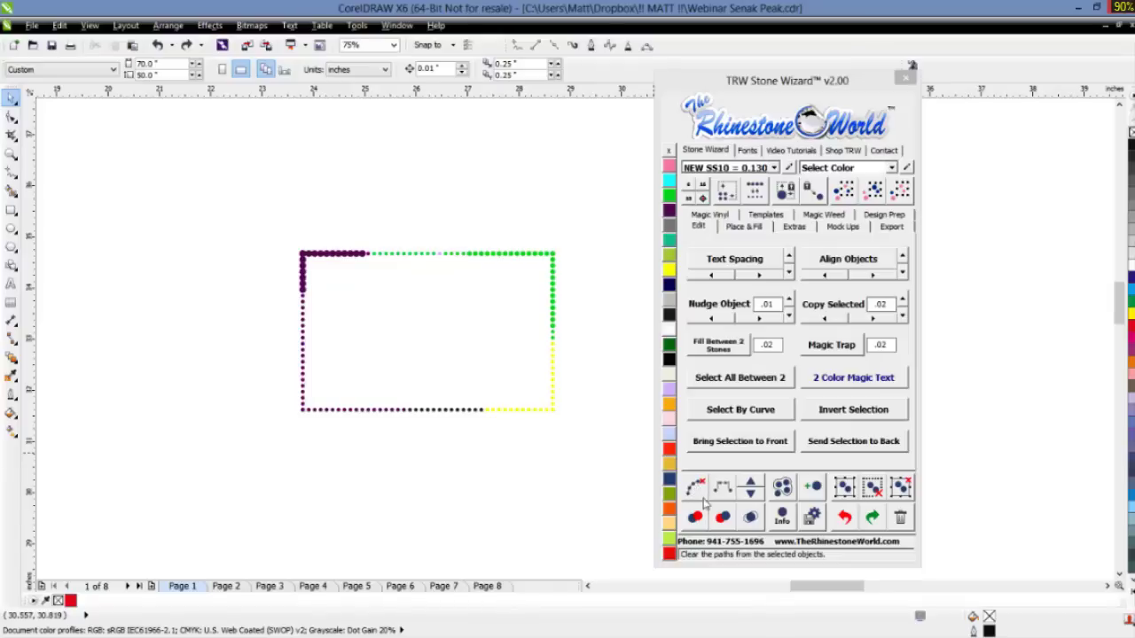
- Clear the paths from the whole stone rectangle, and delete the rectangle
{"action": "left_click_drag", "start_coordinate": [594, 208], "coordinate": [254, 433]}
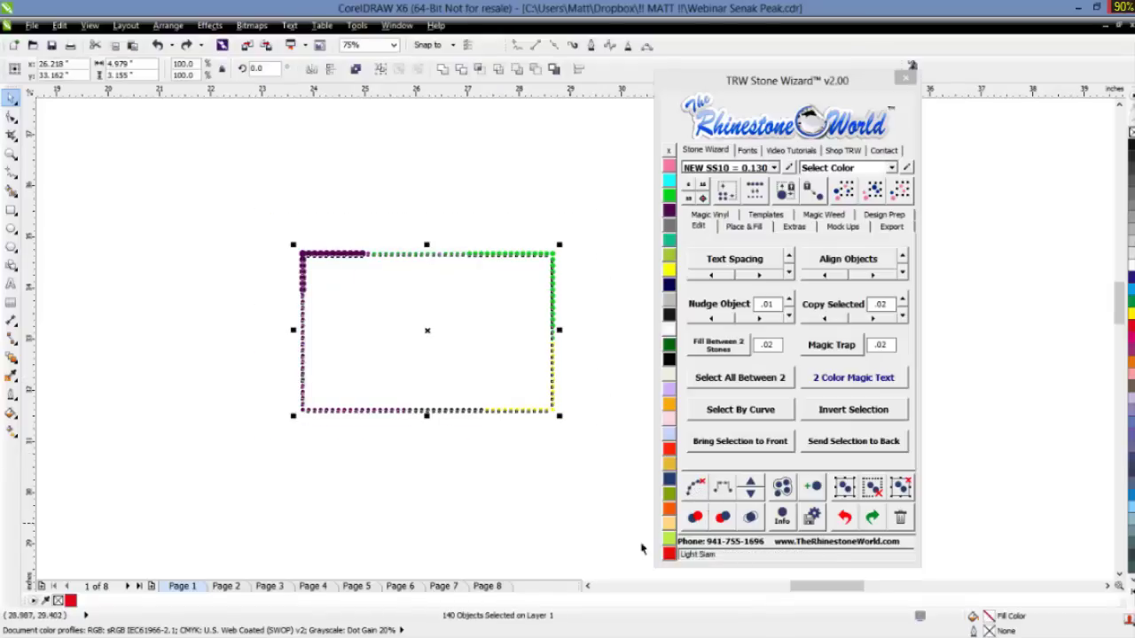
{"action": "left_click", "coordinate": [698, 490]}
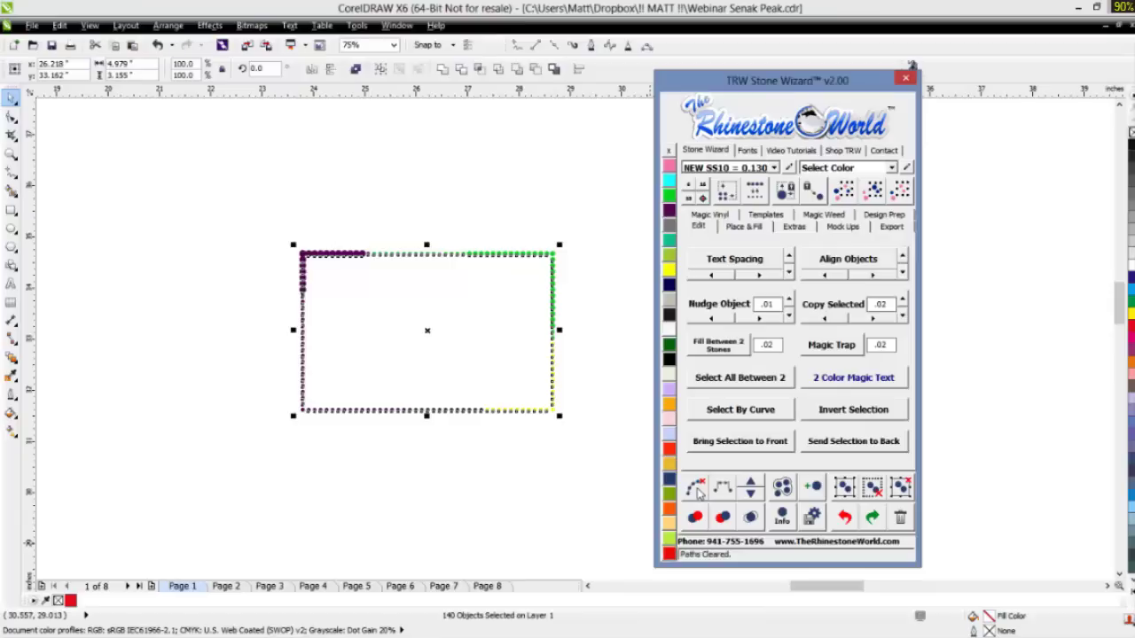
{"action": "left_click", "coordinate": [621, 444]}
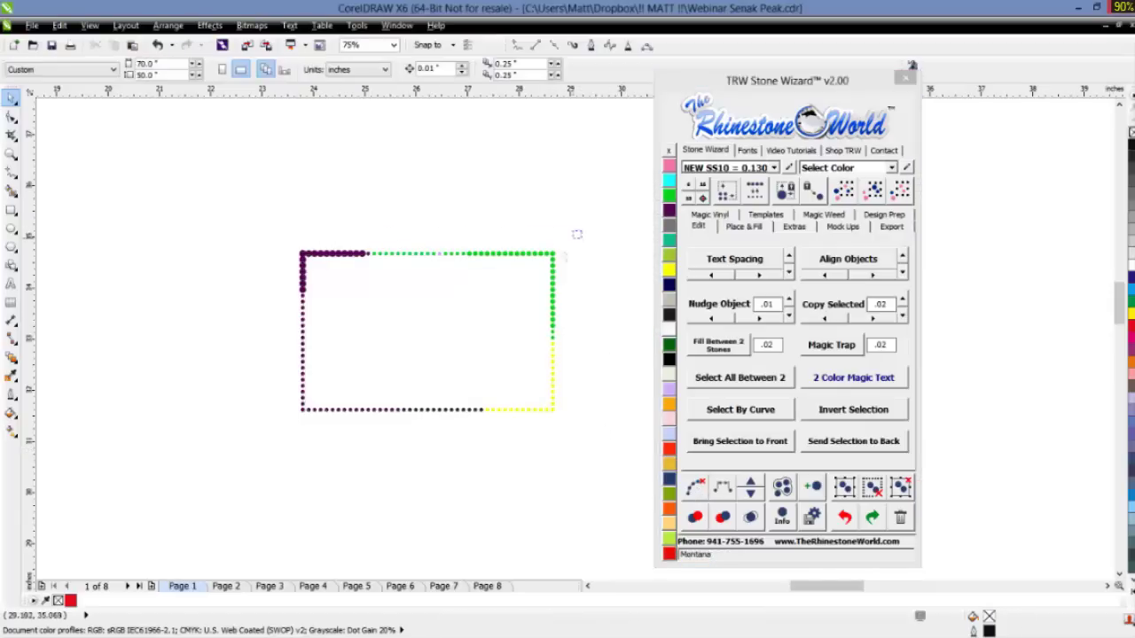
{"action": "left_click_drag", "start_coordinate": [578, 233], "coordinate": [291, 446]}
{"action": "key", "text": "Delete"}
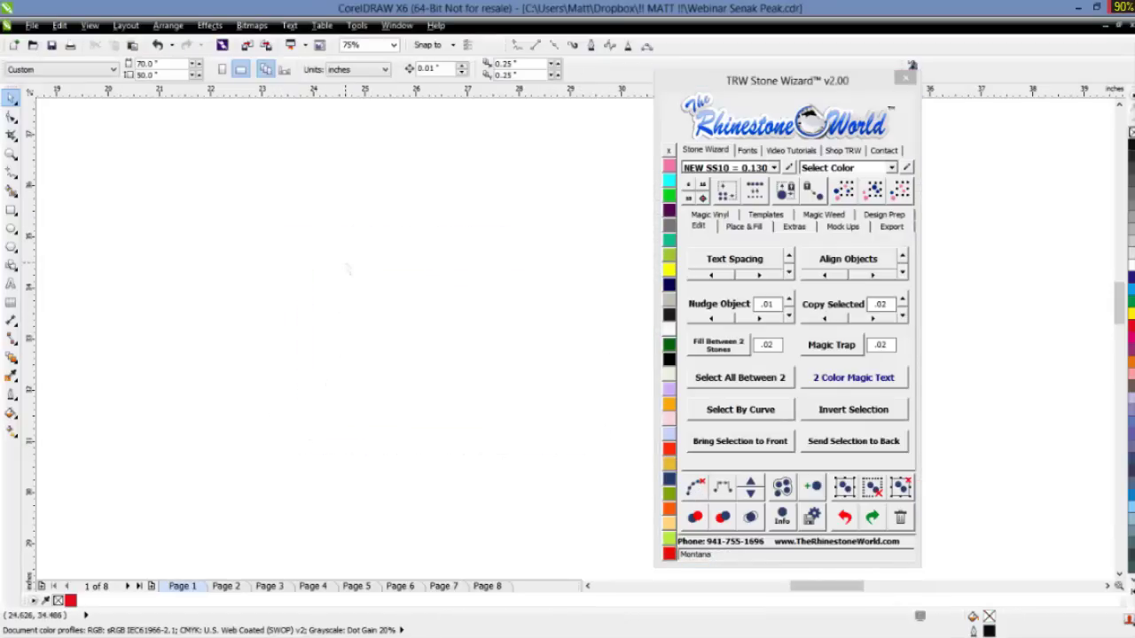
- Draw a freehand curve about 3.32 × 0.51 inches and add Amethyst NEW SS10 = 0.130" stones along it with 0.02 spacing
{"action": "left_click_drag", "start_coordinate": [239, 324], "coordinate": [412, 308]}
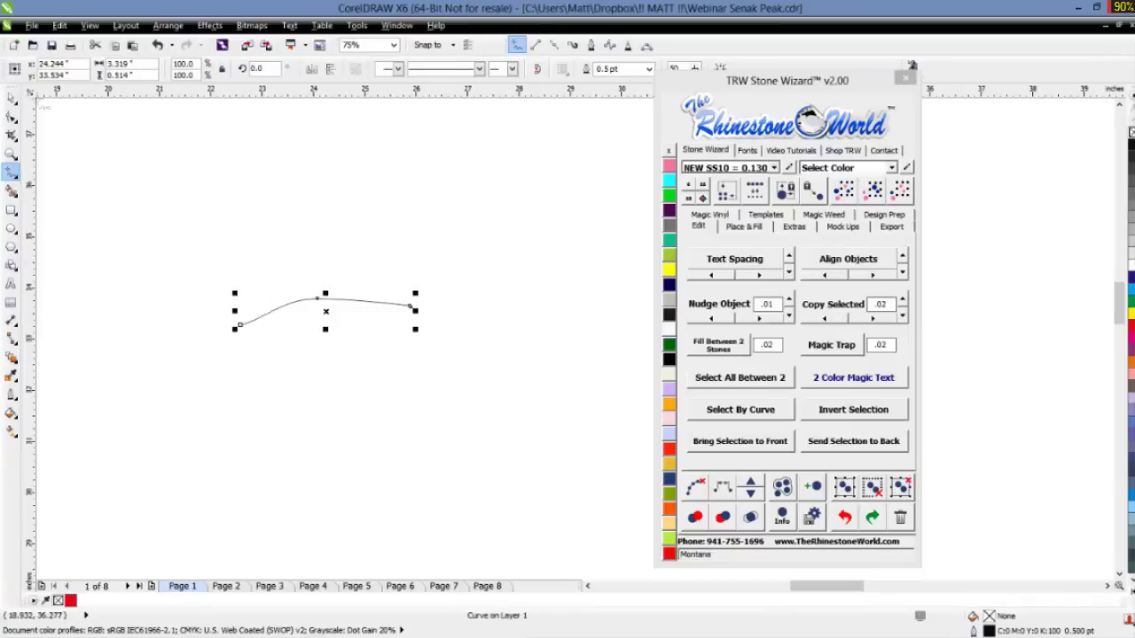
{"action": "left_click", "coordinate": [11, 98]}
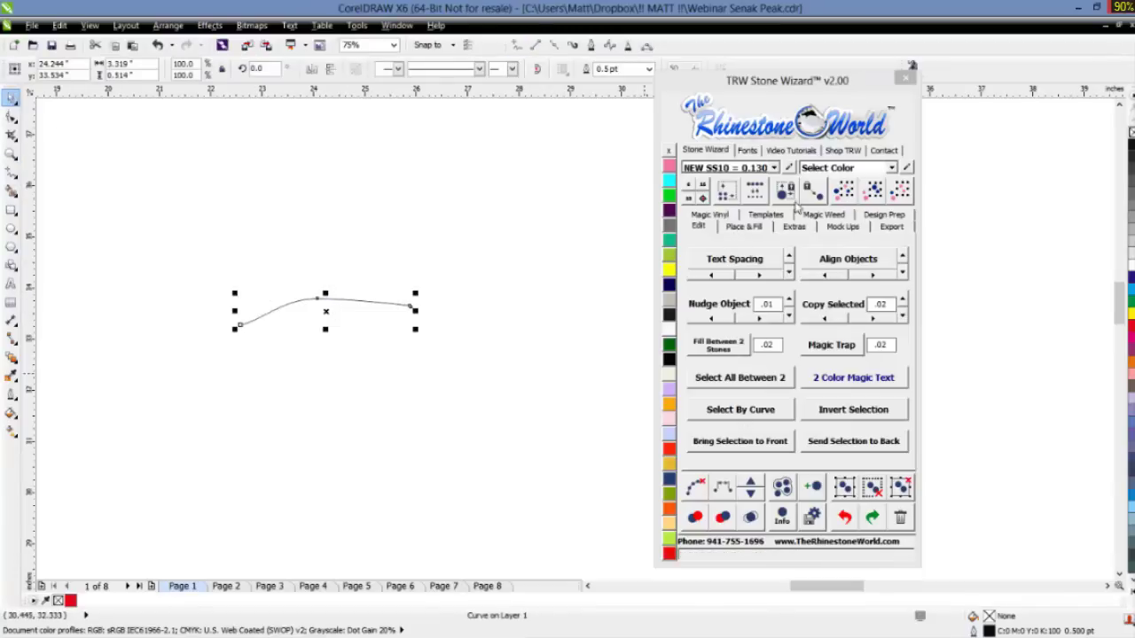
{"action": "left_click", "coordinate": [665, 211]}
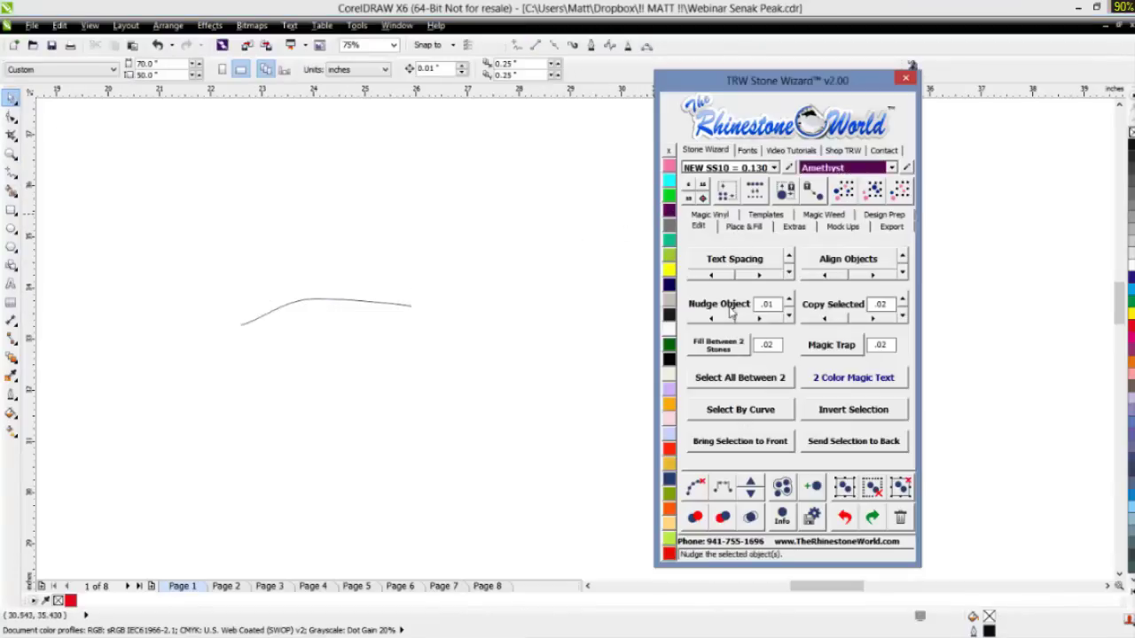
{"action": "left_click", "coordinate": [745, 227]}
{"action": "left_click", "coordinate": [778, 339]}
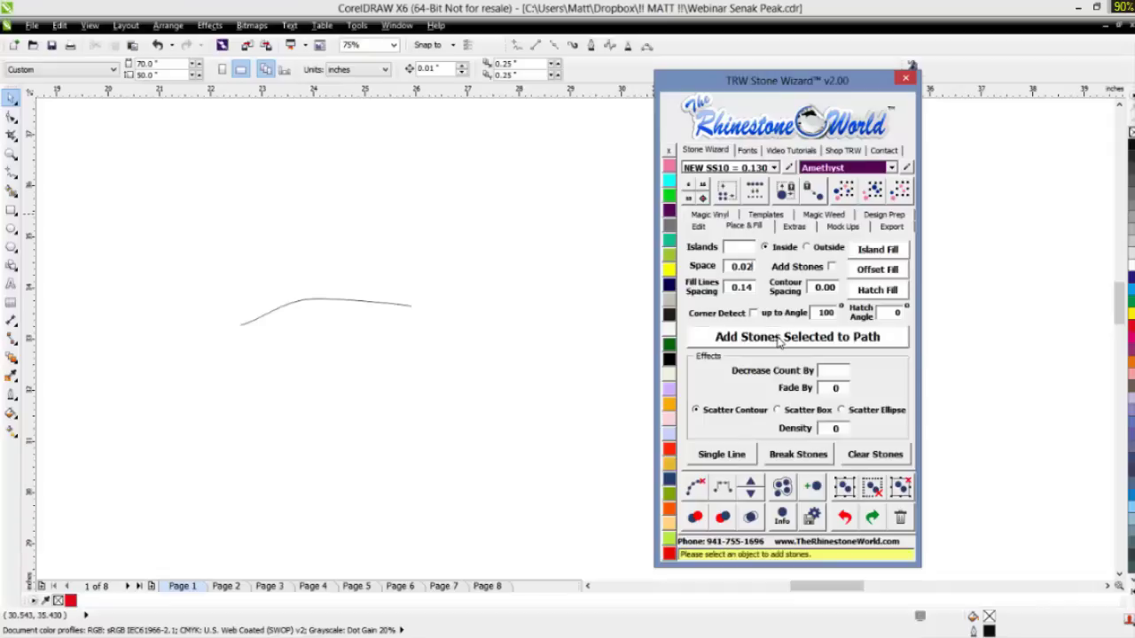
{"action": "left_click", "coordinate": [376, 305]}
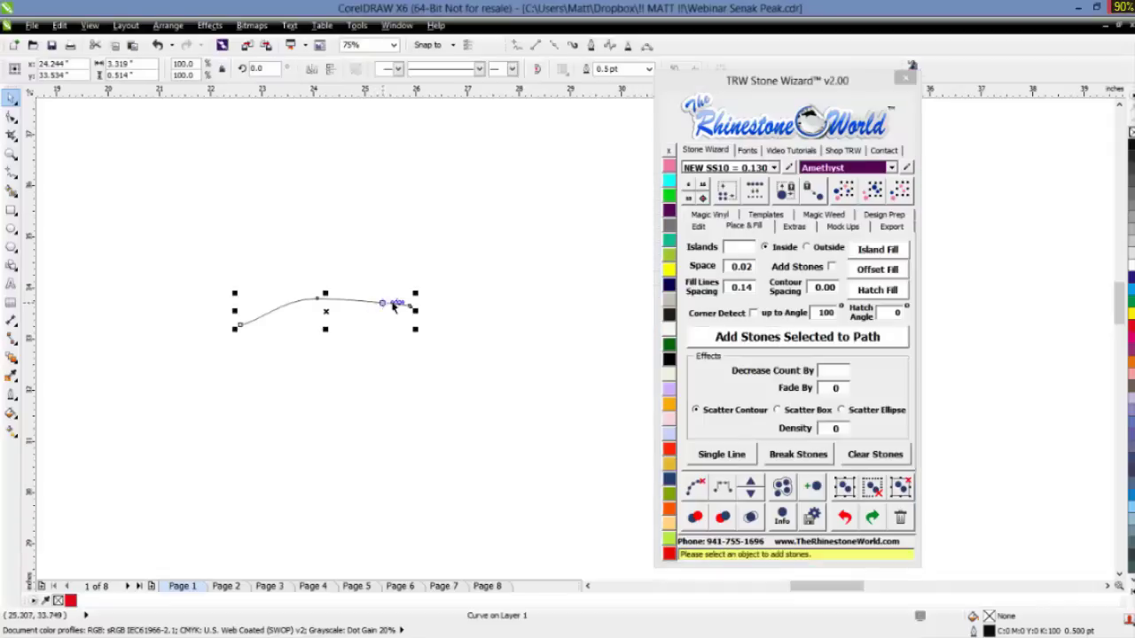
{"action": "left_click", "coordinate": [727, 346]}
{"action": "left_click", "coordinate": [476, 298]}
{"action": "left_click_drag", "start_coordinate": [482, 254], "coordinate": [198, 393]}
{"action": "left_click", "coordinate": [494, 393]}
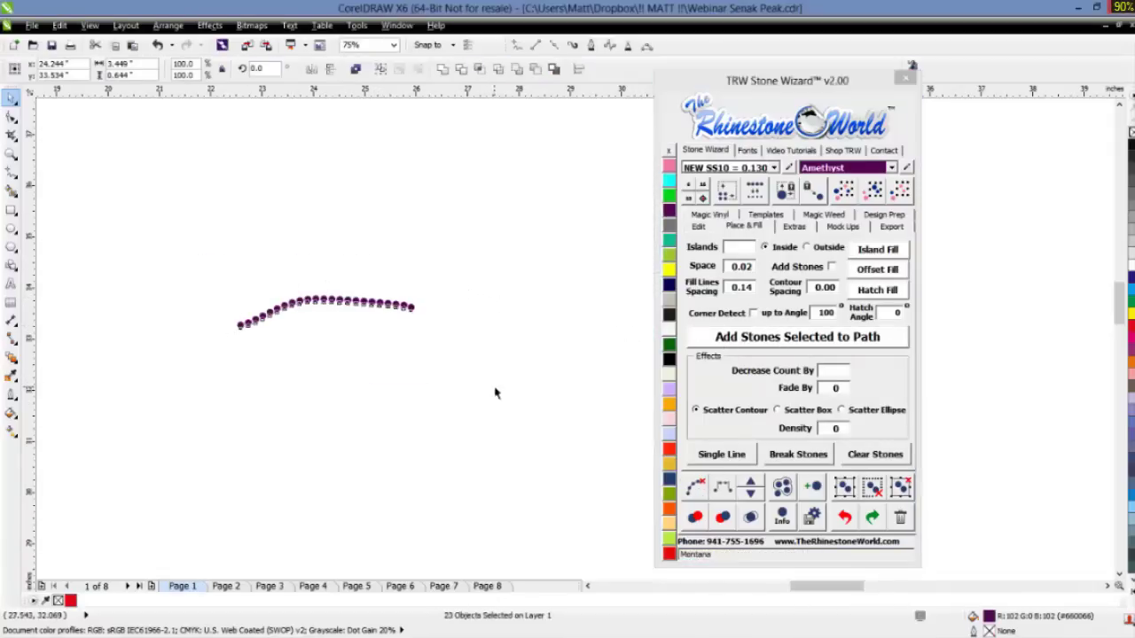
- Inspect the curved line of Amethyst stones up close, and delete the whole line
{"action": "scroll", "coordinate": [358, 297], "scroll_direction": "up", "scroll_amount": 2}
{"action": "scroll", "coordinate": [358, 298], "scroll_direction": "up", "scroll_amount": 1}
{"action": "scroll", "coordinate": [381, 322], "scroll_direction": "down", "scroll_amount": 1}
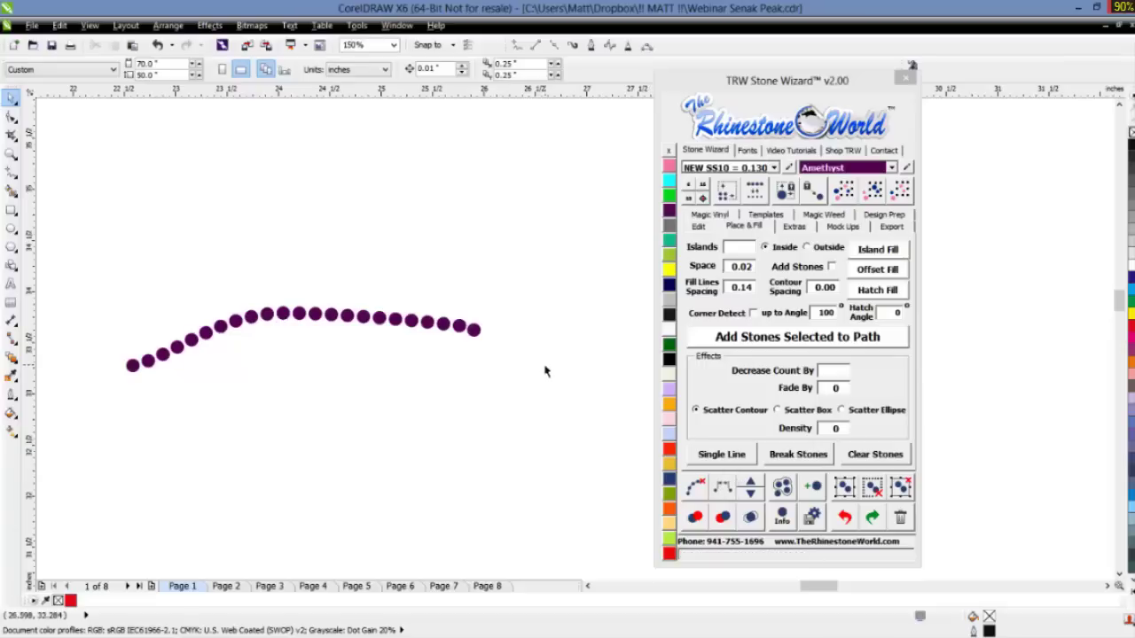
{"action": "scroll", "coordinate": [542, 371], "scroll_direction": "down", "scroll_amount": 2}
{"action": "left_click_drag", "start_coordinate": [555, 302], "coordinate": [267, 408]}
{"action": "key", "text": "Delete"}
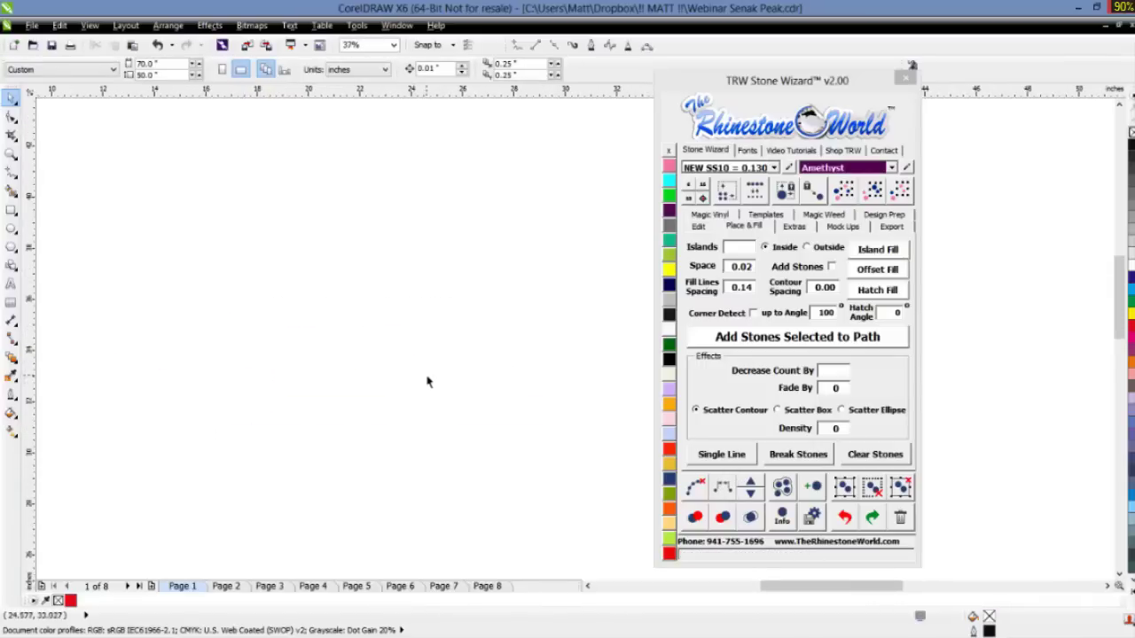
{"action": "scroll", "coordinate": [430, 381], "scroll_direction": "down", "scroll_amount": 8}
{"action": "scroll", "coordinate": [532, 448], "scroll_direction": "up", "scroll_amount": 4}
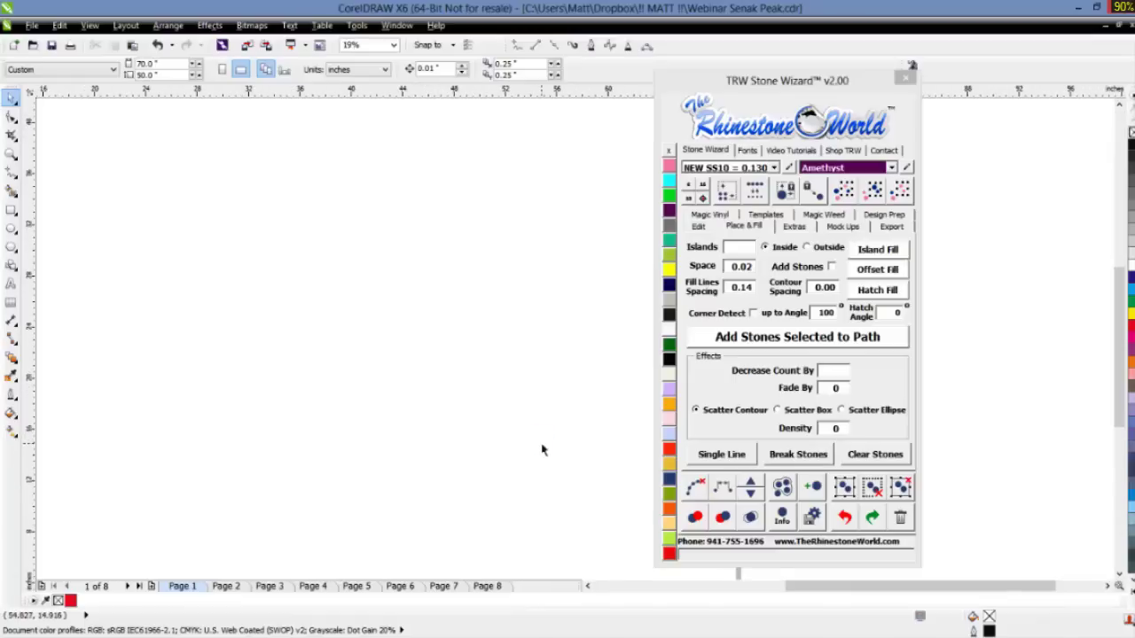
{"action": "scroll", "coordinate": [479, 312], "scroll_direction": "down", "scroll_amount": 2}
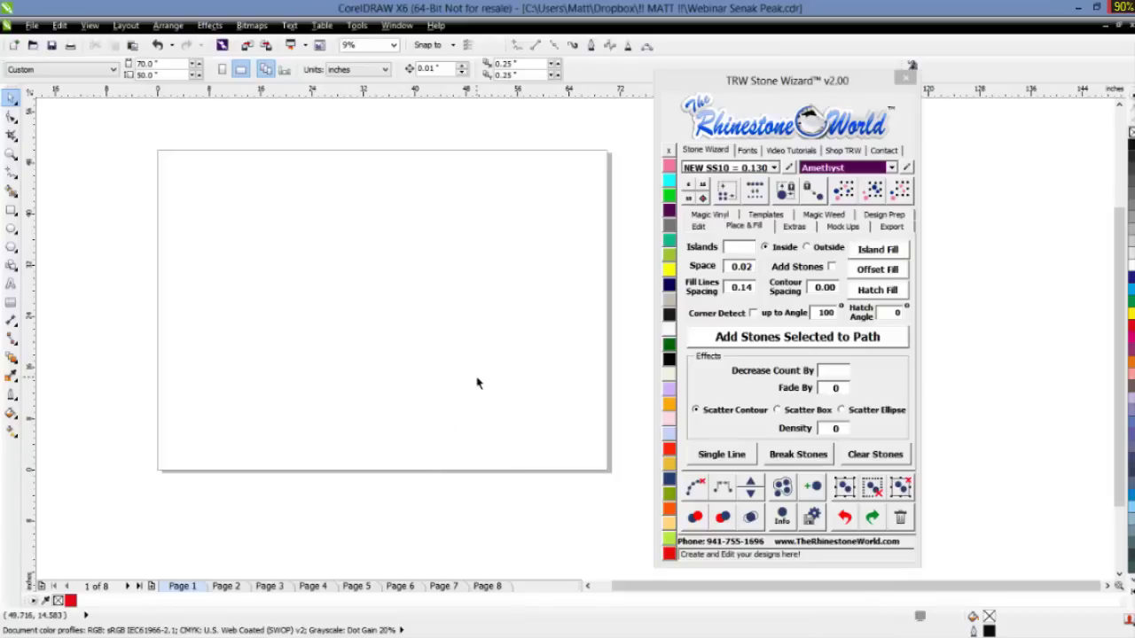
{"action": "scroll", "coordinate": [477, 383], "scroll_direction": "down", "scroll_amount": 1}
{"action": "scroll", "coordinate": [465, 336], "scroll_direction": "up", "scroll_amount": 1}
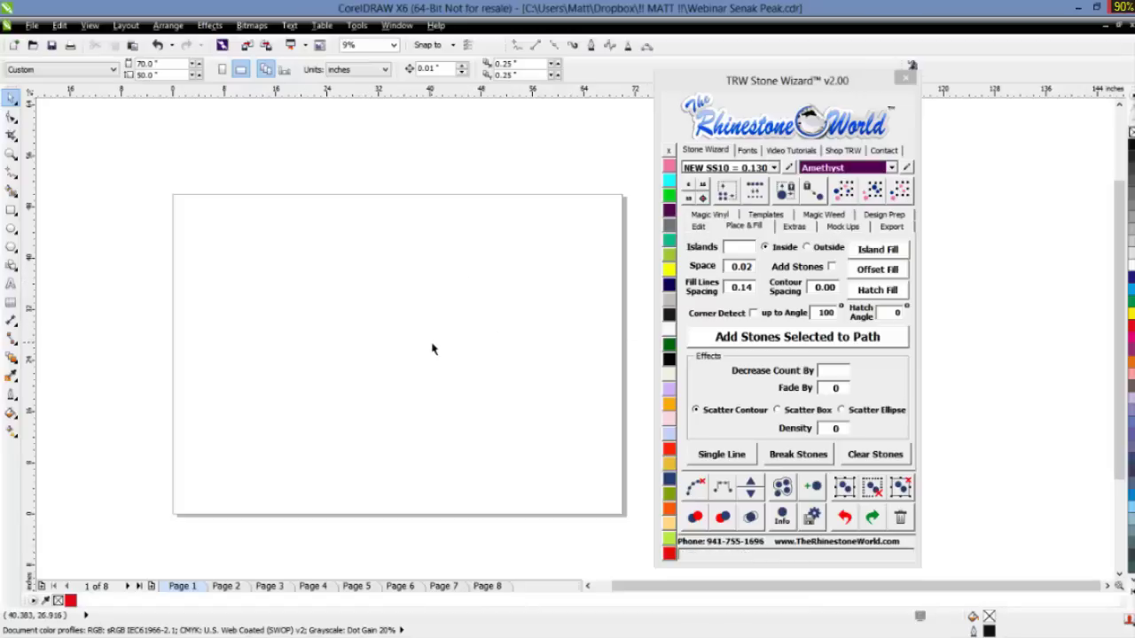
- Show the Stone Wizard's Edit tools, and go to the blank page 2 of the document
{"action": "left_click", "coordinate": [701, 228]}
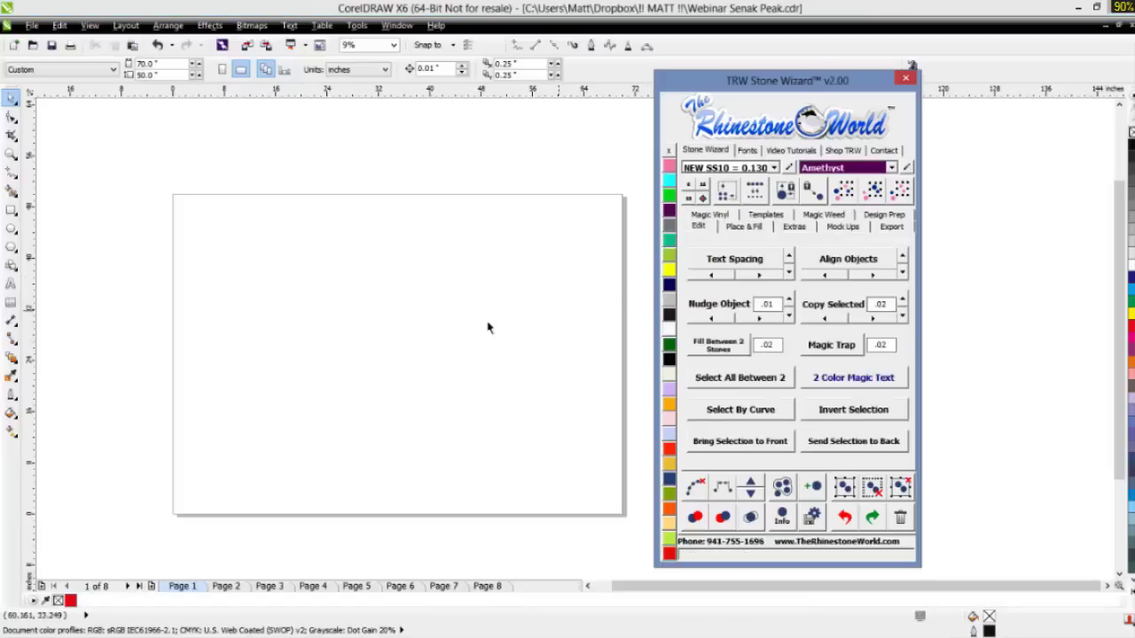
{"action": "left_click", "coordinate": [228, 589]}
{"action": "left_click", "coordinate": [270, 589]}
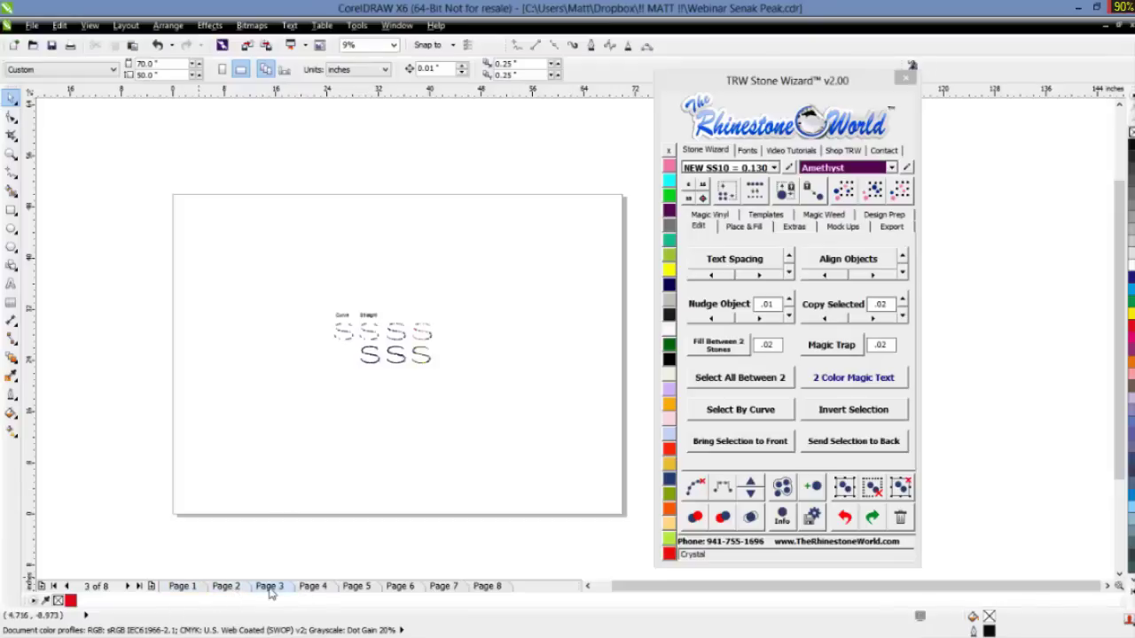
{"action": "left_click", "coordinate": [230, 590]}
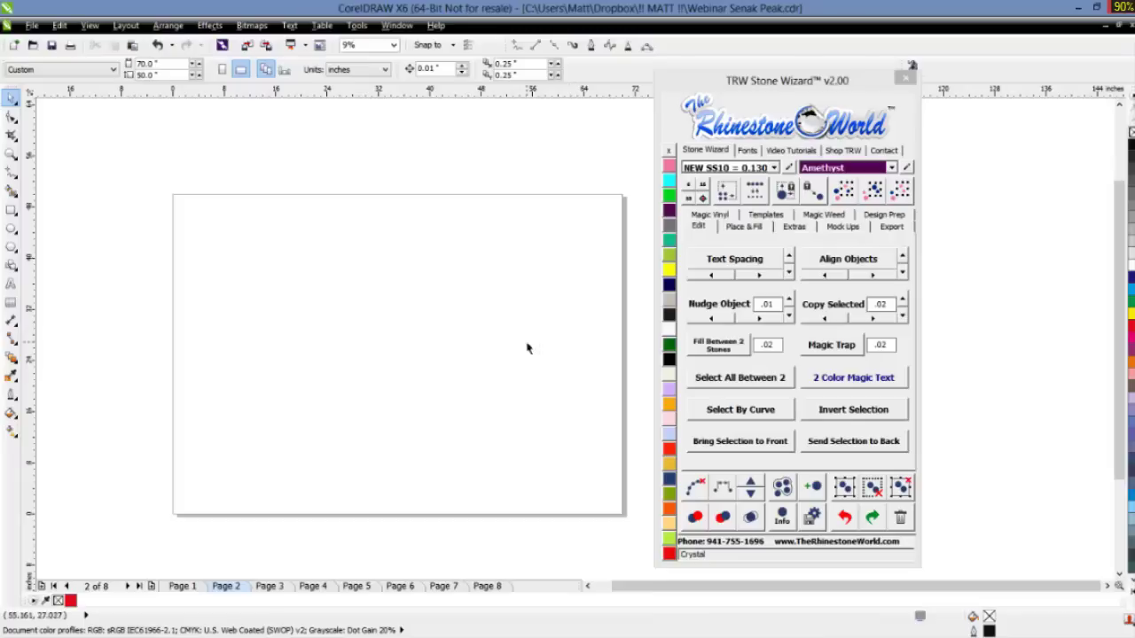
{"action": "scroll", "coordinate": [524, 349], "scroll_direction": "down", "scroll_amount": 2}
{"action": "scroll", "coordinate": [470, 351], "scroll_direction": "up", "scroll_amount": 1}
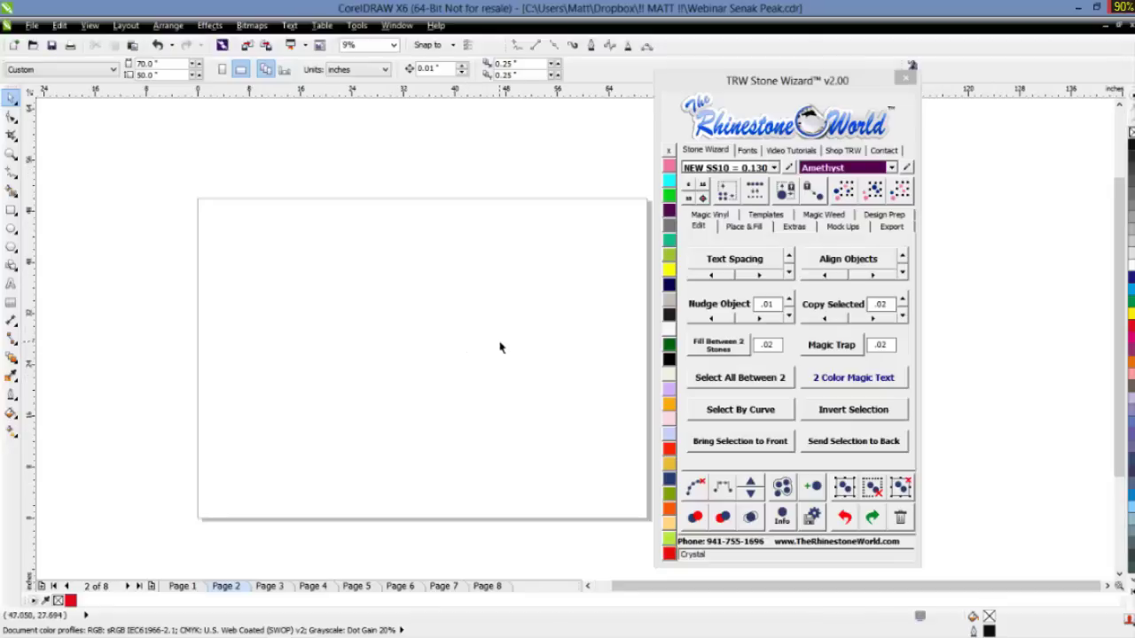
{"action": "scroll", "coordinate": [559, 351], "scroll_direction": "down", "scroll_amount": 1}
{"action": "scroll", "coordinate": [576, 347], "scroll_direction": "up", "scroll_amount": 2}
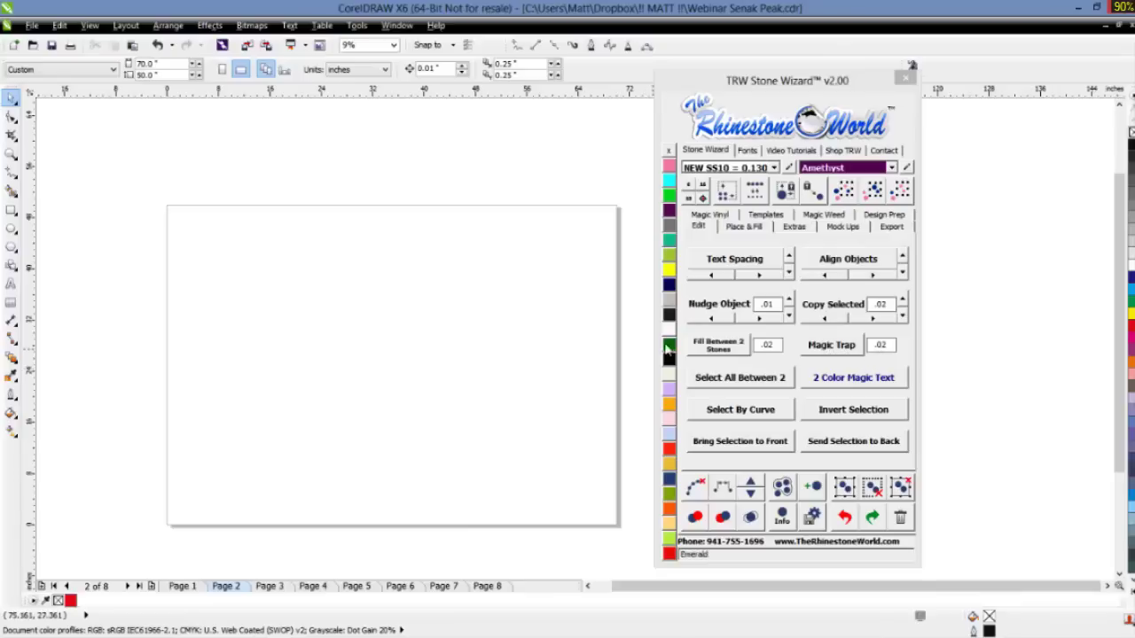
- Add the artistic text BASEBALL in Arial on page 2, and enlarge it to about 9.64 × 1.36 inches
{"action": "left_click", "coordinate": [11, 283]}
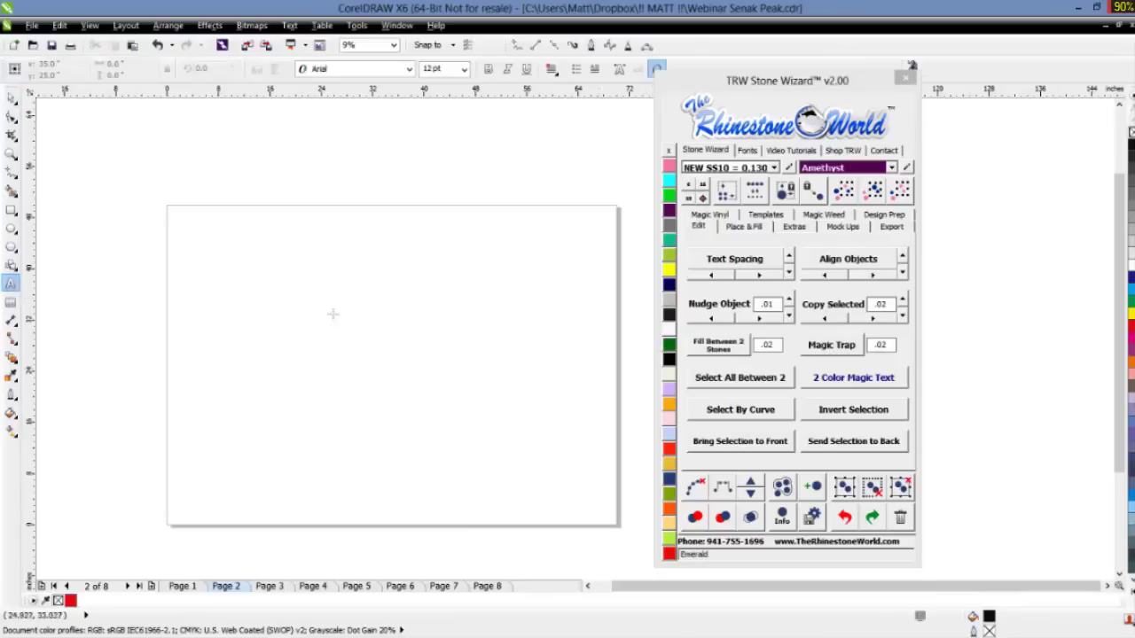
{"action": "left_click", "coordinate": [359, 326]}
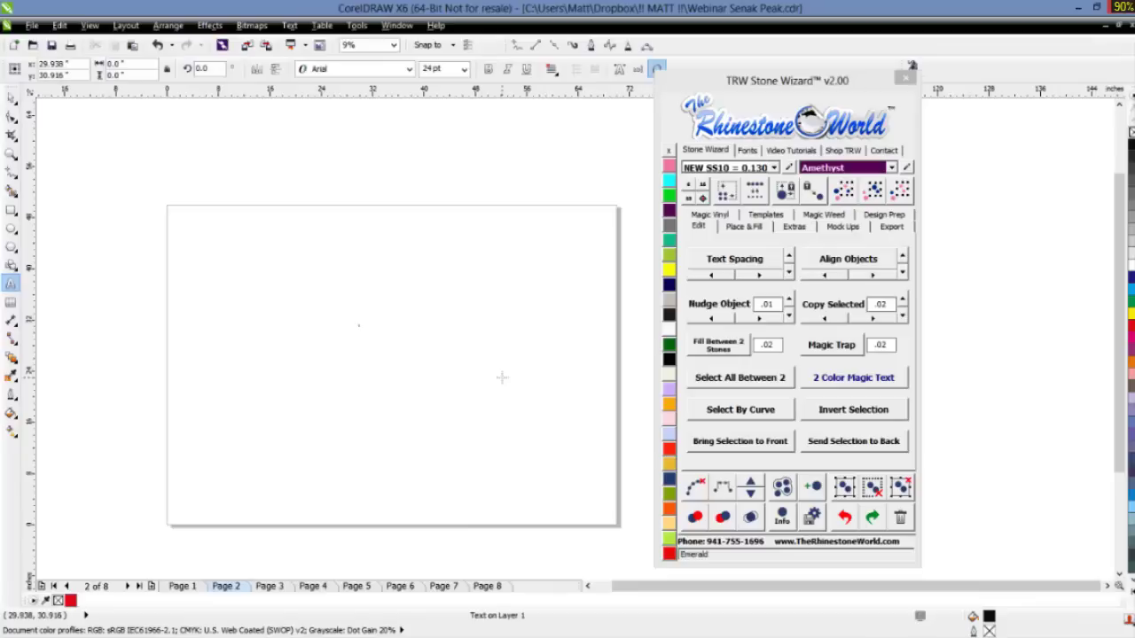
{"action": "type", "text": "S"}
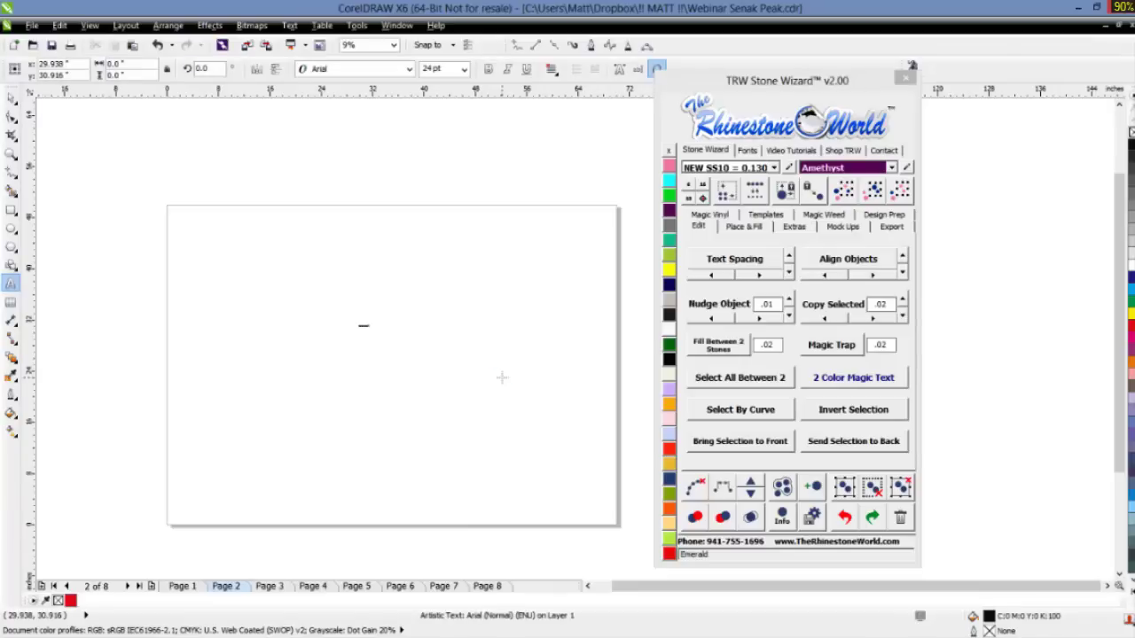
{"action": "type", "text": "enak"}
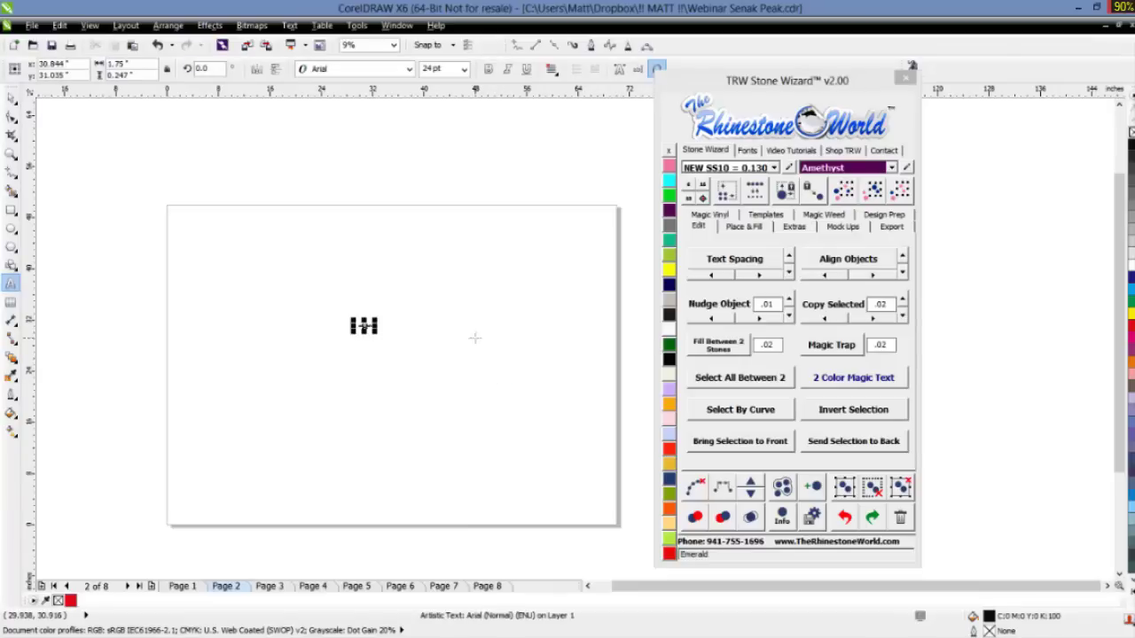
{"action": "left_click", "coordinate": [11, 98]}
{"action": "scroll", "coordinate": [344, 324], "scroll_direction": "up", "scroll_amount": 2}
{"action": "scroll", "coordinate": [344, 324], "scroll_direction": "up", "scroll_amount": 2}
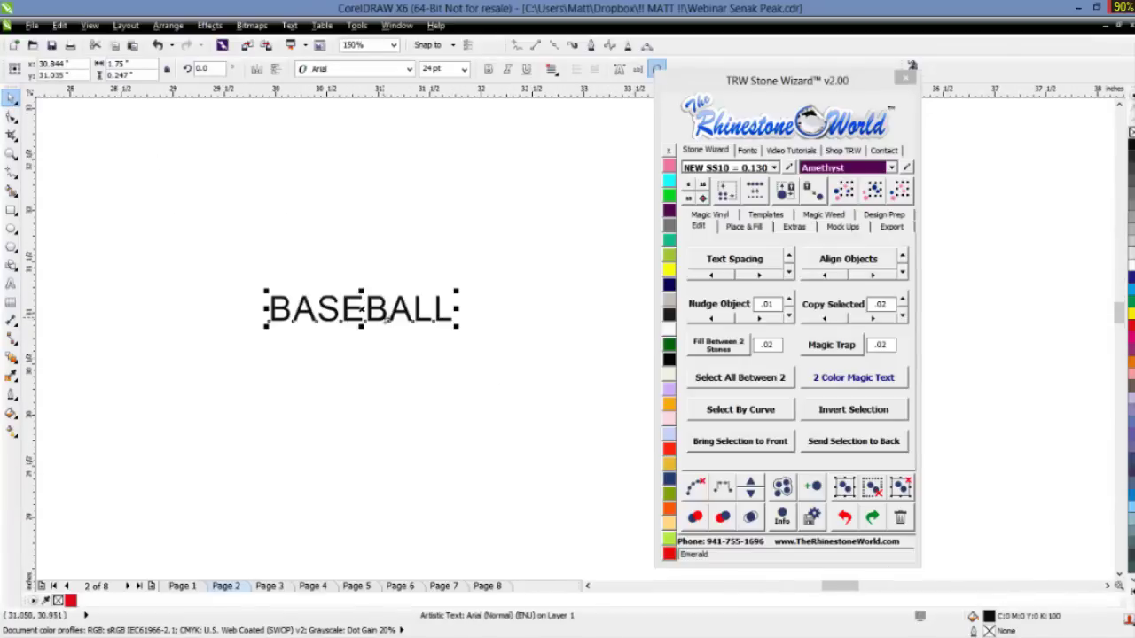
{"action": "left_click_drag", "start_coordinate": [409, 310], "coordinate": [596, 282]}
{"action": "left_click_drag", "start_coordinate": [353, 324], "coordinate": [337, 328]}
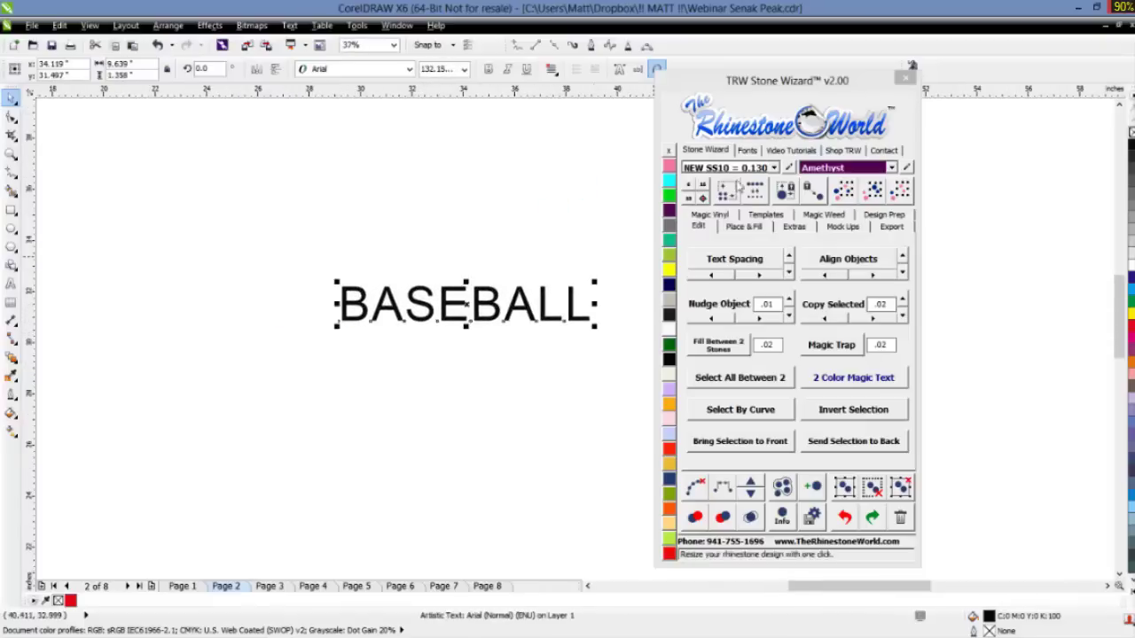
- Find the Impact font in the Stone Wizard's font list, and apply it to the BASEBALL text
{"action": "left_click", "coordinate": [751, 152]}
{"action": "left_click", "coordinate": [701, 303]}
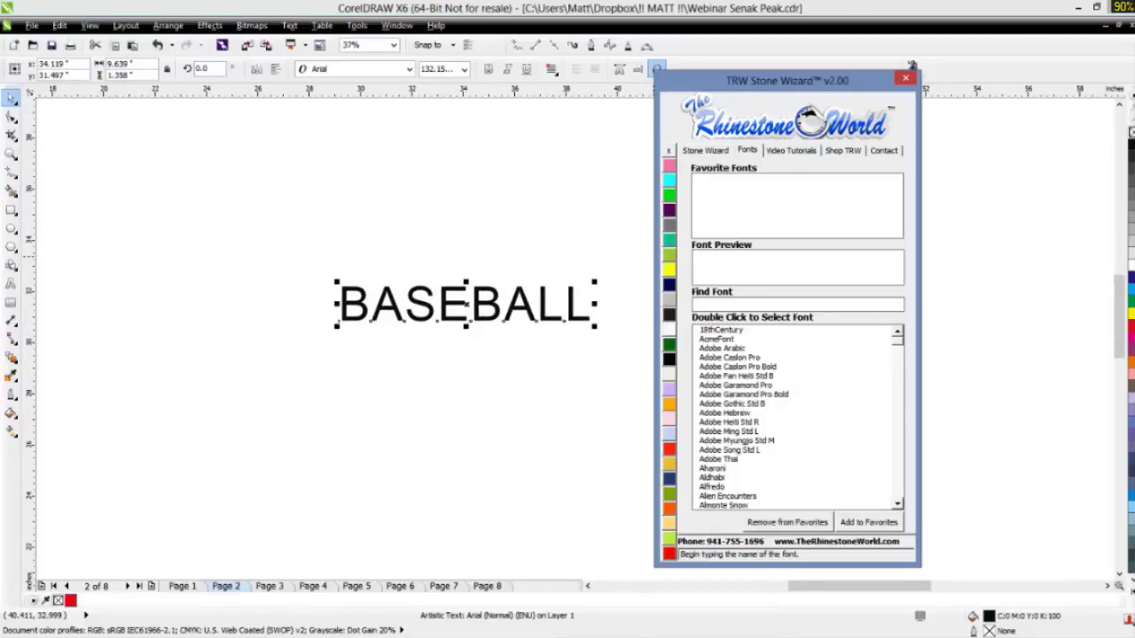
{"action": "type", "text": "IMP"}
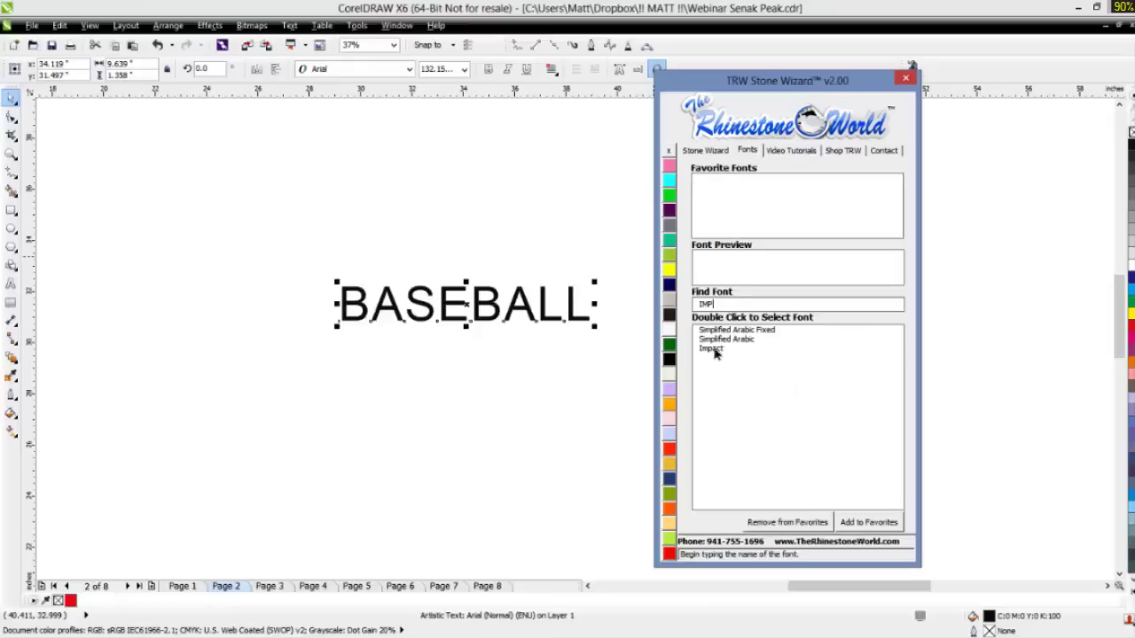
{"action": "double_click", "coordinate": [714, 350]}
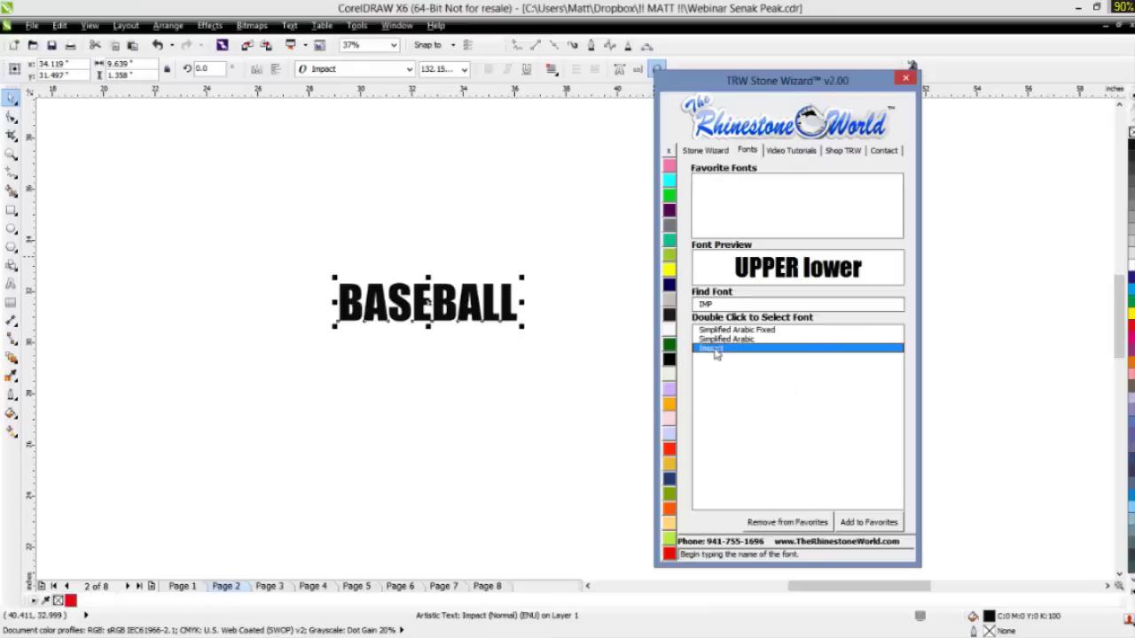
- Return to the stone tools, and enlarge the BASEBALL text to about 9.56 × 2.09 inches
{"action": "left_click", "coordinate": [691, 151]}
{"action": "left_click", "coordinate": [426, 303]}
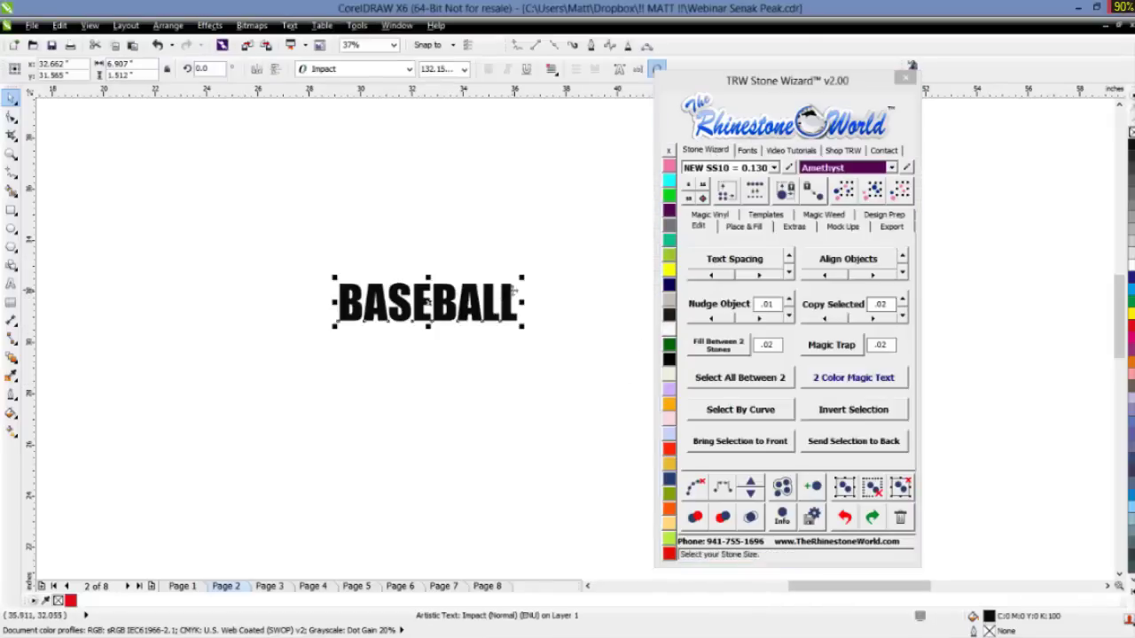
{"action": "left_click_drag", "start_coordinate": [523, 278], "coordinate": [596, 222]}
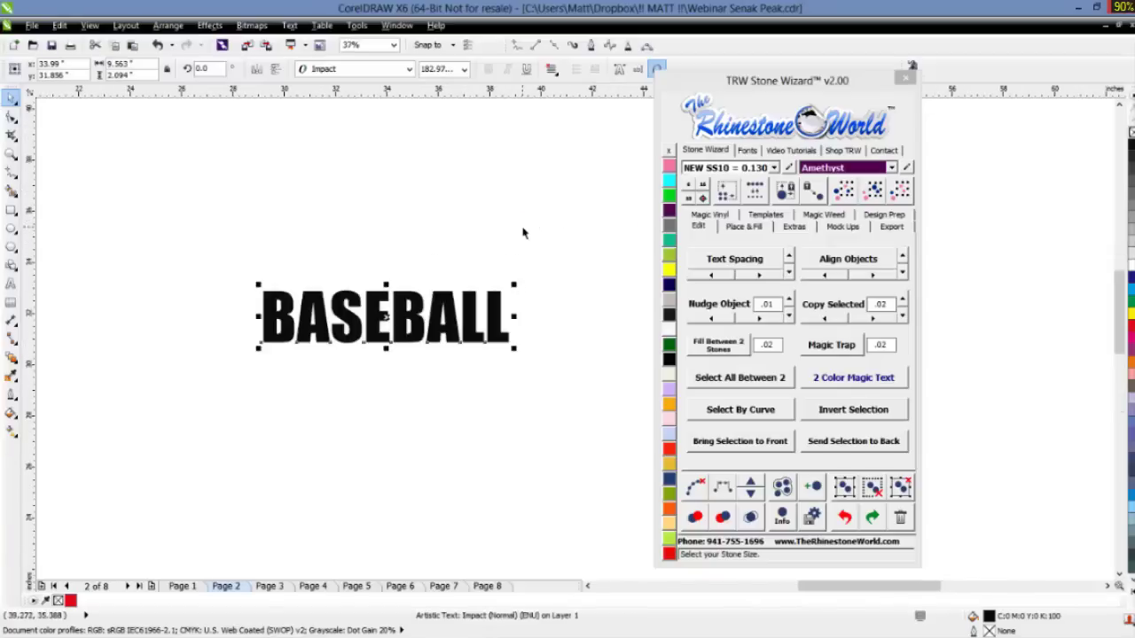
- Create one outside contour around the BASEBALL text with Island Fill, using 0.08 contour spacing
{"action": "left_click", "coordinate": [743, 228]}
{"action": "left_click", "coordinate": [743, 249]}
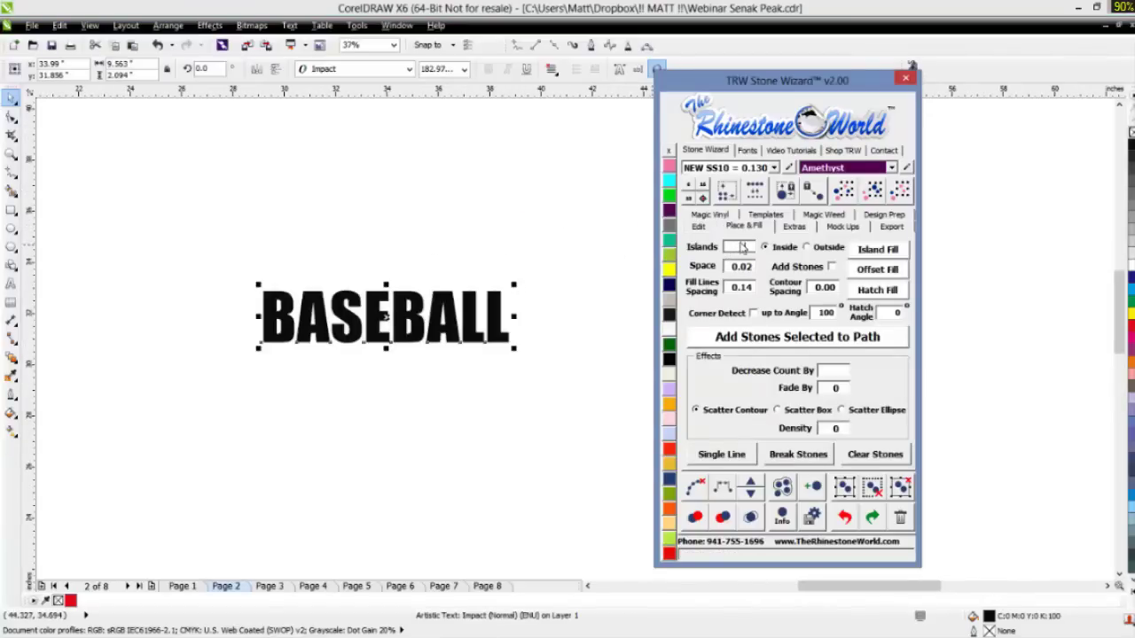
{"action": "type", "text": "1"}
{"action": "left_click", "coordinate": [807, 248]}
{"action": "left_click_drag", "start_coordinate": [836, 288], "coordinate": [829, 288]}
{"action": "type", "text": "8"}
{"action": "left_click", "coordinate": [862, 257]}
{"action": "left_click", "coordinate": [588, 324]}
{"action": "scroll", "coordinate": [485, 321], "scroll_direction": "up", "scroll_amount": 4}
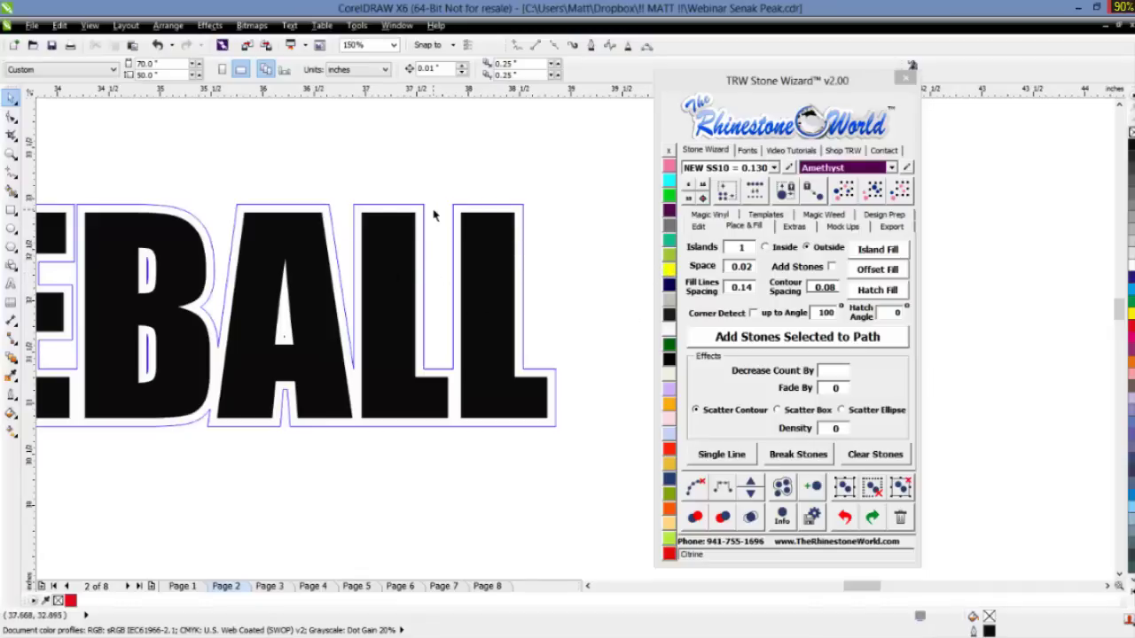
- Fill the contour with S&S Green and remove its outline, and move the Stone Wizard window clear of the lettering
{"action": "left_click", "coordinate": [528, 274]}
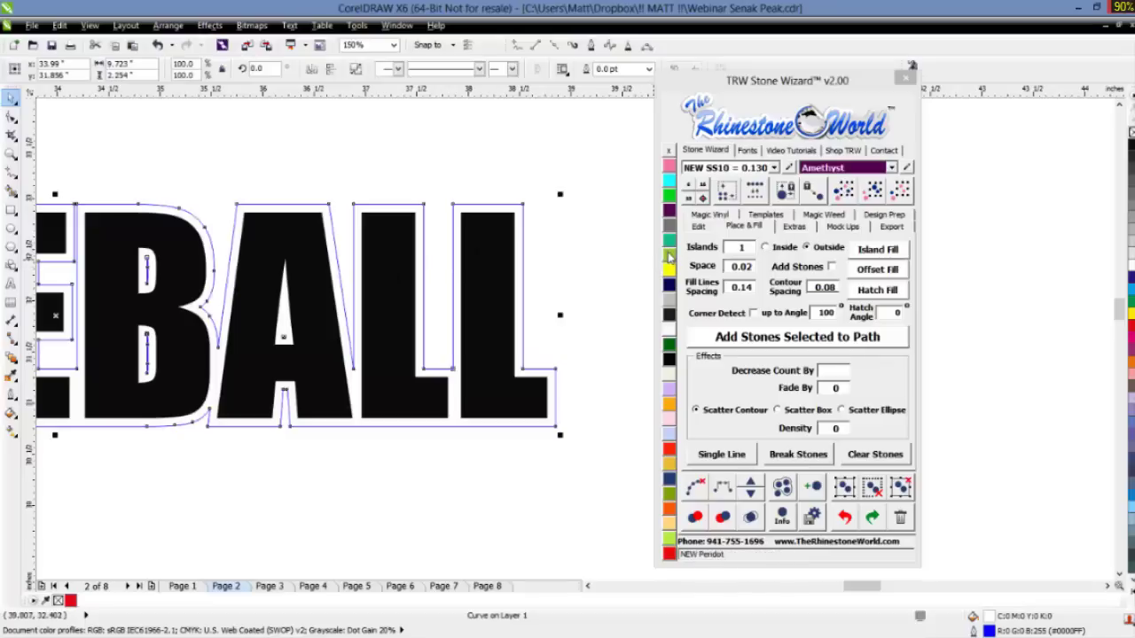
{"action": "left_click", "coordinate": [670, 196]}
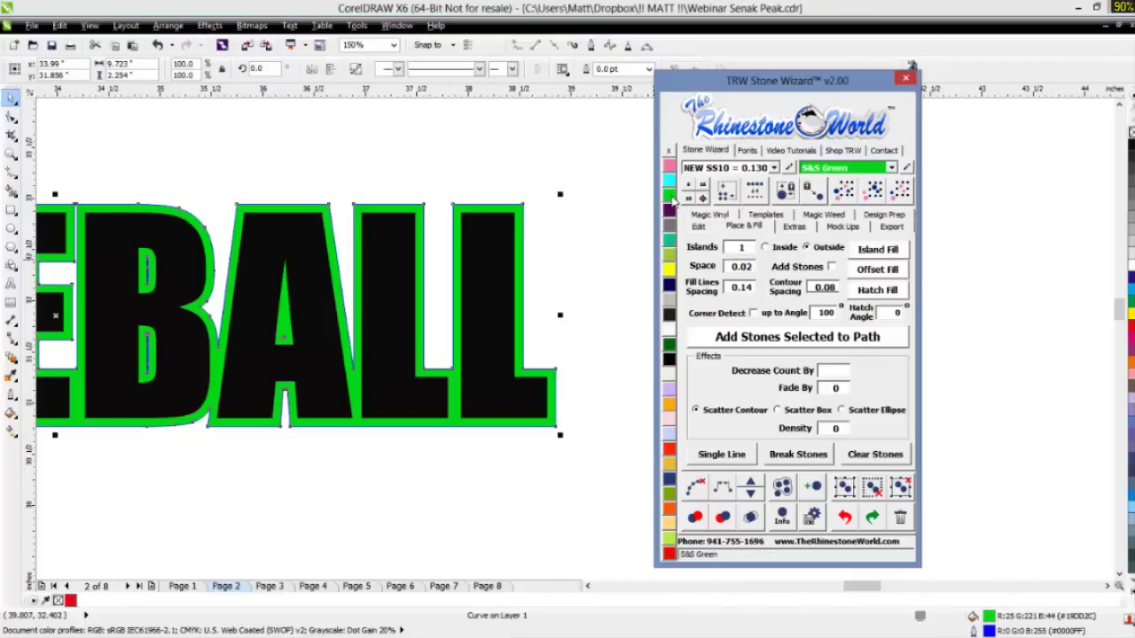
{"action": "left_click", "coordinate": [669, 153]}
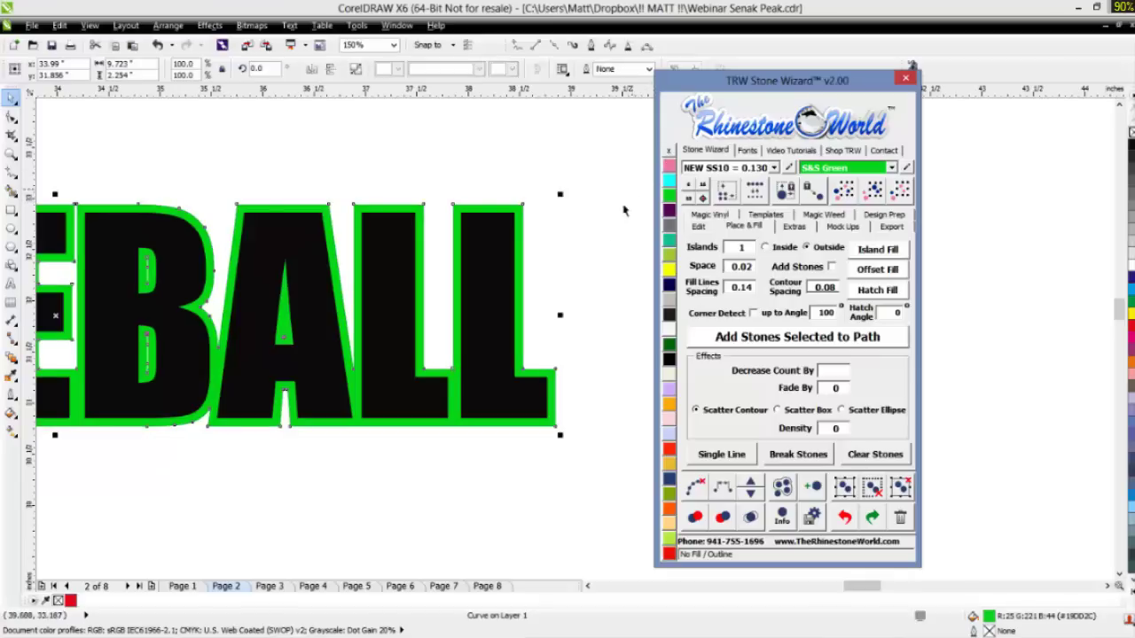
{"action": "left_click", "coordinate": [608, 240]}
{"action": "scroll", "coordinate": [609, 241], "scroll_direction": "down", "scroll_amount": 2}
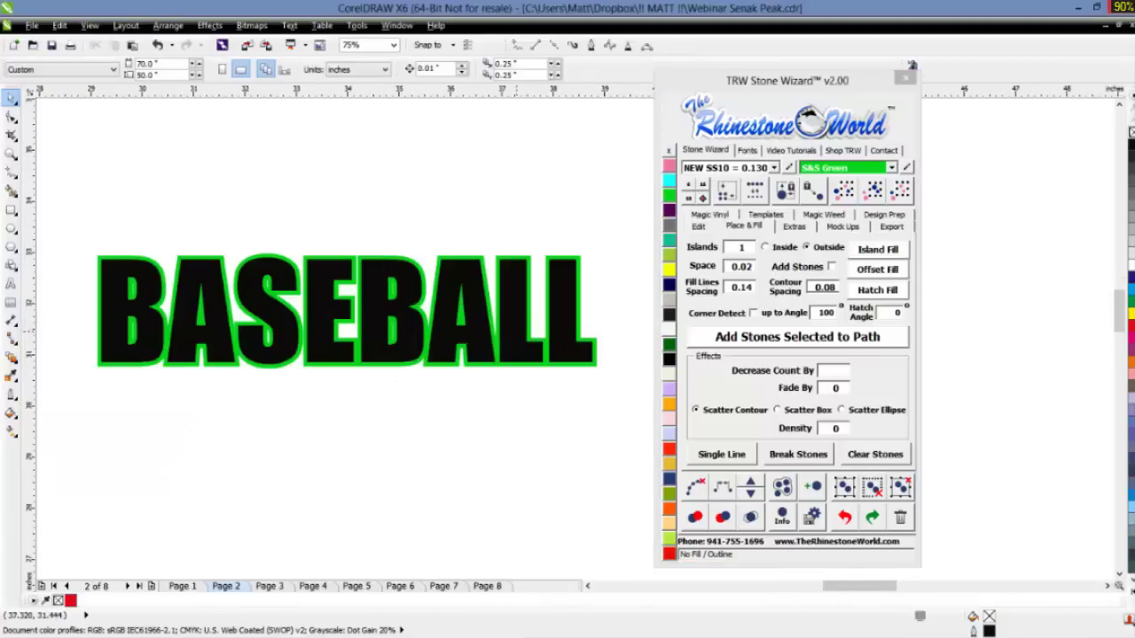
{"action": "left_click_drag", "start_coordinate": [715, 77], "coordinate": [842, 93]}
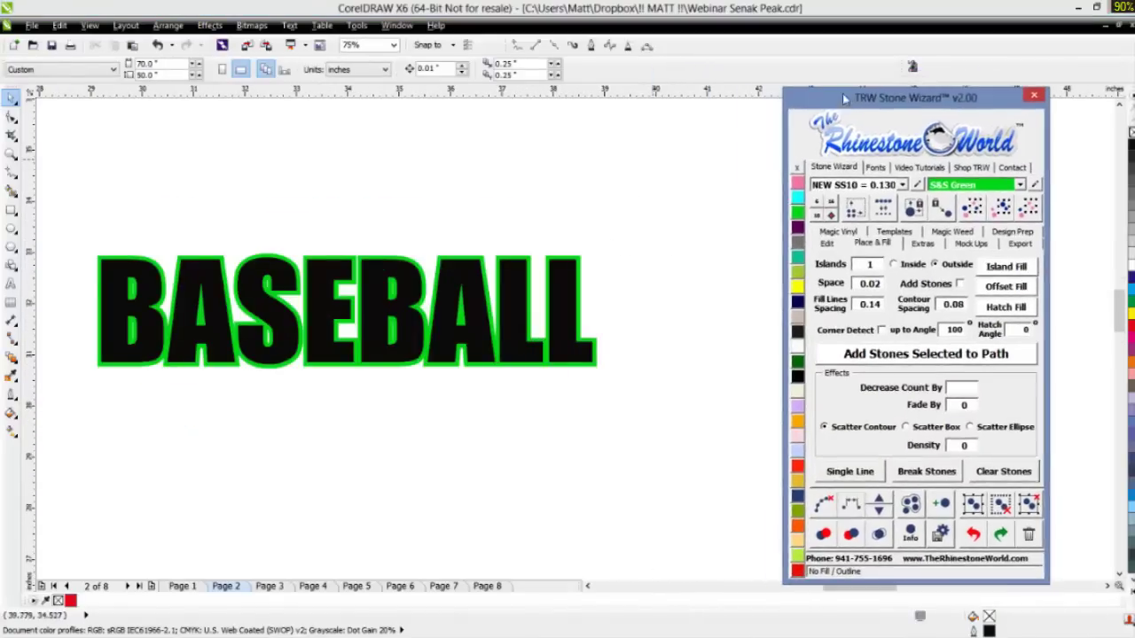
{"action": "left_click", "coordinate": [405, 429]}
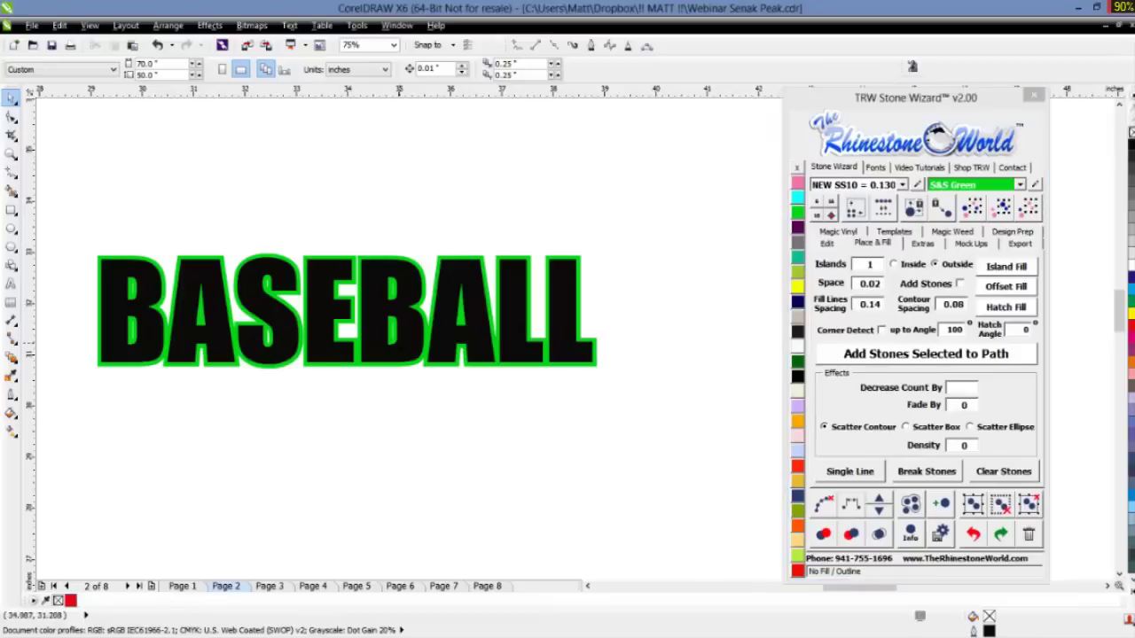
- Move the black BASEBALL text off the green shape behind it, and undo the moves
{"action": "left_click_drag", "start_coordinate": [398, 343], "coordinate": [433, 423]}
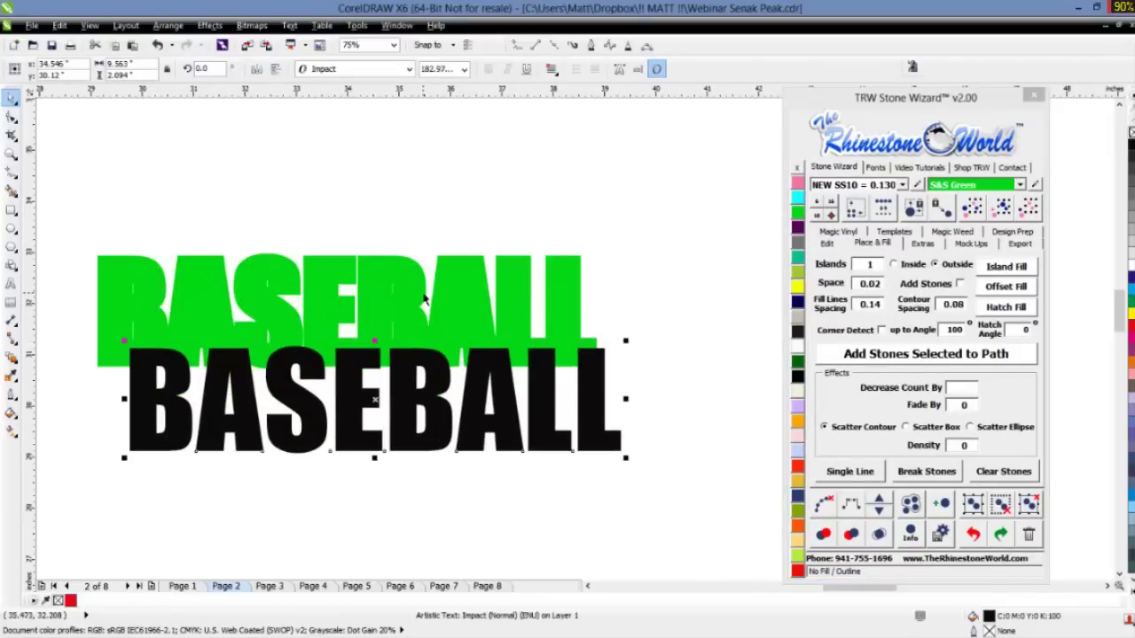
{"action": "left_click_drag", "start_coordinate": [517, 422], "coordinate": [536, 401]}
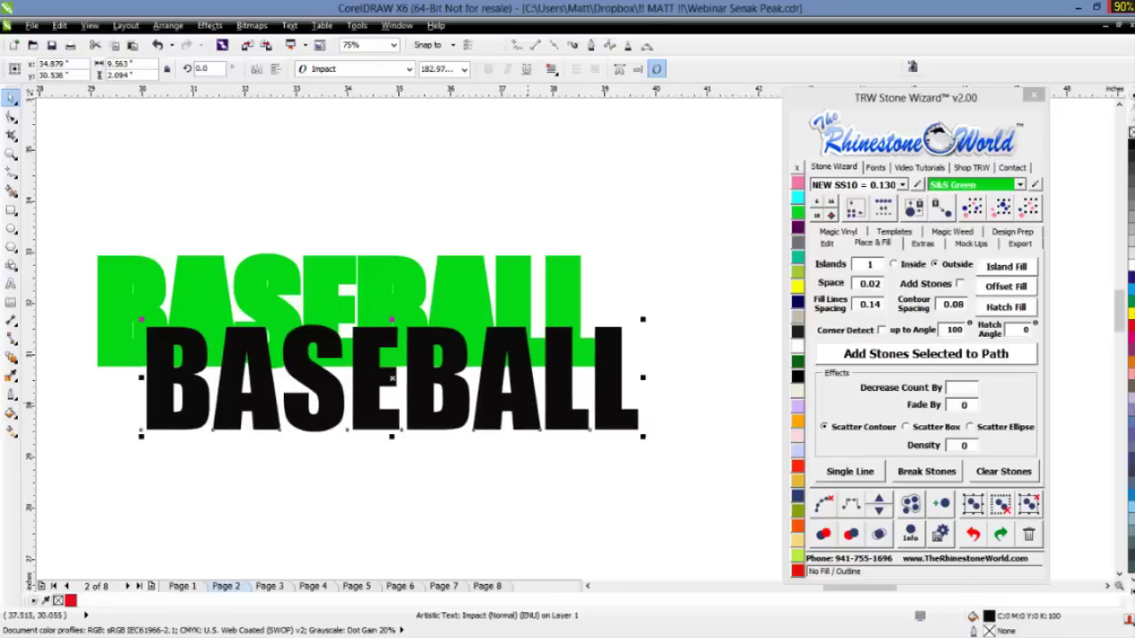
{"action": "key", "text": "ctrl+z"}
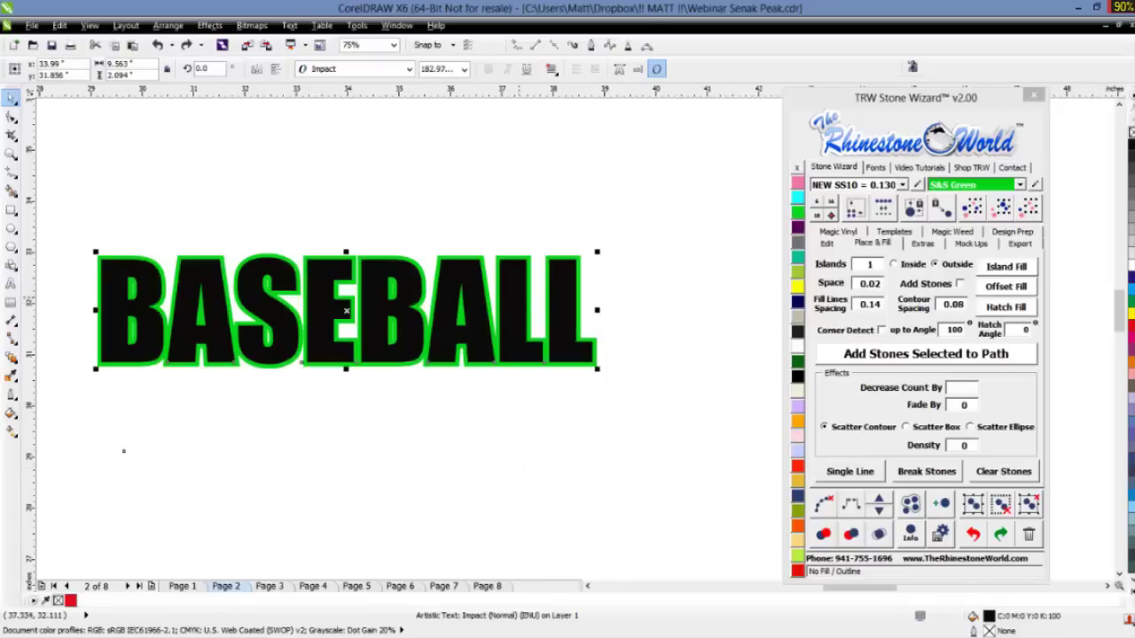
- Apply Magic Trap at .02 to the black BASEBALL text and green shape together, and inspect the lettering up close
{"action": "scroll", "coordinate": [527, 286], "scroll_direction": "up", "scroll_amount": 2}
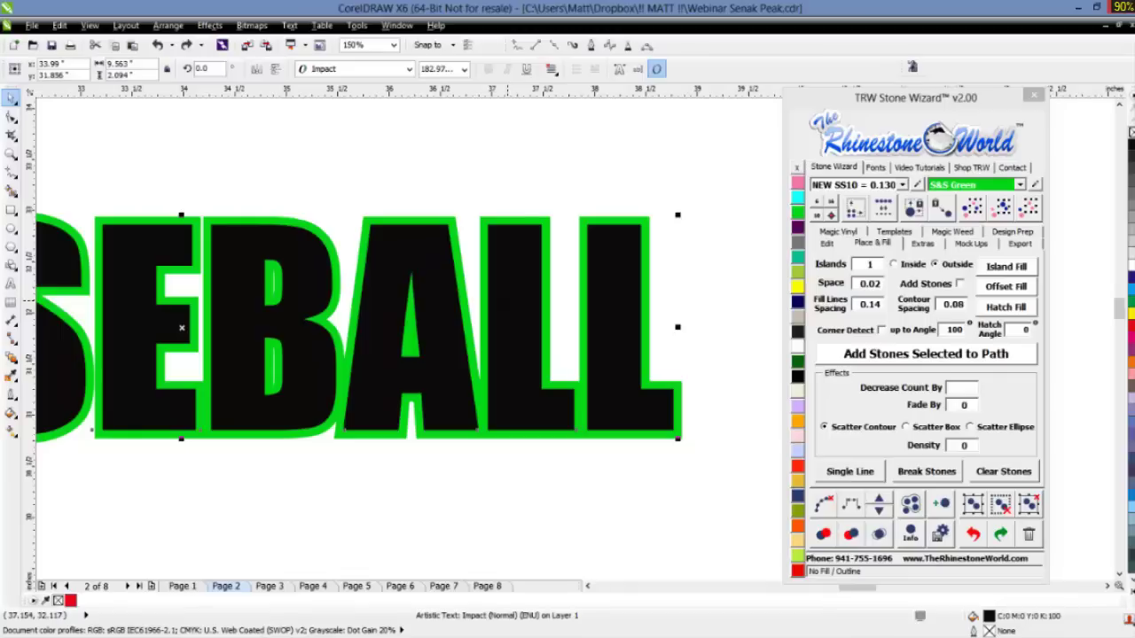
{"action": "left_click", "coordinate": [530, 198]}
{"action": "scroll", "coordinate": [530, 199], "scroll_direction": "down", "scroll_amount": 2}
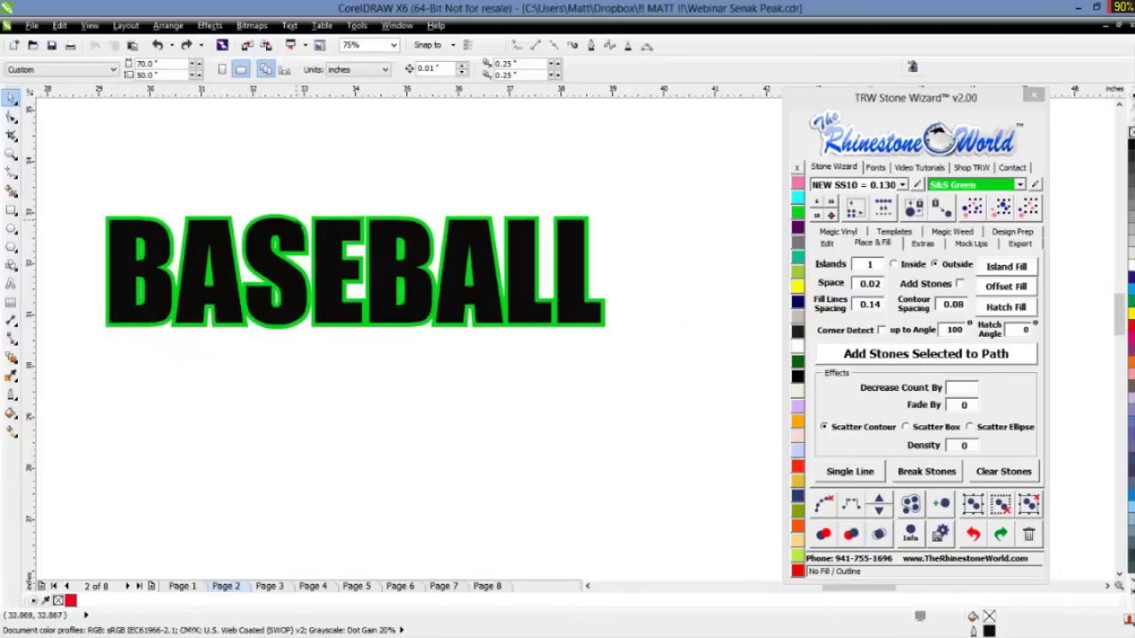
{"action": "scroll", "coordinate": [291, 223], "scroll_direction": "down", "scroll_amount": 2}
{"action": "scroll", "coordinate": [213, 186], "scroll_direction": "up", "scroll_amount": 2}
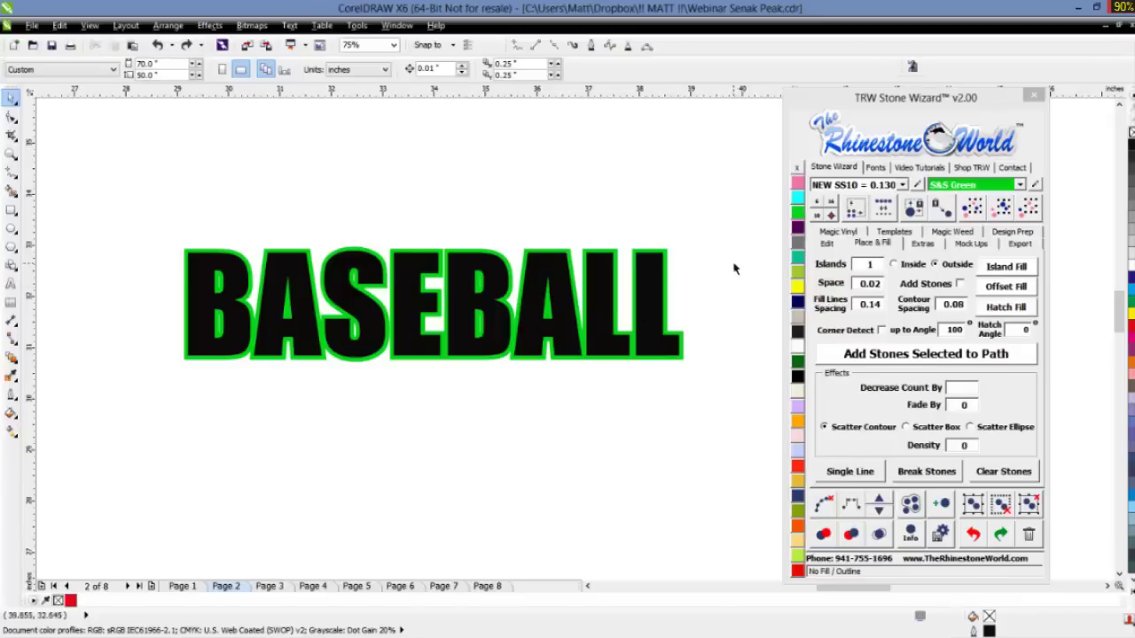
{"action": "left_click_drag", "start_coordinate": [725, 191], "coordinate": [121, 417]}
{"action": "left_click", "coordinate": [827, 244]}
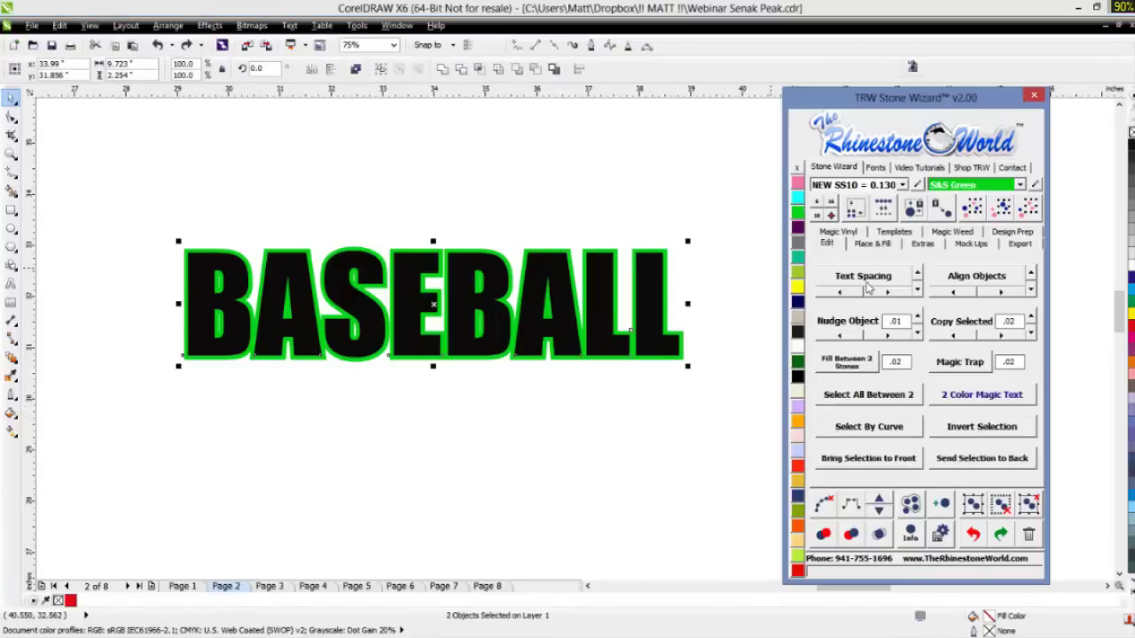
{"action": "left_click", "coordinate": [954, 370]}
{"action": "left_click", "coordinate": [725, 430]}
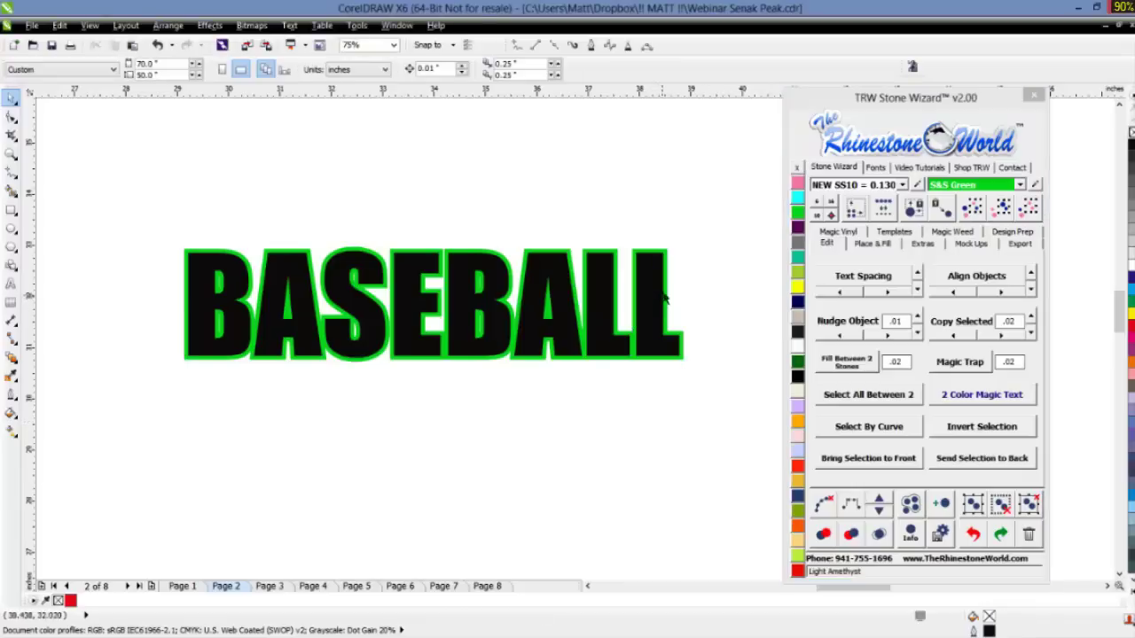
{"action": "scroll", "coordinate": [654, 260], "scroll_direction": "up", "scroll_amount": 4}
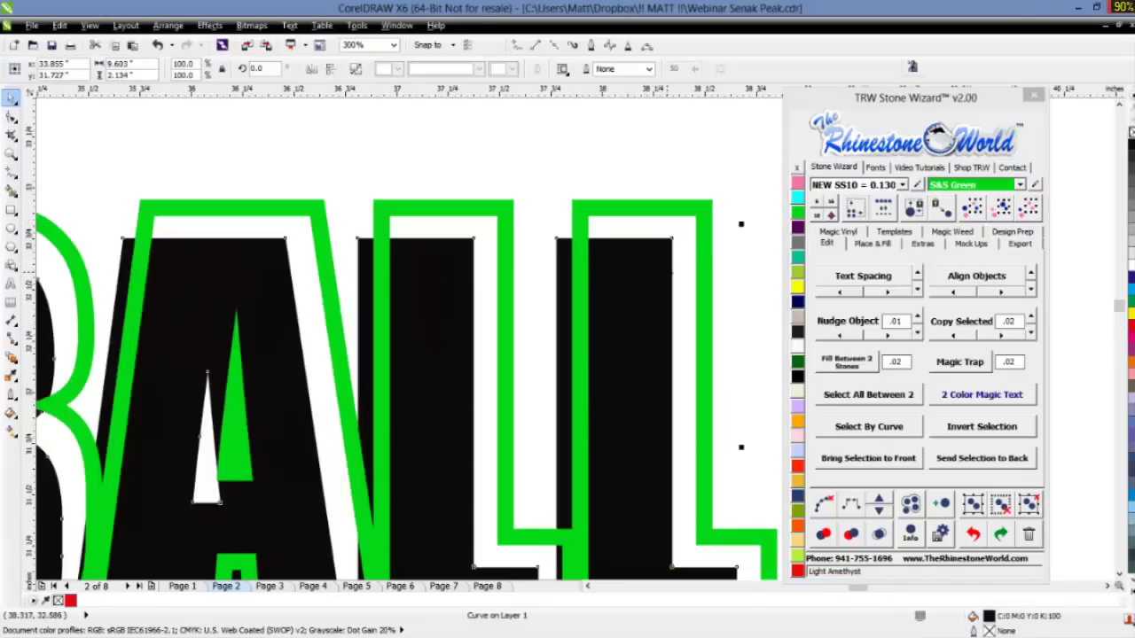
- Undo the last move of the black BASEBALL text so it sits on the green shape
{"action": "scroll", "coordinate": [753, 284], "scroll_direction": "down", "scroll_amount": 1}
{"action": "key", "text": "ctrl+z"}
{"action": "scroll", "coordinate": [704, 291], "scroll_direction": "down", "scroll_amount": 1}
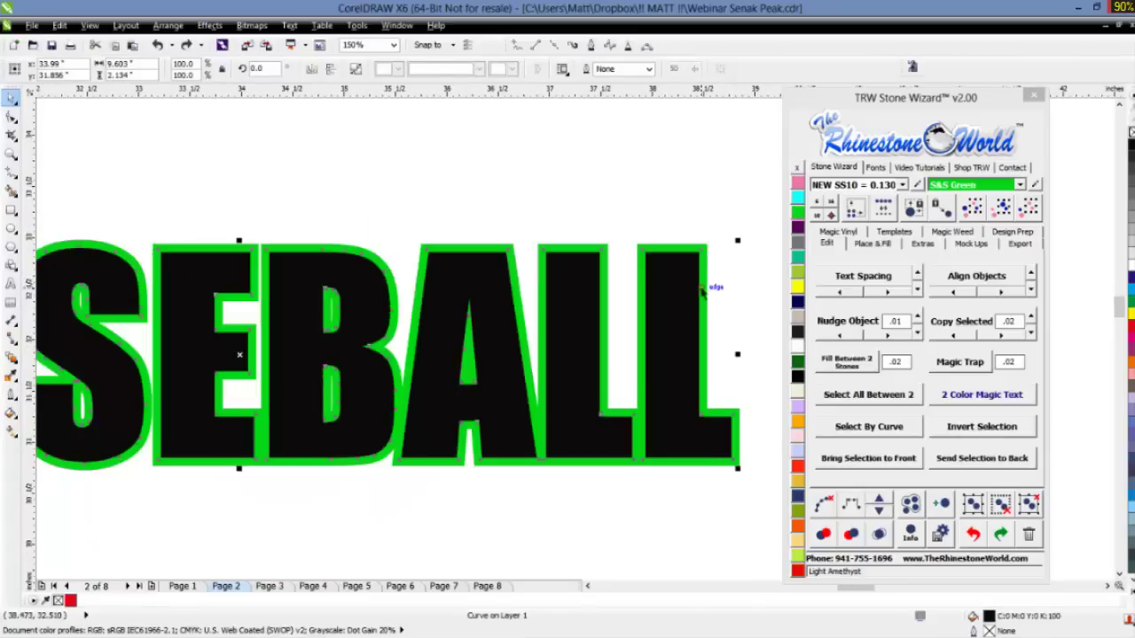
- Switch the display to Wireframe and examine the overlap between the BASEBALL letter outlines and the shape behind them
{"action": "scroll", "coordinate": [712, 282], "scroll_direction": "down", "scroll_amount": 1}
{"action": "scroll", "coordinate": [712, 282], "scroll_direction": "down", "scroll_amount": 1}
{"action": "left_click_drag", "start_coordinate": [734, 238], "coordinate": [412, 367]}
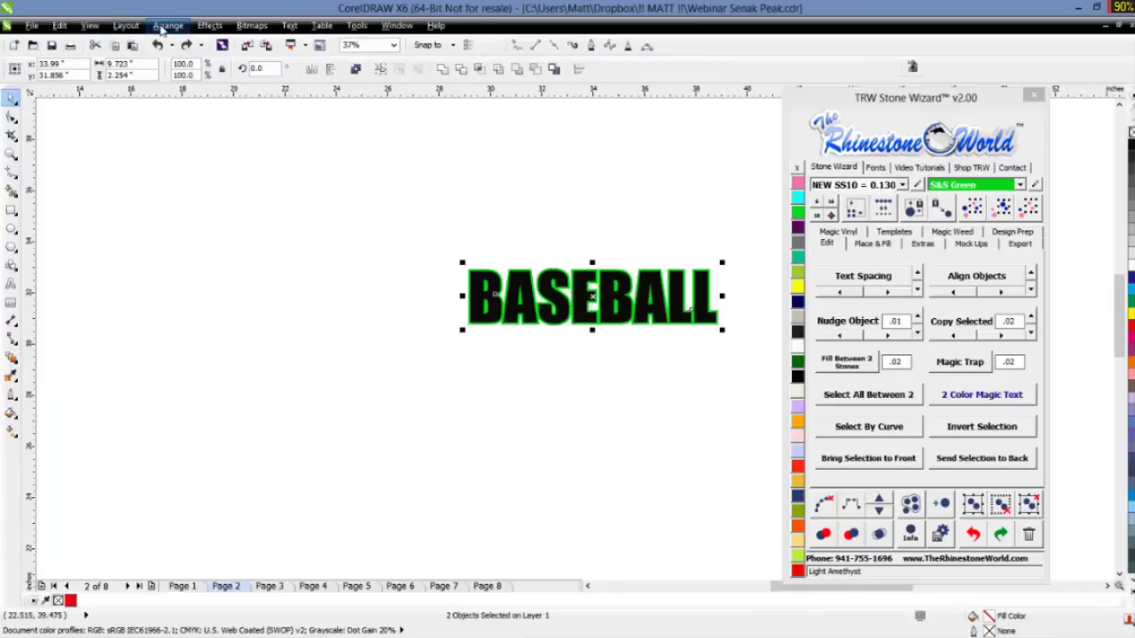
{"action": "left_click", "coordinate": [78, 26]}
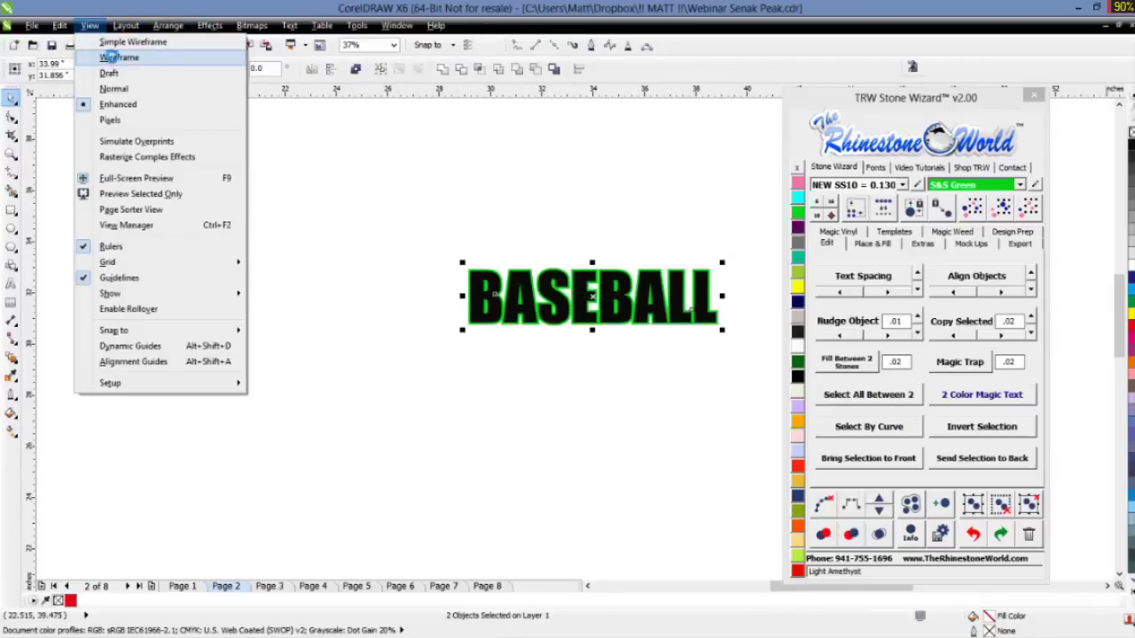
{"action": "left_click", "coordinate": [107, 57]}
{"action": "scroll", "coordinate": [530, 295], "scroll_direction": "up", "scroll_amount": 3}
{"action": "scroll", "coordinate": [546, 275], "scroll_direction": "up", "scroll_amount": 1}
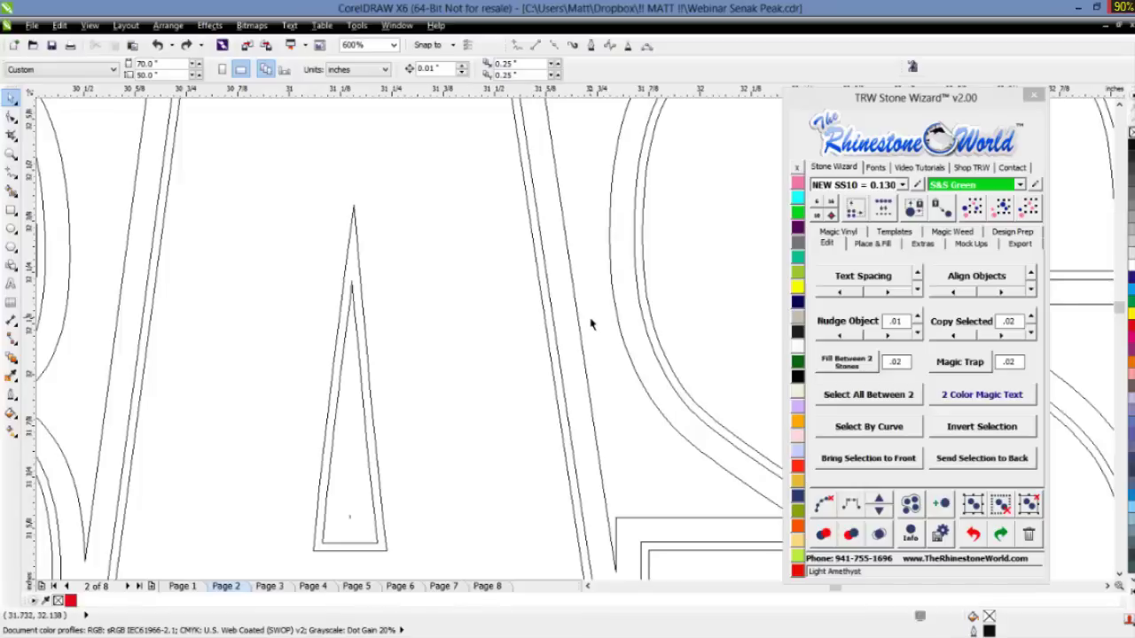
{"action": "scroll", "coordinate": [590, 324], "scroll_direction": "down", "scroll_amount": 6}
{"action": "scroll", "coordinate": [739, 341], "scroll_direction": "up", "scroll_amount": 2}
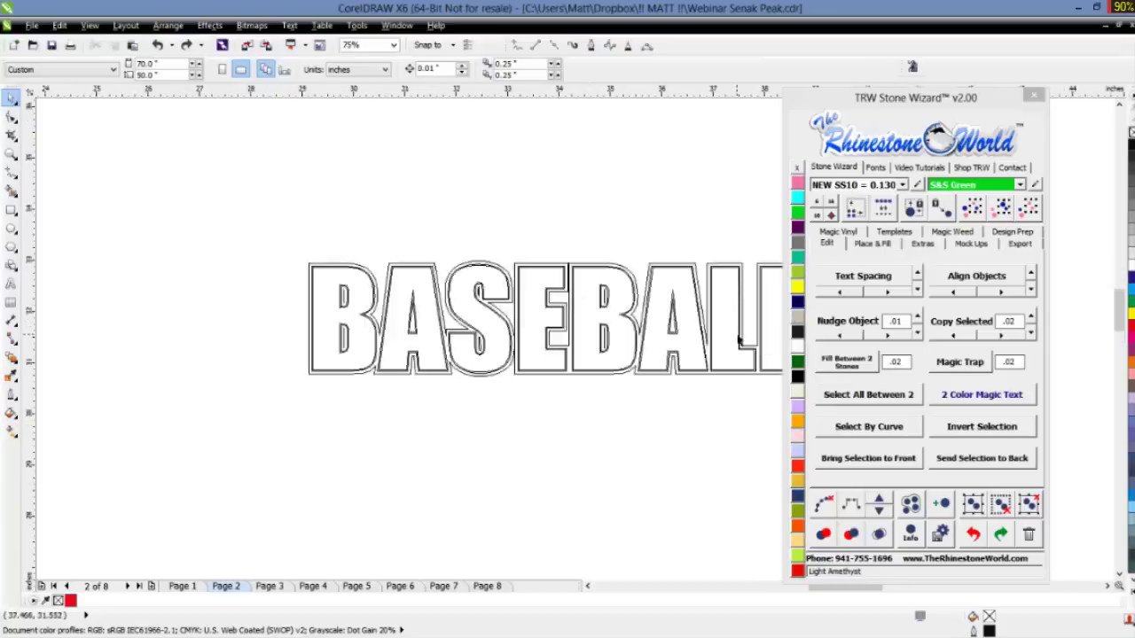
{"action": "scroll", "coordinate": [738, 342], "scroll_direction": "up", "scroll_amount": 2}
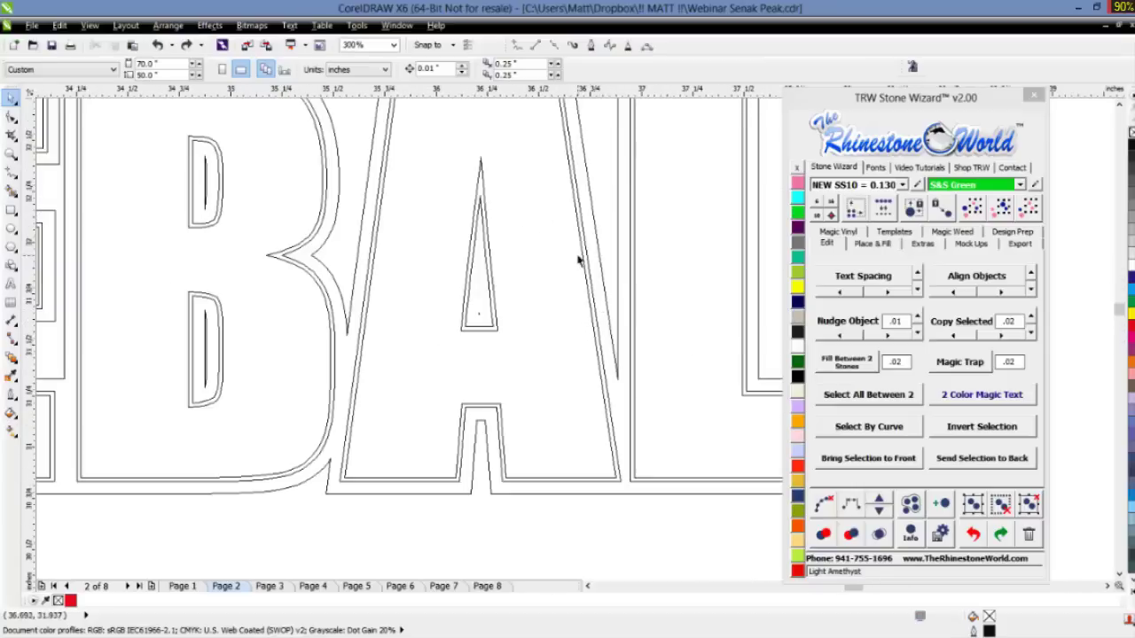
{"action": "scroll", "coordinate": [595, 310], "scroll_direction": "down", "scroll_amount": 2}
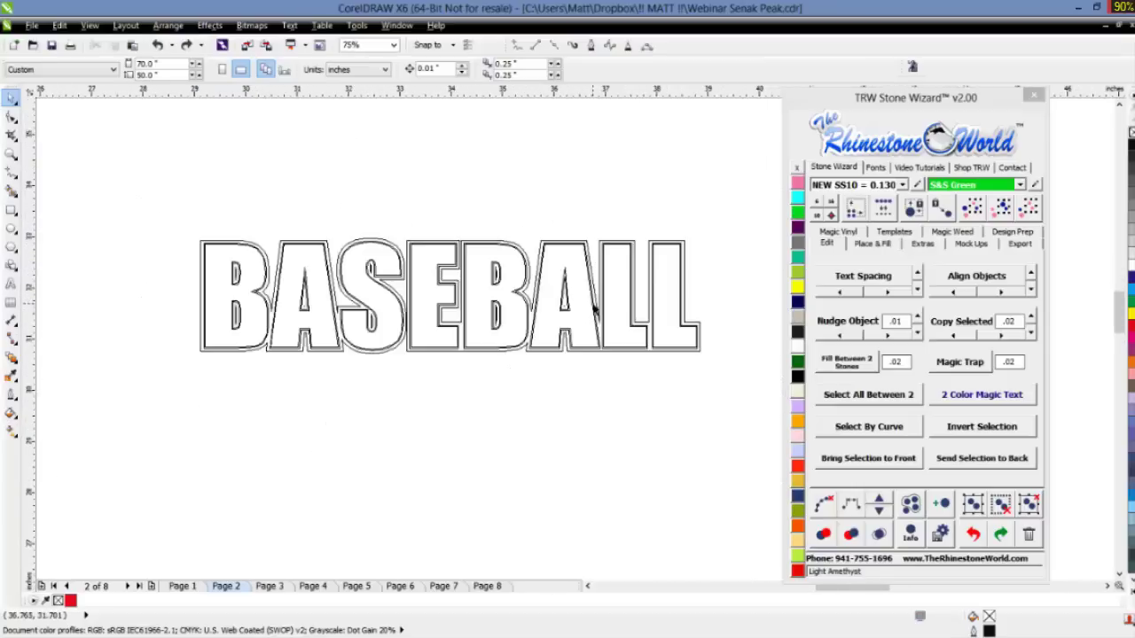
- Return the display of the BASEBALL lettering to Enhanced view
{"action": "left_click", "coordinate": [61, 26]}
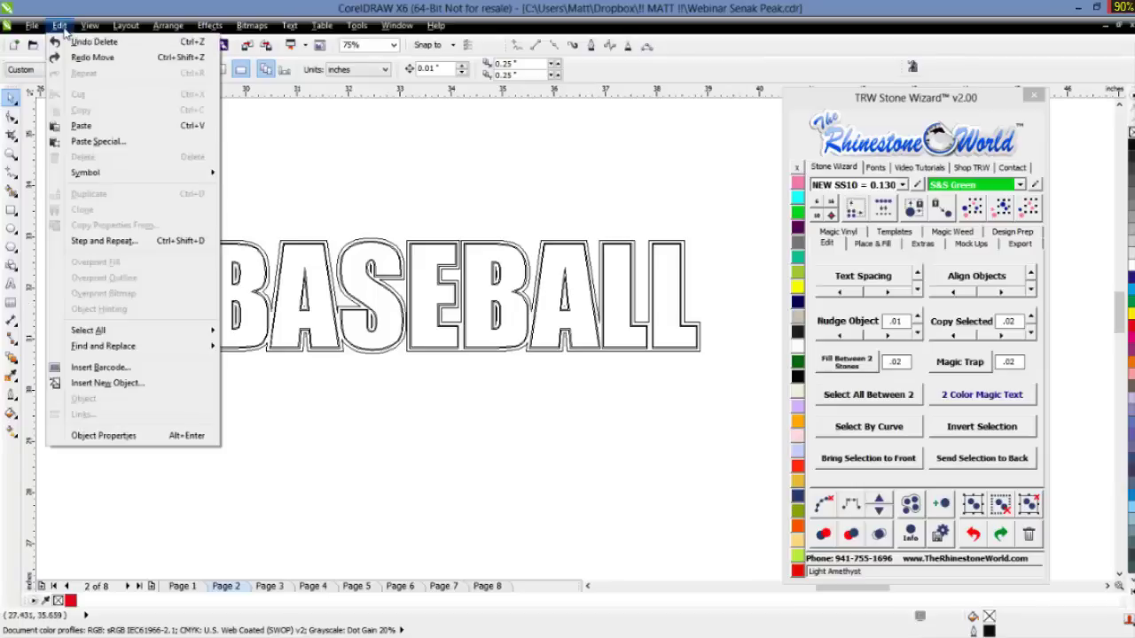
{"action": "mouse_move", "coordinate": [89, 26]}
{"action": "left_click", "coordinate": [124, 103]}
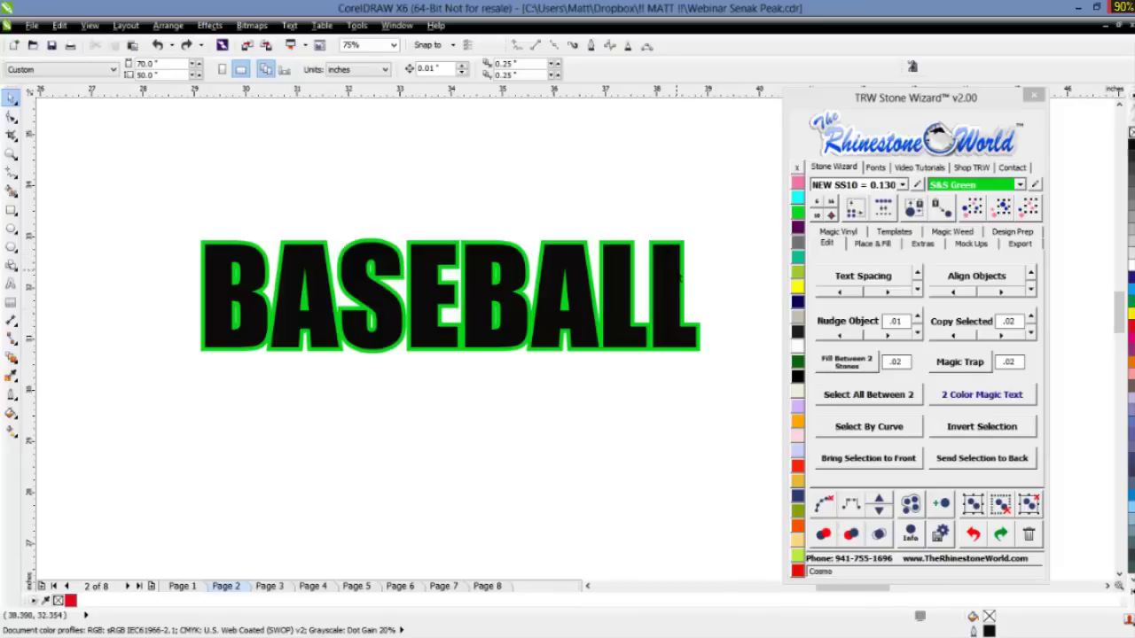
- Undo the .02 Magic Trap on the black BASEBALL text, and undo the test moves off the green shape
{"action": "left_click", "coordinate": [713, 300]}
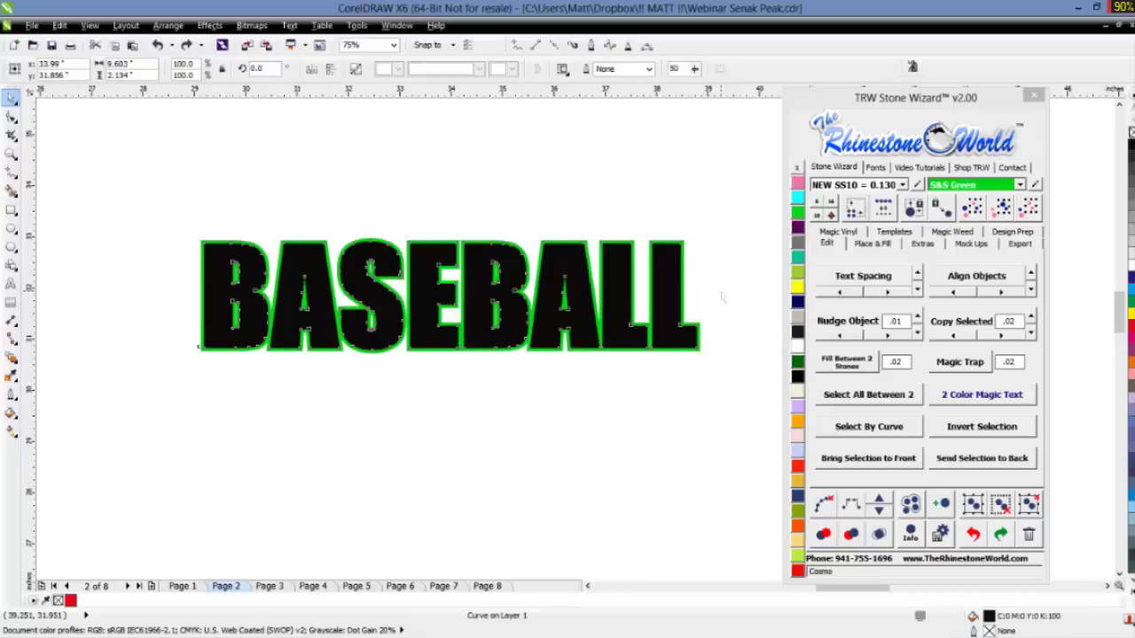
{"action": "key", "text": "ctrl+z"}
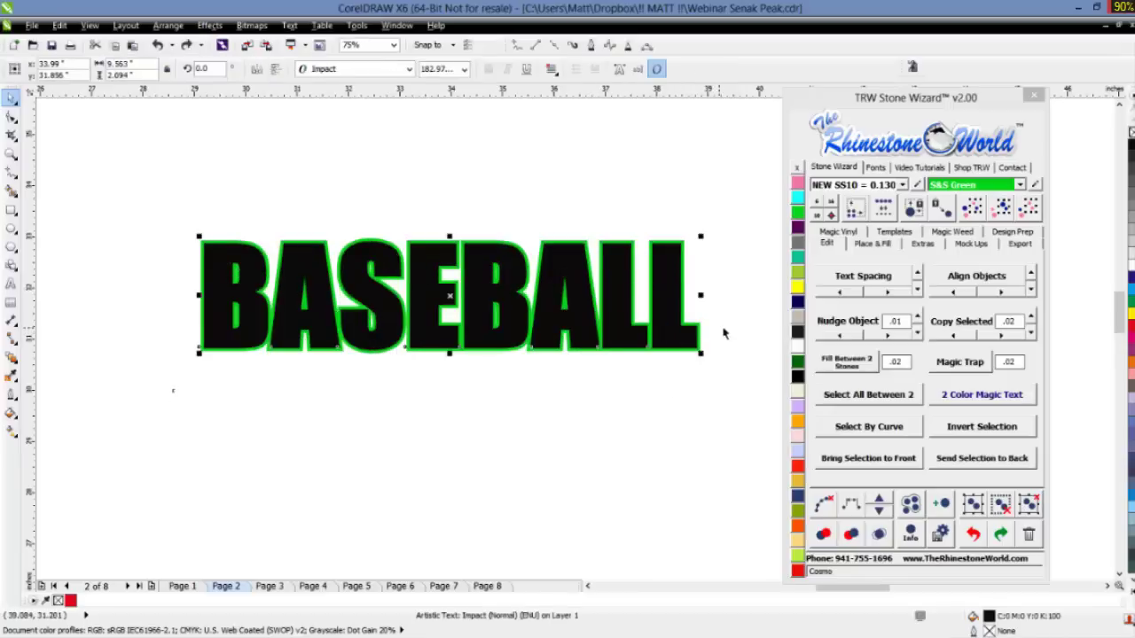
{"action": "key", "text": "ctrl+q"}
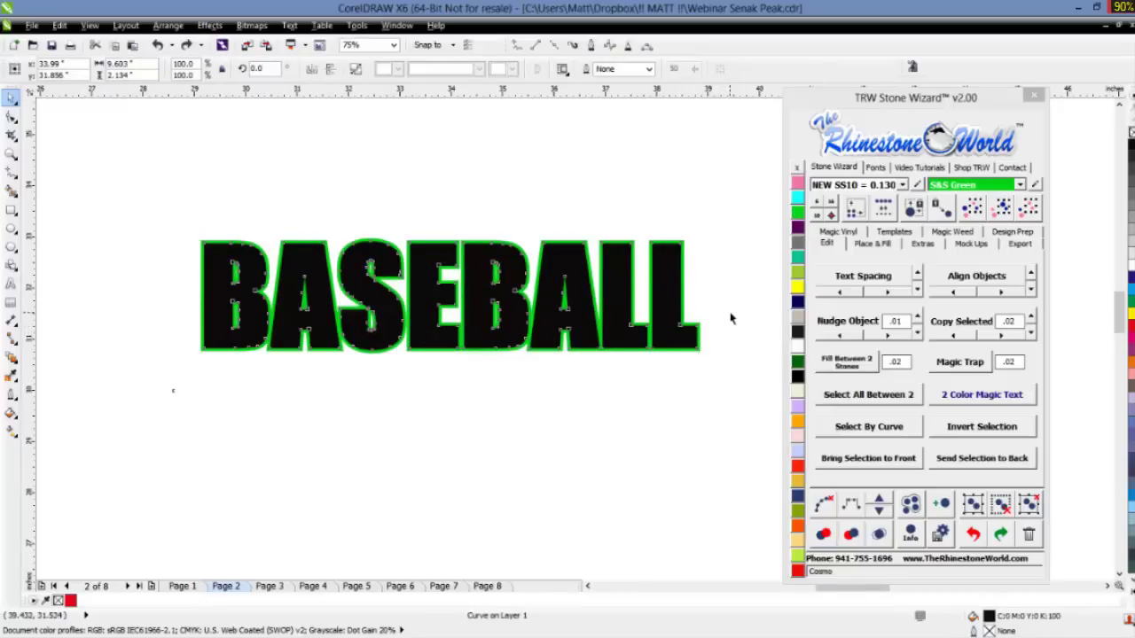
{"action": "left_click", "coordinate": [733, 316]}
{"action": "left_click", "coordinate": [664, 299]}
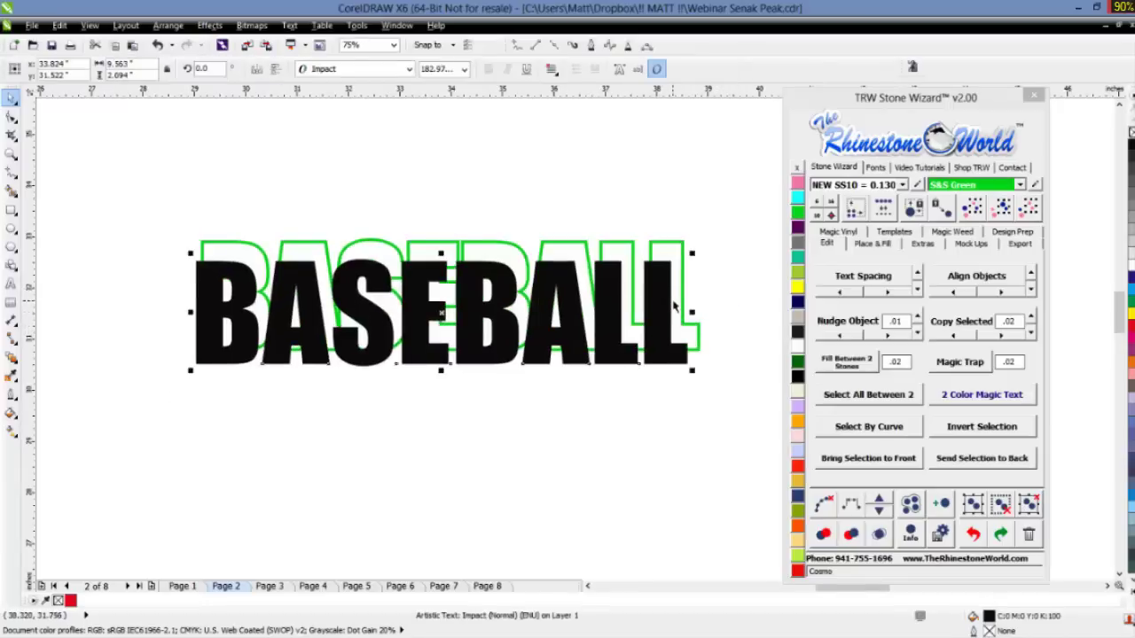
{"action": "key", "text": "ctrl+k"}
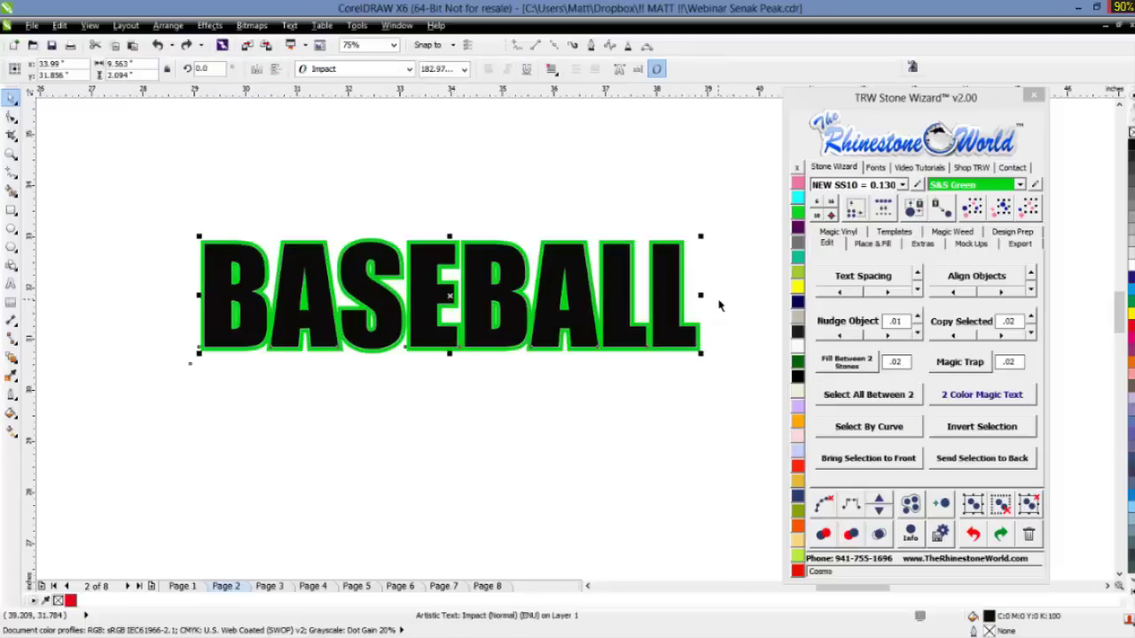
{"action": "left_click_drag", "start_coordinate": [664, 293], "coordinate": [653, 344]}
{"action": "key", "text": "ctrl+z"}
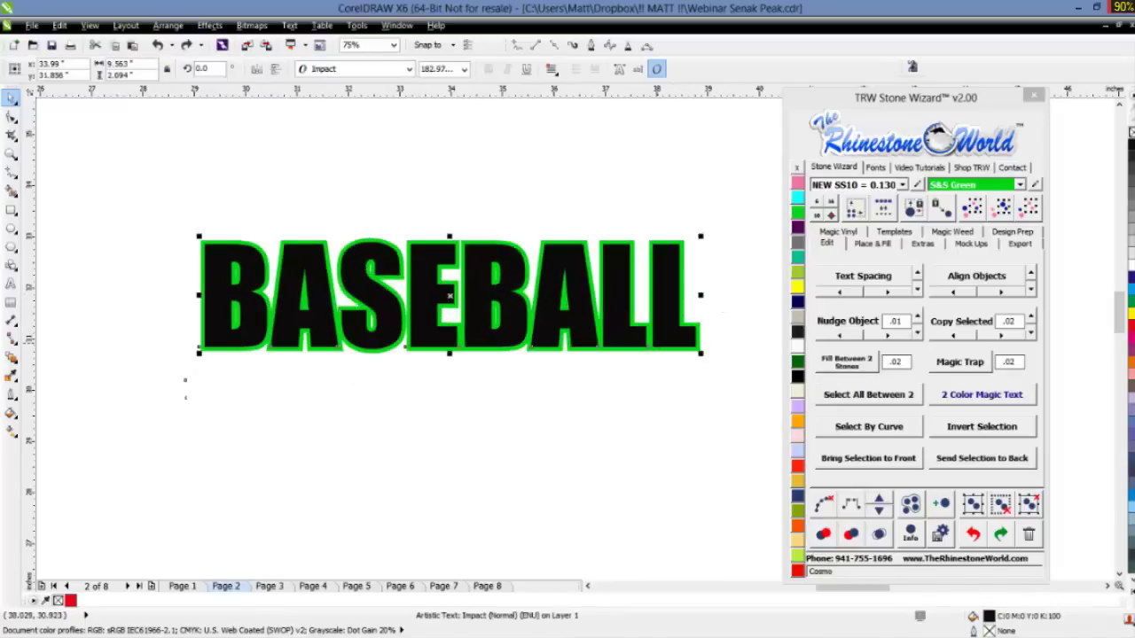
- Apply Magic Trap at .04 to the black BASEBALL text and green shape together, and inspect the letters up close
{"action": "left_click", "coordinate": [1014, 361]}
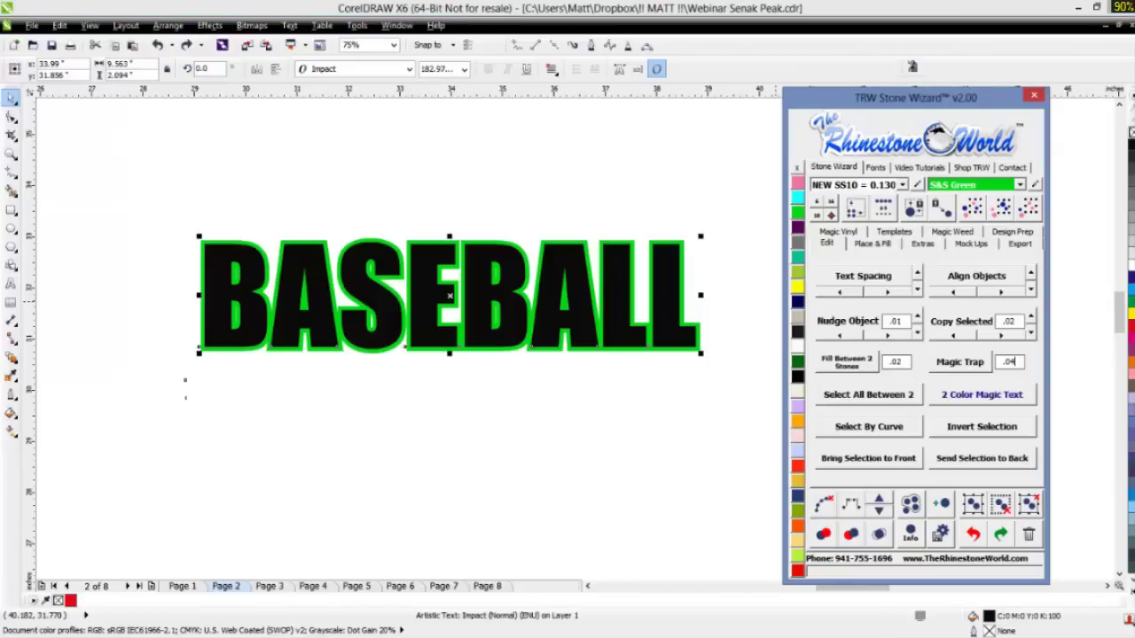
{"action": "left_click", "coordinate": [944, 371]}
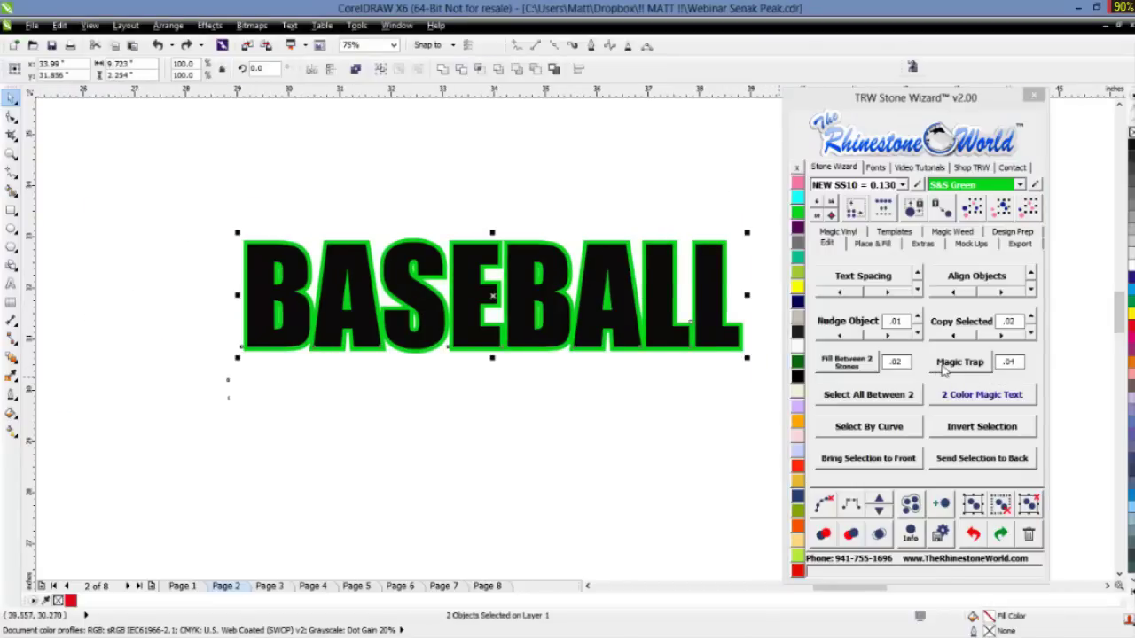
{"action": "scroll", "coordinate": [712, 247], "scroll_direction": "up", "scroll_amount": 3}
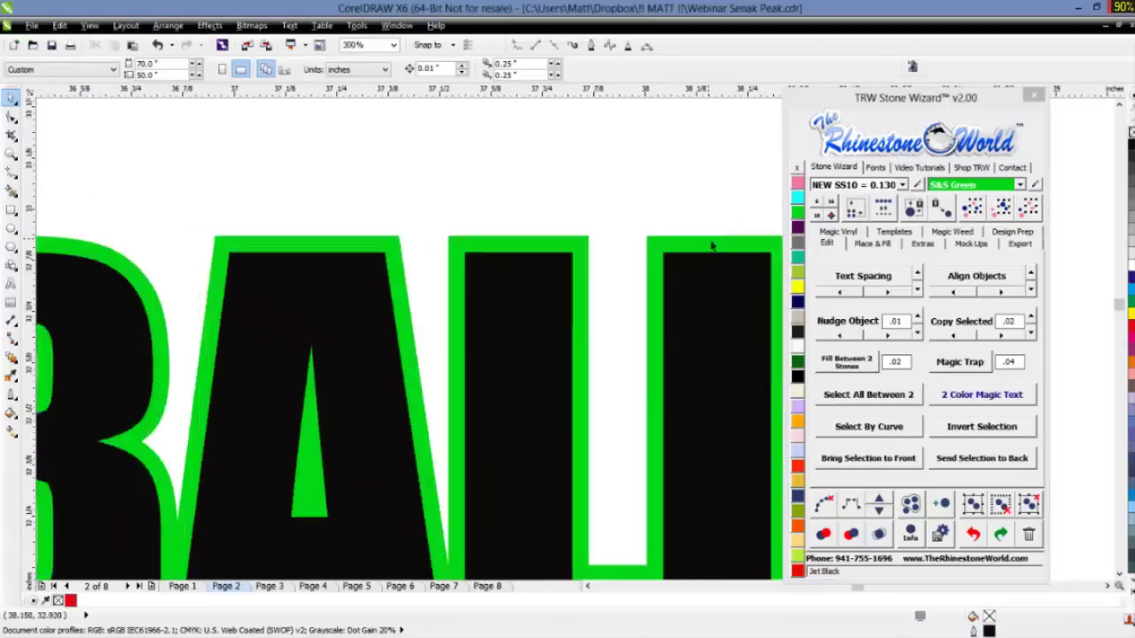
{"action": "scroll", "coordinate": [712, 246], "scroll_direction": "up", "scroll_amount": 1}
- Examine the .04 trap overlap on the letter edges in Wireframe view, and return to Enhanced view
{"action": "left_click", "coordinate": [149, 26]}
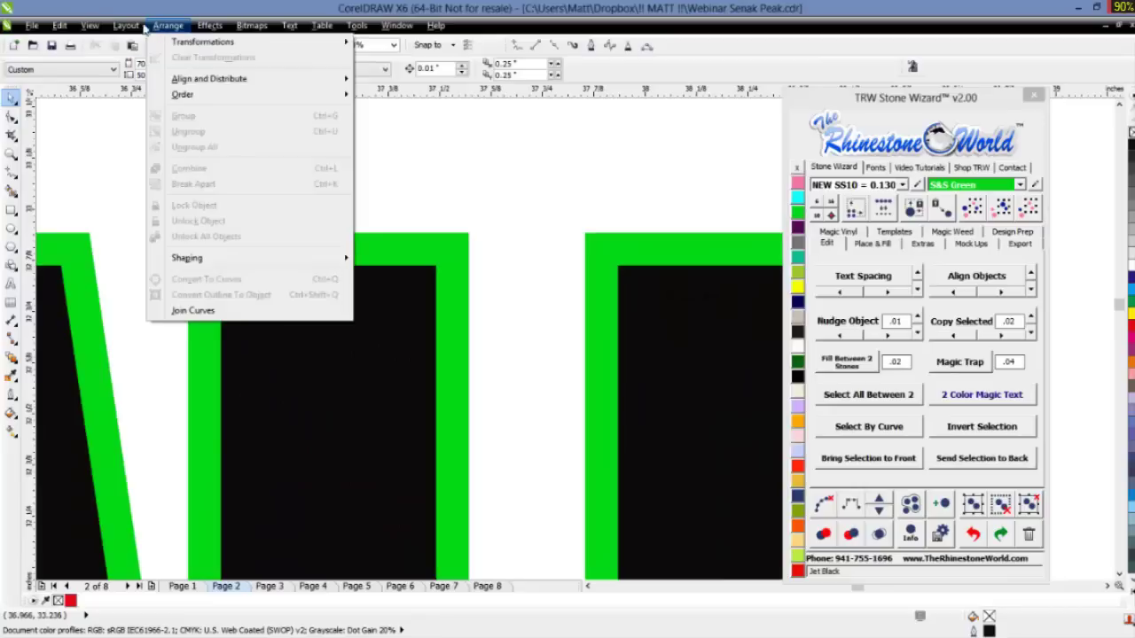
{"action": "mouse_move", "coordinate": [89, 26]}
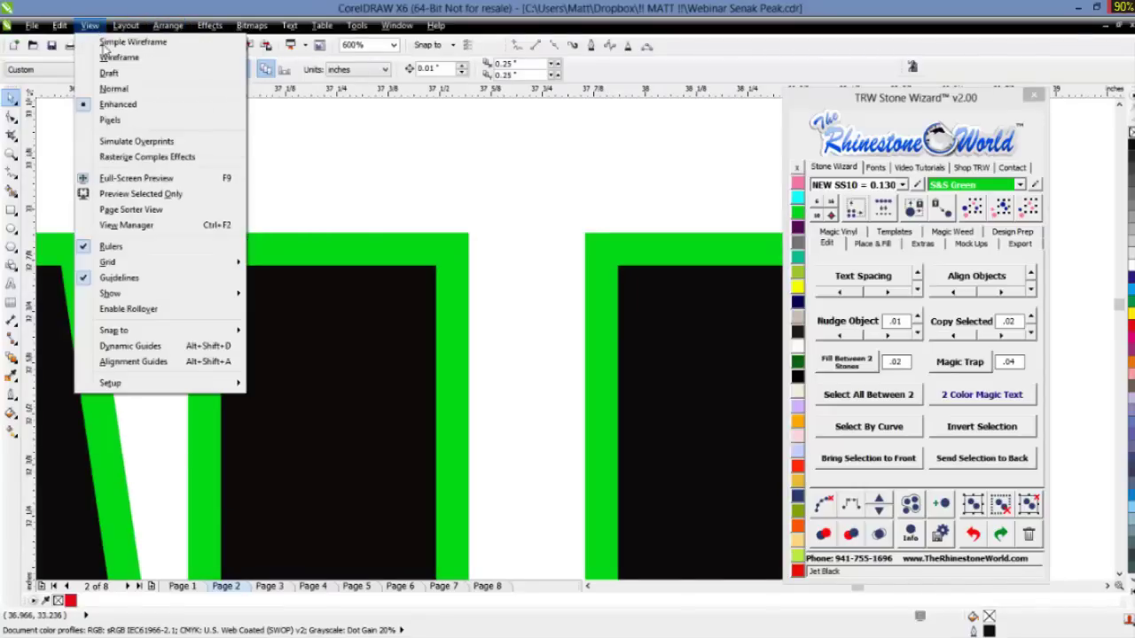
{"action": "left_click", "coordinate": [122, 57]}
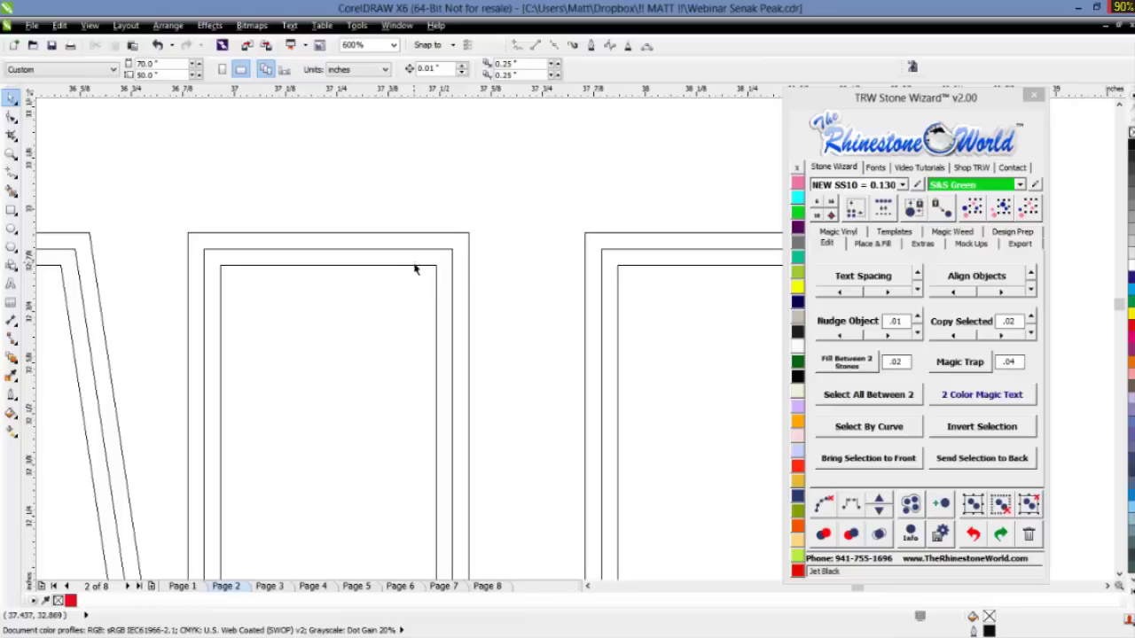
{"action": "scroll", "coordinate": [408, 291], "scroll_direction": "down", "scroll_amount": 2}
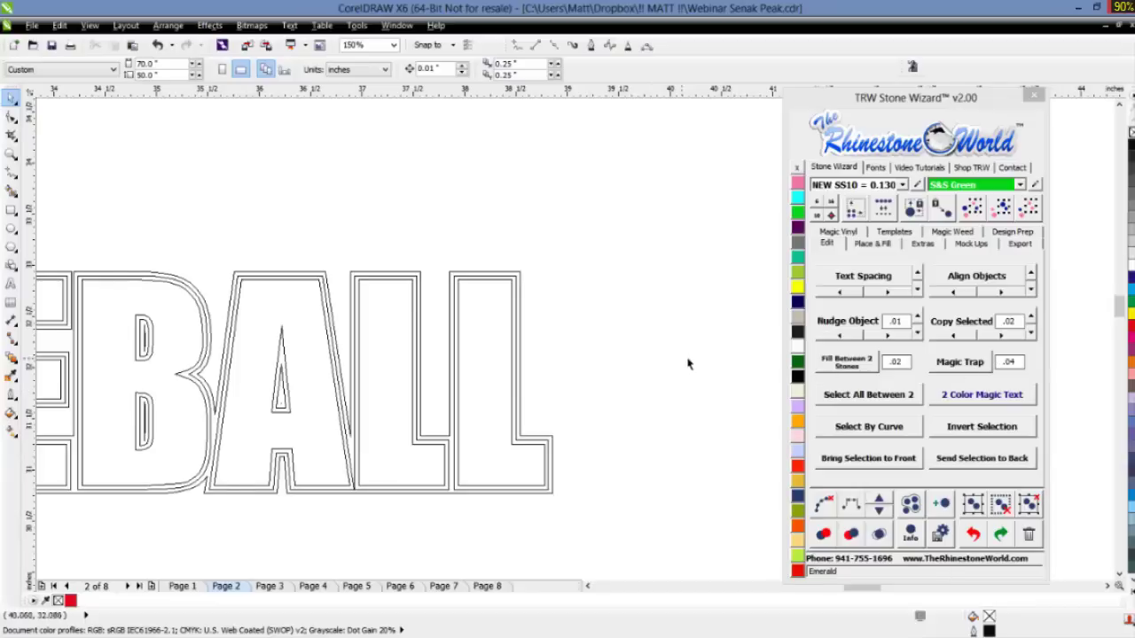
{"action": "left_click", "coordinate": [91, 25]}
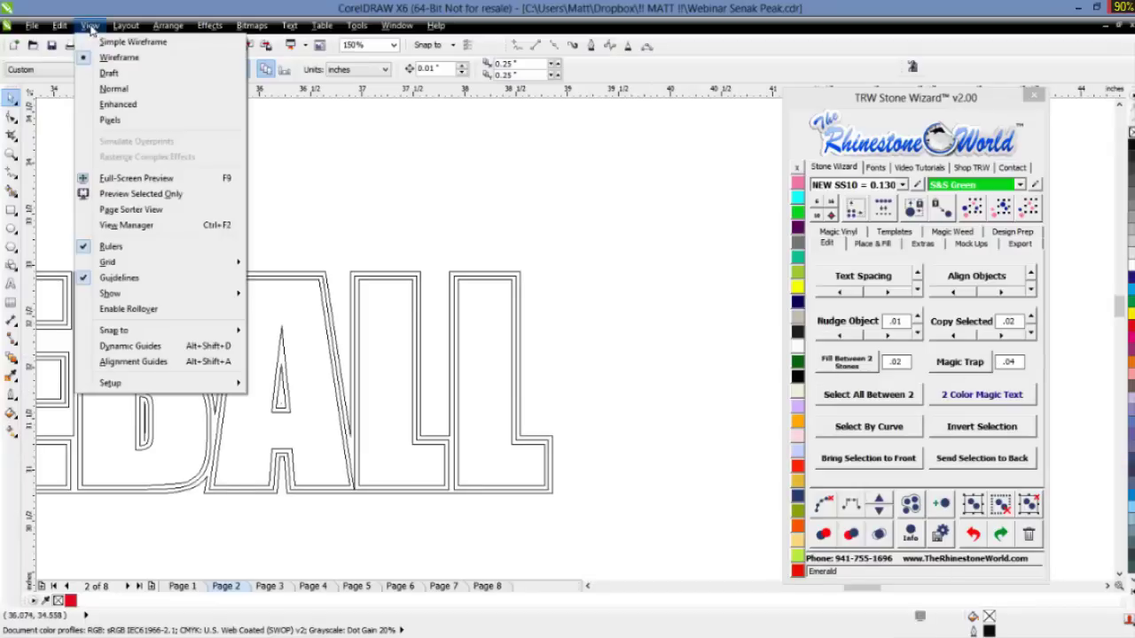
{"action": "left_click", "coordinate": [143, 104]}
{"action": "scroll", "coordinate": [596, 337], "scroll_direction": "down", "scroll_amount": 2}
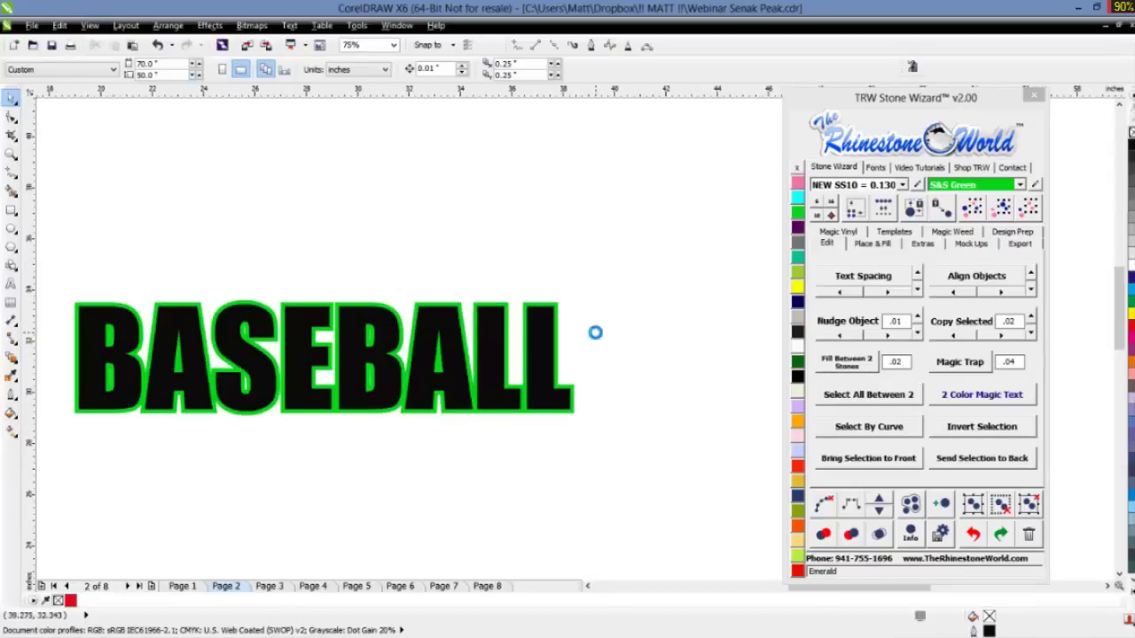
{"action": "scroll", "coordinate": [598, 333], "scroll_direction": "up", "scroll_amount": 1}
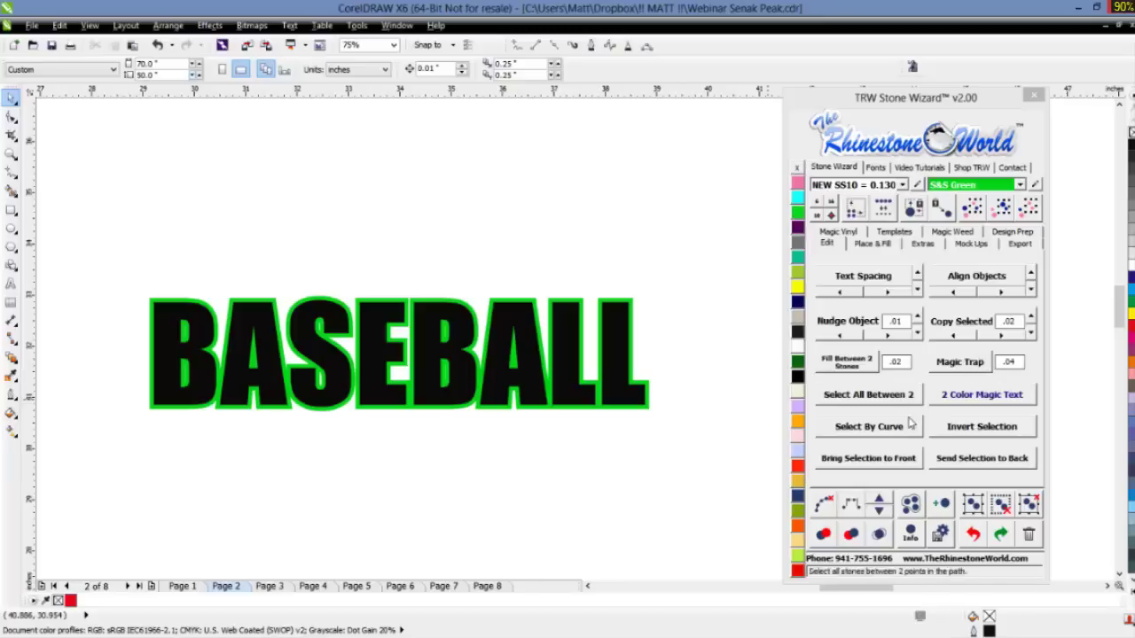
- Delete the black BASEBALL text and the green shape from Page 2
{"action": "mouse_move", "coordinate": [1091, 635]}
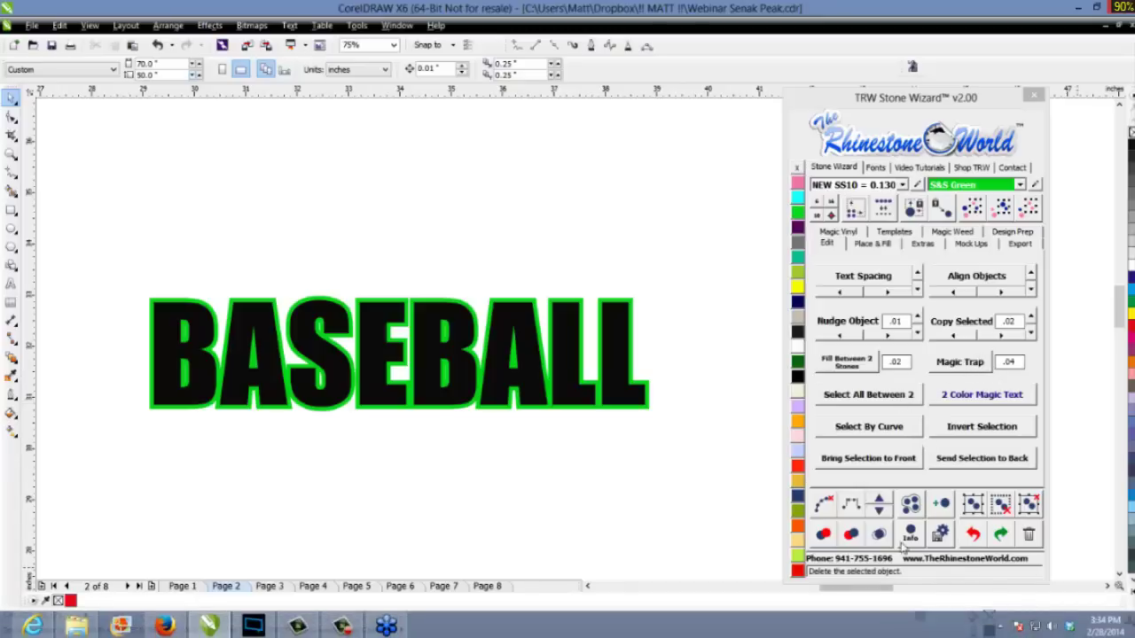
{"action": "left_click_drag", "start_coordinate": [693, 246], "coordinate": [108, 477]}
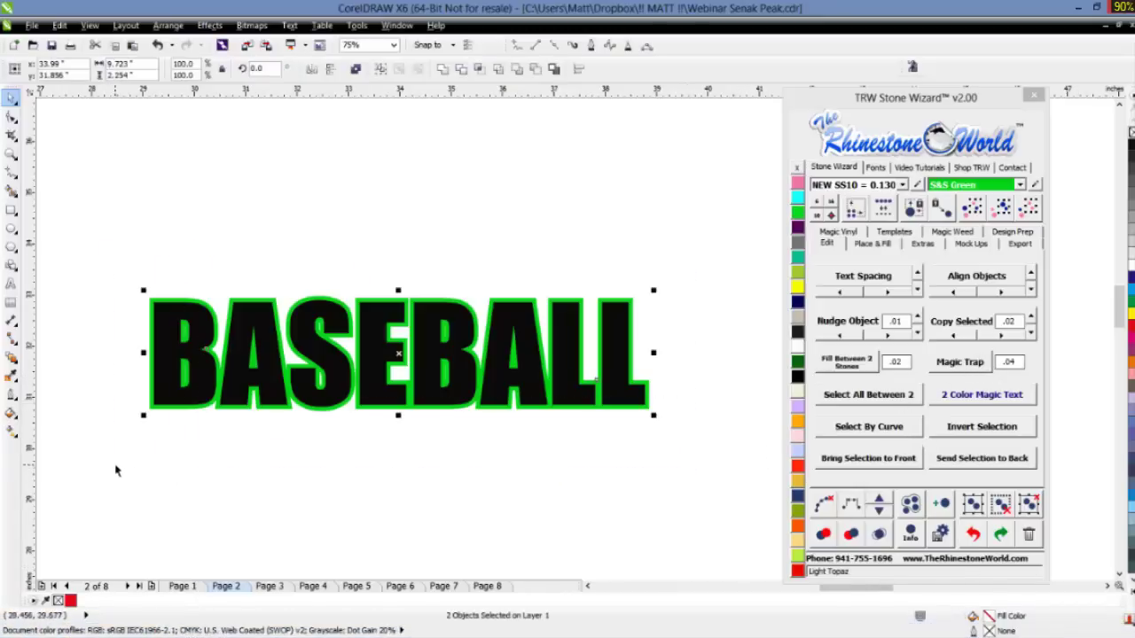
{"action": "key", "text": "Delete"}
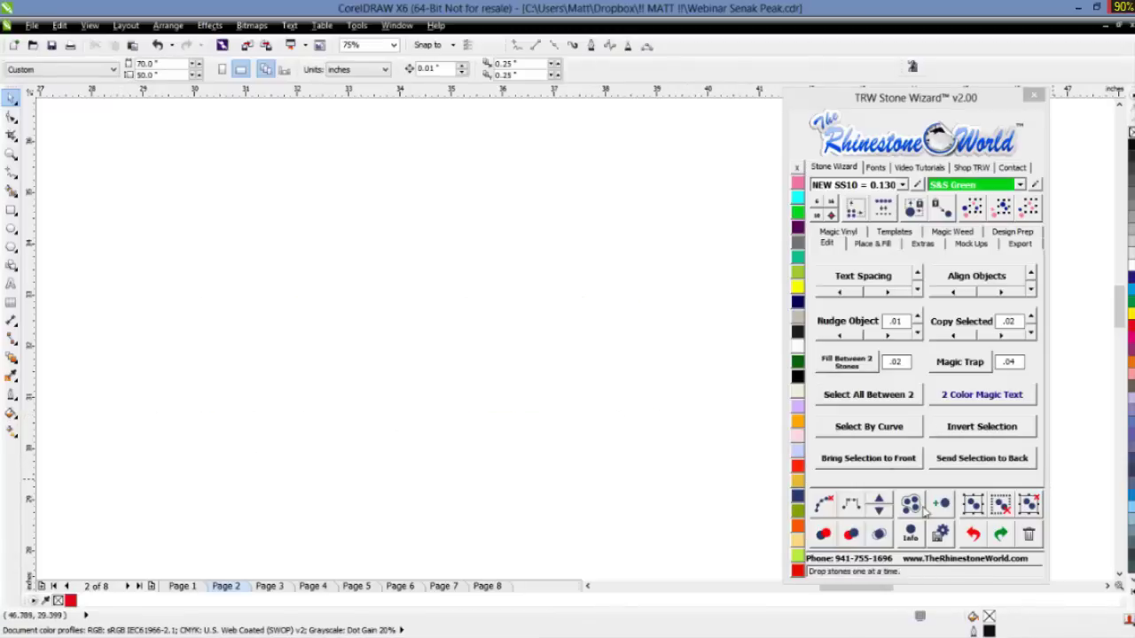
- Open Page 3 and examine the S-shaped rhinestone samples under the Curve and Straight labels
{"action": "left_click", "coordinate": [262, 591]}
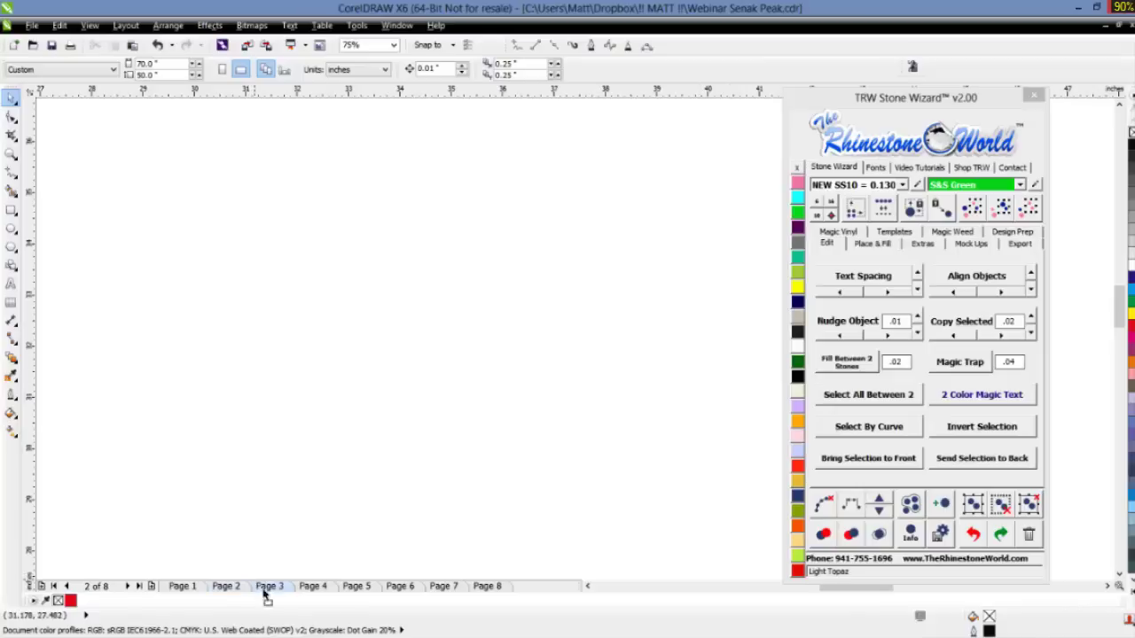
{"action": "scroll", "coordinate": [464, 355], "scroll_direction": "down", "scroll_amount": 3}
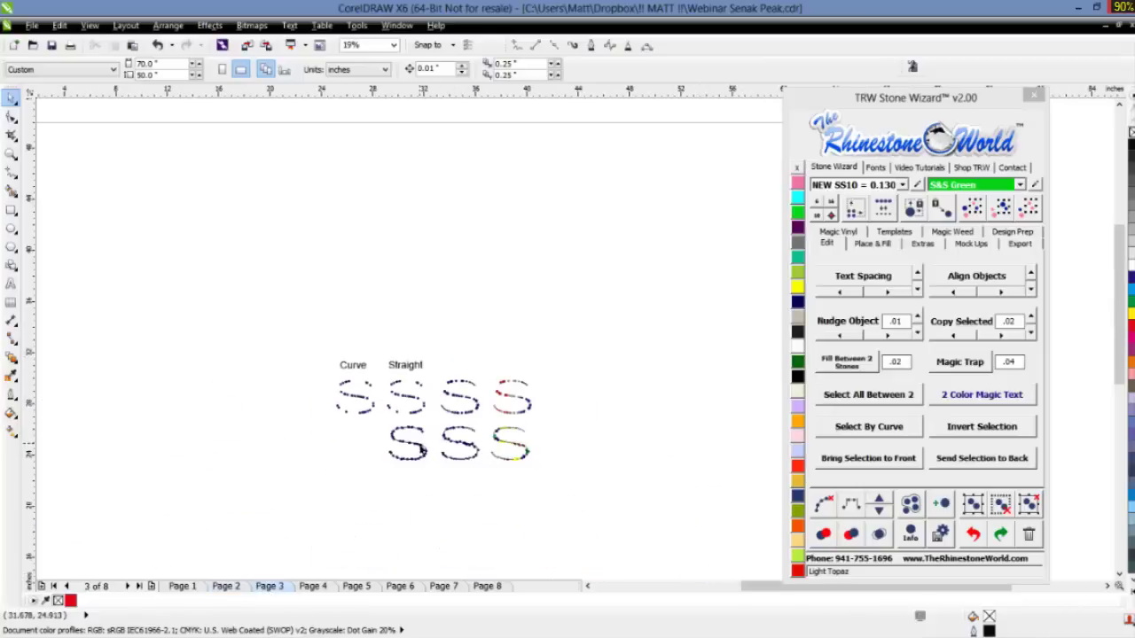
{"action": "scroll", "coordinate": [424, 451], "scroll_direction": "up", "scroll_amount": 2}
{"action": "scroll", "coordinate": [447, 441], "scroll_direction": "up", "scroll_amount": 2}
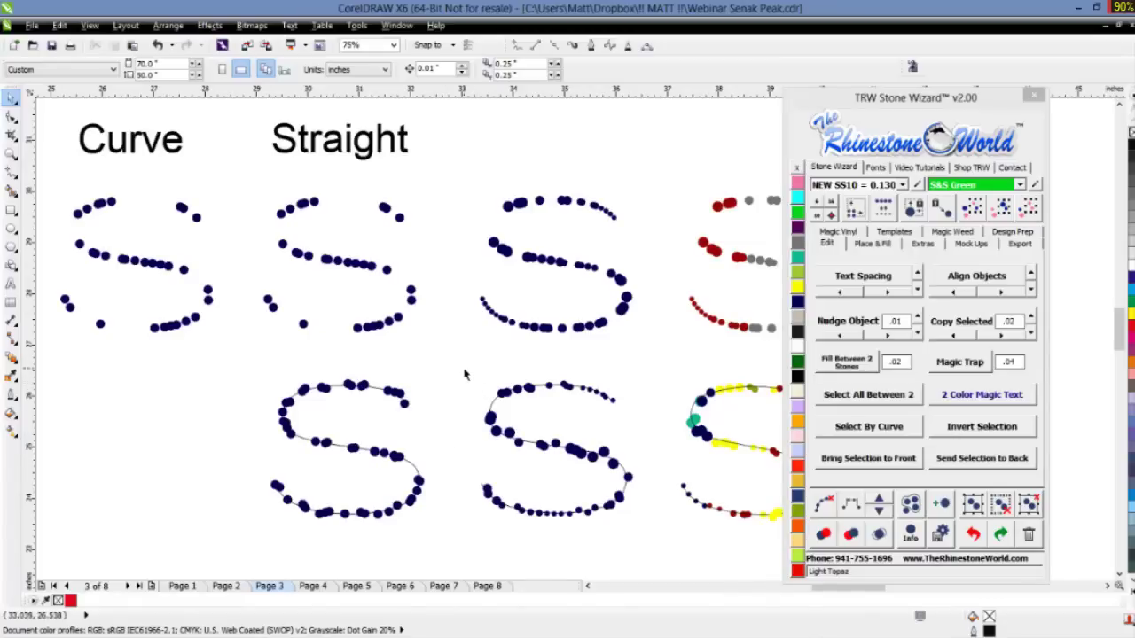
{"action": "scroll", "coordinate": [465, 376], "scroll_direction": "down", "scroll_amount": 2}
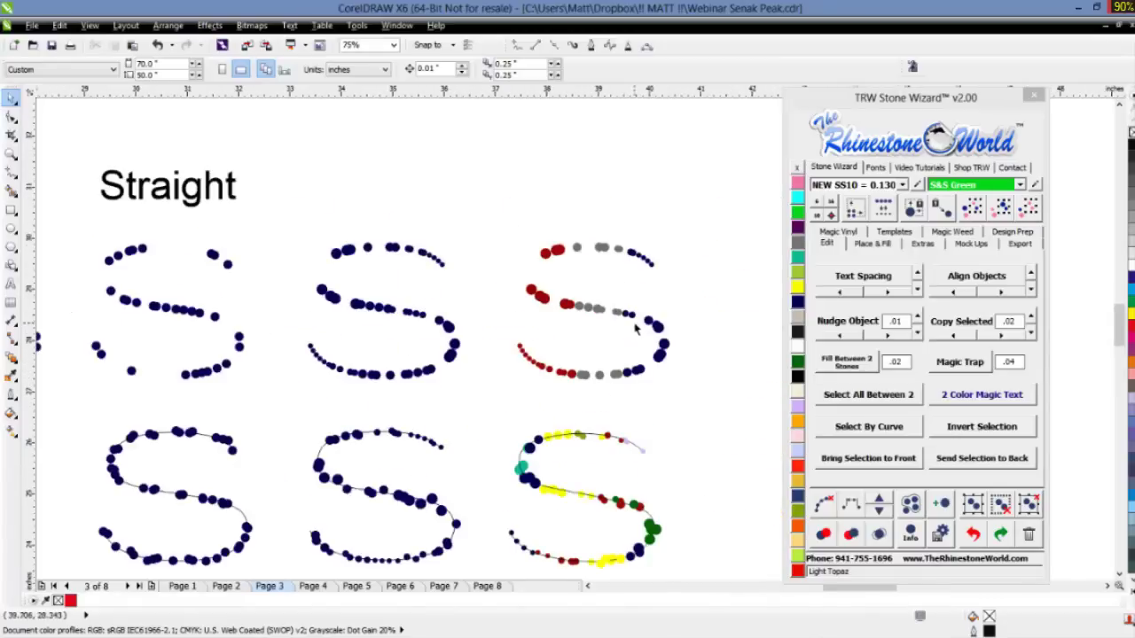
{"action": "scroll", "coordinate": [638, 329], "scroll_direction": "up", "scroll_amount": 2}
{"action": "scroll", "coordinate": [626, 348], "scroll_direction": "down", "scroll_amount": 1}
{"action": "scroll", "coordinate": [497, 435], "scroll_direction": "up", "scroll_amount": 3}
{"action": "scroll", "coordinate": [509, 421], "scroll_direction": "down", "scroll_amount": 2}
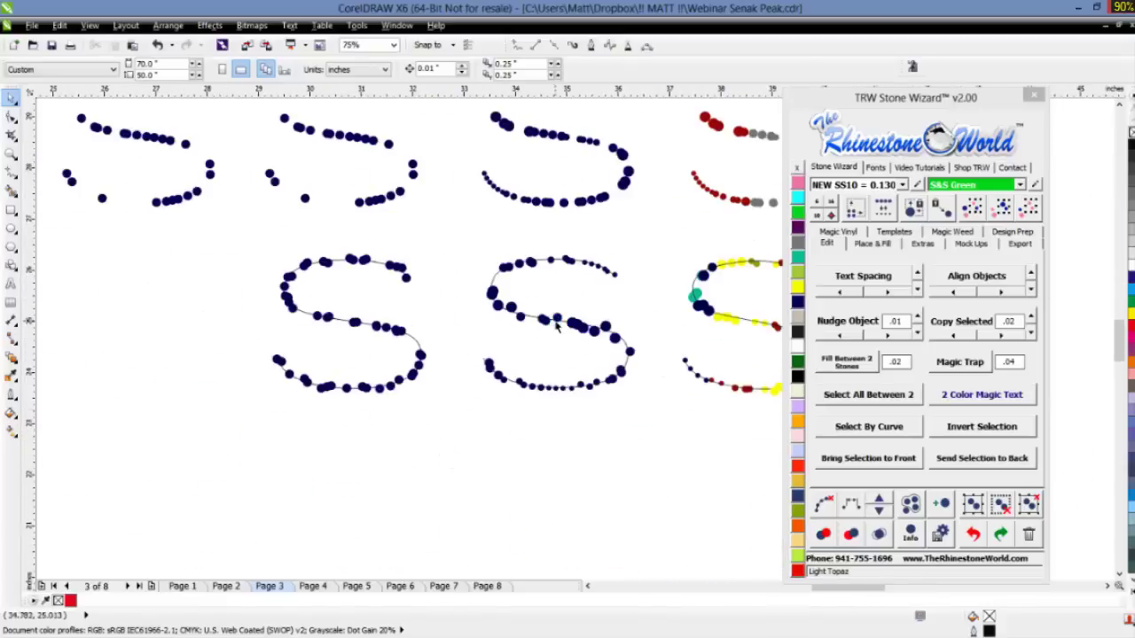
{"action": "scroll", "coordinate": [408, 206], "scroll_direction": "down", "scroll_amount": 1}
{"action": "scroll", "coordinate": [317, 147], "scroll_direction": "down", "scroll_amount": 1}
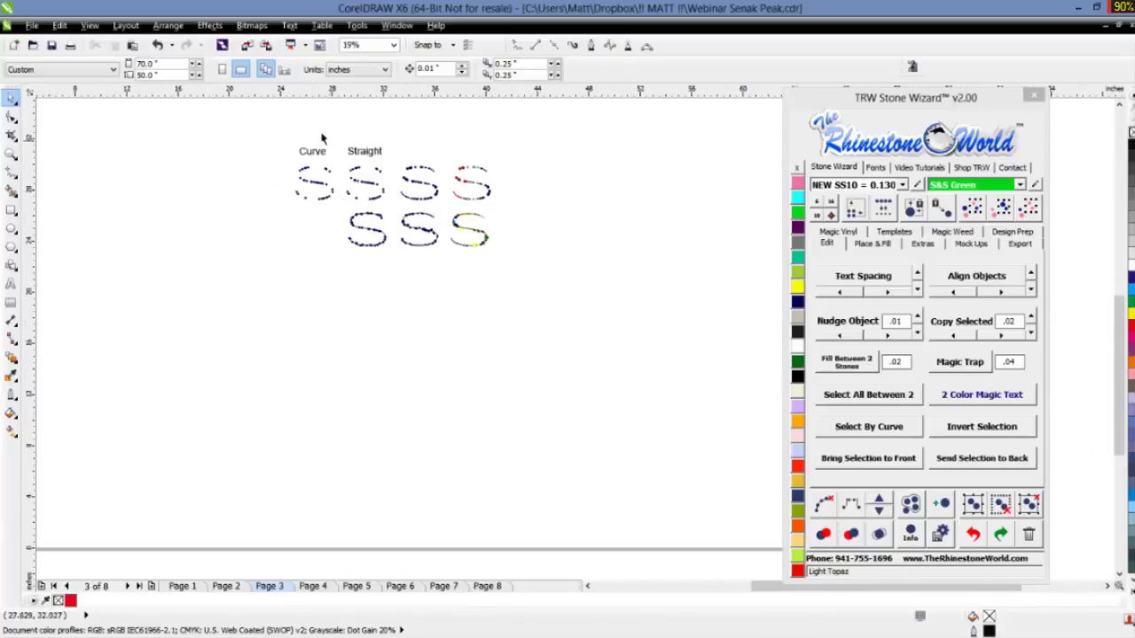
{"action": "scroll", "coordinate": [321, 142], "scroll_direction": "up", "scroll_amount": 2}
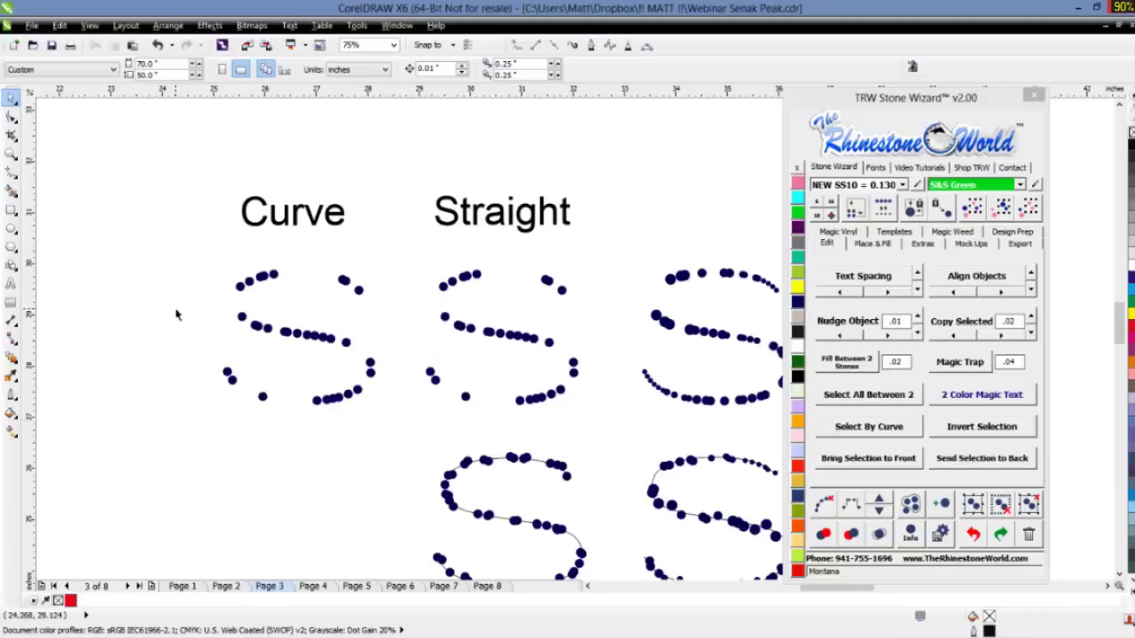
- Respace the stones of the upper S-shaped sample under the Straight label so they are evenly distributed along straight connecting segments
{"action": "scroll", "coordinate": [176, 315], "scroll_direction": "up", "scroll_amount": 2}
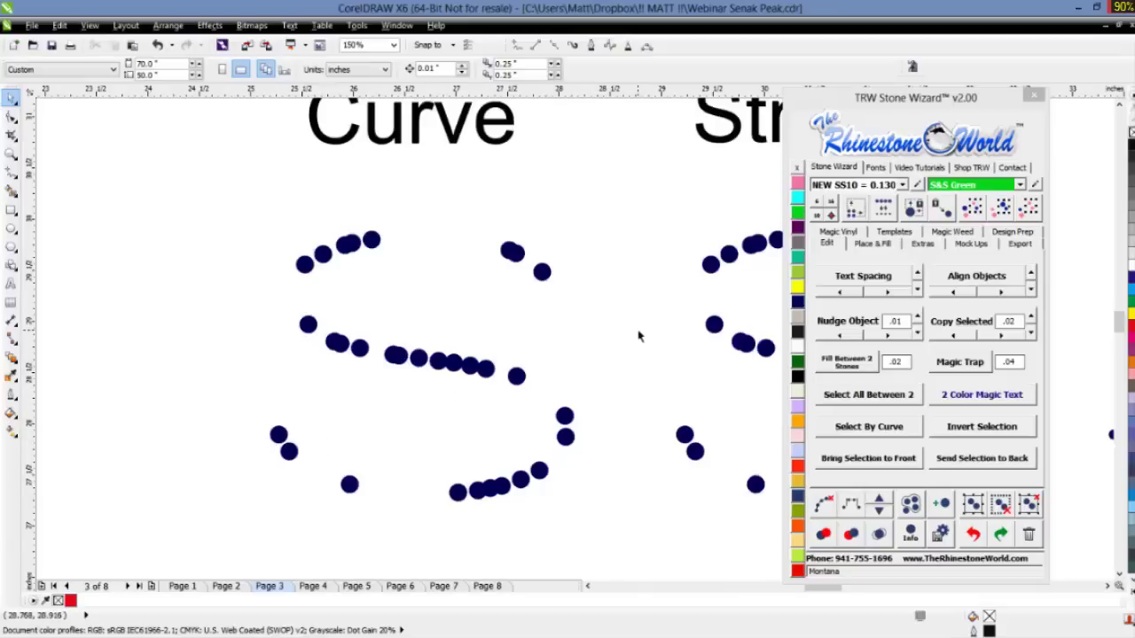
{"action": "scroll", "coordinate": [512, 333], "scroll_direction": "down", "scroll_amount": 2}
{"action": "scroll", "coordinate": [470, 317], "scroll_direction": "down", "scroll_amount": 2}
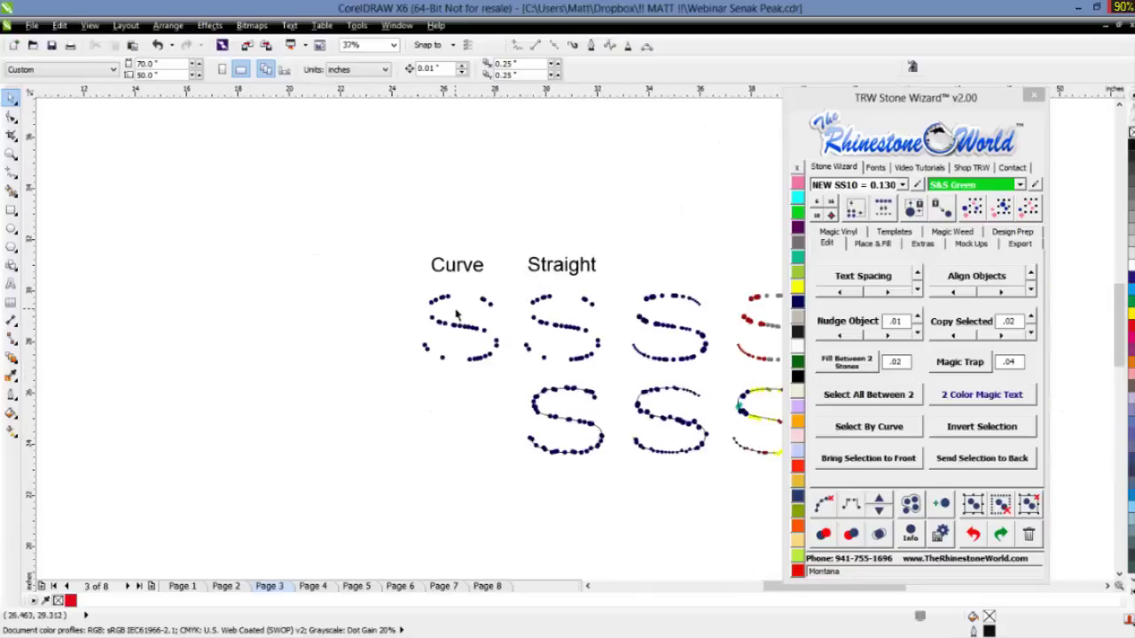
{"action": "scroll", "coordinate": [614, 327], "scroll_direction": "up", "scroll_amount": 2}
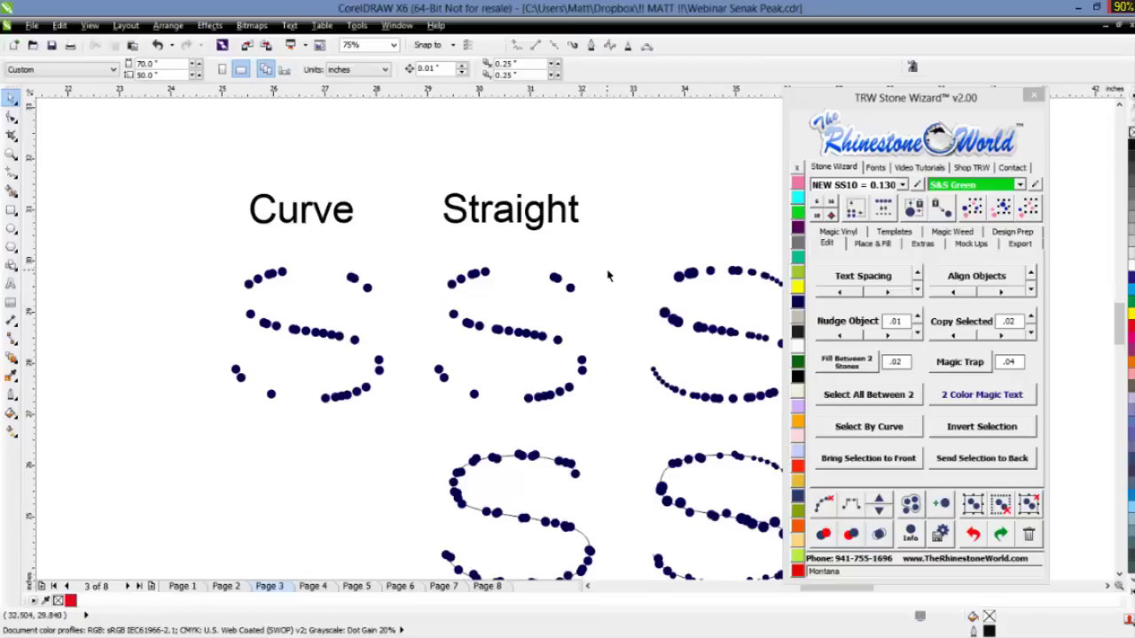
{"action": "scroll", "coordinate": [598, 284], "scroll_direction": "up", "scroll_amount": 2}
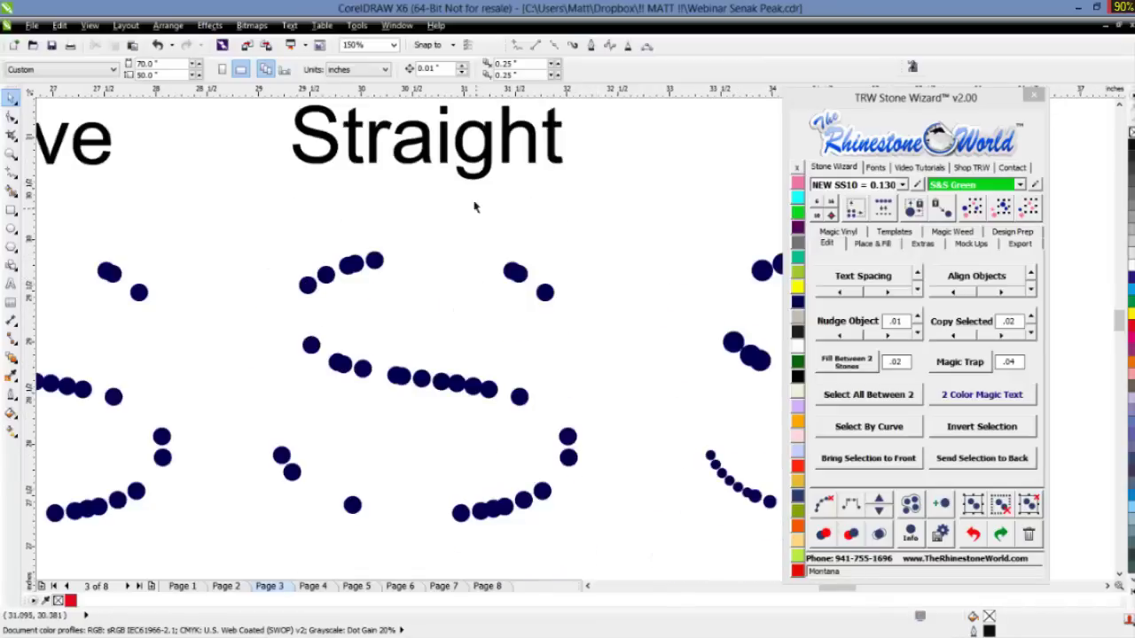
{"action": "scroll", "coordinate": [543, 268], "scroll_direction": "down", "scroll_amount": 2}
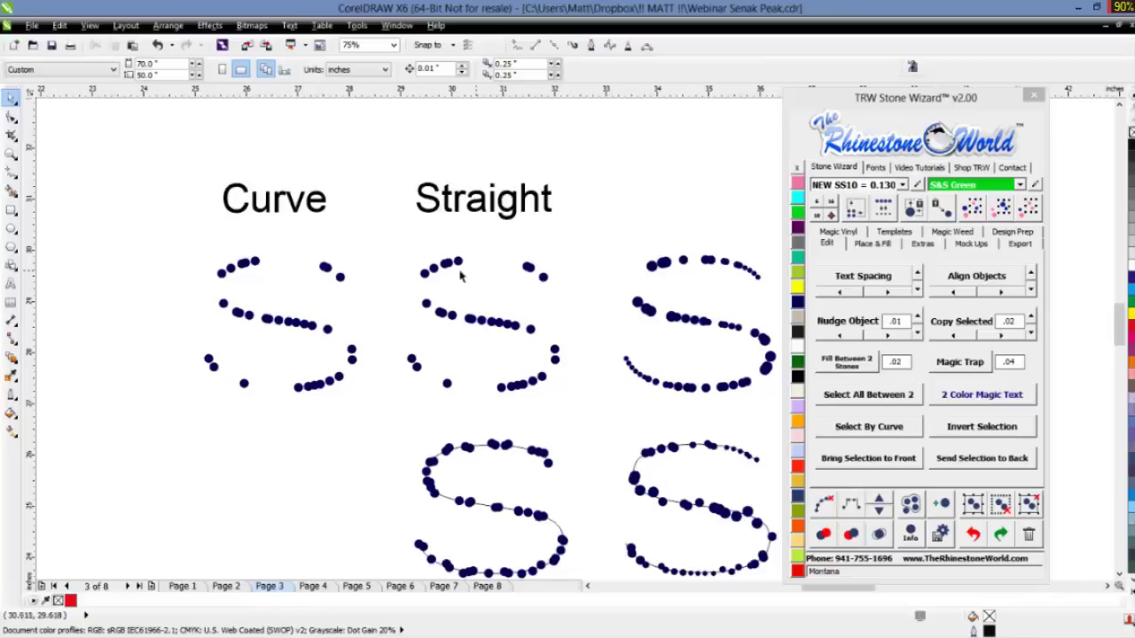
{"action": "left_click_drag", "start_coordinate": [580, 234], "coordinate": [395, 418]}
{"action": "scroll", "coordinate": [465, 371], "scroll_direction": "up", "scroll_amount": 2}
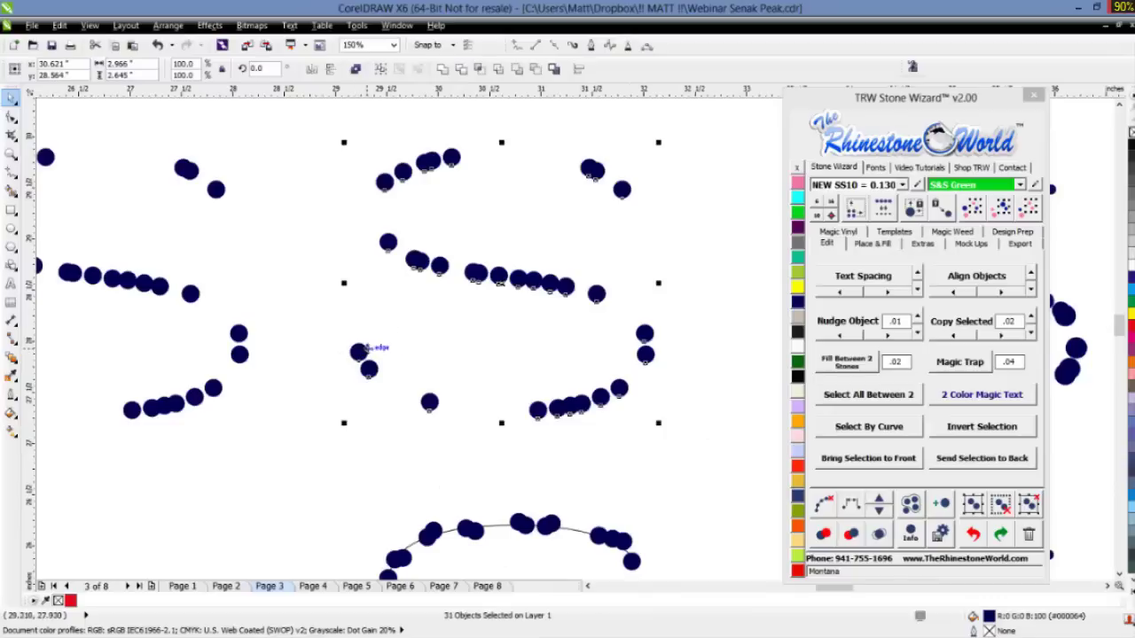
{"action": "left_click", "coordinate": [854, 507]}
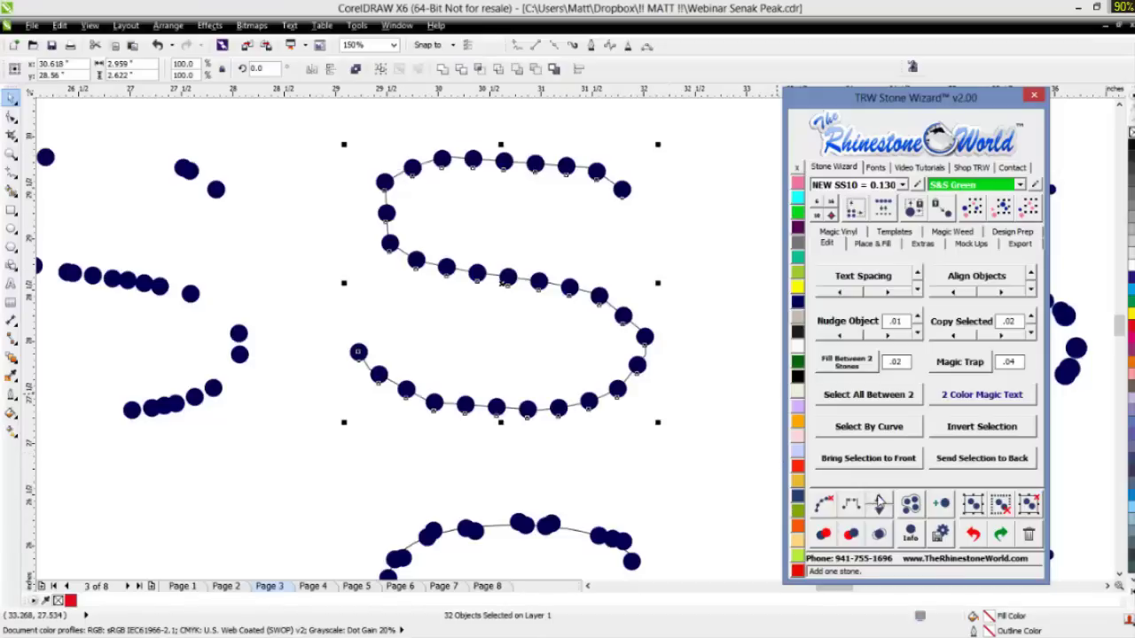
- Add 14 stones one at a time to the evenly spaced S under the Straight label, and deselect it
{"action": "left_click", "coordinate": [878, 503]}
{"action": "left_click", "coordinate": [879, 502]}
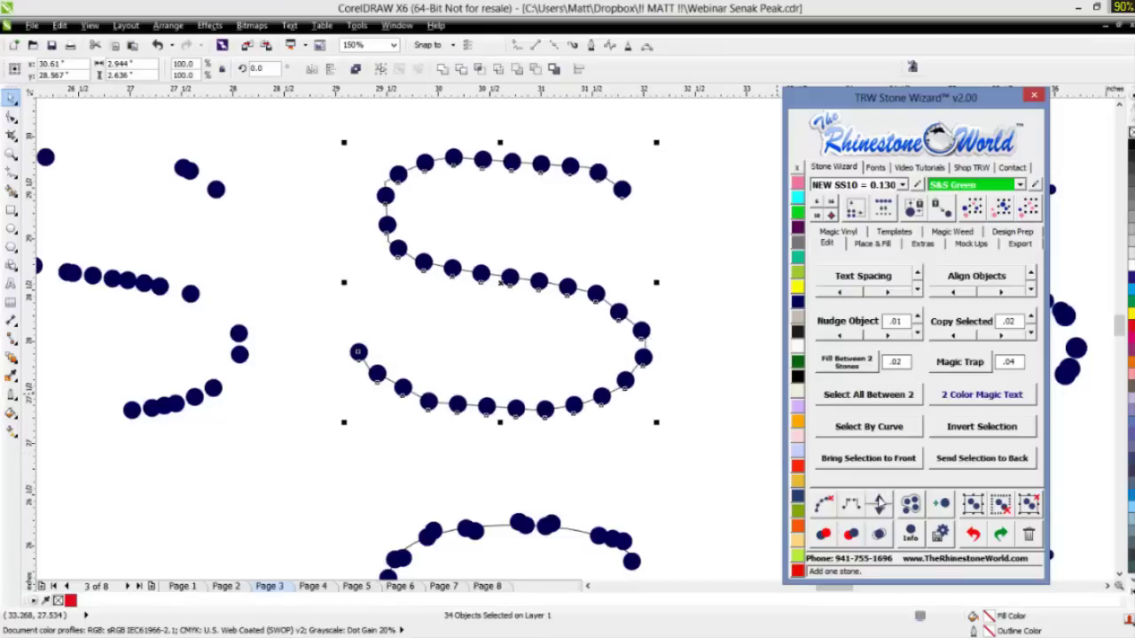
{"action": "left_click", "coordinate": [879, 503]}
{"action": "left_click", "coordinate": [879, 502]}
{"action": "left_click", "coordinate": [879, 503]}
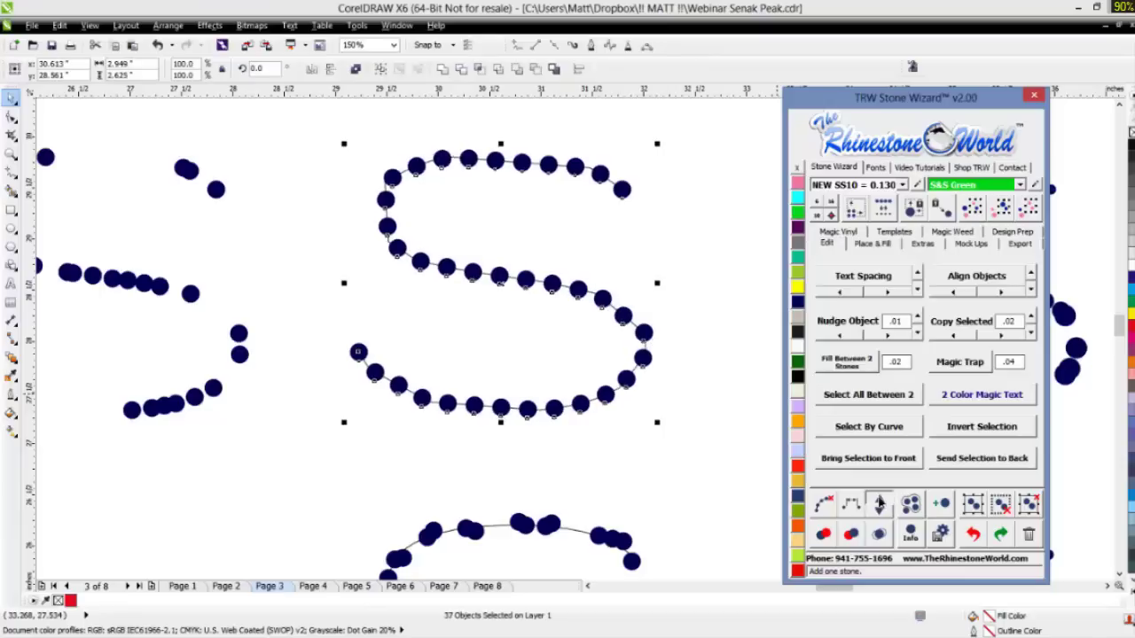
{"action": "left_click", "coordinate": [879, 503]}
{"action": "left_click", "coordinate": [879, 503]}
{"action": "left_click", "coordinate": [878, 503]}
{"action": "left_click", "coordinate": [879, 502]}
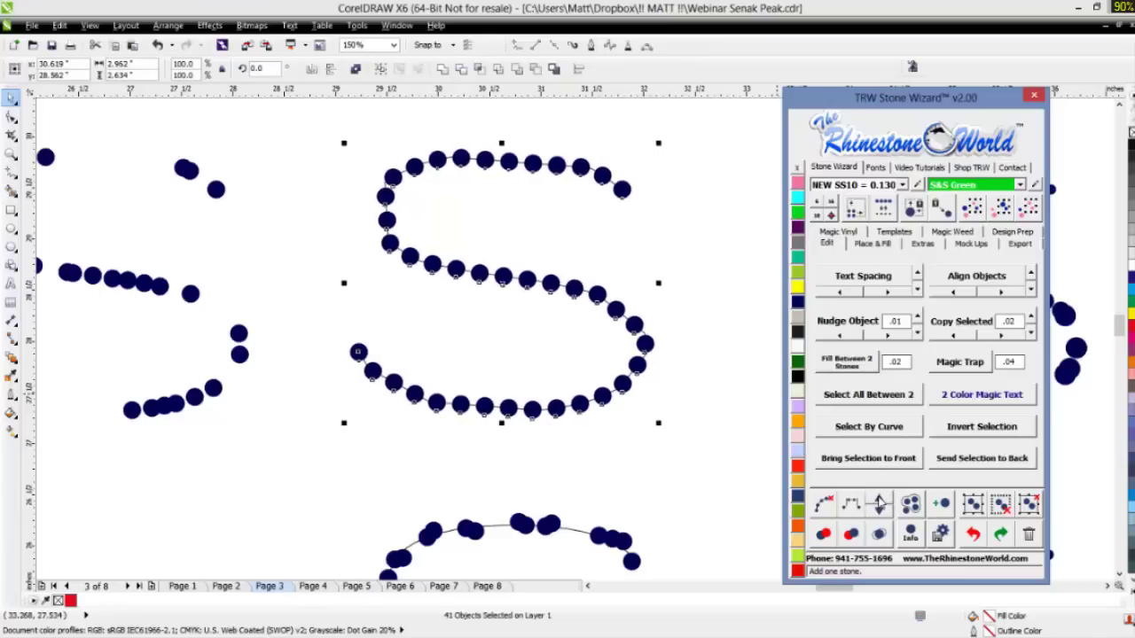
{"action": "left_click", "coordinate": [879, 503]}
{"action": "left_click", "coordinate": [879, 502]}
{"action": "left_click", "coordinate": [879, 503]}
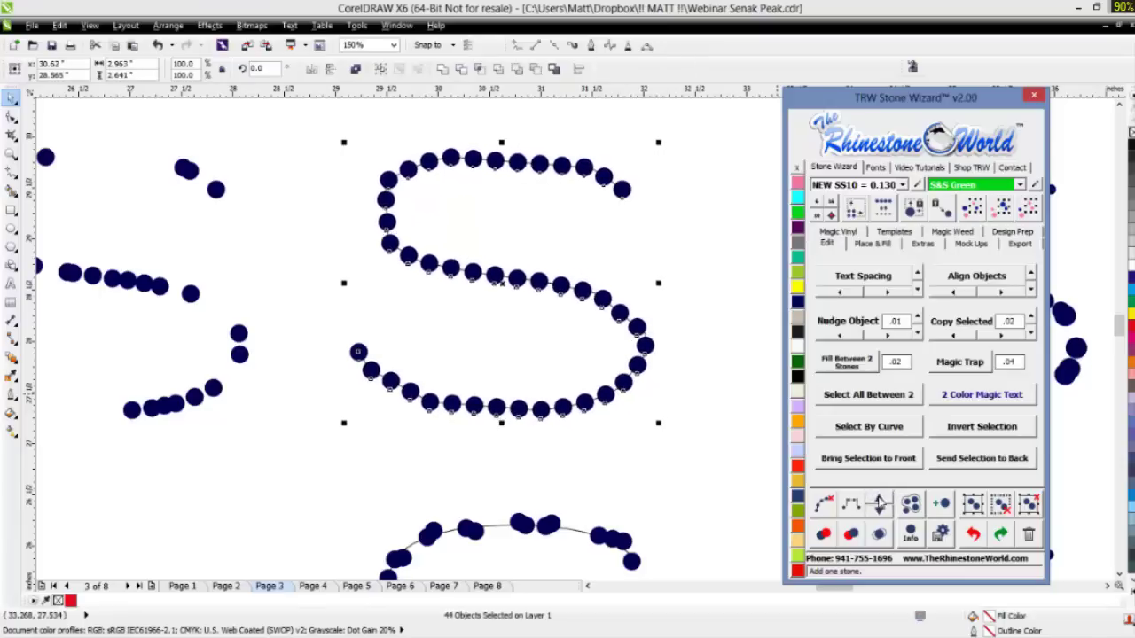
{"action": "left_click", "coordinate": [879, 503]}
{"action": "left_click", "coordinate": [879, 503]}
{"action": "left_click", "coordinate": [717, 450]}
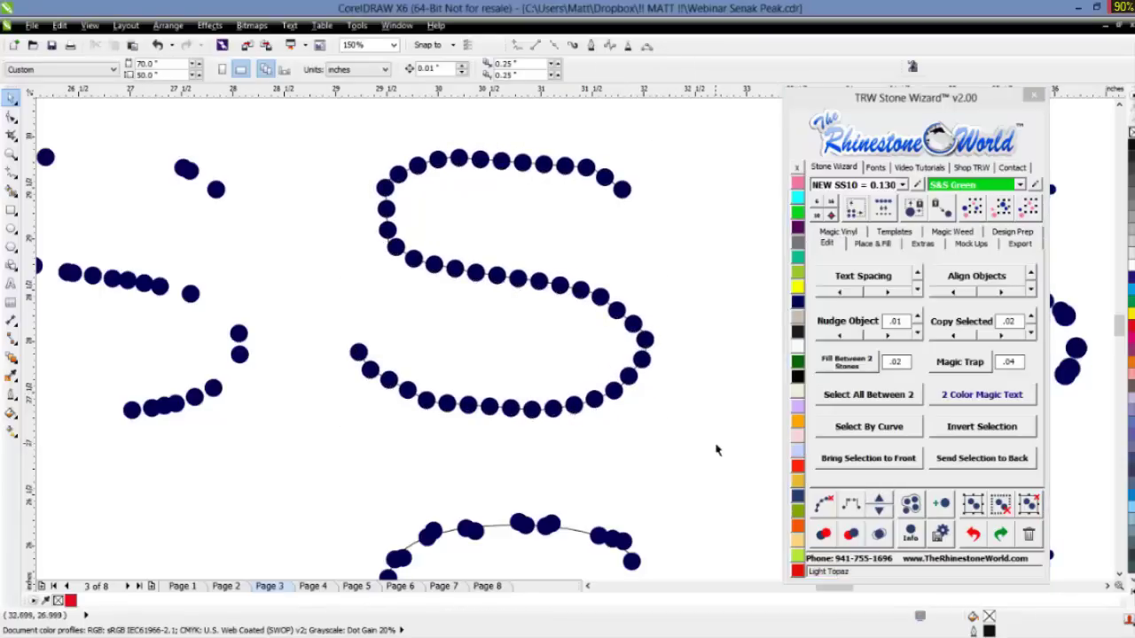
- Try to respace the stones of the S under the Curve label evenly along a smooth curved path
{"action": "scroll", "coordinate": [651, 409], "scroll_direction": "down", "scroll_amount": 2}
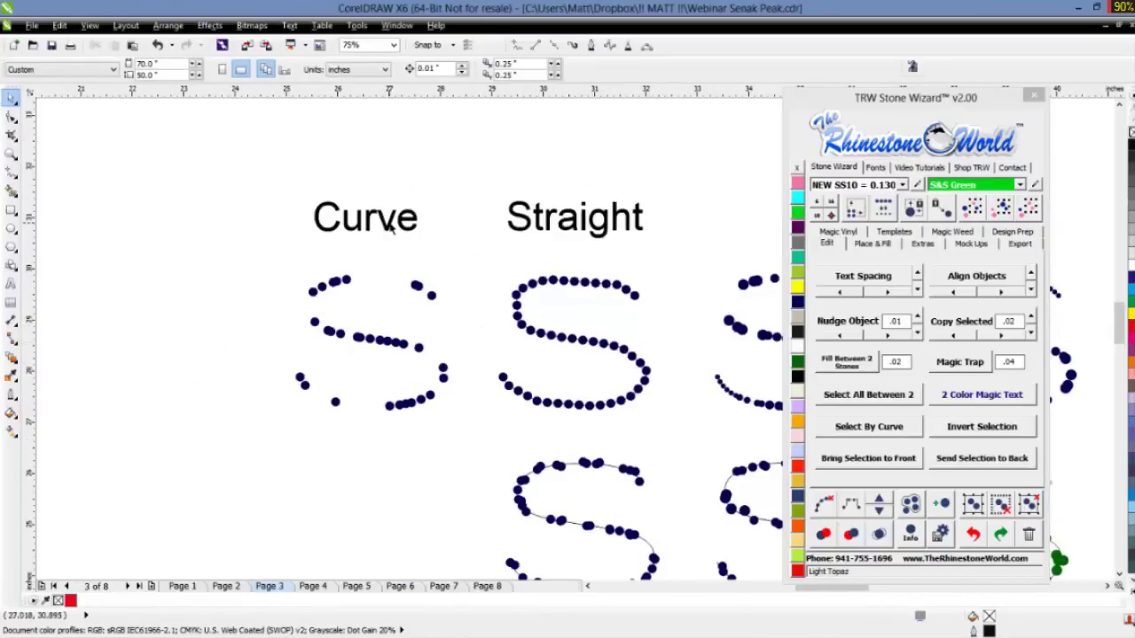
{"action": "left_click_drag", "start_coordinate": [474, 263], "coordinate": [291, 410]}
{"action": "scroll", "coordinate": [281, 397], "scroll_direction": "up", "scroll_amount": 2}
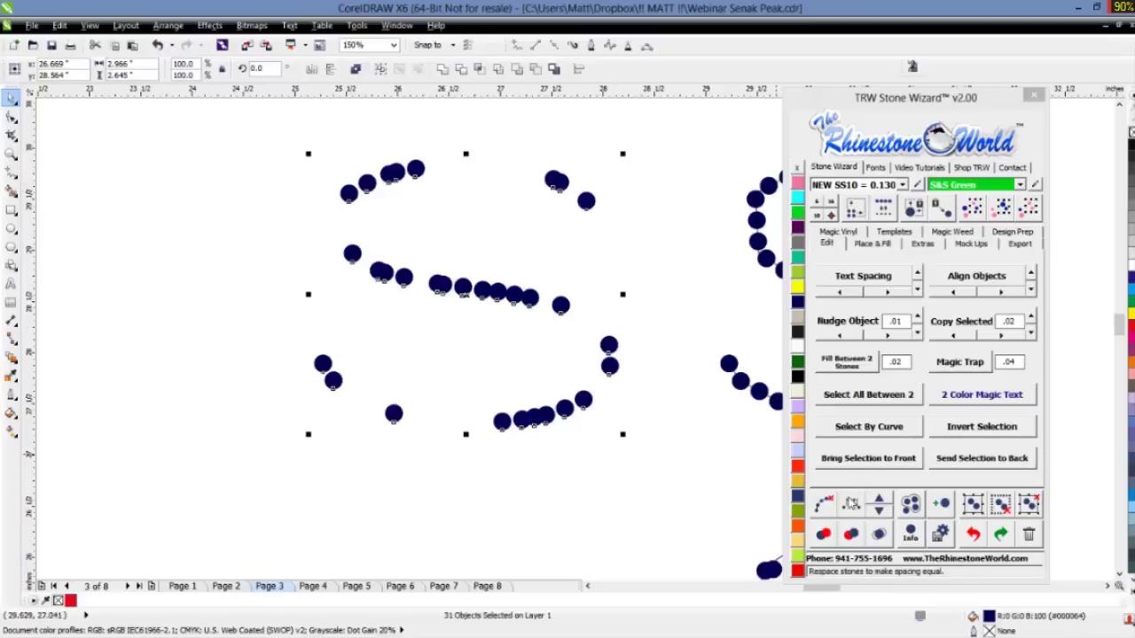
{"action": "left_click", "coordinate": [851, 503]}
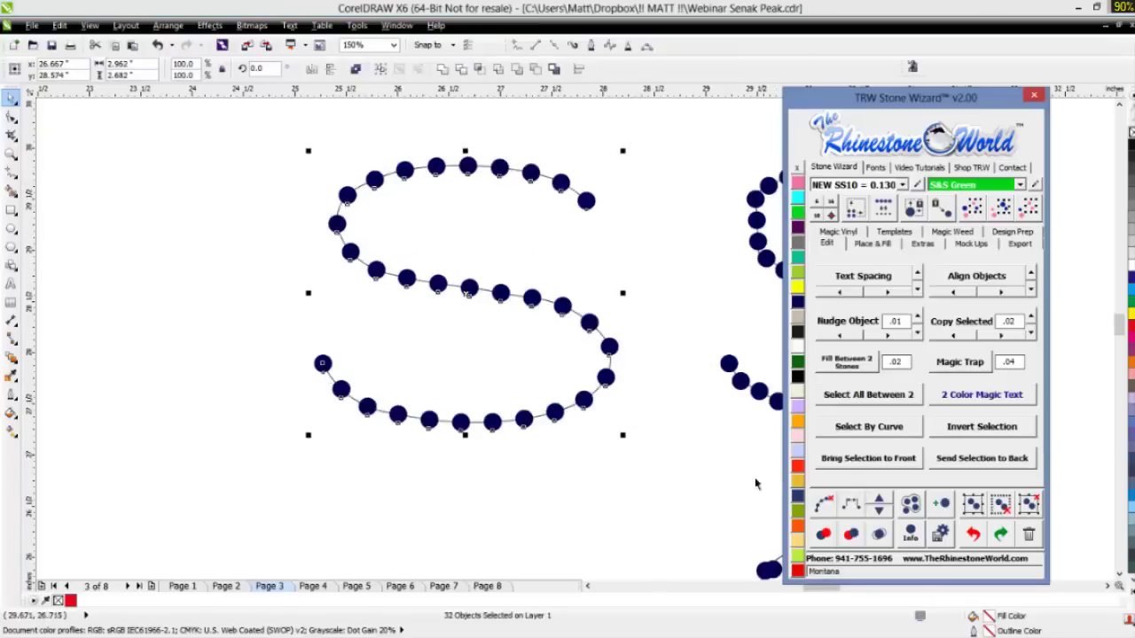
{"action": "left_click", "coordinate": [648, 427]}
{"action": "scroll", "coordinate": [536, 373], "scroll_direction": "down", "scroll_amount": 2}
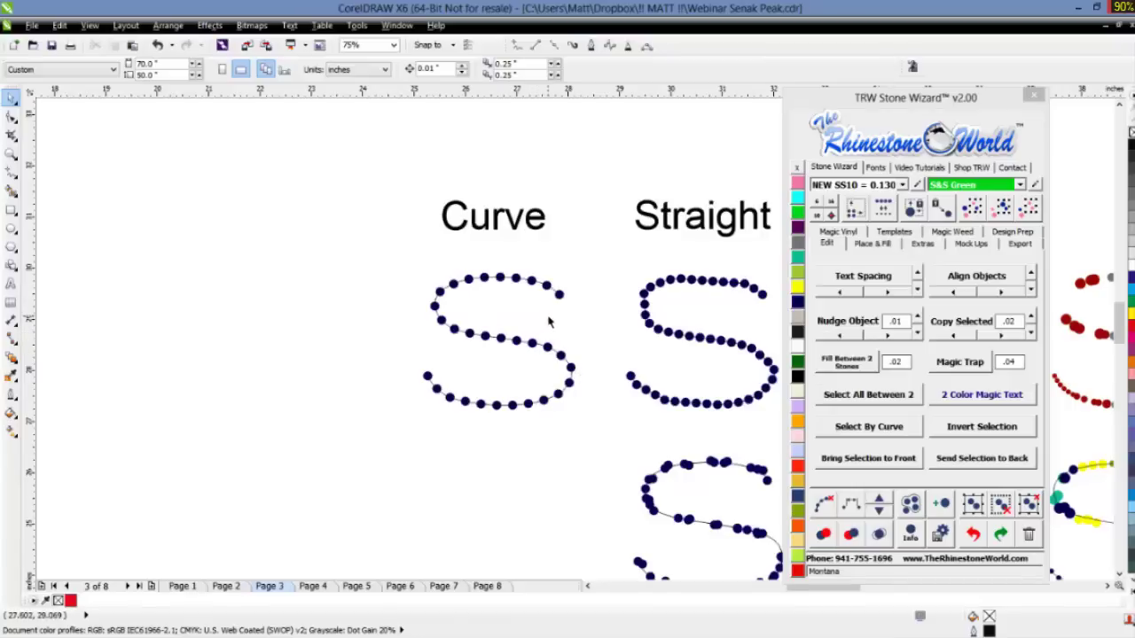
- Select all stones of the unevenly spaced S under the Curve label and equalize their spacing along a curved path
{"action": "scroll", "coordinate": [527, 294], "scroll_direction": "up", "scroll_amount": 2}
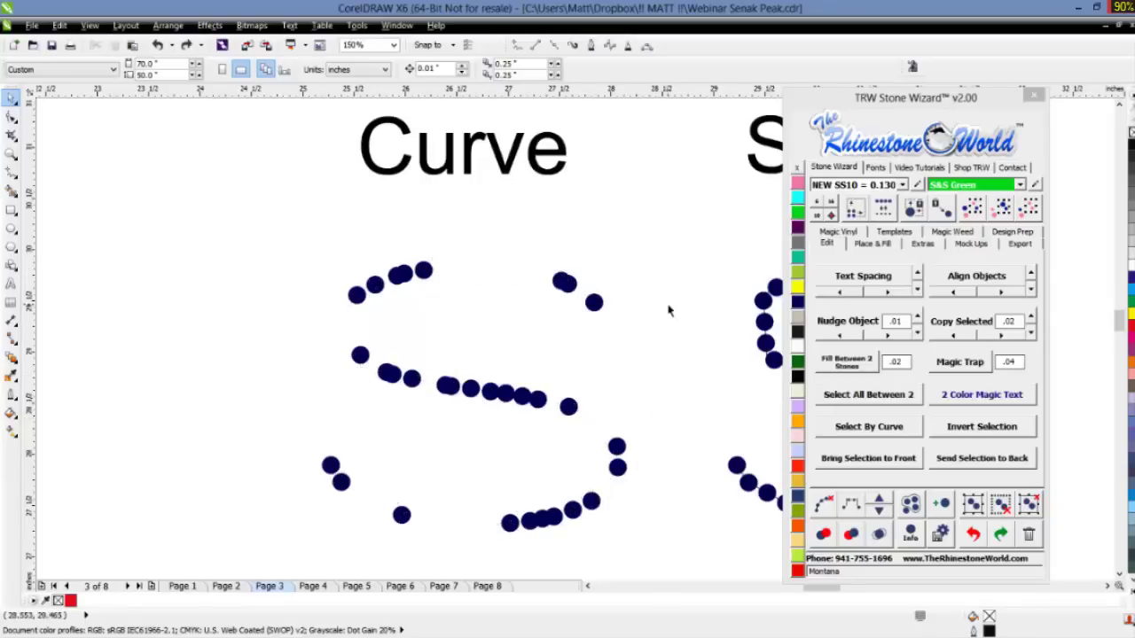
{"action": "left_click_drag", "start_coordinate": [667, 241], "coordinate": [303, 563]}
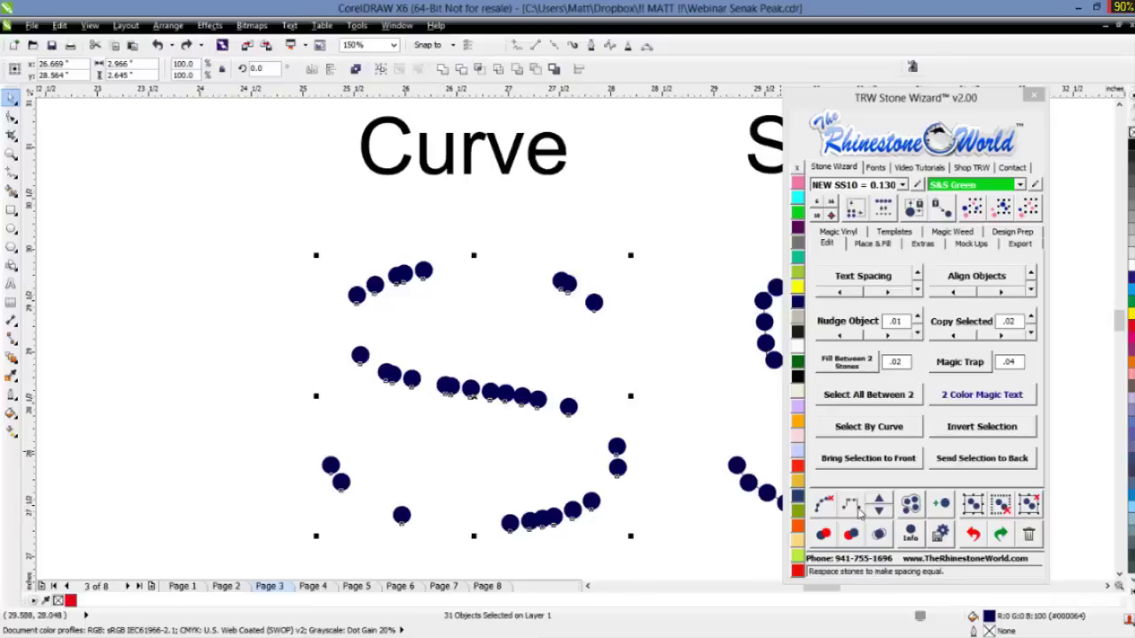
{"action": "left_click", "coordinate": [857, 512]}
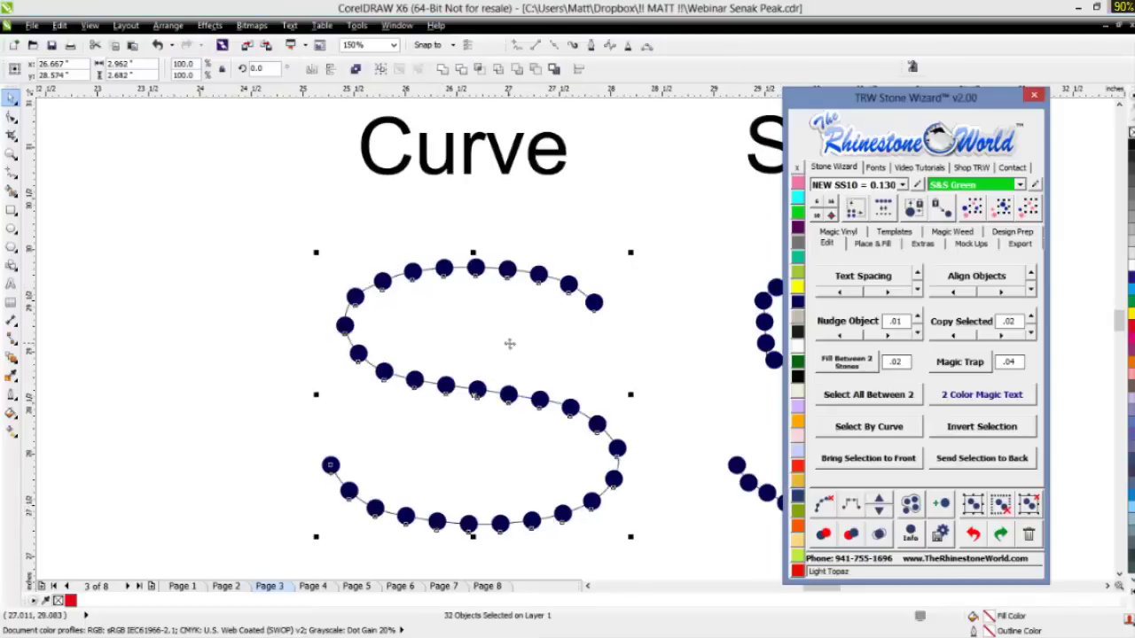
- Add five evenly distributed stones one at a time to the respaced S under the Curve label
{"action": "left_click", "coordinate": [877, 502]}
{"action": "left_click", "coordinate": [877, 502]}
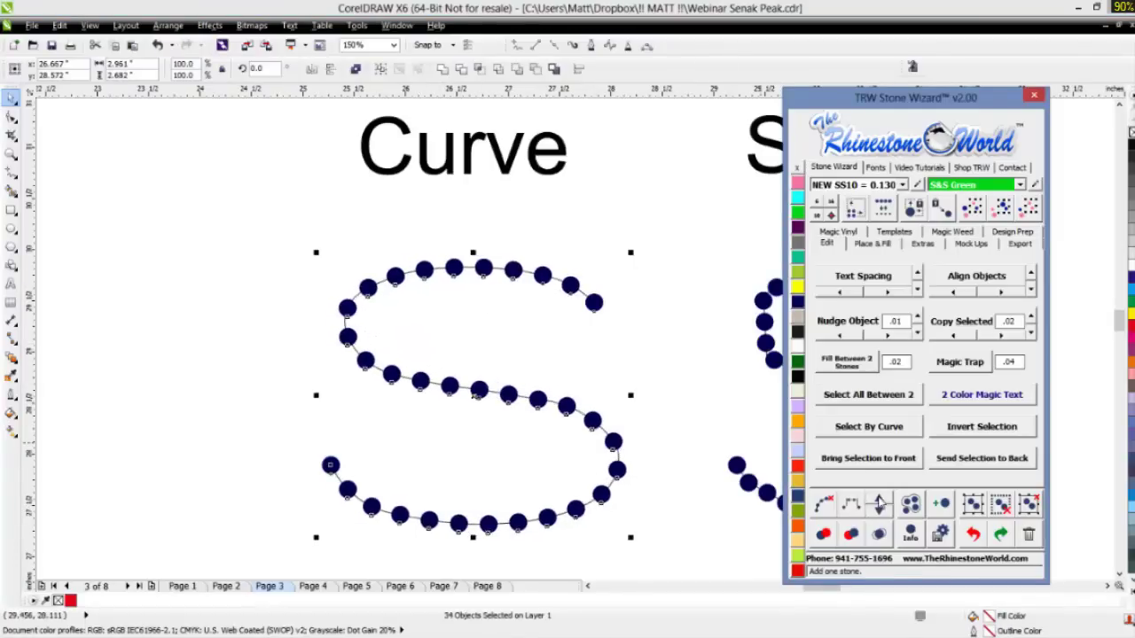
{"action": "left_click", "coordinate": [877, 502]}
{"action": "left_click", "coordinate": [877, 502]}
{"action": "left_click", "coordinate": [877, 502]}
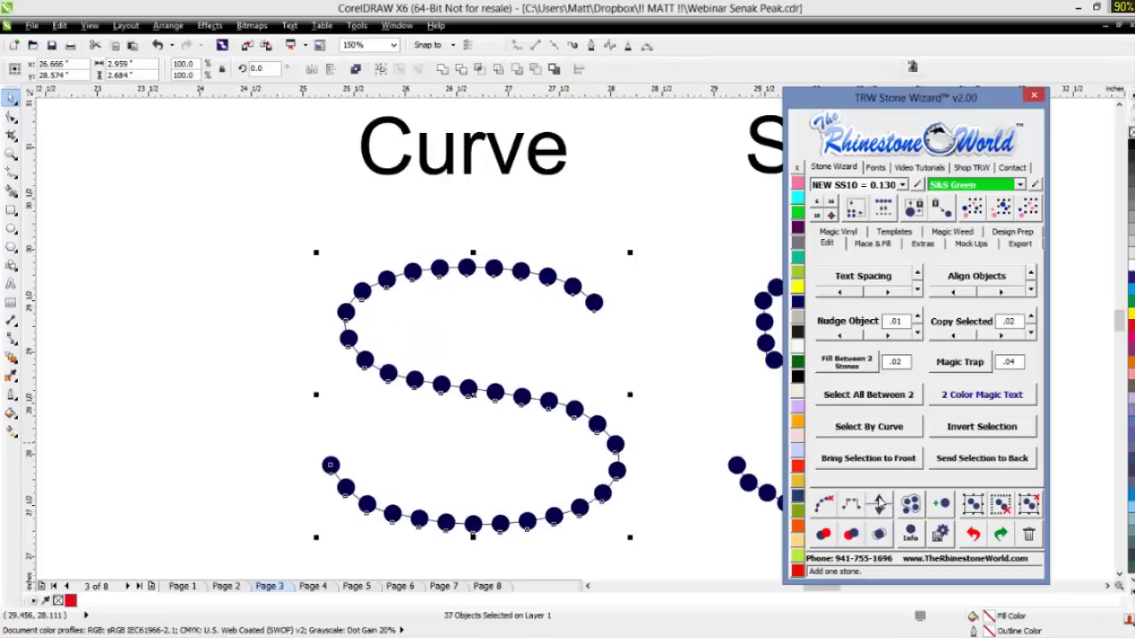
- Add seven stones one at a time to the selected S beneath the Curve heading, and deselect it
{"action": "left_click", "coordinate": [877, 502]}
{"action": "left_click", "coordinate": [877, 502]}
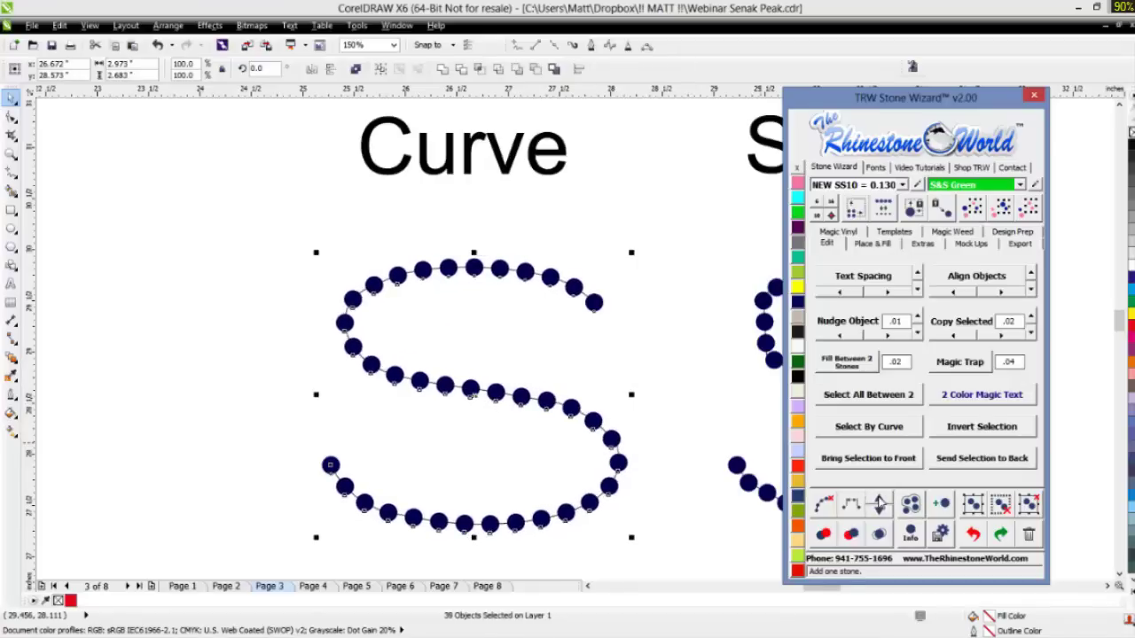
{"action": "left_click", "coordinate": [877, 502]}
{"action": "left_click", "coordinate": [877, 502]}
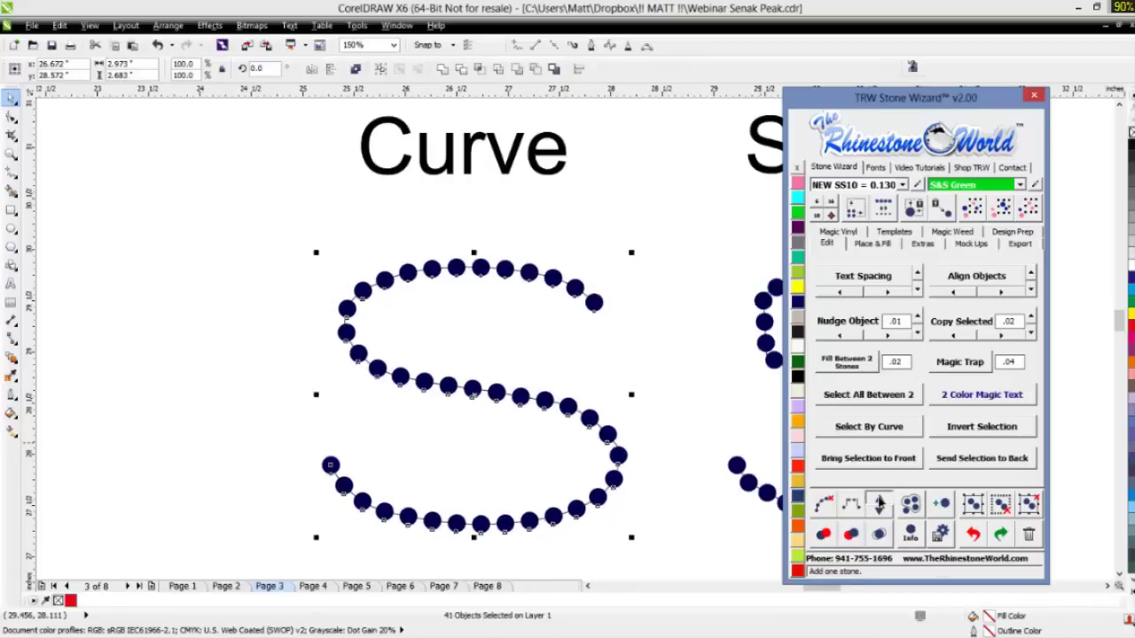
{"action": "left_click", "coordinate": [877, 502]}
{"action": "left_click", "coordinate": [877, 502]}
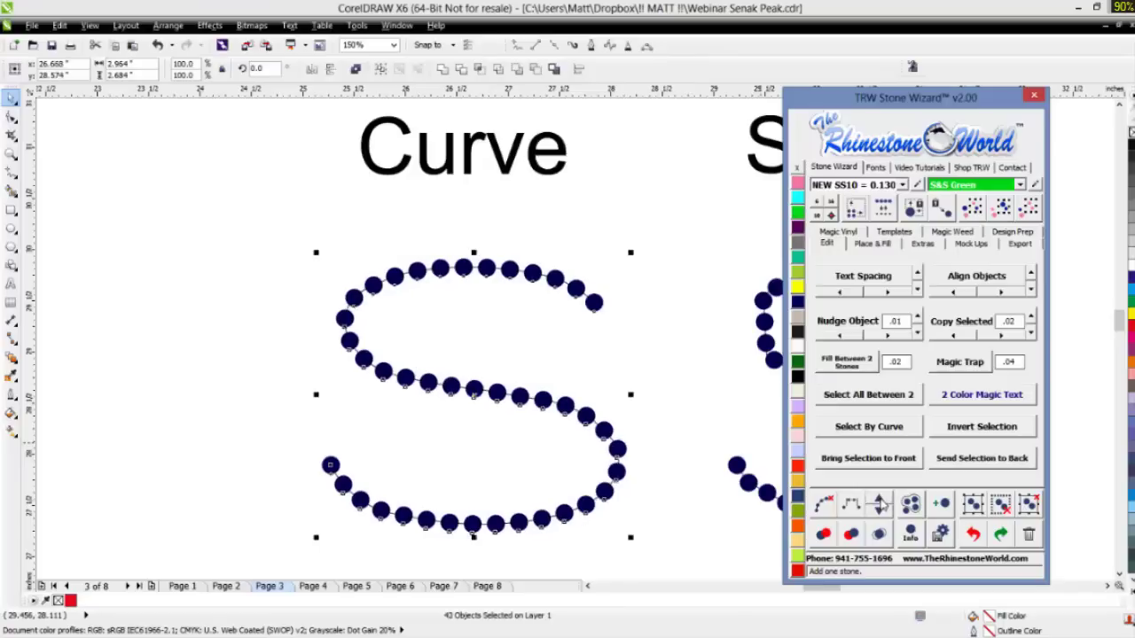
{"action": "left_click", "coordinate": [877, 502]}
{"action": "left_click", "coordinate": [456, 325]}
{"action": "scroll", "coordinate": [564, 347], "scroll_direction": "down", "scroll_amount": 3}
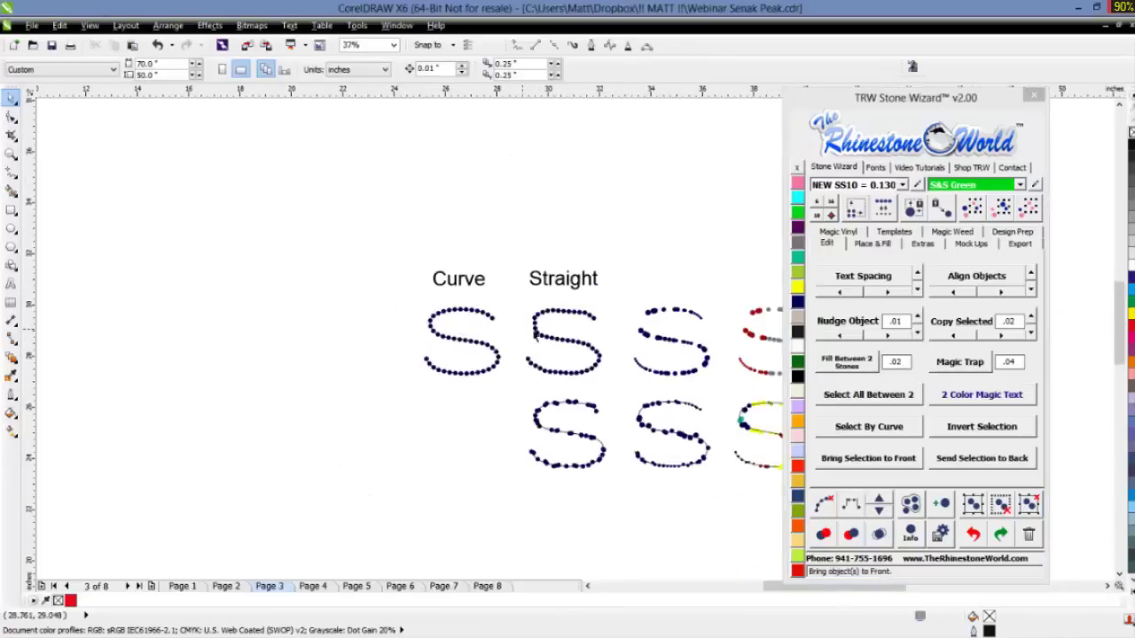
- Select all stones of the blue mixed-size S in the upper row and respace them equally, with its lower-left end stone as the starting point
{"action": "scroll", "coordinate": [564, 348], "scroll_direction": "up", "scroll_amount": 2}
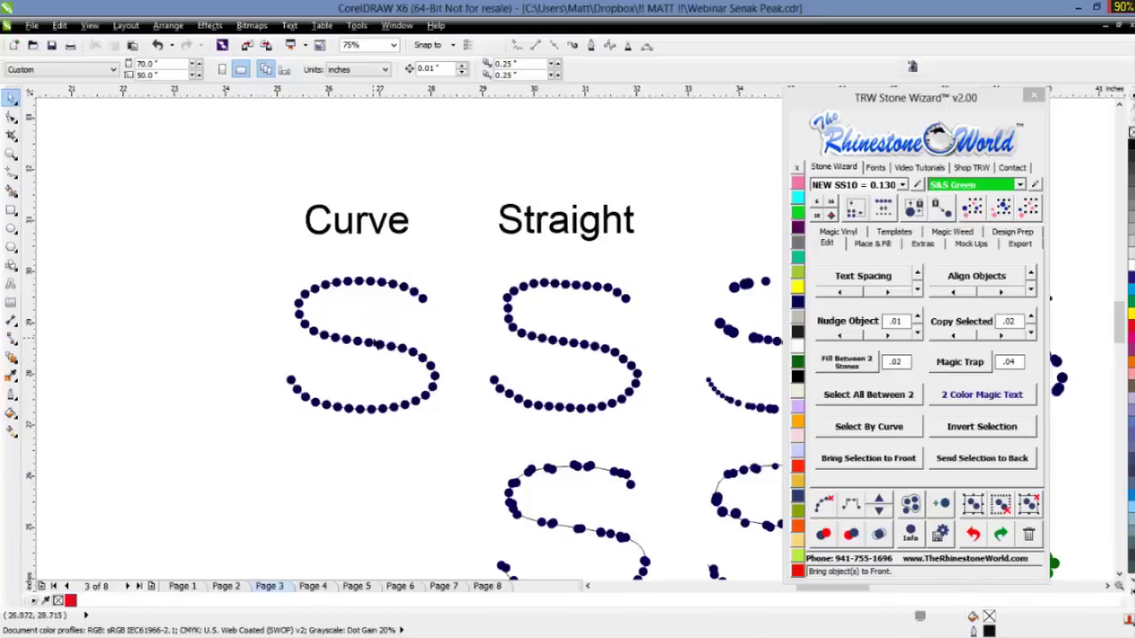
{"action": "scroll", "coordinate": [446, 337], "scroll_direction": "down", "scroll_amount": 1}
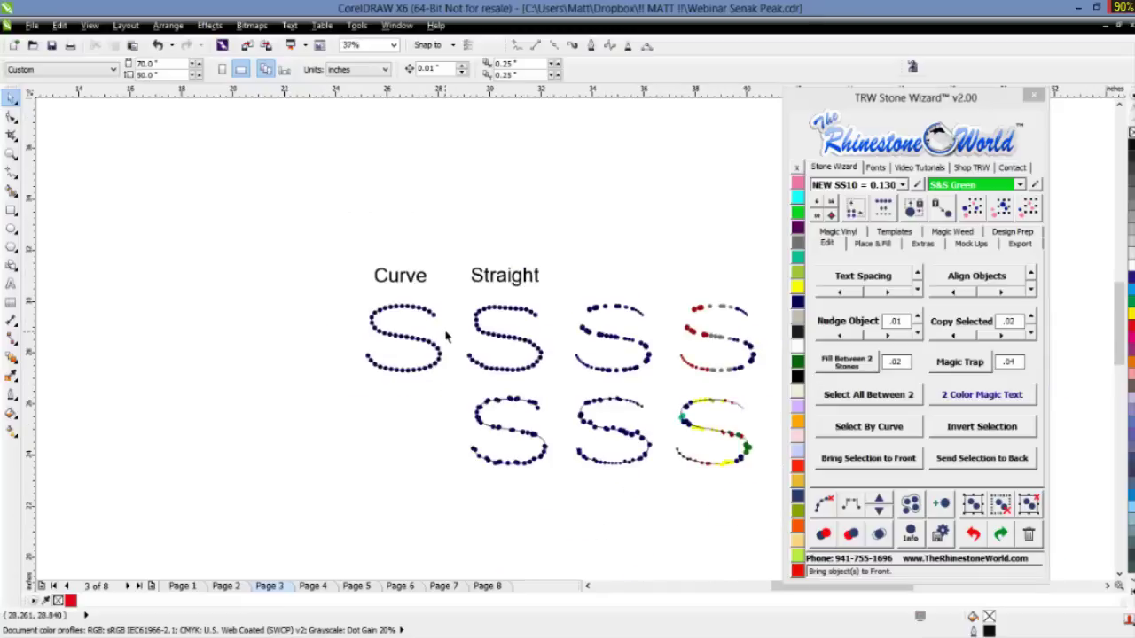
{"action": "scroll", "coordinate": [449, 333], "scroll_direction": "up", "scroll_amount": 1}
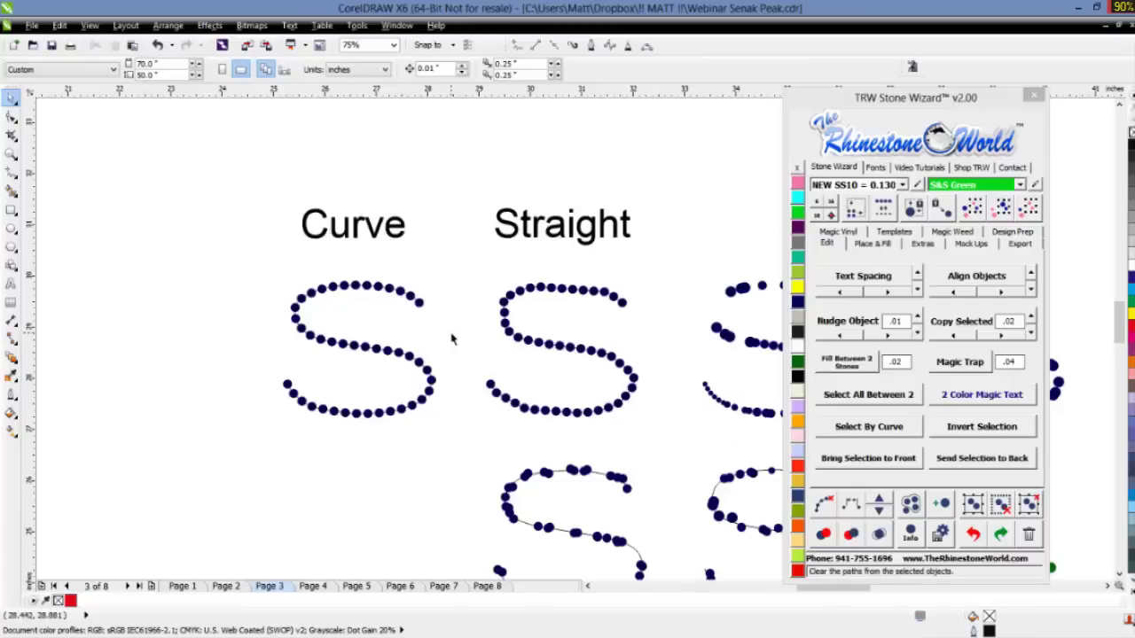
{"action": "scroll", "coordinate": [451, 339], "scroll_direction": "down", "scroll_amount": 1}
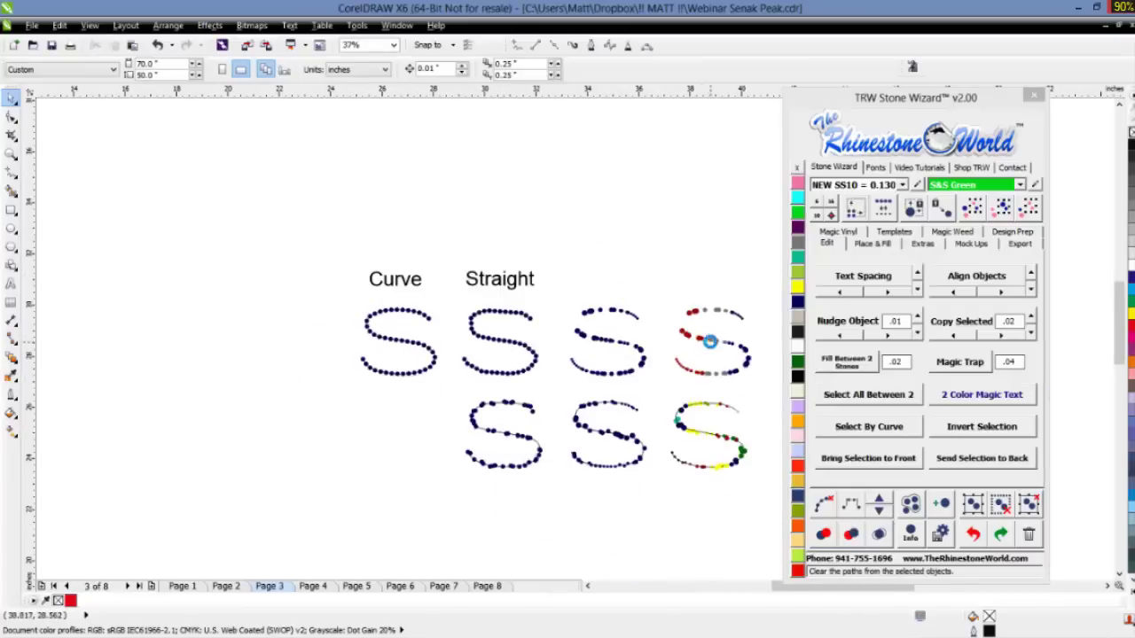
{"action": "scroll", "coordinate": [705, 342], "scroll_direction": "up", "scroll_amount": 1}
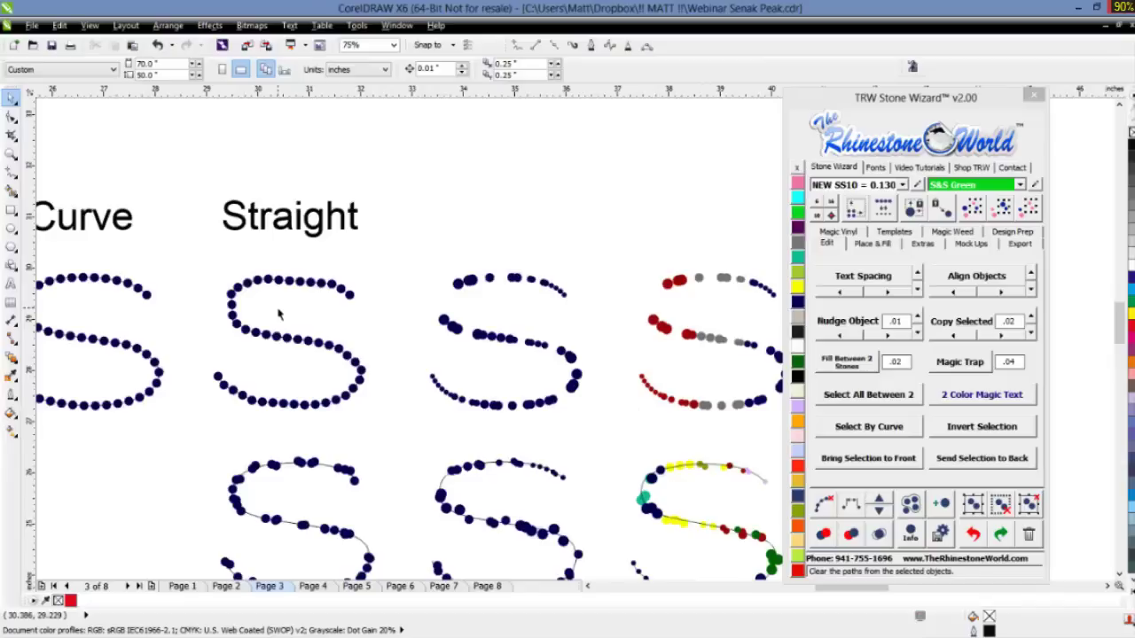
{"action": "scroll", "coordinate": [585, 338], "scroll_direction": "up", "scroll_amount": 1}
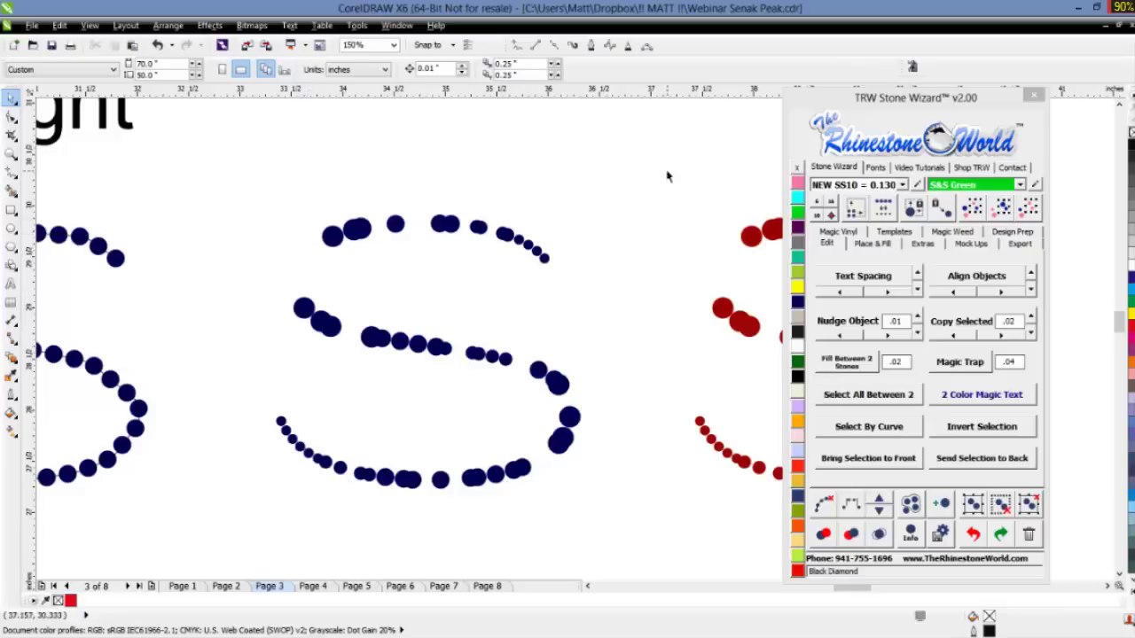
{"action": "left_click_drag", "start_coordinate": [659, 173], "coordinate": [277, 508]}
{"action": "scroll", "coordinate": [289, 479], "scroll_direction": "up", "scroll_amount": 1}
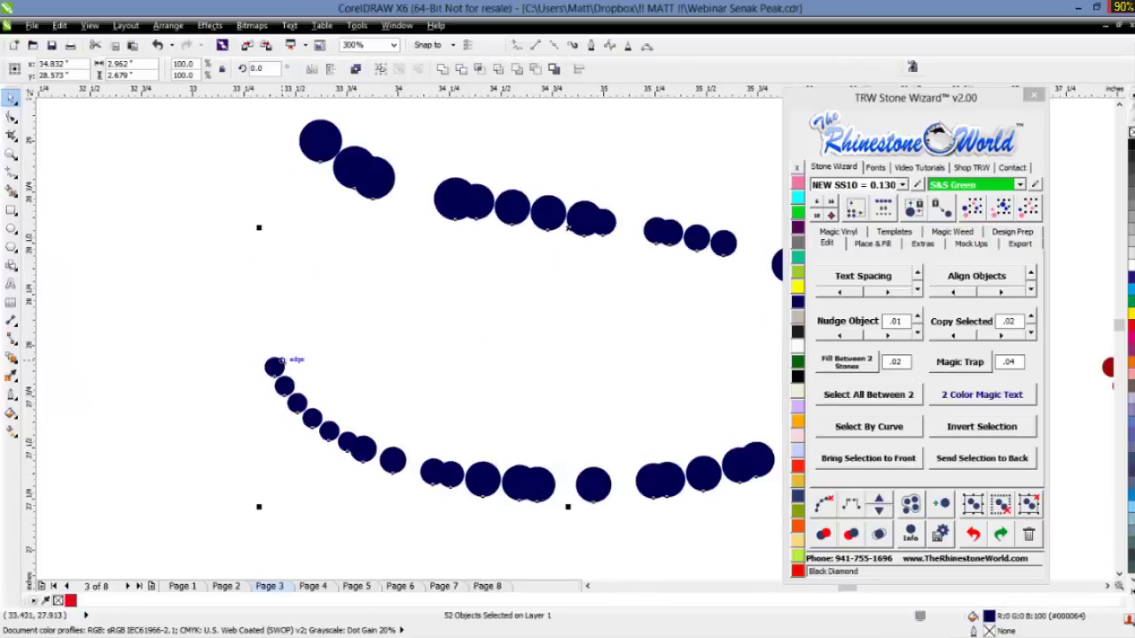
{"action": "left_click", "coordinate": [277, 367], "text": "shift"}
{"action": "scroll", "coordinate": [284, 368], "scroll_direction": "down", "scroll_amount": 1}
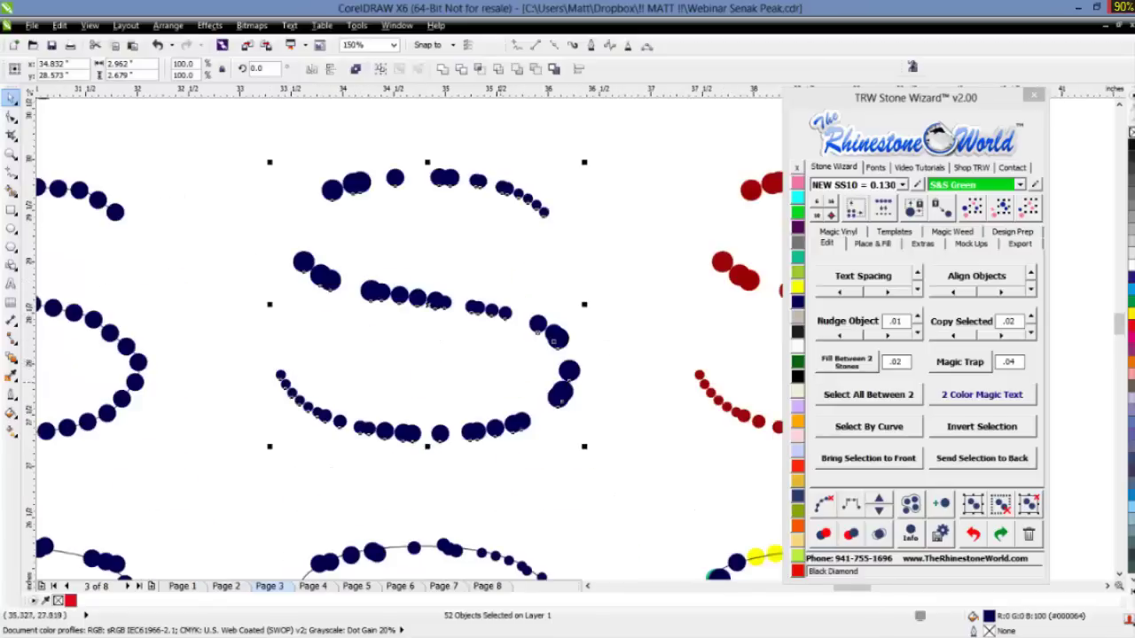
{"action": "left_click", "coordinate": [852, 506]}
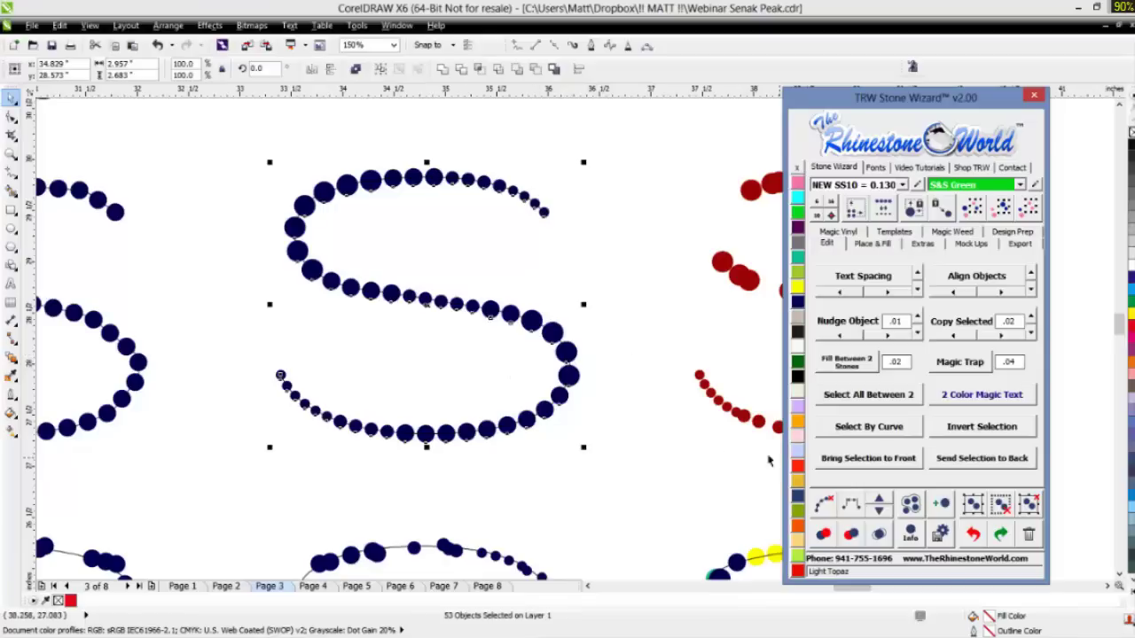
- Add four stones to the respaced blue mixed-size S, remove four stones again, and deselect it
{"action": "left_click", "coordinate": [880, 504]}
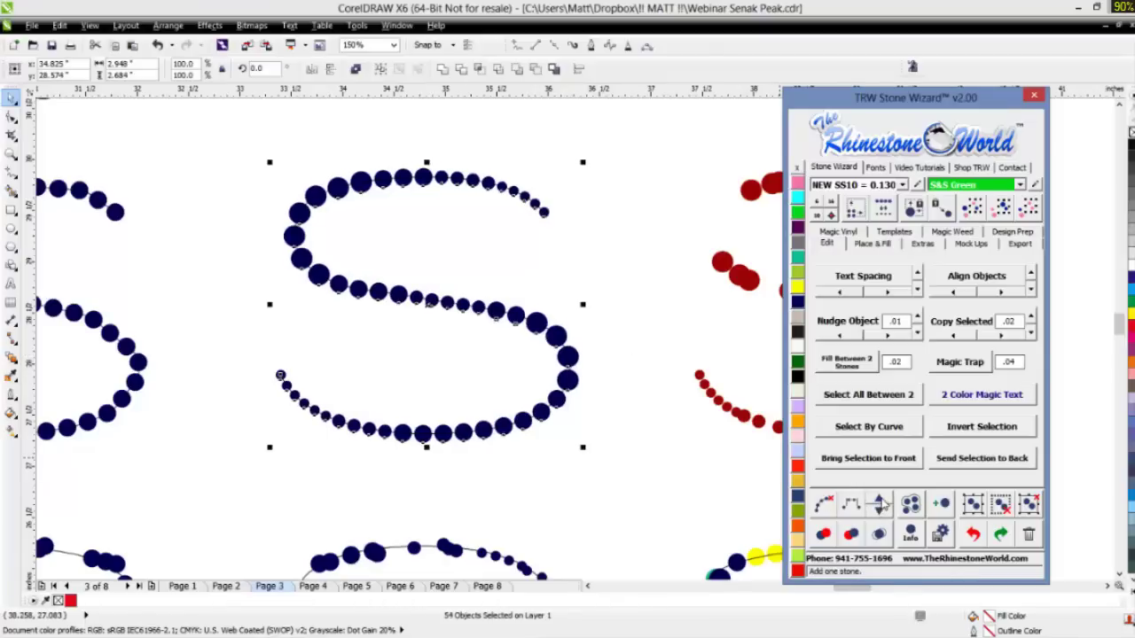
{"action": "left_click", "coordinate": [879, 504]}
{"action": "left_click", "coordinate": [880, 503]}
{"action": "left_click", "coordinate": [880, 504]}
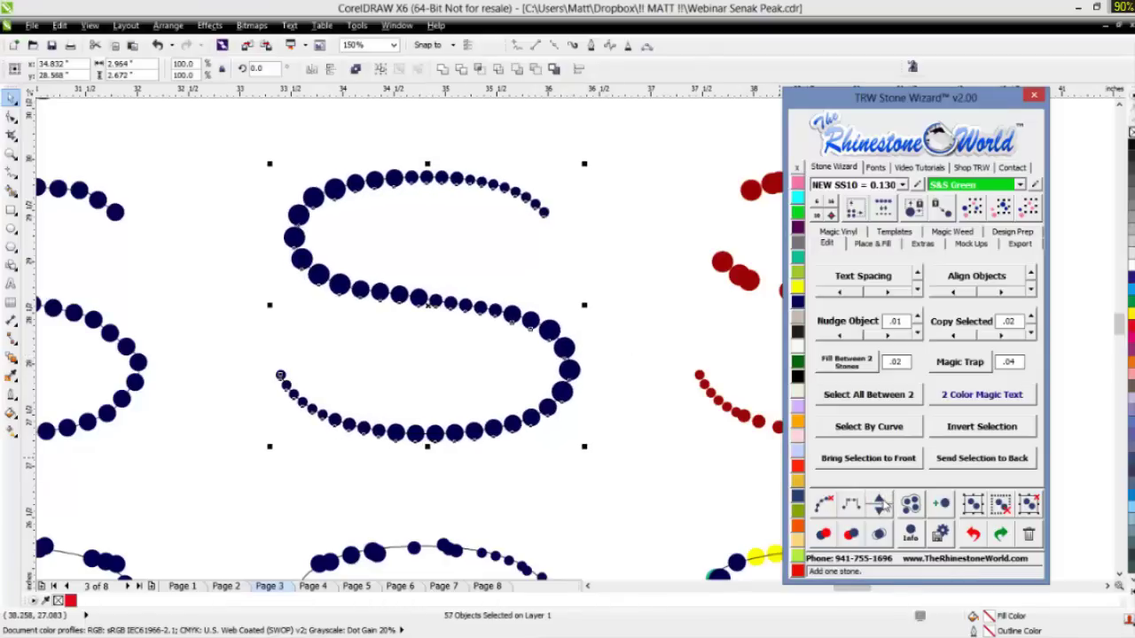
{"action": "left_click", "coordinate": [879, 515]}
{"action": "left_click", "coordinate": [879, 515]}
{"action": "left_click", "coordinate": [879, 514]}
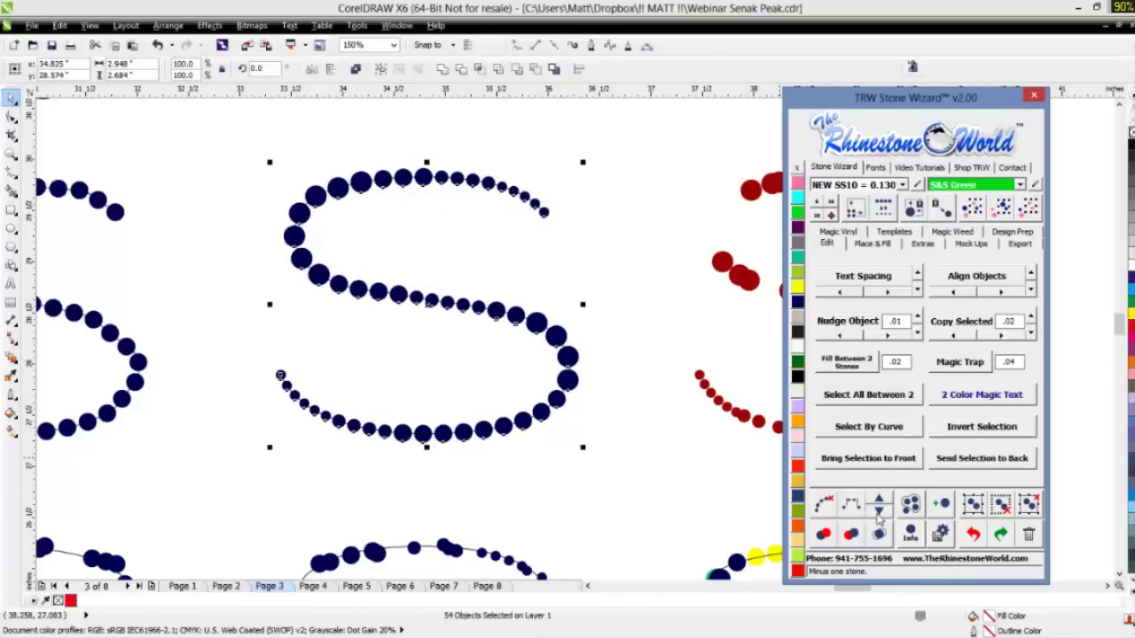
{"action": "left_click", "coordinate": [879, 517]}
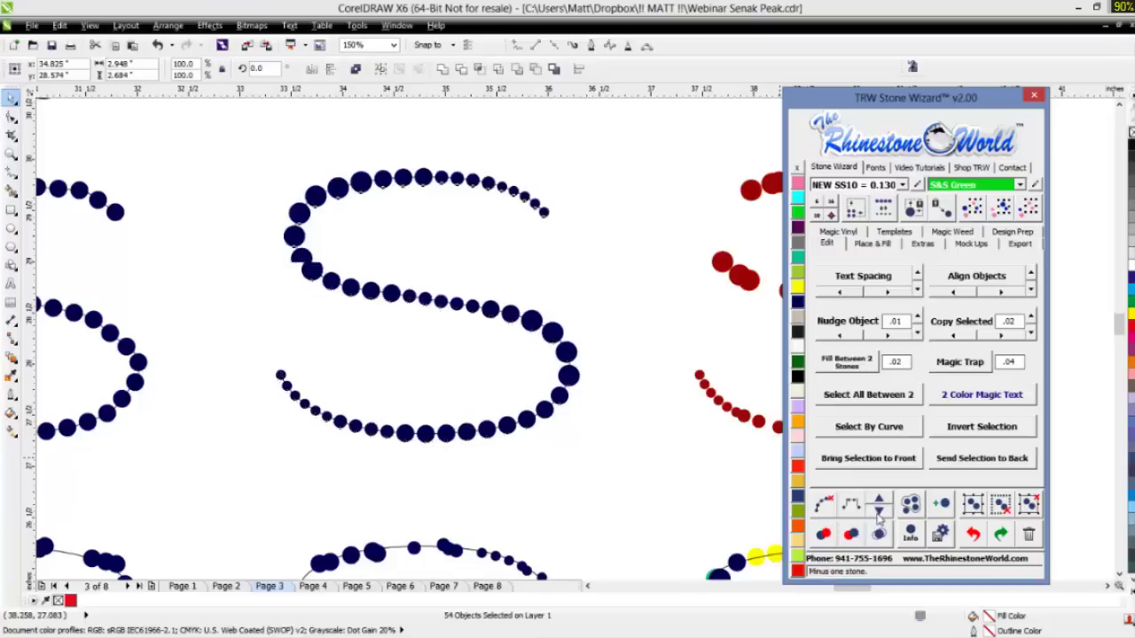
{"action": "left_click", "coordinate": [635, 411]}
- Select all stones of the red, grey and blue S in the upper row and respace them equally
{"action": "scroll", "coordinate": [426, 320], "scroll_direction": "down", "scroll_amount": 5}
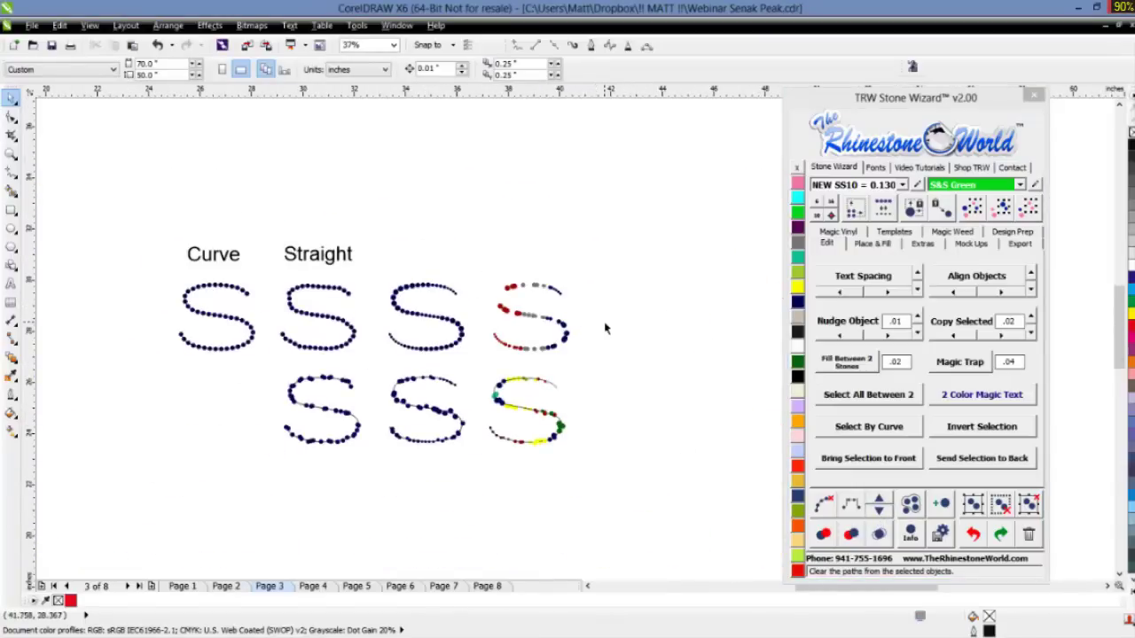
{"action": "scroll", "coordinate": [606, 329], "scroll_direction": "up", "scroll_amount": 5}
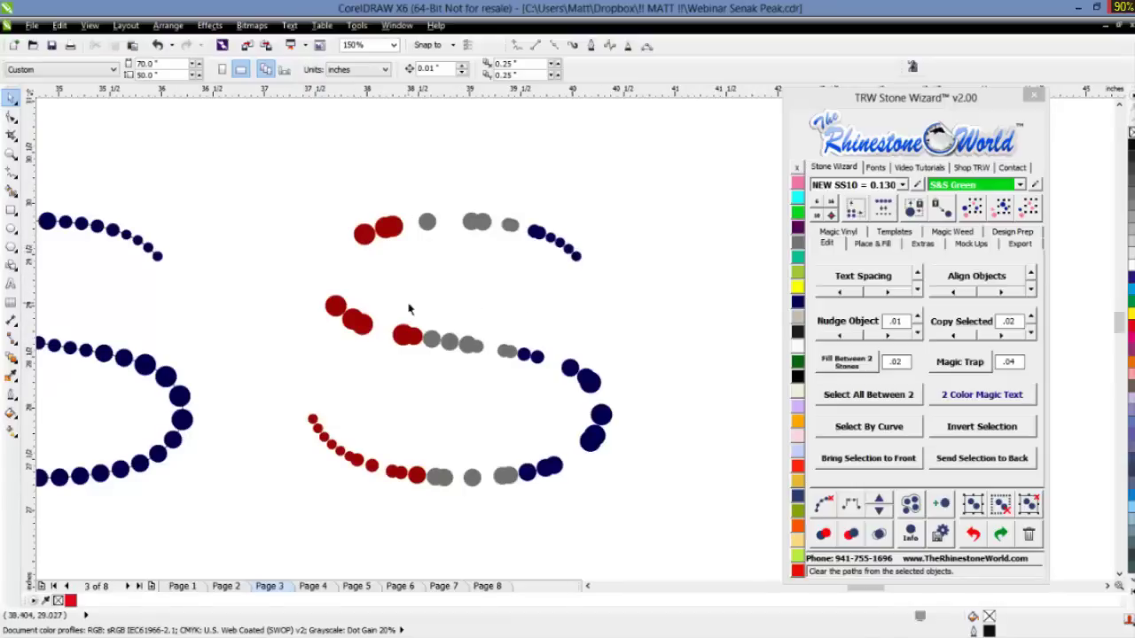
{"action": "left_click_drag", "start_coordinate": [674, 190], "coordinate": [257, 529]}
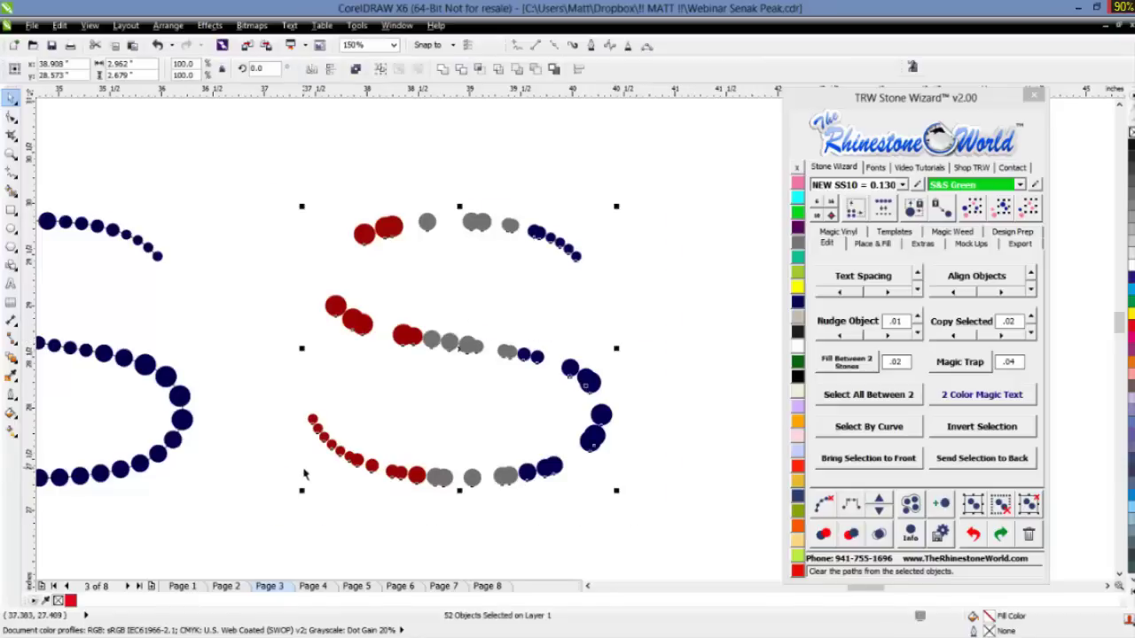
{"action": "scroll", "coordinate": [304, 474], "scroll_direction": "up", "scroll_amount": 2}
{"action": "scroll", "coordinate": [325, 370], "scroll_direction": "down", "scroll_amount": 4}
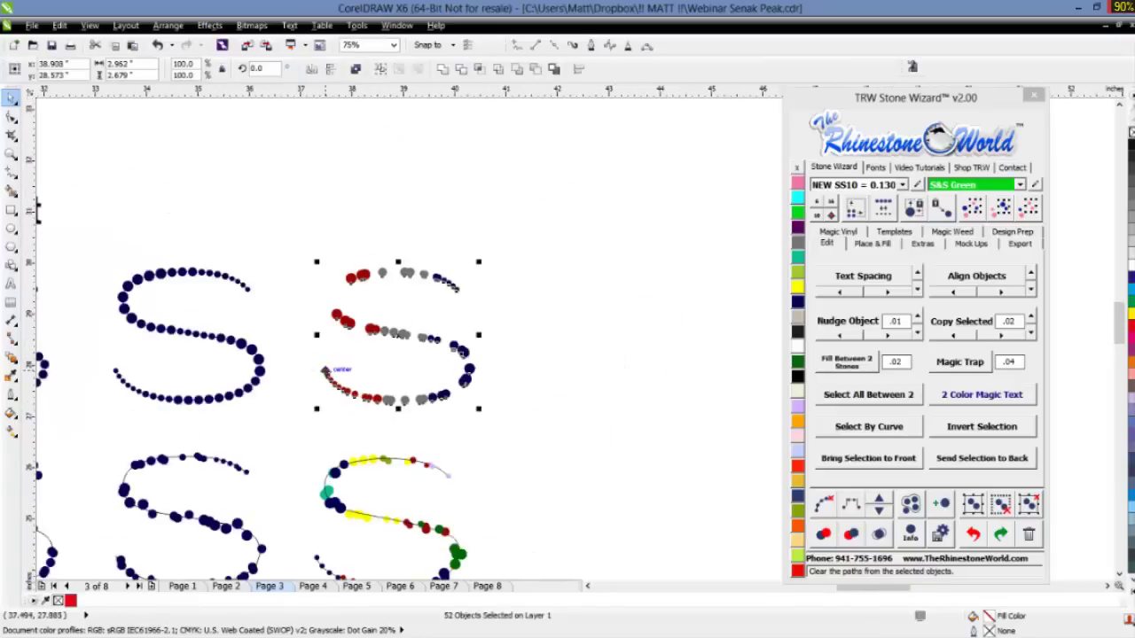
{"action": "left_click", "coordinate": [850, 505]}
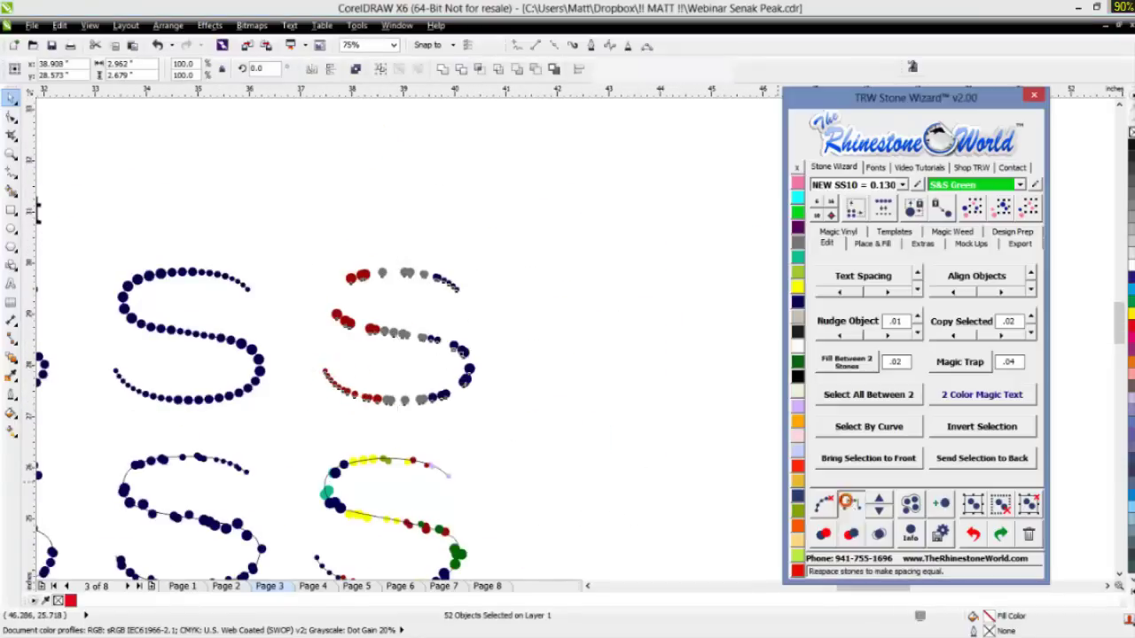
{"action": "left_click", "coordinate": [574, 399]}
- Examine the stone spacing, sizes and colour order along the red, grey and blue S
{"action": "scroll", "coordinate": [403, 297], "scroll_direction": "up", "scroll_amount": 2}
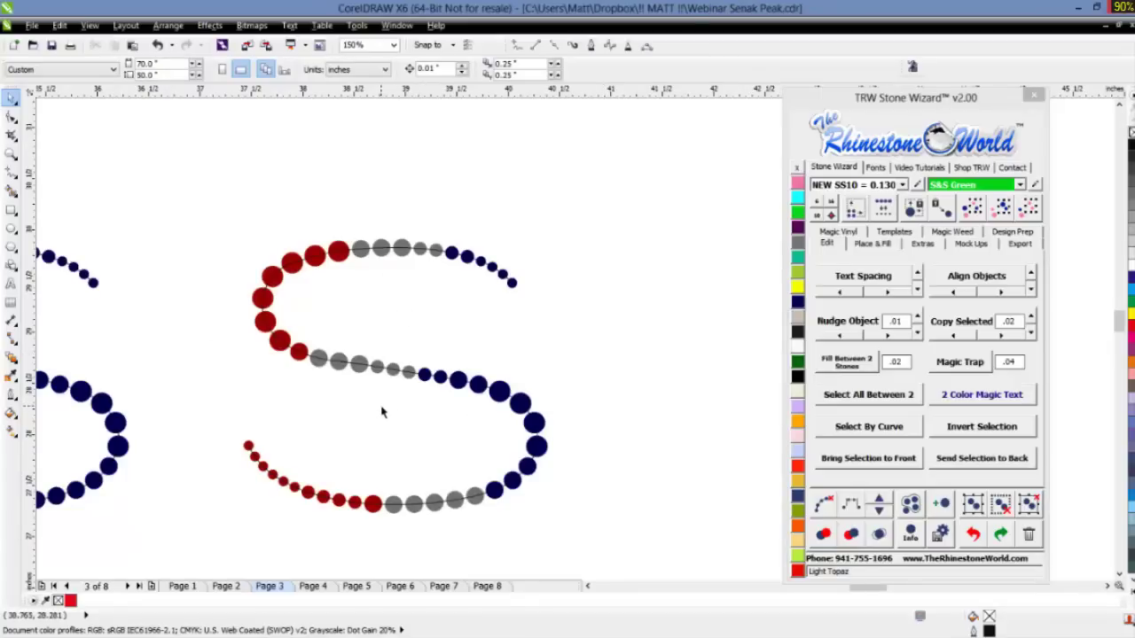
{"action": "scroll", "coordinate": [395, 373], "scroll_direction": "down", "scroll_amount": 2}
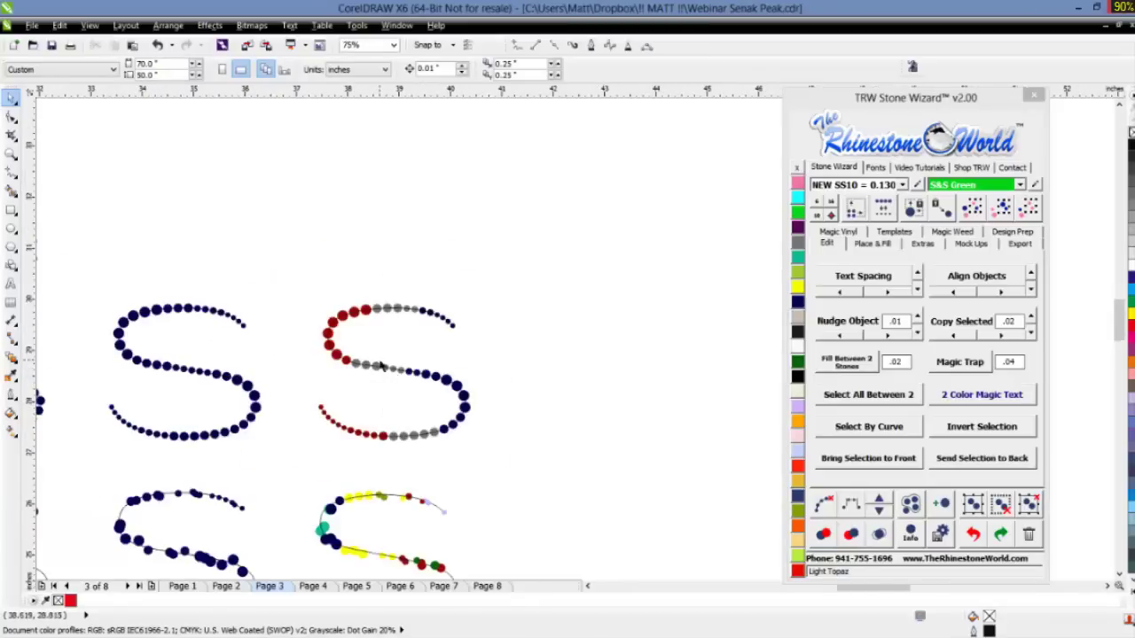
{"action": "scroll", "coordinate": [382, 368], "scroll_direction": "up", "scroll_amount": 2}
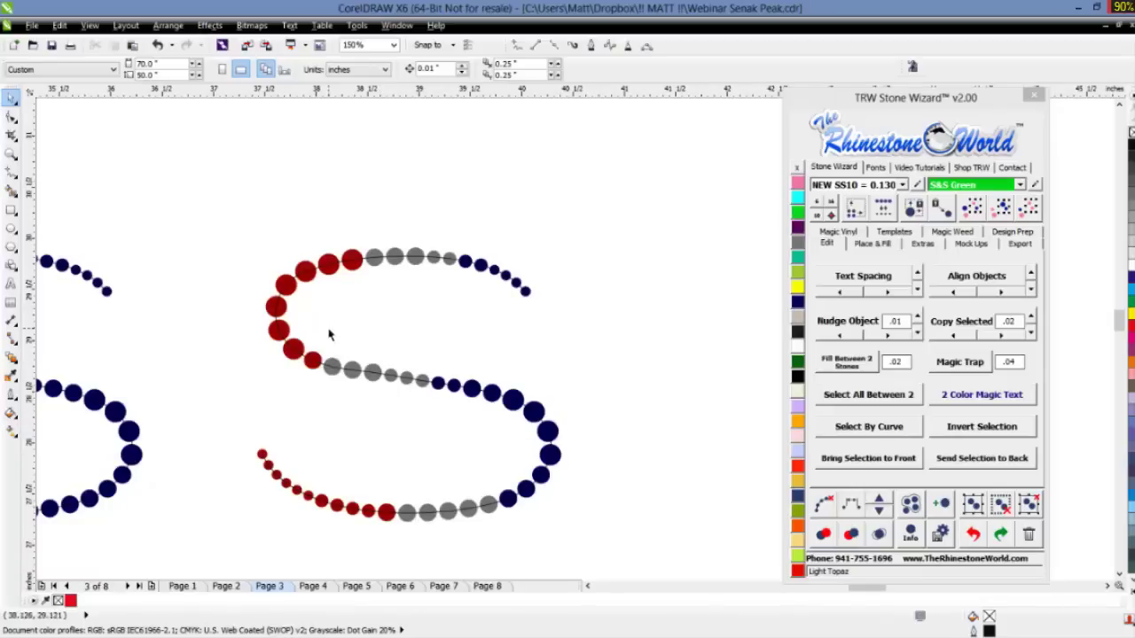
{"action": "scroll", "coordinate": [492, 348], "scroll_direction": "down", "scroll_amount": 2}
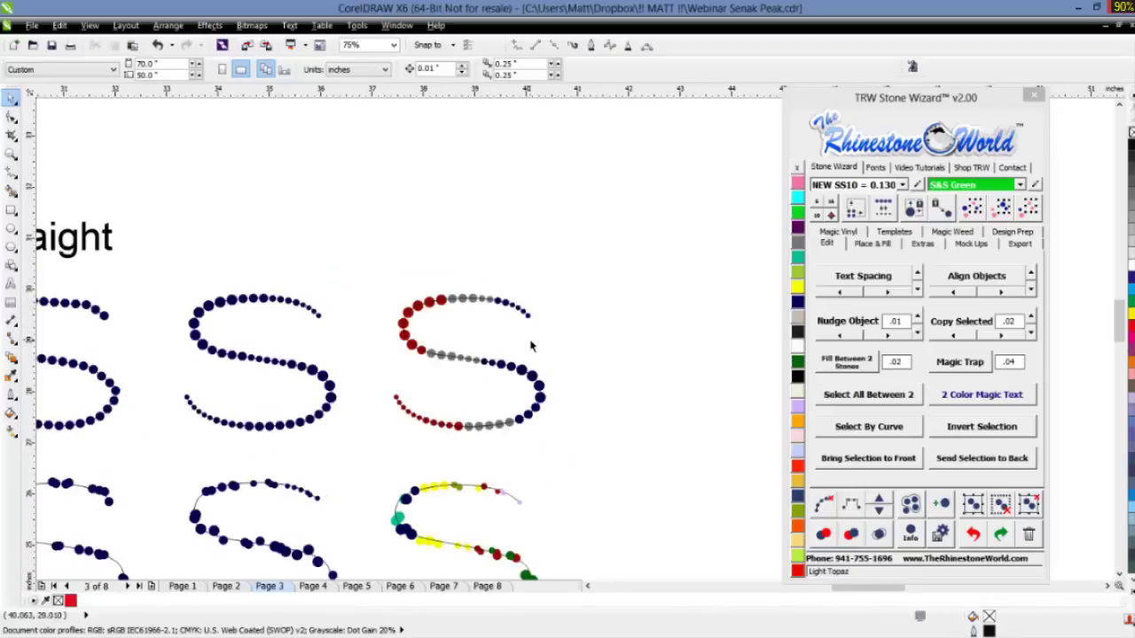
{"action": "scroll", "coordinate": [595, 390], "scroll_direction": "up", "scroll_amount": 2}
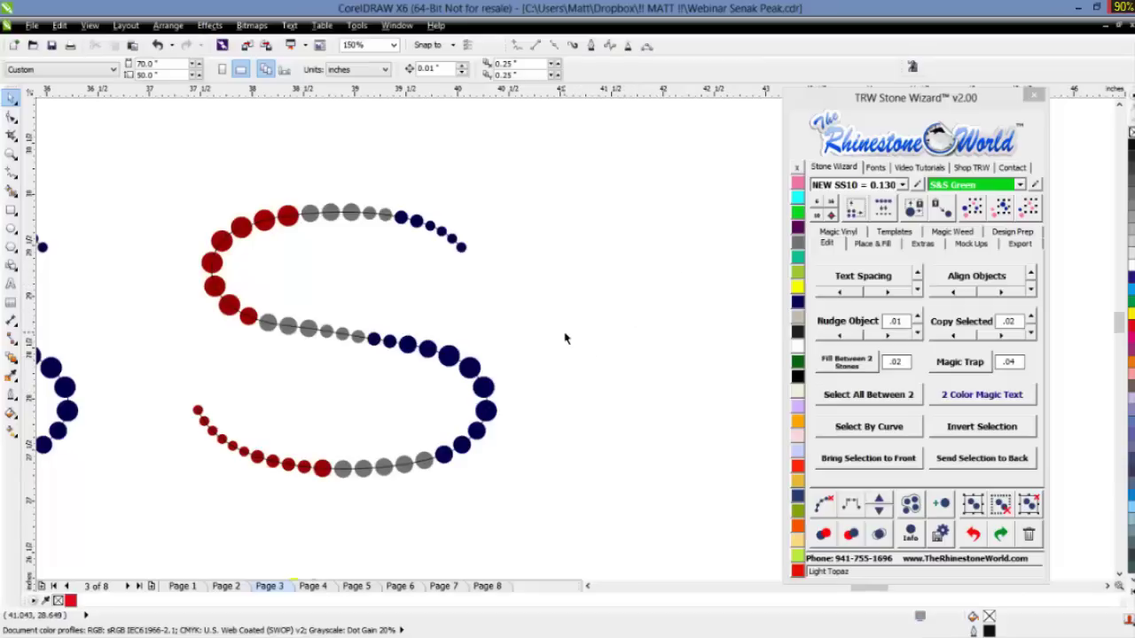
{"action": "scroll", "coordinate": [498, 367], "scroll_direction": "down", "scroll_amount": 2}
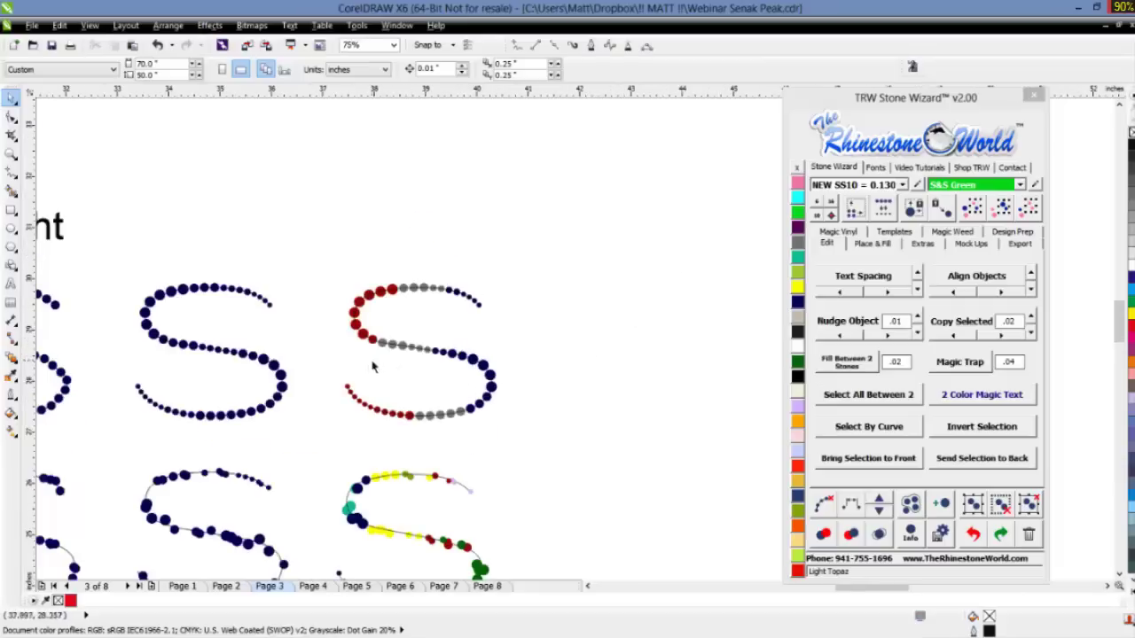
{"action": "scroll", "coordinate": [433, 357], "scroll_direction": "up", "scroll_amount": 2}
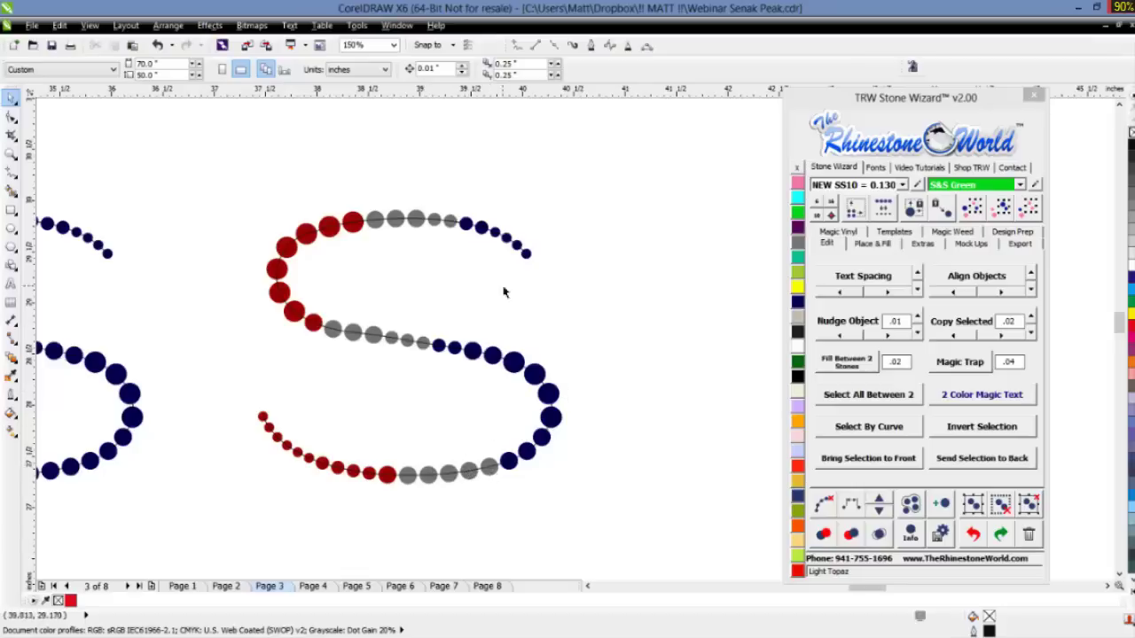
{"action": "scroll", "coordinate": [585, 387], "scroll_direction": "down", "scroll_amount": 4}
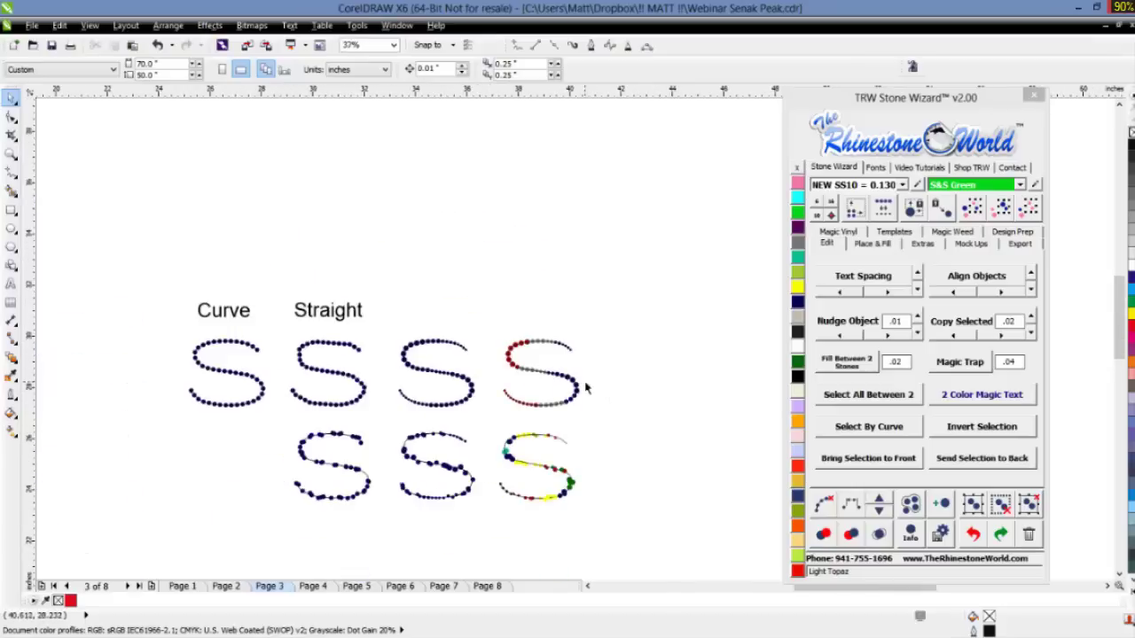
- Examine how the stones are spaced along the path of the first S in the lower row
{"action": "scroll", "coordinate": [334, 512], "scroll_direction": "up", "scroll_amount": 4}
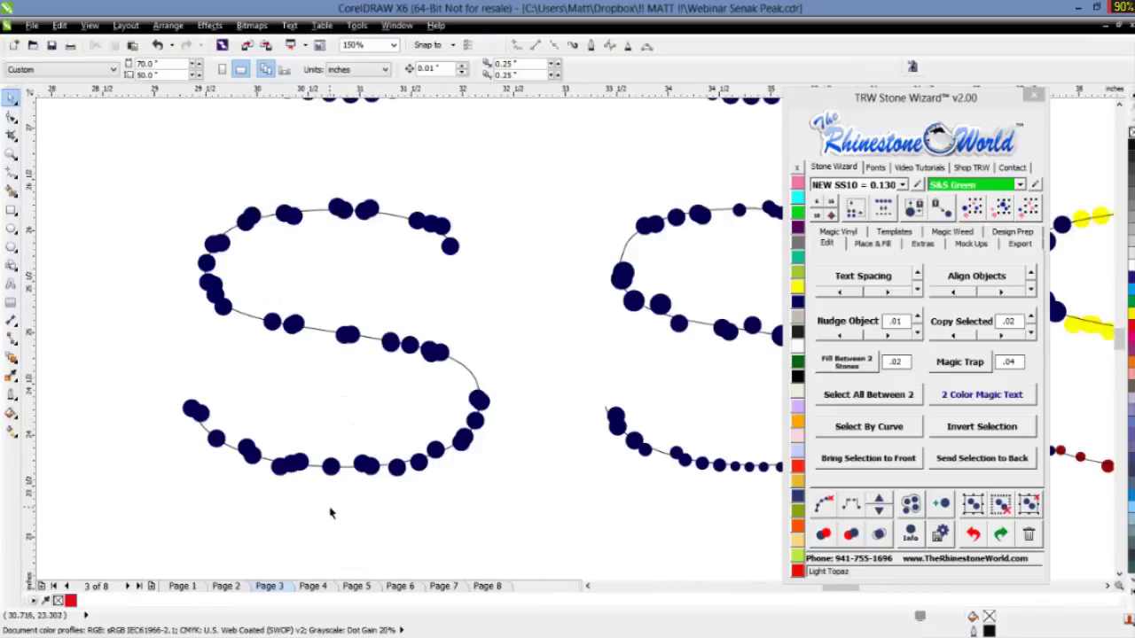
{"action": "scroll", "coordinate": [390, 403], "scroll_direction": "down", "scroll_amount": 4}
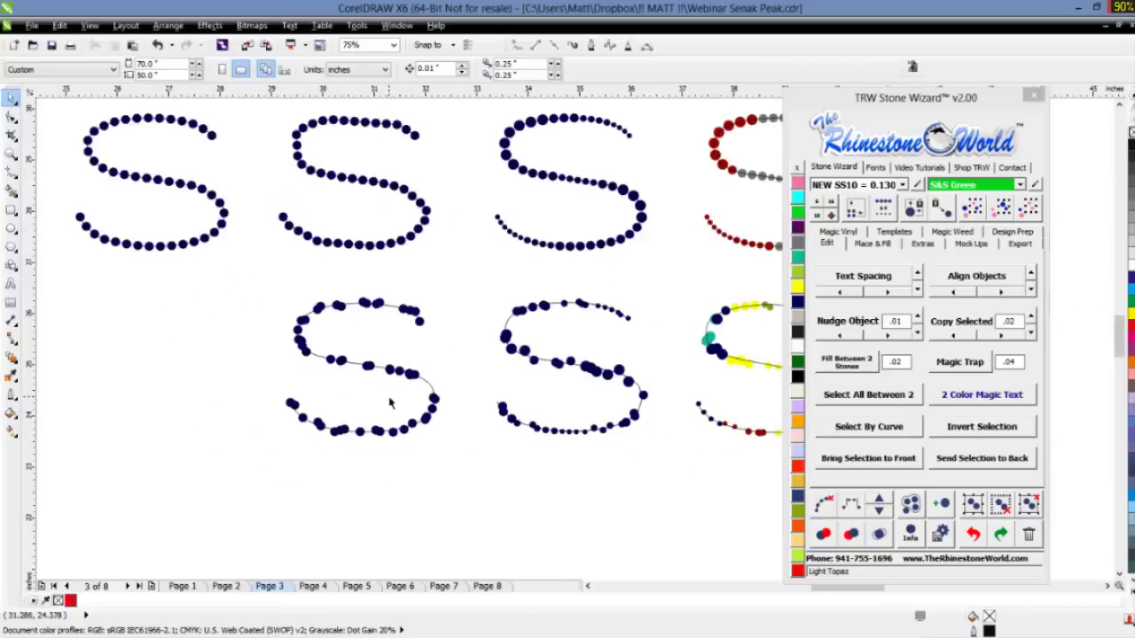
{"action": "scroll", "coordinate": [404, 348], "scroll_direction": "up", "scroll_amount": 4}
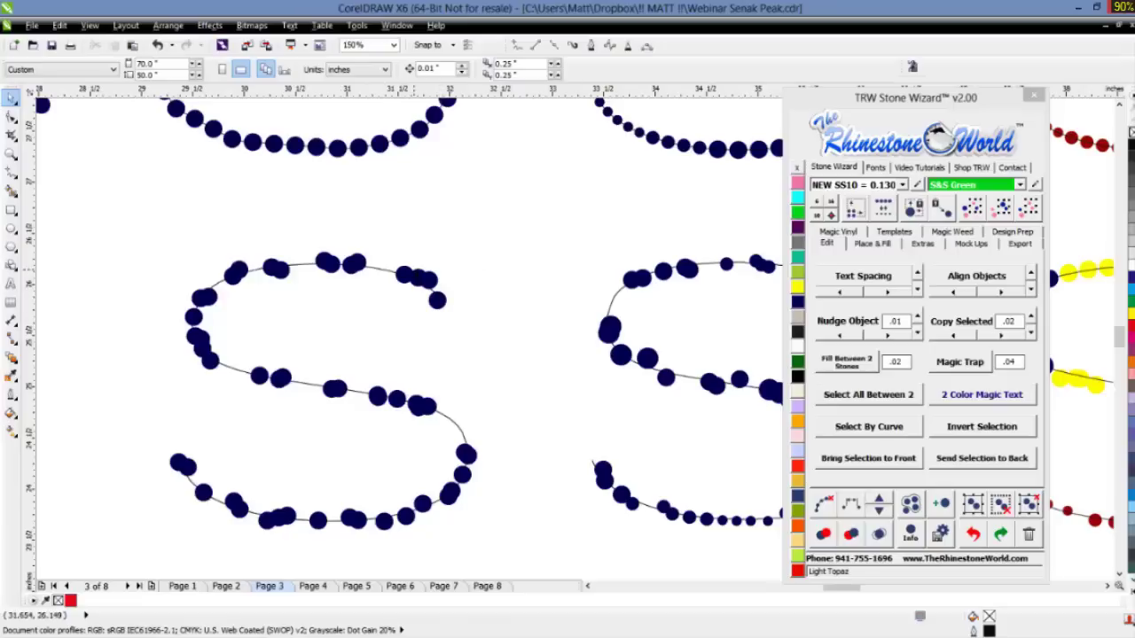
{"action": "scroll", "coordinate": [413, 270], "scroll_direction": "up", "scroll_amount": 2}
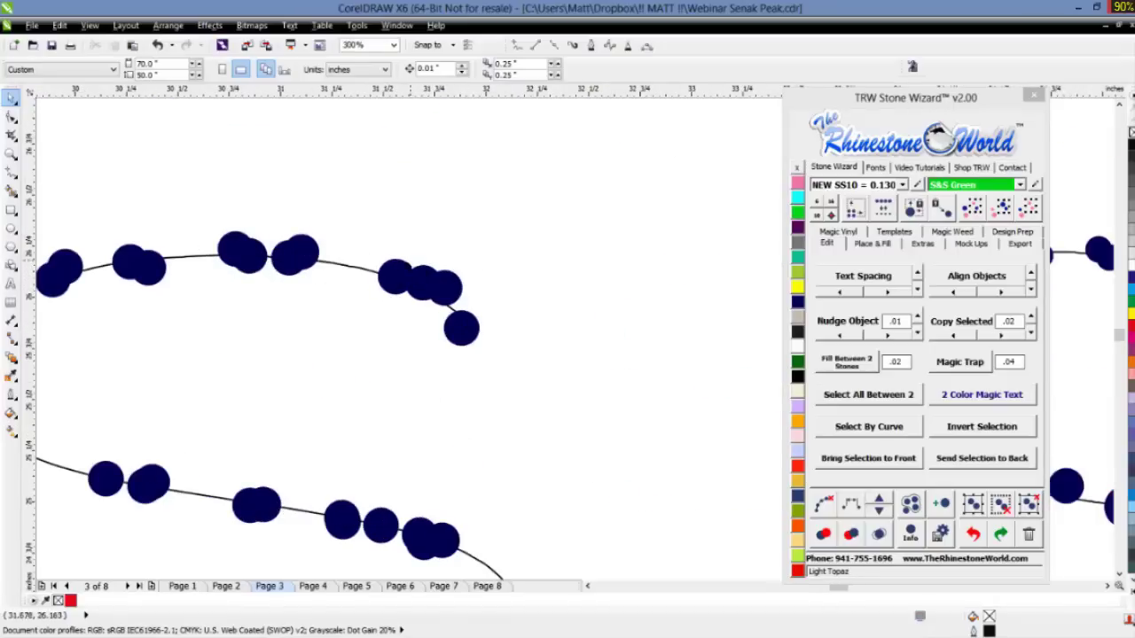
{"action": "scroll", "coordinate": [395, 266], "scroll_direction": "down", "scroll_amount": 4}
{"action": "scroll", "coordinate": [390, 306], "scroll_direction": "up", "scroll_amount": 2}
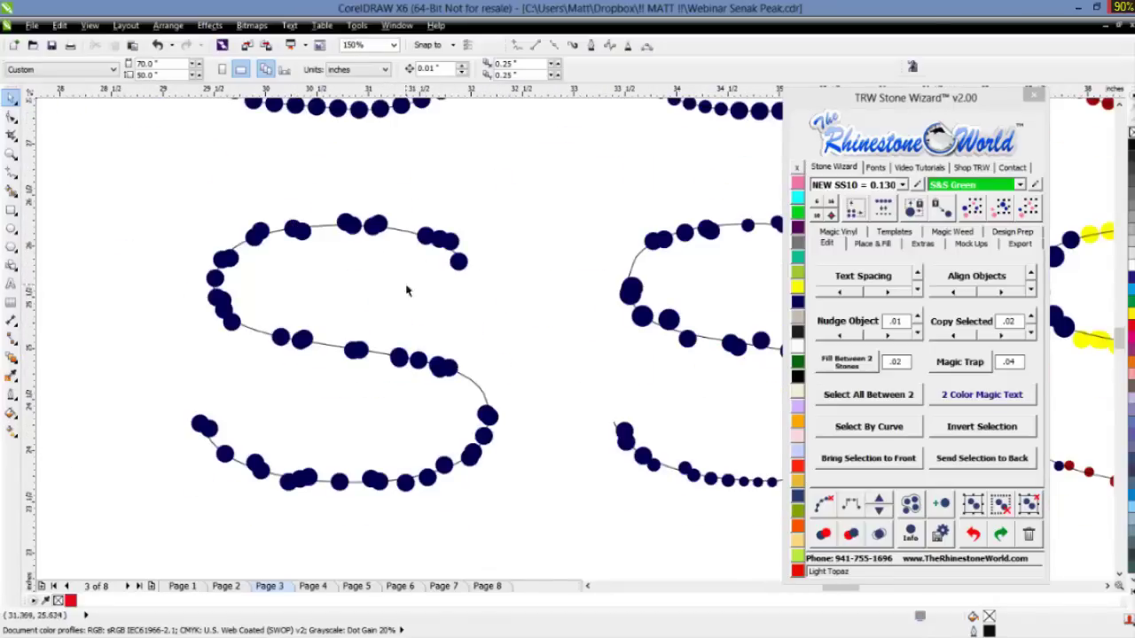
- Delete the guide curve that runs through the unevenly spaced stones of the first S in the lower row
{"action": "scroll", "coordinate": [405, 223], "scroll_direction": "up", "scroll_amount": 2}
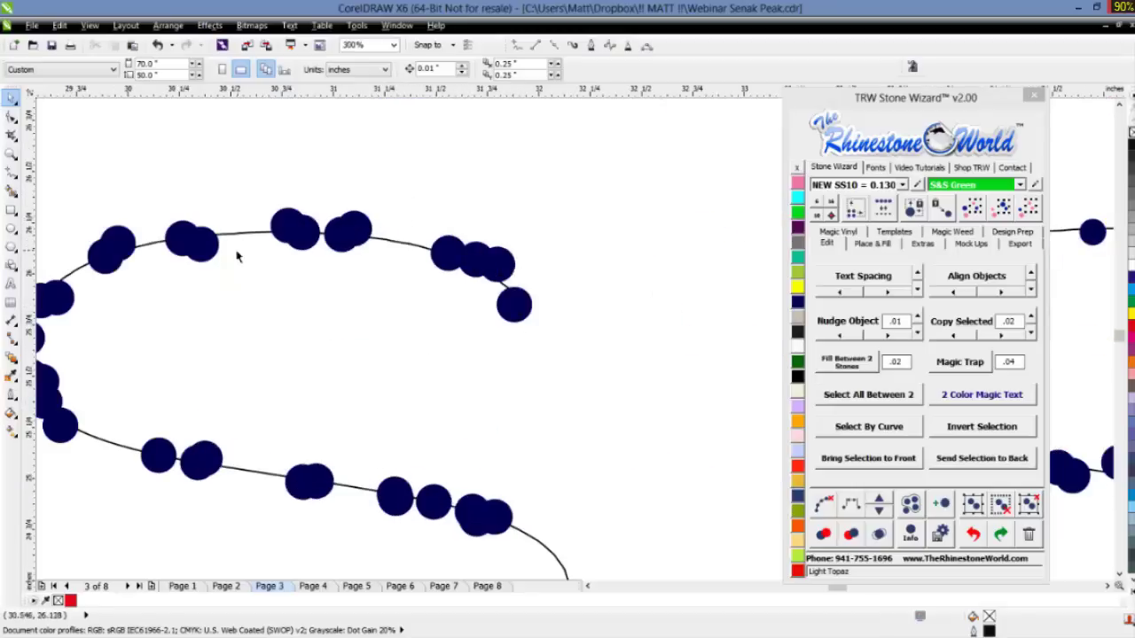
{"action": "scroll", "coordinate": [437, 211], "scroll_direction": "down", "scroll_amount": 2}
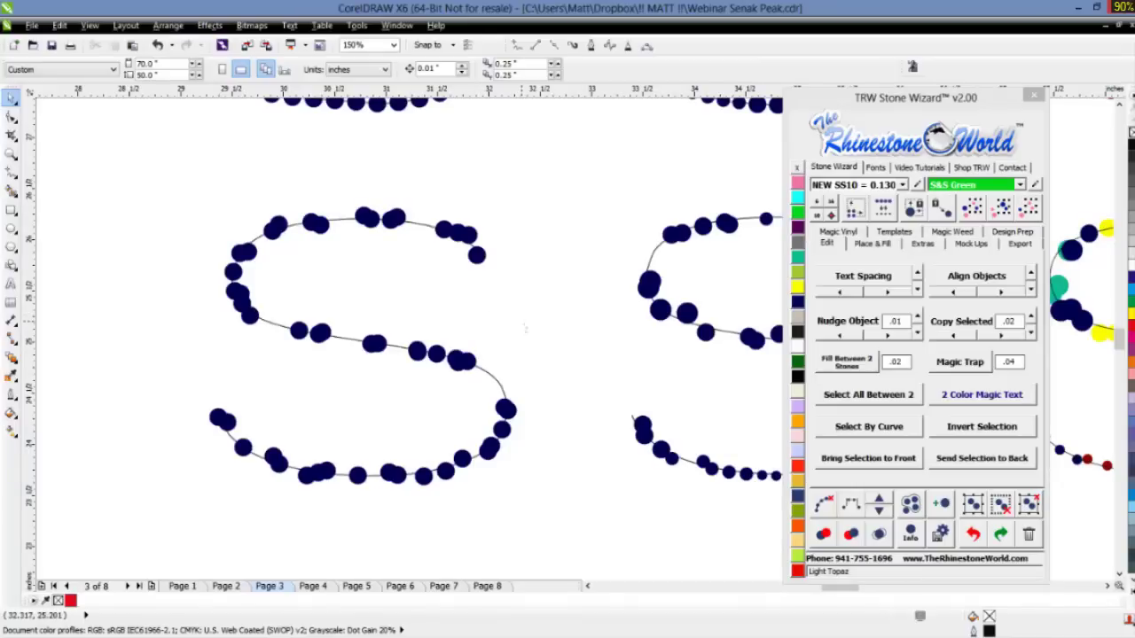
{"action": "scroll", "coordinate": [467, 291], "scroll_direction": "up", "scroll_amount": 2}
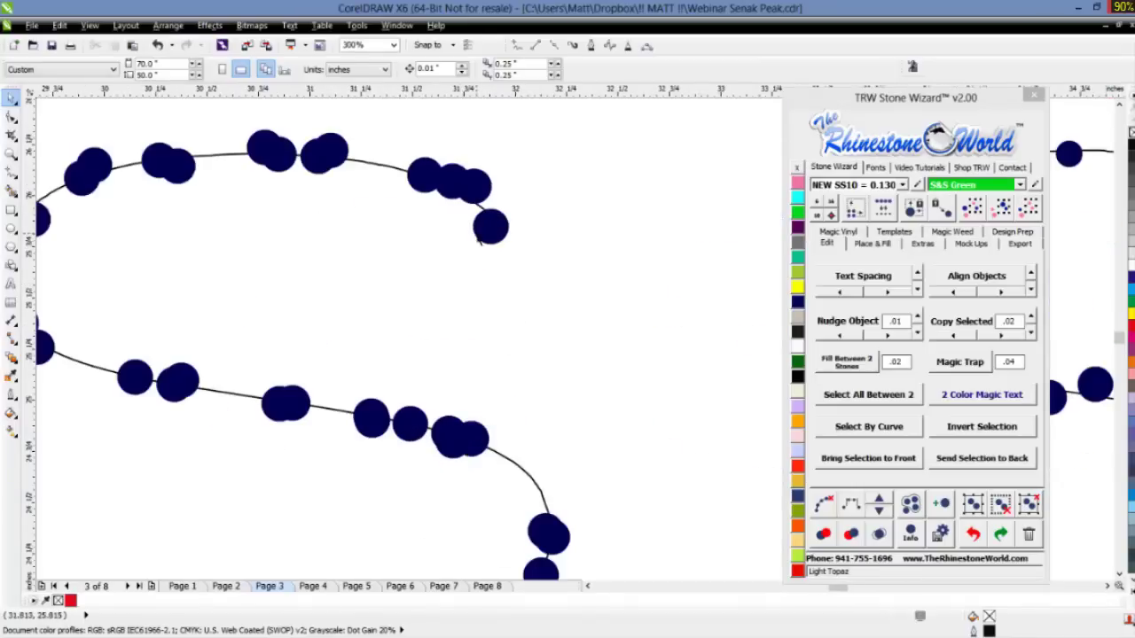
{"action": "scroll", "coordinate": [480, 241], "scroll_direction": "down", "scroll_amount": 2}
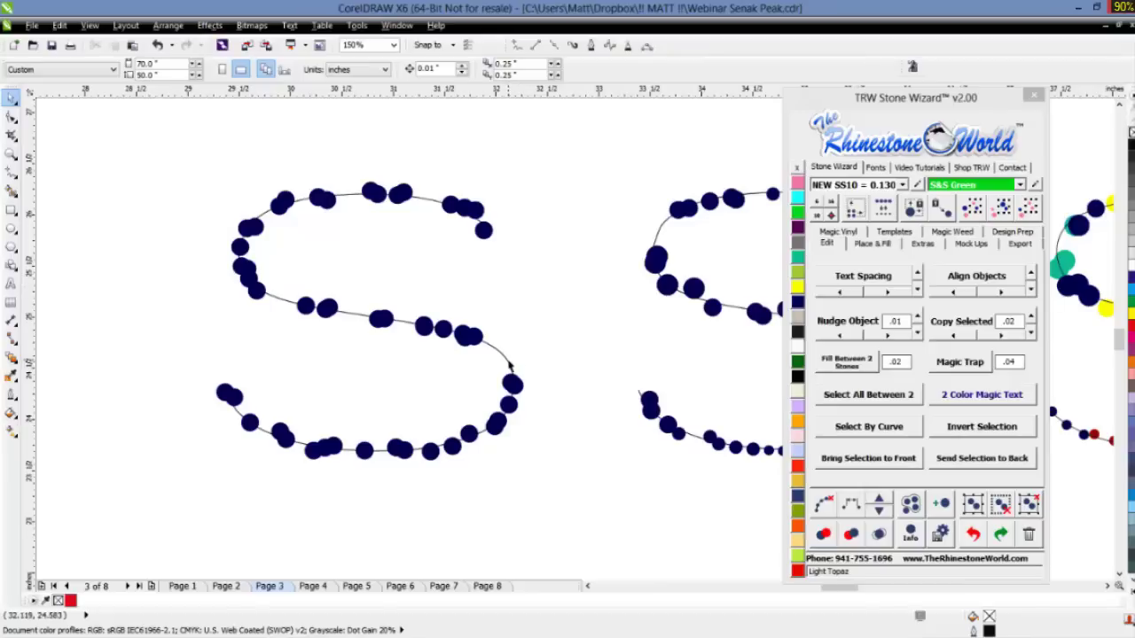
{"action": "left_click", "coordinate": [507, 359]}
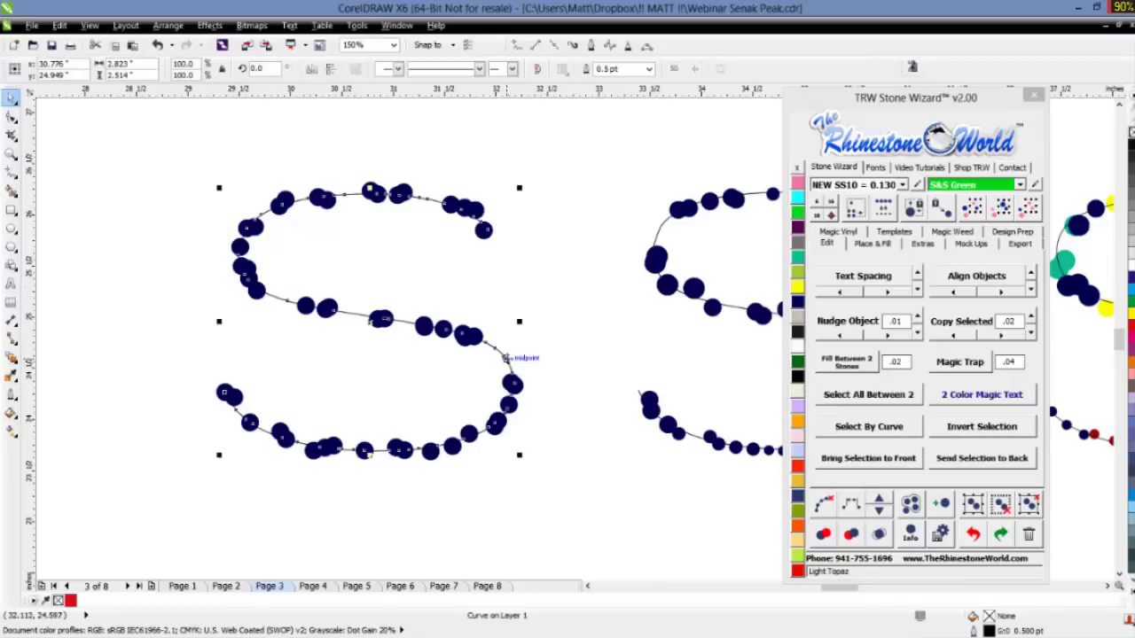
{"action": "key", "text": "Delete"}
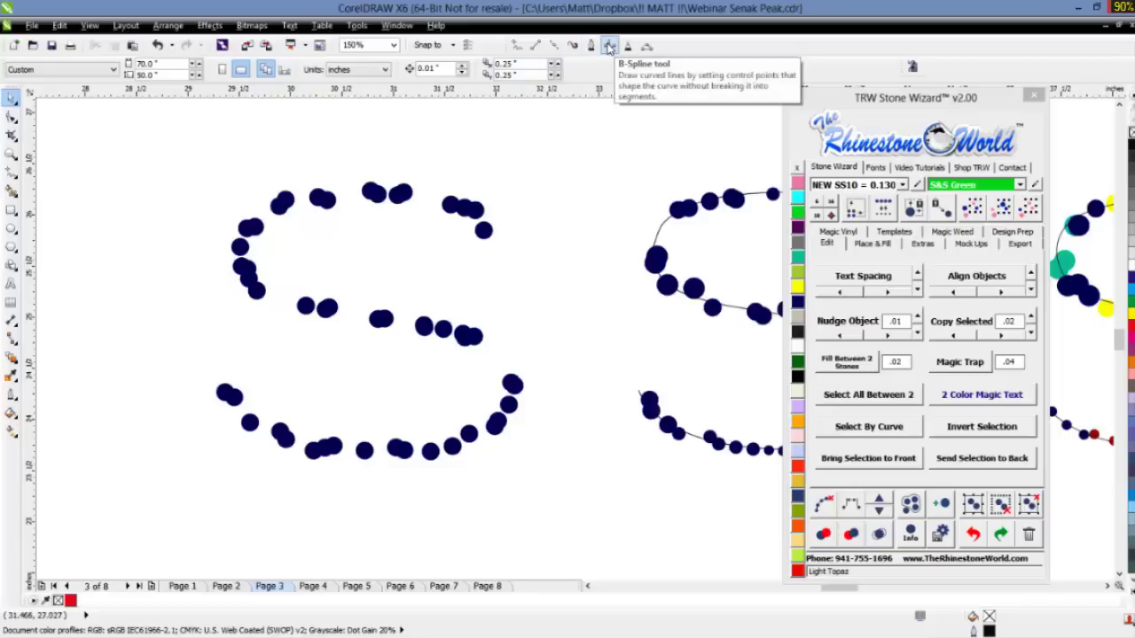
- Trace the first lower S with a B-Spline curve about 2.78 by 2.56 inches, from its upper end stone to its lower end stone
{"action": "left_click", "coordinate": [610, 47]}
{"action": "scroll", "coordinate": [459, 172], "scroll_direction": "up", "scroll_amount": 2}
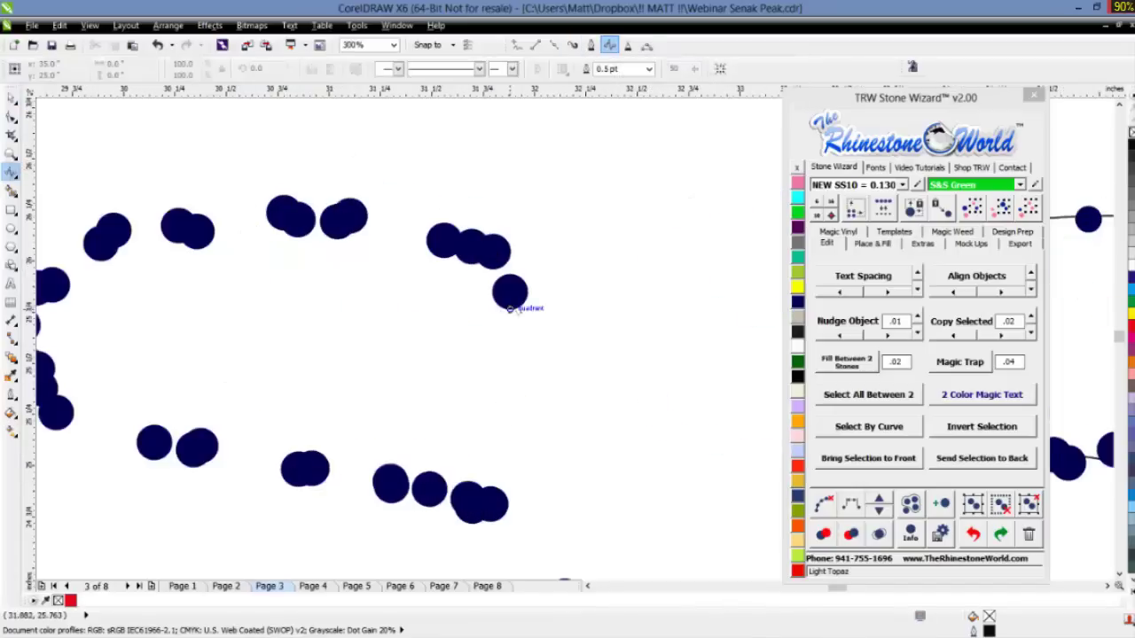
{"action": "left_click", "coordinate": [462, 240]}
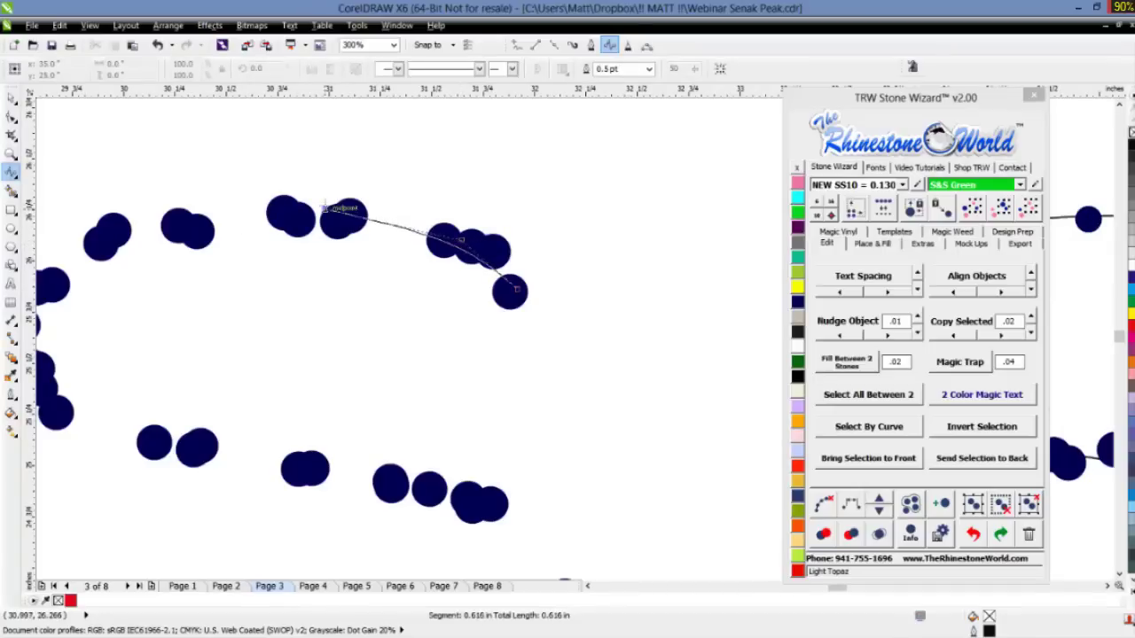
{"action": "left_click", "coordinate": [312, 211]}
{"action": "left_click", "coordinate": [146, 222]}
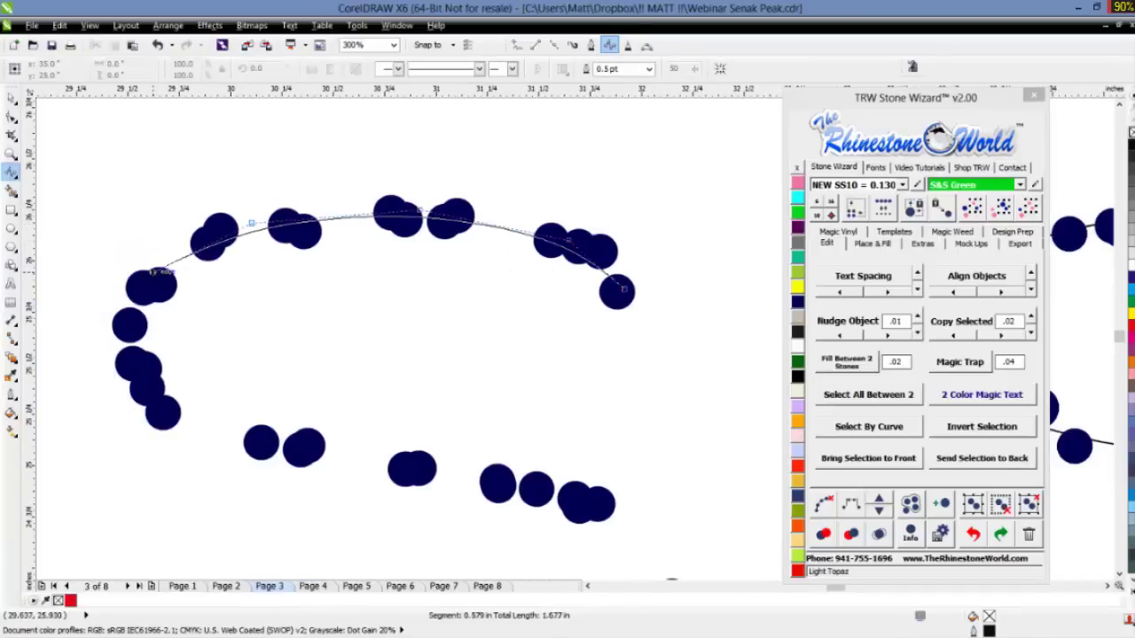
{"action": "left_click", "coordinate": [145, 273]}
{"action": "left_click", "coordinate": [116, 338]}
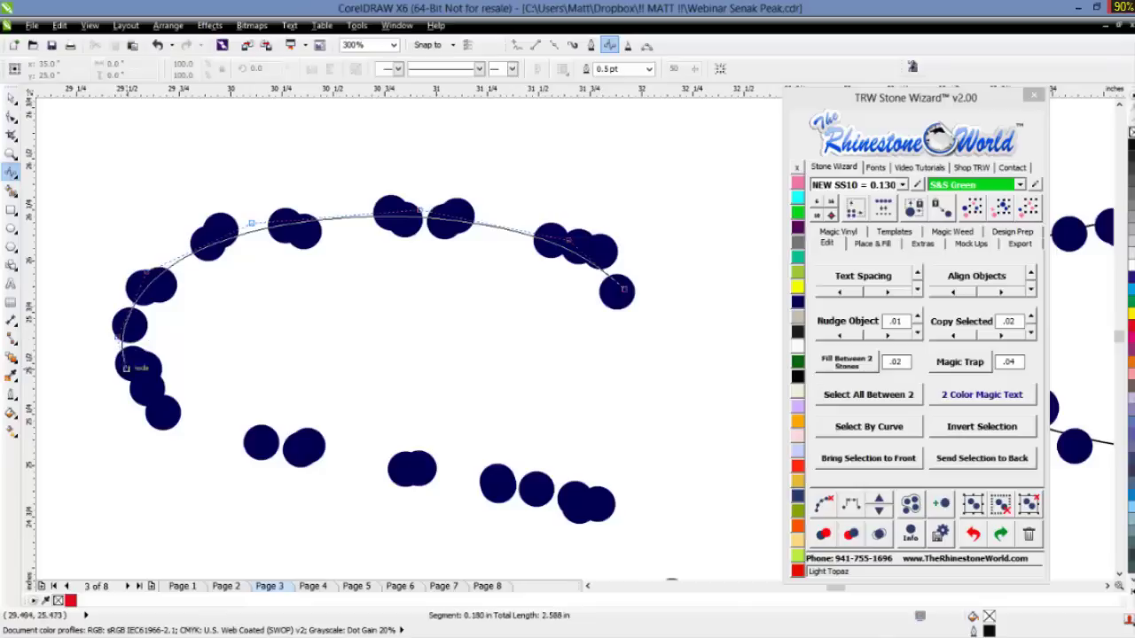
{"action": "left_click", "coordinate": [145, 412]}
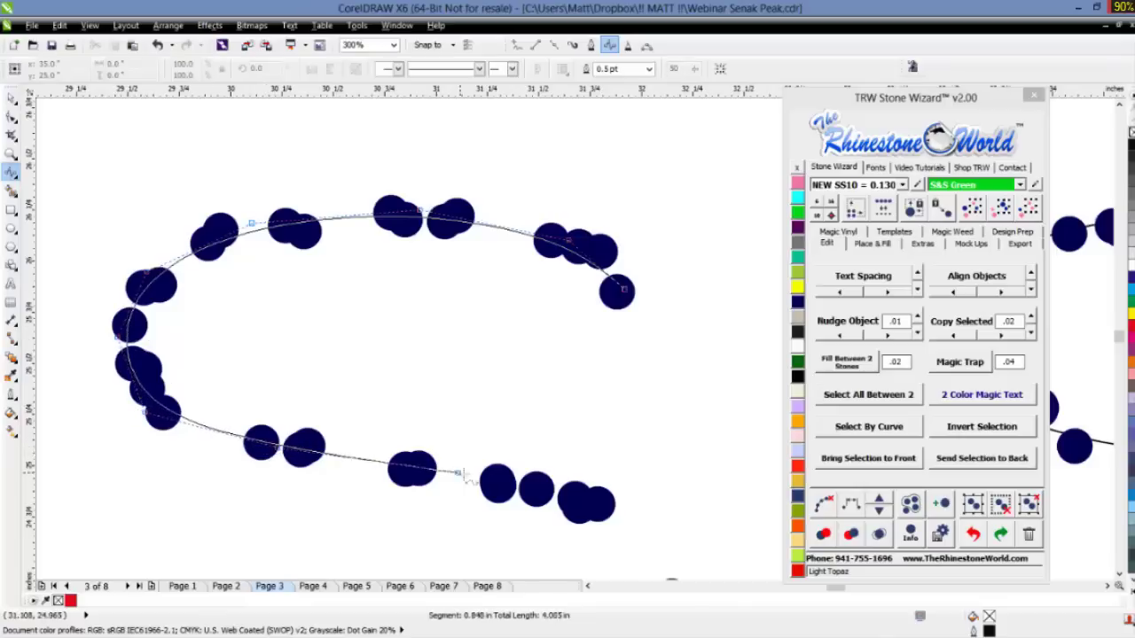
{"action": "left_click", "coordinate": [467, 474]}
{"action": "left_click", "coordinate": [597, 502]}
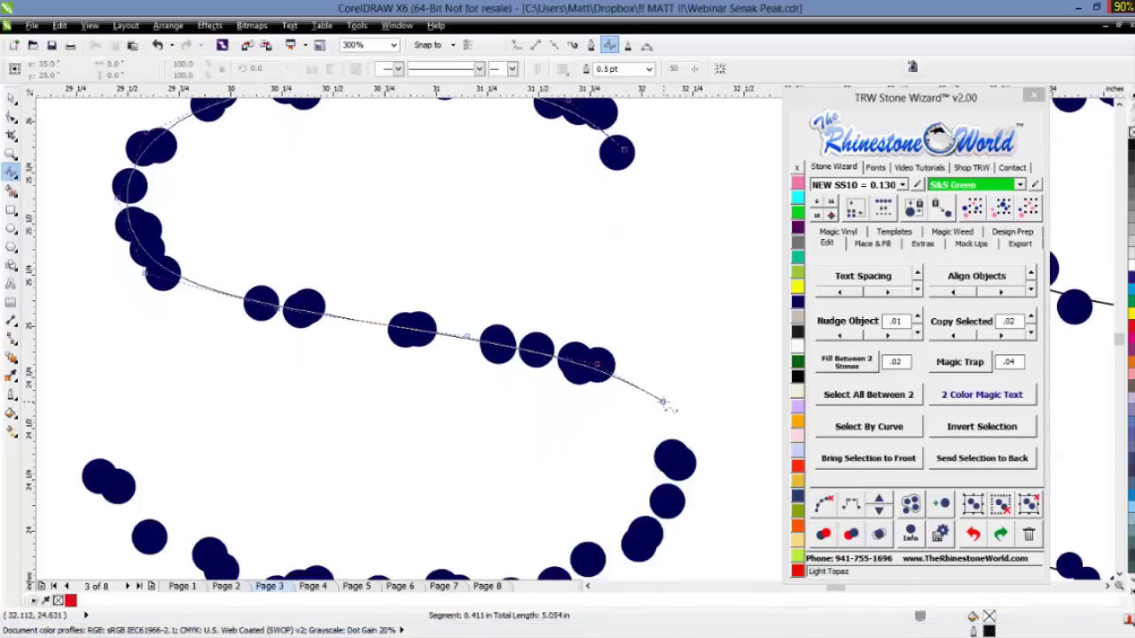
{"action": "left_click", "coordinate": [663, 402]}
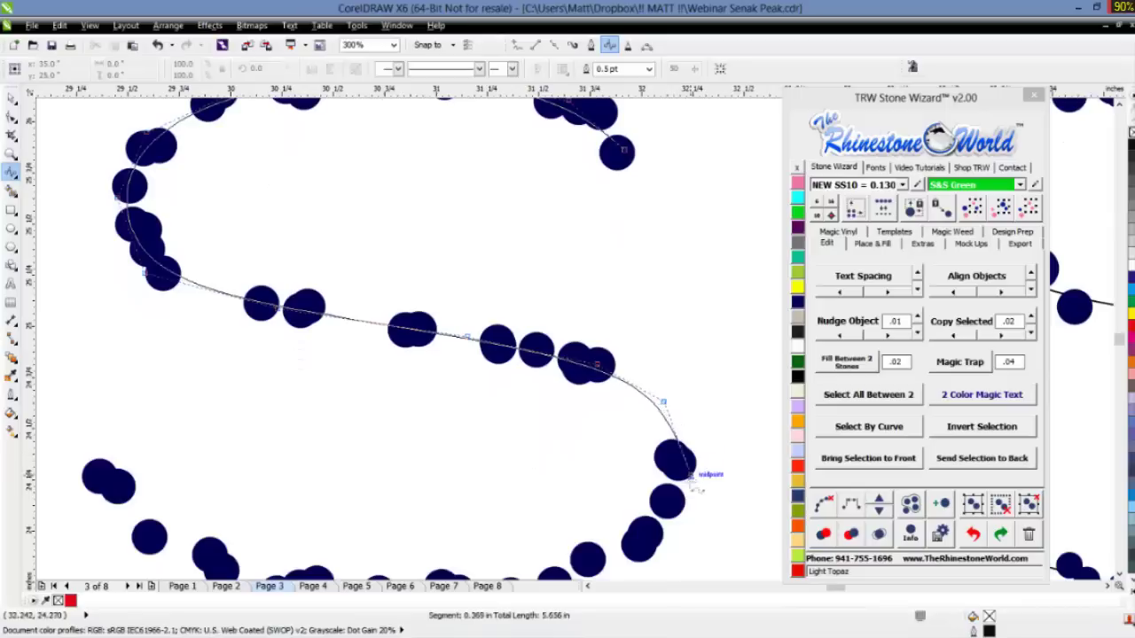
{"action": "left_click", "coordinate": [639, 539]}
{"action": "left_click", "coordinate": [510, 531]}
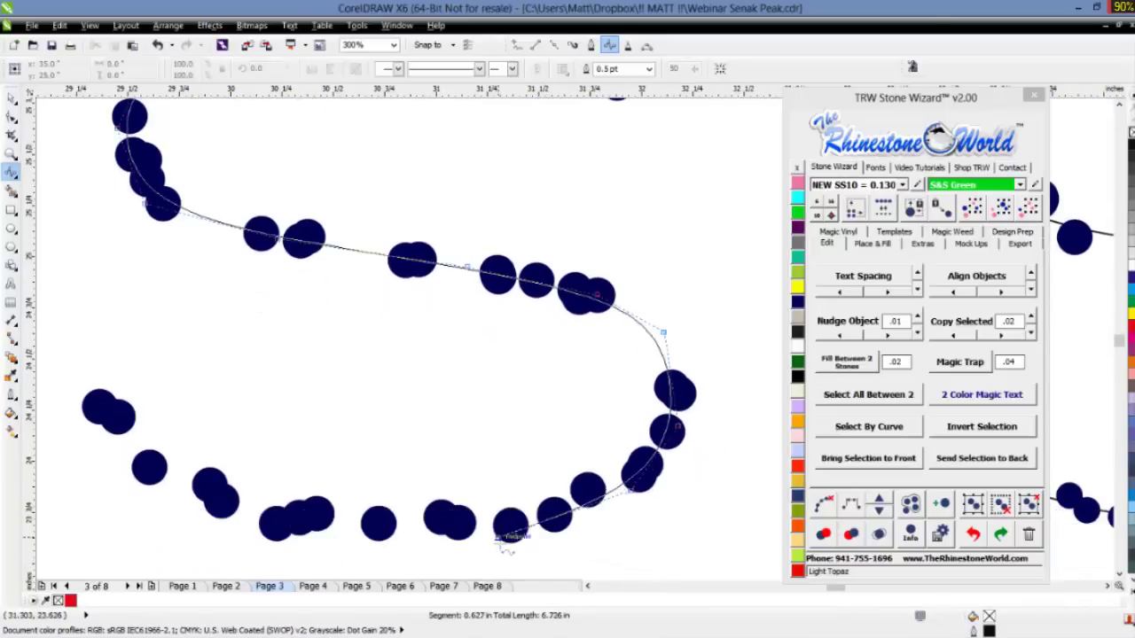
{"action": "left_click", "coordinate": [390, 530]}
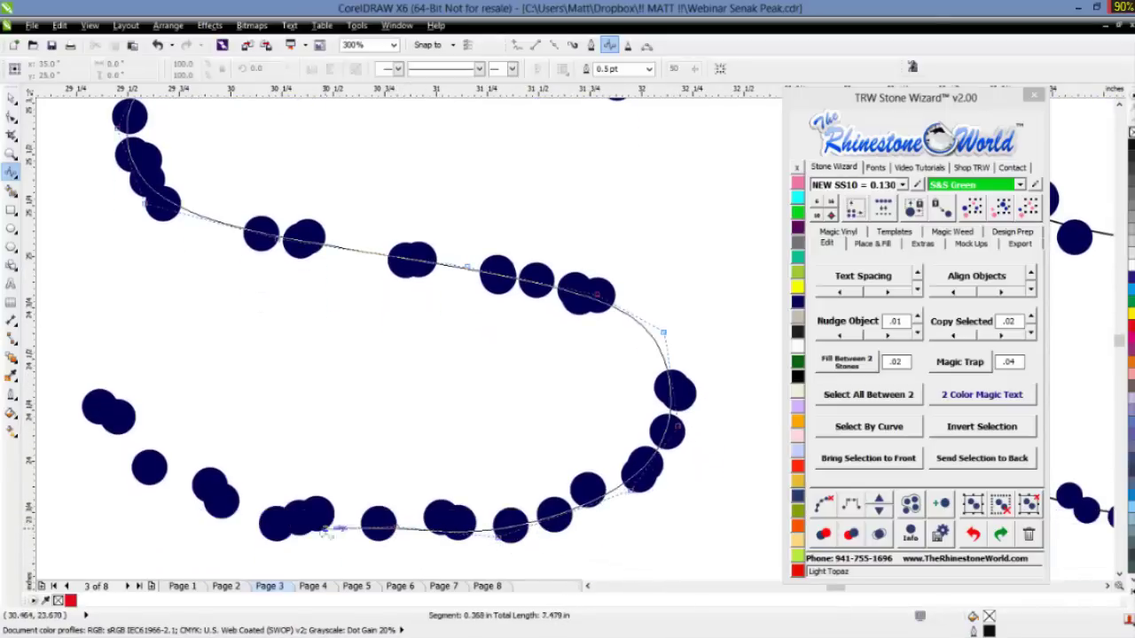
{"action": "left_click", "coordinate": [280, 517]}
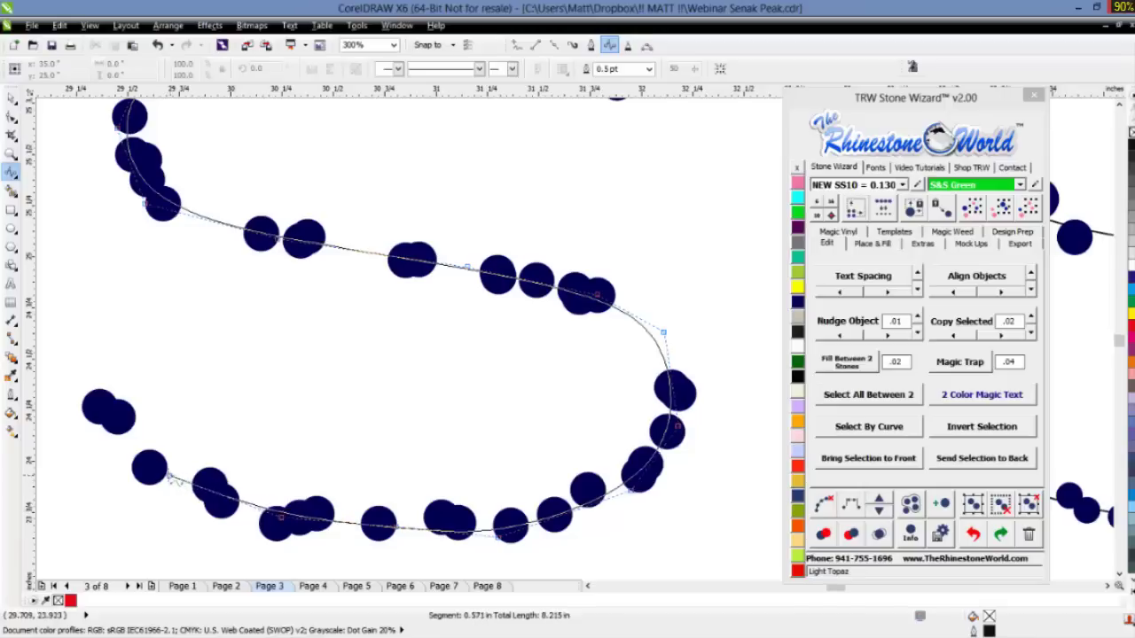
{"action": "double_click", "coordinate": [105, 404]}
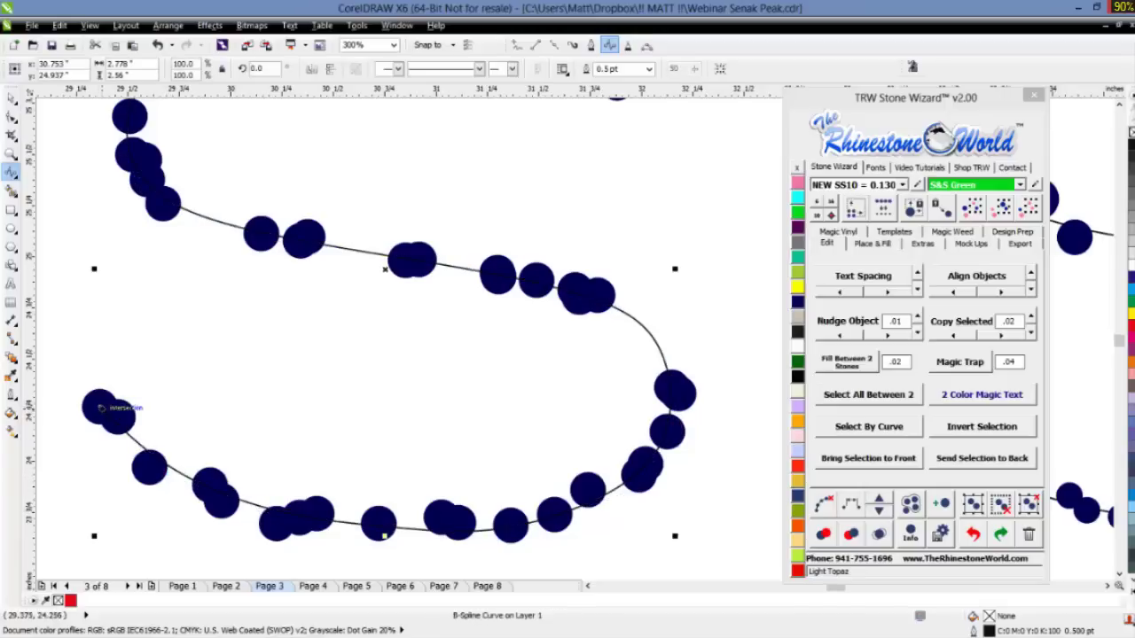
{"action": "scroll", "coordinate": [396, 428], "scroll_direction": "down", "scroll_amount": 2}
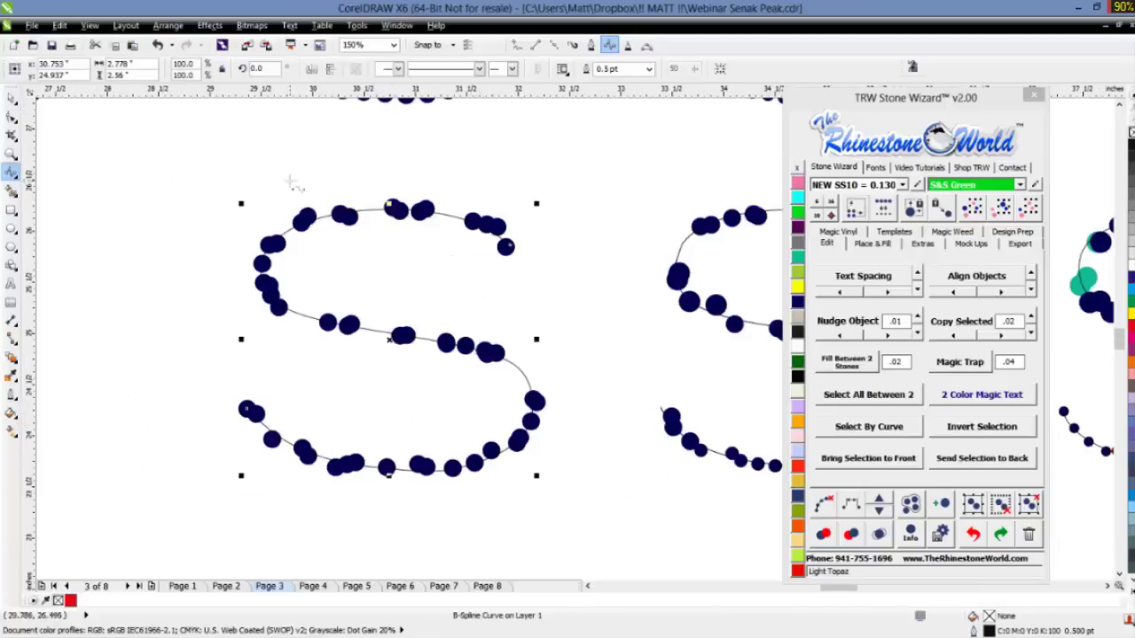
{"action": "left_click", "coordinate": [12, 102]}
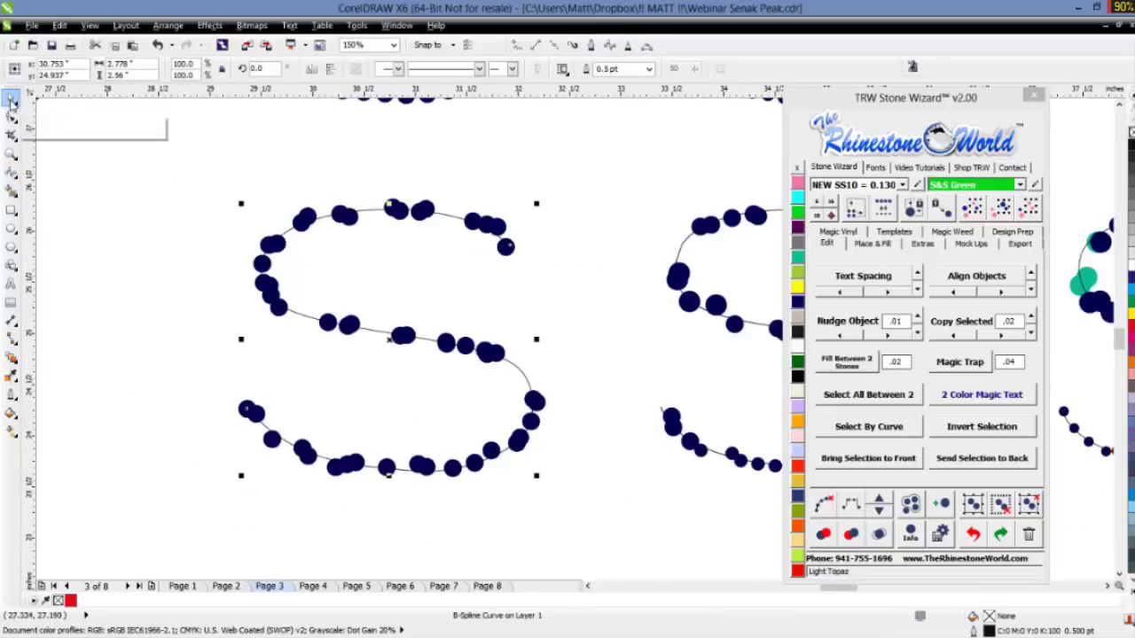
{"action": "left_click", "coordinate": [497, 182]}
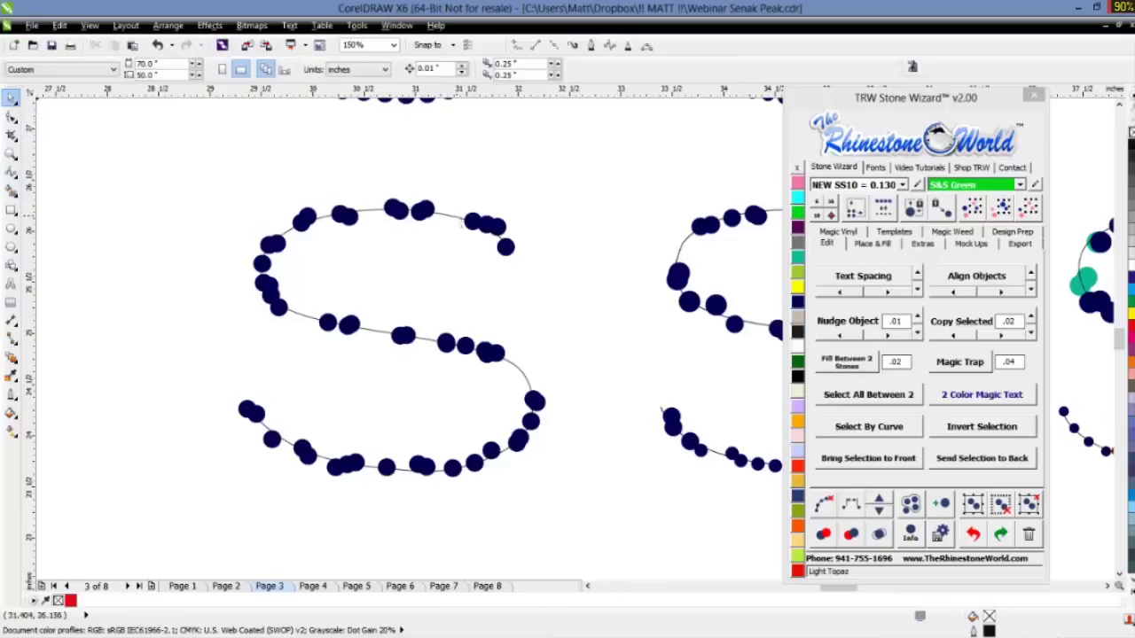
- Respace the stones of the first lower S equally along the drawn B-Spline curve and deselect them
{"action": "left_click", "coordinate": [454, 219]}
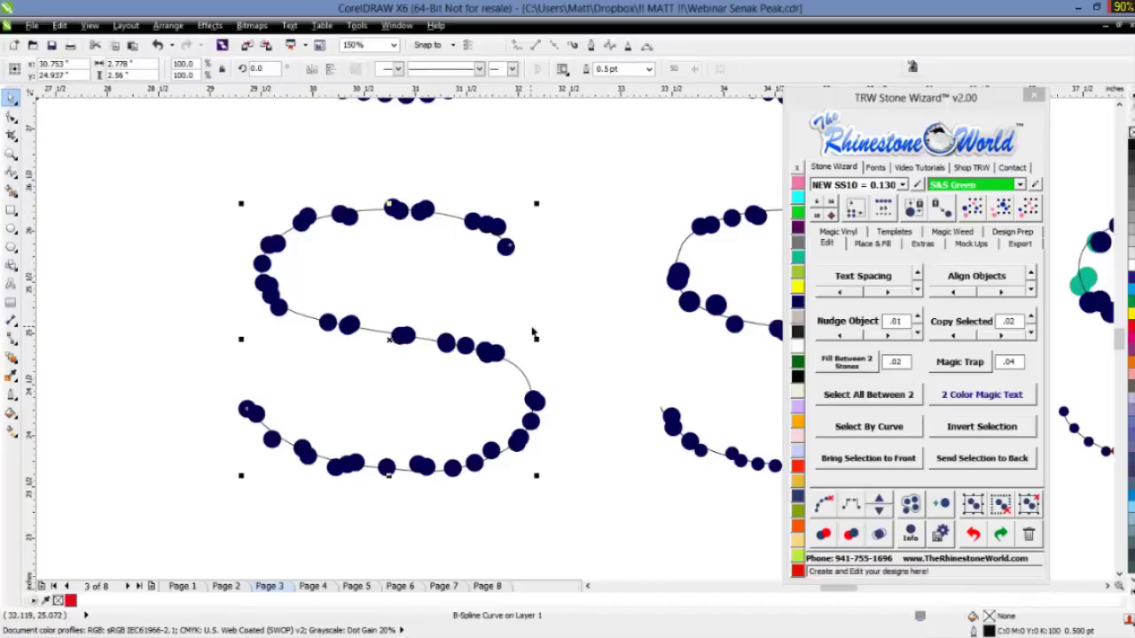
{"action": "left_click", "coordinate": [853, 505]}
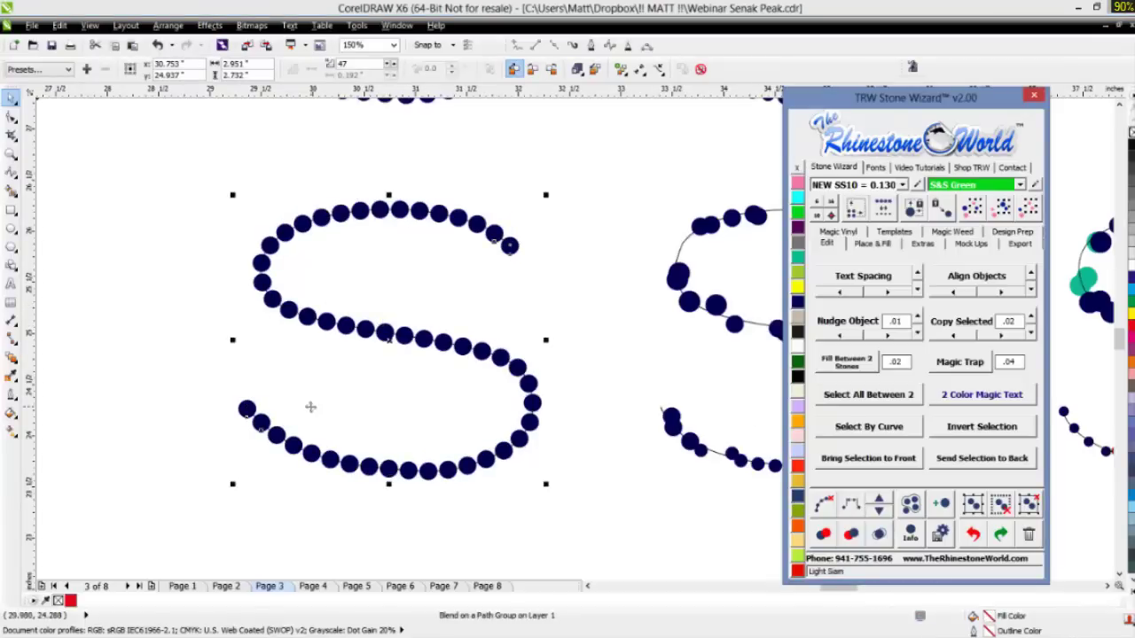
{"action": "left_click", "coordinate": [560, 311]}
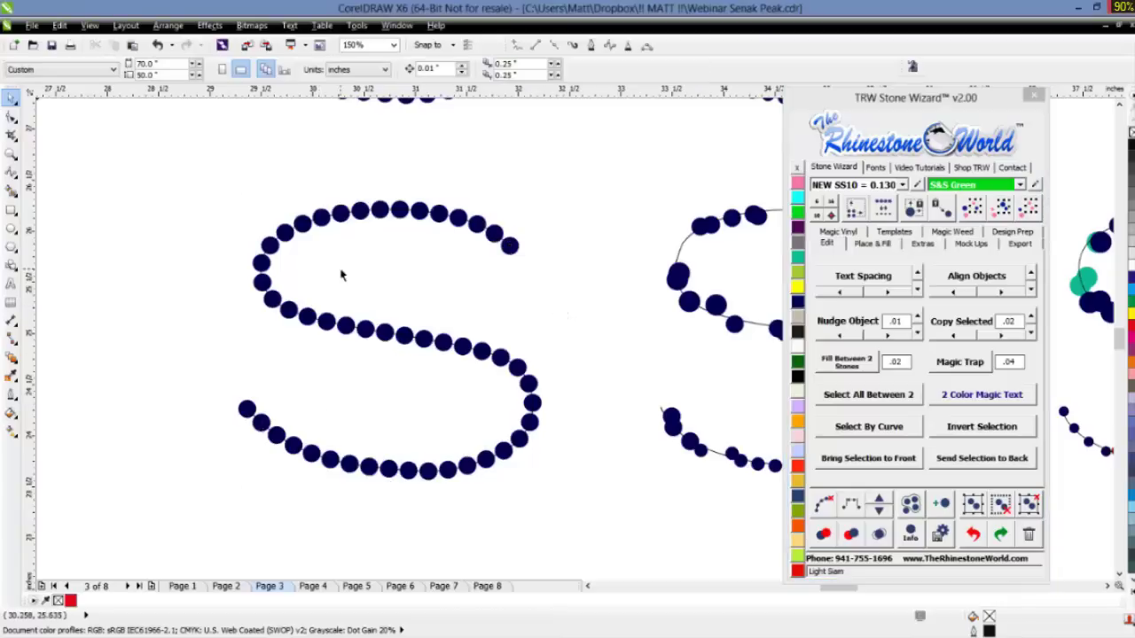
- Respace the mixed-size blue stones of the second lower S equally along its guide curve and deselect them
{"action": "scroll", "coordinate": [339, 270], "scroll_direction": "down", "scroll_amount": 4}
{"action": "scroll", "coordinate": [404, 264], "scroll_direction": "up", "scroll_amount": 6}
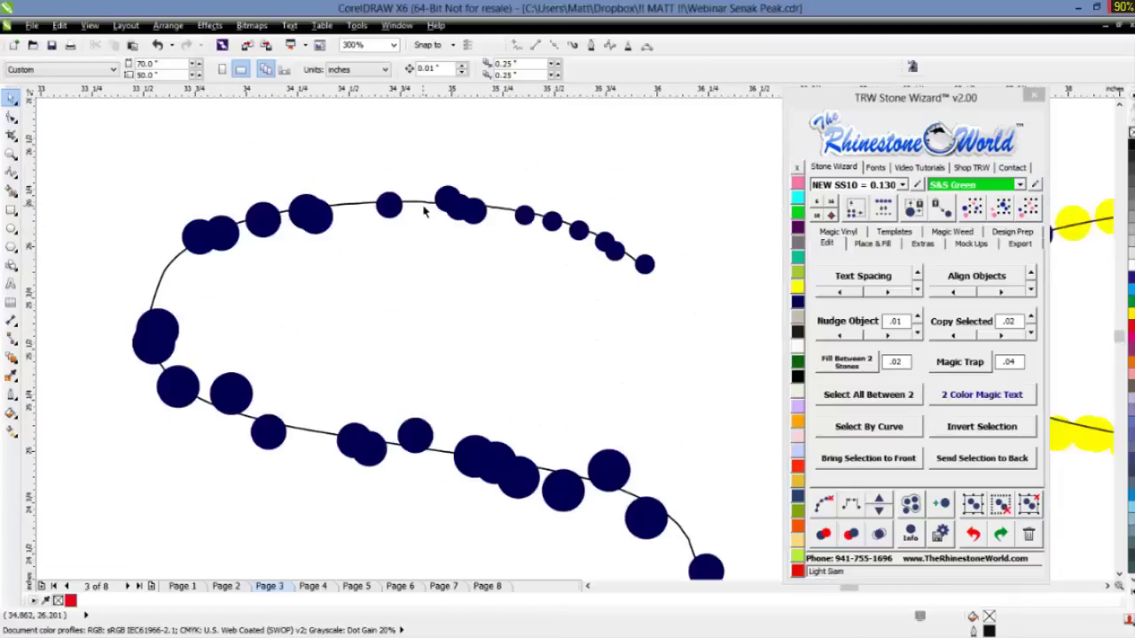
{"action": "scroll", "coordinate": [475, 365], "scroll_direction": "down", "scroll_amount": 2}
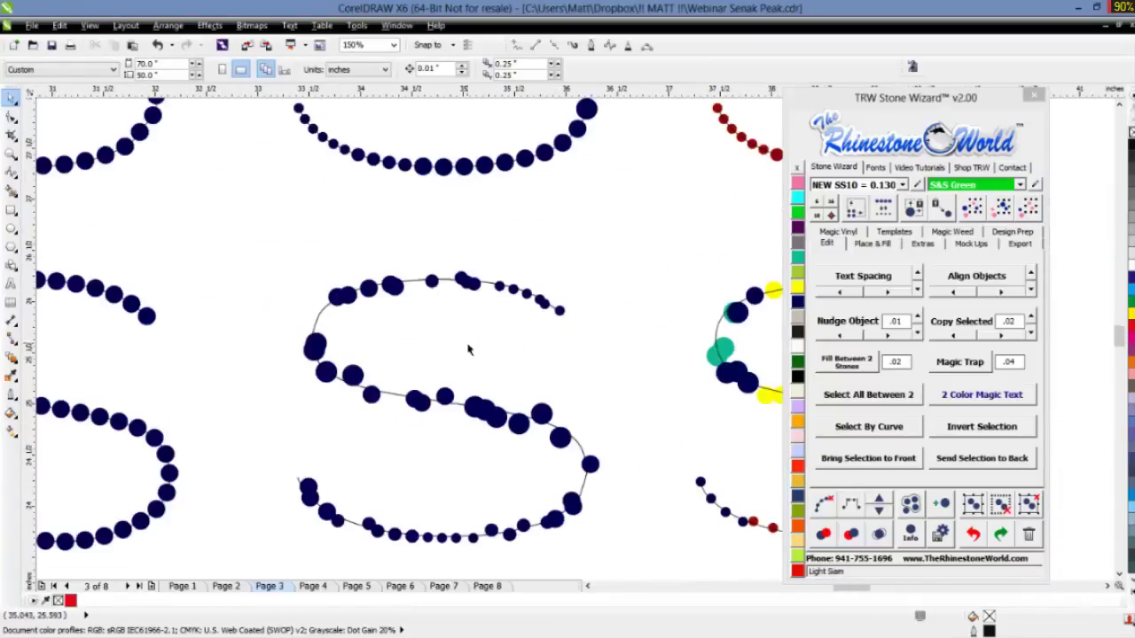
{"action": "scroll", "coordinate": [511, 553], "scroll_direction": "up", "scroll_amount": 2}
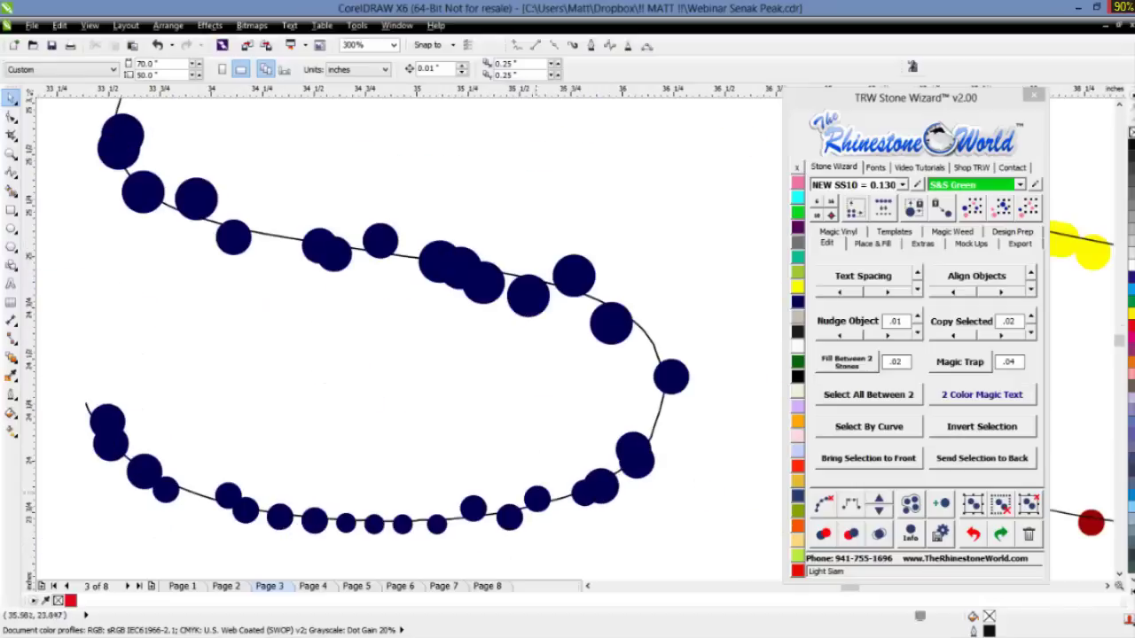
{"action": "scroll", "coordinate": [459, 390], "scroll_direction": "down", "scroll_amount": 2}
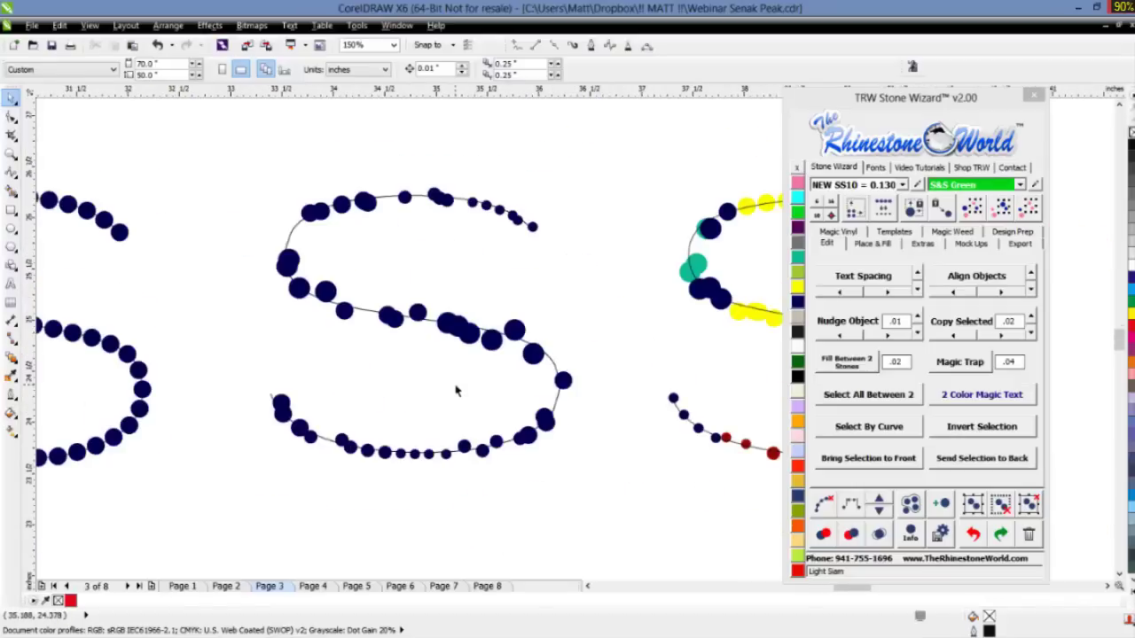
{"action": "scroll", "coordinate": [467, 246], "scroll_direction": "up", "scroll_amount": 2}
{"action": "scroll", "coordinate": [465, 247], "scroll_direction": "down", "scroll_amount": 2}
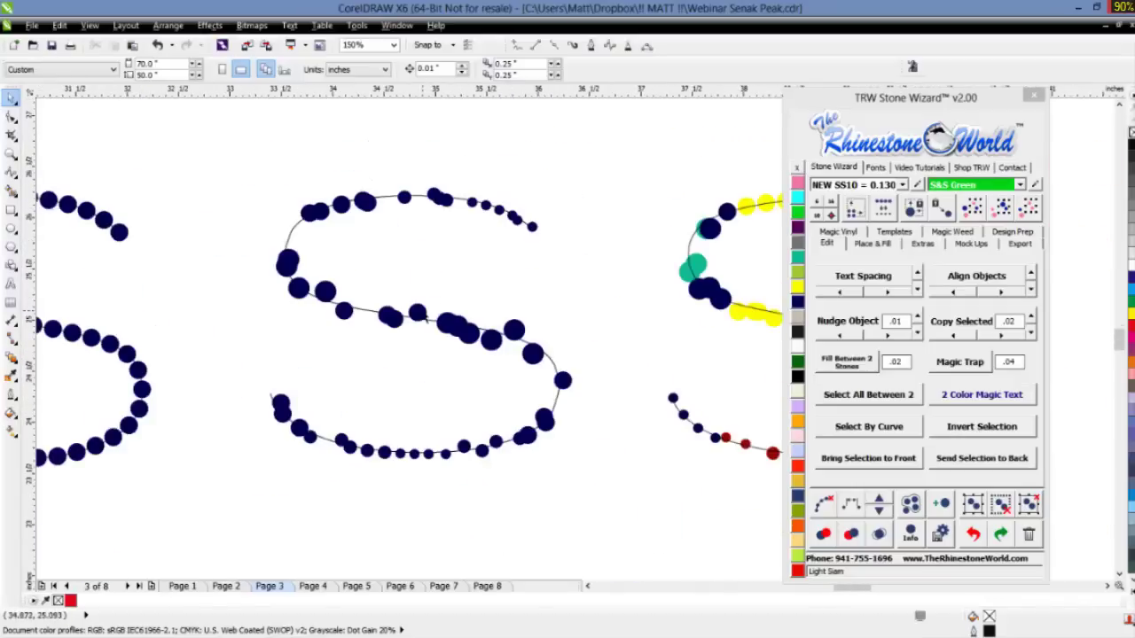
{"action": "left_click", "coordinate": [371, 317]}
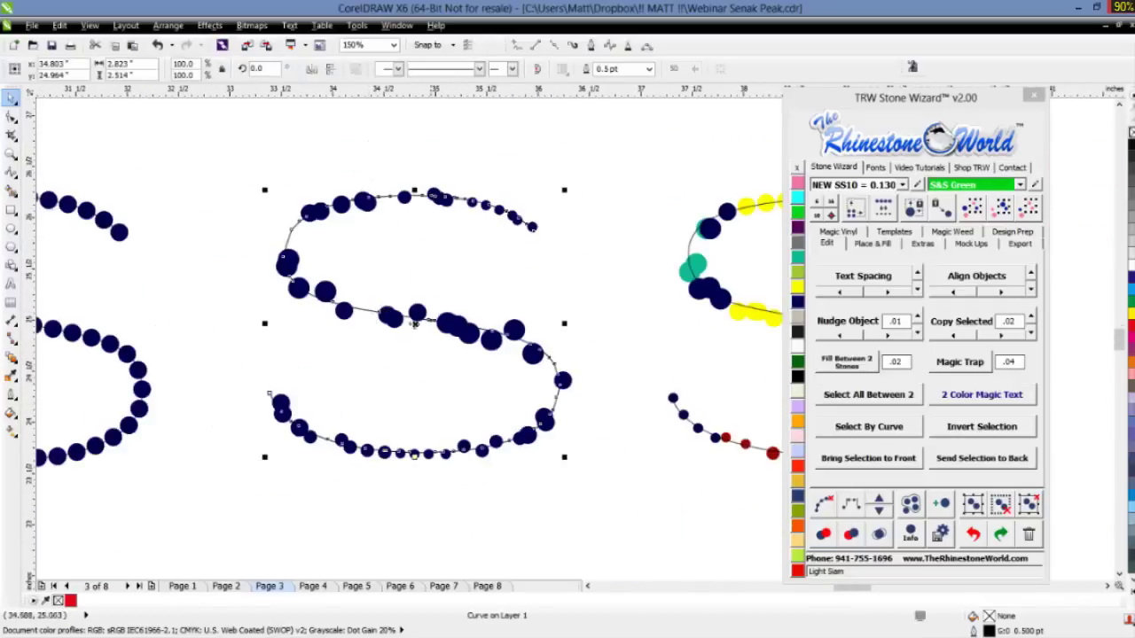
{"action": "left_click", "coordinate": [852, 505]}
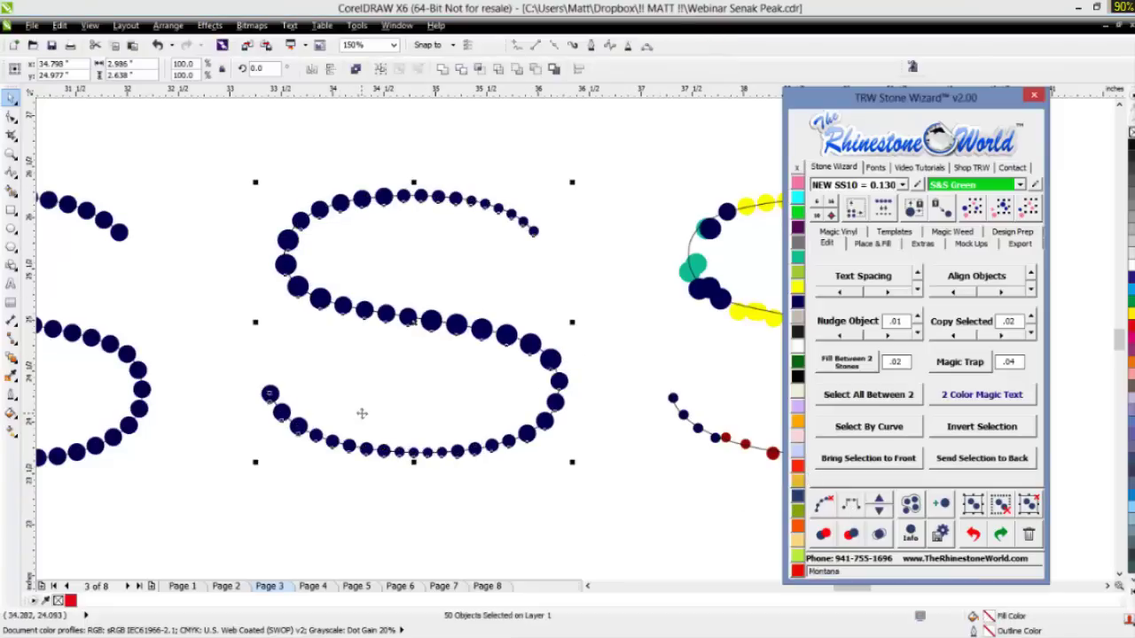
{"action": "left_click", "coordinate": [639, 387]}
- Respace the multicoloured mixed-size stones of the third lower S equally along its curve, and undo the respacing
{"action": "scroll", "coordinate": [493, 309], "scroll_direction": "down", "scroll_amount": 2}
{"action": "scroll", "coordinate": [736, 285], "scroll_direction": "up", "scroll_amount": 2}
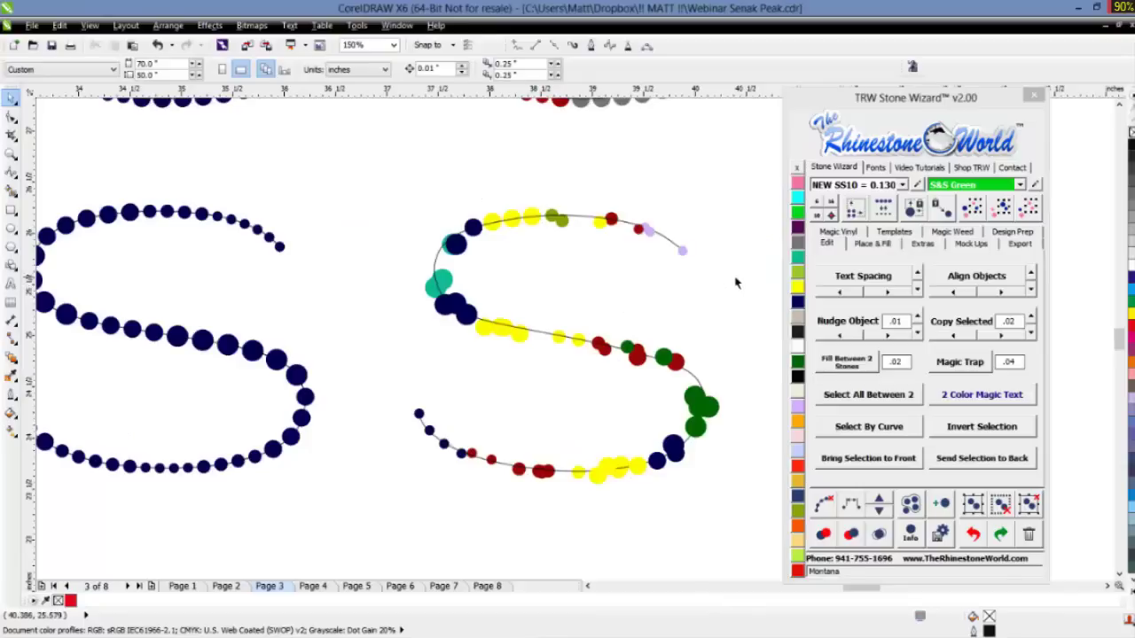
{"action": "scroll", "coordinate": [739, 304], "scroll_direction": "up", "scroll_amount": 2}
{"action": "scroll", "coordinate": [740, 305], "scroll_direction": "down", "scroll_amount": 1}
{"action": "left_click", "coordinate": [600, 214]}
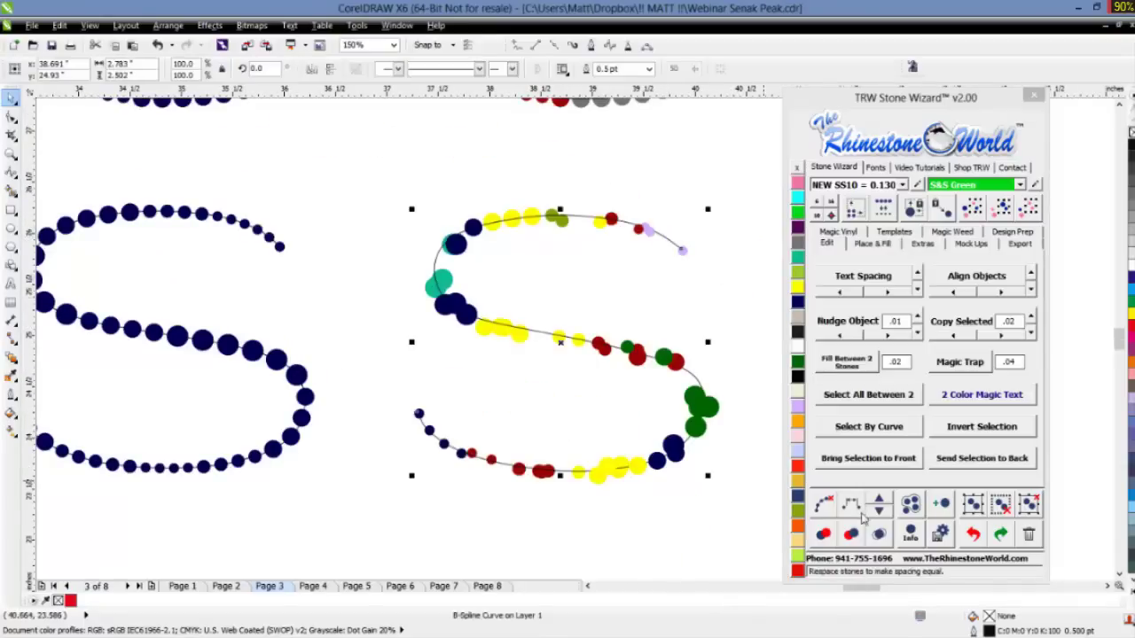
{"action": "left_click", "coordinate": [853, 508]}
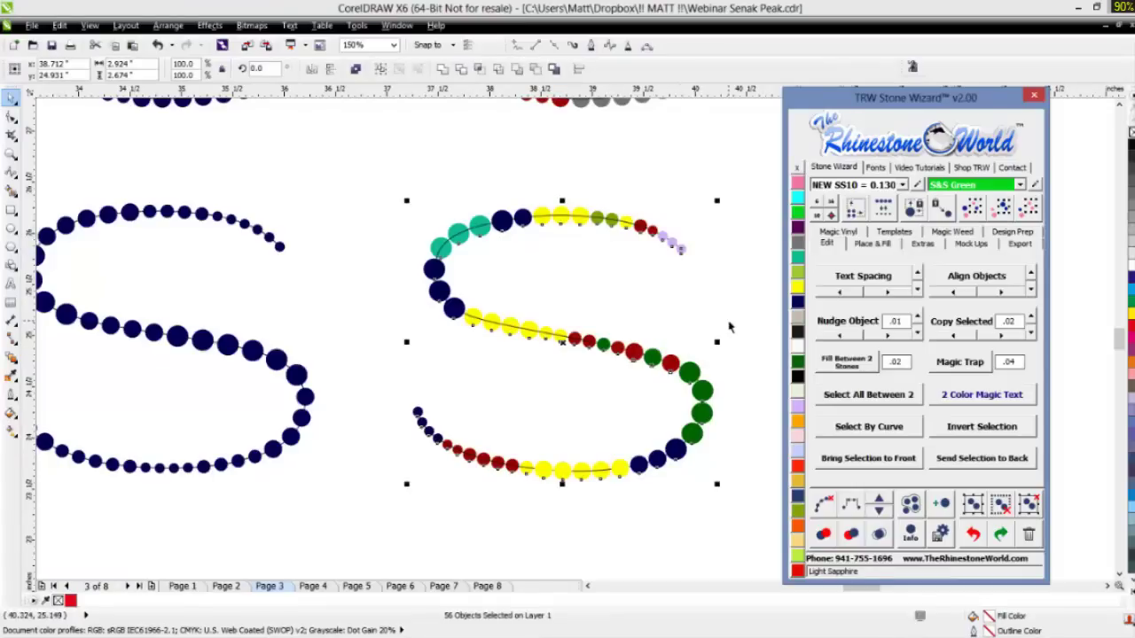
{"action": "left_click", "coordinate": [732, 326]}
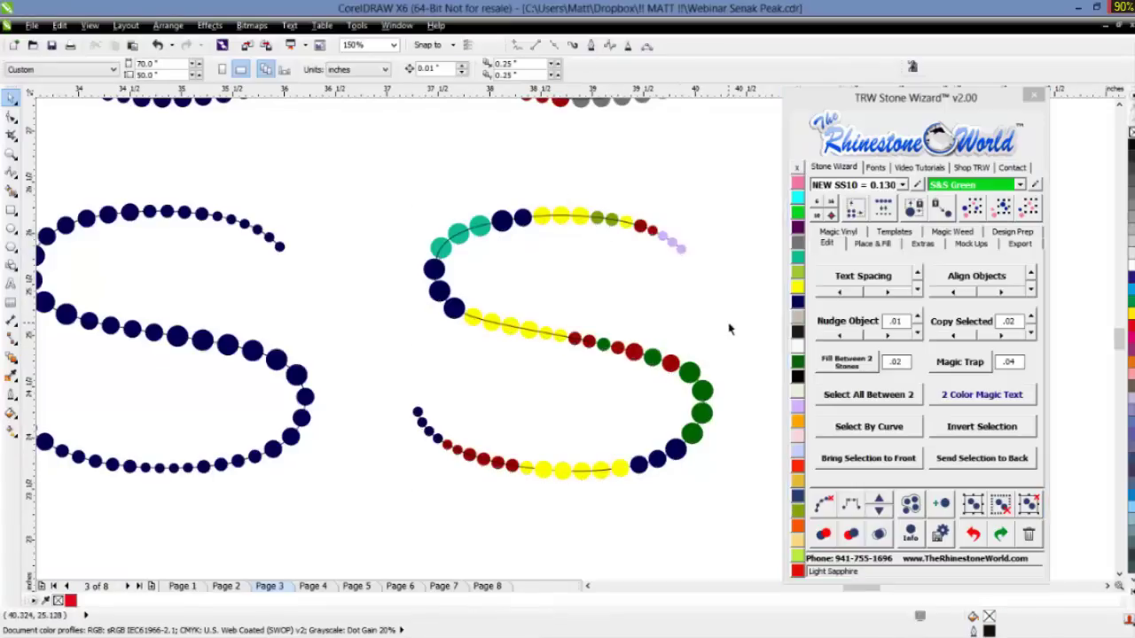
{"action": "left_click", "coordinate": [974, 535]}
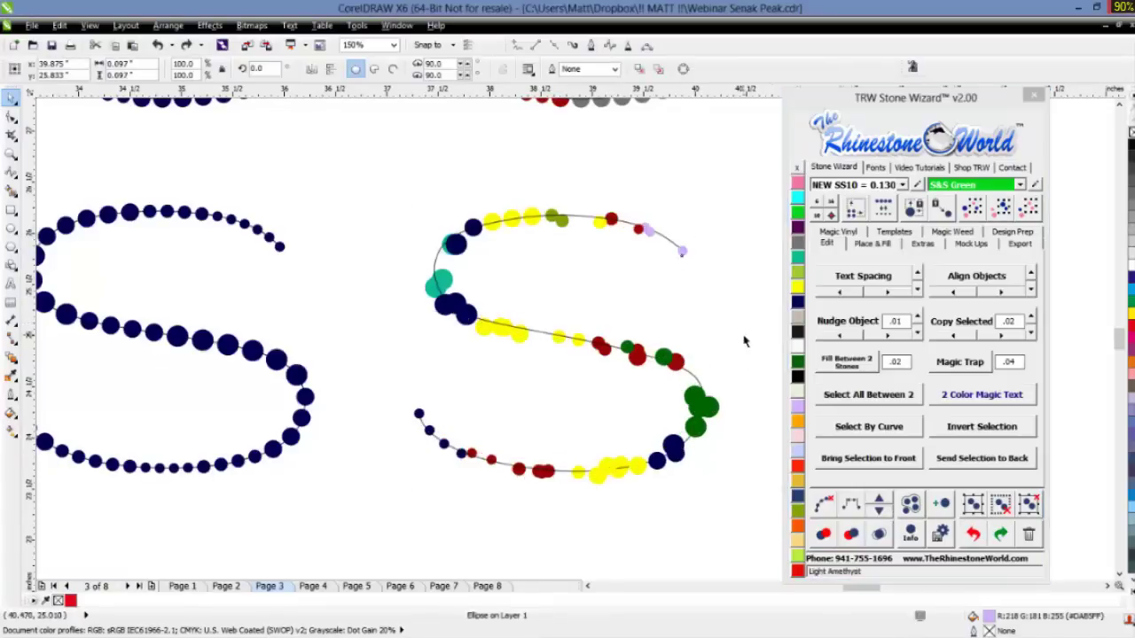
- Move the small green stone in the middle stroke of the multicoloured lower S along the curve, beside the large green stones
{"action": "scroll", "coordinate": [671, 355], "scroll_direction": "up", "scroll_amount": 2}
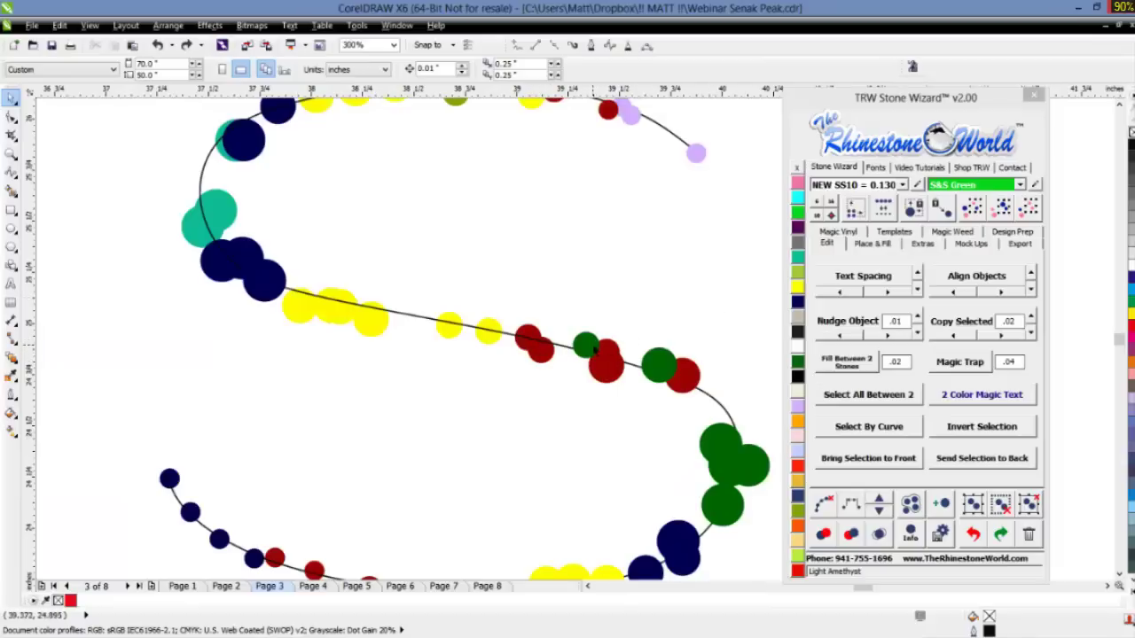
{"action": "left_click", "coordinate": [630, 363]}
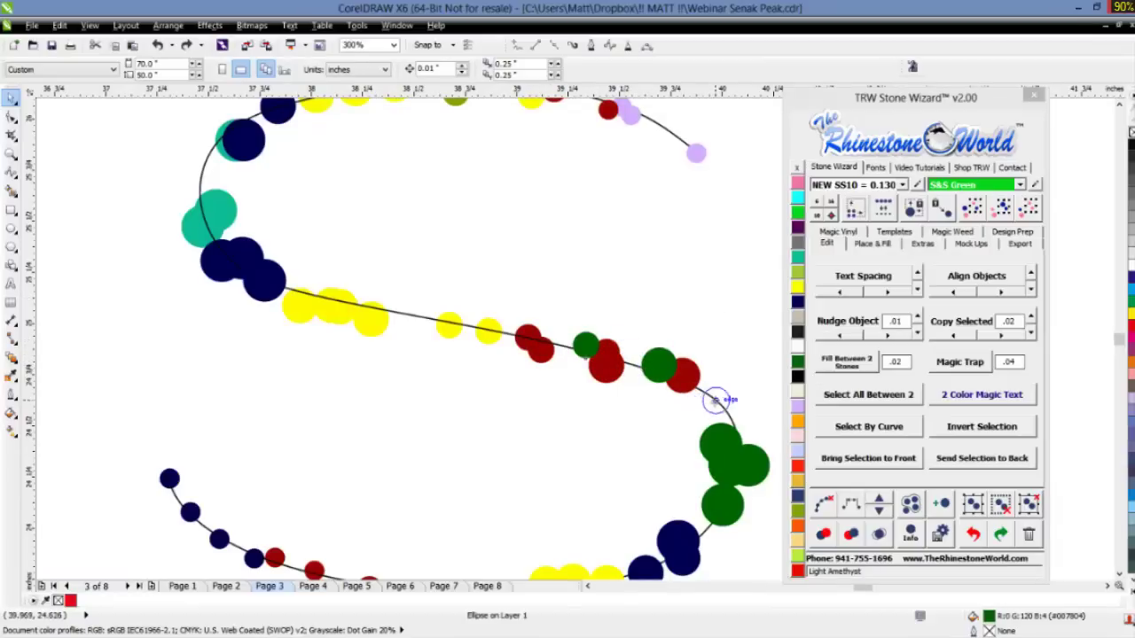
{"action": "scroll", "coordinate": [640, 287], "scroll_direction": "down", "scroll_amount": 2}
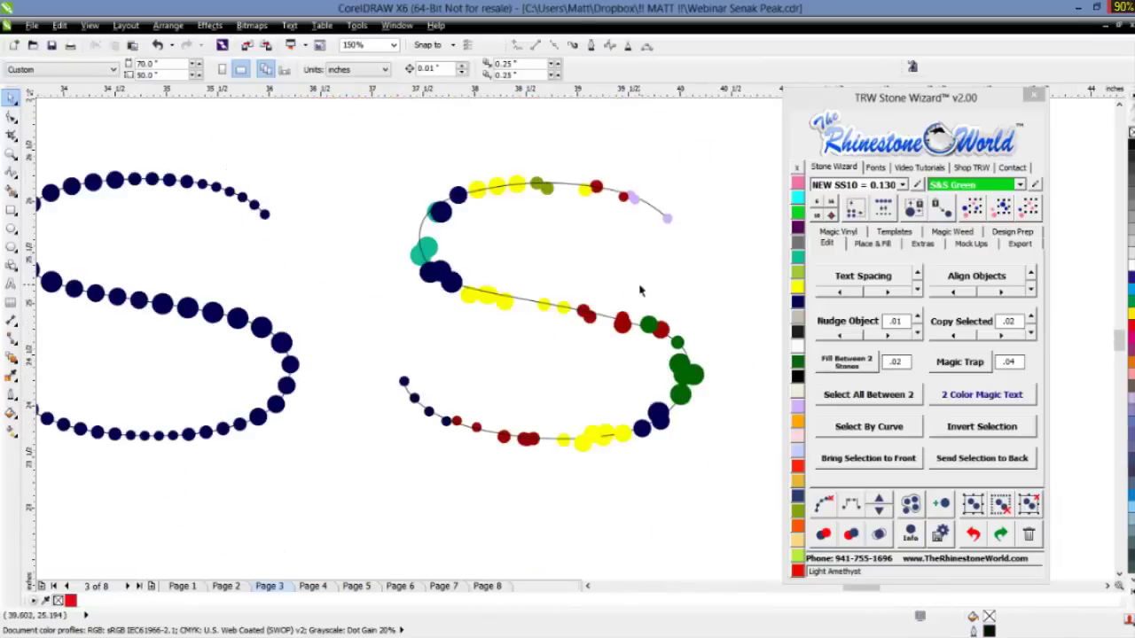
- Respace the stones of the multicoloured lower S equally along its B-Spline curve and deselect them
{"action": "left_click", "coordinate": [607, 321]}
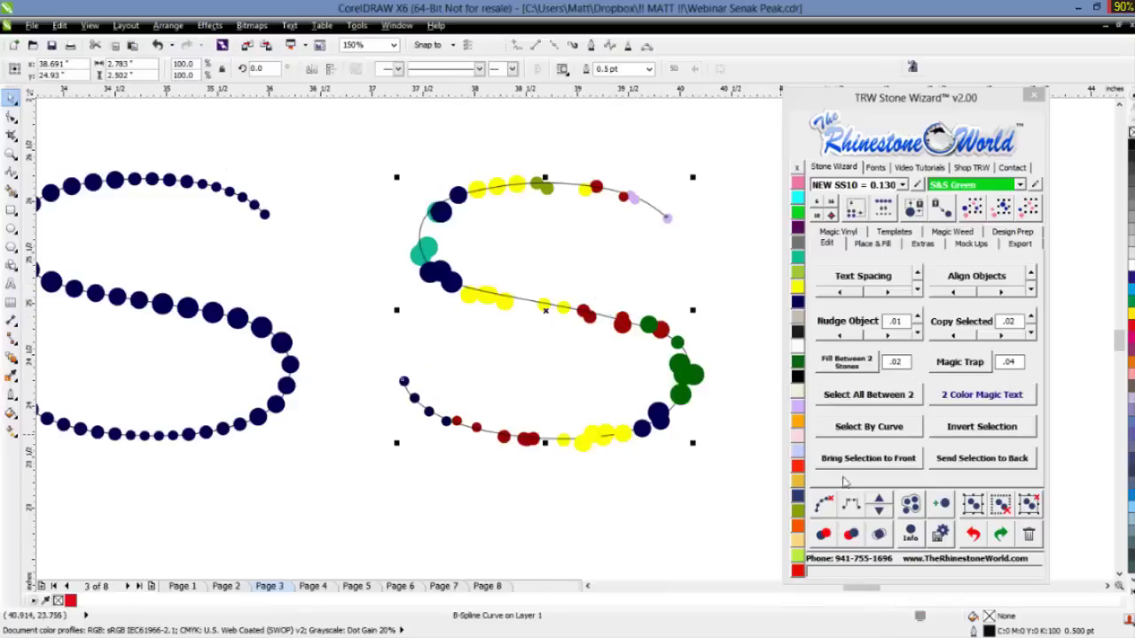
{"action": "left_click", "coordinate": [852, 503]}
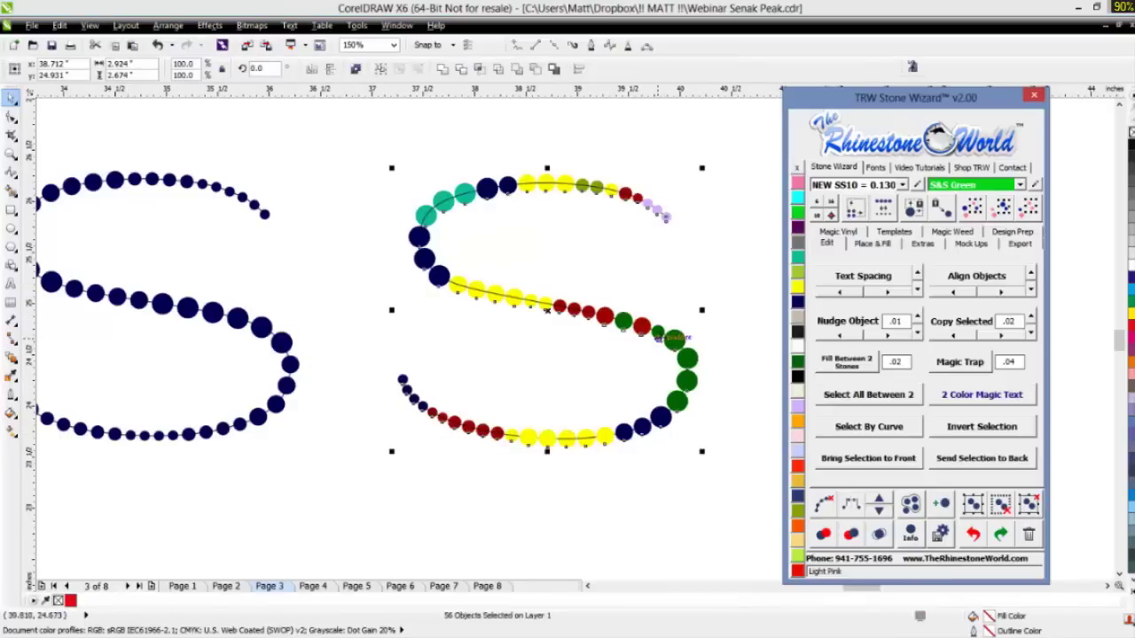
{"action": "left_click", "coordinate": [726, 339]}
{"action": "scroll", "coordinate": [391, 262], "scroll_direction": "down", "scroll_amount": 2}
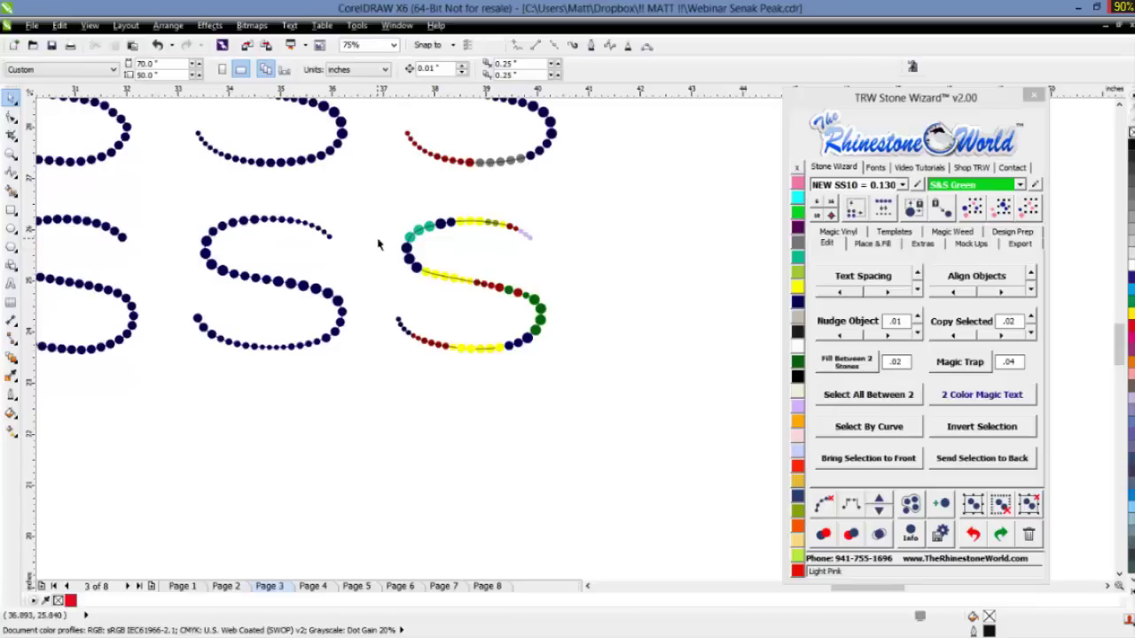
- Delete the guide curves from the upper red, grey and blue S and from the multicoloured lower S
{"action": "scroll", "coordinate": [379, 245], "scroll_direction": "down", "scroll_amount": 2}
{"action": "scroll", "coordinate": [406, 133], "scroll_direction": "up", "scroll_amount": 4}
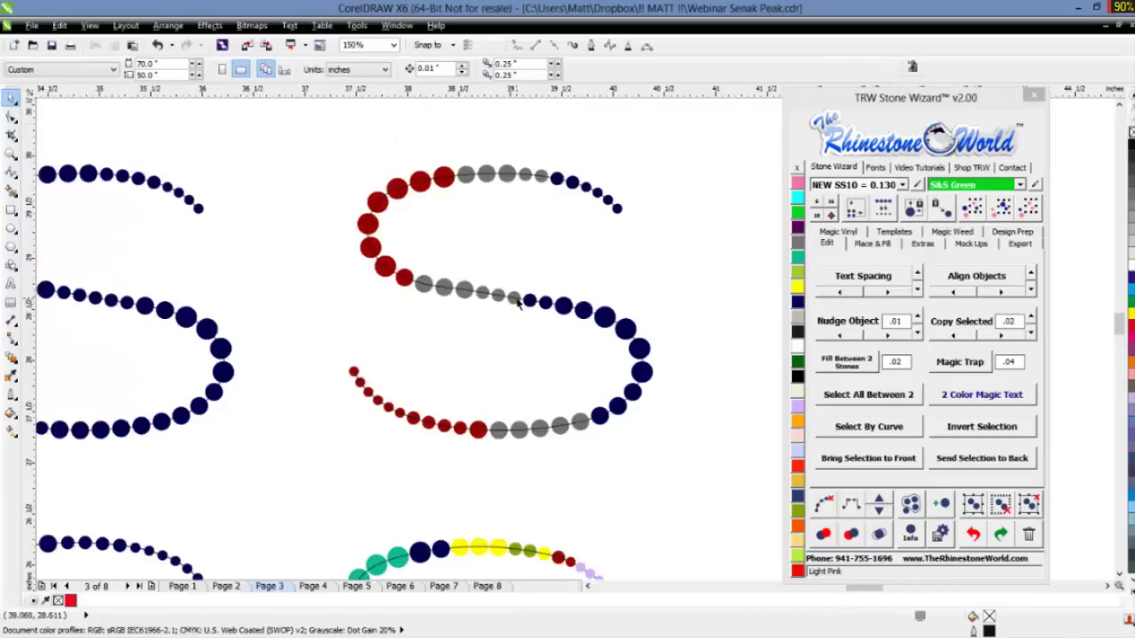
{"action": "left_click", "coordinate": [501, 328]}
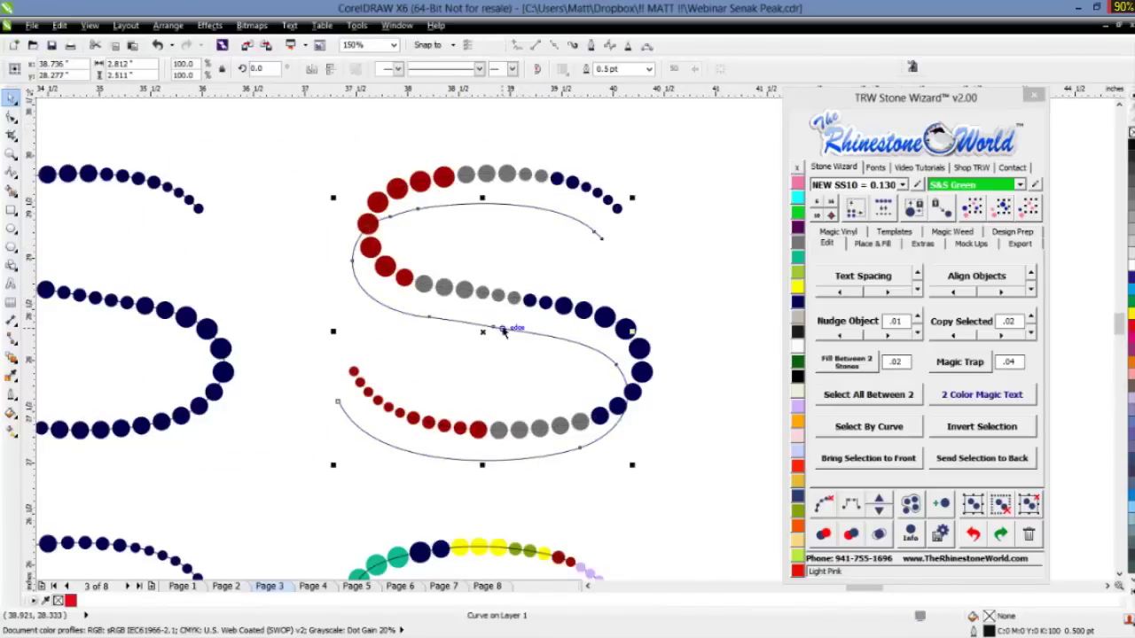
{"action": "left_click", "coordinate": [676, 323]}
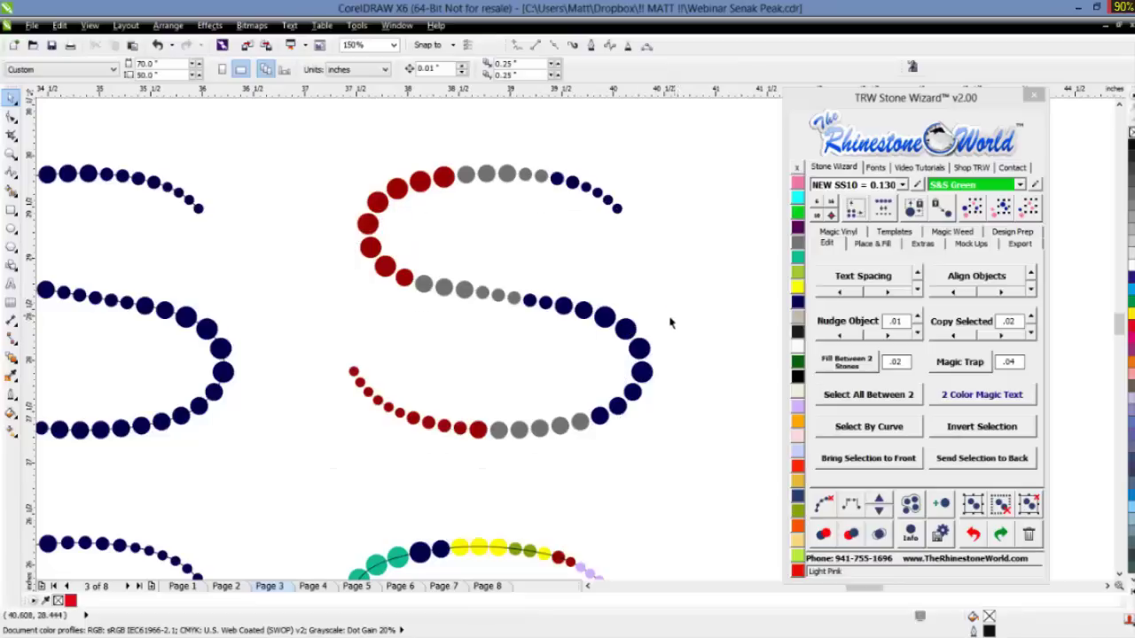
{"action": "scroll", "coordinate": [671, 321], "scroll_direction": "down", "scroll_amount": 4}
{"action": "scroll", "coordinate": [616, 332], "scroll_direction": "up", "scroll_amount": 4}
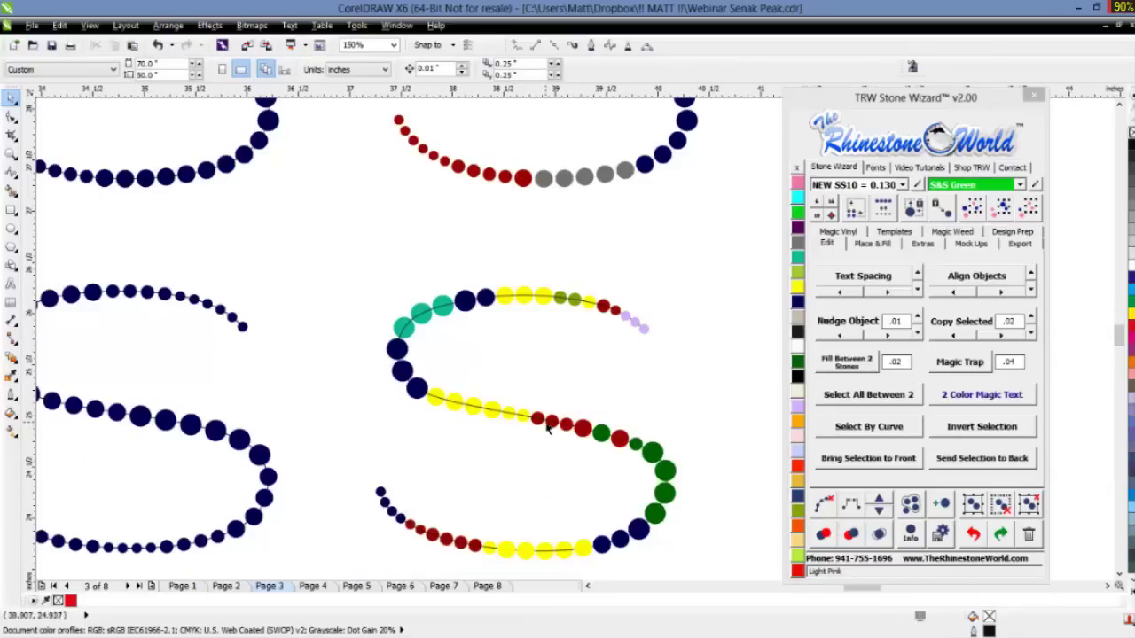
{"action": "left_click", "coordinate": [552, 427]}
{"action": "left_click", "coordinate": [574, 392]}
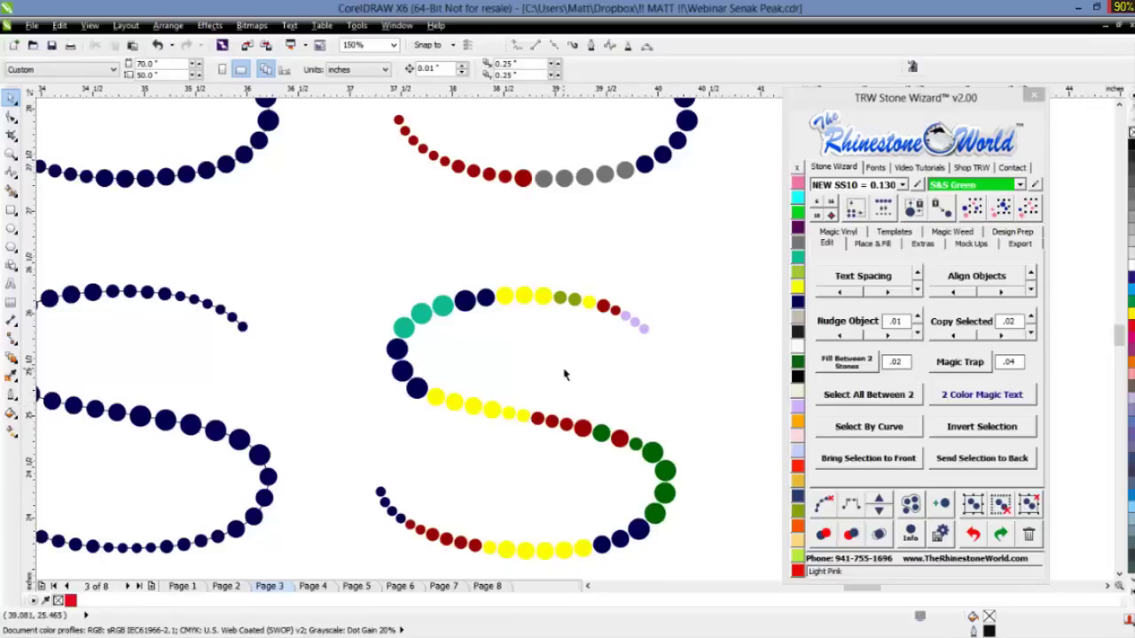
- Replace the two small yellow and three small red adjacent stones in the lower S's middle stroke with size 16 stones
{"action": "scroll", "coordinate": [530, 461], "scroll_direction": "down", "scroll_amount": 1}
{"action": "scroll", "coordinate": [529, 461], "scroll_direction": "up", "scroll_amount": 2}
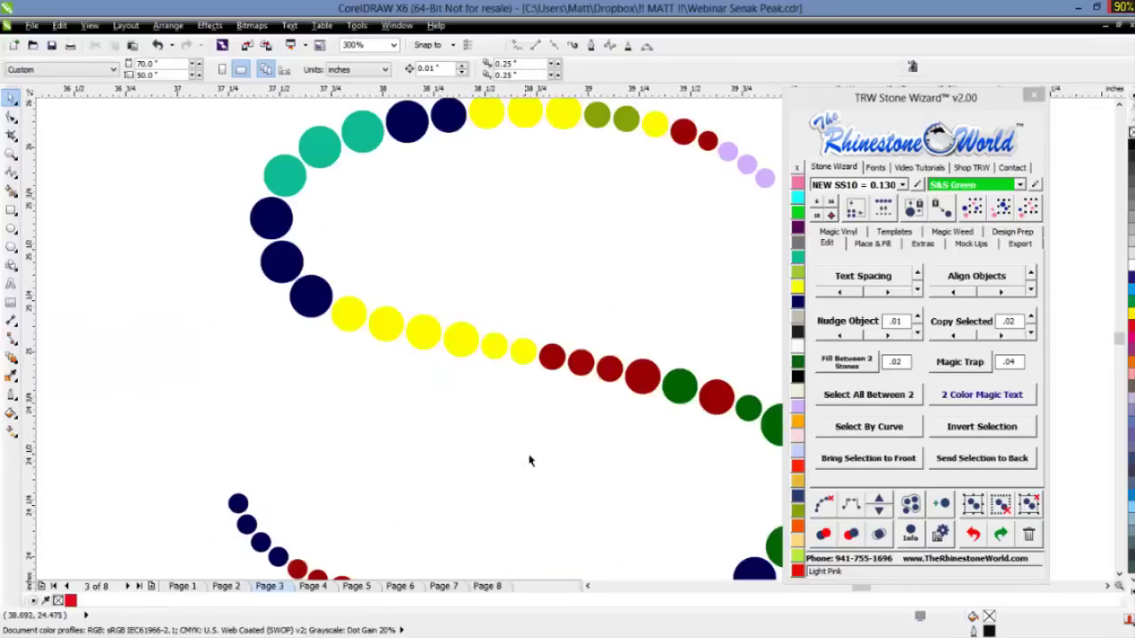
{"action": "scroll", "coordinate": [532, 452], "scroll_direction": "down", "scroll_amount": 1}
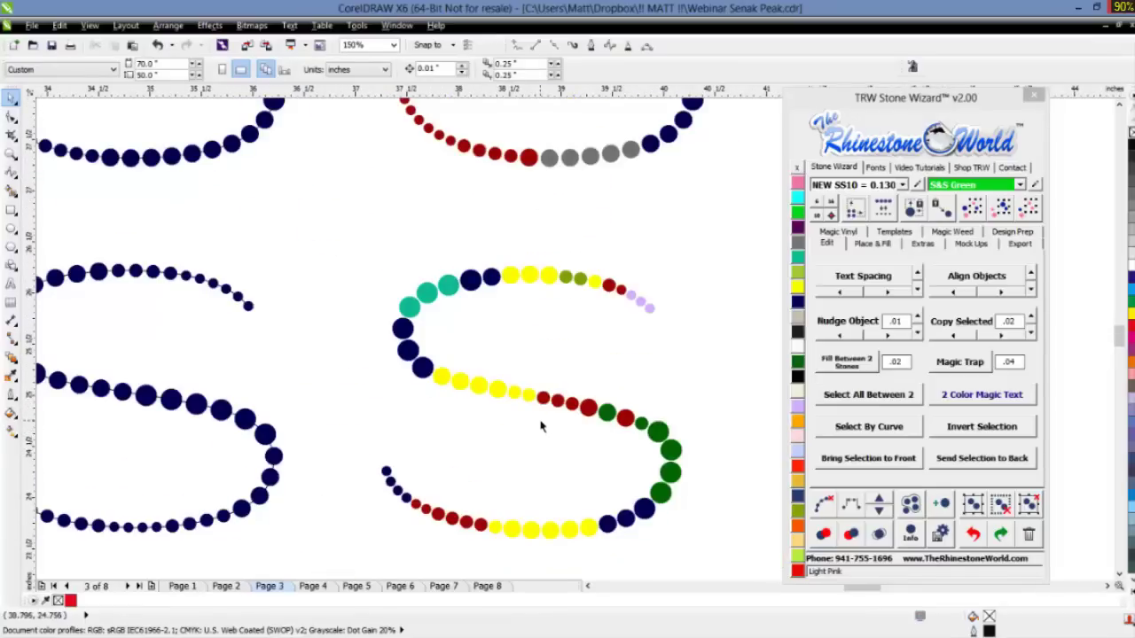
{"action": "scroll", "coordinate": [541, 428], "scroll_direction": "up", "scroll_amount": 1}
{"action": "left_click_drag", "start_coordinate": [646, 347], "coordinate": [457, 440]}
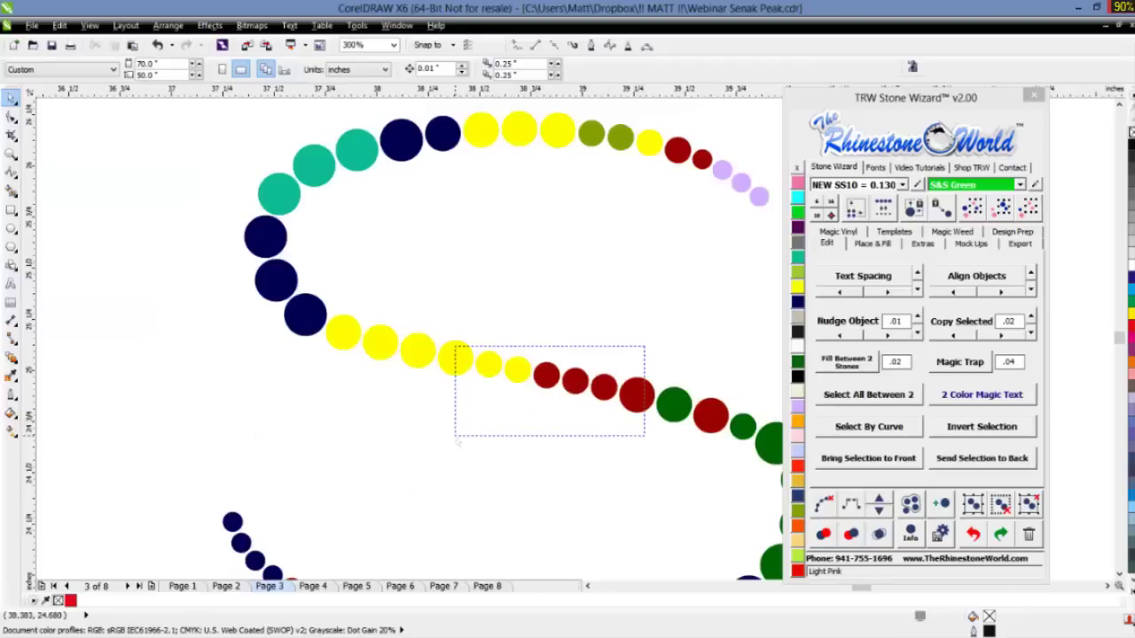
{"action": "left_click", "coordinate": [457, 359]}
{"action": "left_click_drag", "start_coordinate": [629, 309], "coordinate": [472, 437]}
{"action": "left_click", "coordinate": [832, 205]}
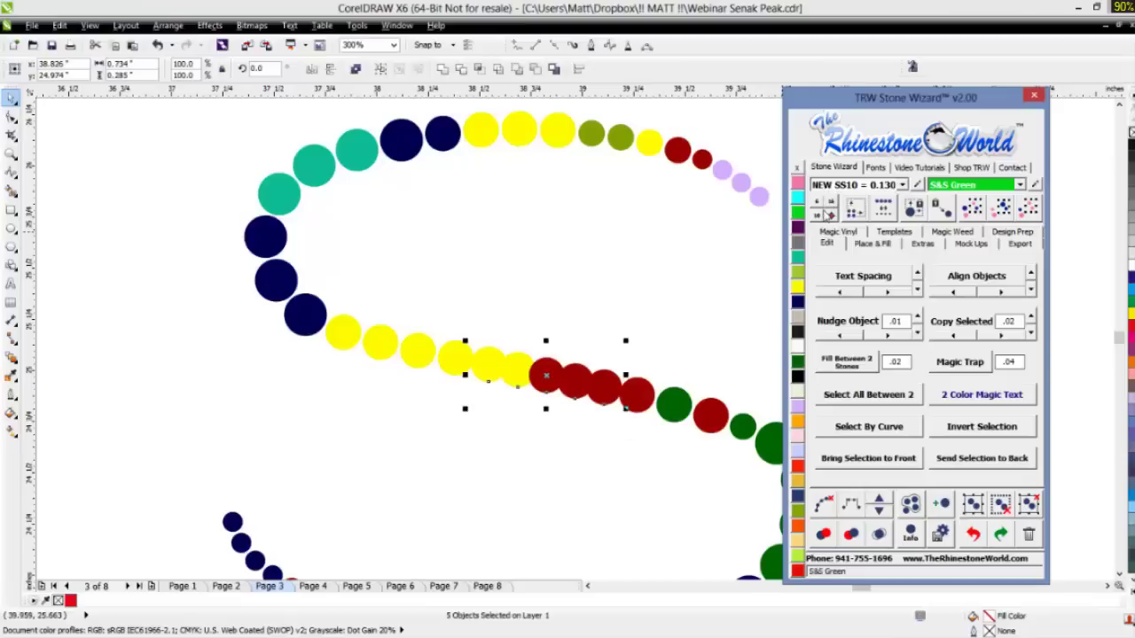
{"action": "left_click", "coordinate": [542, 304]}
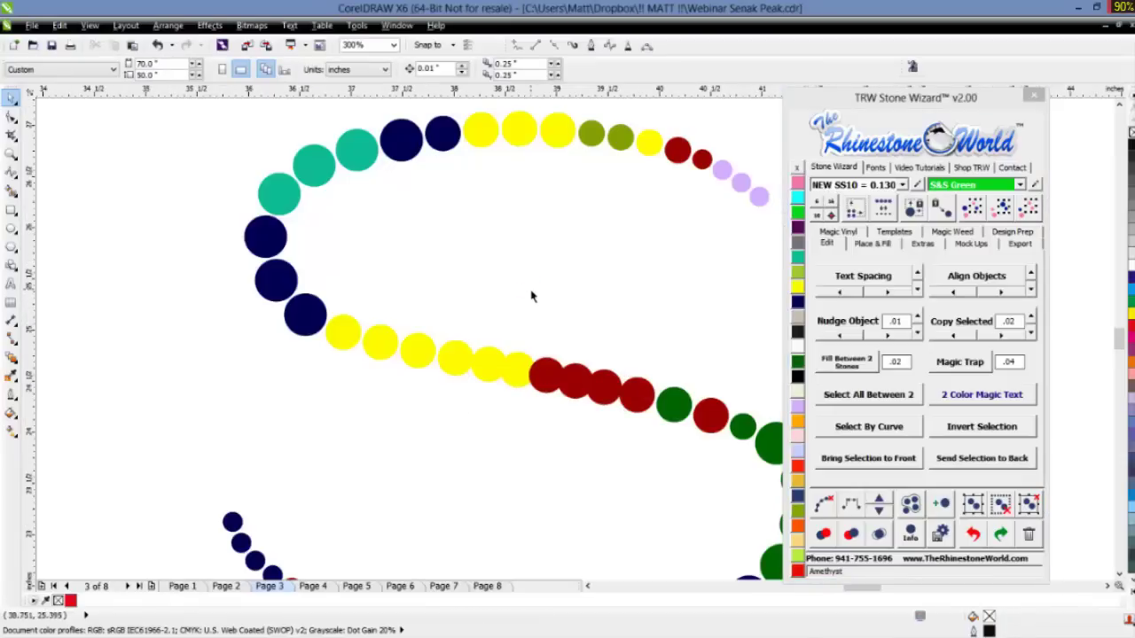
- Replace two neighbouring red stones near the lower tail of the multicoloured S with size 6 stones
{"action": "scroll", "coordinate": [532, 297], "scroll_direction": "down", "scroll_amount": 2}
{"action": "scroll", "coordinate": [477, 464], "scroll_direction": "up", "scroll_amount": 2}
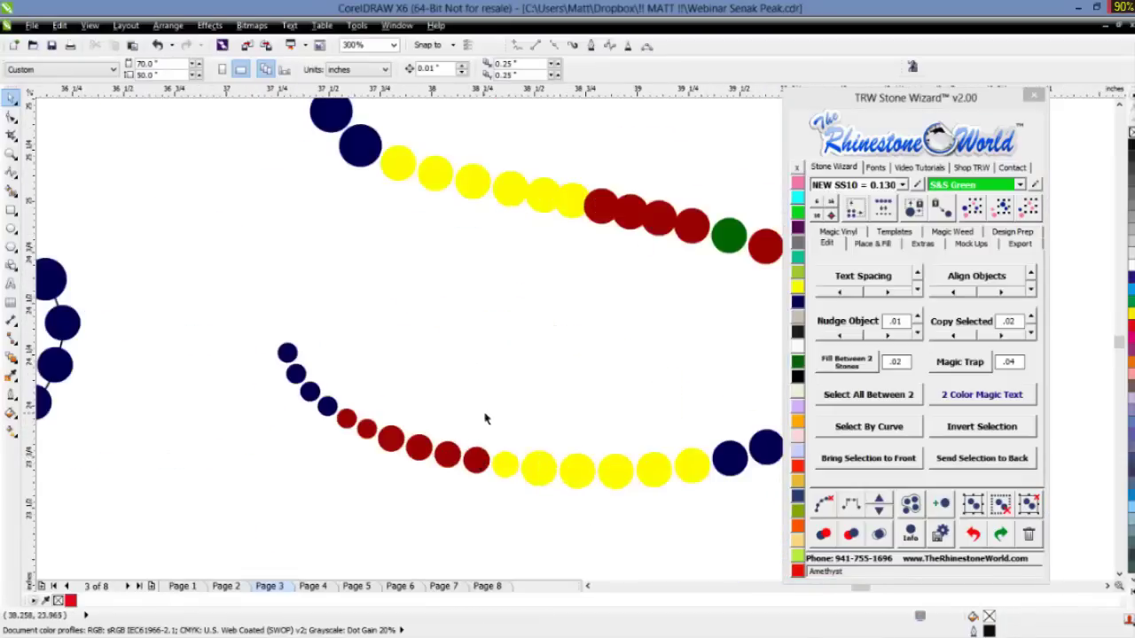
{"action": "left_click_drag", "start_coordinate": [461, 410], "coordinate": [372, 477]}
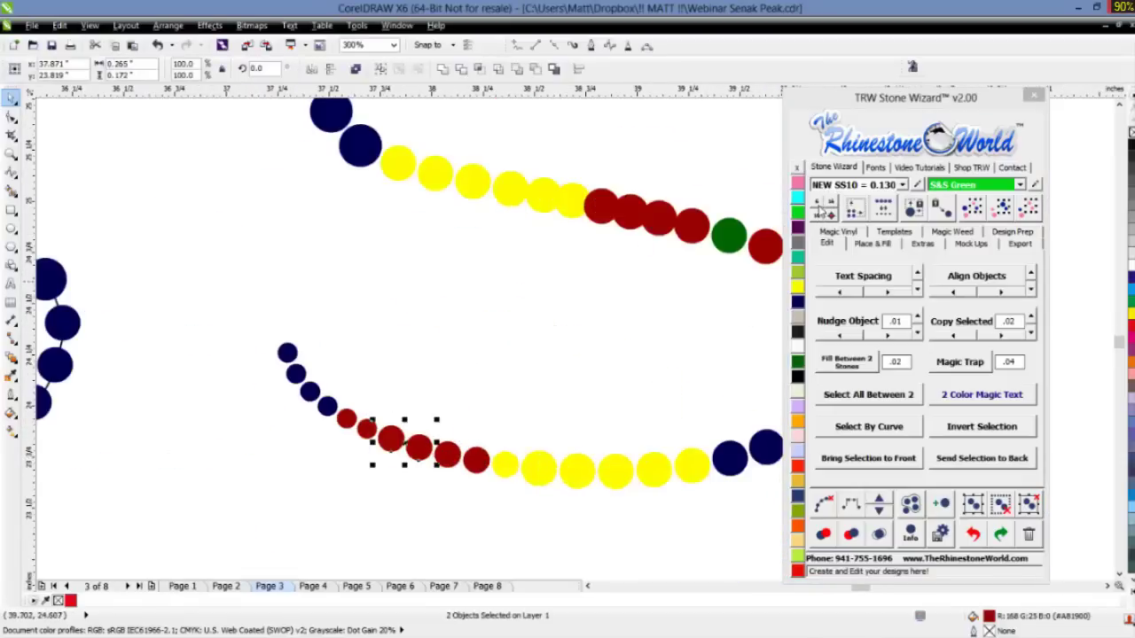
{"action": "left_click", "coordinate": [822, 210]}
{"action": "left_click", "coordinate": [552, 333]}
{"action": "scroll", "coordinate": [539, 362], "scroll_direction": "down", "scroll_amount": 4}
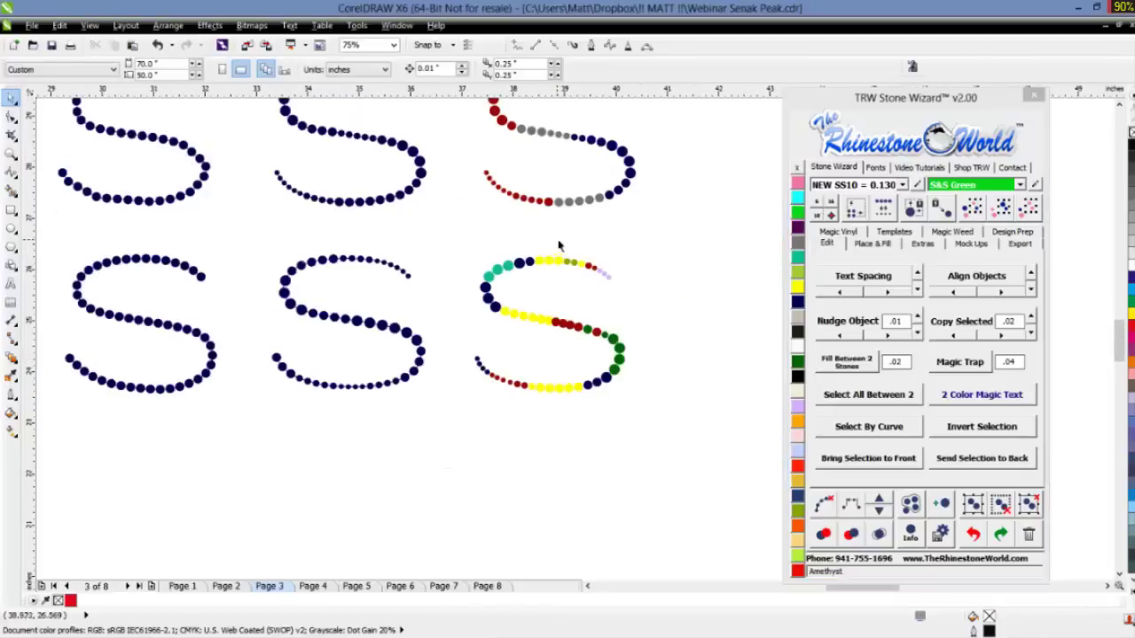
- Replace the three large yellow stones on the upper arc of the multicoloured S with size 10 stones
{"action": "scroll", "coordinate": [540, 266], "scroll_direction": "up", "scroll_amount": 2}
{"action": "scroll", "coordinate": [546, 253], "scroll_direction": "up", "scroll_amount": 2}
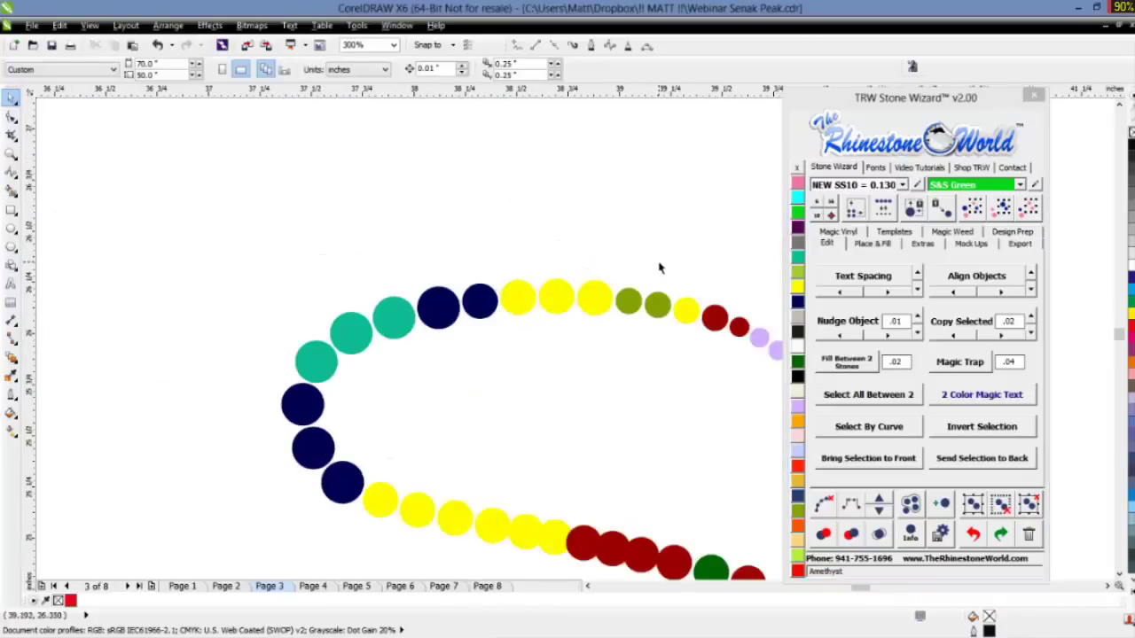
{"action": "left_click_drag", "start_coordinate": [642, 264], "coordinate": [489, 320]}
{"action": "left_click", "coordinate": [822, 218]}
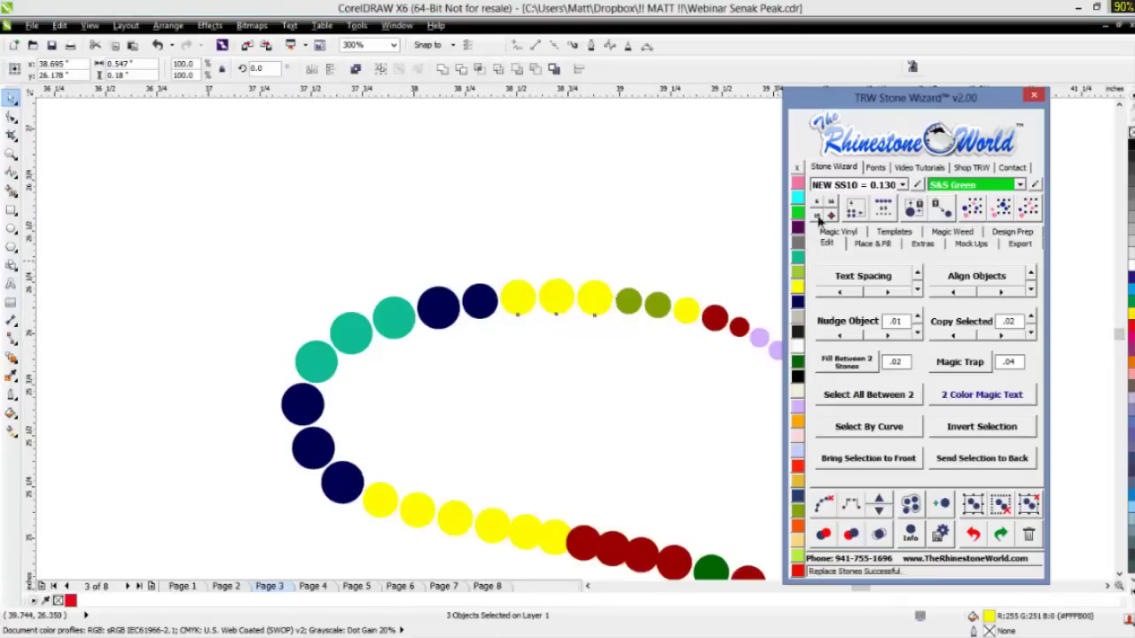
{"action": "left_click", "coordinate": [556, 262]}
{"action": "scroll", "coordinate": [556, 262], "scroll_direction": "down", "scroll_amount": 2}
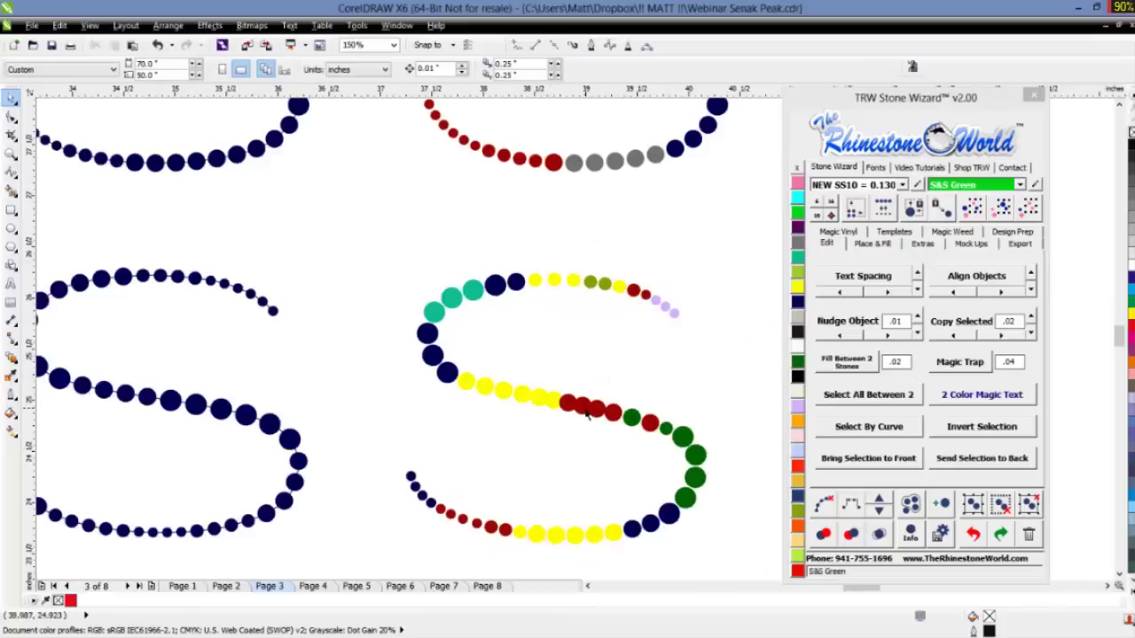
- Respace all stones of the multicoloured lower S equally from its lower end stone without an existing guide curve, and deselect them
{"action": "scroll", "coordinate": [594, 435], "scroll_direction": "up", "scroll_amount": 2}
{"action": "scroll", "coordinate": [592, 381], "scroll_direction": "up", "scroll_amount": 2}
{"action": "scroll", "coordinate": [593, 381], "scroll_direction": "down", "scroll_amount": 4}
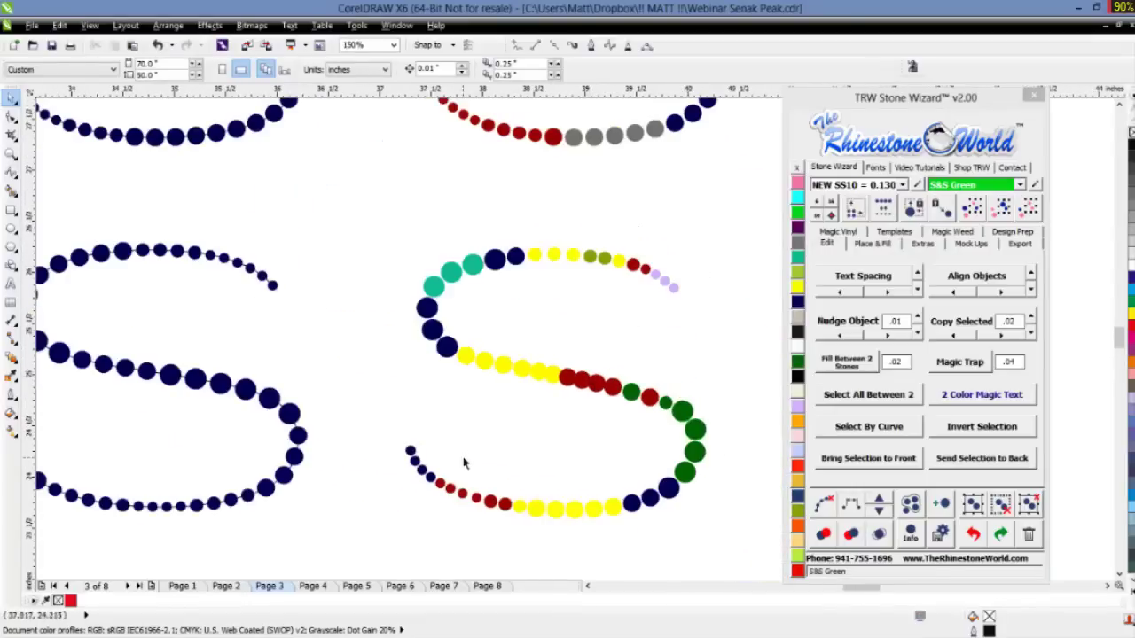
{"action": "left_click_drag", "start_coordinate": [733, 228], "coordinate": [373, 543]}
{"action": "scroll", "coordinate": [409, 473], "scroll_direction": "up", "scroll_amount": 2}
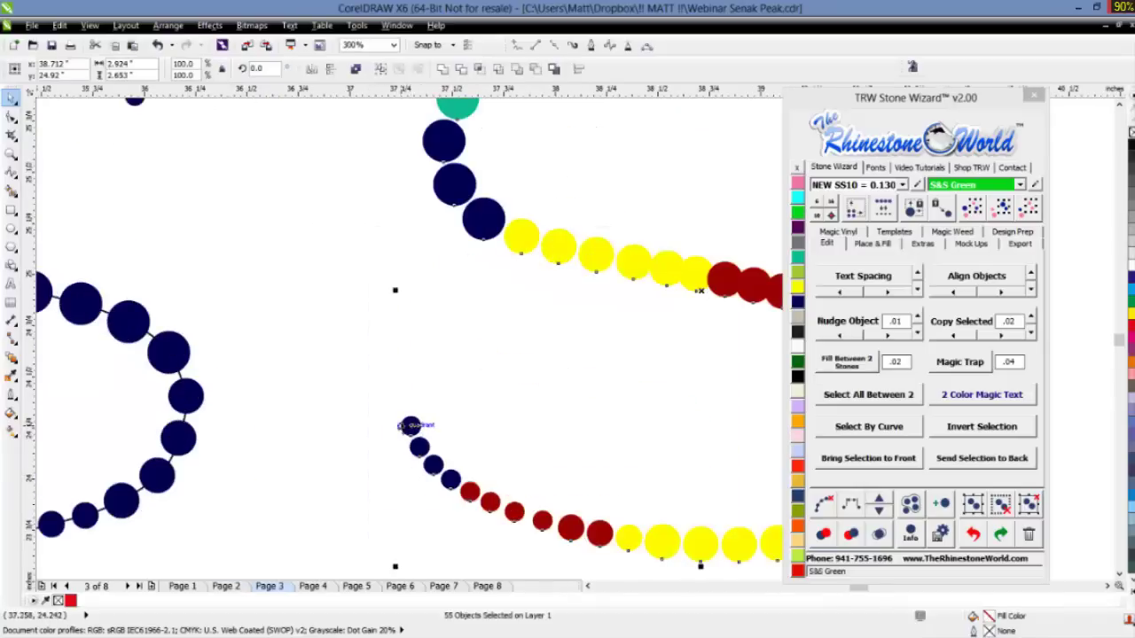
{"action": "scroll", "coordinate": [412, 424], "scroll_direction": "down", "scroll_amount": 2}
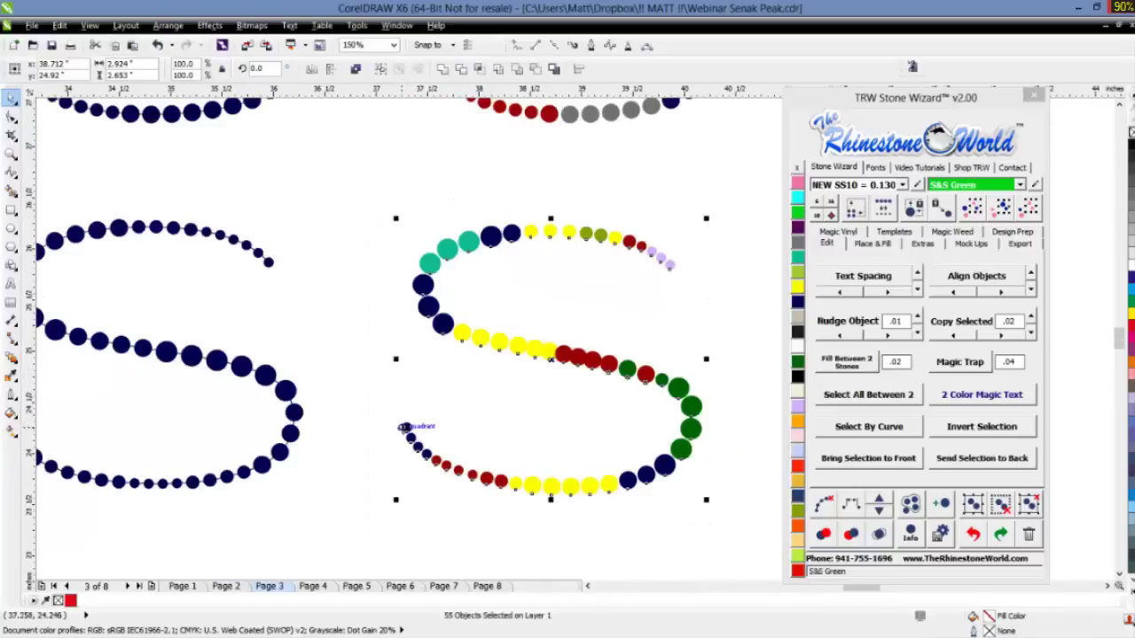
{"action": "left_click", "coordinate": [850, 507]}
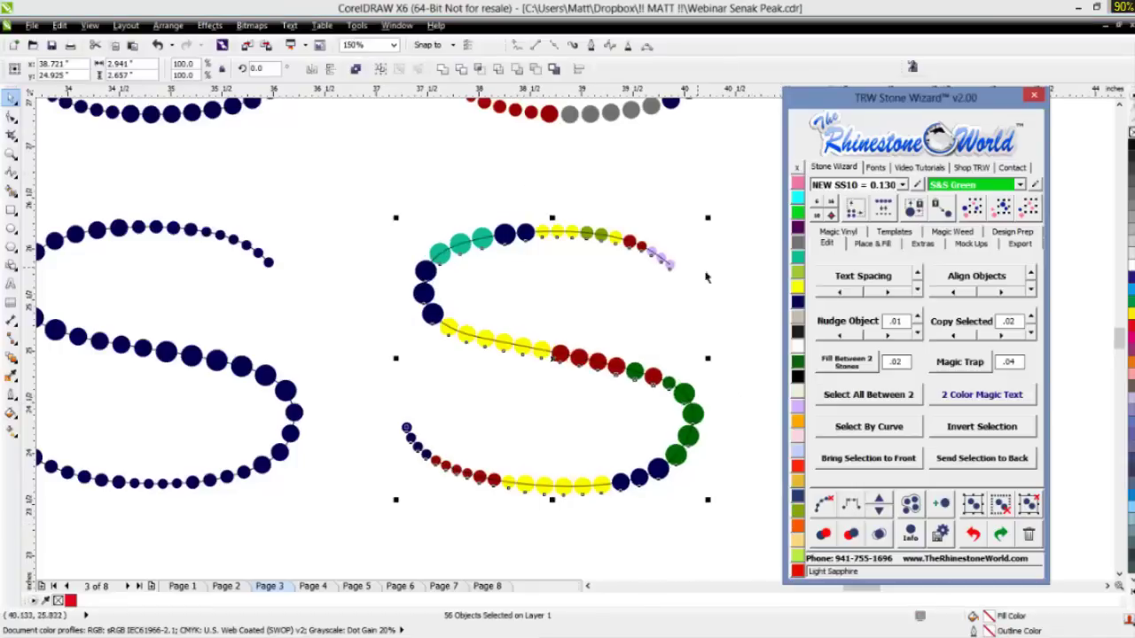
{"action": "left_click", "coordinate": [749, 404]}
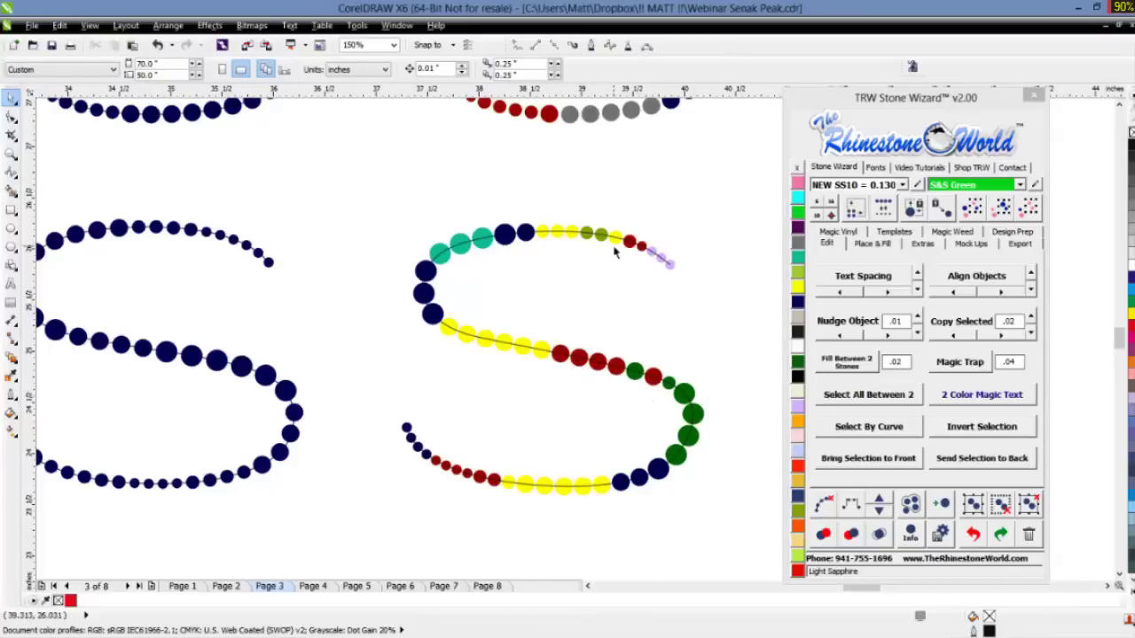
- Examine the spacing of the multicoloured lower S up close and compare it with the other S shapes on the page
{"action": "scroll", "coordinate": [619, 254], "scroll_direction": "up", "scroll_amount": 2}
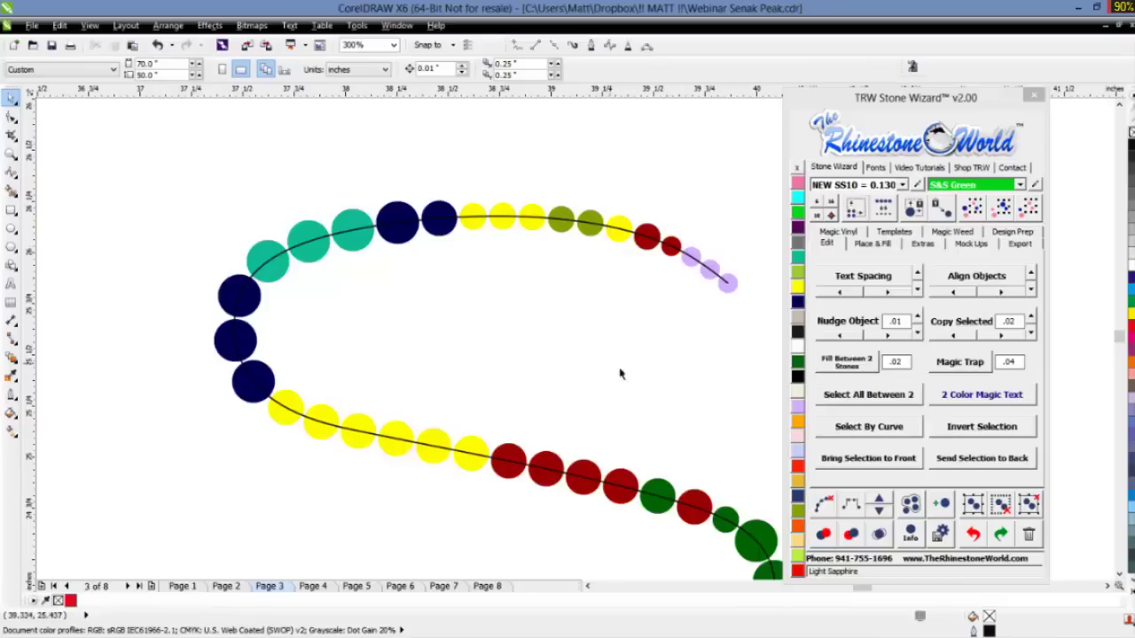
{"action": "scroll", "coordinate": [510, 332], "scroll_direction": "down", "scroll_amount": 2}
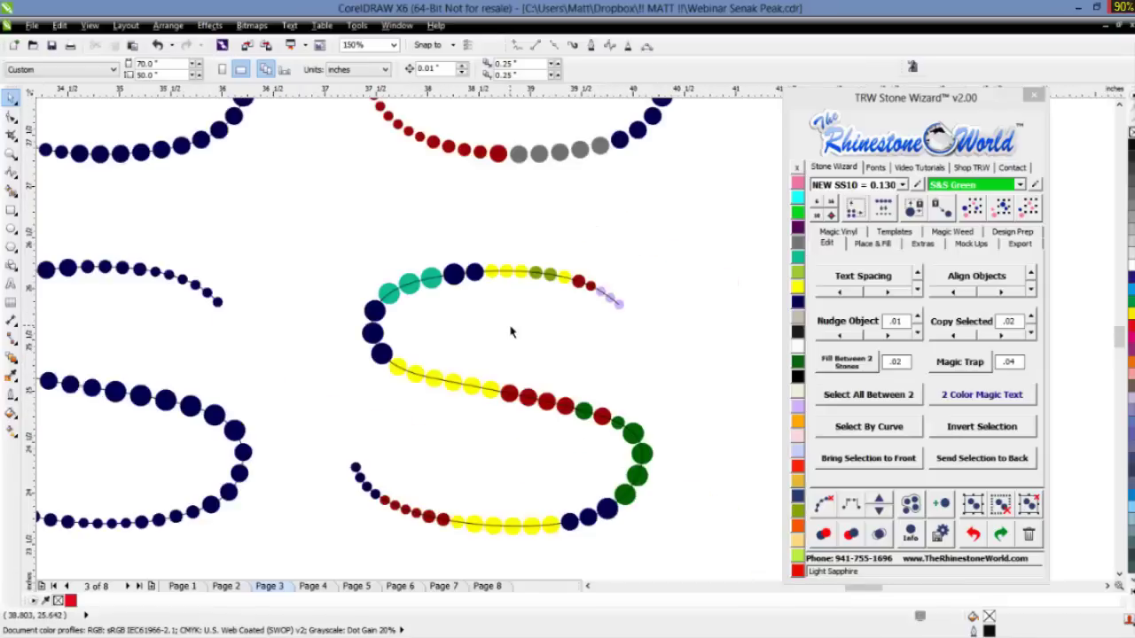
{"action": "scroll", "coordinate": [510, 331], "scroll_direction": "down", "scroll_amount": 2}
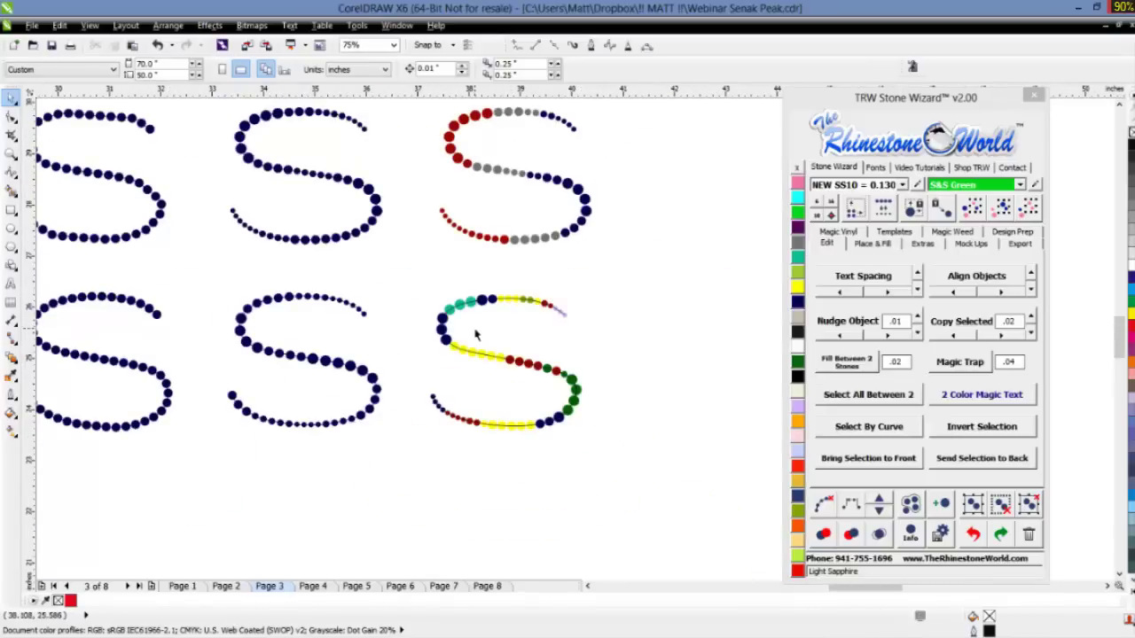
{"action": "scroll", "coordinate": [466, 350], "scroll_direction": "down", "scroll_amount": 2}
{"action": "scroll", "coordinate": [380, 276], "scroll_direction": "up", "scroll_amount": 2}
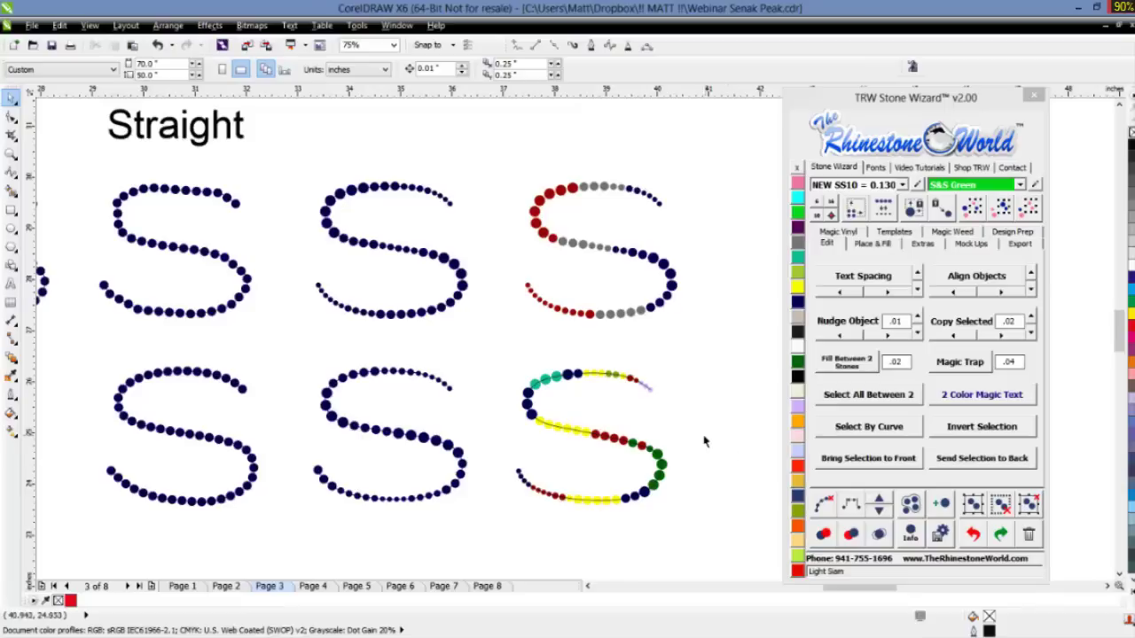
{"action": "scroll", "coordinate": [701, 437], "scroll_direction": "down", "scroll_amount": 2}
{"action": "scroll", "coordinate": [690, 435], "scroll_direction": "up", "scroll_amount": 2}
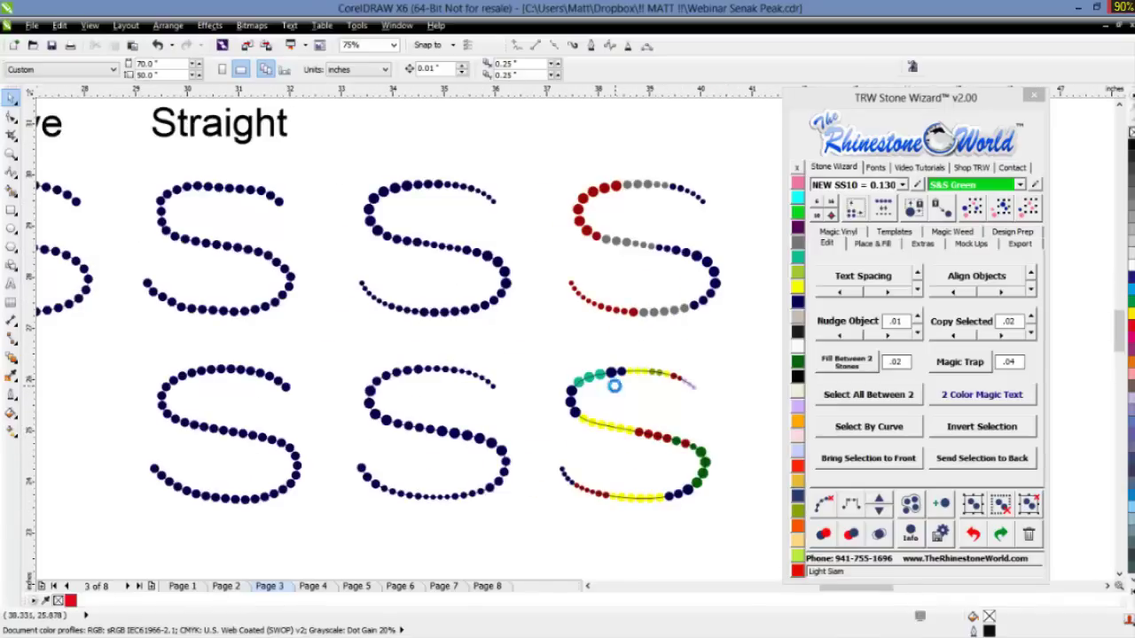
{"action": "scroll", "coordinate": [619, 390], "scroll_direction": "down", "scroll_amount": 2}
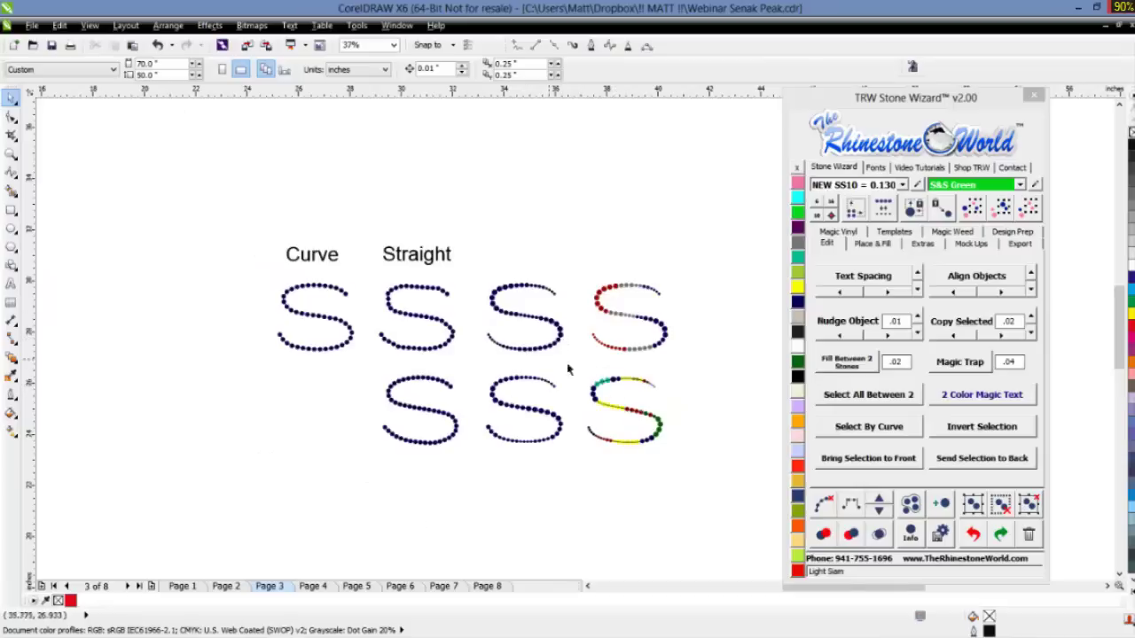
{"action": "scroll", "coordinate": [578, 374], "scroll_direction": "up", "scroll_amount": 2}
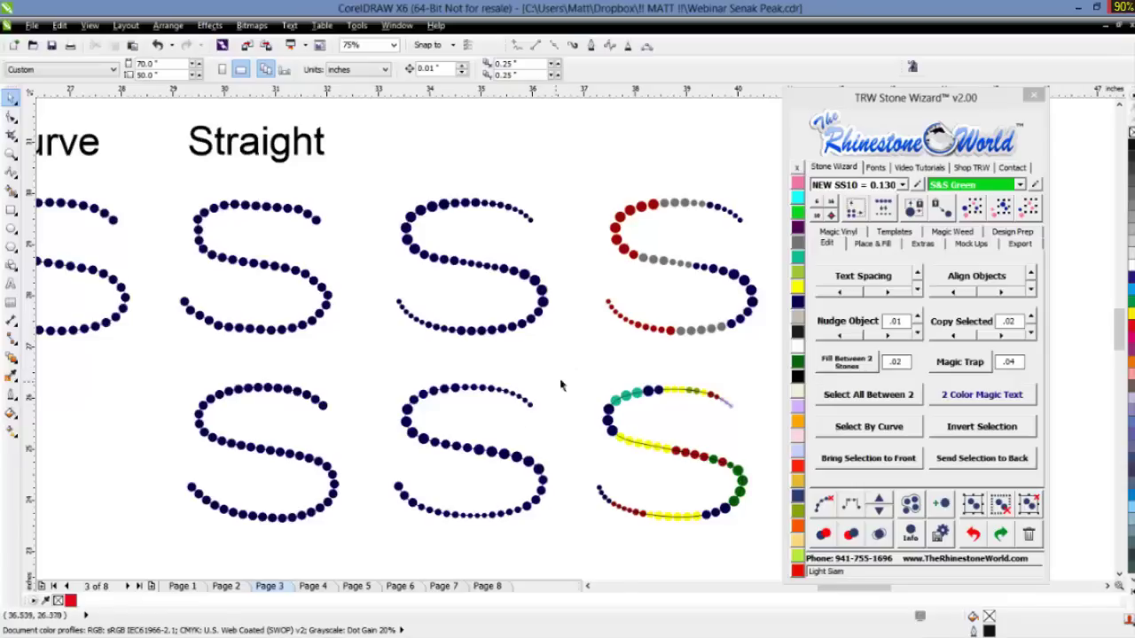
- Go to page 4 with the OffSet Fill Option letters
{"action": "left_click", "coordinate": [318, 588]}
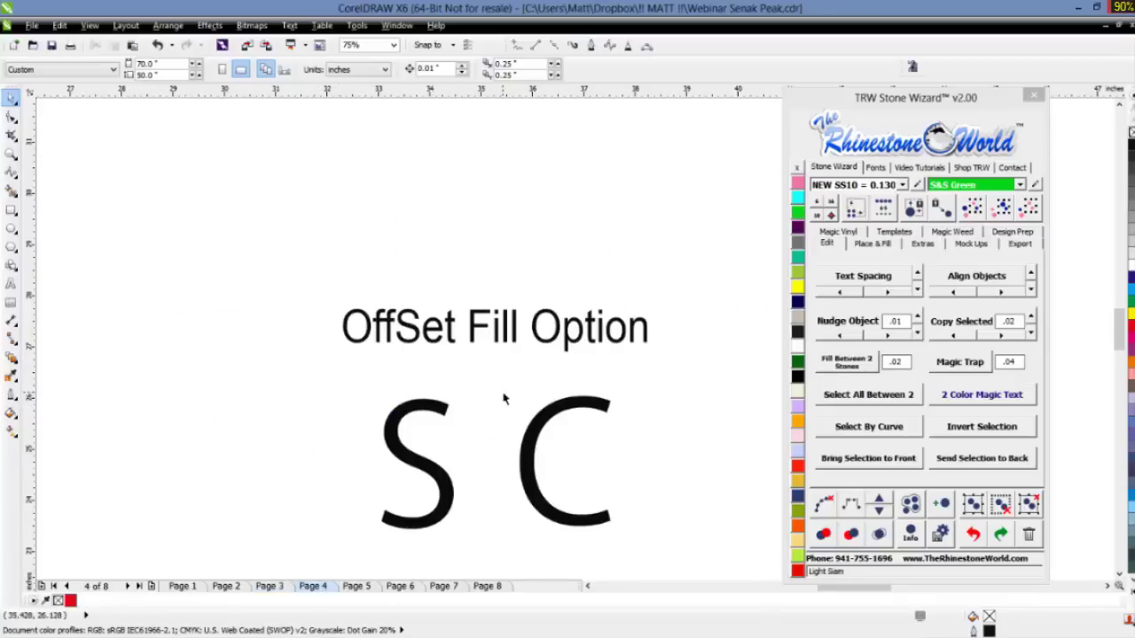
- Create an offset outline around the black letter C using Offset Fill with a contour spacing of 0.08
{"action": "scroll", "coordinate": [503, 399], "scroll_direction": "down", "scroll_amount": 2}
{"action": "scroll", "coordinate": [557, 428], "scroll_direction": "up", "scroll_amount": 2}
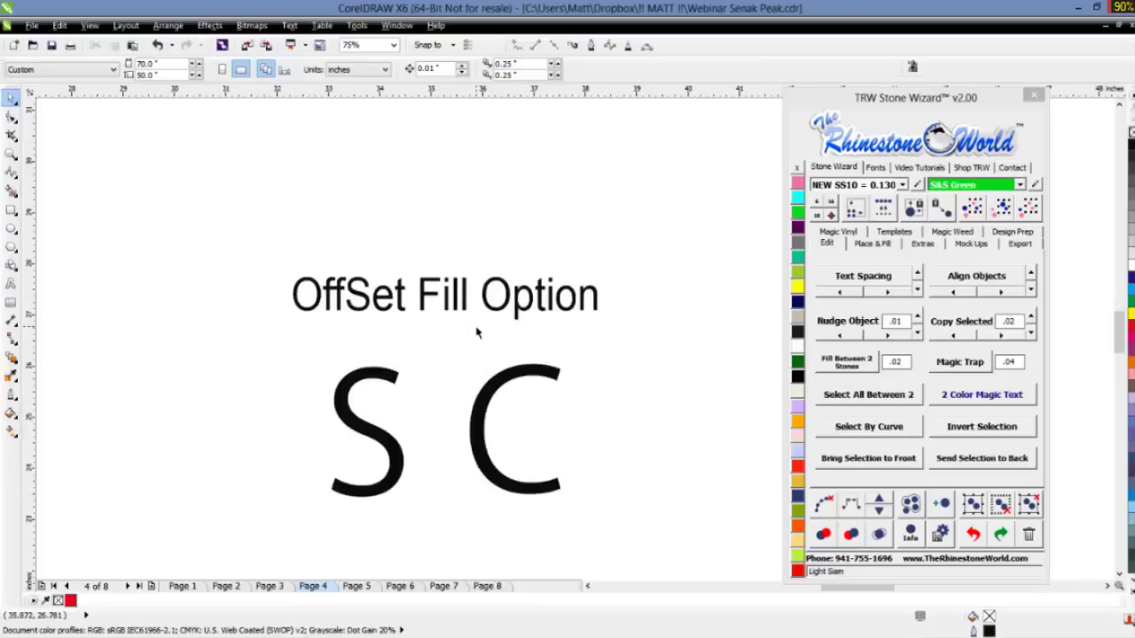
{"action": "left_click", "coordinate": [496, 424]}
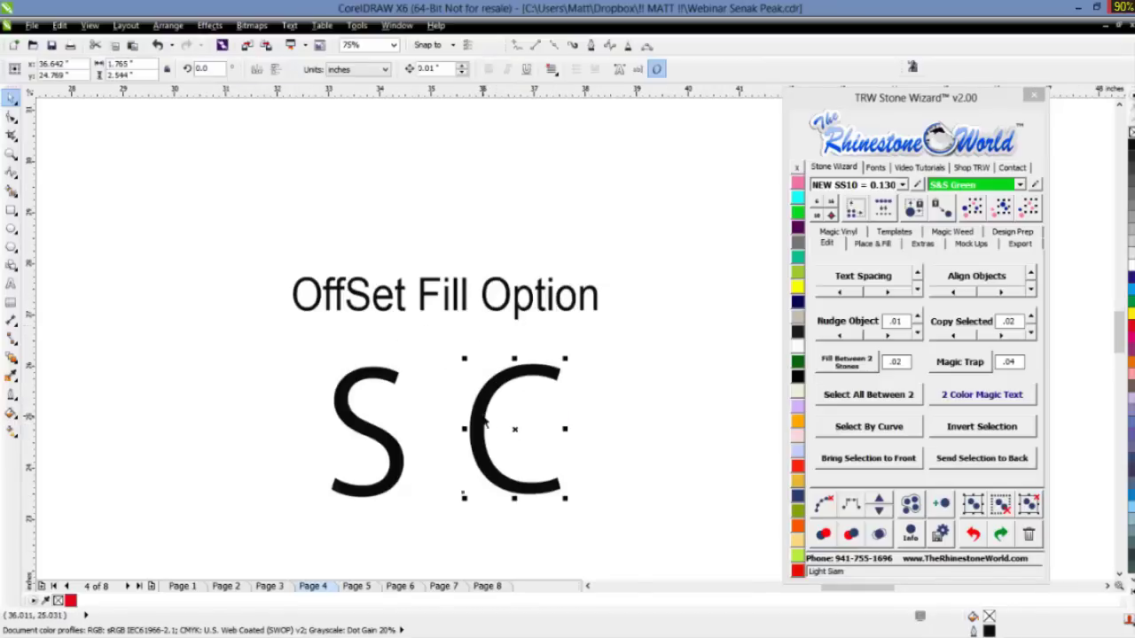
{"action": "left_click", "coordinate": [516, 252]}
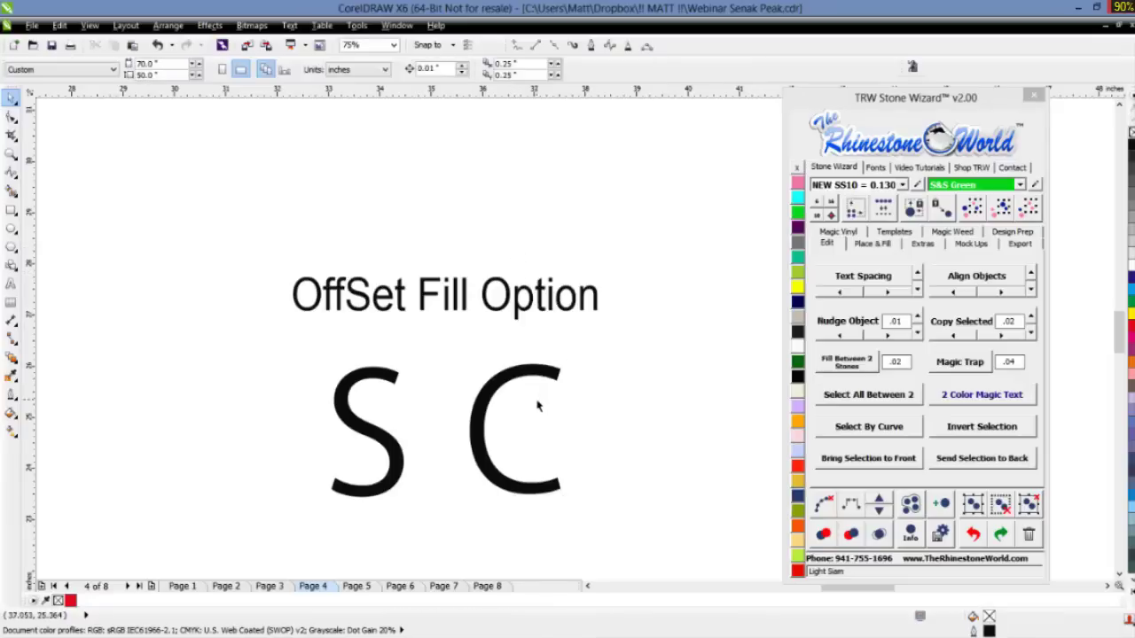
{"action": "left_click", "coordinate": [529, 375]}
{"action": "scroll", "coordinate": [532, 454], "scroll_direction": "down", "scroll_amount": 1}
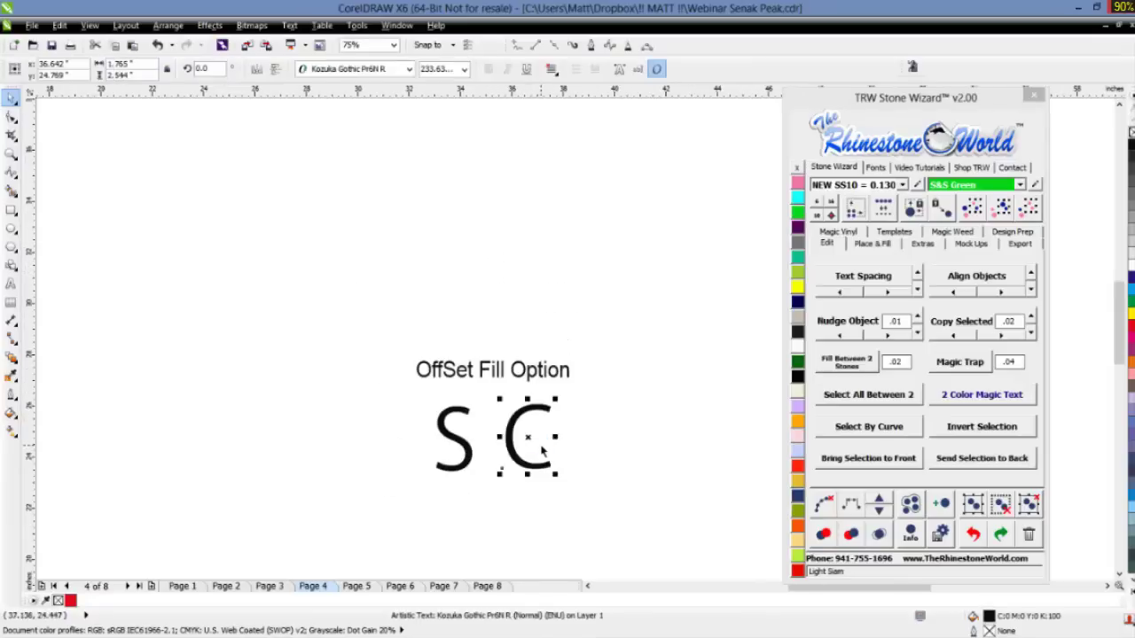
{"action": "scroll", "coordinate": [530, 455], "scroll_direction": "up", "scroll_amount": 1}
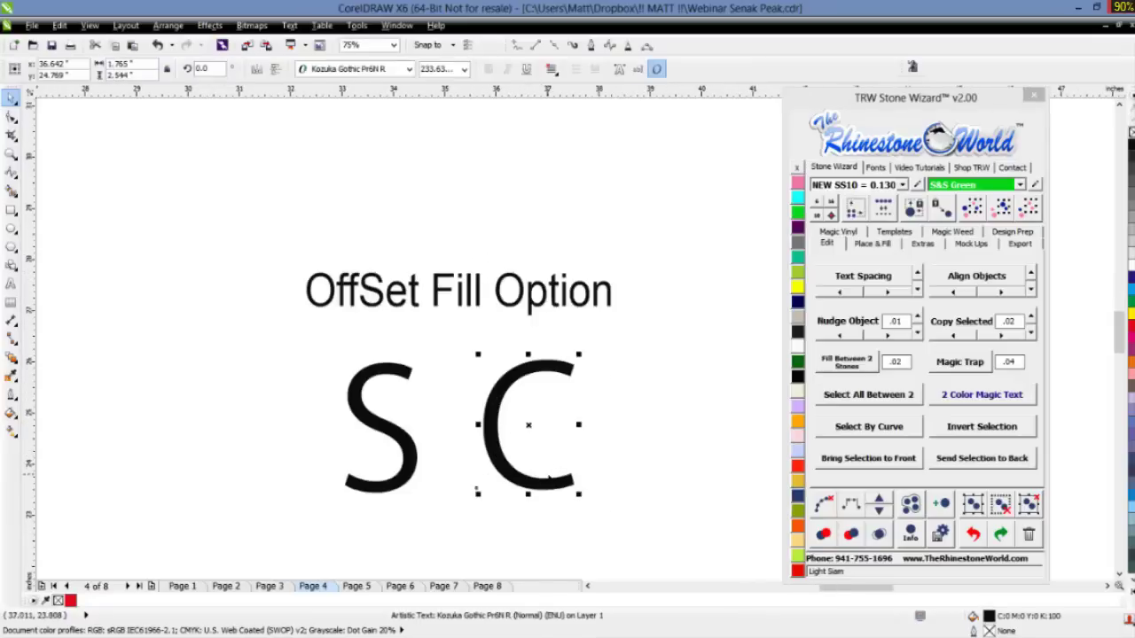
{"action": "scroll", "coordinate": [550, 475], "scroll_direction": "up", "scroll_amount": 2}
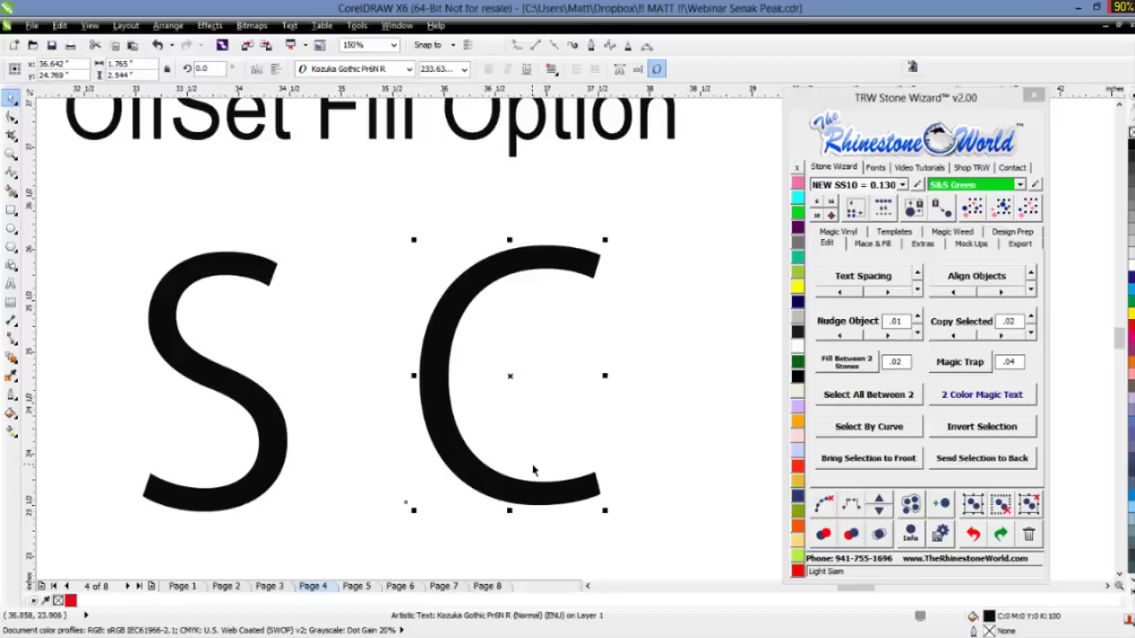
{"action": "scroll", "coordinate": [517, 441], "scroll_direction": "down", "scroll_amount": 2}
{"action": "scroll", "coordinate": [524, 438], "scroll_direction": "up", "scroll_amount": 2}
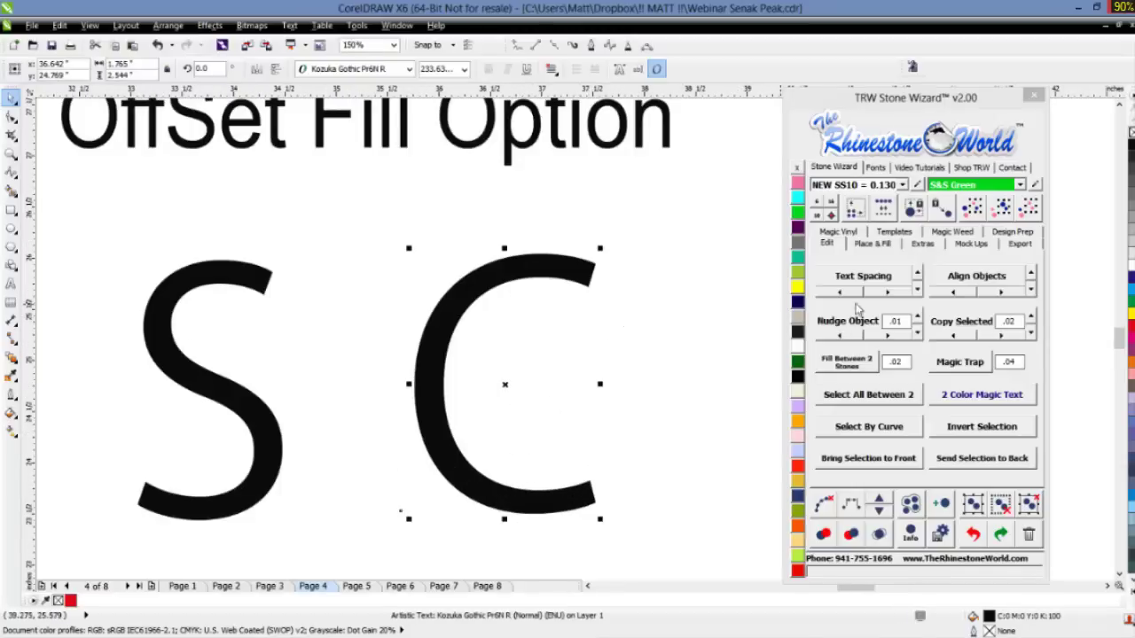
{"action": "left_click", "coordinate": [874, 244]}
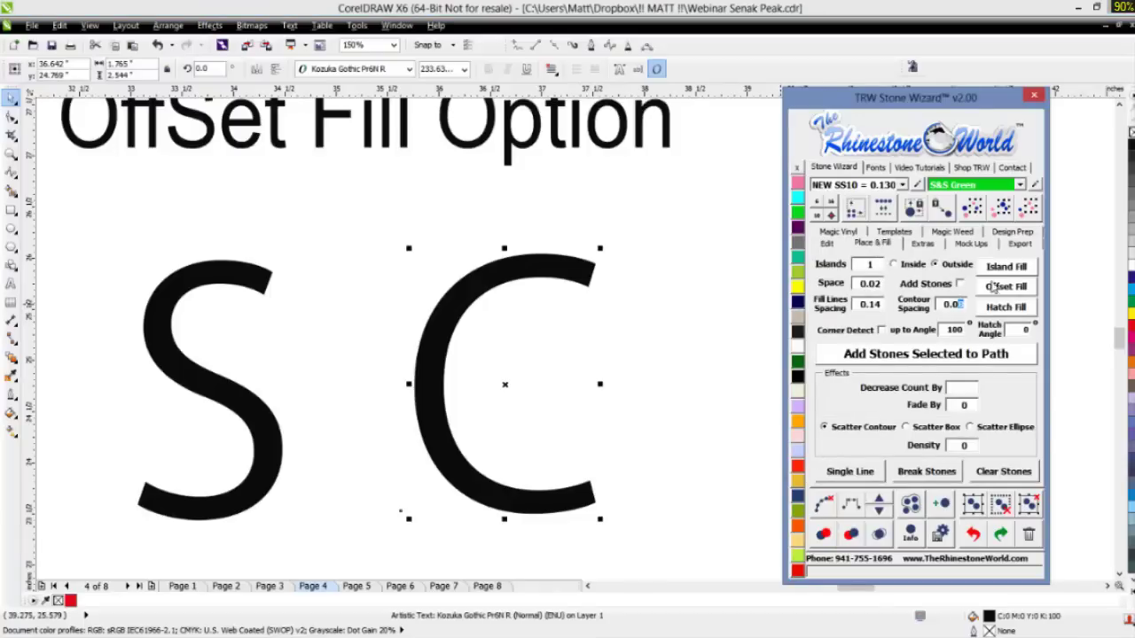
{"action": "left_click", "coordinate": [1003, 286]}
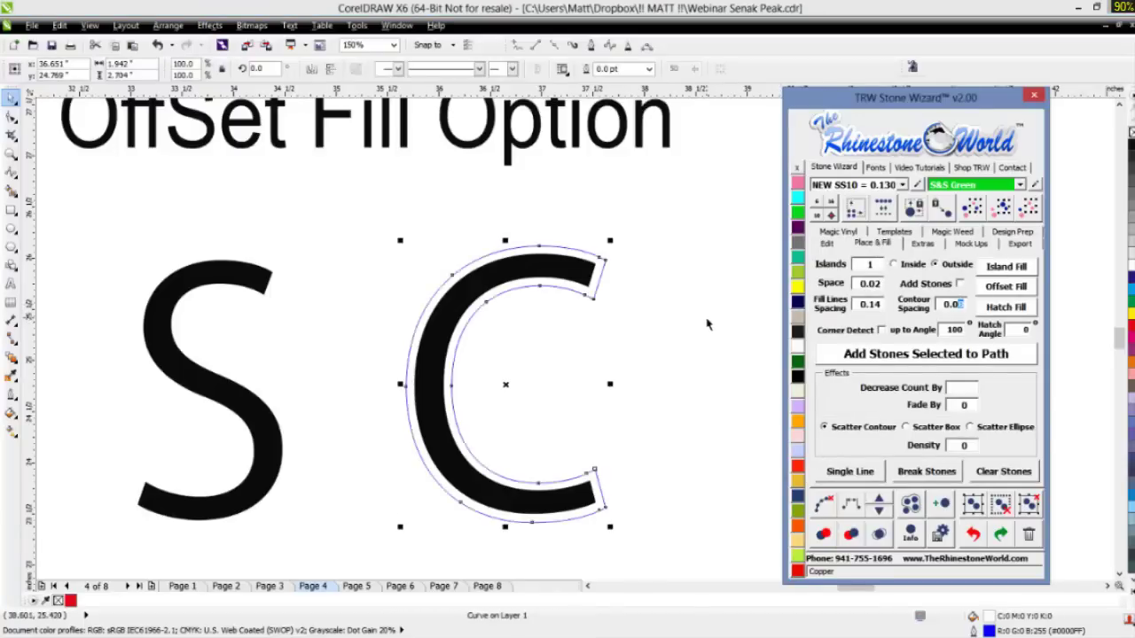
- Move the original black letter C out of its offset outline and delete it
{"action": "left_click", "coordinate": [592, 282]}
{"action": "left_click_drag", "start_coordinate": [592, 282], "coordinate": [629, 352]}
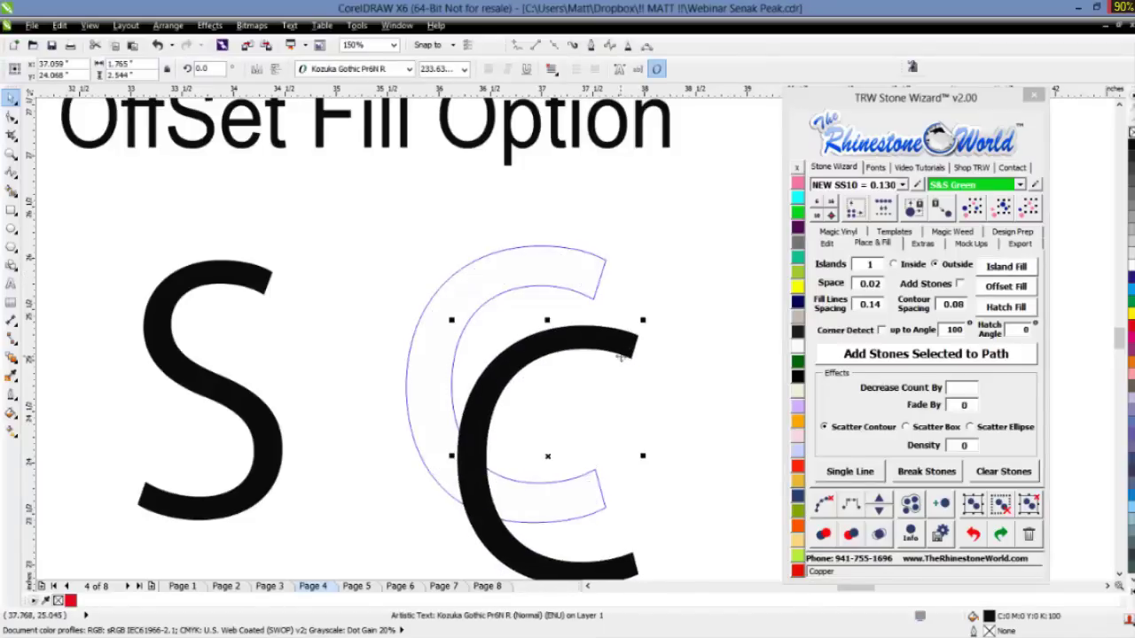
{"action": "key", "text": "Delete"}
- Fill the offset C shape with Blue Zircon, remove its outline, and deselect it
{"action": "left_click", "coordinate": [572, 265]}
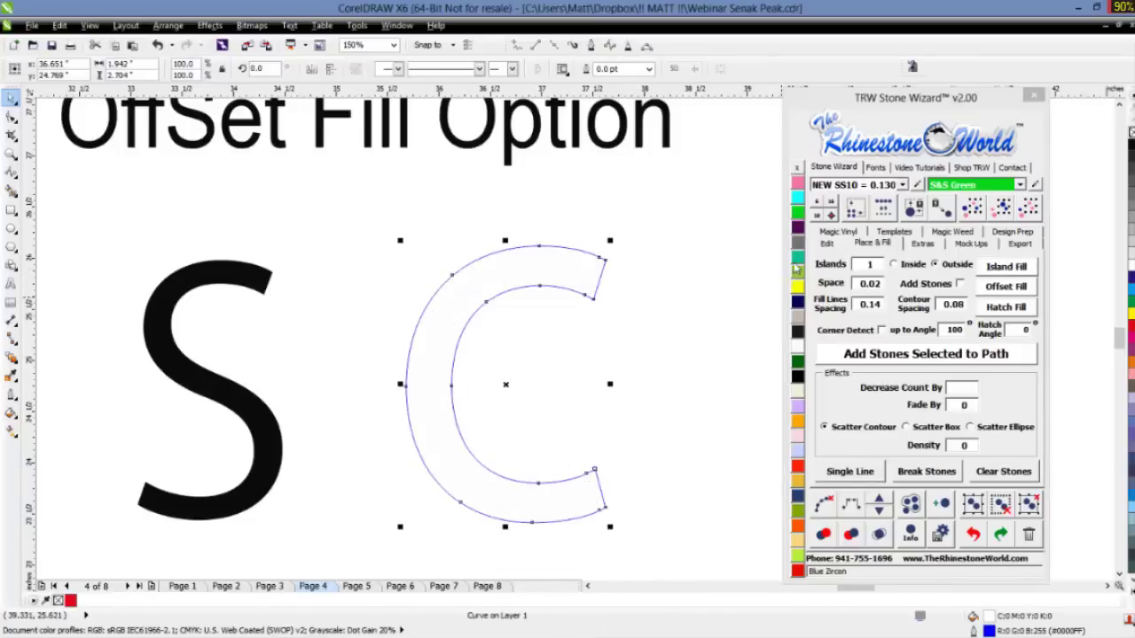
{"action": "left_click", "coordinate": [796, 259]}
{"action": "right_click", "coordinate": [796, 166]}
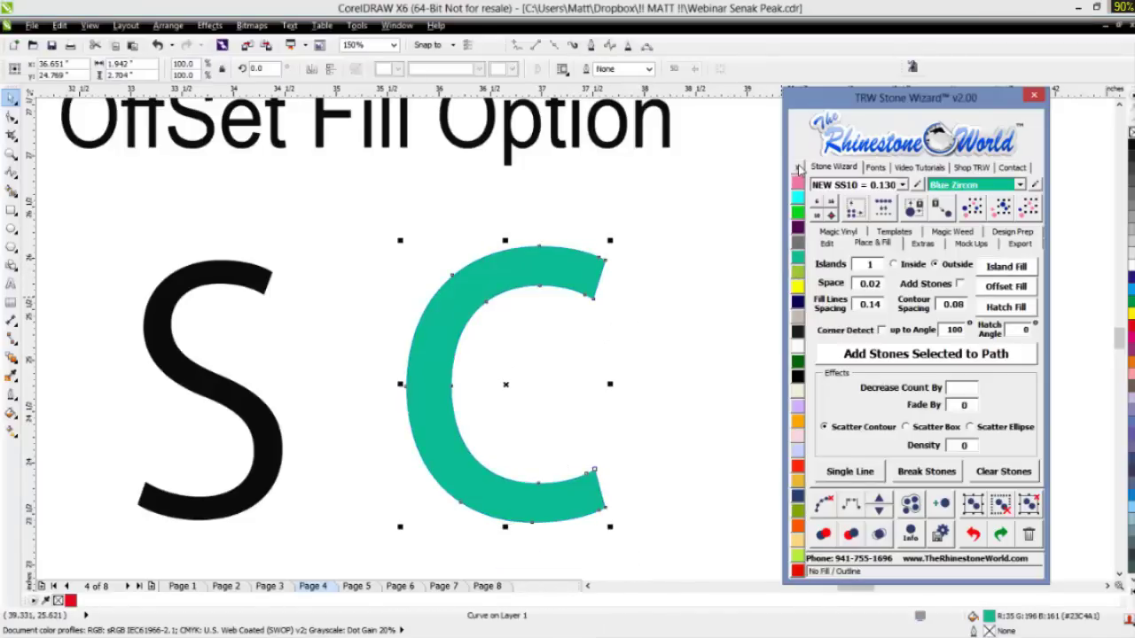
{"action": "left_click", "coordinate": [706, 224]}
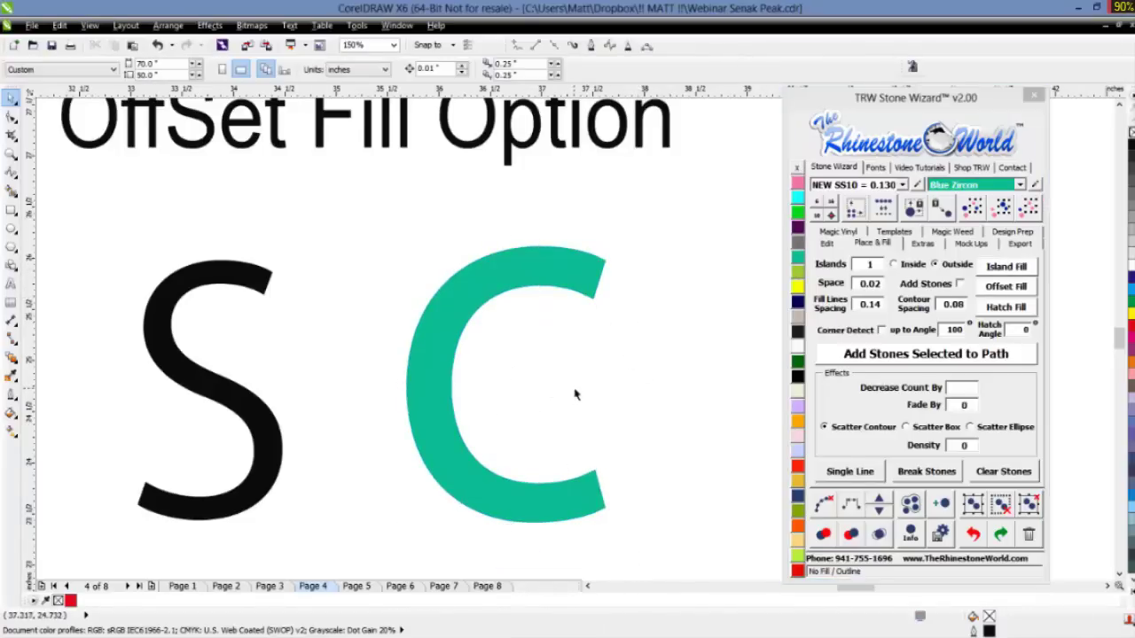
- Examine the edges and ends of the thickened Blue Zircon C beside the black S
{"action": "scroll", "coordinate": [588, 390], "scroll_direction": "down", "scroll_amount": 1}
{"action": "scroll", "coordinate": [608, 367], "scroll_direction": "up", "scroll_amount": 1}
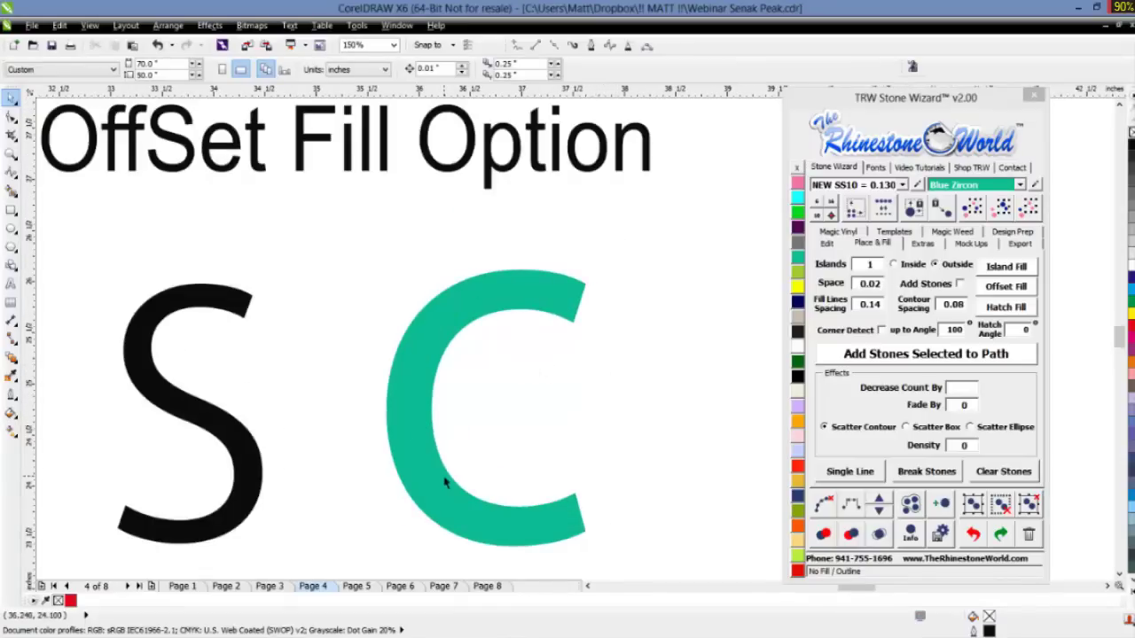
{"action": "scroll", "coordinate": [446, 481], "scroll_direction": "down", "scroll_amount": 1}
{"action": "scroll", "coordinate": [438, 498], "scroll_direction": "up", "scroll_amount": 1}
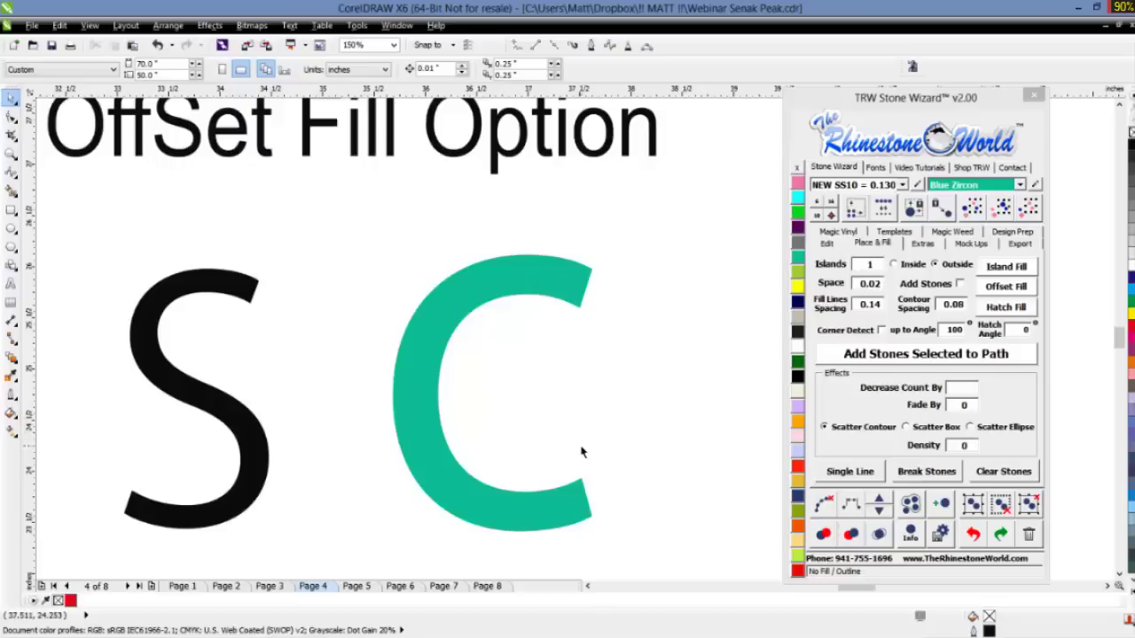
{"action": "scroll", "coordinate": [614, 443], "scroll_direction": "down", "scroll_amount": 4}
{"action": "scroll", "coordinate": [612, 443], "scroll_direction": "up", "scroll_amount": 4}
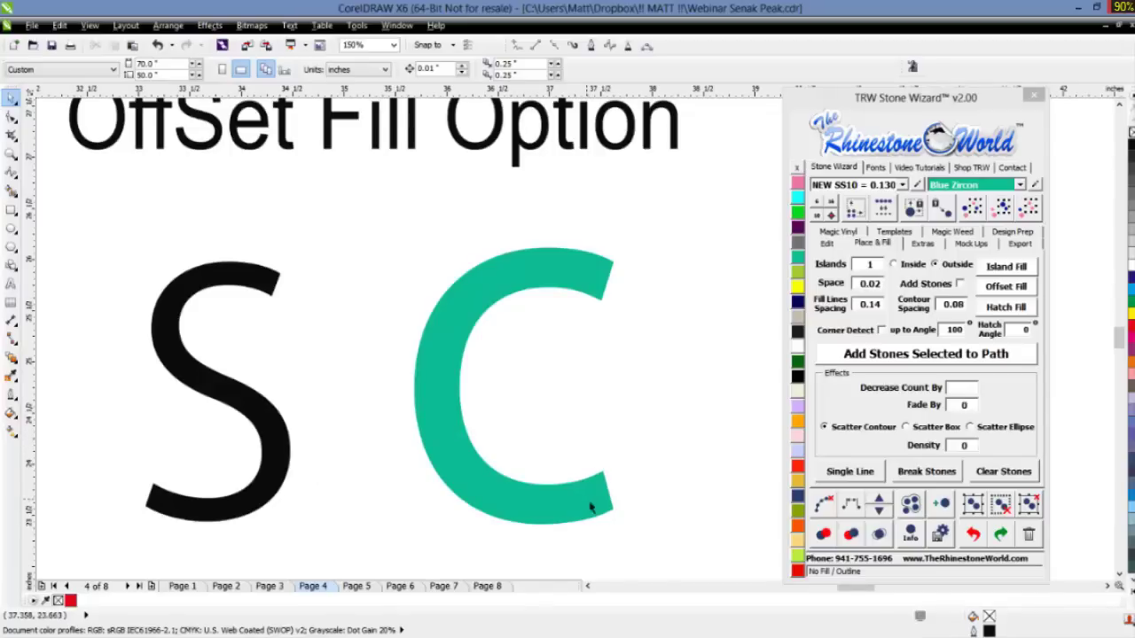
{"action": "scroll", "coordinate": [600, 519], "scroll_direction": "up", "scroll_amount": 2}
{"action": "scroll", "coordinate": [600, 522], "scroll_direction": "down", "scroll_amount": 3}
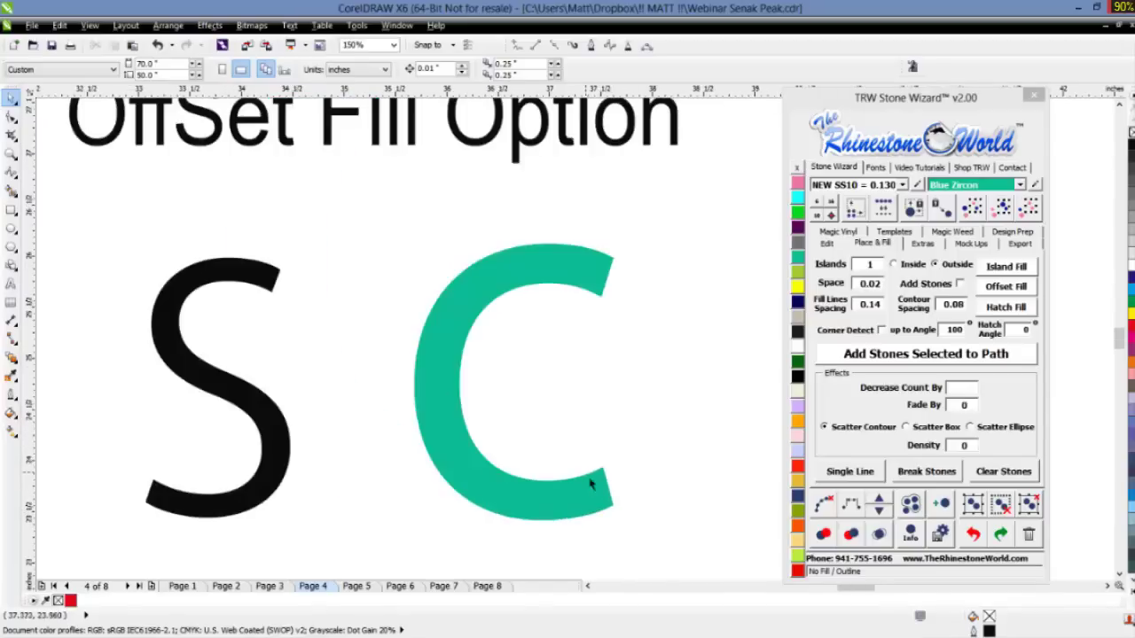
{"action": "scroll", "coordinate": [595, 482], "scroll_direction": "up", "scroll_amount": 3}
{"action": "scroll", "coordinate": [571, 460], "scroll_direction": "down", "scroll_amount": 2}
- Place seven Cobalt SS10 stones one at a time along the C's outer edge, from its lower tip to the middle of its back
{"action": "left_click", "coordinate": [798, 303]}
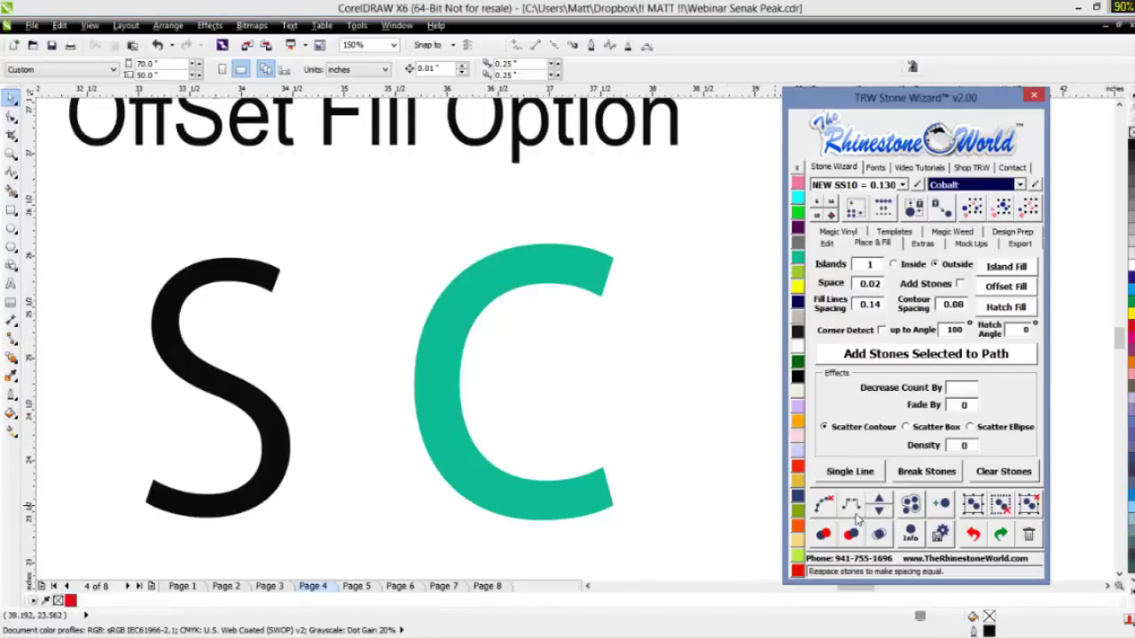
{"action": "left_click", "coordinate": [938, 505]}
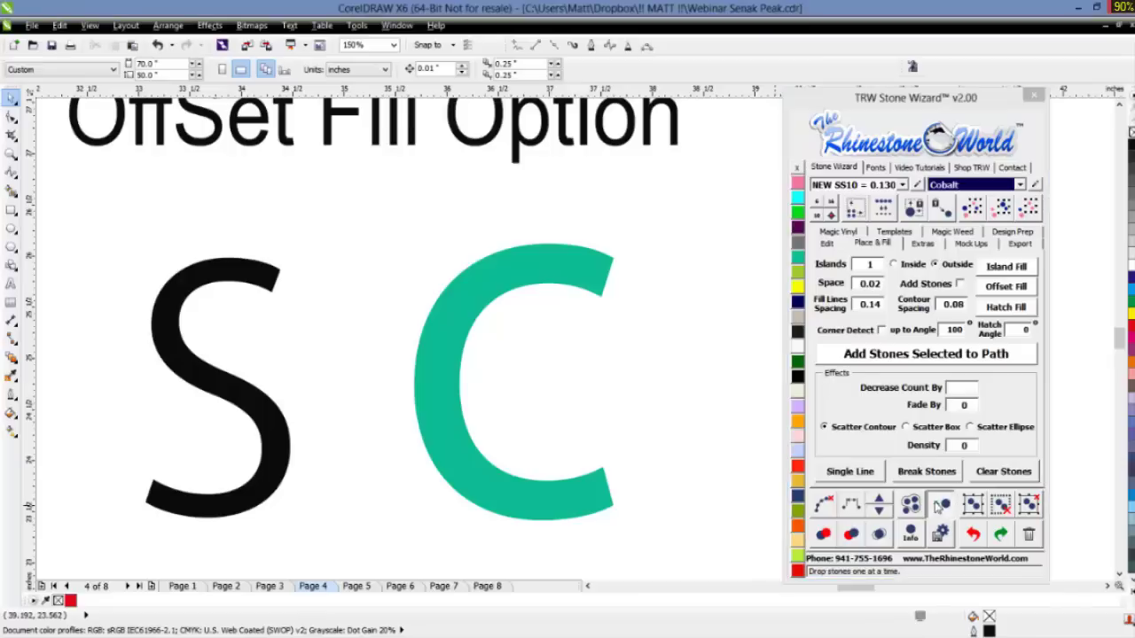
{"action": "scroll", "coordinate": [603, 511], "scroll_direction": "up", "scroll_amount": 2}
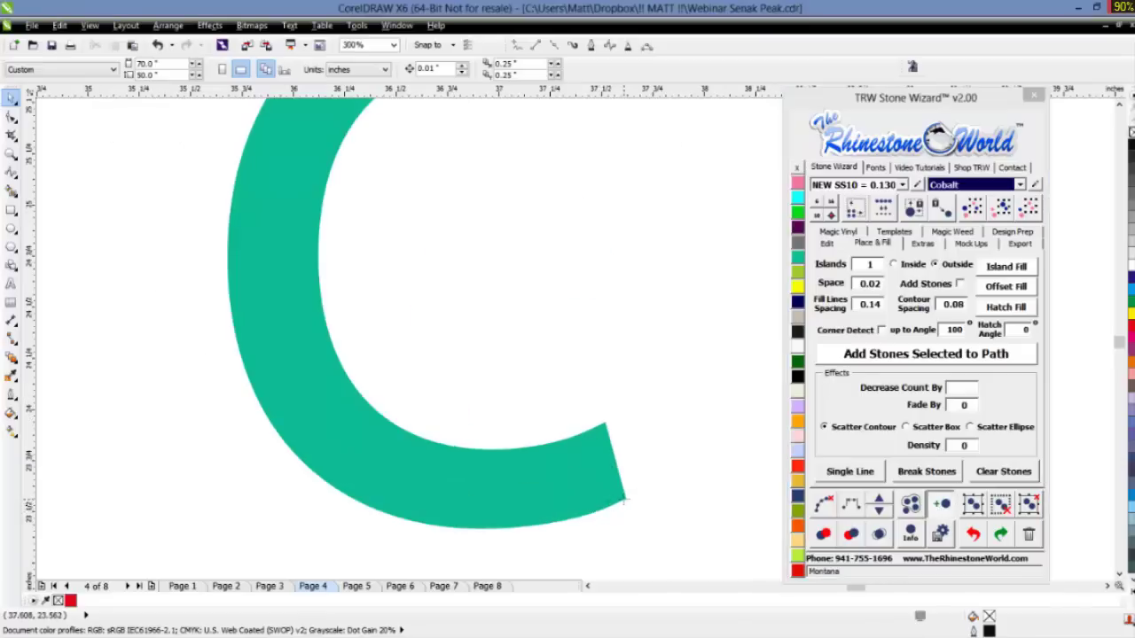
{"action": "left_click", "coordinate": [624, 501]}
{"action": "left_click", "coordinate": [542, 523]}
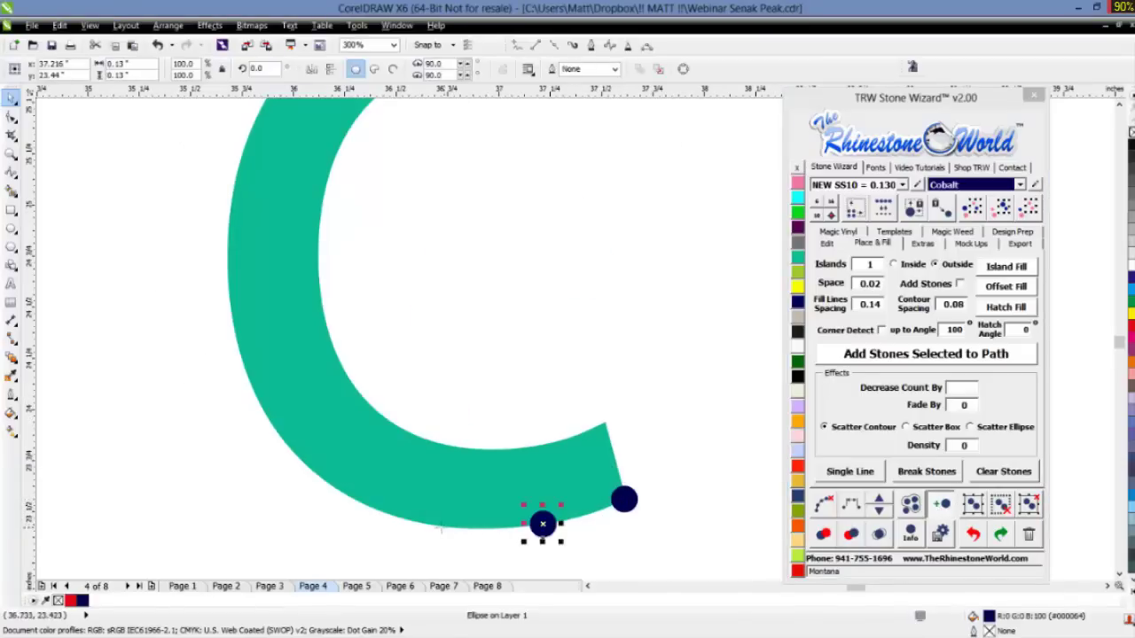
{"action": "left_click", "coordinate": [449, 528]}
{"action": "left_click", "coordinate": [355, 501]}
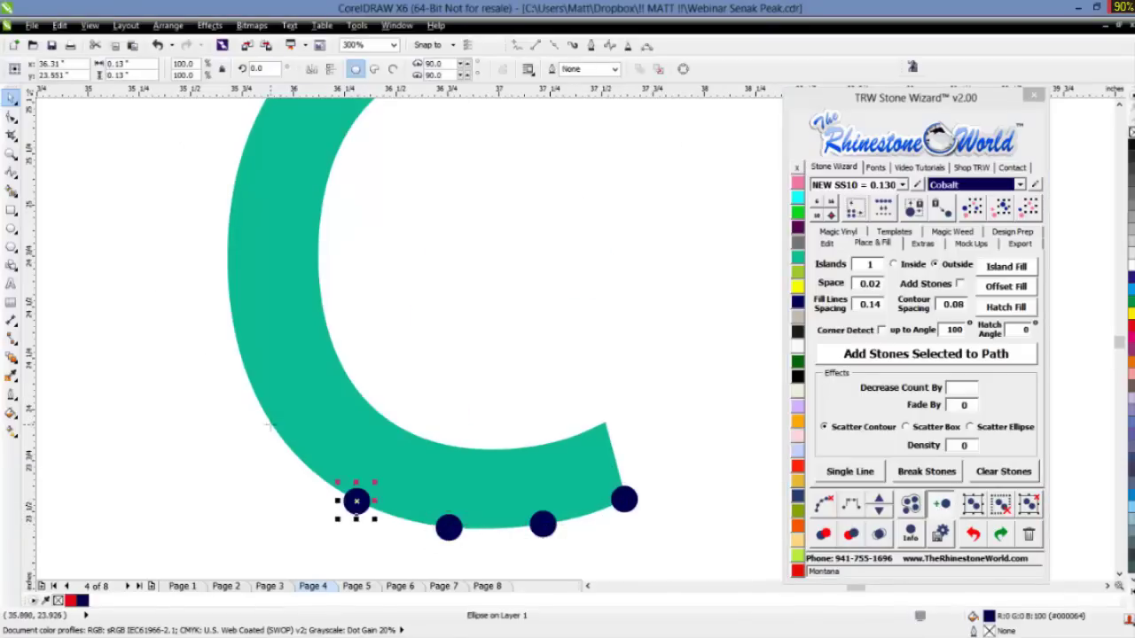
{"action": "left_click", "coordinate": [270, 425]}
{"action": "left_click", "coordinate": [235, 340]}
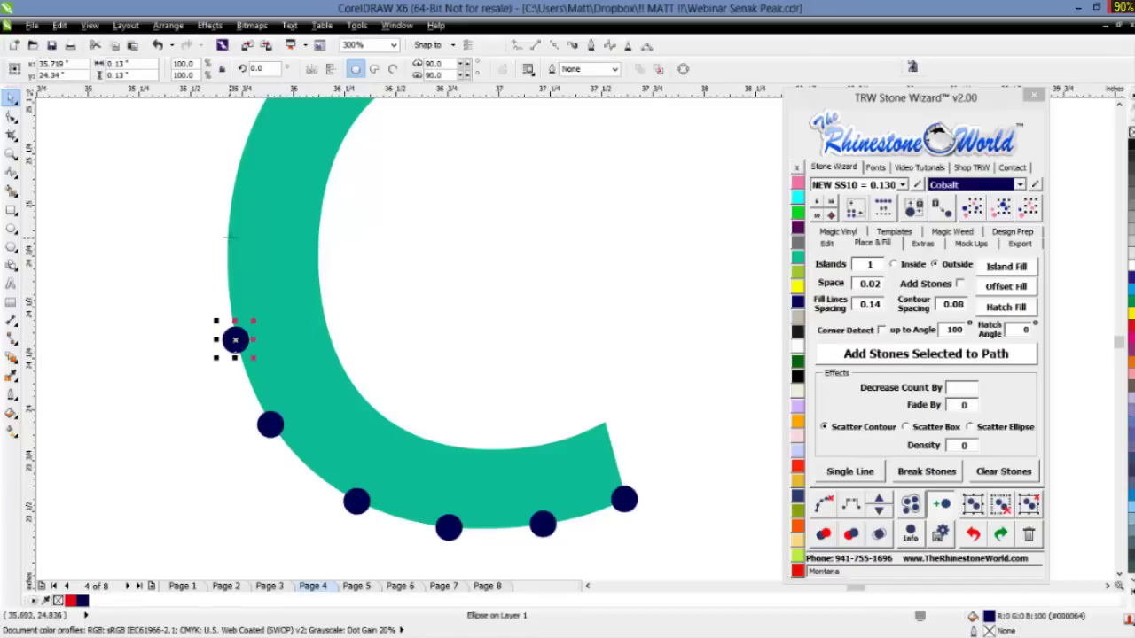
{"action": "left_click", "coordinate": [228, 236]}
- Place eight more Cobalt stones along the C's upper outer edge, ending at its upper tip
{"action": "scroll", "coordinate": [361, 381], "scroll_direction": "down", "scroll_amount": 2}
{"action": "scroll", "coordinate": [383, 203], "scroll_direction": "up", "scroll_amount": 2}
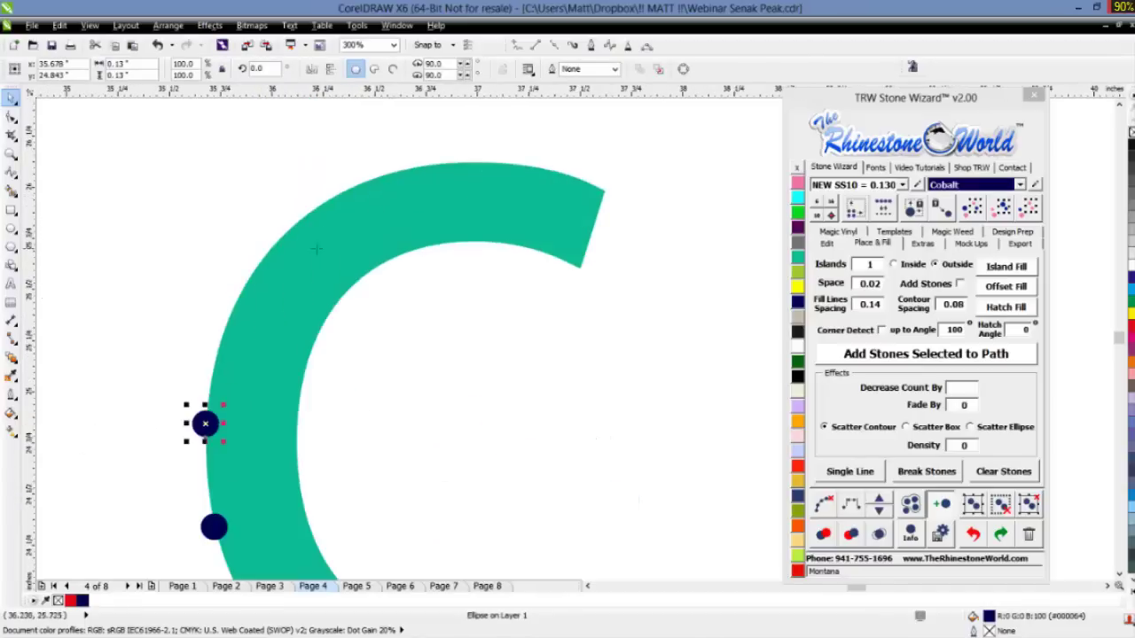
{"action": "left_click", "coordinate": [228, 317]}
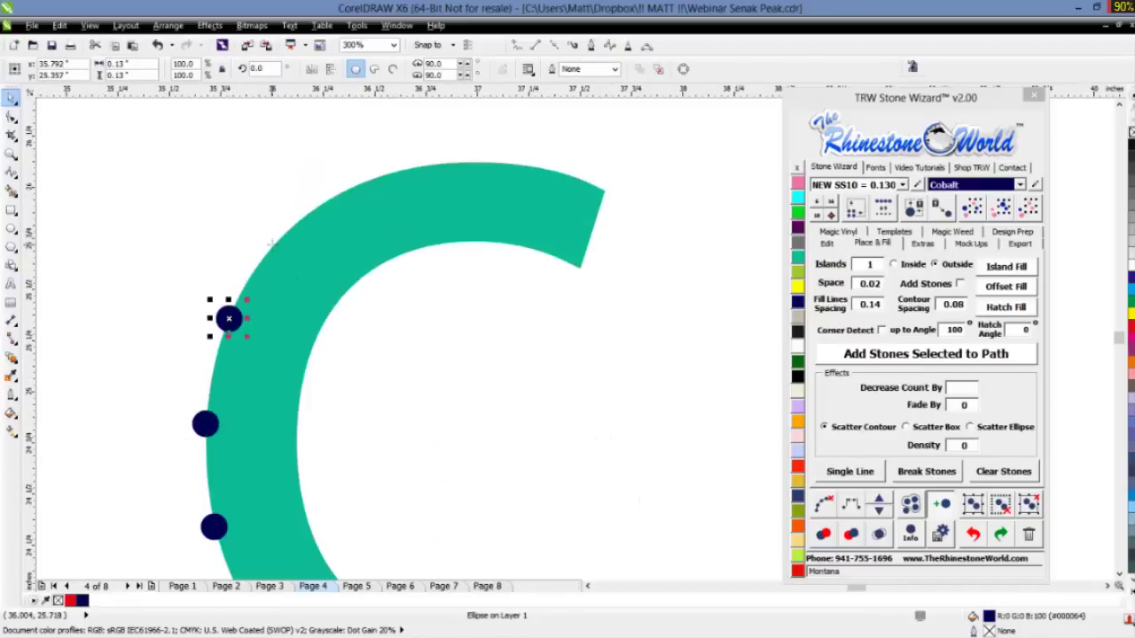
{"action": "left_click", "coordinate": [272, 244]}
{"action": "left_click", "coordinate": [328, 197]}
{"action": "left_click", "coordinate": [400, 168]}
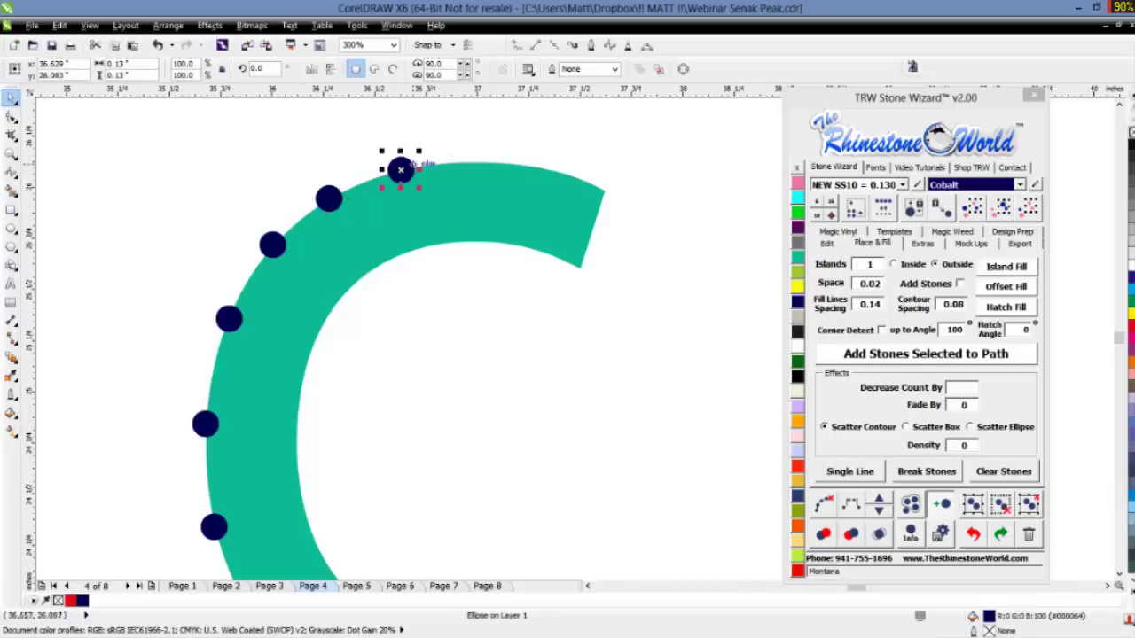
{"action": "left_click", "coordinate": [465, 161]}
{"action": "left_click", "coordinate": [522, 164]}
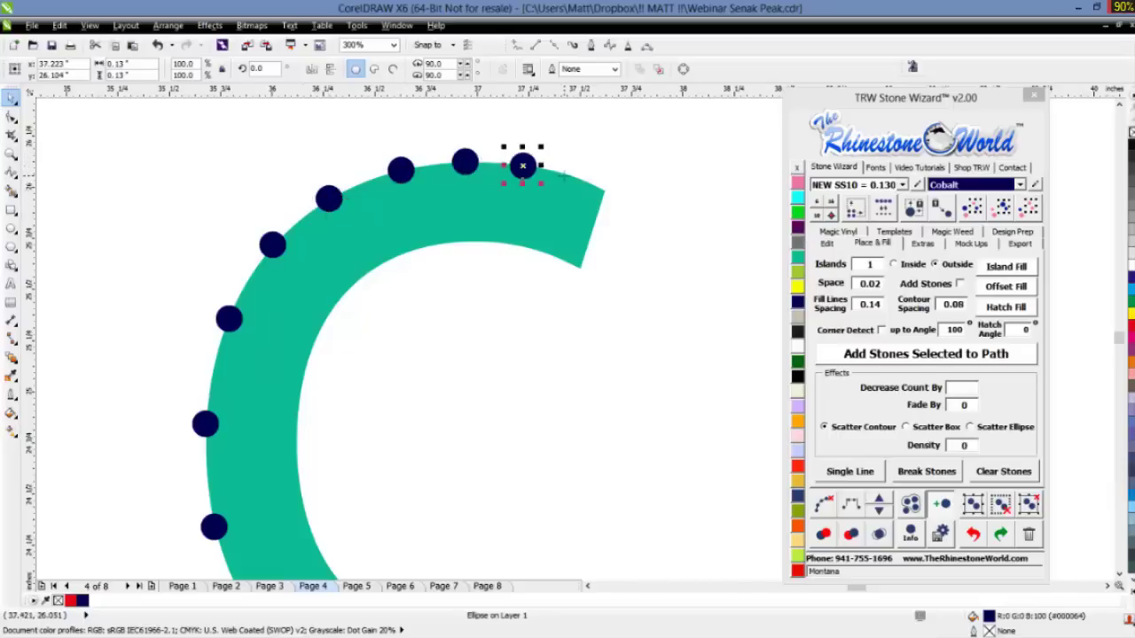
{"action": "left_click", "coordinate": [566, 176]}
{"action": "left_click", "coordinate": [603, 188]}
{"action": "scroll", "coordinate": [660, 260], "scroll_direction": "down", "scroll_amount": 2}
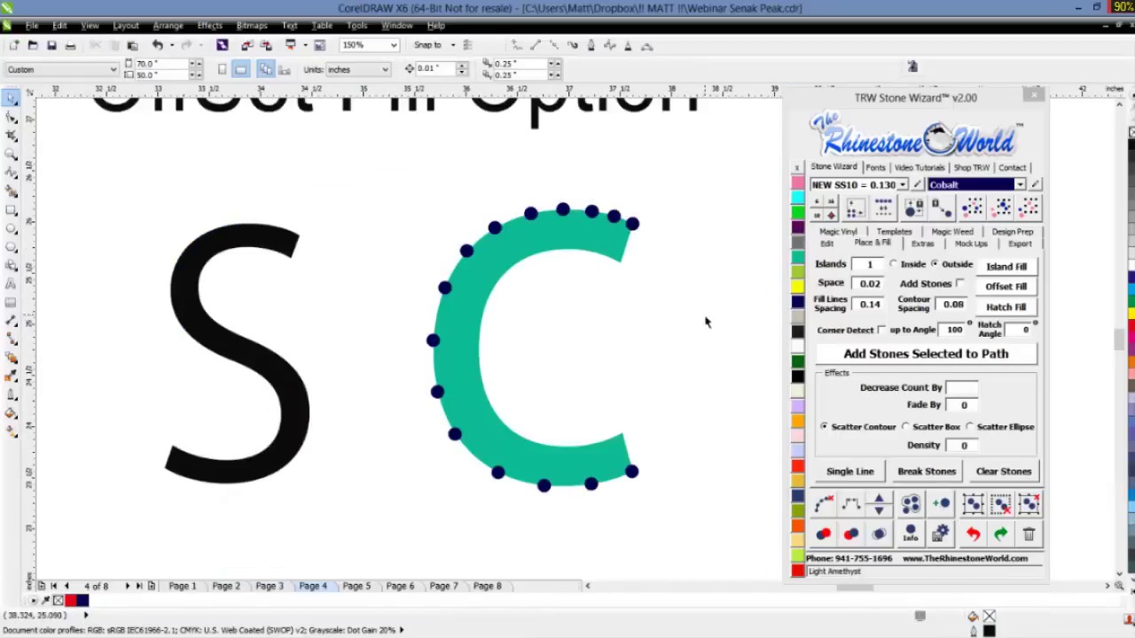
- Lock the Blue Zircon C shape beneath the stones
{"action": "left_click", "coordinate": [591, 234]}
{"action": "right_click", "coordinate": [590, 234]}
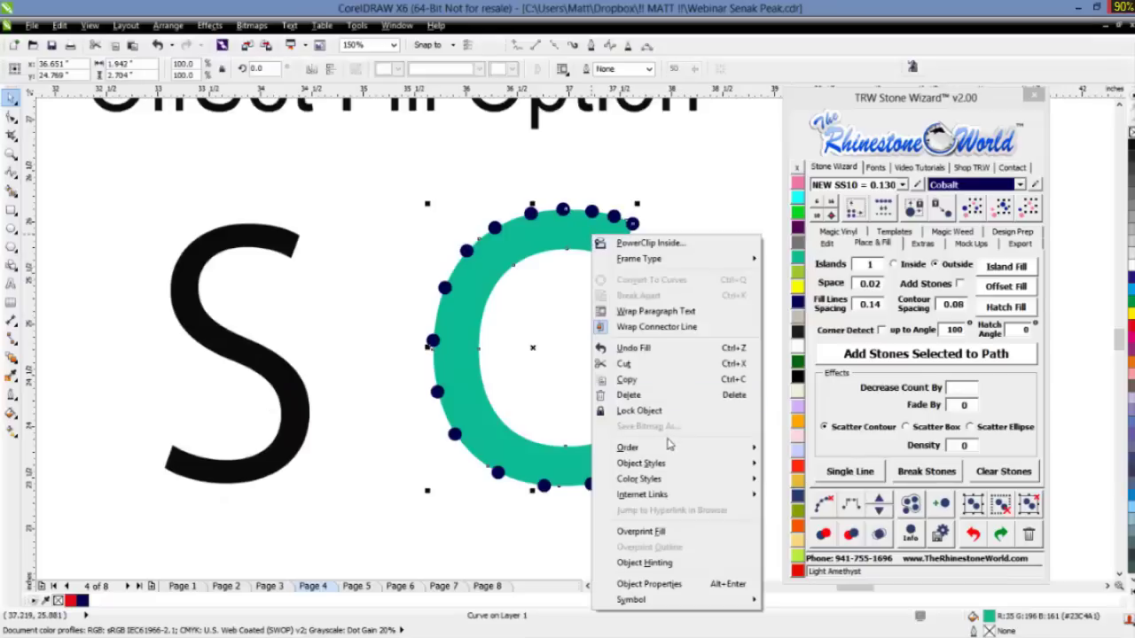
{"action": "left_click", "coordinate": [663, 408]}
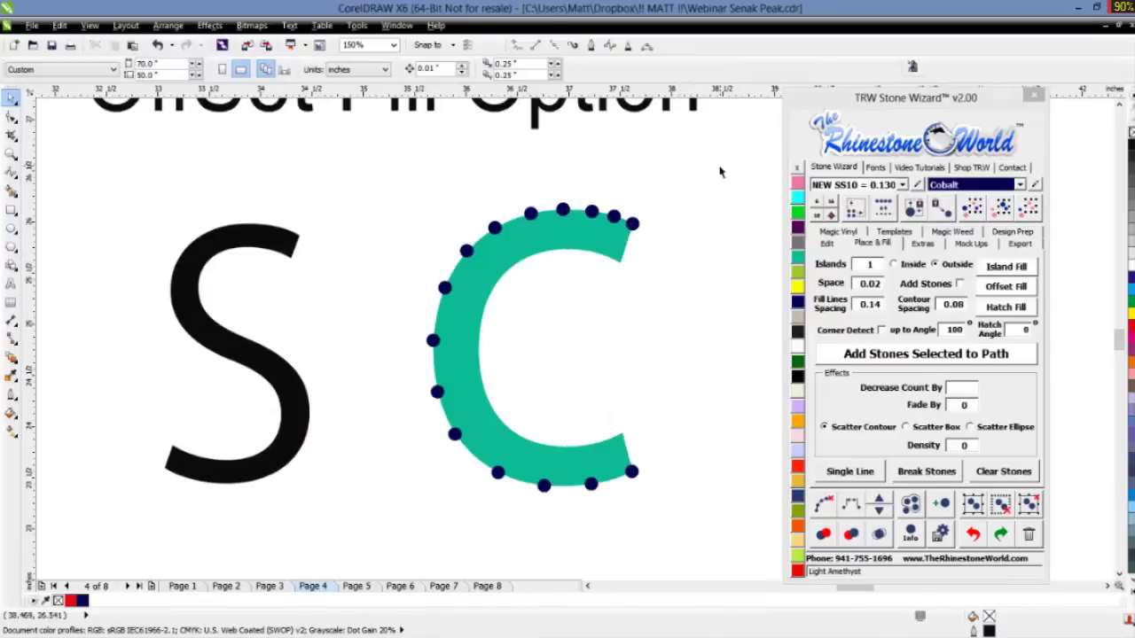
- Try respacing all Cobalt stones equally along the C's outer edge, and undo the respacing
{"action": "left_click_drag", "start_coordinate": [719, 170], "coordinate": [392, 526]}
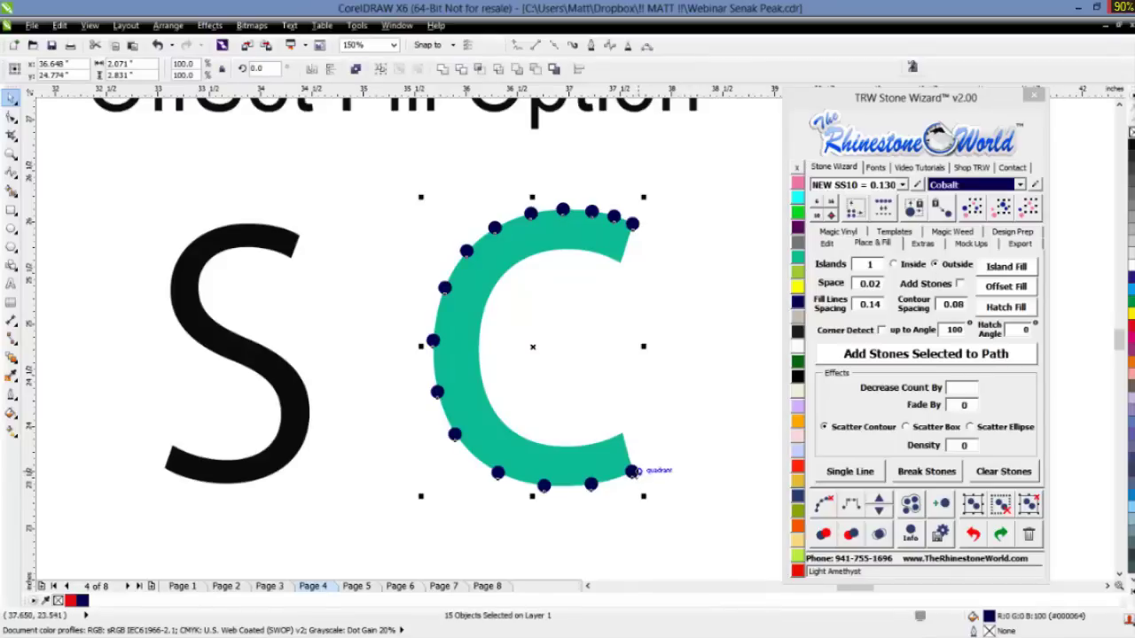
{"action": "left_click", "coordinate": [853, 507]}
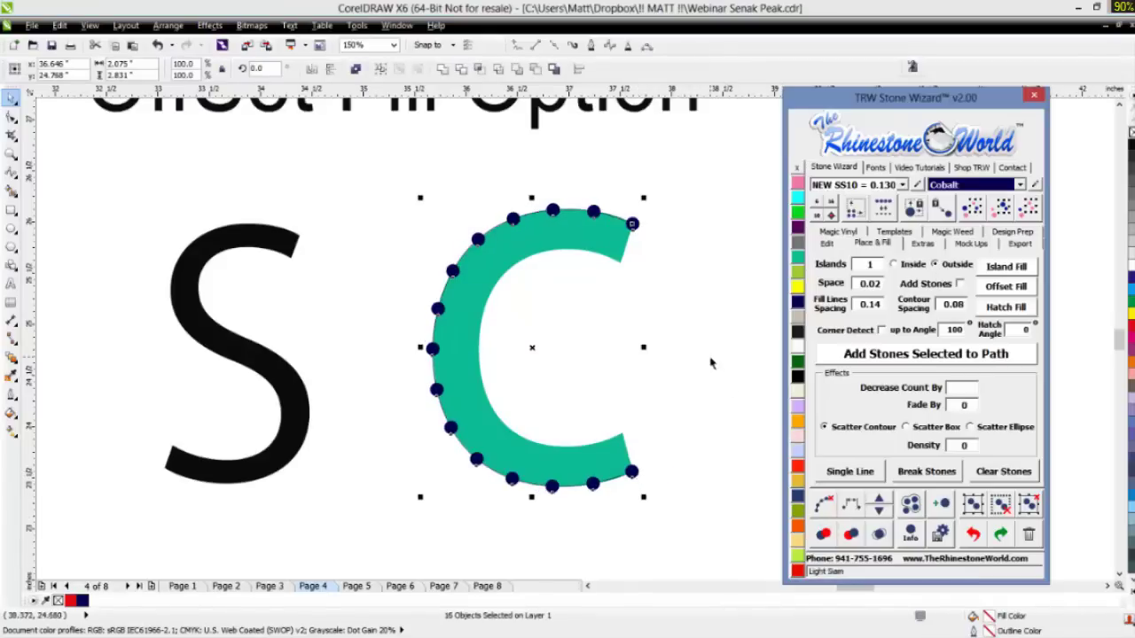
{"action": "left_click", "coordinate": [724, 419]}
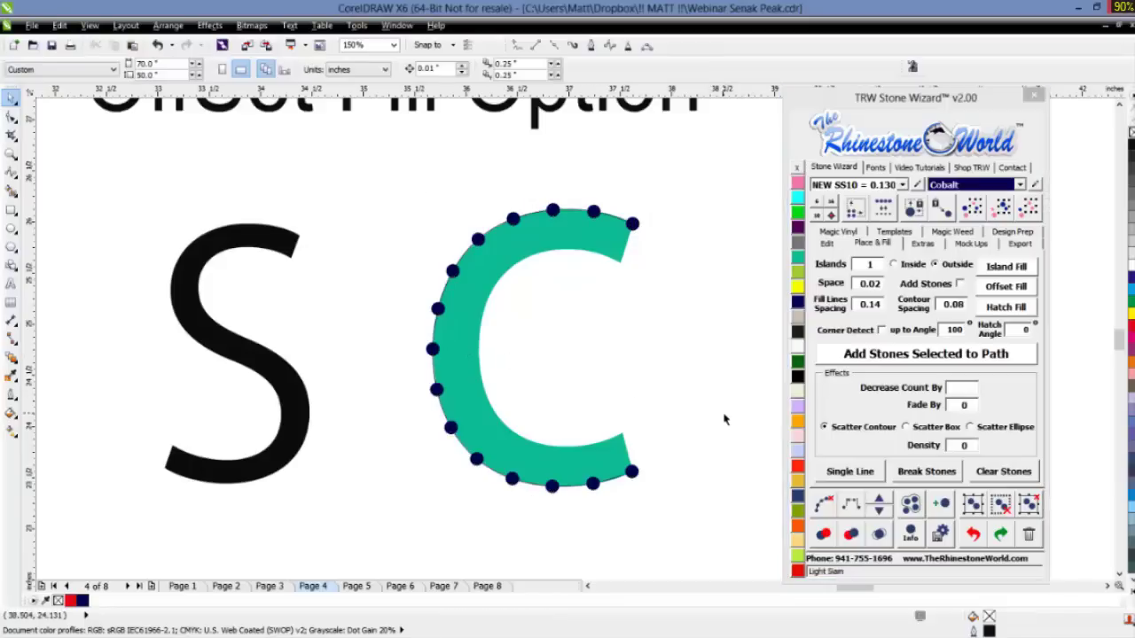
{"action": "key", "text": "ctrl+z"}
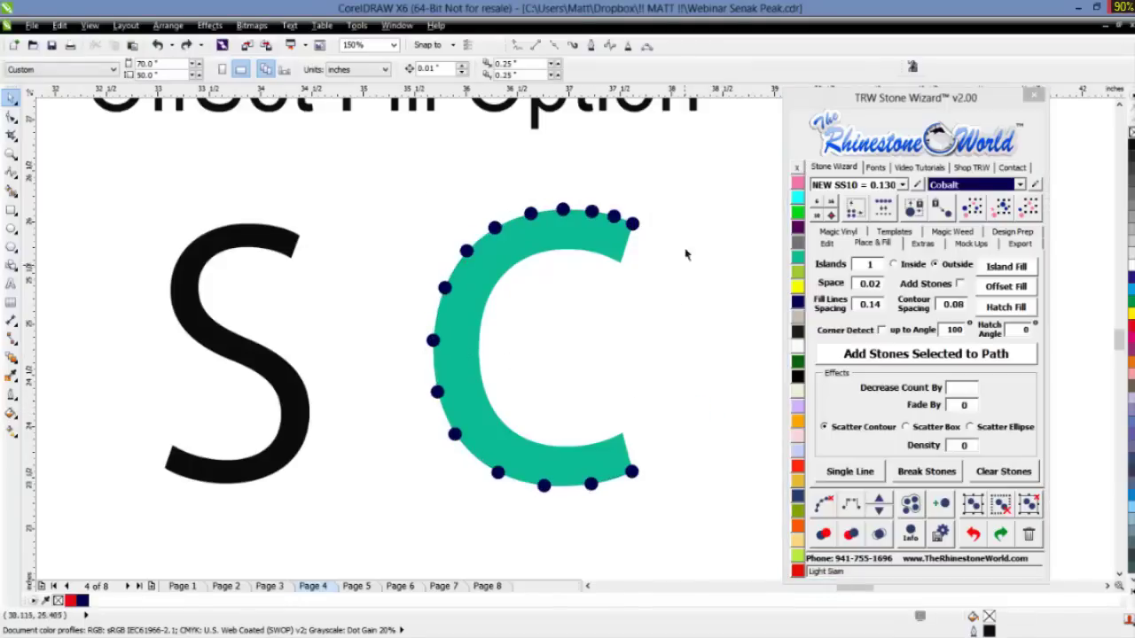
- Duplicate all the Cobalt stones on the C's outer edge into the empty space beside the letter
{"action": "left_click_drag", "start_coordinate": [676, 169], "coordinate": [343, 516]}
{"action": "scroll", "coordinate": [379, 469], "scroll_direction": "down", "scroll_amount": 2}
{"action": "scroll", "coordinate": [690, 452], "scroll_direction": "up", "scroll_amount": 2}
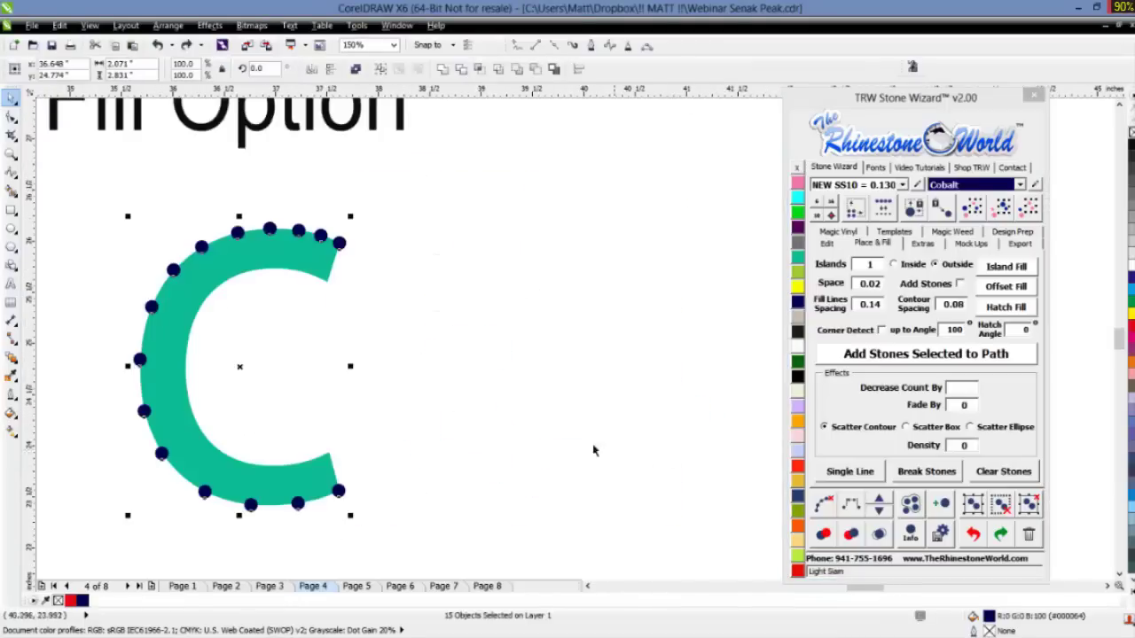
{"action": "left_click_drag", "start_coordinate": [161, 451], "coordinate": [478, 453]}
- Respace the duplicated Cobalt stones equally, with the lower end stone deselected and reselected in the same selection
{"action": "left_click_drag", "start_coordinate": [712, 198], "coordinate": [399, 542]}
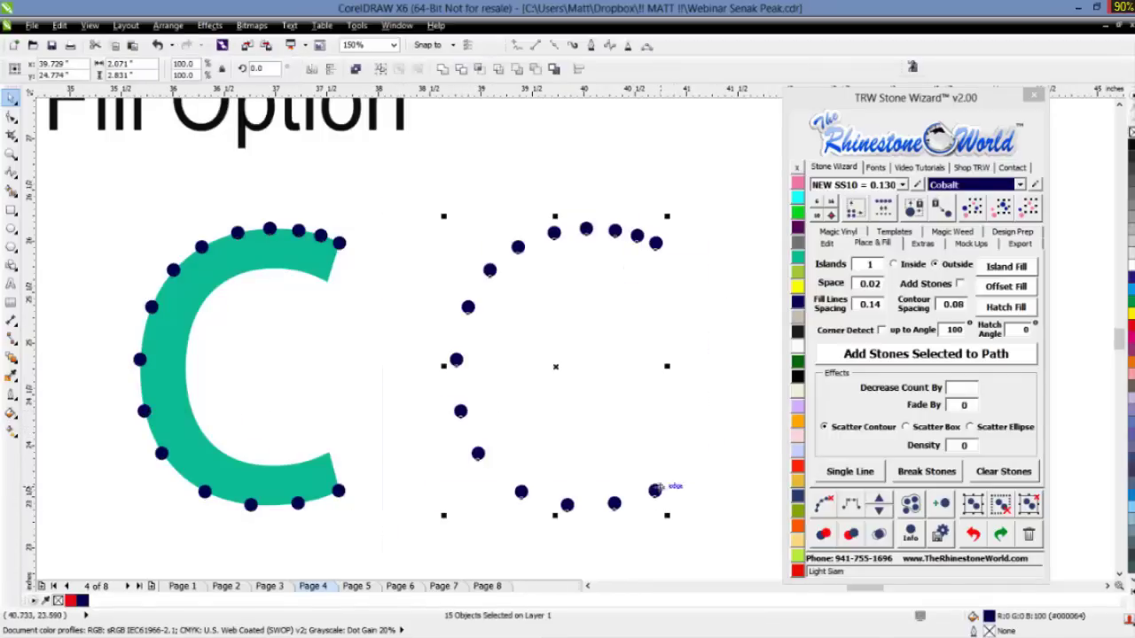
{"action": "left_click", "coordinate": [655, 488], "text": "shift"}
{"action": "left_click", "coordinate": [850, 505]}
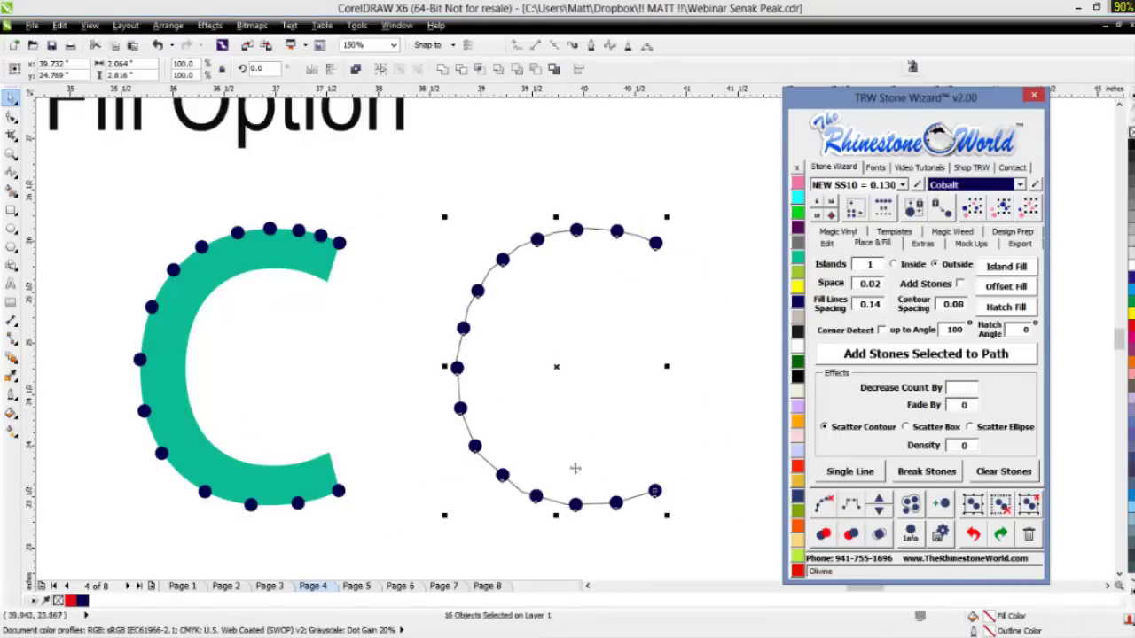
{"action": "left_click", "coordinate": [576, 468]}
{"action": "scroll", "coordinate": [519, 487], "scroll_direction": "up", "scroll_amount": 2}
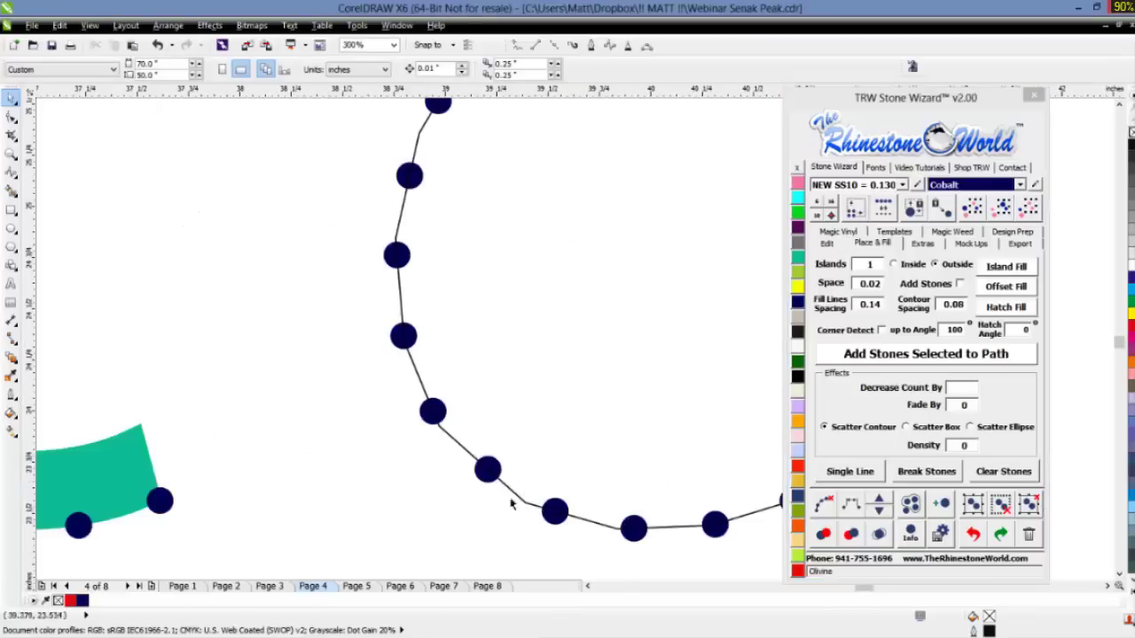
{"action": "scroll", "coordinate": [479, 426], "scroll_direction": "down", "scroll_amount": 2}
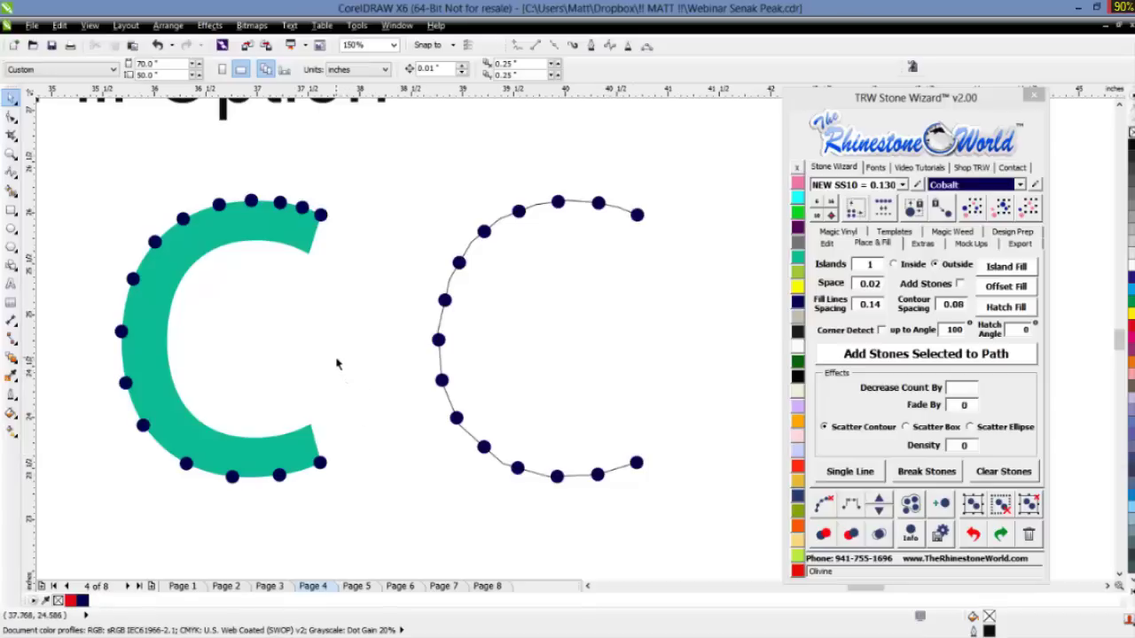
- Respace the original Cobalt stones equally along the C's outer edge, treating the lower tip stone separately in the selection
{"action": "left_click_drag", "start_coordinate": [375, 177], "coordinate": [99, 532]}
{"action": "scroll", "coordinate": [186, 463], "scroll_direction": "up", "scroll_amount": 2}
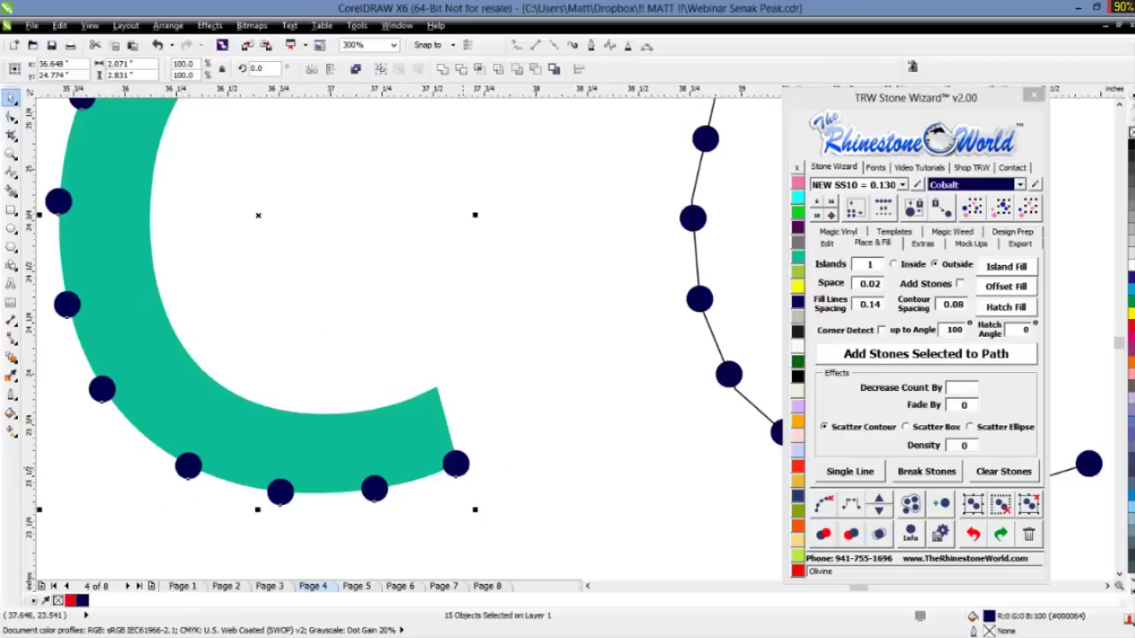
{"action": "left_click", "coordinate": [457, 464], "text": "shift"}
{"action": "left_click", "coordinate": [852, 505]}
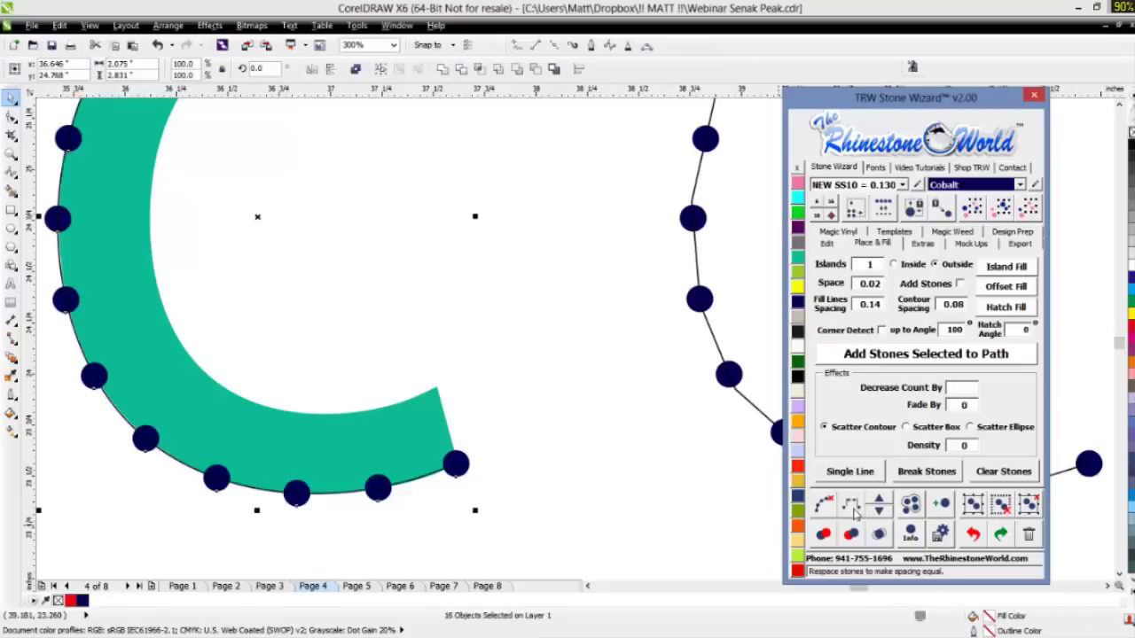
{"action": "left_click", "coordinate": [610, 495]}
- Examine how smoothly the spacing paths curve through the stones on the copy and on the C's outer edge
{"action": "scroll", "coordinate": [572, 486], "scroll_direction": "down", "scroll_amount": 2}
{"action": "scroll", "coordinate": [666, 389], "scroll_direction": "up", "scroll_amount": 4}
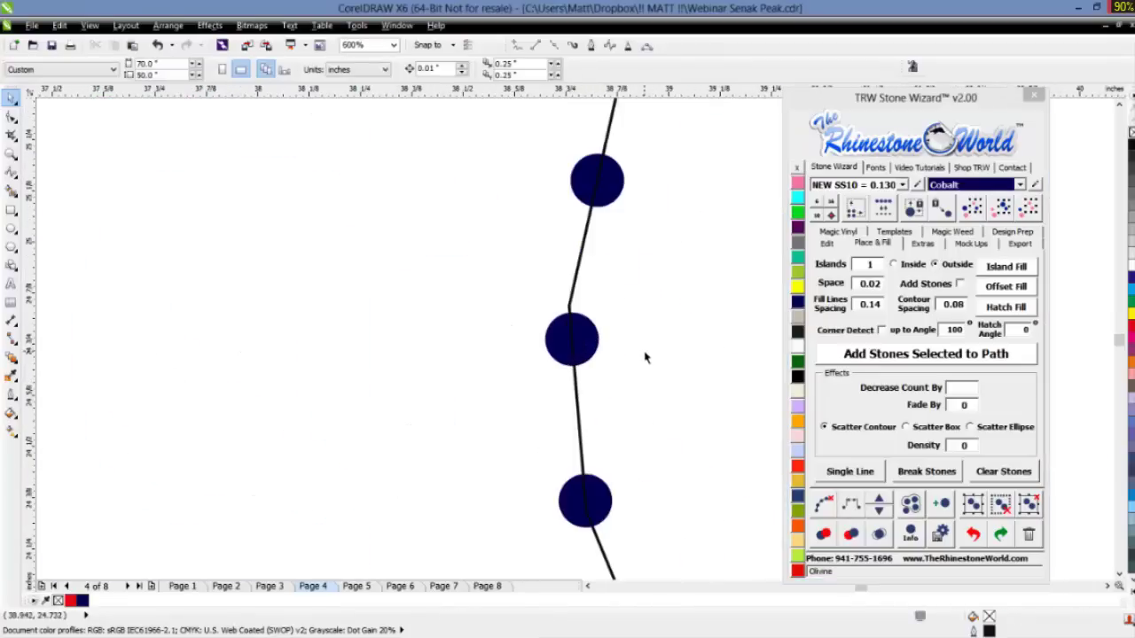
{"action": "scroll", "coordinate": [560, 477], "scroll_direction": "down", "scroll_amount": 4}
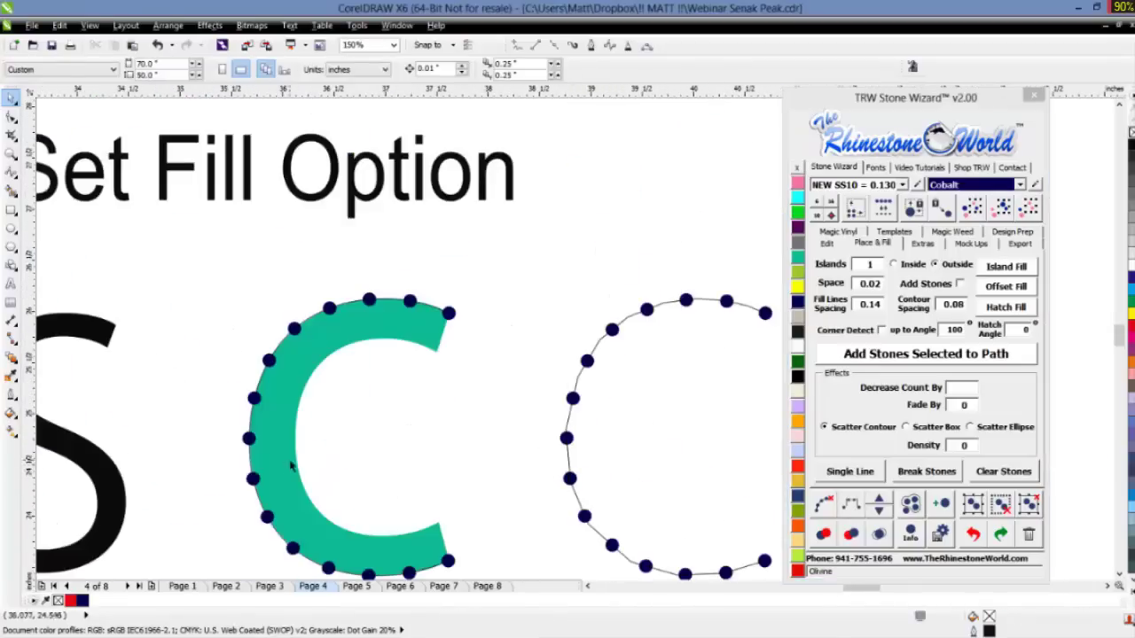
{"action": "scroll", "coordinate": [293, 467], "scroll_direction": "up", "scroll_amount": 4}
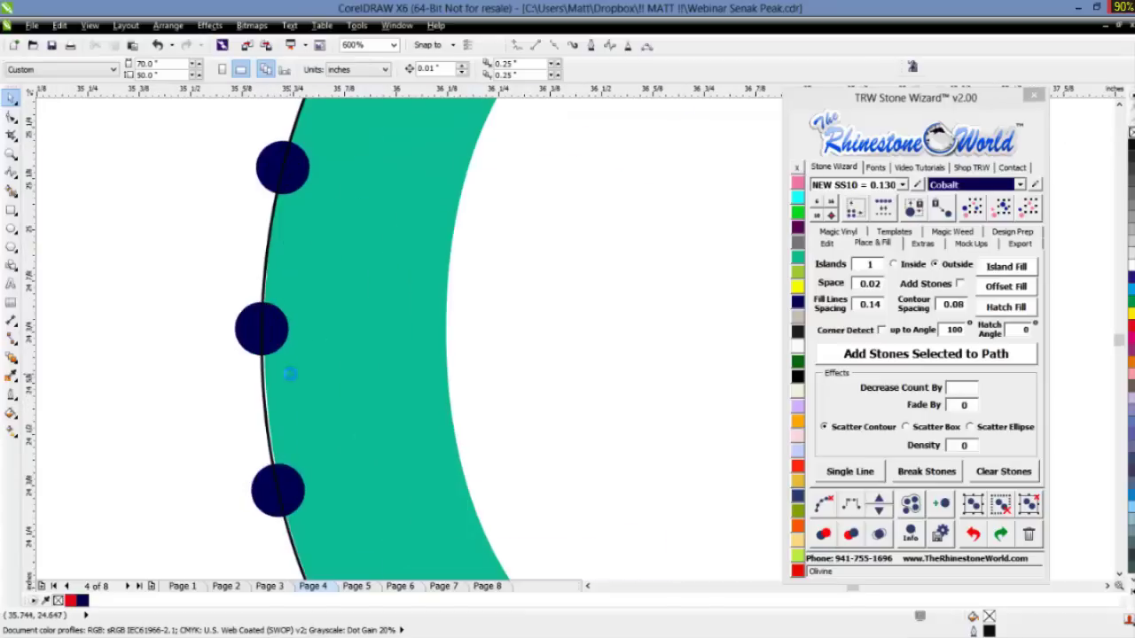
{"action": "scroll", "coordinate": [290, 374], "scroll_direction": "down", "scroll_amount": 2}
{"action": "scroll", "coordinate": [295, 380], "scroll_direction": "down", "scroll_amount": 1}
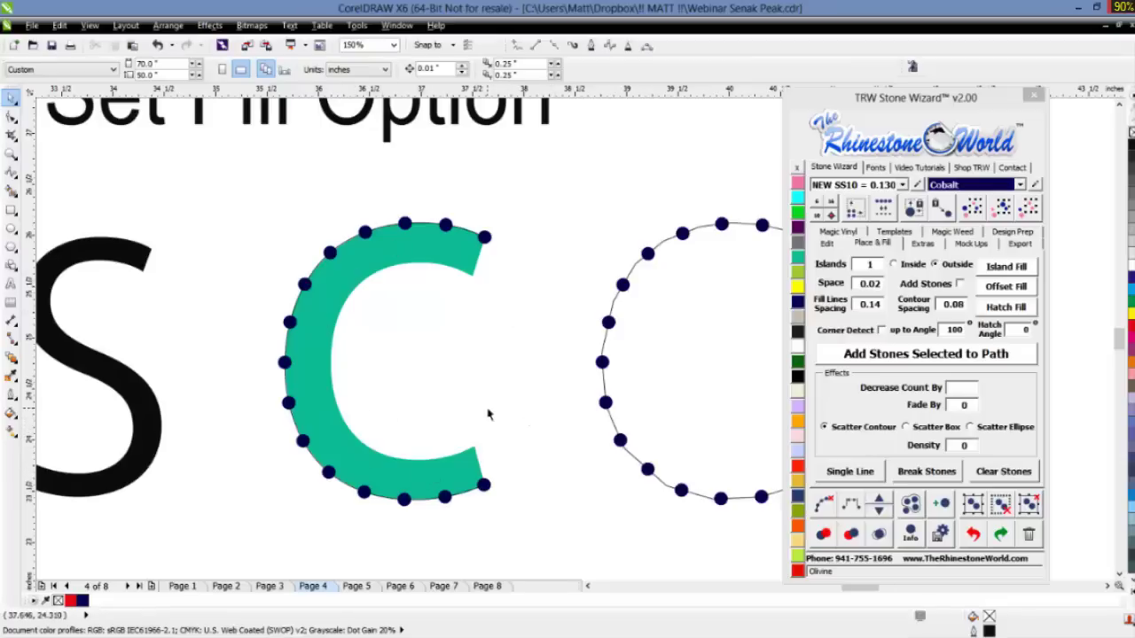
{"action": "scroll", "coordinate": [472, 404], "scroll_direction": "down", "scroll_amount": 2}
{"action": "scroll", "coordinate": [533, 388], "scroll_direction": "up", "scroll_amount": 2}
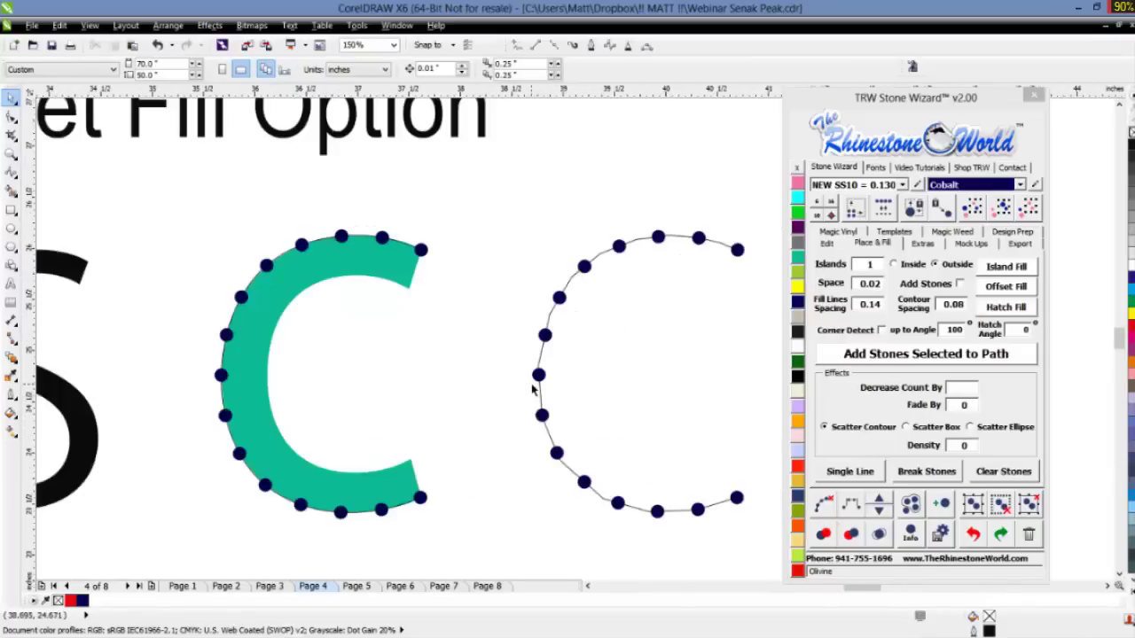
- Undo the equal respacing of both the C's stones and the duplicated stones
{"action": "key", "text": "ctrl+z"}
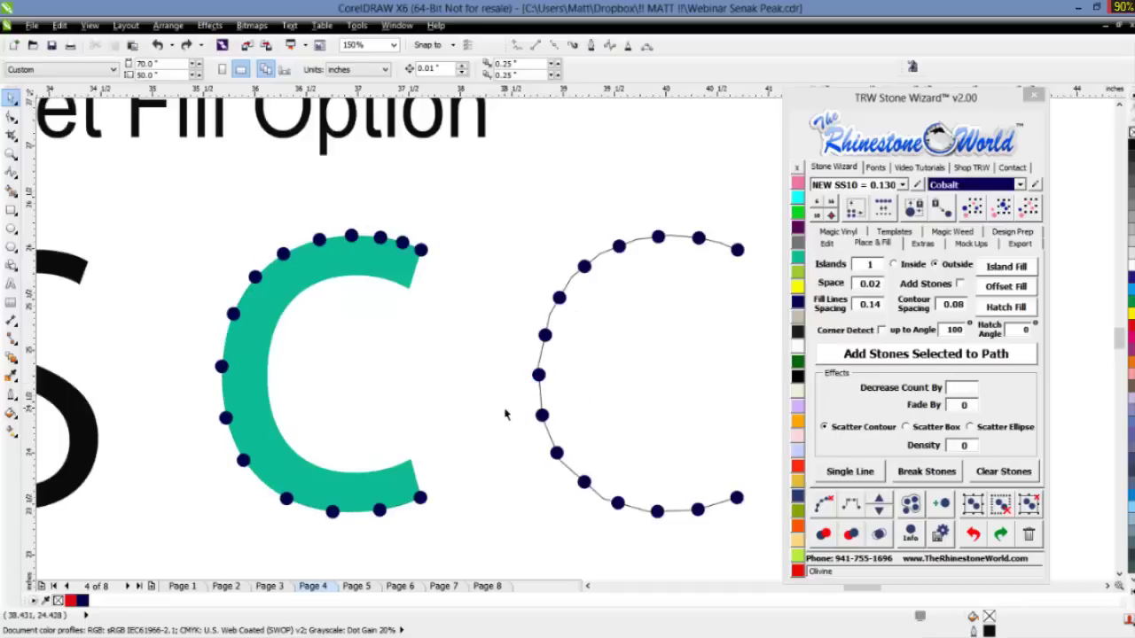
{"action": "key", "text": "ctrl+z"}
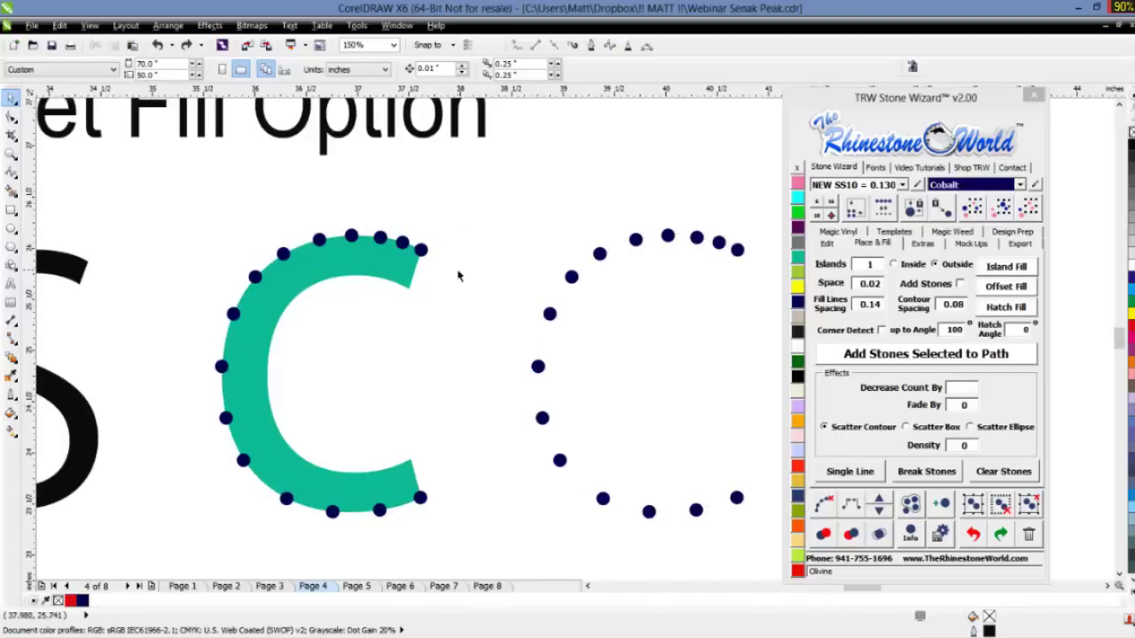
- Respace the stones on the C's outer edge equally and add 21 stones to their path one at a time
{"action": "left_click_drag", "start_coordinate": [455, 218], "coordinate": [181, 559]}
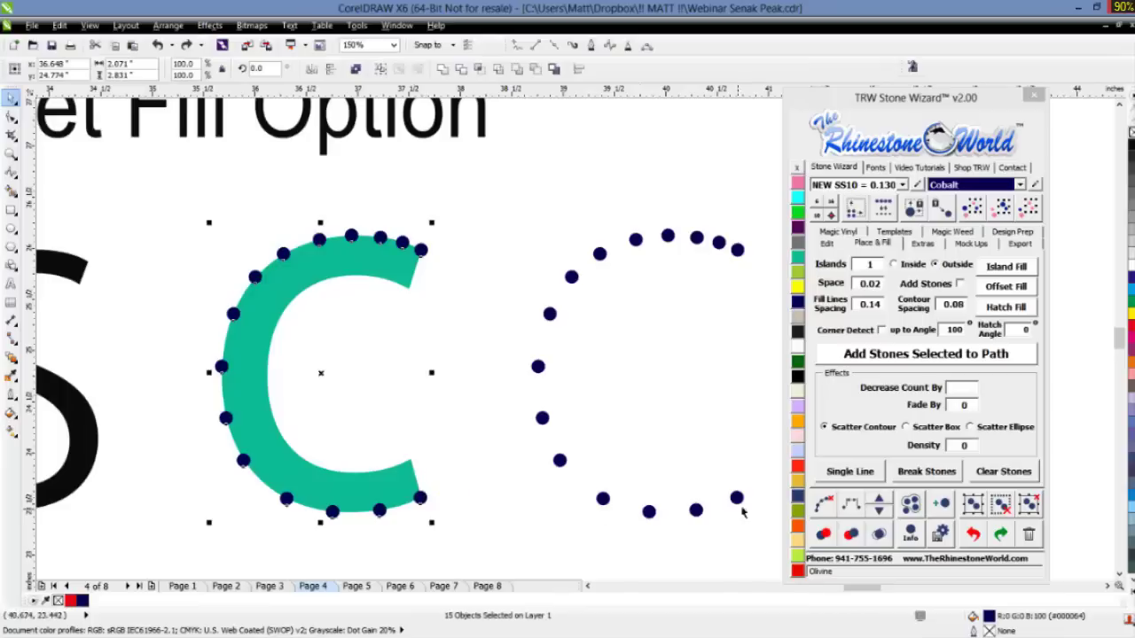
{"action": "left_click", "coordinate": [830, 511]}
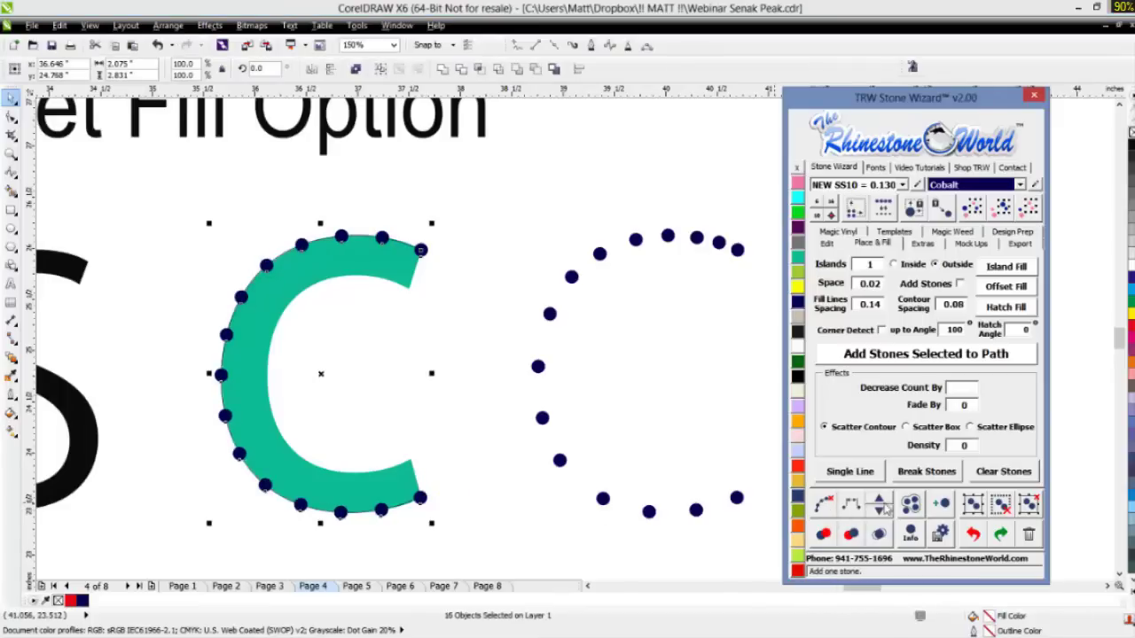
{"action": "left_click", "coordinate": [883, 506]}
{"action": "left_click", "coordinate": [882, 505]}
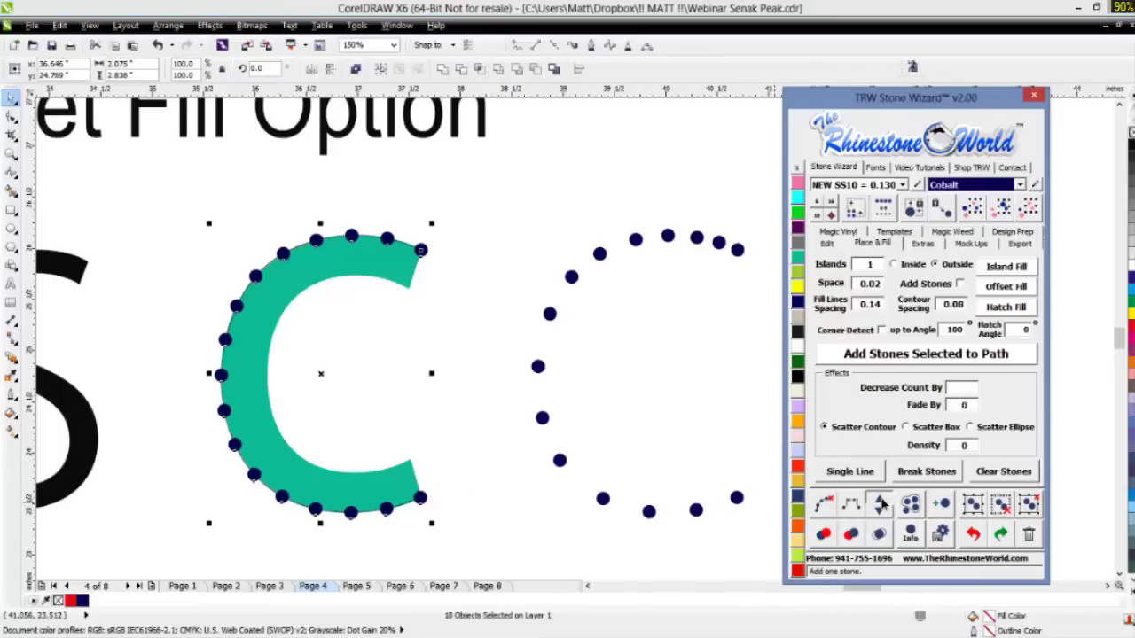
{"action": "left_click", "coordinate": [882, 505]}
{"action": "left_click", "coordinate": [882, 504]}
{"action": "left_click", "coordinate": [882, 504]}
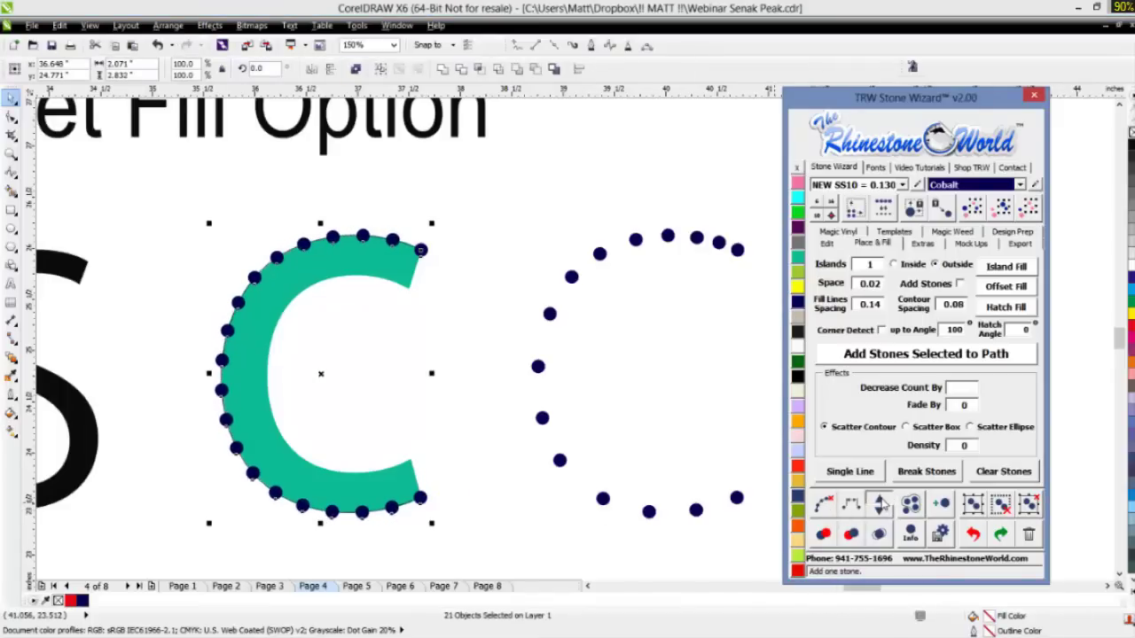
{"action": "left_click", "coordinate": [883, 505]}
{"action": "left_click", "coordinate": [882, 504]}
{"action": "left_click", "coordinate": [882, 503]}
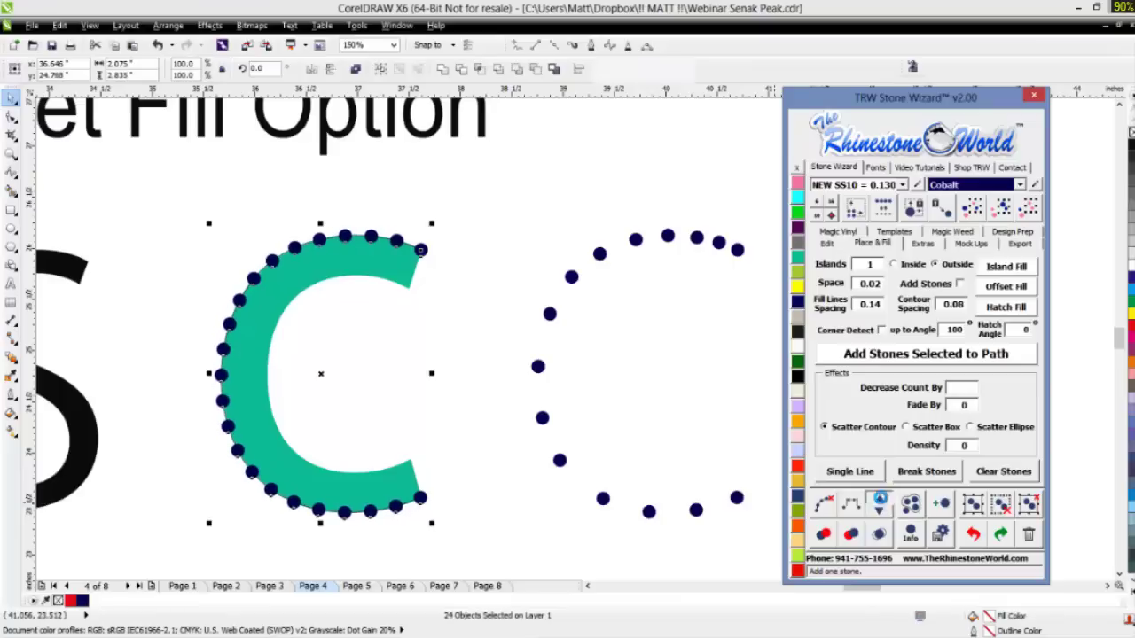
{"action": "left_click", "coordinate": [882, 504]}
{"action": "left_click", "coordinate": [882, 505]}
{"action": "left_click", "coordinate": [883, 505]}
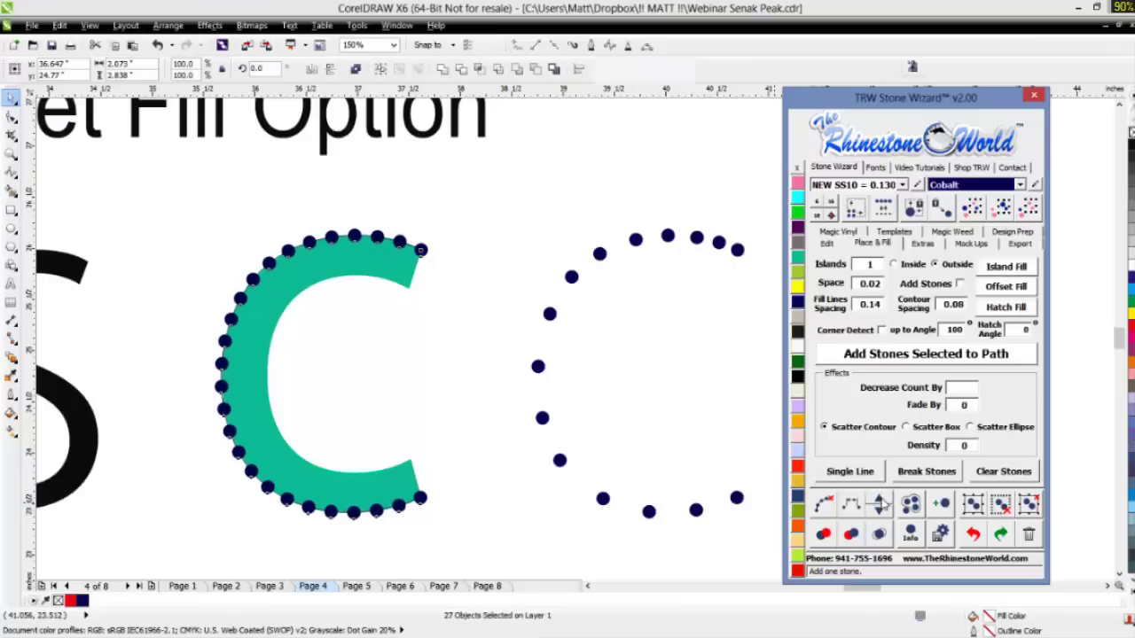
{"action": "left_click", "coordinate": [882, 505]}
{"action": "left_click", "coordinate": [883, 505]}
{"action": "left_click", "coordinate": [882, 505]}
{"action": "left_click", "coordinate": [882, 504]}
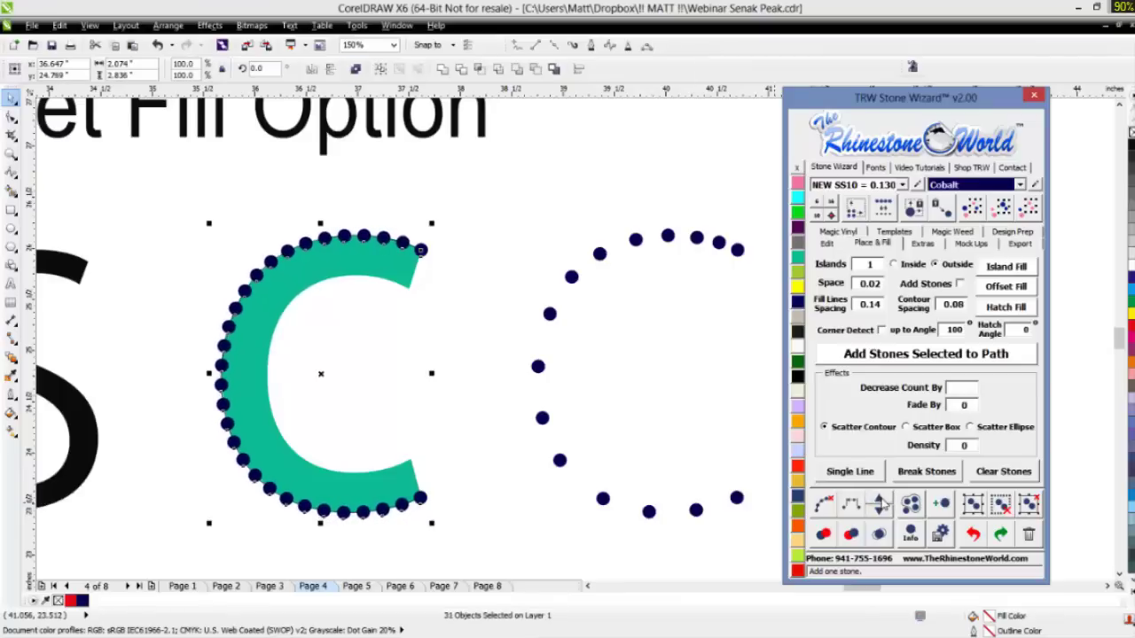
{"action": "left_click", "coordinate": [882, 504]}
{"action": "left_click", "coordinate": [882, 505]}
{"action": "left_click", "coordinate": [883, 504]}
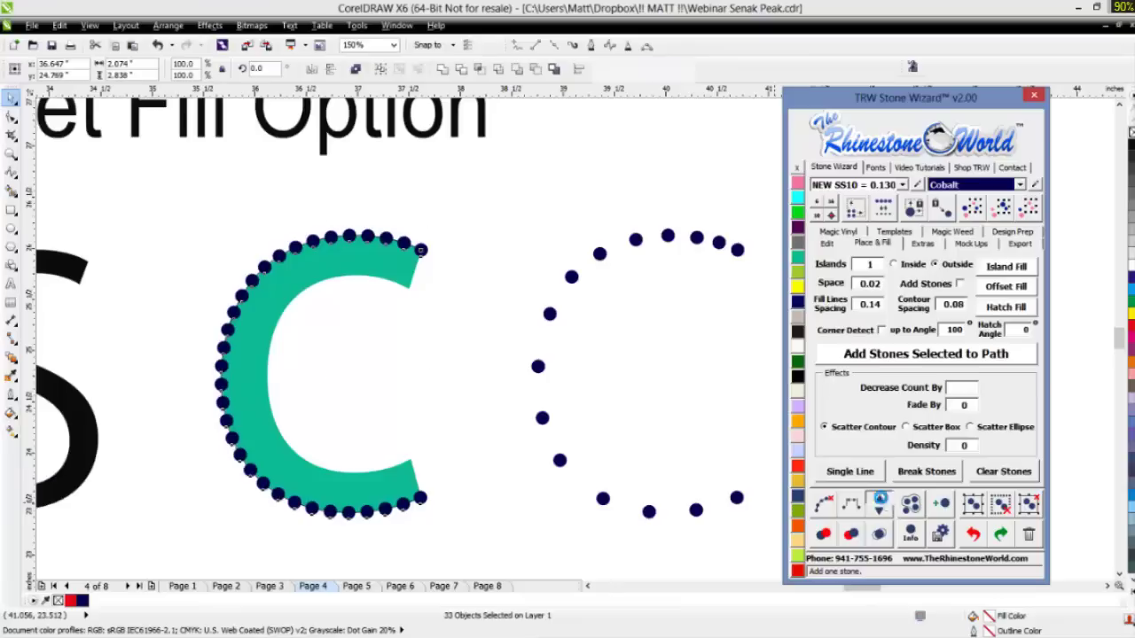
{"action": "left_click", "coordinate": [882, 505]}
{"action": "left_click", "coordinate": [882, 505]}
{"action": "left_click", "coordinate": [883, 505]}
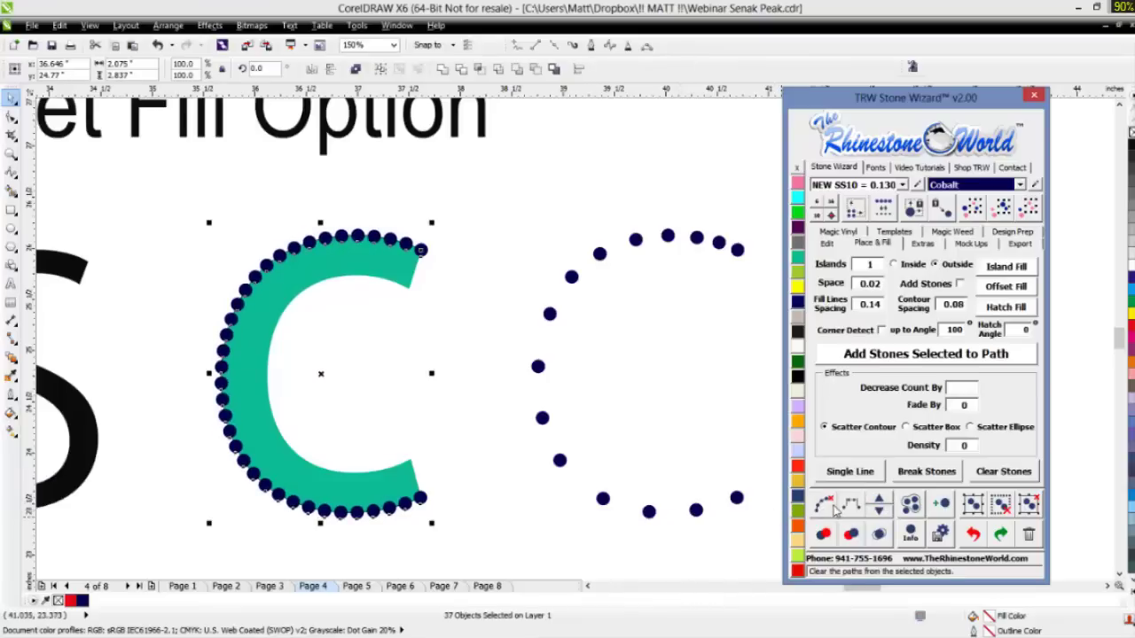
- Clear the path from the respaced stones on the C's outer edge
{"action": "left_click", "coordinate": [824, 505]}
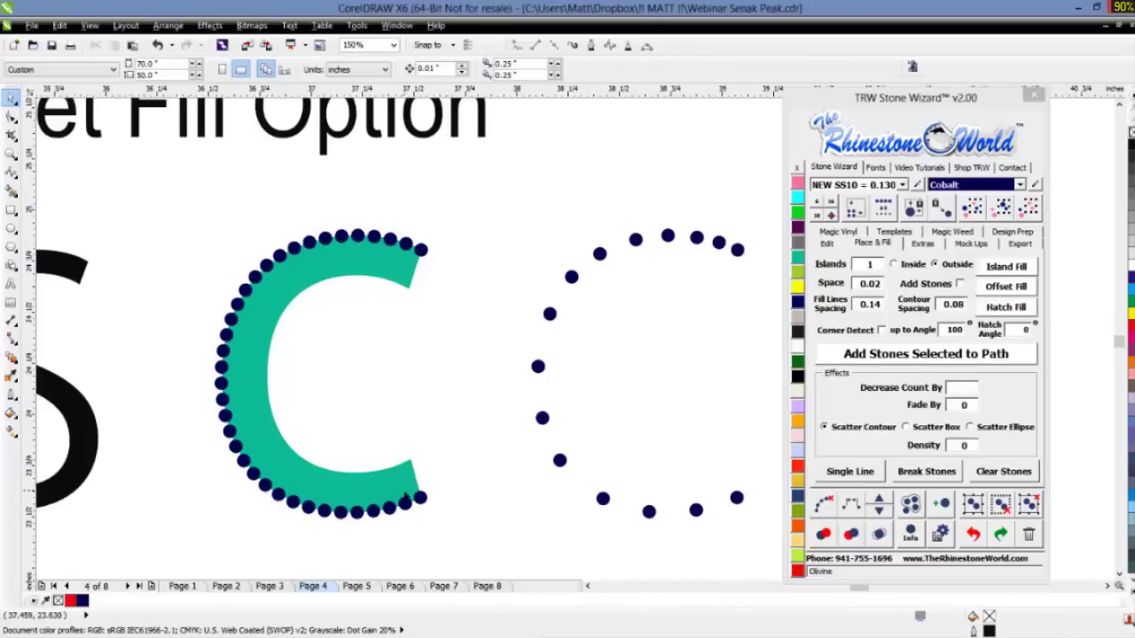
{"action": "scroll", "coordinate": [404, 493], "scroll_direction": "up", "scroll_amount": 1}
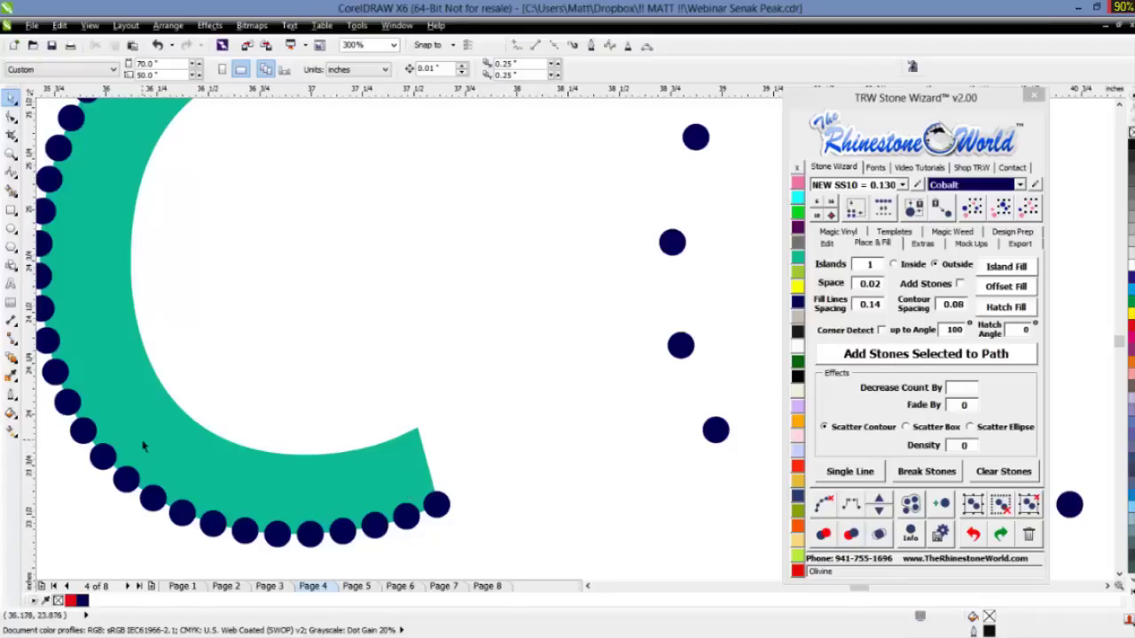
{"action": "scroll", "coordinate": [127, 239], "scroll_direction": "down", "scroll_amount": 2}
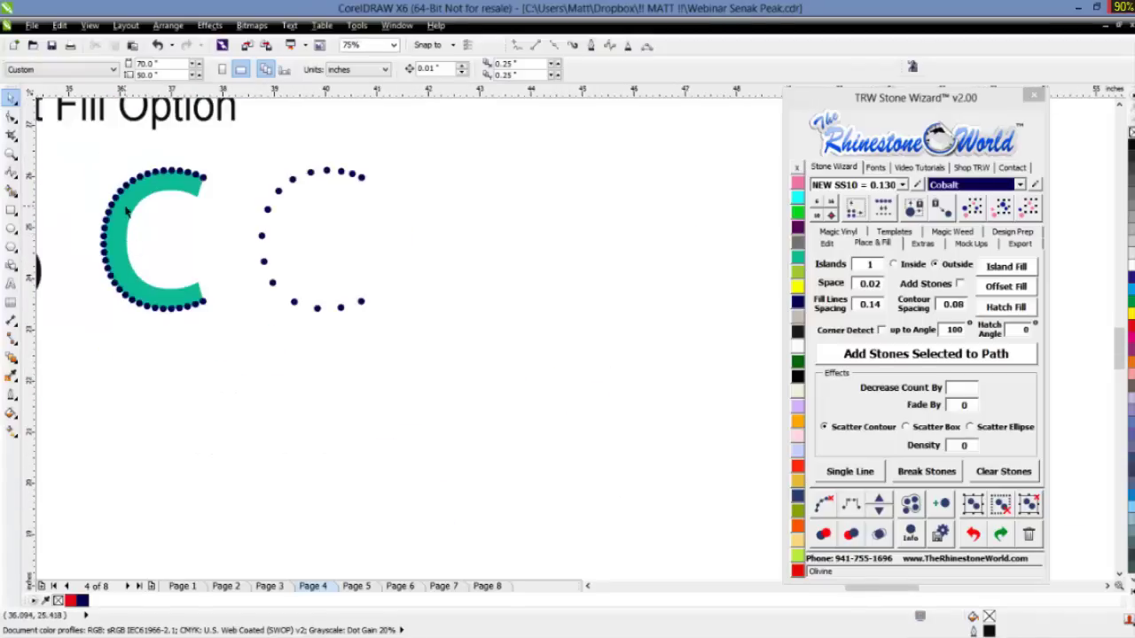
{"action": "scroll", "coordinate": [127, 208], "scroll_direction": "up", "scroll_amount": 1}
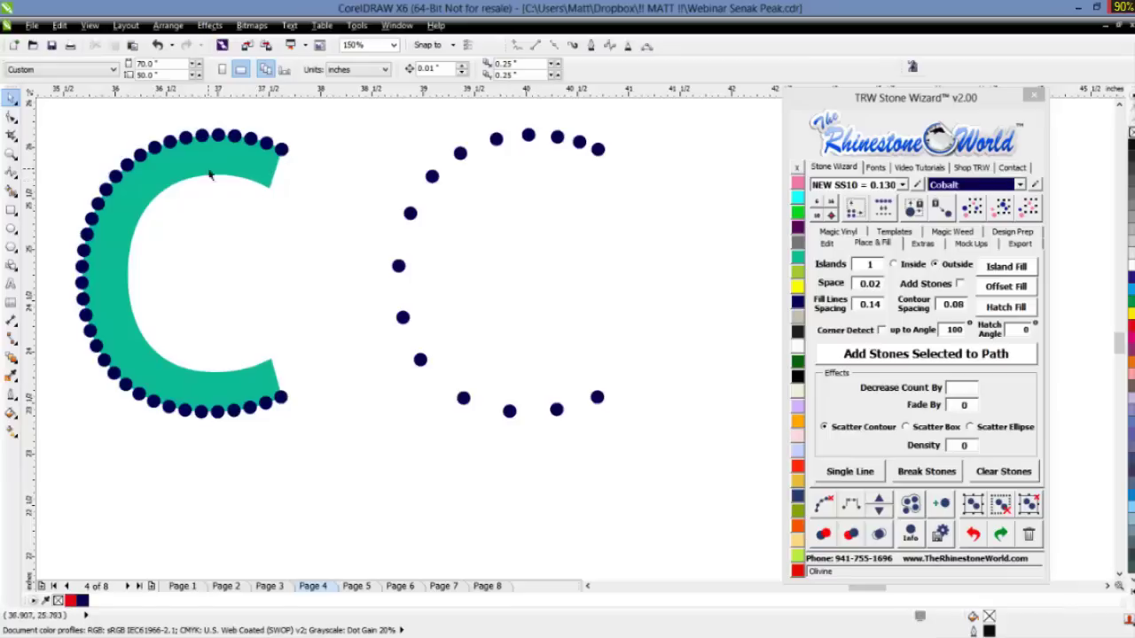
{"action": "scroll", "coordinate": [256, 347], "scroll_direction": "down", "scroll_amount": 1}
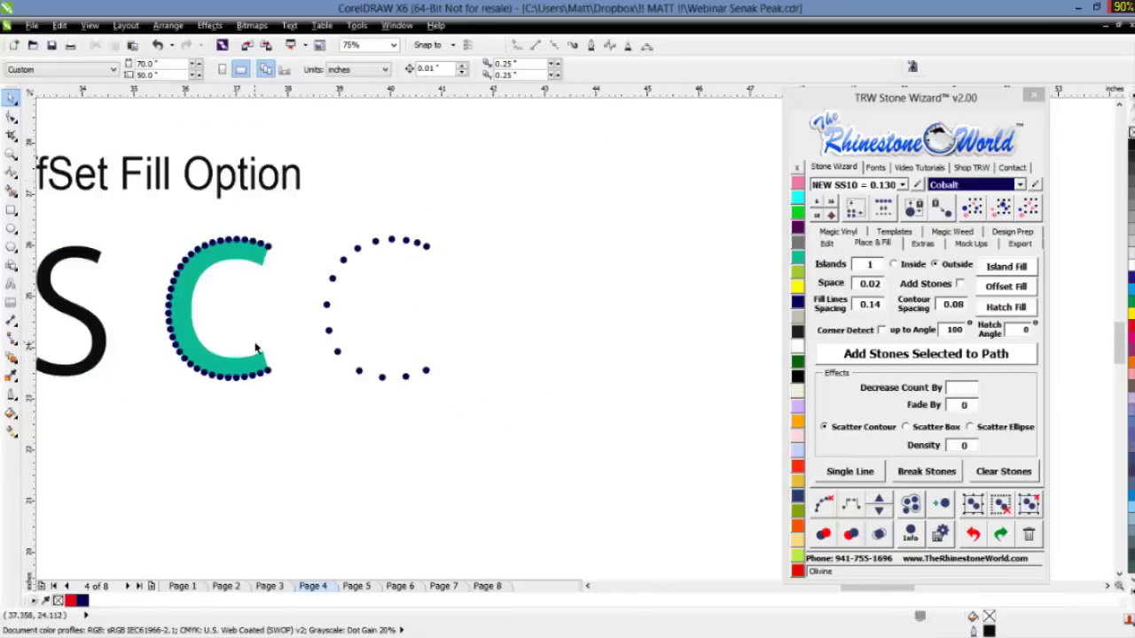
- Drop eight single Cobalt stones by hand as a second inner row along the C's lower half and left side
{"action": "scroll", "coordinate": [196, 314], "scroll_direction": "up", "scroll_amount": 1}
{"action": "scroll", "coordinate": [195, 311], "scroll_direction": "up", "scroll_amount": 1}
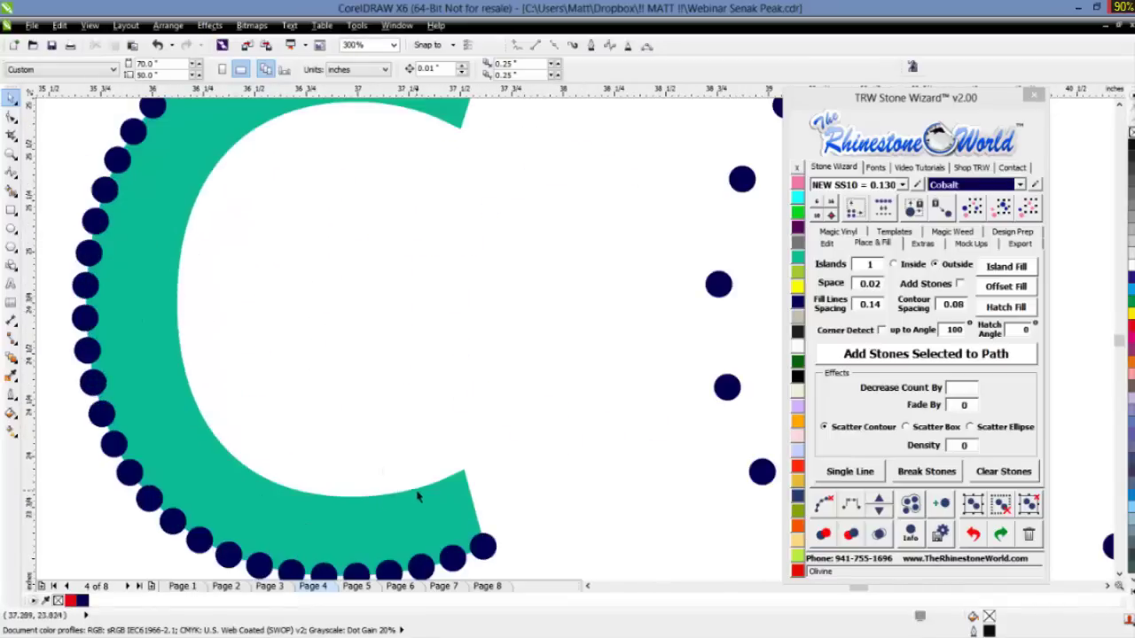
{"action": "scroll", "coordinate": [430, 510], "scroll_direction": "down", "scroll_amount": 1}
{"action": "scroll", "coordinate": [449, 533], "scroll_direction": "up", "scroll_amount": 1}
{"action": "scroll", "coordinate": [459, 525], "scroll_direction": "up", "scroll_amount": 1}
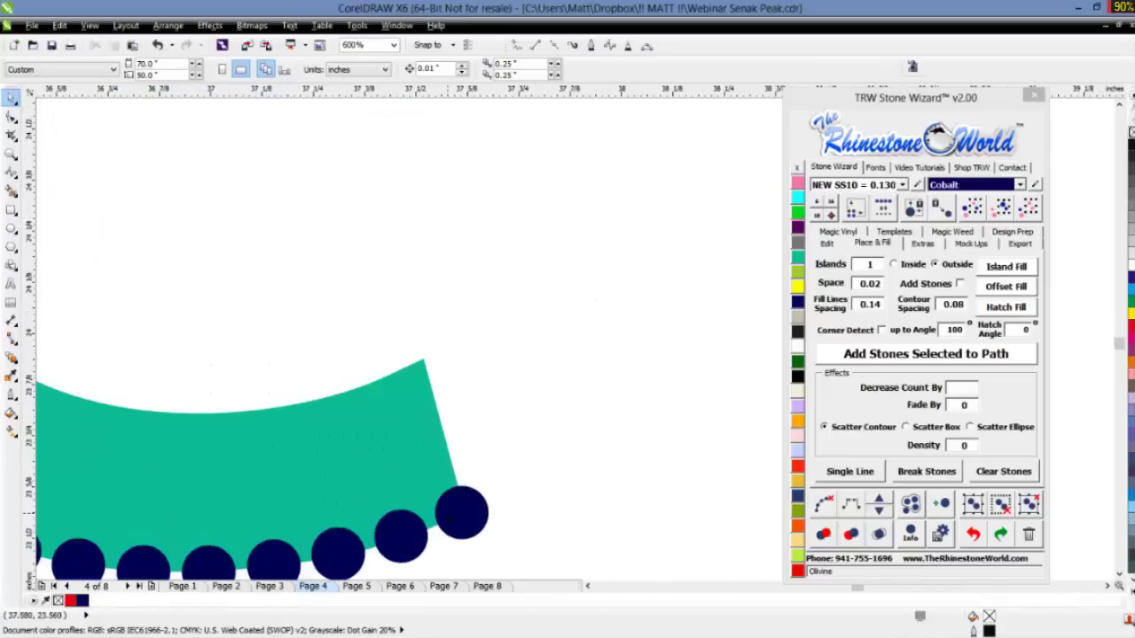
{"action": "left_click", "coordinate": [940, 505]}
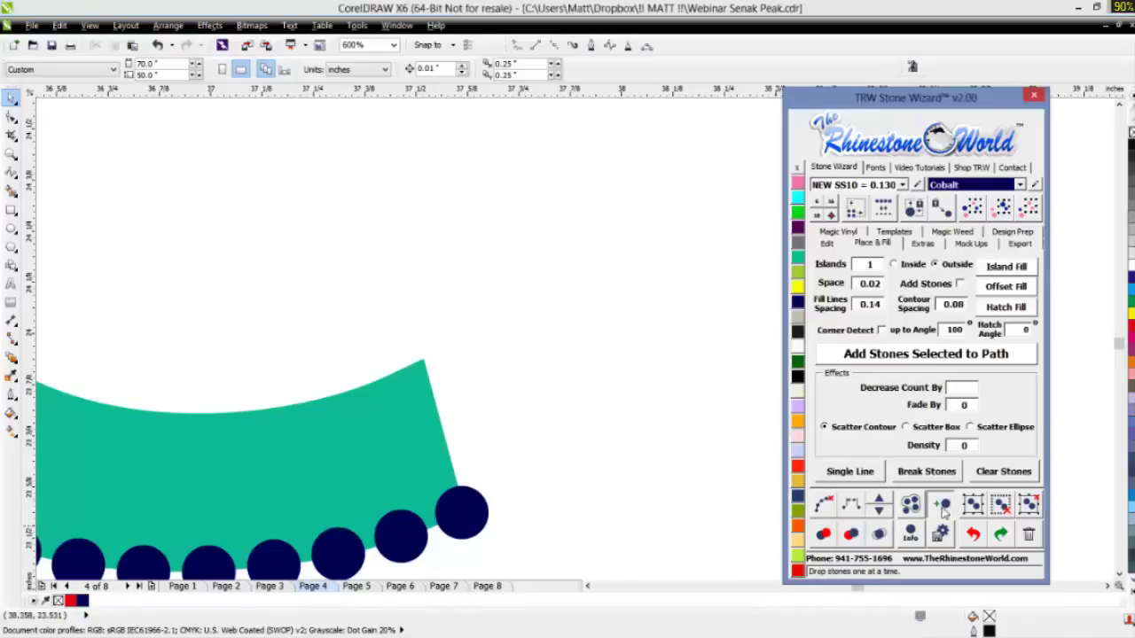
{"action": "left_click", "coordinate": [439, 455]}
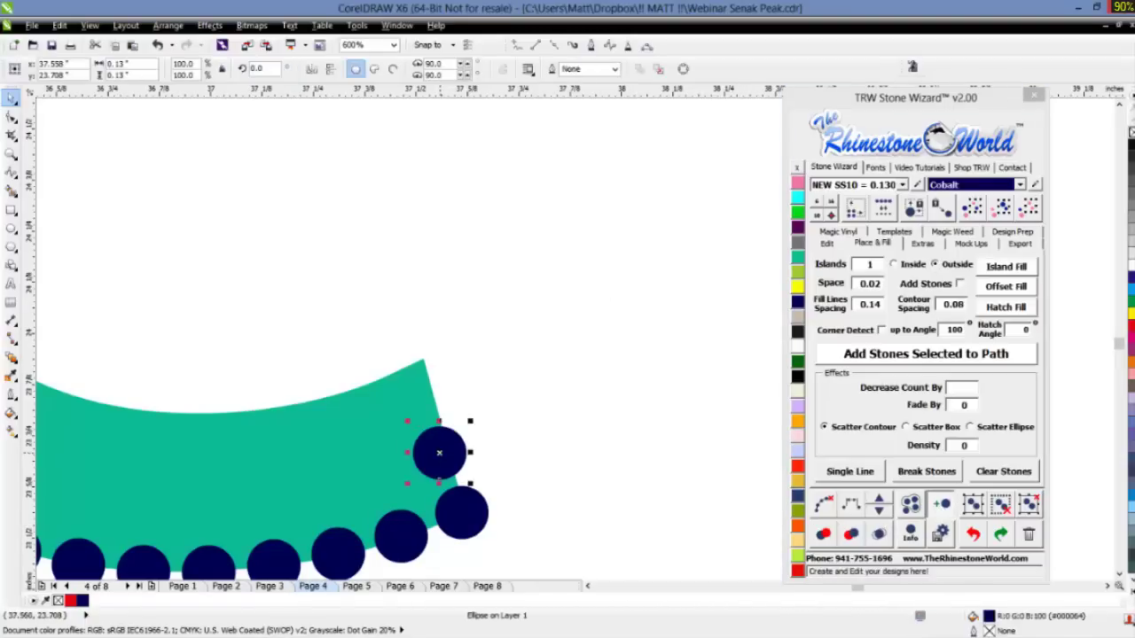
{"action": "scroll", "coordinate": [438, 454], "scroll_direction": "down", "scroll_amount": 2}
{"action": "left_click", "coordinate": [387, 471]}
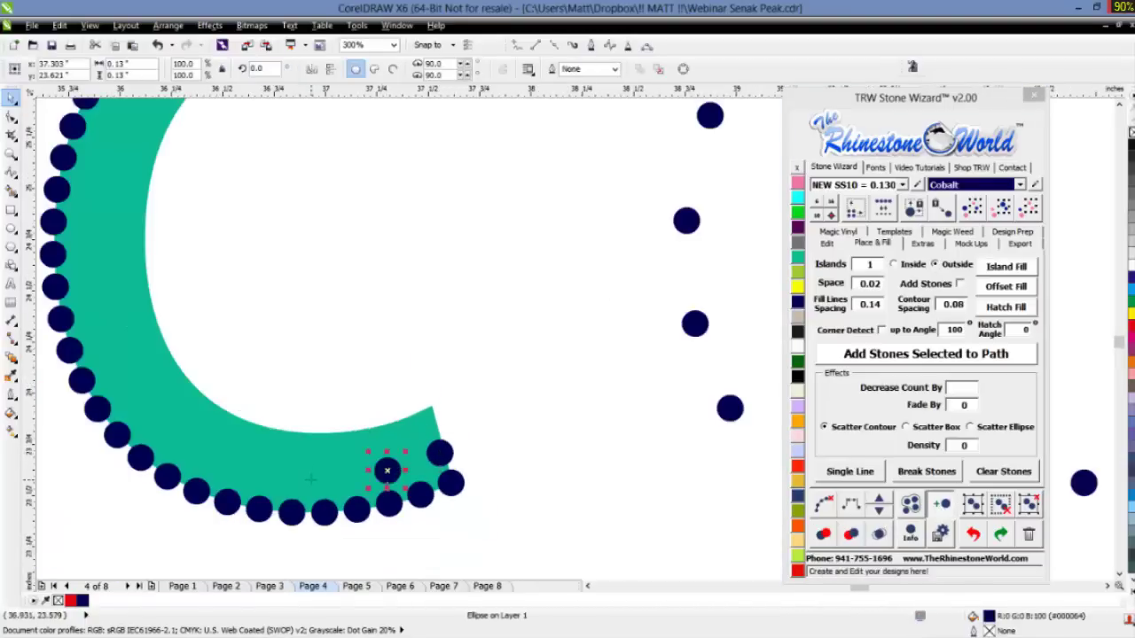
{"action": "left_click", "coordinate": [311, 480]}
{"action": "left_click", "coordinate": [222, 467]}
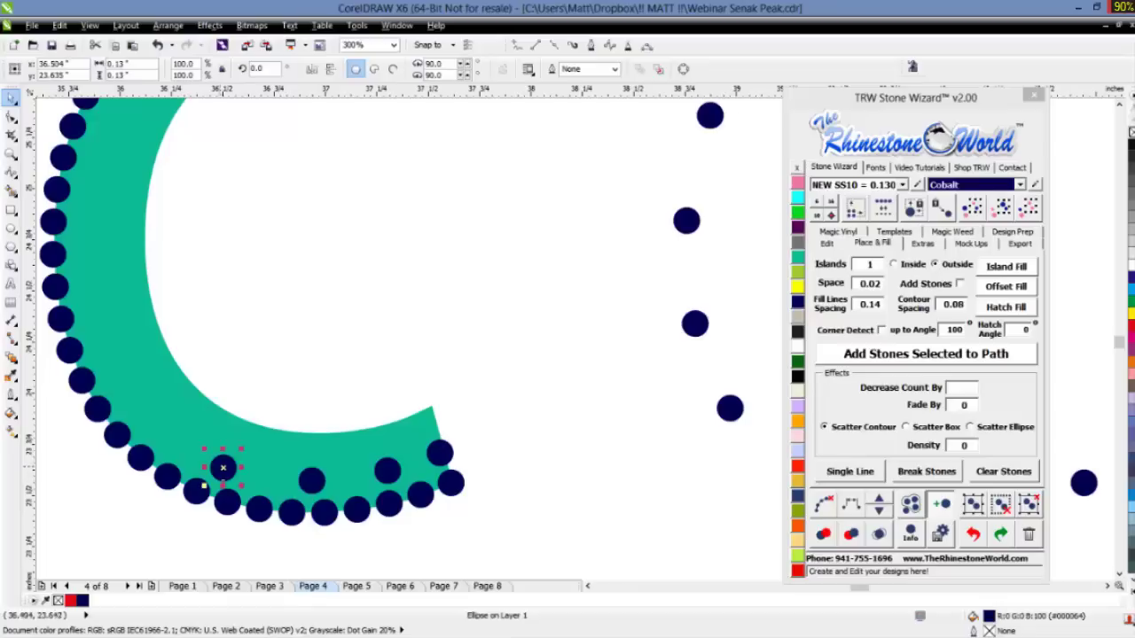
{"action": "left_click", "coordinate": [160, 433]}
{"action": "left_click", "coordinate": [112, 379]}
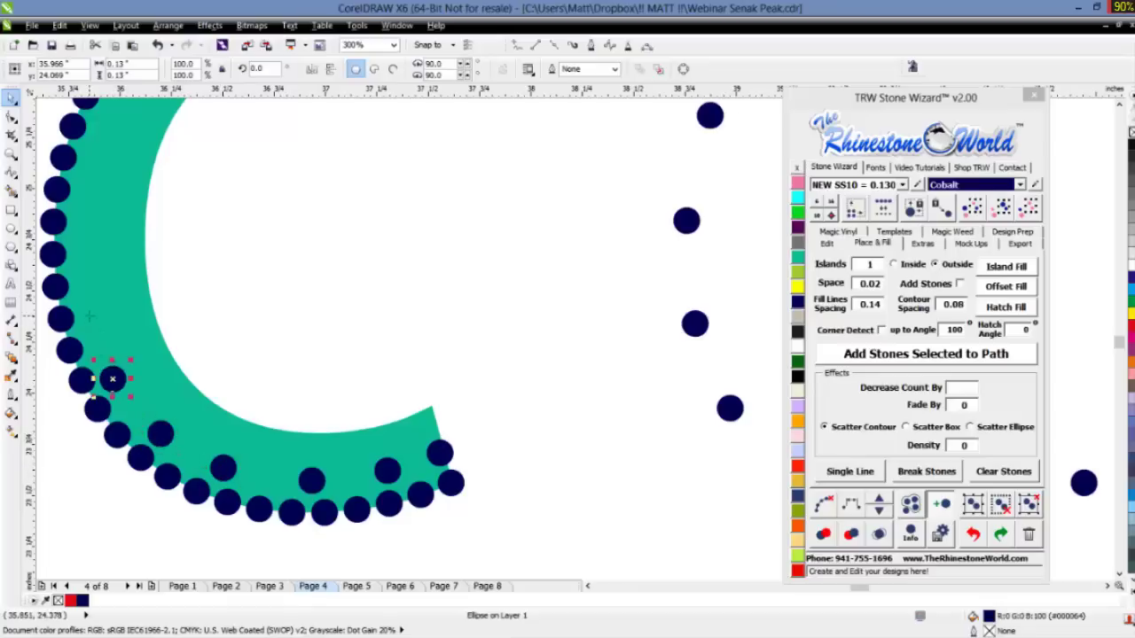
{"action": "left_click", "coordinate": [88, 315]}
{"action": "scroll", "coordinate": [220, 299], "scroll_direction": "down", "scroll_amount": 2}
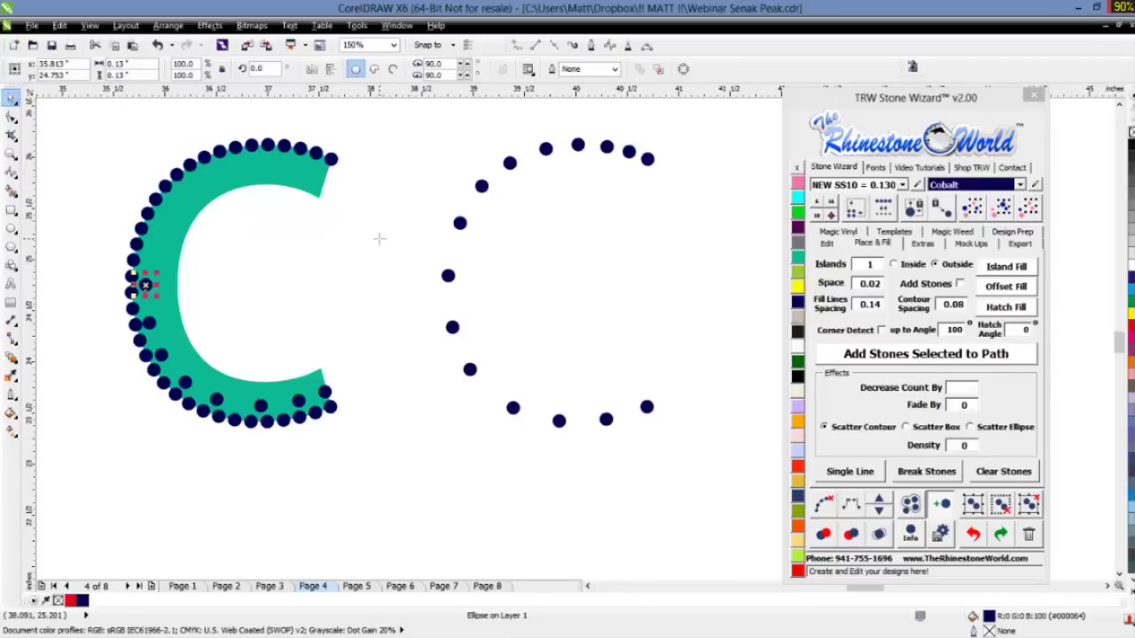
{"action": "key", "text": "Escape"}
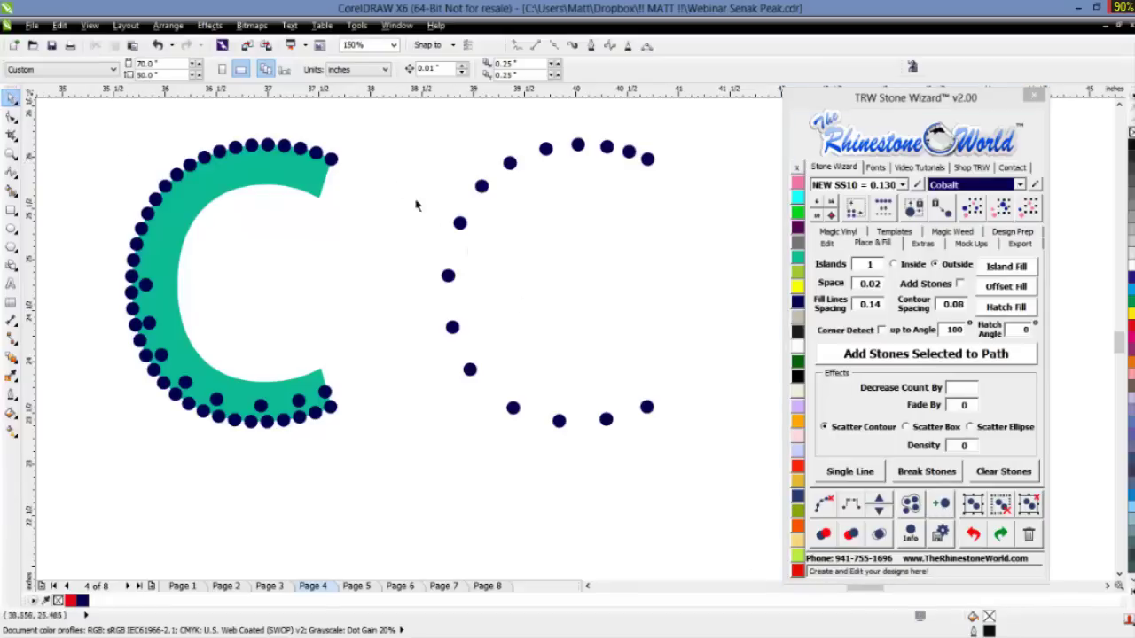
- Delete all the stones placed on the C, both the outer row and the hand-placed inner ones
{"action": "scroll", "coordinate": [116, 160], "scroll_direction": "up", "scroll_amount": 1}
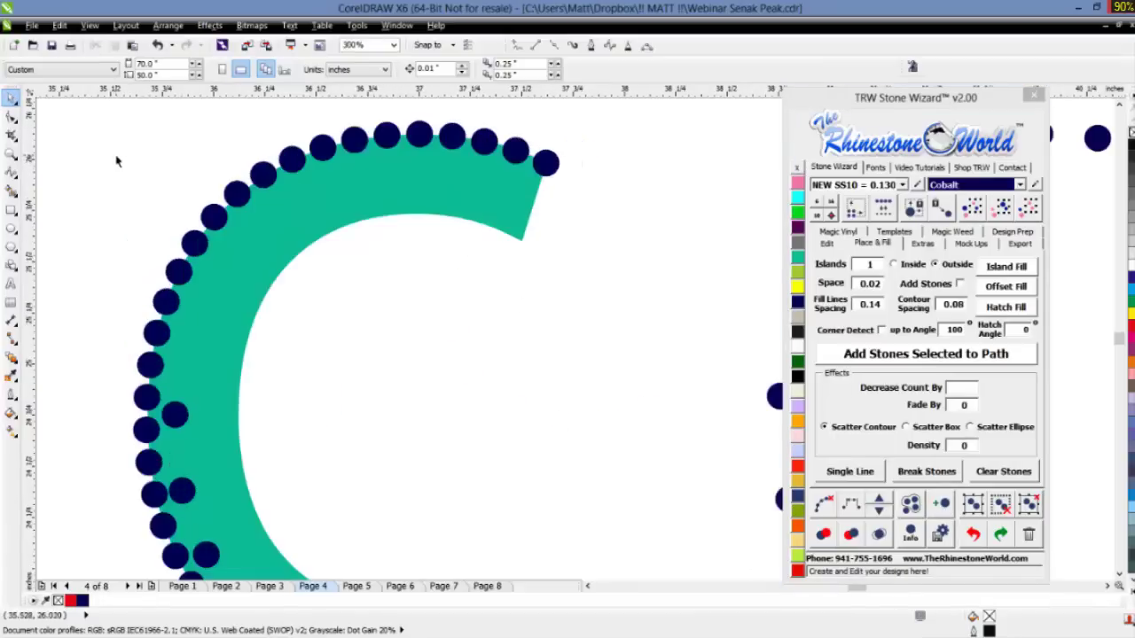
{"action": "scroll", "coordinate": [393, 309], "scroll_direction": "down", "scroll_amount": 1}
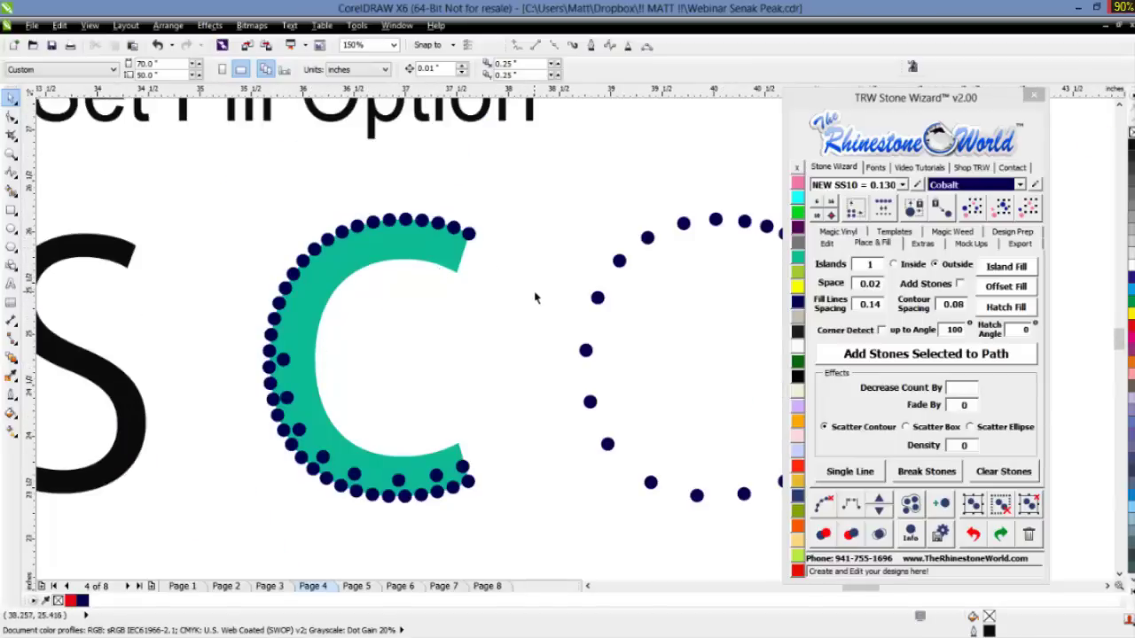
{"action": "left_click_drag", "start_coordinate": [530, 199], "coordinate": [238, 530]}
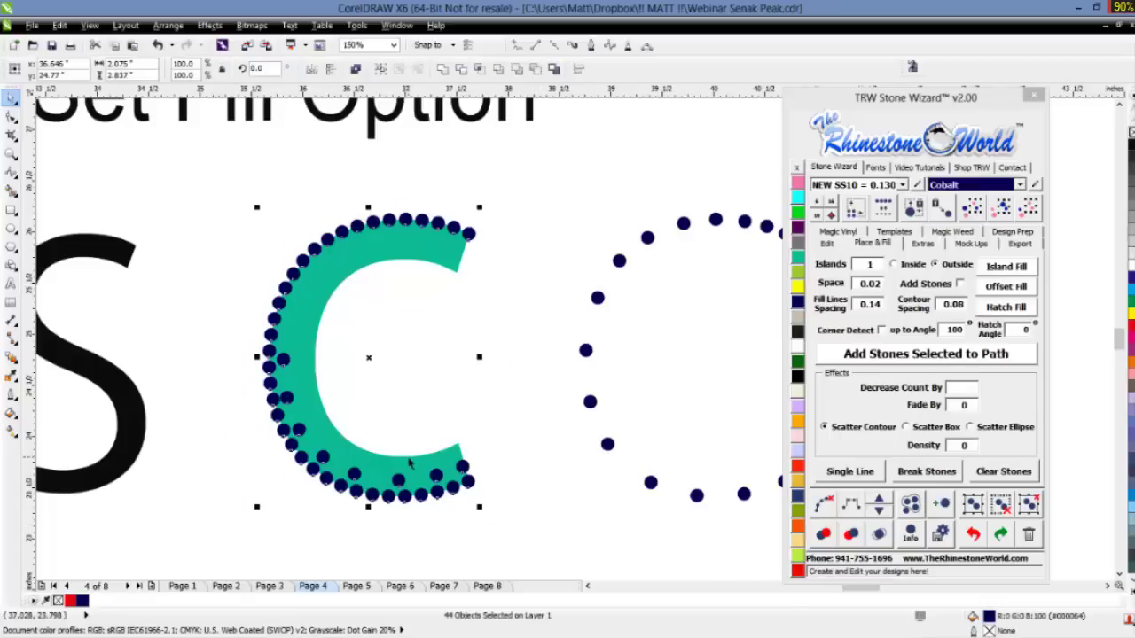
{"action": "key", "text": "Delete"}
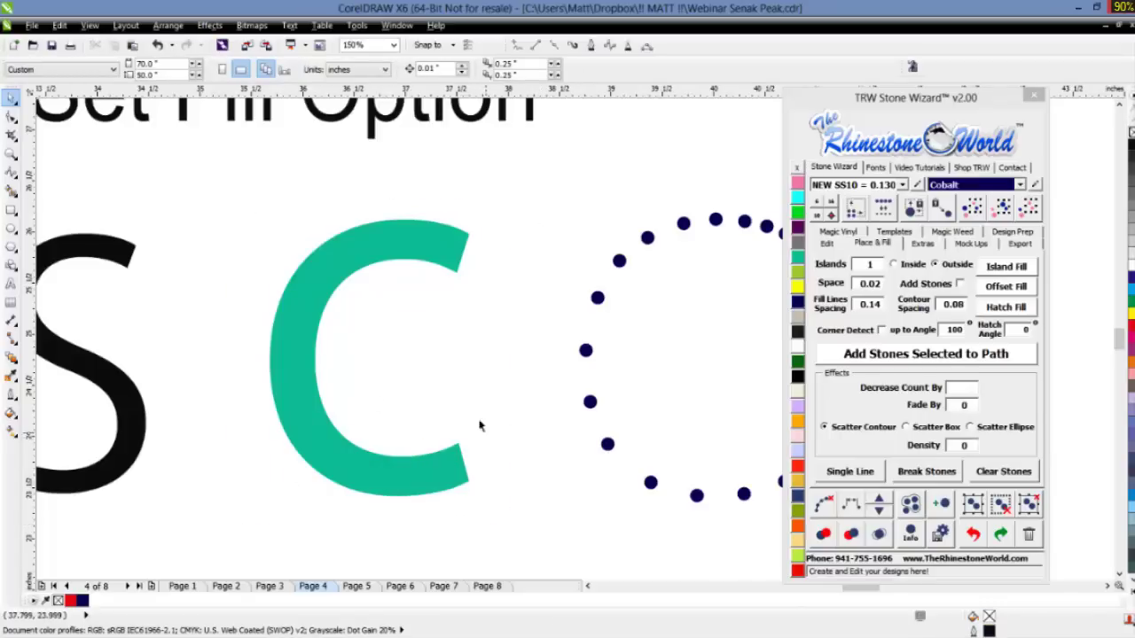
- Draw a B-Spline curve along the C's outer edge from the upper tip to the lower tip, about 1.95 by 2.71 inches
{"action": "left_click", "coordinate": [21, 169]}
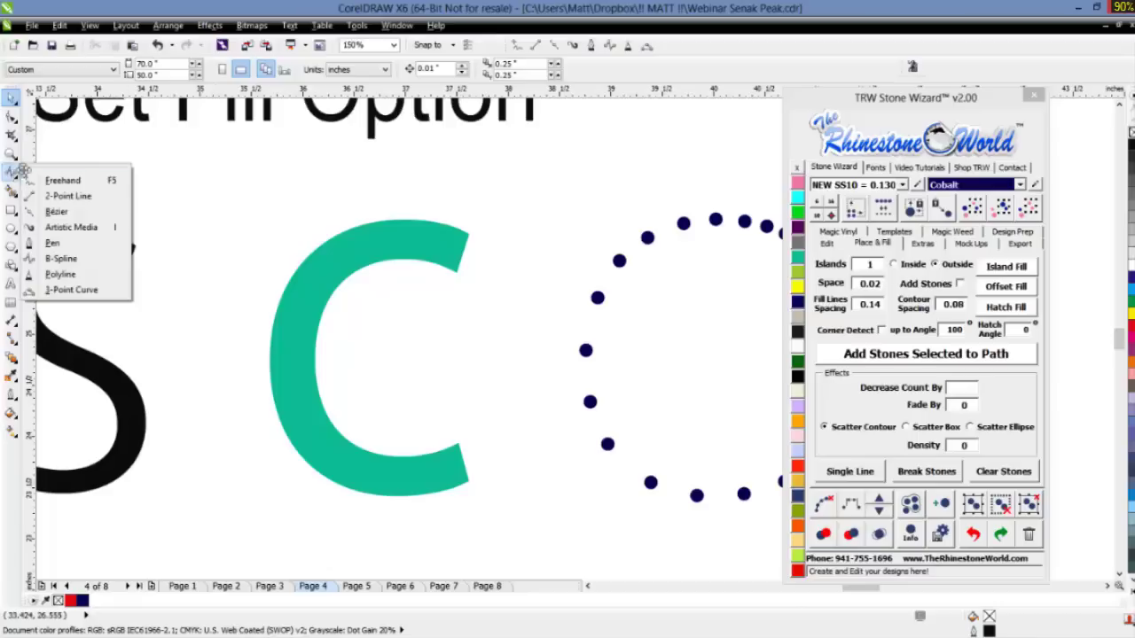
{"action": "left_click", "coordinate": [78, 259]}
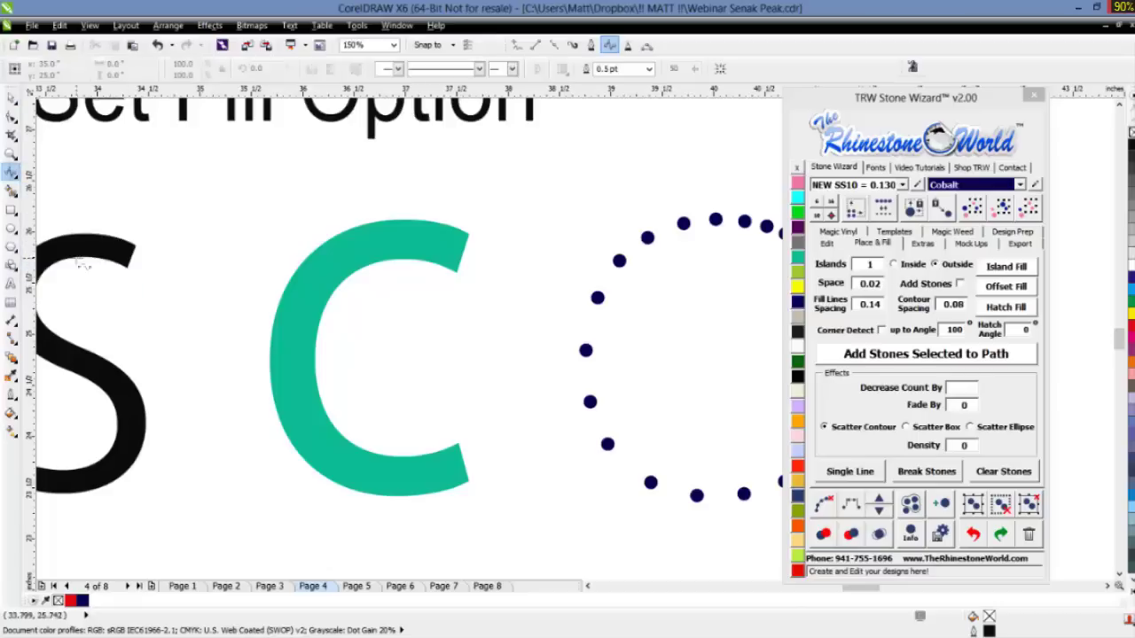
{"action": "left_click", "coordinate": [468, 234]}
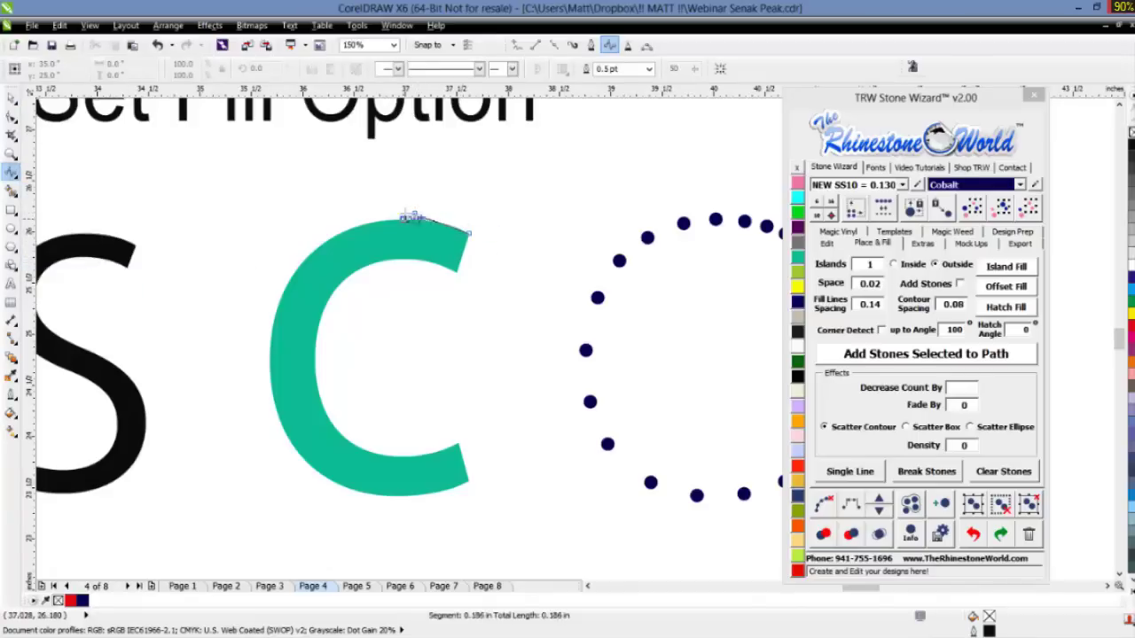
{"action": "left_click", "coordinate": [414, 213]}
{"action": "left_click", "coordinate": [313, 231]}
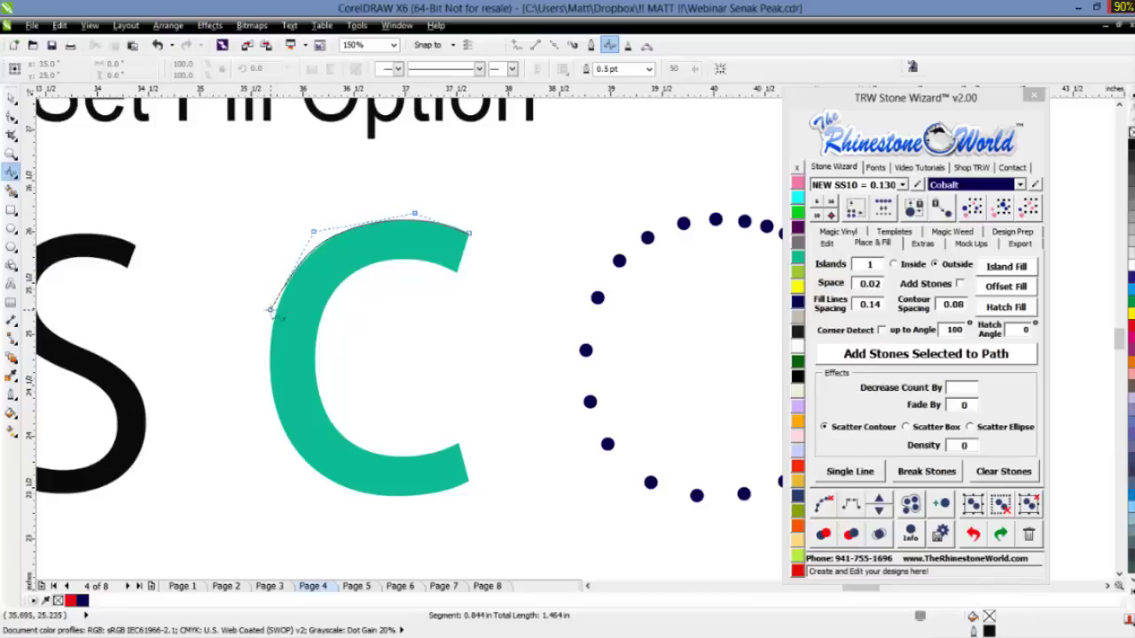
{"action": "left_click", "coordinate": [272, 312]}
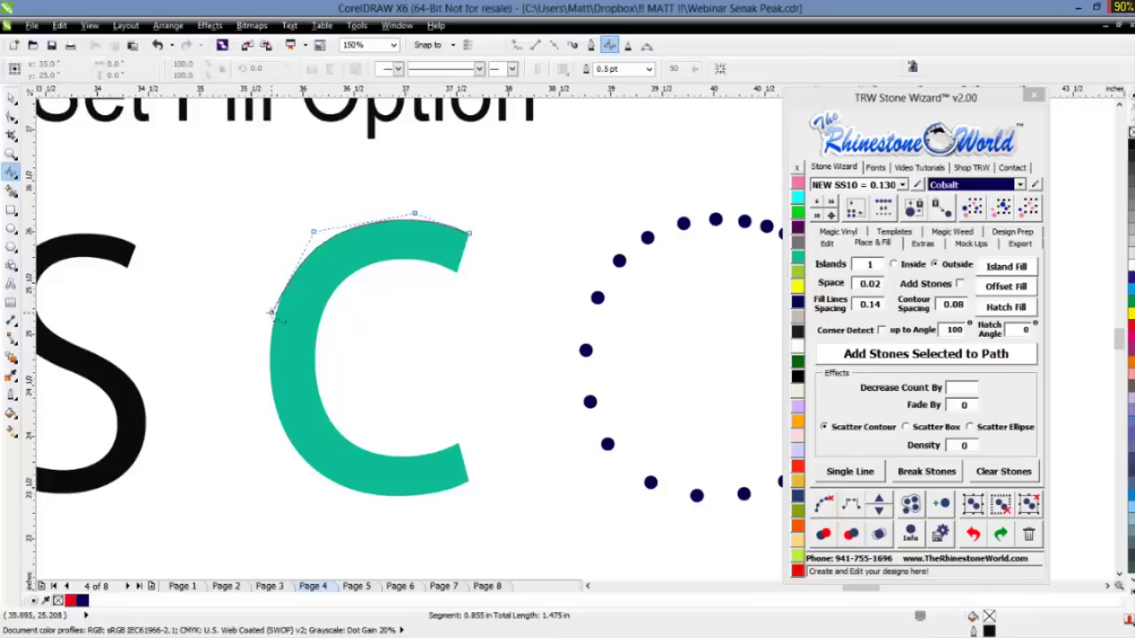
{"action": "left_click", "coordinate": [266, 375]}
{"action": "left_click", "coordinate": [281, 437]}
{"action": "left_click", "coordinate": [333, 488]}
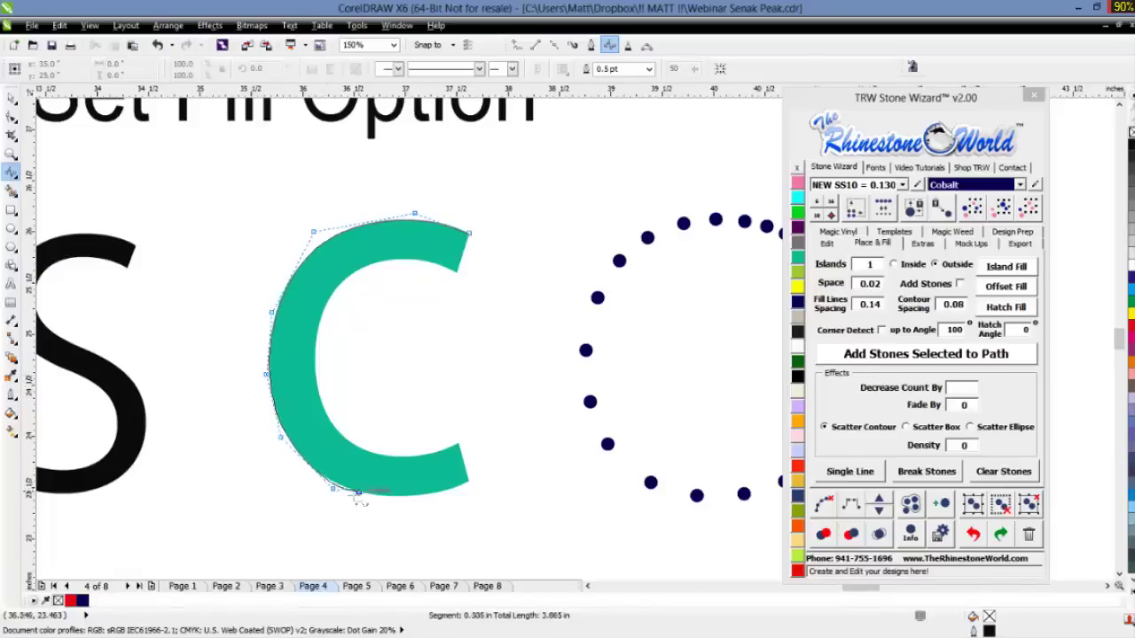
{"action": "left_click", "coordinate": [406, 501]}
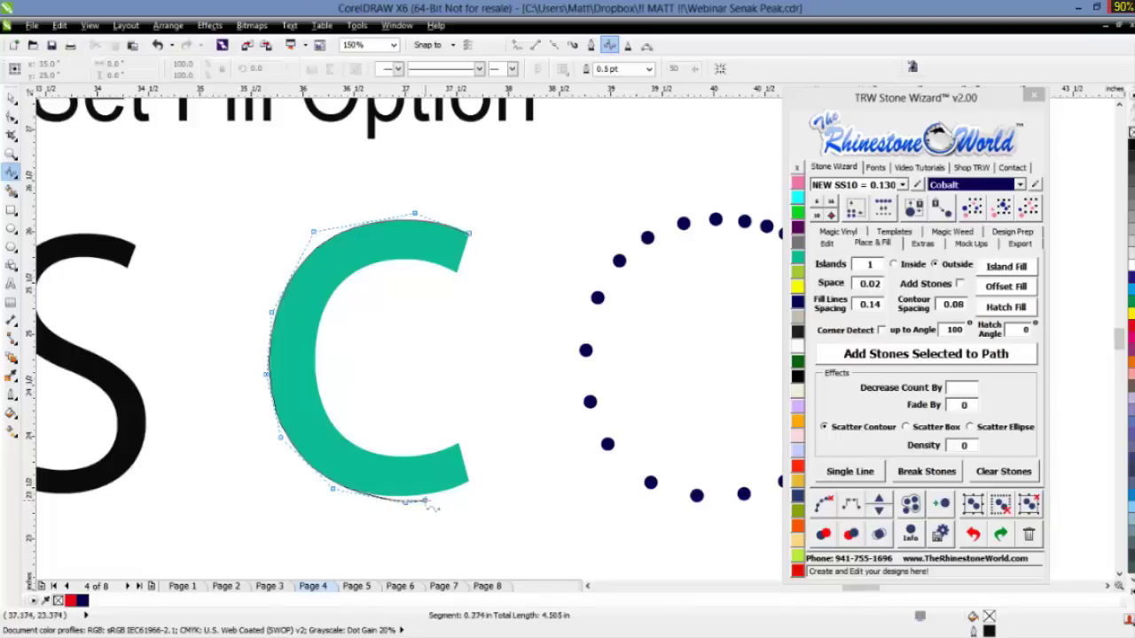
{"action": "left_click", "coordinate": [470, 483]}
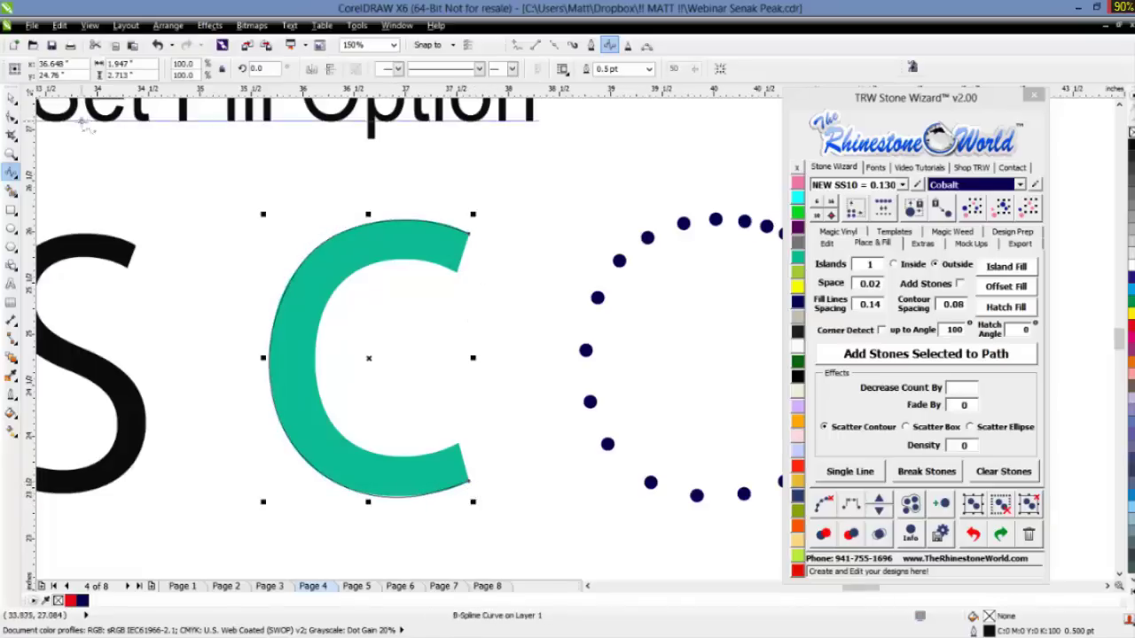
{"action": "left_click", "coordinate": [11, 97]}
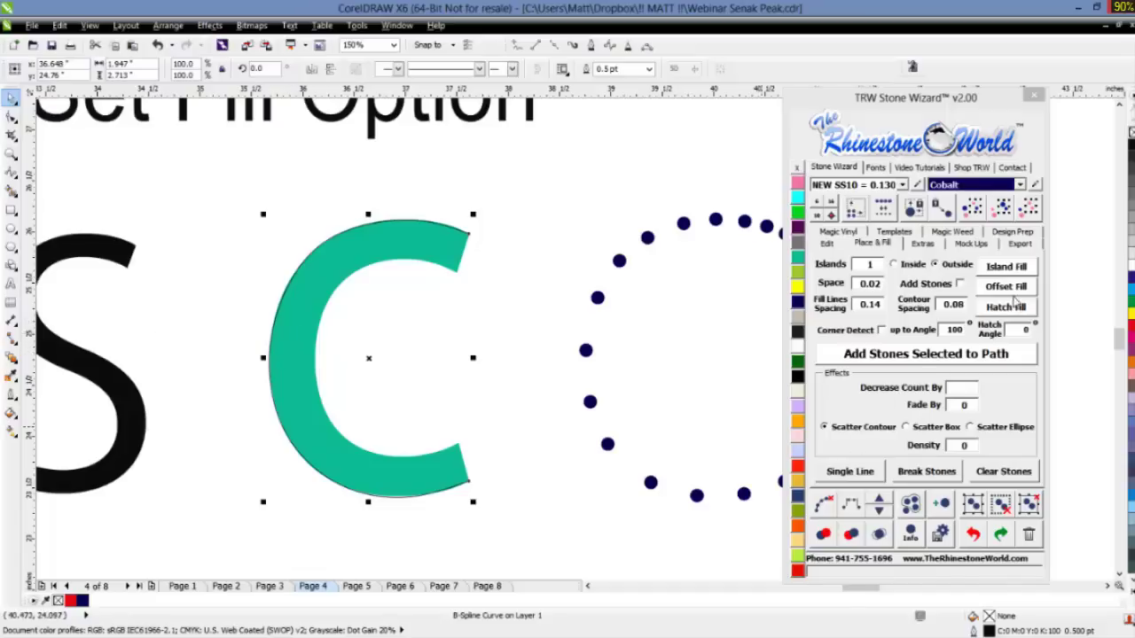
- Offset-fill the curve inside with 3 islands and 0.00 contour spacing, and add Cobalt stones to all the resulting lines
{"action": "left_click", "coordinate": [869, 264]}
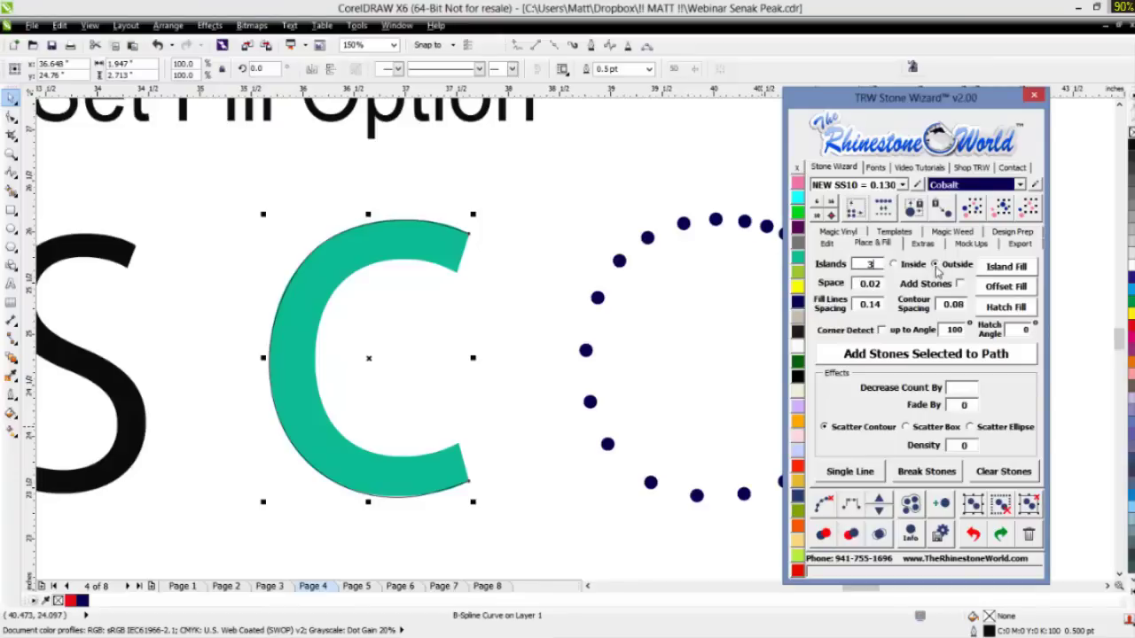
{"action": "key", "text": "Tab"}
{"action": "key", "text": "Tab"}
{"action": "left_click", "coordinate": [894, 264]}
{"action": "left_click", "coordinate": [1000, 292]}
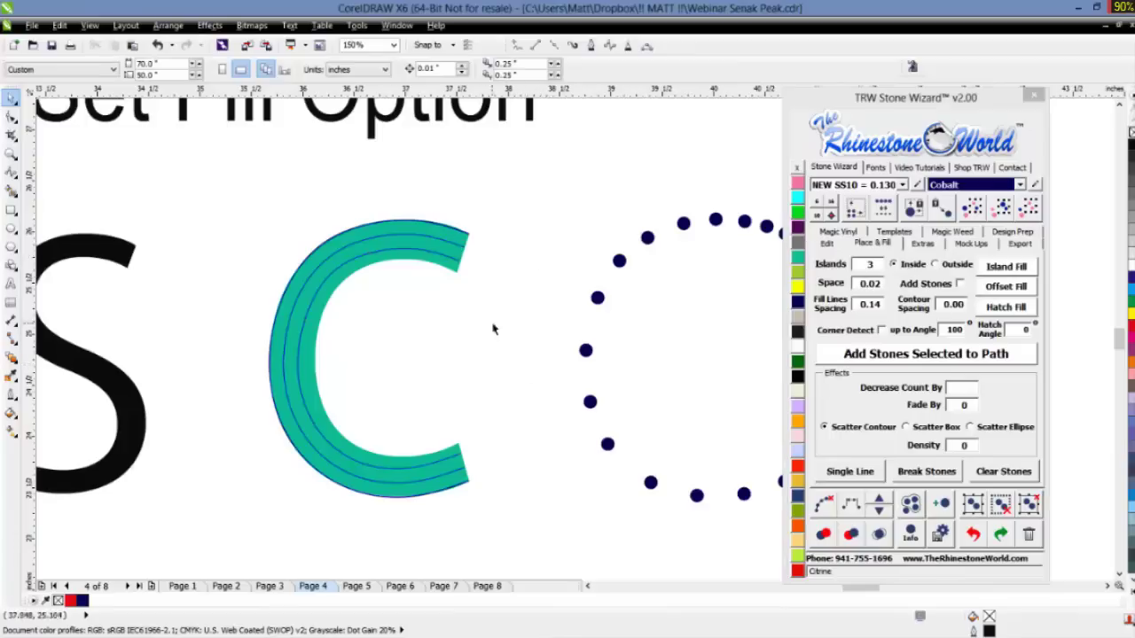
{"action": "left_click_drag", "start_coordinate": [486, 198], "coordinate": [232, 560]}
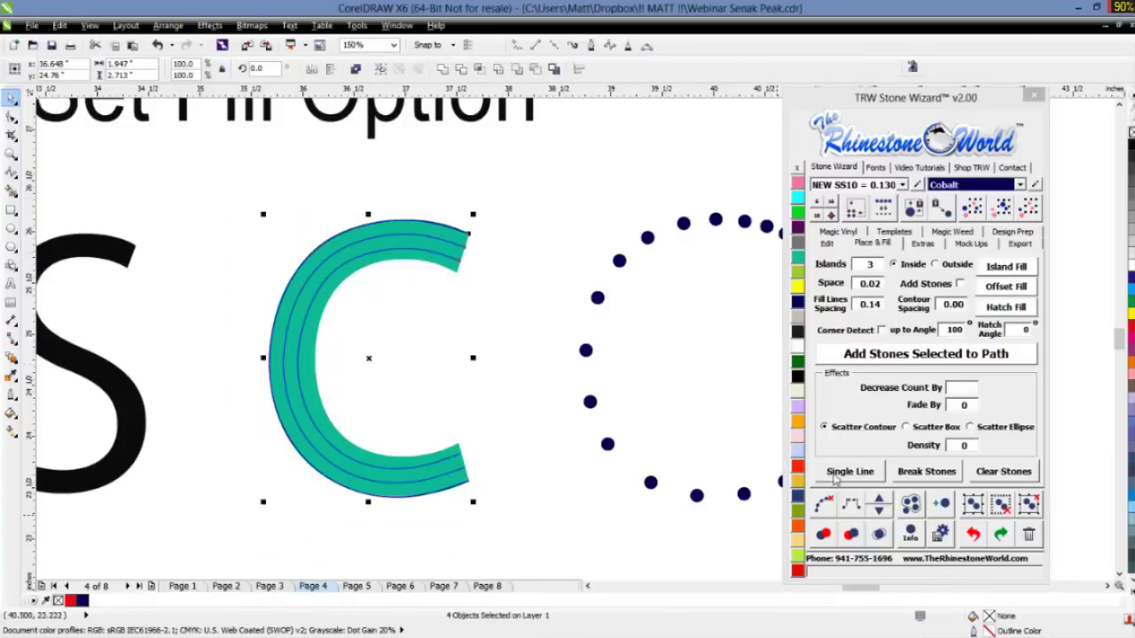
{"action": "left_click", "coordinate": [872, 357]}
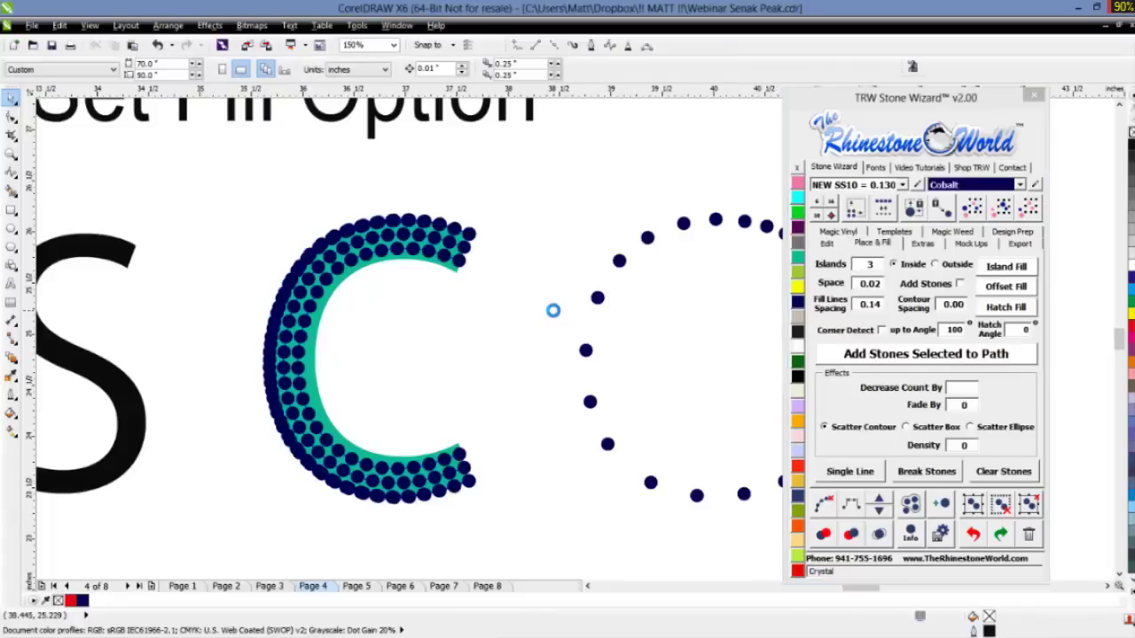
- Undo the added stones and the inner offset lines
{"action": "key", "text": "ctrl+z"}
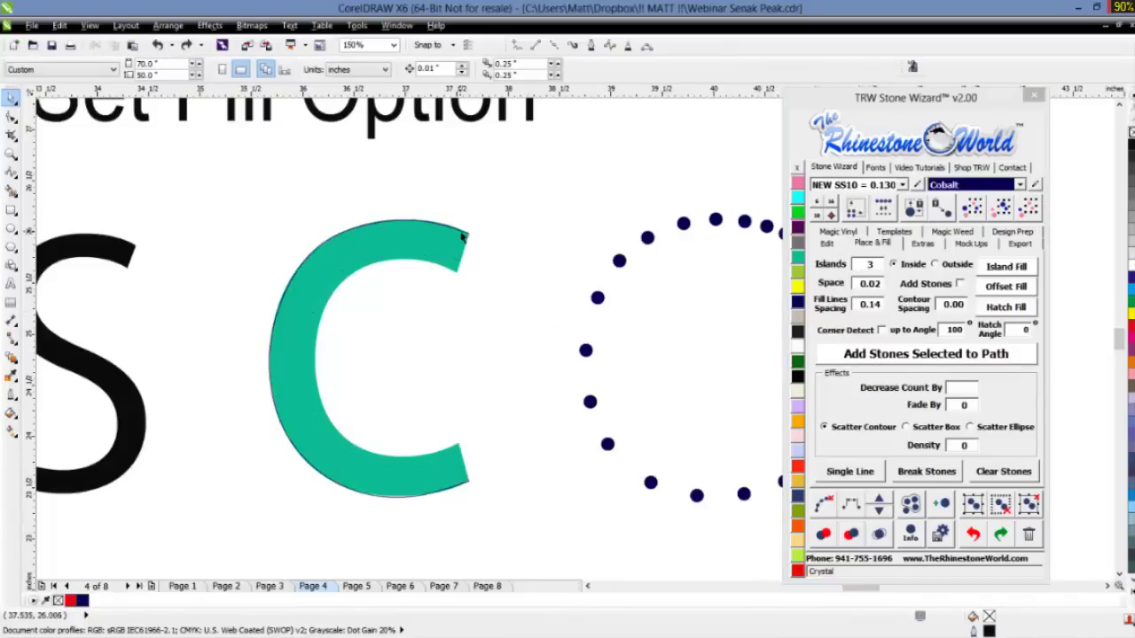
{"action": "left_click", "coordinate": [465, 241]}
{"action": "scroll", "coordinate": [524, 274], "scroll_direction": "down", "scroll_amount": 2}
{"action": "right_click", "coordinate": [462, 257]}
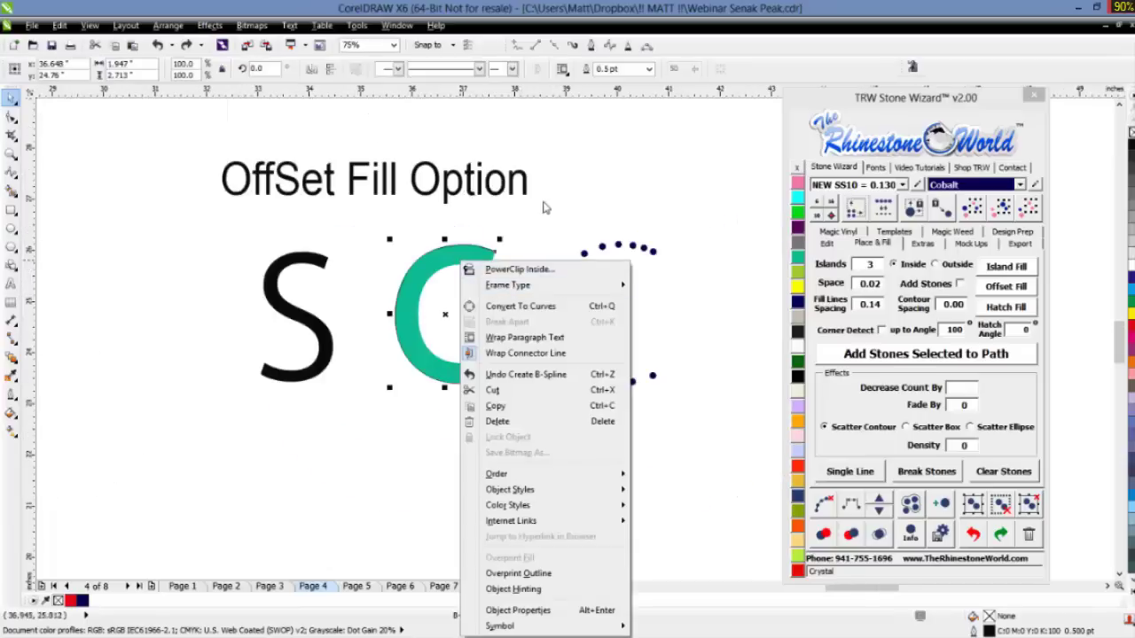
{"action": "left_click", "coordinate": [523, 436]}
{"action": "right_click", "coordinate": [490, 260]}
{"action": "left_click", "coordinate": [491, 266]}
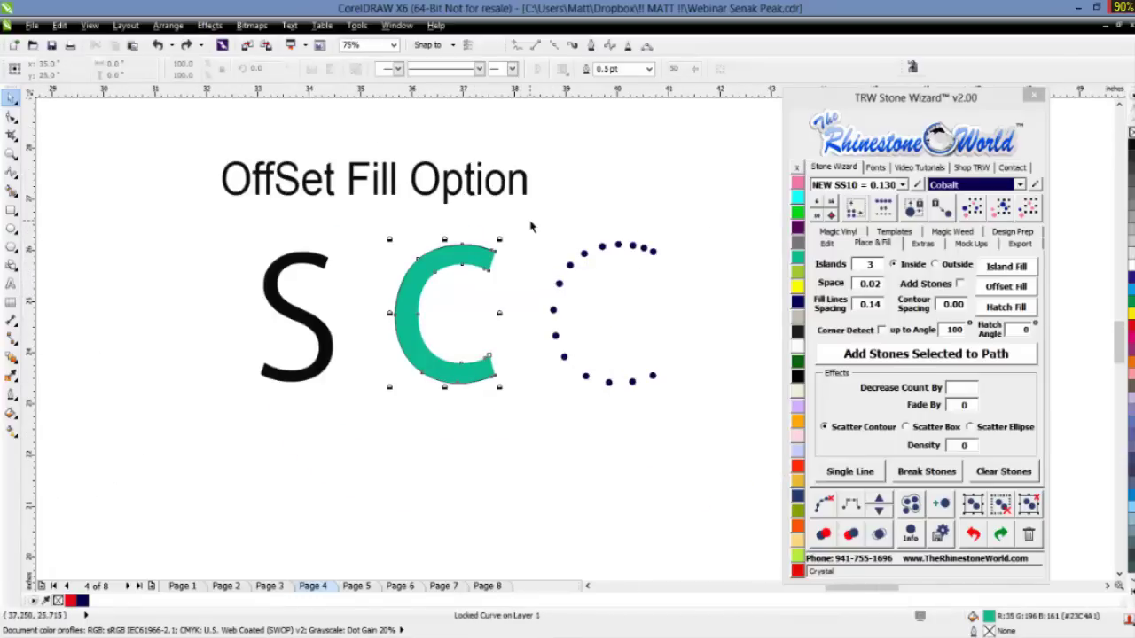
{"action": "right_click", "coordinate": [484, 266]}
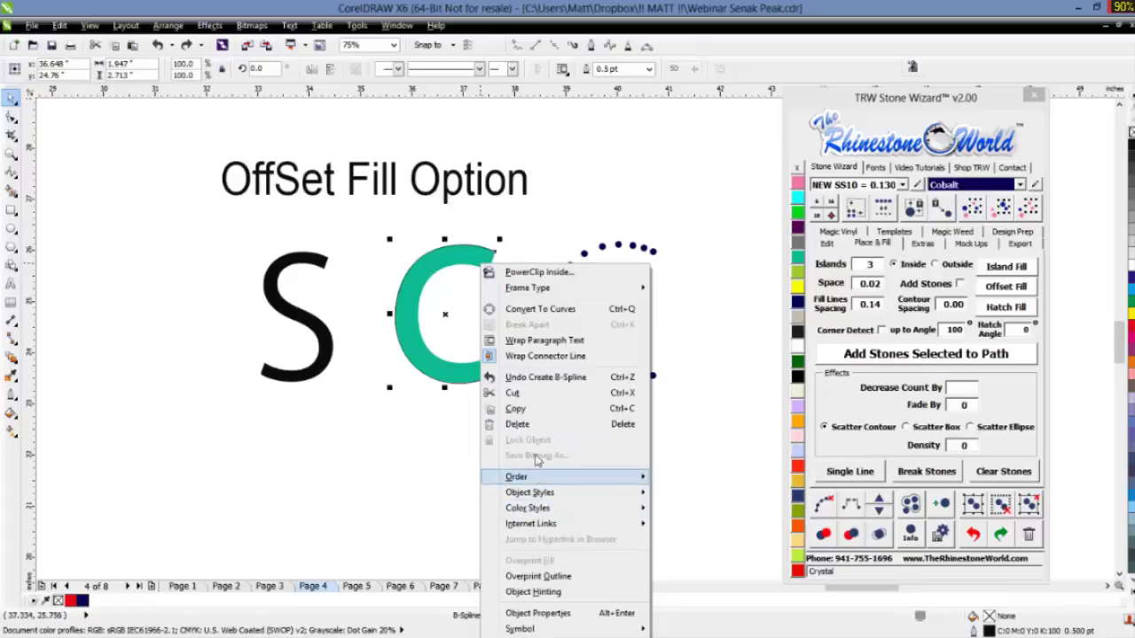
{"action": "mouse_move", "coordinate": [537, 476]}
{"action": "left_click", "coordinate": [427, 470]}
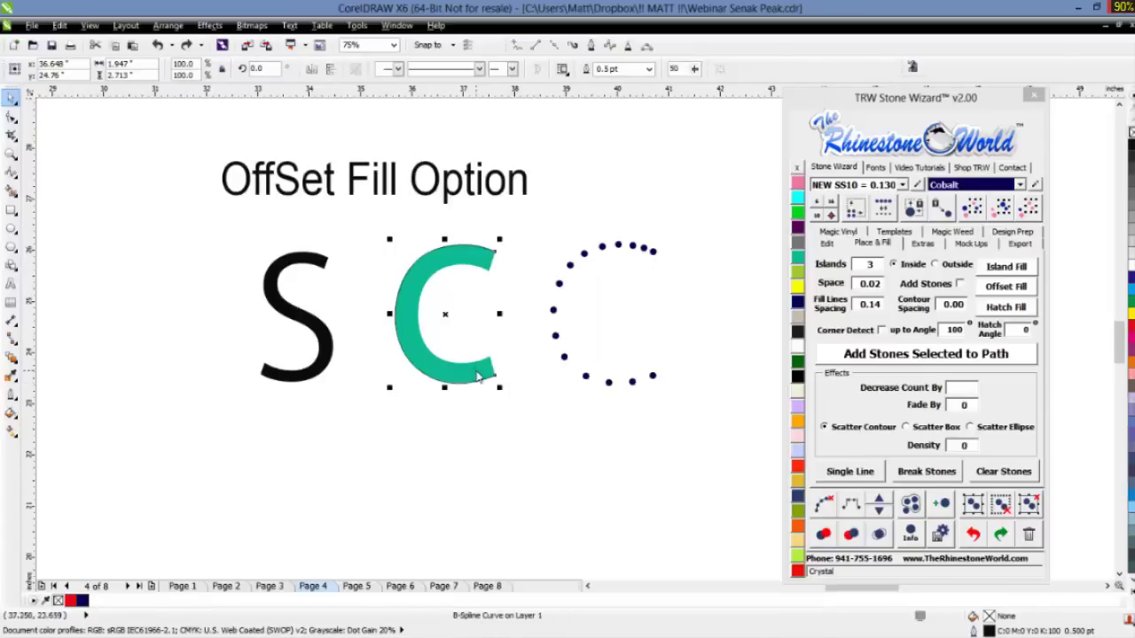
{"action": "right_click", "coordinate": [475, 384]}
- Move the B-Spline curve off the C to the empty area below it
{"action": "left_click", "coordinate": [401, 278]}
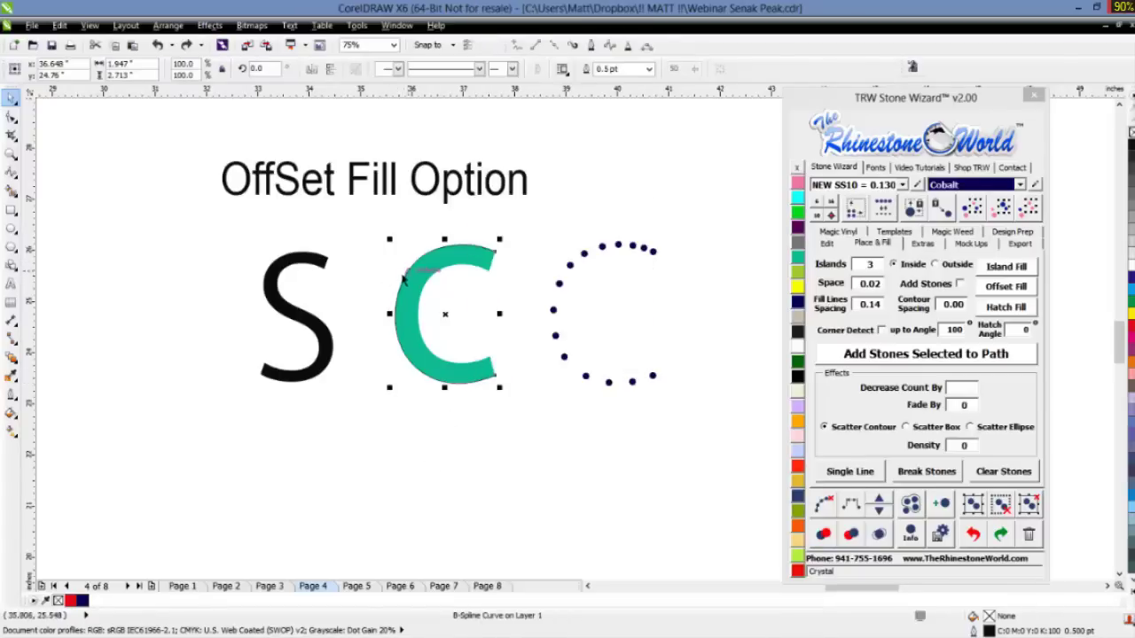
{"action": "left_click_drag", "start_coordinate": [401, 278], "coordinate": [435, 446]}
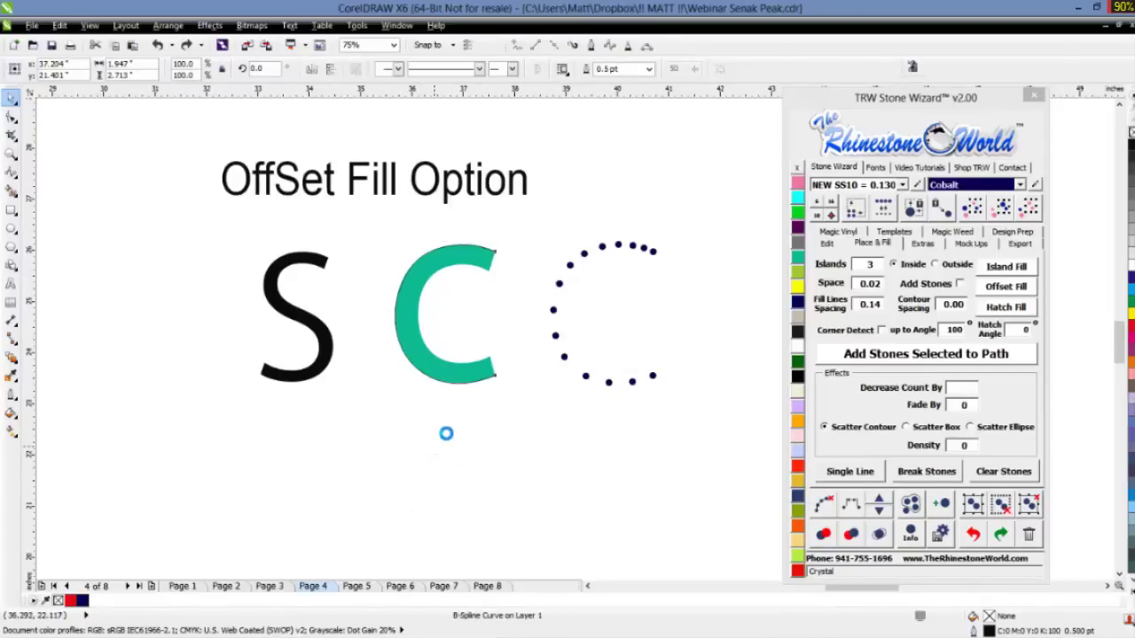
- Delete the duplicated row of stones beside the C and select the B-Spline curve
{"action": "scroll", "coordinate": [559, 409], "scroll_direction": "down", "scroll_amount": 2}
{"action": "left_click_drag", "start_coordinate": [621, 303], "coordinate": [527, 440]}
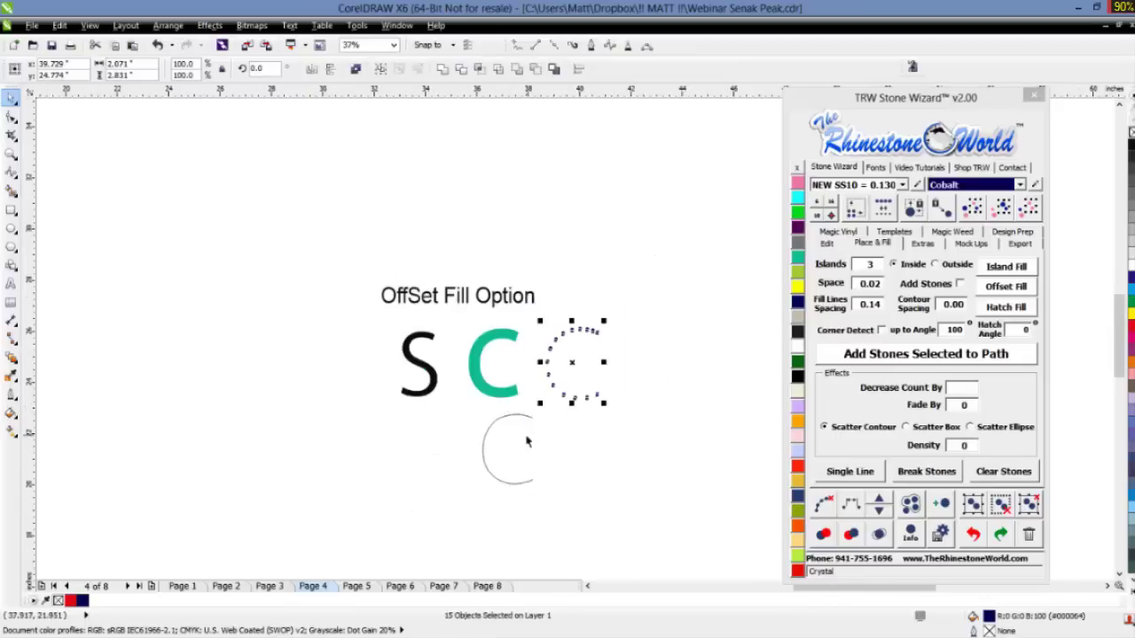
{"action": "key", "text": "Delete"}
{"action": "left_click", "coordinate": [533, 480]}
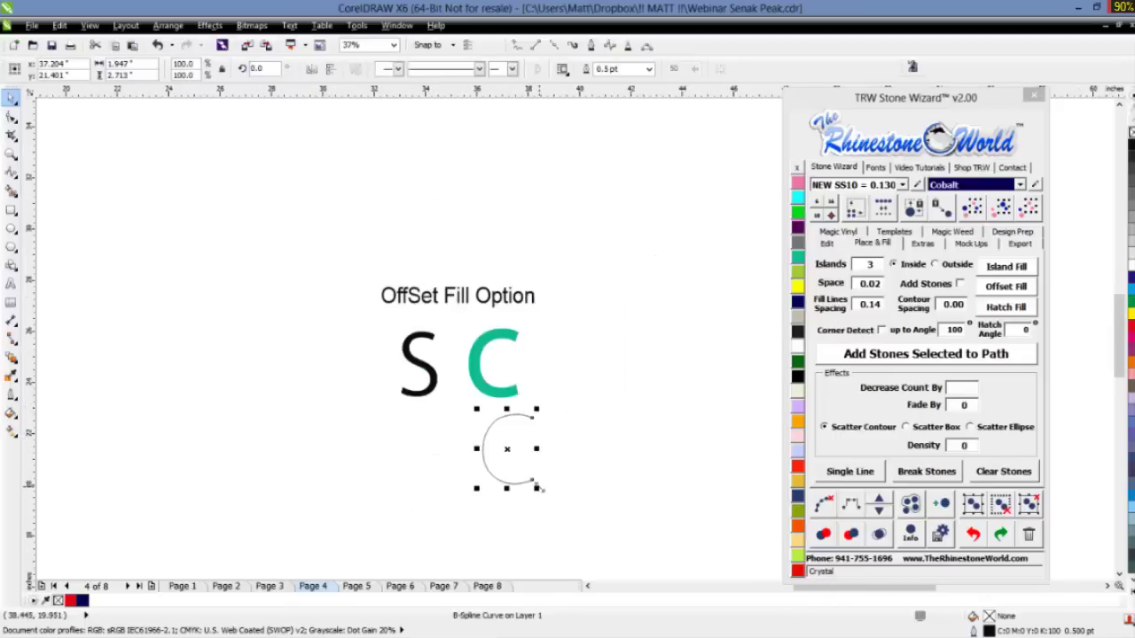
- Undo the deletion of the duplicated stone row and the move of the B-Spline curve off the C
{"action": "left_click", "coordinate": [539, 497]}
{"action": "left_click", "coordinate": [531, 479]}
{"action": "key", "text": "ctrl+z"}
{"action": "key", "text": "ctrl+z"}
{"action": "left_click", "coordinate": [562, 451]}
{"action": "scroll", "coordinate": [569, 336], "scroll_direction": "up", "scroll_amount": 1}
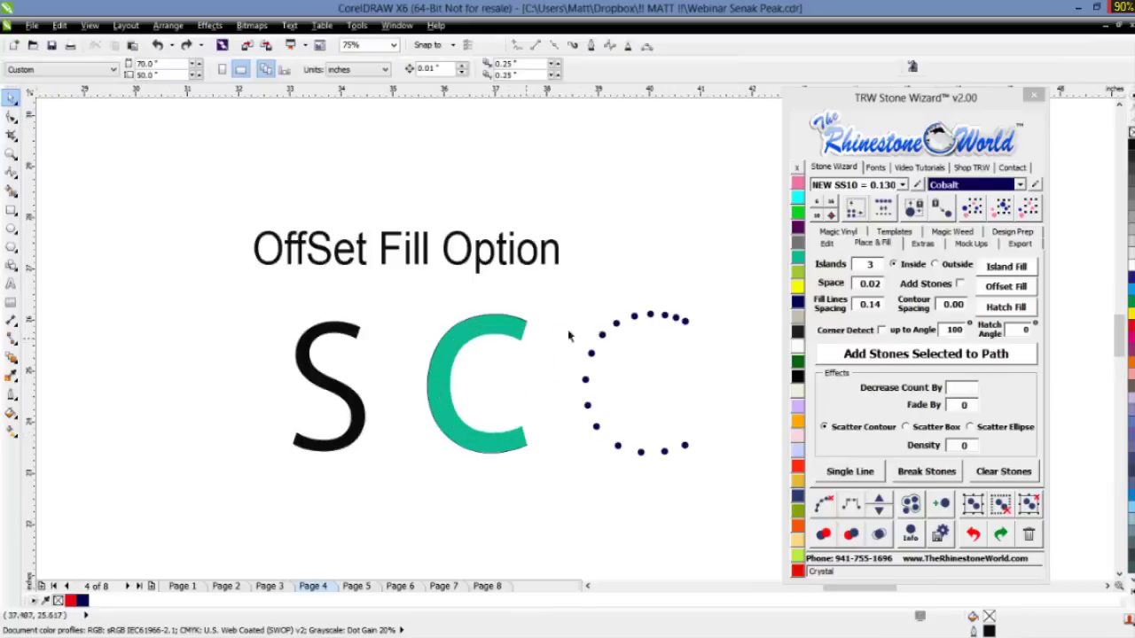
- Set the islands to 2 and offset-fill the B-Spline curve on the C inside, without adding stones
{"action": "double_click", "coordinate": [869, 264]}
{"action": "type", "text": "2"}
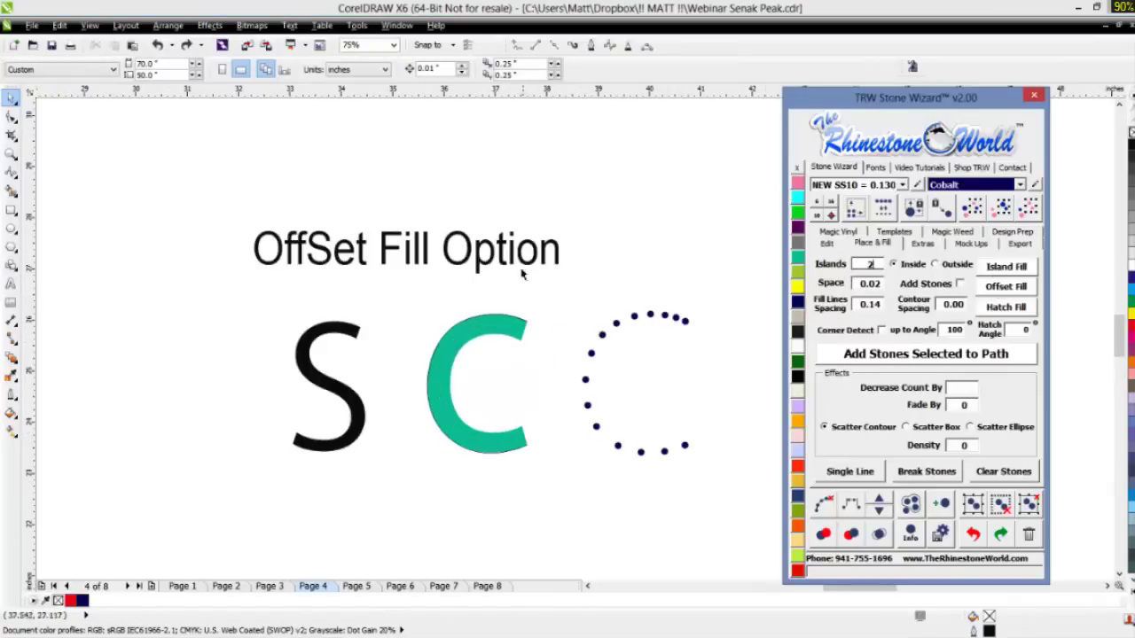
{"action": "left_click", "coordinate": [514, 326]}
{"action": "left_click", "coordinate": [992, 288]}
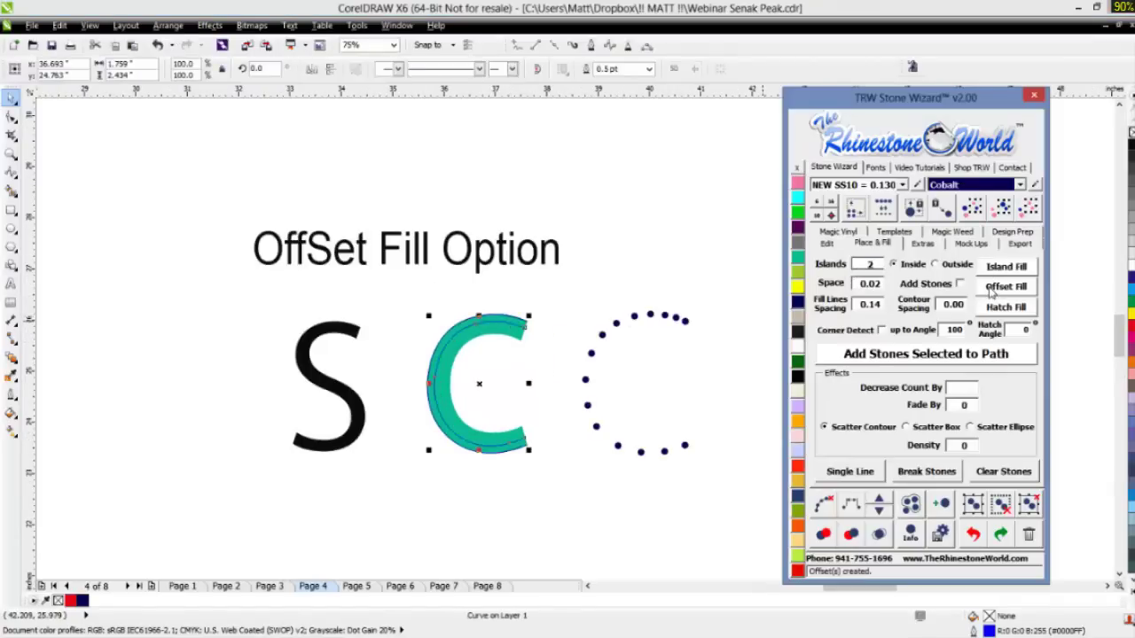
{"action": "scroll", "coordinate": [517, 331], "scroll_direction": "up", "scroll_amount": 1}
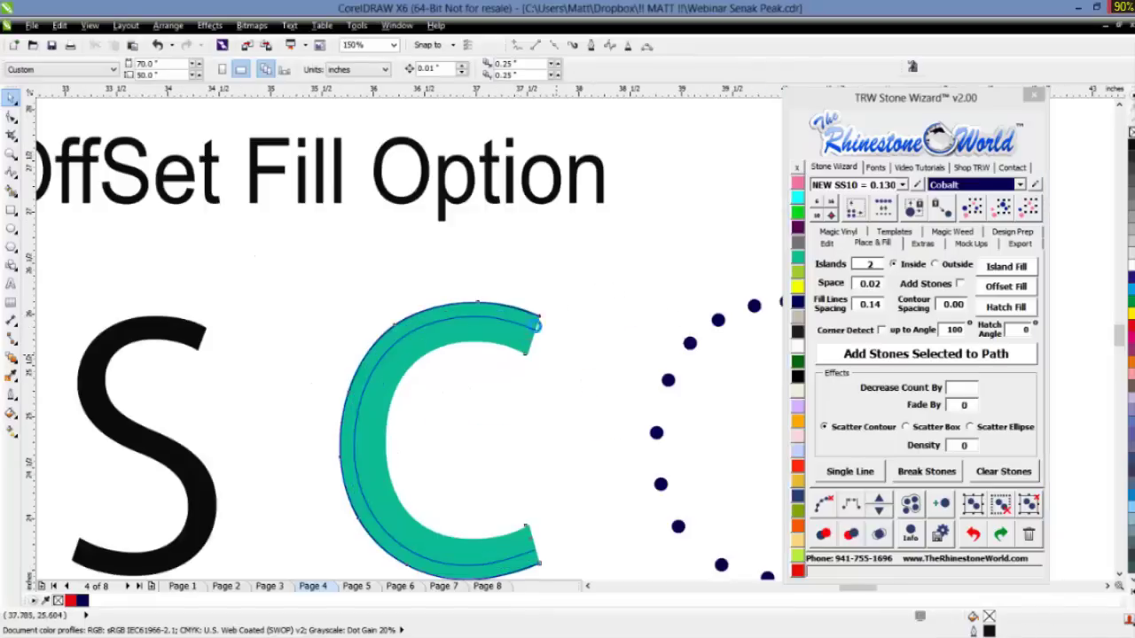
- Undo the inner offset line and delete the remaining curve and stones lying over the C
{"action": "key", "text": "ctrl+z"}
{"action": "scroll", "coordinate": [581, 353], "scroll_direction": "down", "scroll_amount": 1}
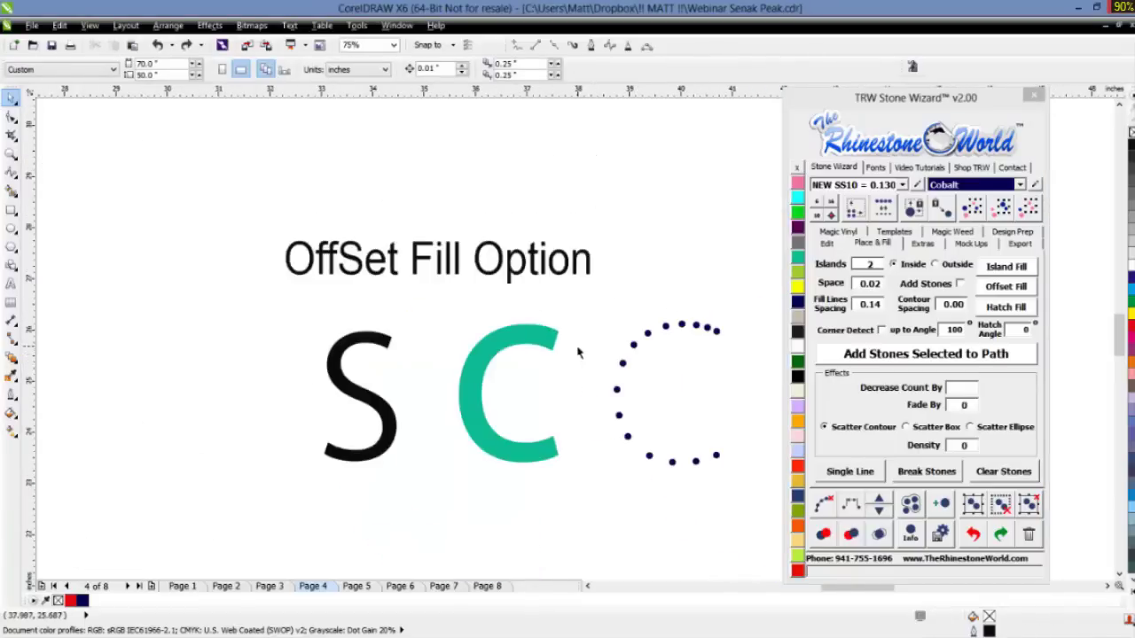
{"action": "left_click_drag", "start_coordinate": [752, 291], "coordinate": [591, 504]}
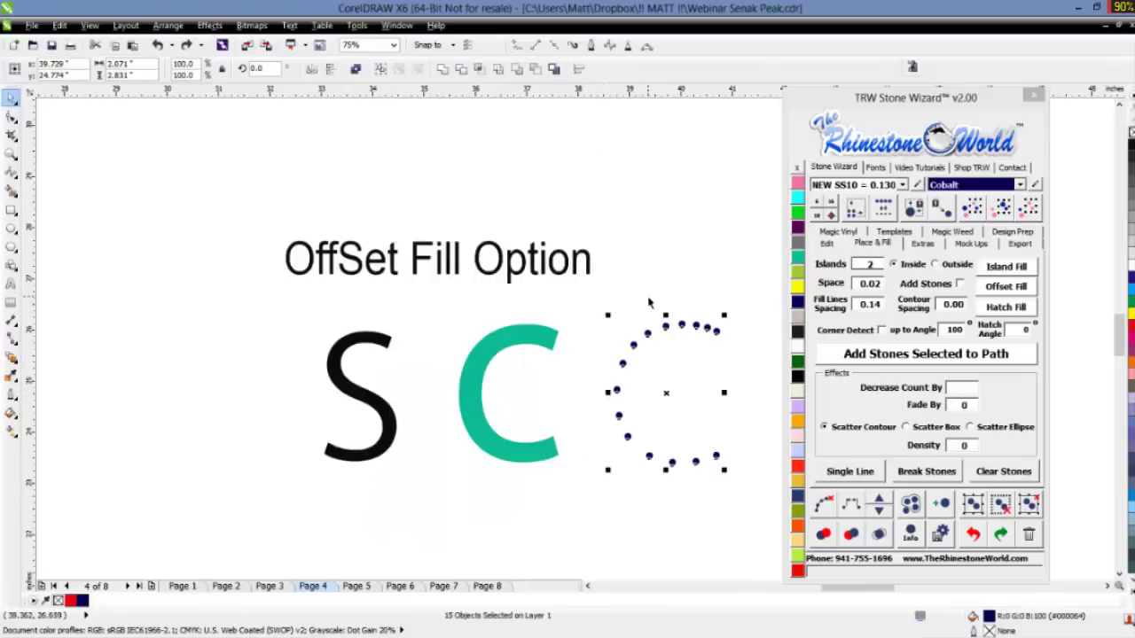
{"action": "left_click", "coordinate": [599, 325]}
{"action": "left_click_drag", "start_coordinate": [590, 304], "coordinate": [425, 502]}
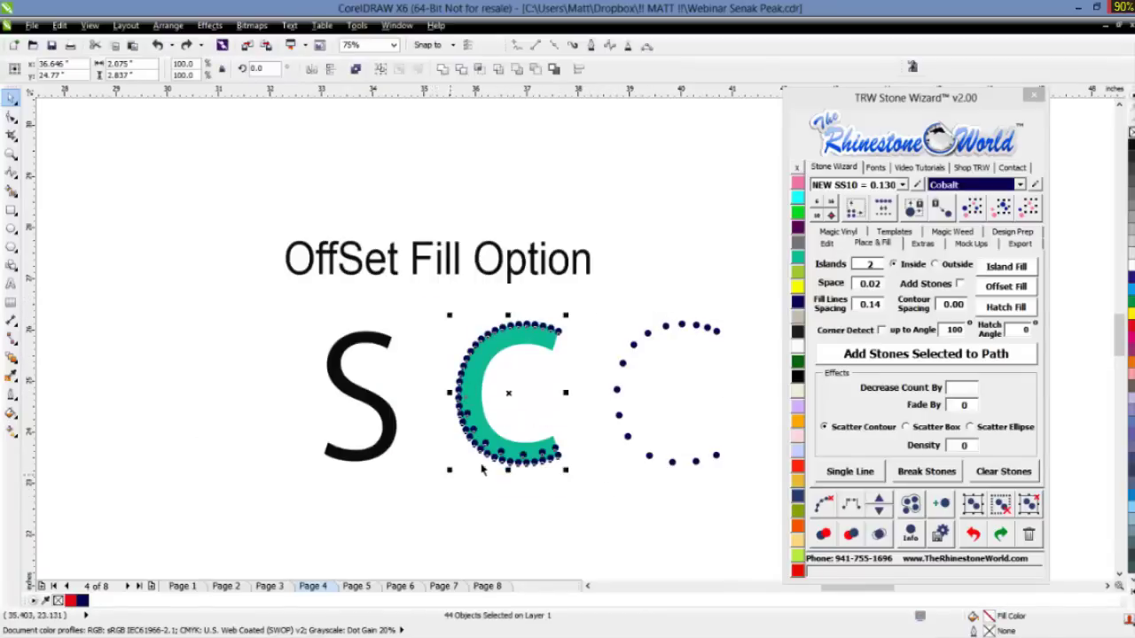
{"action": "key", "text": "Delete"}
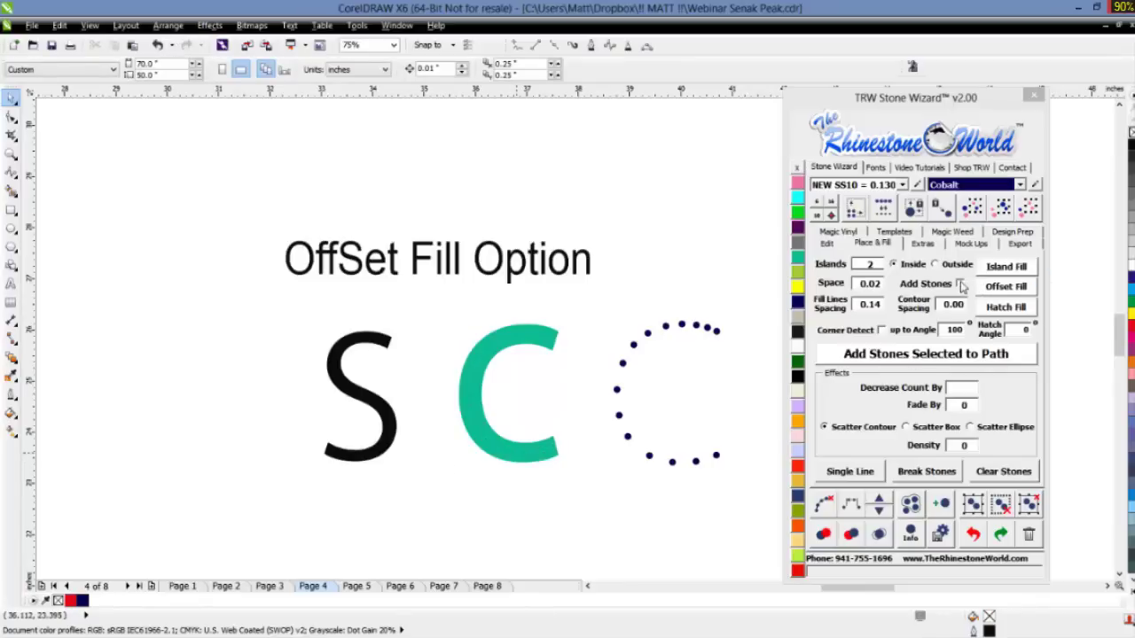
- Trace the outer edge of the C with a B-Spline curve from its upper tip to its lower tip
{"action": "scroll", "coordinate": [502, 369], "scroll_direction": "up", "scroll_amount": 1}
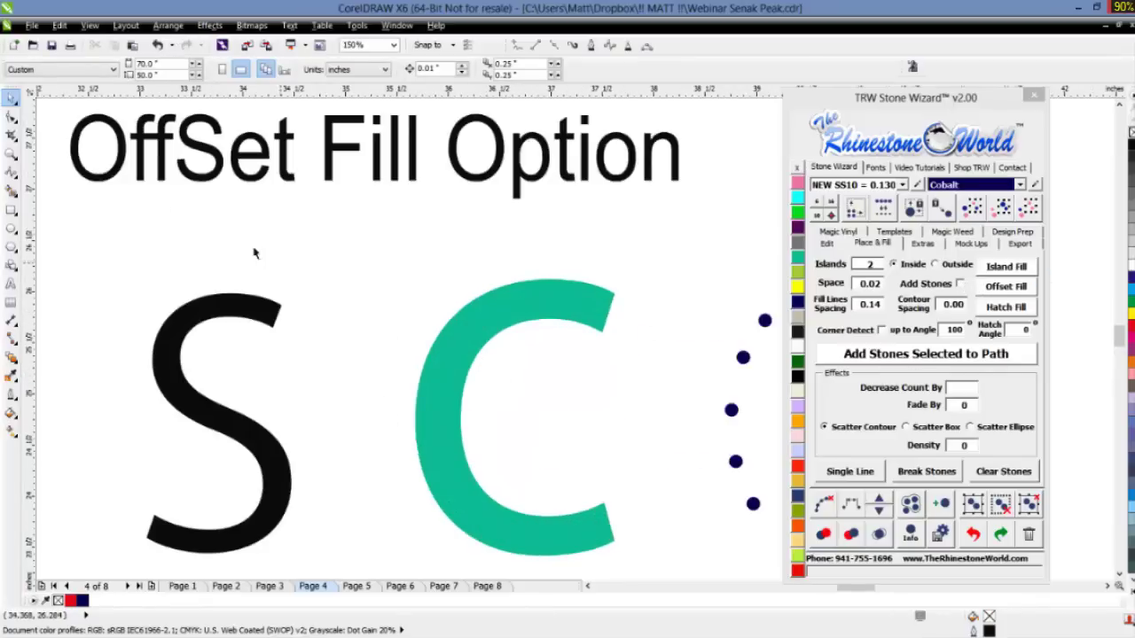
{"action": "left_click", "coordinate": [14, 174]}
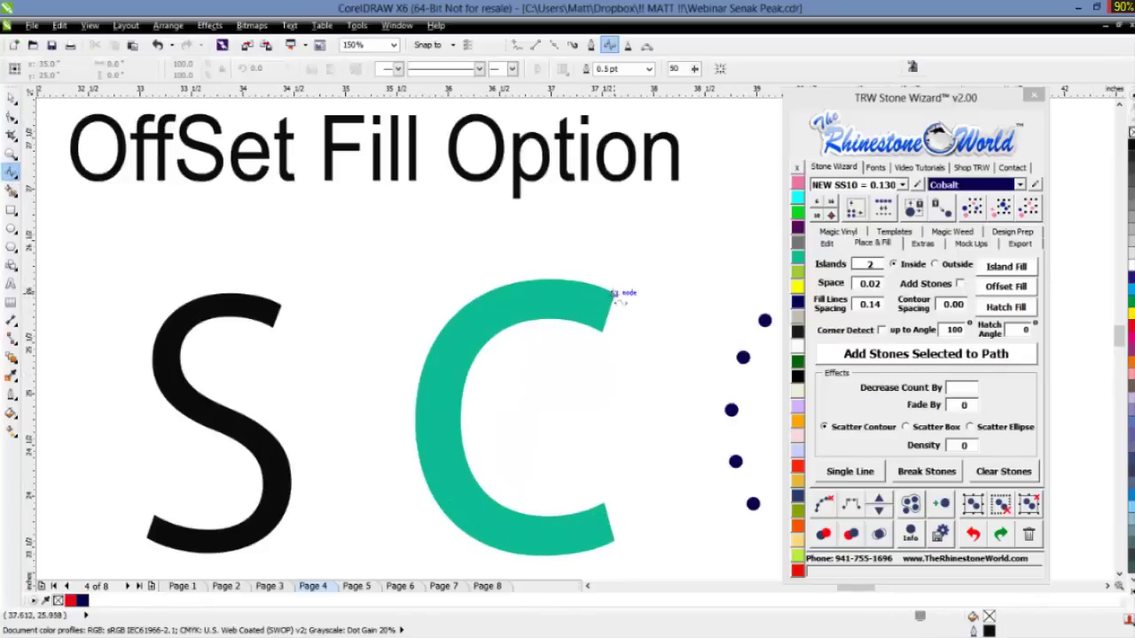
{"action": "left_click", "coordinate": [616, 292]}
{"action": "left_click", "coordinate": [561, 277]}
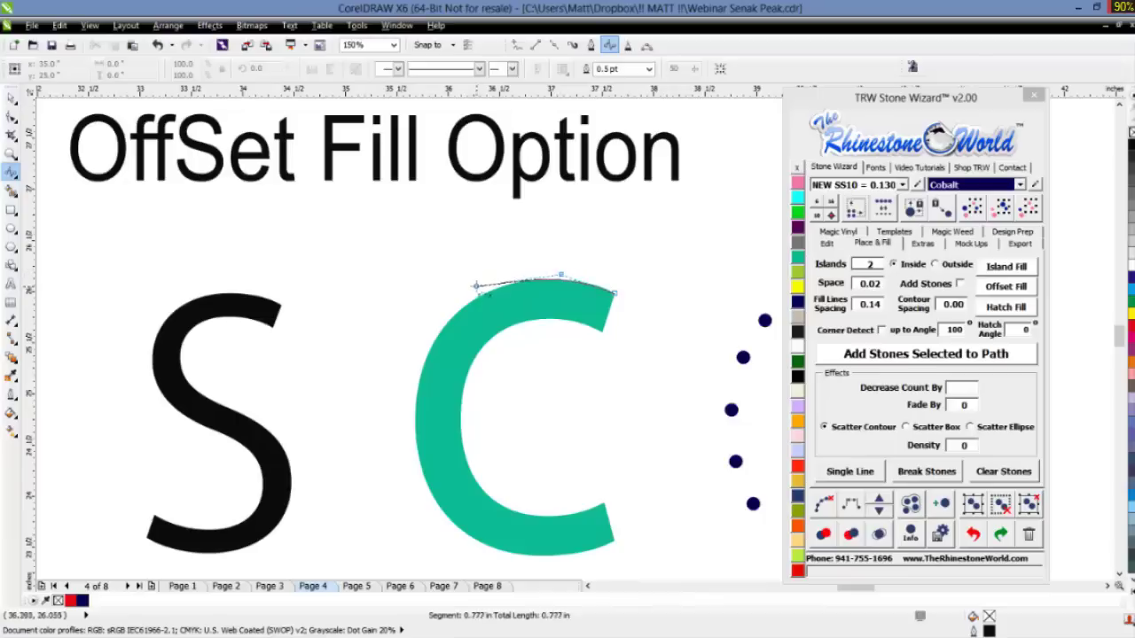
{"action": "left_click", "coordinate": [474, 288]}
{"action": "left_click", "coordinate": [421, 350]}
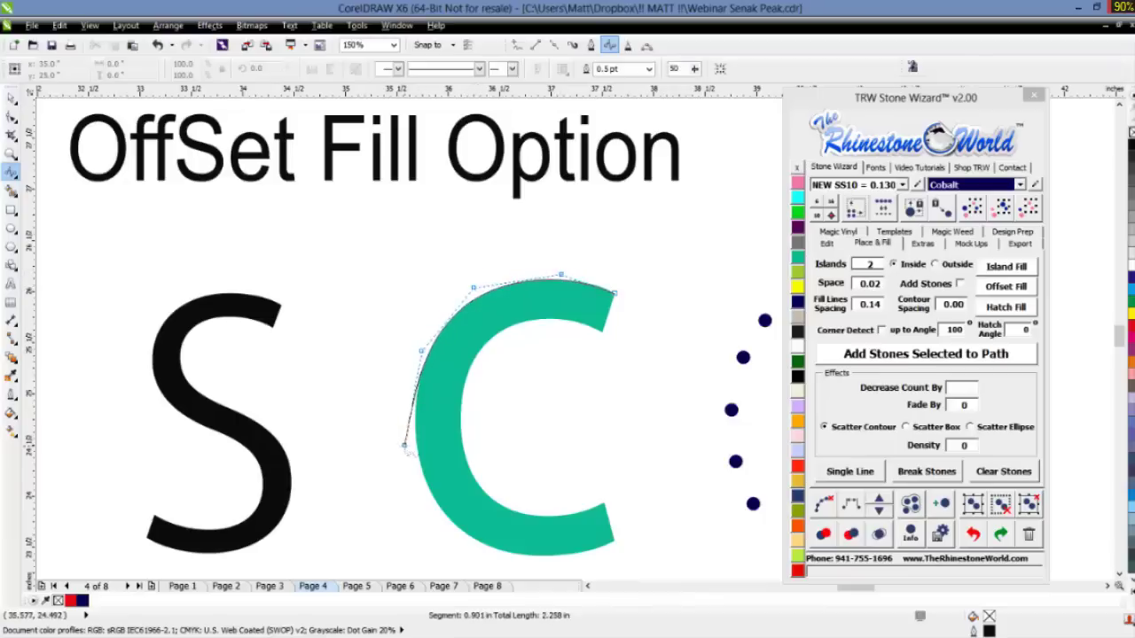
{"action": "left_click", "coordinate": [405, 446]}
{"action": "left_click", "coordinate": [458, 535]}
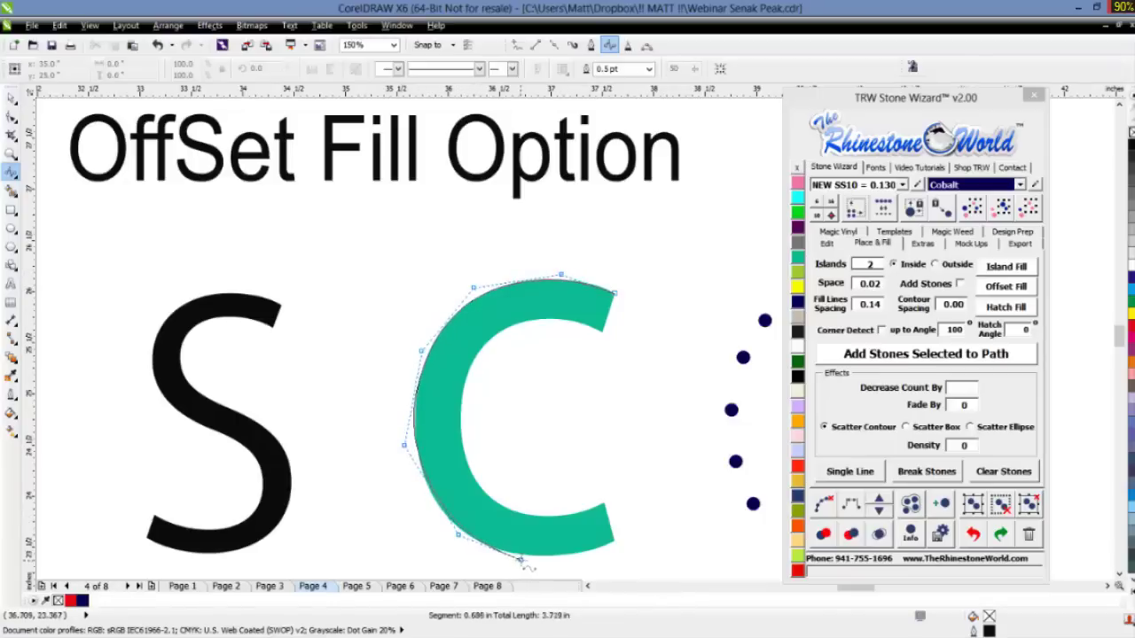
{"action": "left_click", "coordinate": [512, 550]}
{"action": "left_click", "coordinate": [584, 552]}
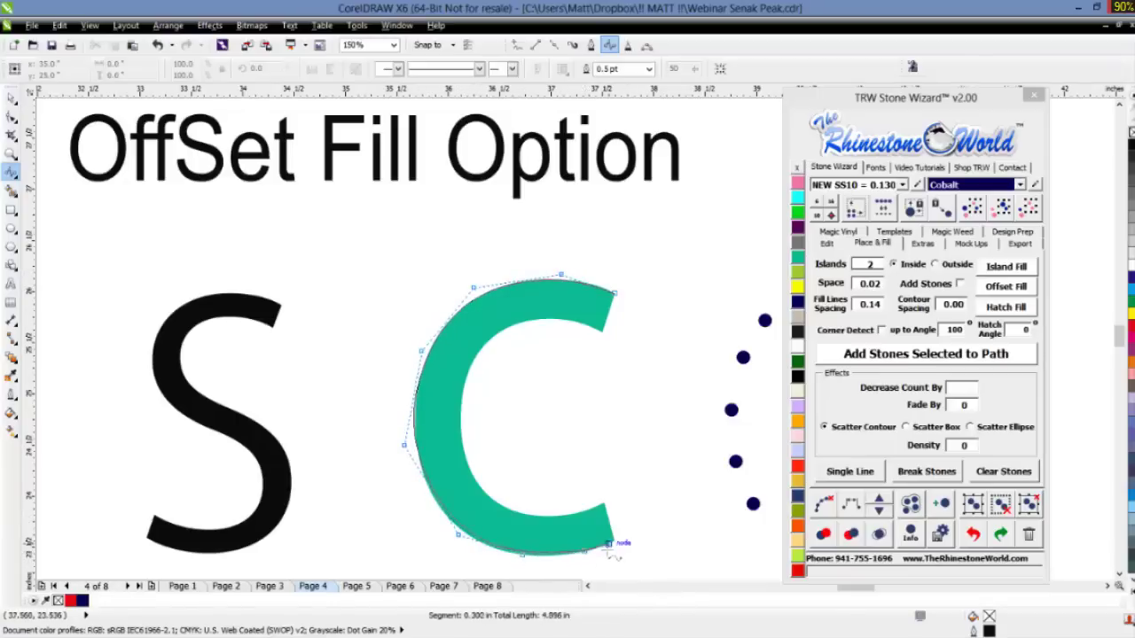
{"action": "double_click", "coordinate": [619, 547]}
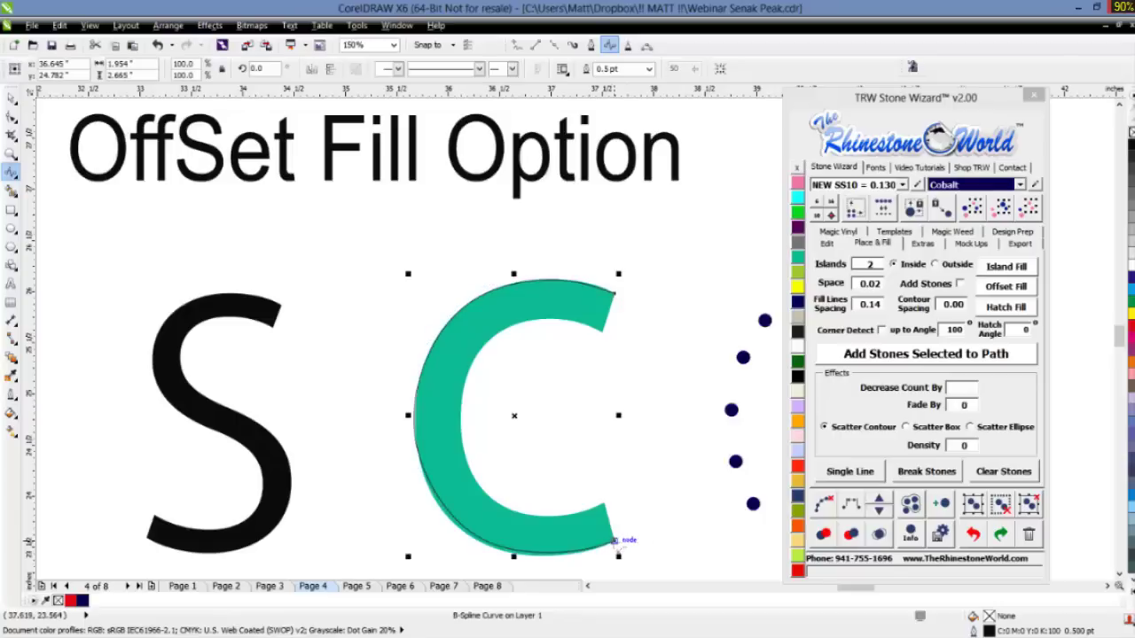
{"action": "left_click", "coordinate": [12, 100]}
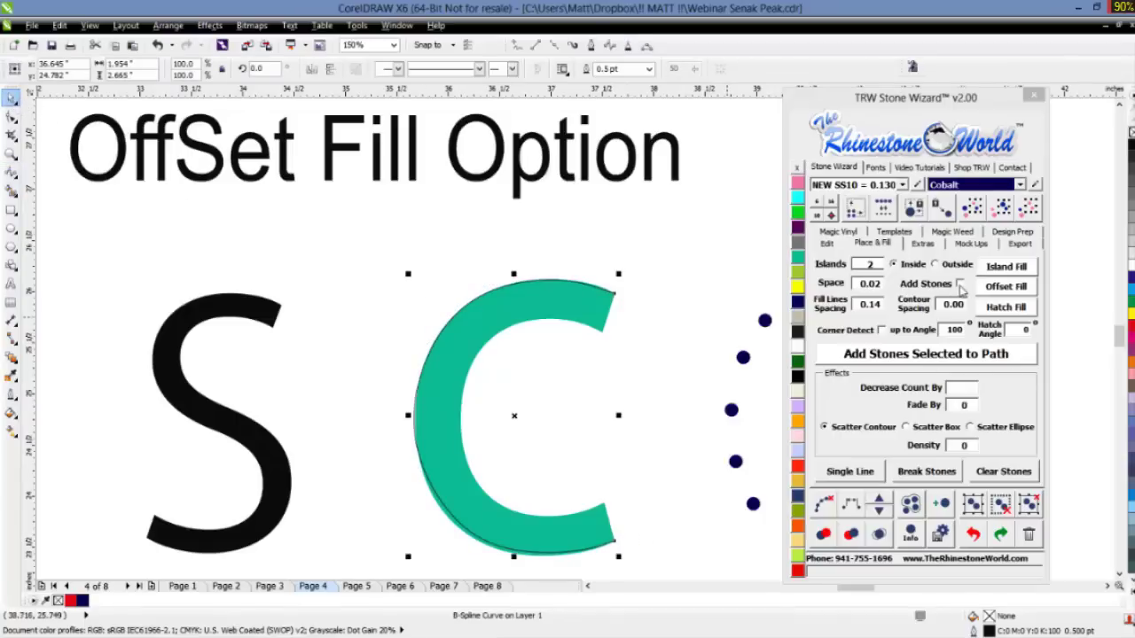
- Enable adding stones and offset-fill the C's curve inside with 2 islands of Cobalt stones
{"action": "left_click", "coordinate": [960, 283]}
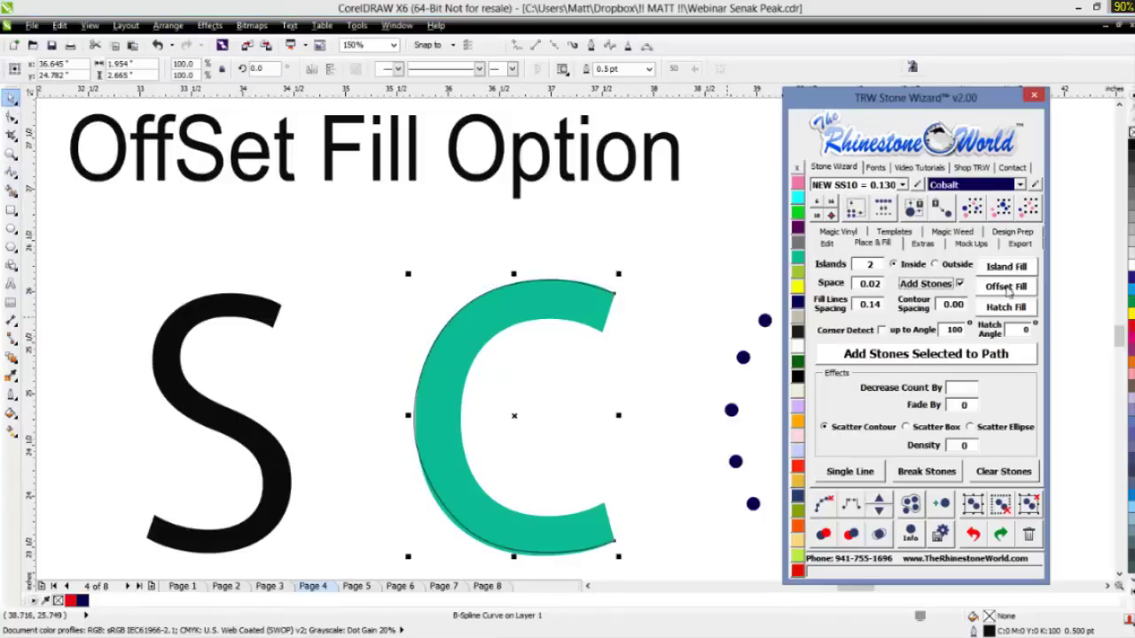
{"action": "left_click", "coordinate": [1007, 287]}
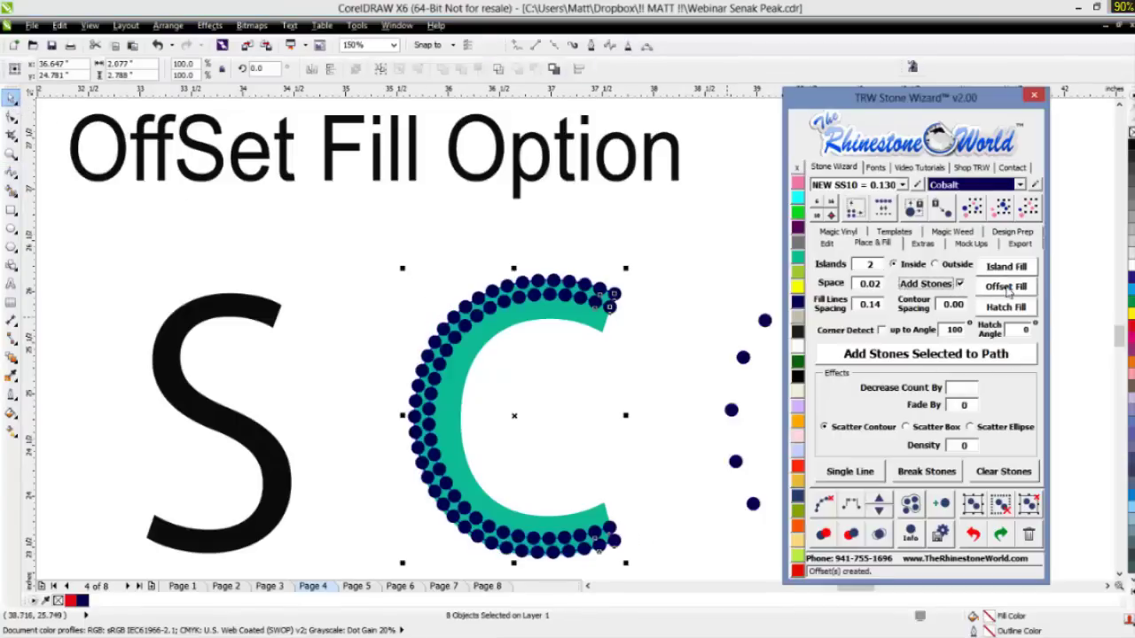
{"action": "left_click", "coordinate": [659, 342]}
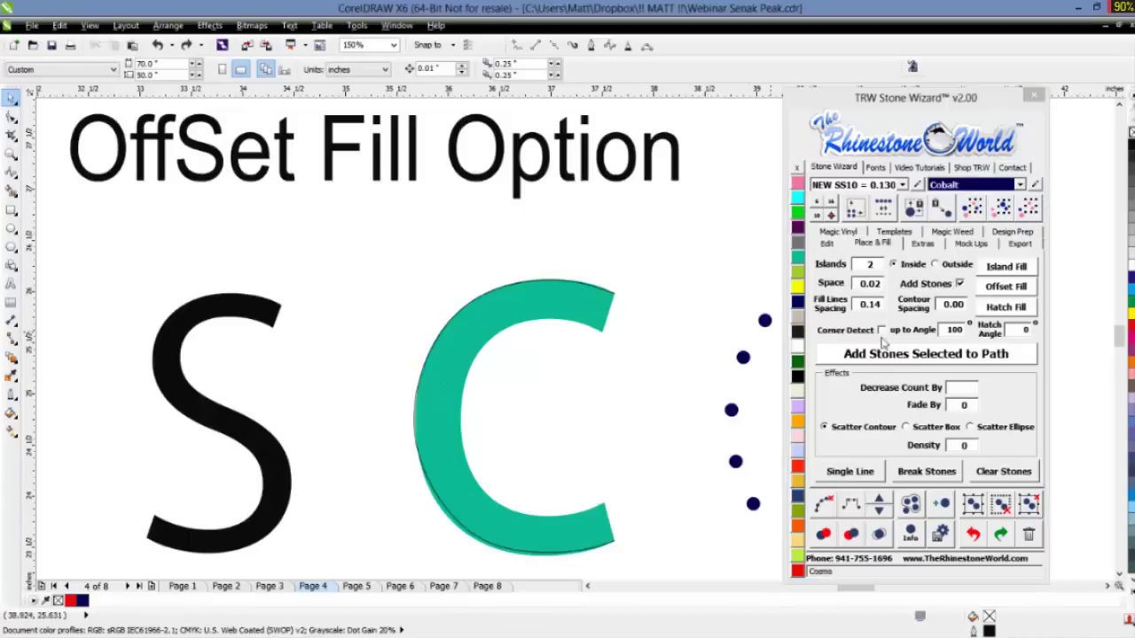
- Set the islands to 3 and offset-fill the C's B-Spline curve inside with Cobalt stones
{"action": "left_click", "coordinate": [871, 264]}
{"action": "type", "text": "3"}
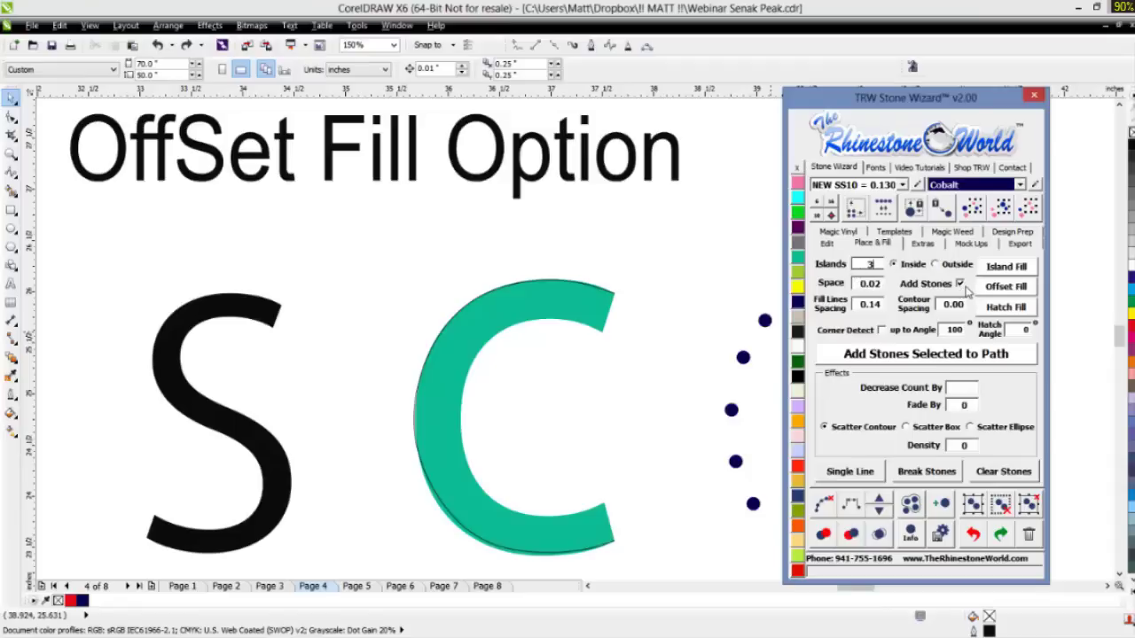
{"action": "left_click", "coordinate": [612, 295]}
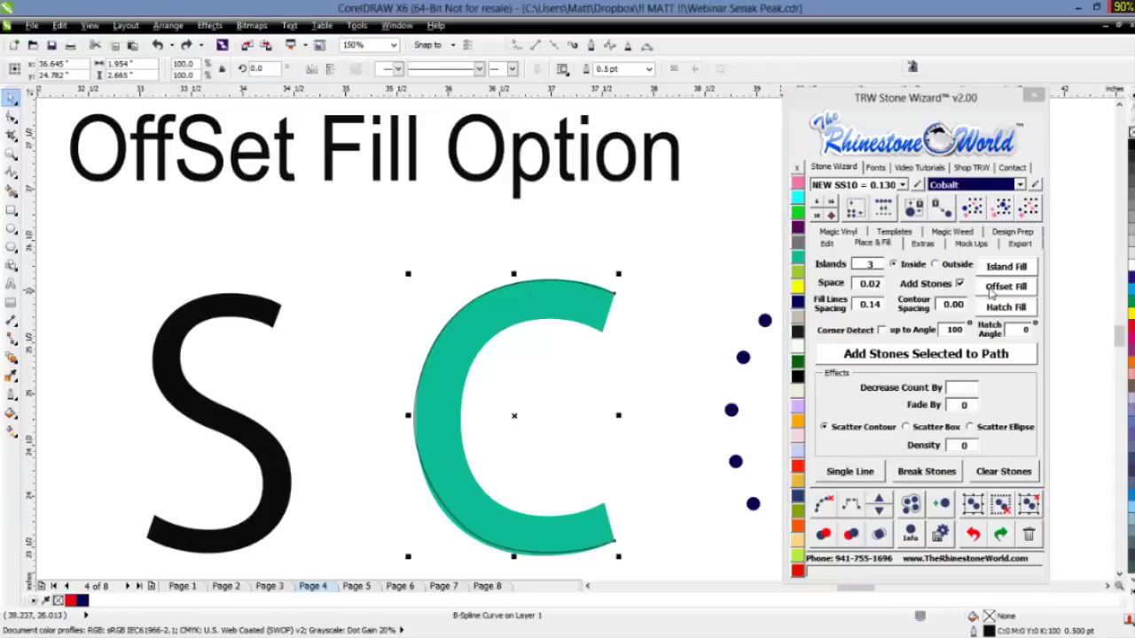
{"action": "left_click", "coordinate": [993, 289]}
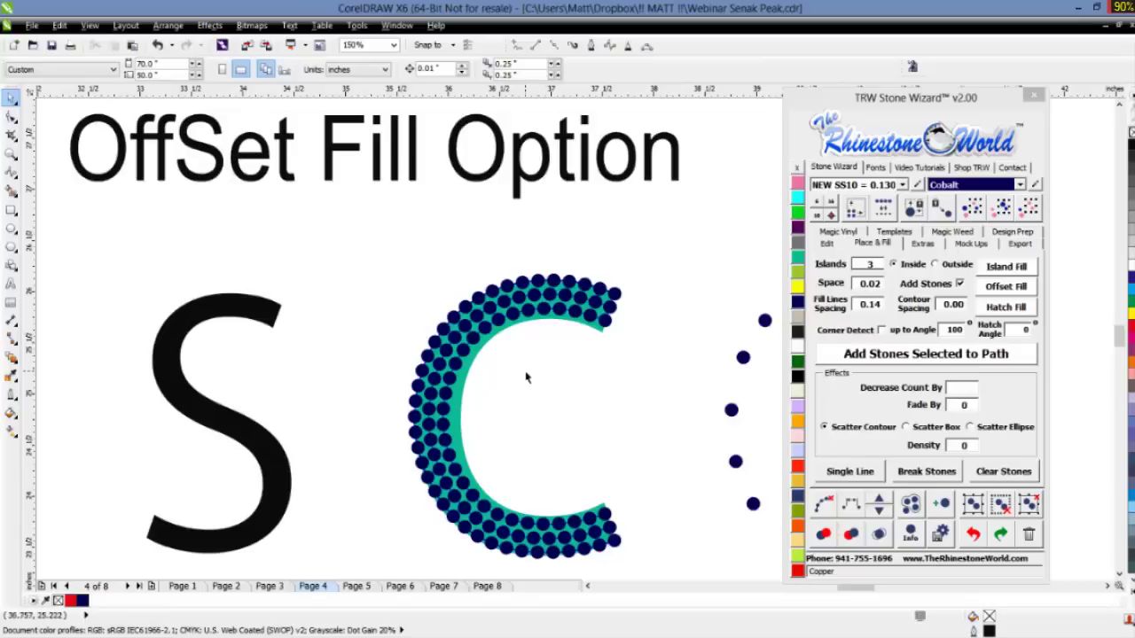
- Trace one side of the S with a B-Spline curve, from the upper tip around the outer upper bowl and inner lower bowl to the lower tip
{"action": "scroll", "coordinate": [376, 388], "scroll_direction": "down", "scroll_amount": 2}
{"action": "scroll", "coordinate": [251, 395], "scroll_direction": "up", "scroll_amount": 2}
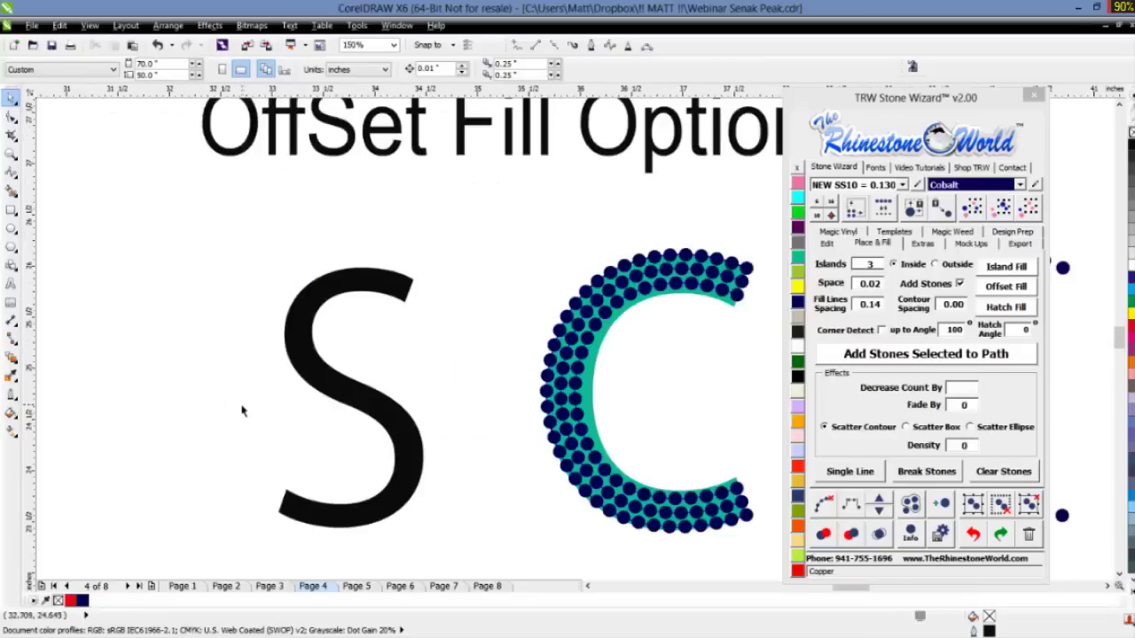
{"action": "left_click", "coordinate": [263, 525]}
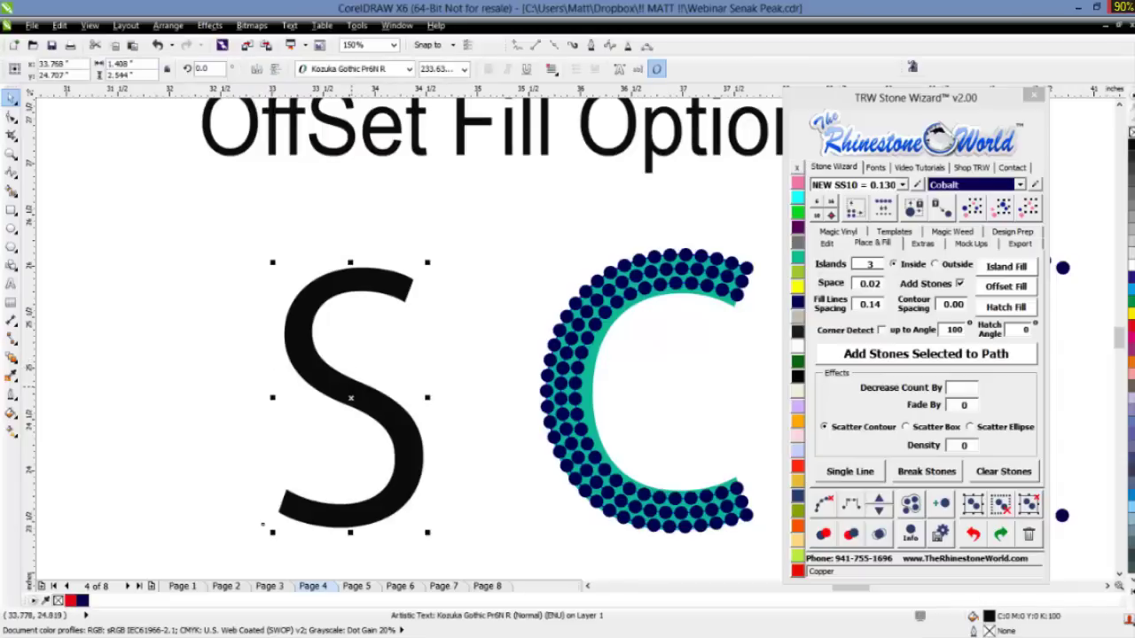
{"action": "left_click", "coordinate": [11, 171]}
{"action": "left_click", "coordinate": [155, 210]}
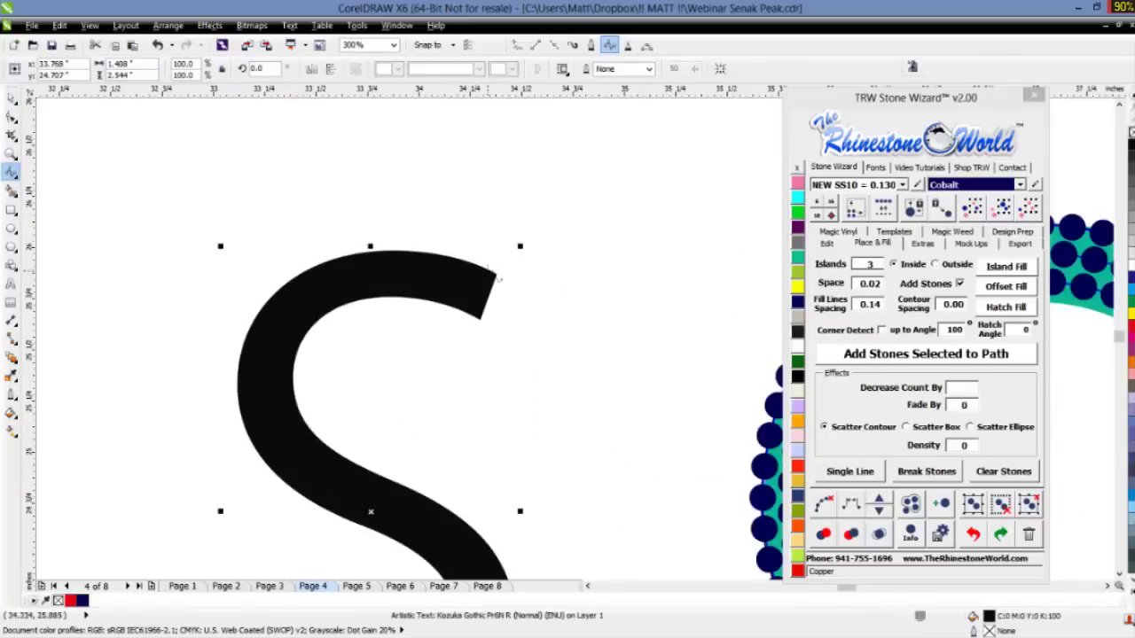
{"action": "left_click", "coordinate": [495, 276]}
{"action": "left_click", "coordinate": [406, 241]}
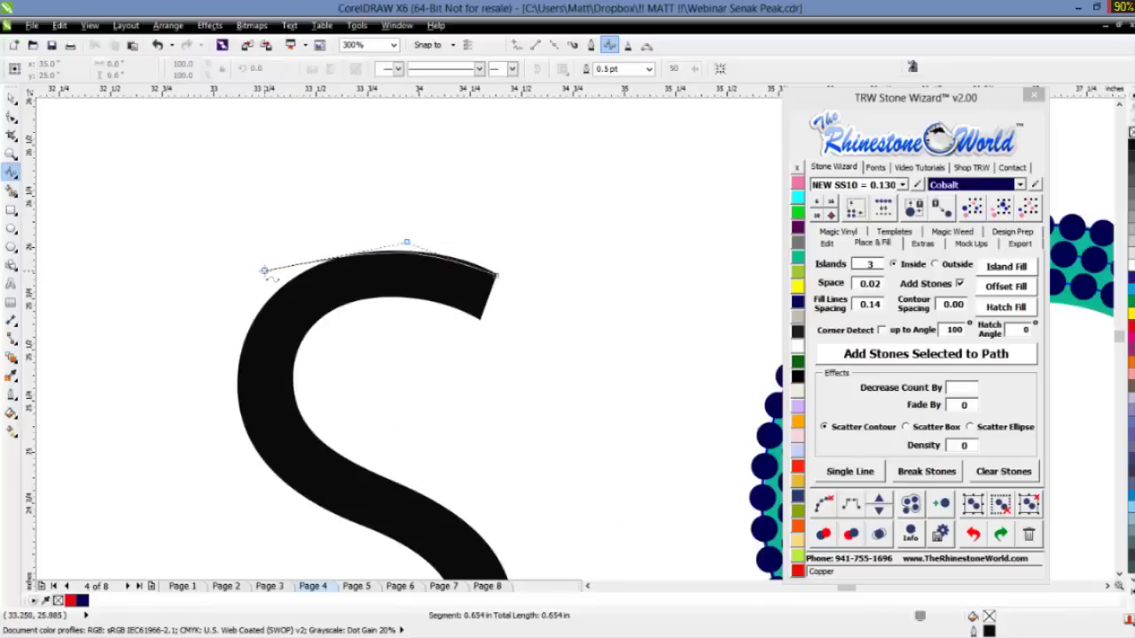
{"action": "left_click", "coordinate": [264, 270]}
{"action": "left_click", "coordinate": [227, 386]}
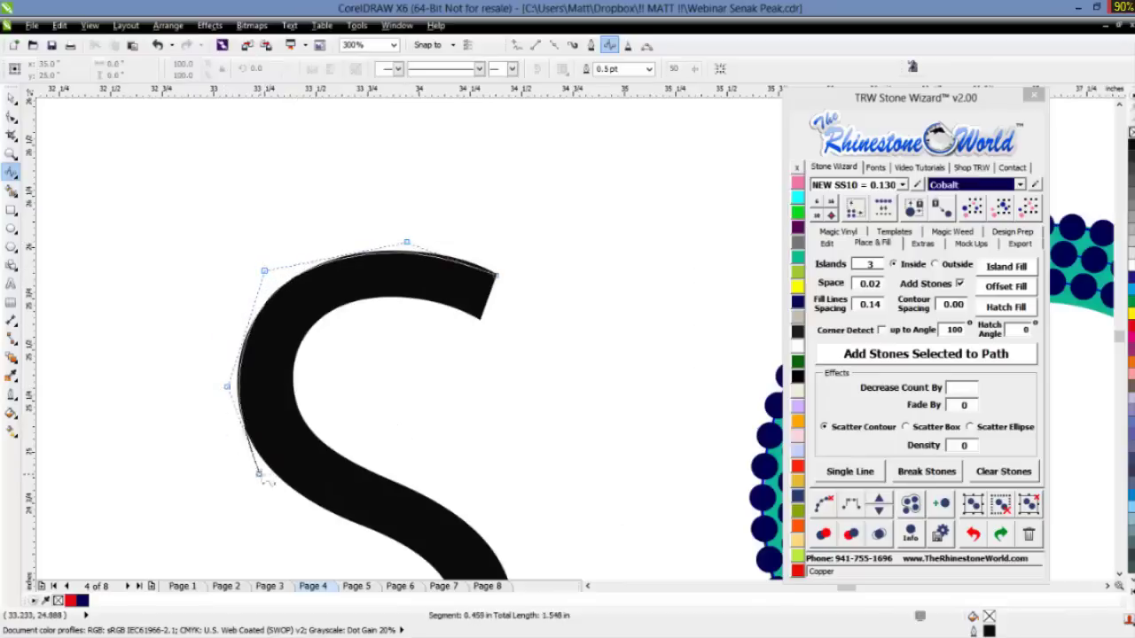
{"action": "double_click", "coordinate": [367, 536]}
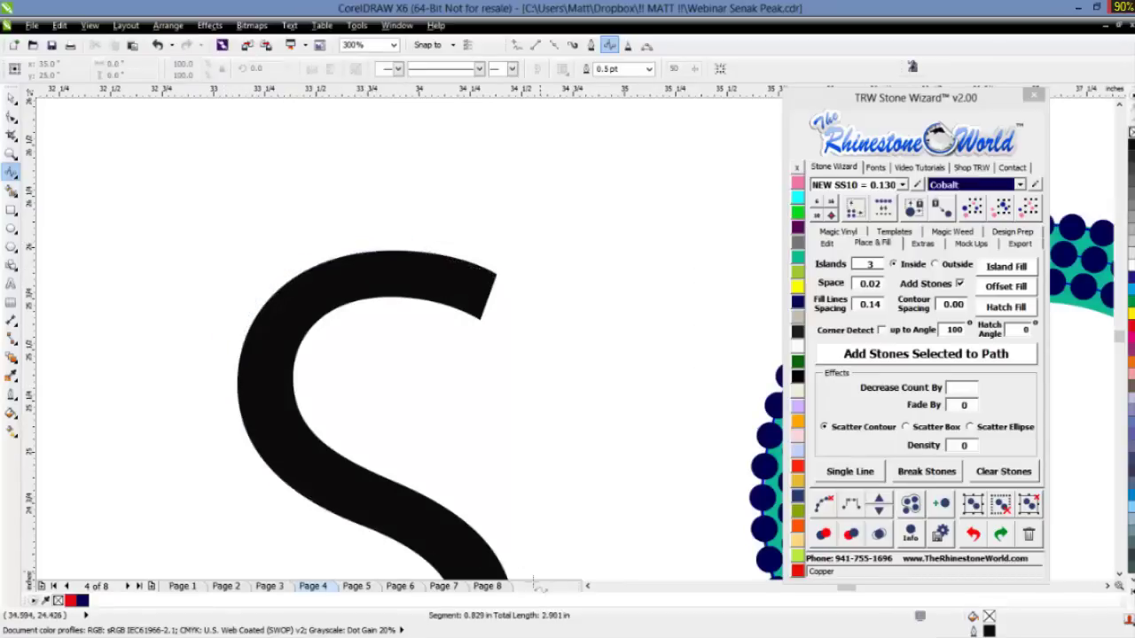
{"action": "scroll", "coordinate": [533, 584], "scroll_direction": "down", "scroll_amount": 3}
{"action": "left_click", "coordinate": [227, 197]}
{"action": "left_click", "coordinate": [256, 280]}
{"action": "left_click", "coordinate": [364, 343]}
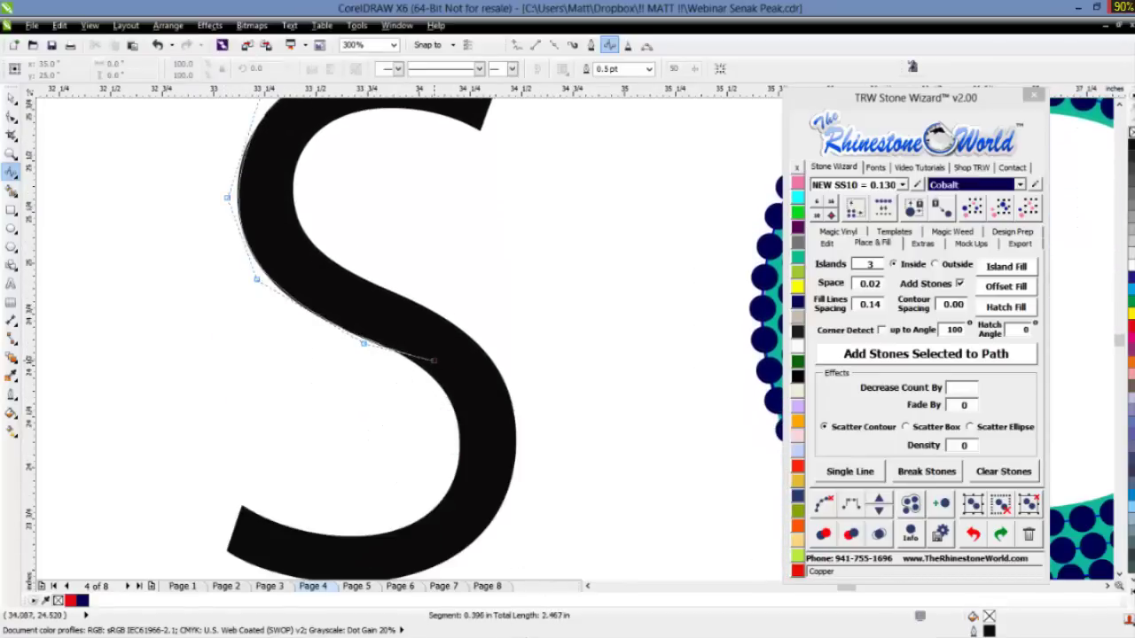
{"action": "left_click", "coordinate": [426, 368]}
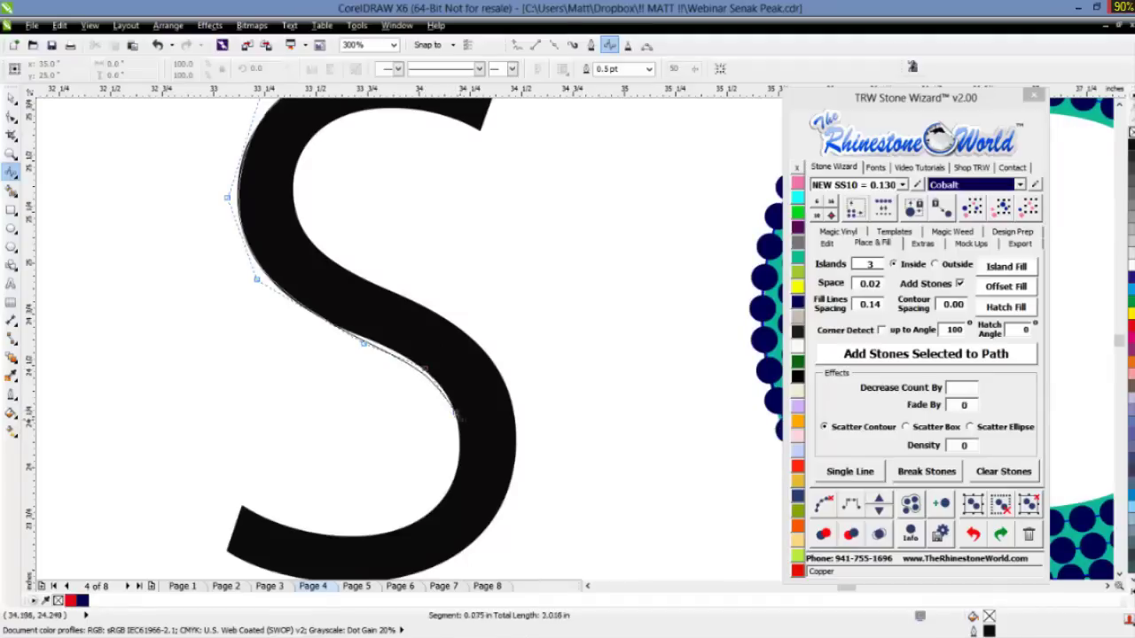
{"action": "left_click", "coordinate": [455, 413]}
{"action": "left_click", "coordinate": [463, 468]}
{"action": "left_click", "coordinate": [420, 530]}
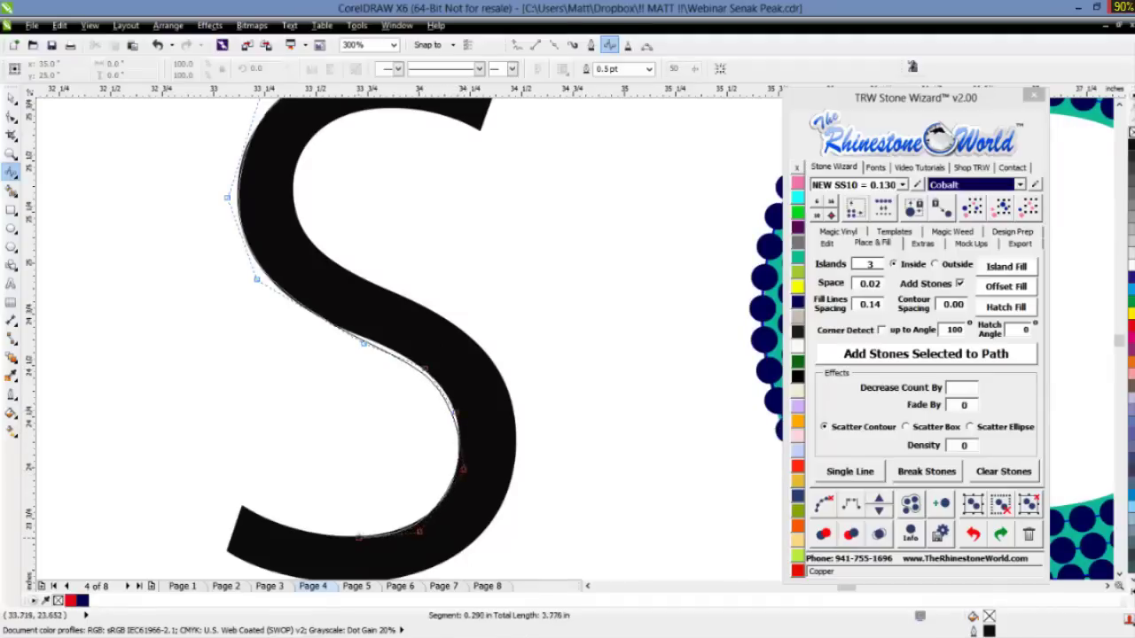
{"action": "left_click", "coordinate": [273, 526]}
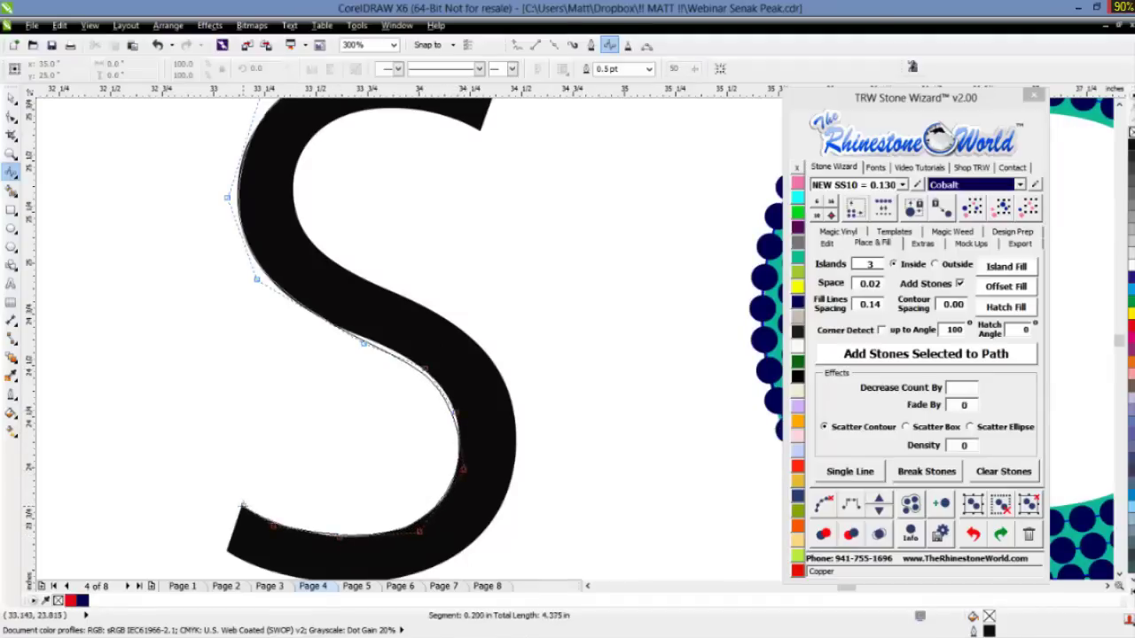
{"action": "double_click", "coordinate": [243, 506]}
{"action": "scroll", "coordinate": [323, 454], "scroll_direction": "down", "scroll_amount": 2}
{"action": "left_click", "coordinate": [12, 99]}
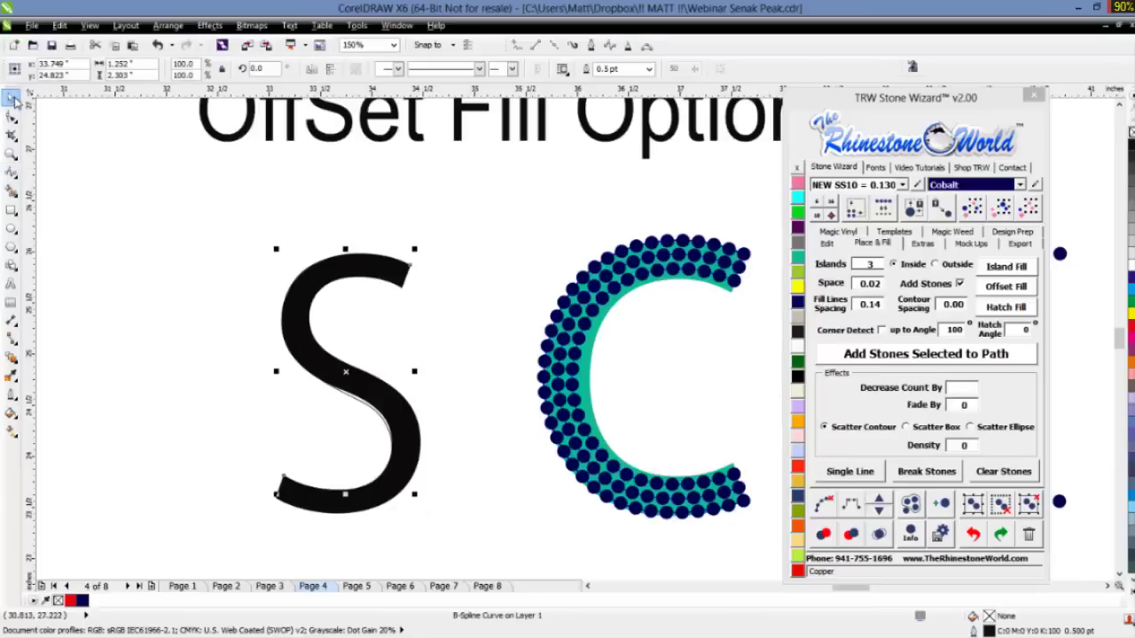
- Set the islands to 2 and offset-fill the S's B-Spline curve inside with Cobalt stones
{"action": "double_click", "coordinate": [857, 271]}
{"action": "type", "text": "2"}
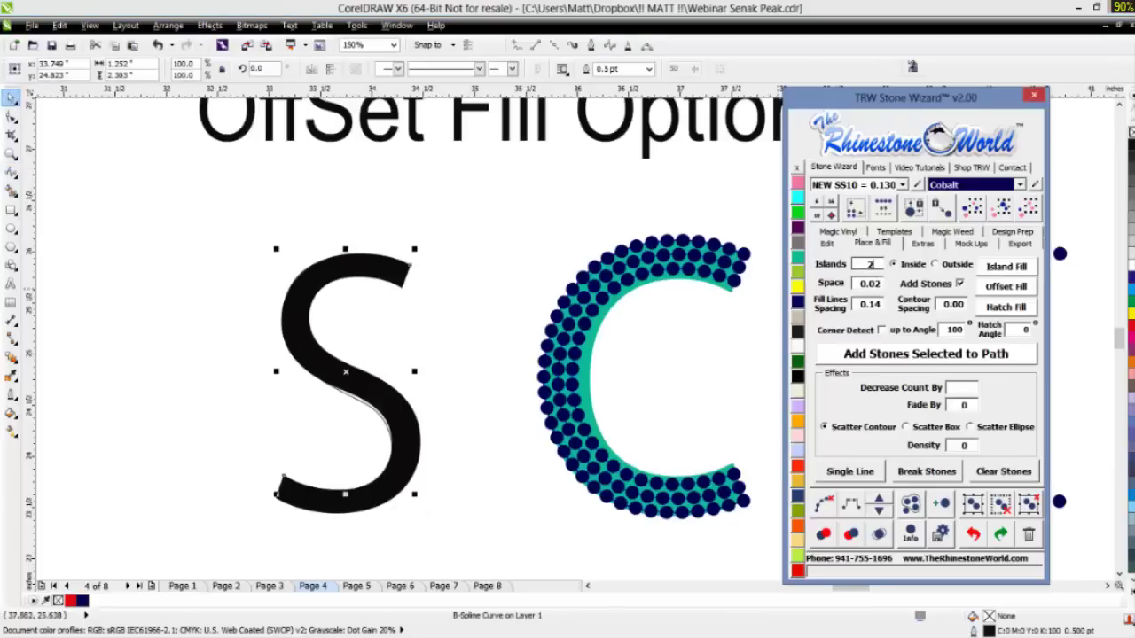
{"action": "left_click", "coordinate": [997, 291]}
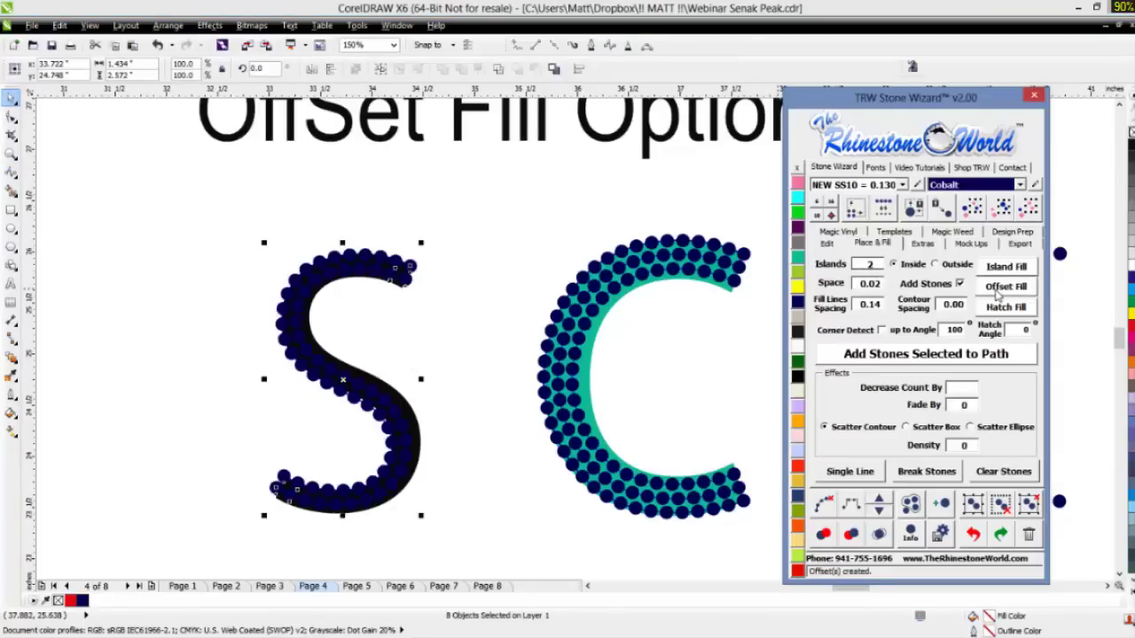
- Move the black S away from its stone rows and undo the move
{"action": "left_click", "coordinate": [482, 333]}
{"action": "left_click_drag", "start_coordinate": [424, 445], "coordinate": [558, 514]}
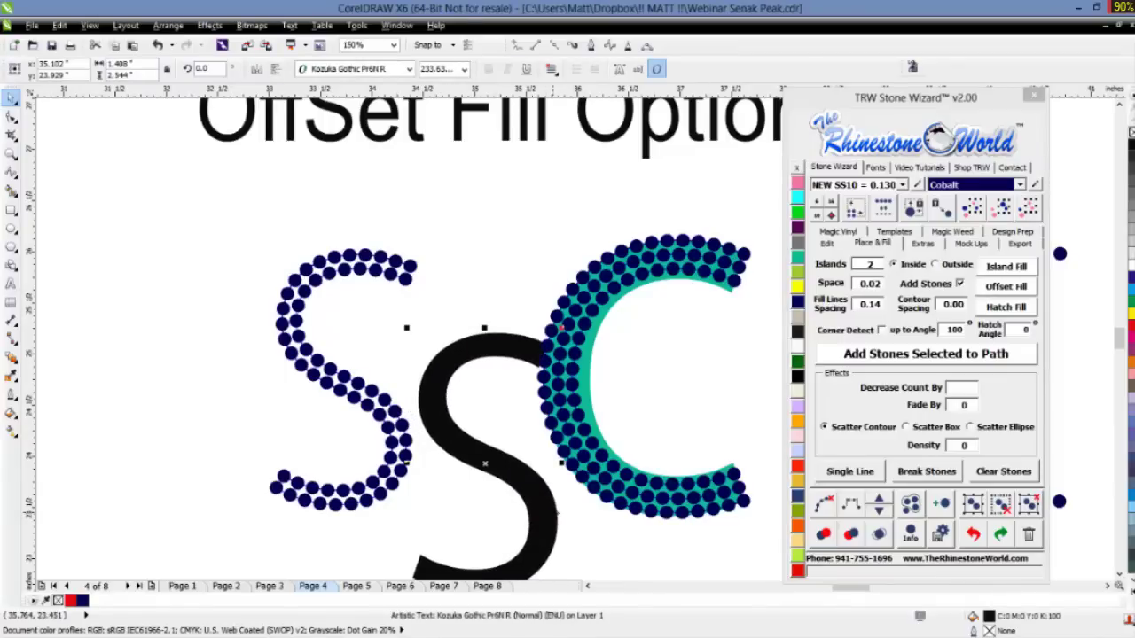
{"action": "key", "text": "ctrl+z"}
{"action": "left_click", "coordinate": [496, 453]}
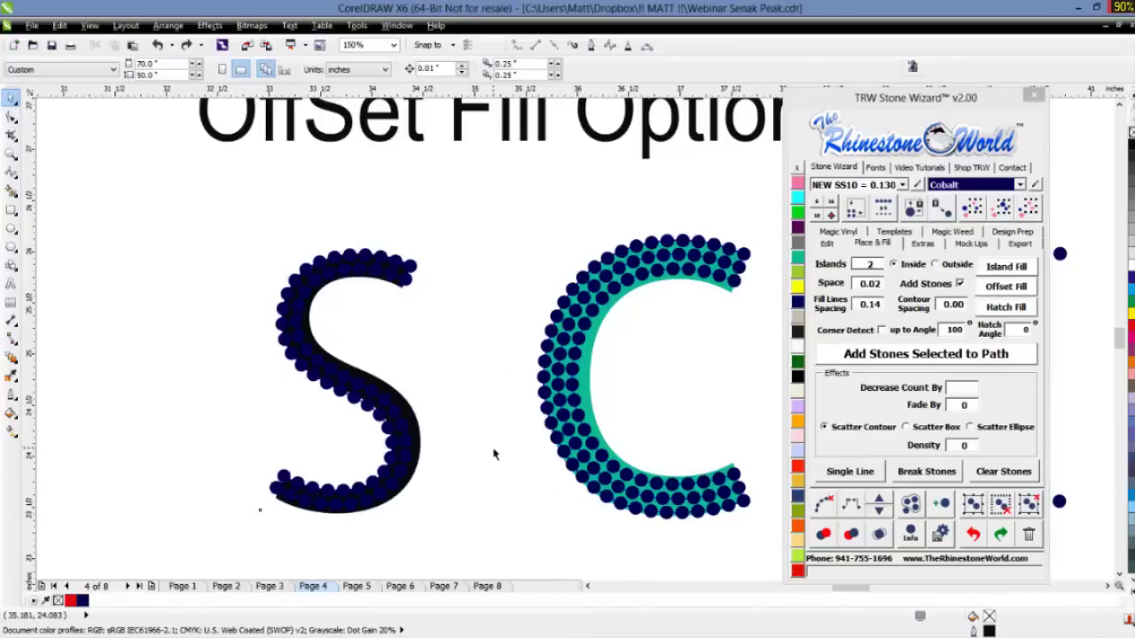
- Undo the offset fill on the S
{"action": "key", "text": "ctrl+z"}
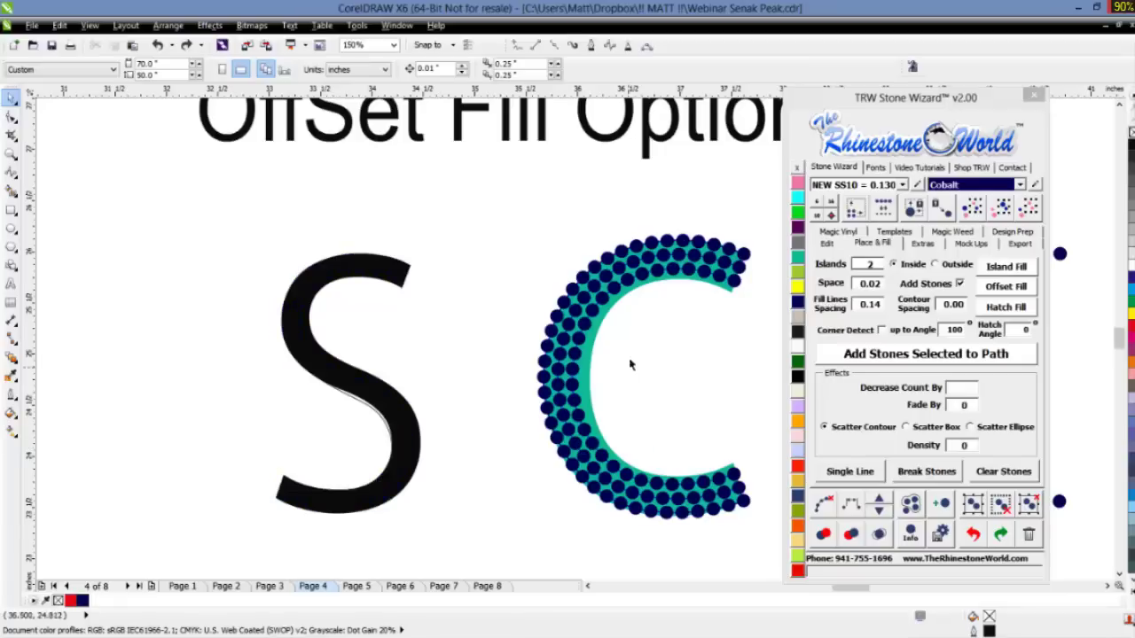
{"action": "scroll", "coordinate": [460, 430], "scroll_direction": "down", "scroll_amount": 2}
{"action": "scroll", "coordinate": [572, 401], "scroll_direction": "down", "scroll_amount": 2}
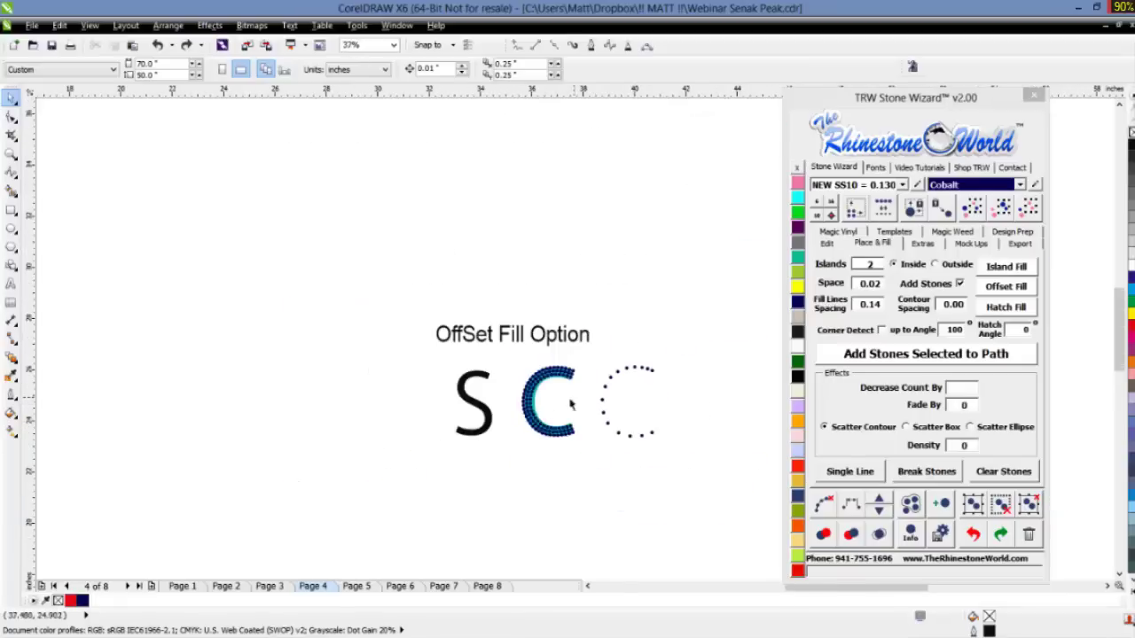
{"action": "scroll", "coordinate": [630, 403], "scroll_direction": "up", "scroll_amount": 4}
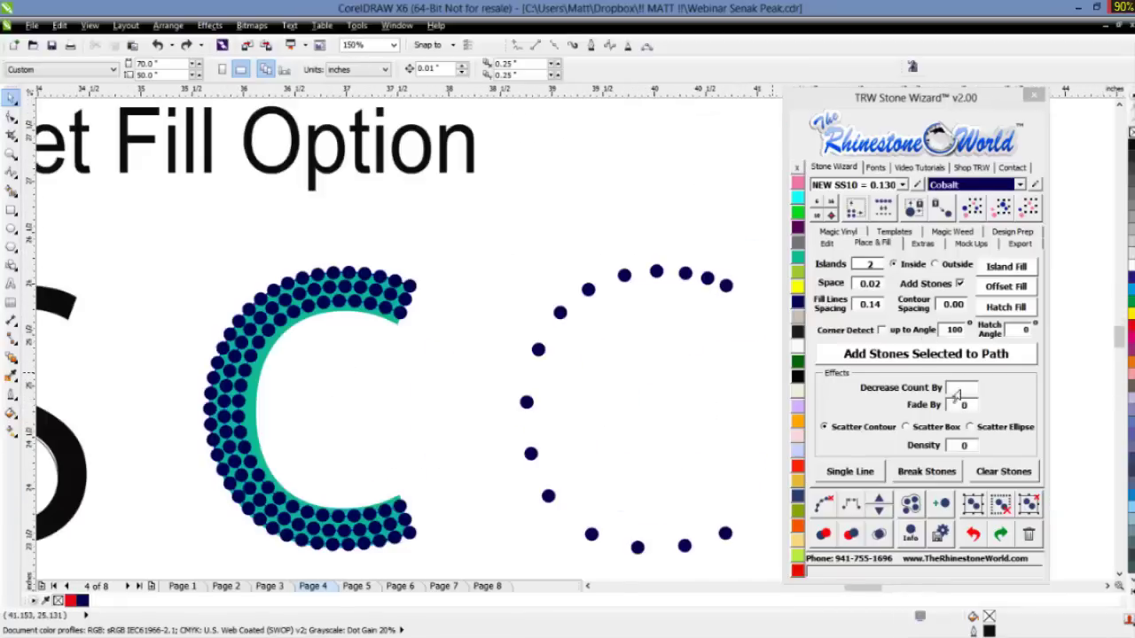
{"action": "scroll", "coordinate": [471, 352], "scroll_direction": "down", "scroll_amount": 2}
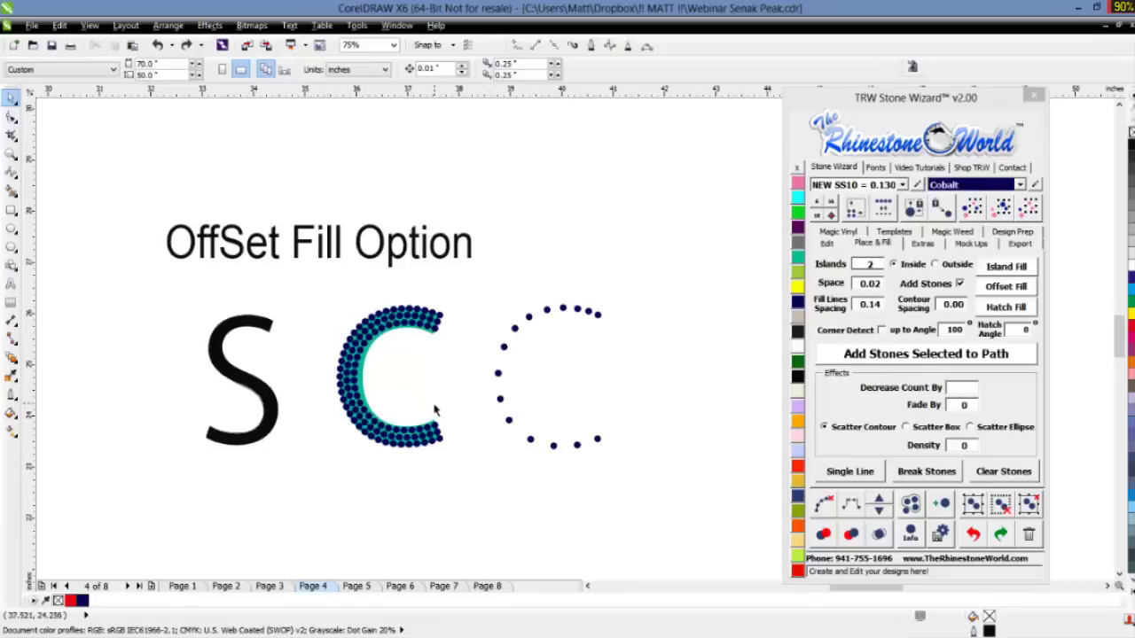
- Go to page 5 and shift the ellipse about 0.9 inches to the right
{"action": "left_click", "coordinate": [356, 589]}
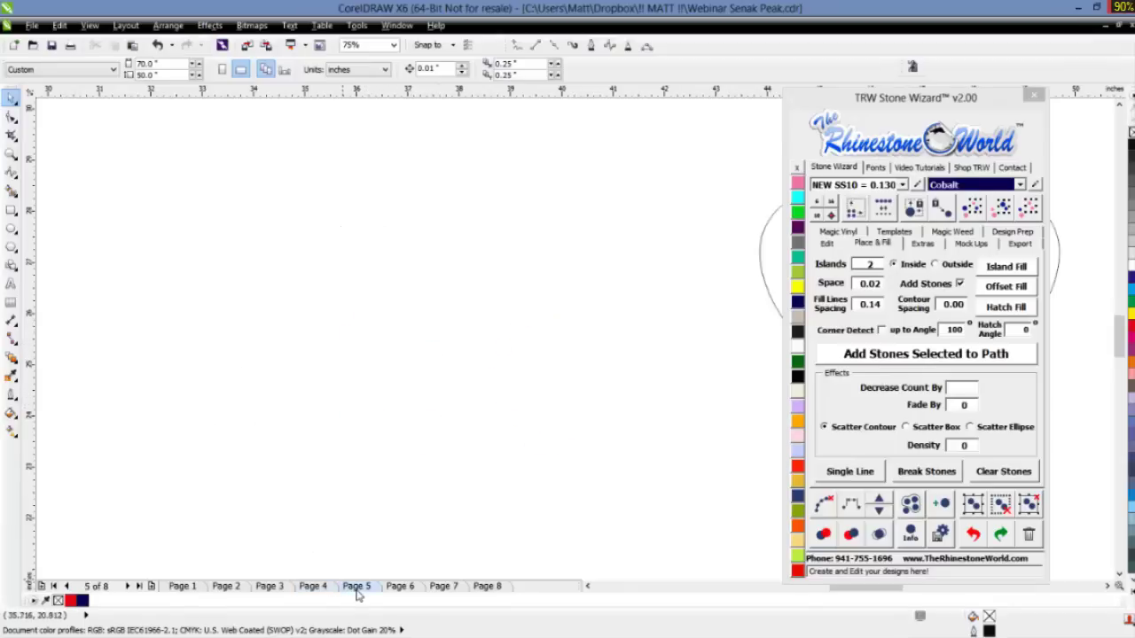
{"action": "scroll", "coordinate": [421, 480], "scroll_direction": "down", "scroll_amount": 4}
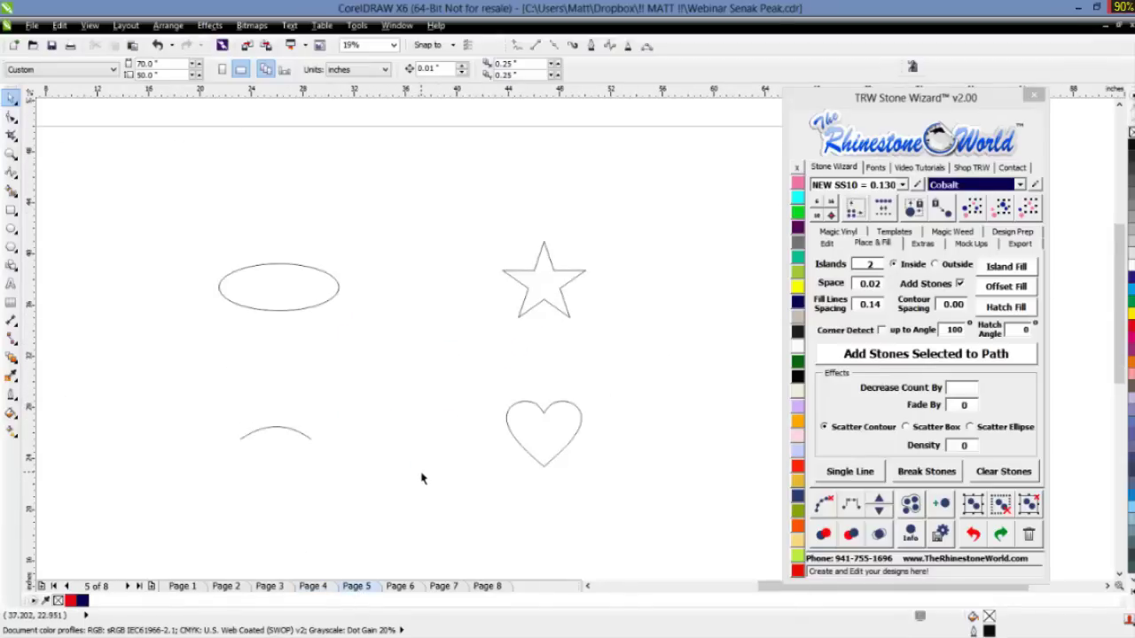
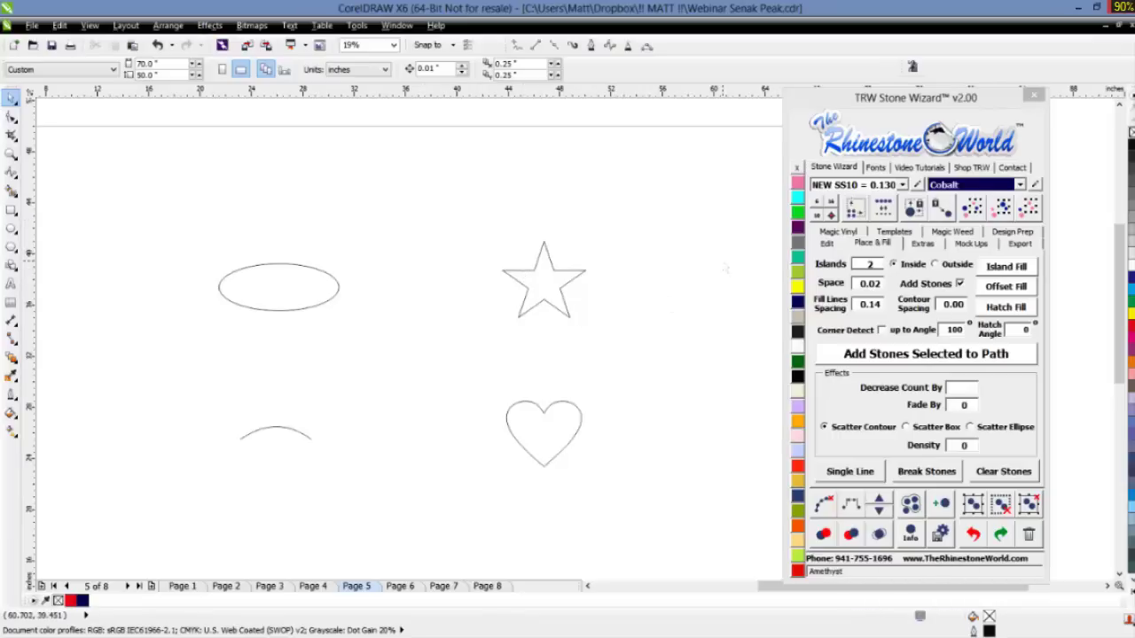
{"action": "left_click", "coordinate": [330, 299]}
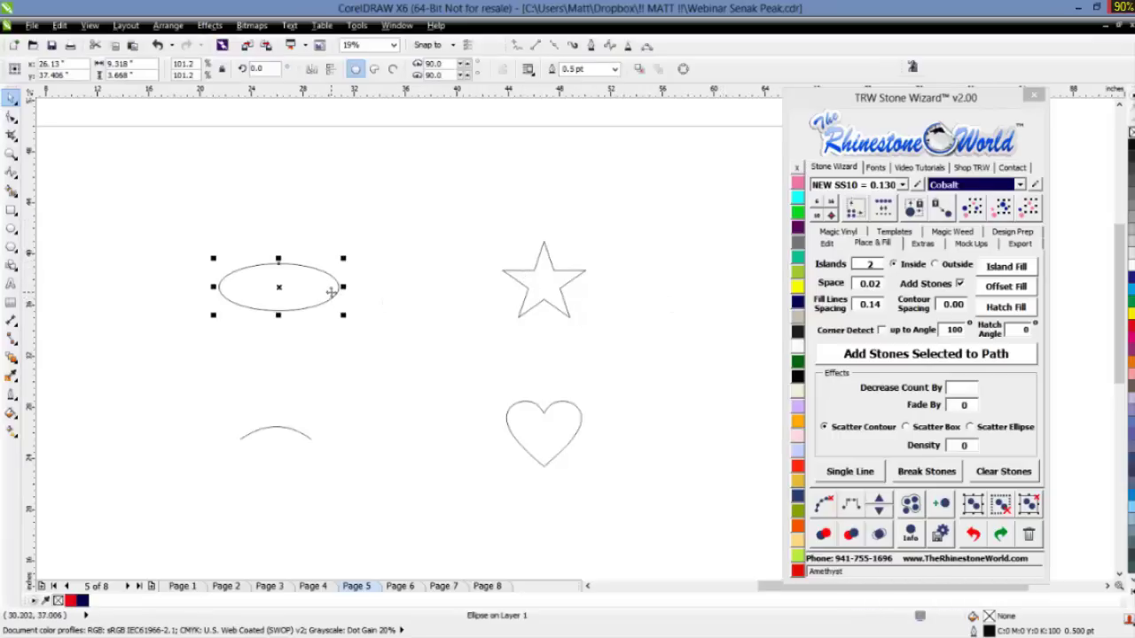
{"action": "scroll", "coordinate": [329, 297], "scroll_direction": "down", "scroll_amount": 1}
{"action": "scroll", "coordinate": [300, 281], "scroll_direction": "up", "scroll_amount": 1}
{"action": "scroll", "coordinate": [300, 282], "scroll_direction": "up", "scroll_amount": 1}
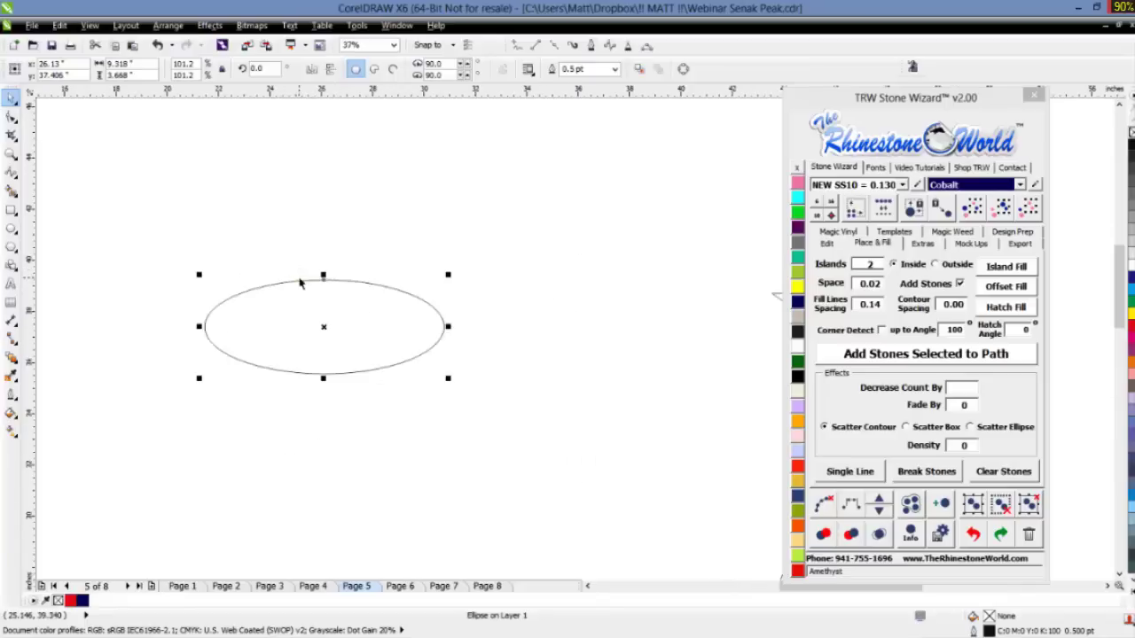
{"action": "scroll", "coordinate": [300, 281], "scroll_direction": "down", "scroll_amount": 1}
{"action": "left_click", "coordinate": [317, 304]}
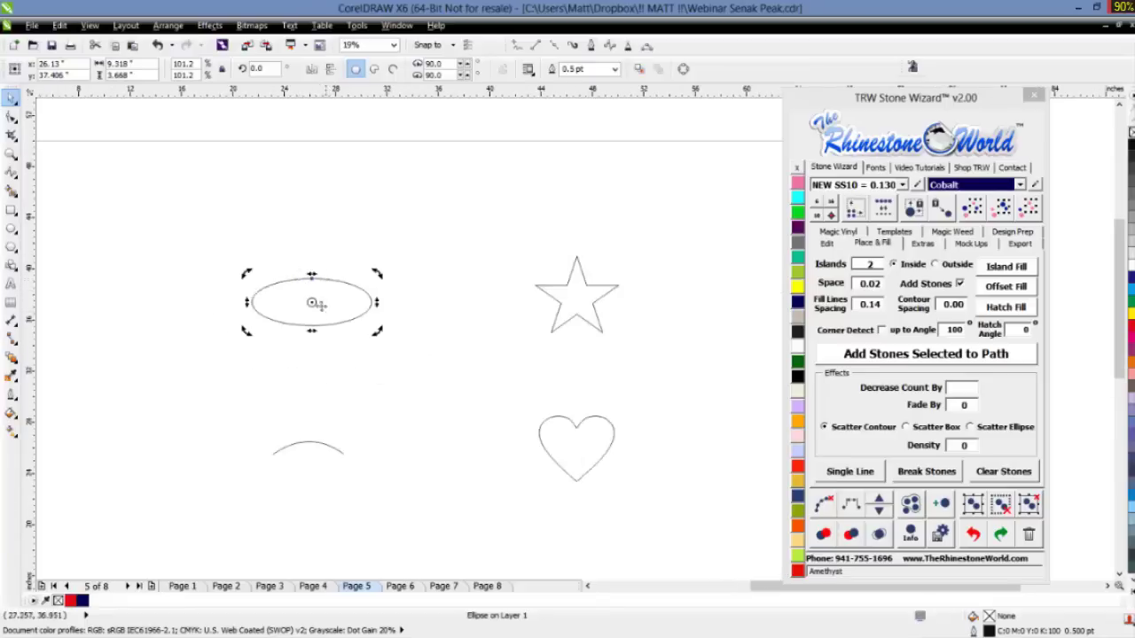
{"action": "scroll", "coordinate": [331, 295], "scroll_direction": "up", "scroll_amount": 1}
{"action": "left_click_drag", "start_coordinate": [331, 295], "coordinate": [354, 295]}
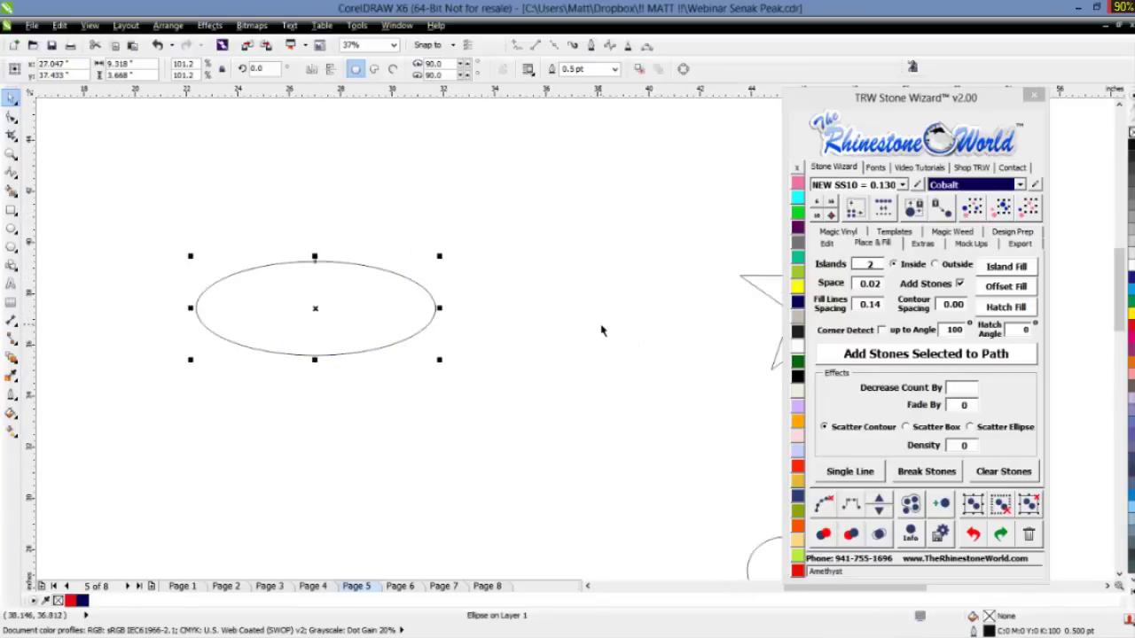
{"action": "left_click", "coordinate": [602, 326]}
- Set the islands to 12, the count decrease to 10 and the fade to .02
{"action": "left_click", "coordinate": [866, 265]}
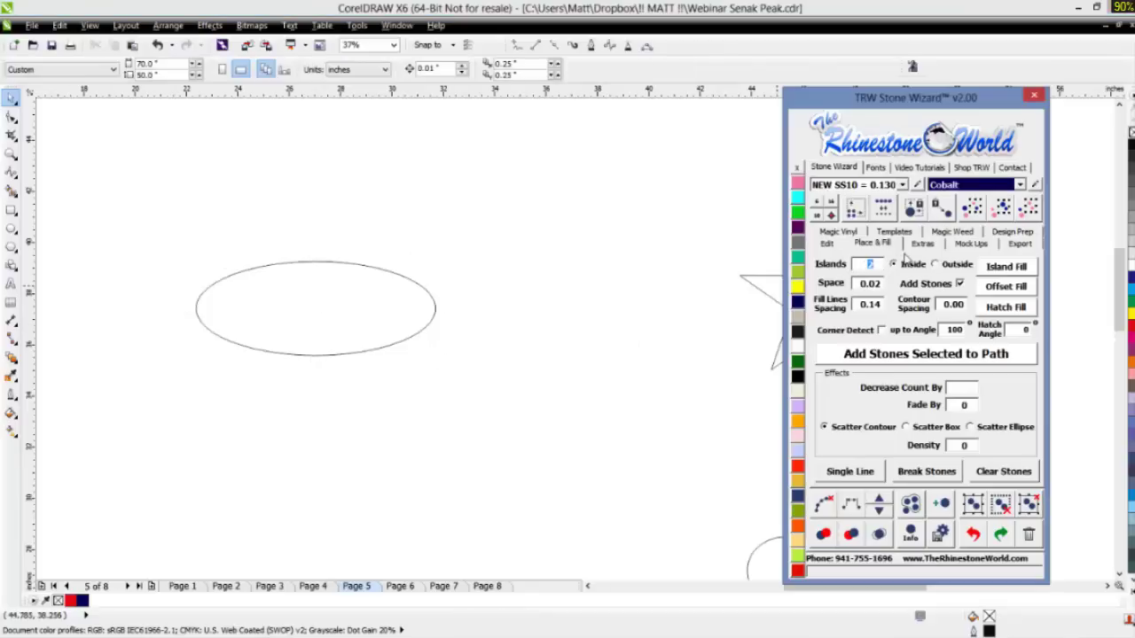
{"action": "type", "text": "12"}
{"action": "type", "text": "10"}
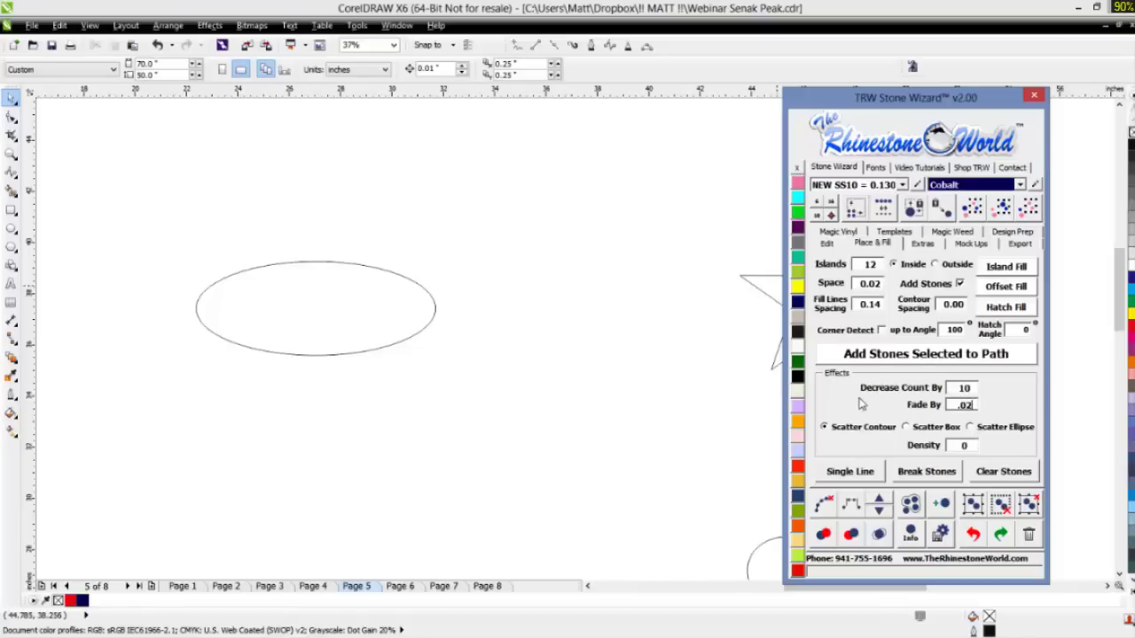
- Island-fill the outside of the ellipse with Cobalt stones and remove the guide paths from the stones
{"action": "left_click", "coordinate": [433, 310]}
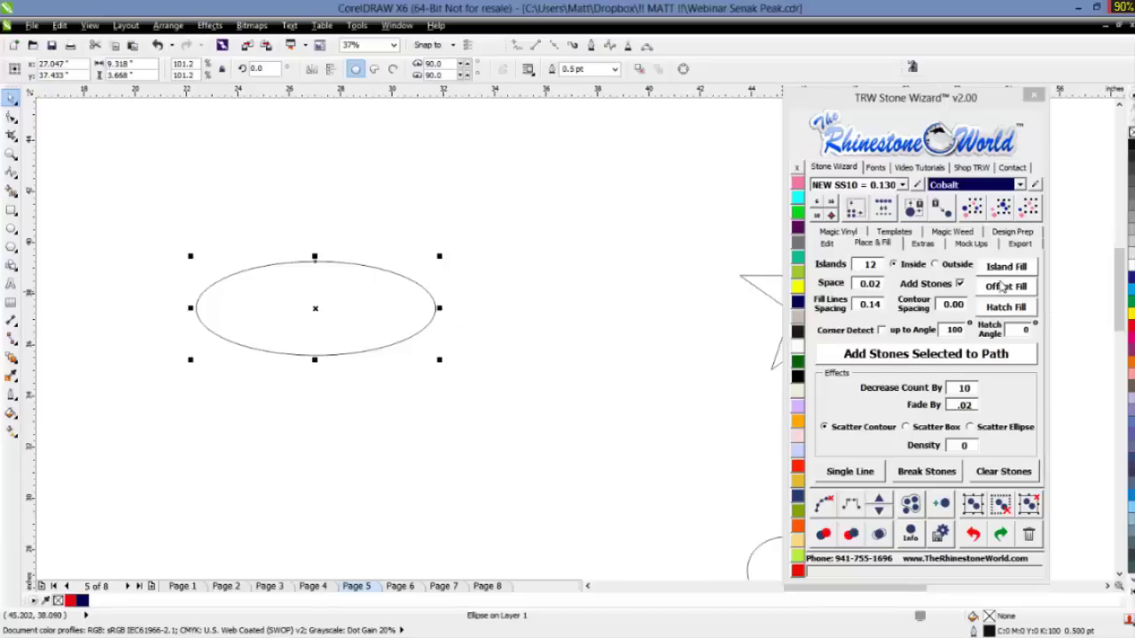
{"action": "left_click", "coordinate": [954, 269]}
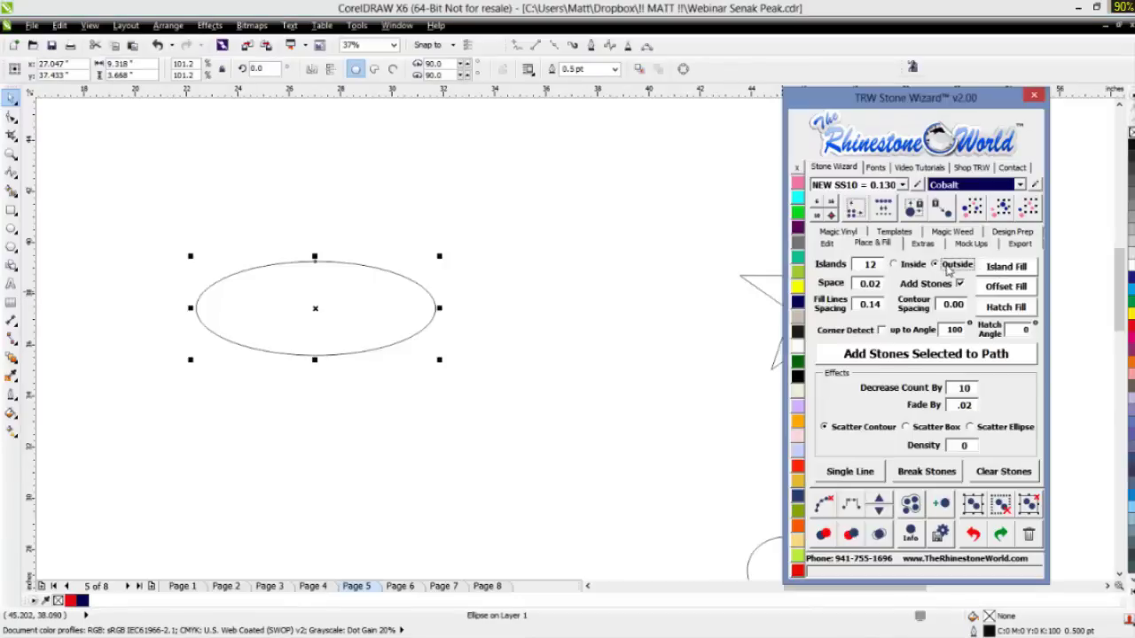
{"action": "left_click", "coordinate": [995, 269]}
{"action": "left_click_drag", "start_coordinate": [545, 168], "coordinate": [71, 443]}
{"action": "left_click", "coordinate": [824, 504]}
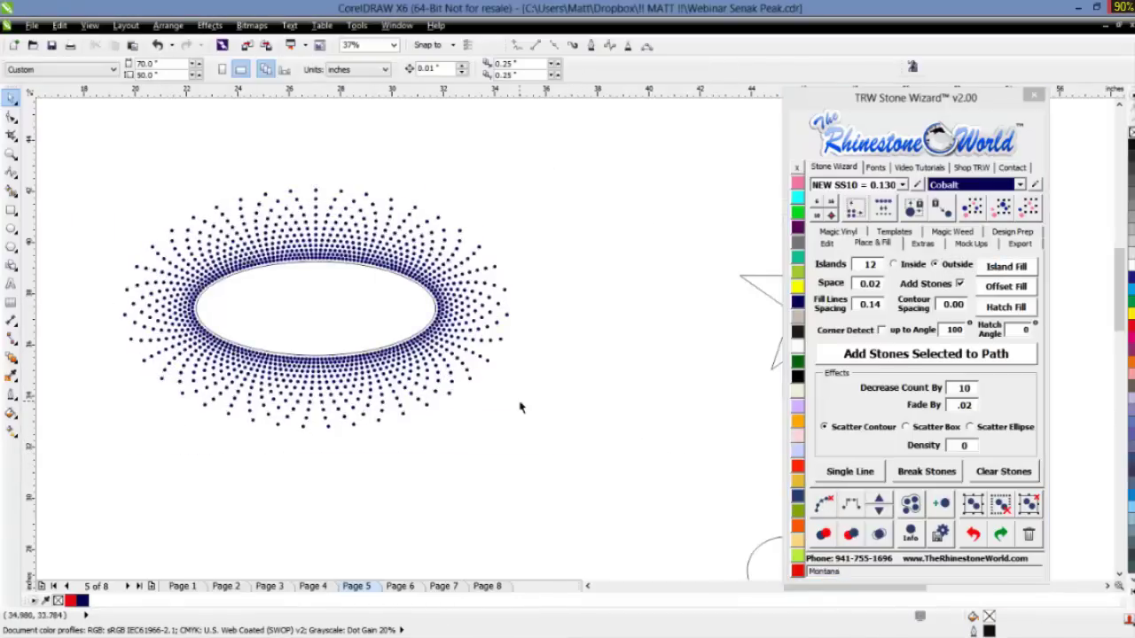
- Place a copy of the ellipse in the free area above the star and select it
{"action": "scroll", "coordinate": [417, 362], "scroll_direction": "down", "scroll_amount": 2}
{"action": "scroll", "coordinate": [417, 362], "scroll_direction": "up", "scroll_amount": 4}
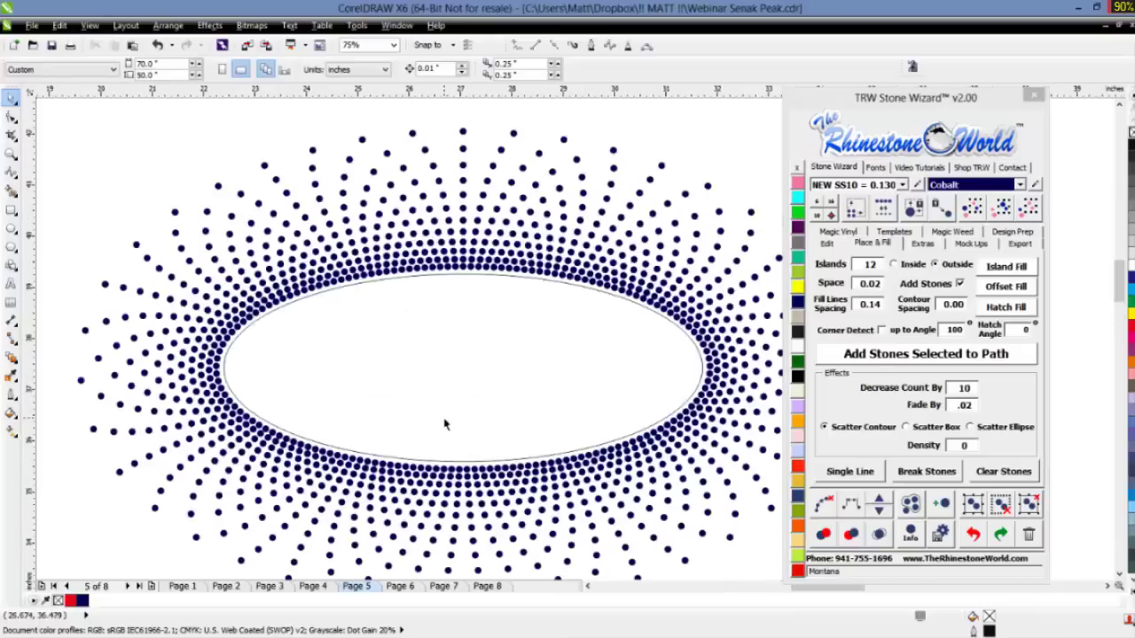
{"action": "scroll", "coordinate": [453, 403], "scroll_direction": "down", "scroll_amount": 2}
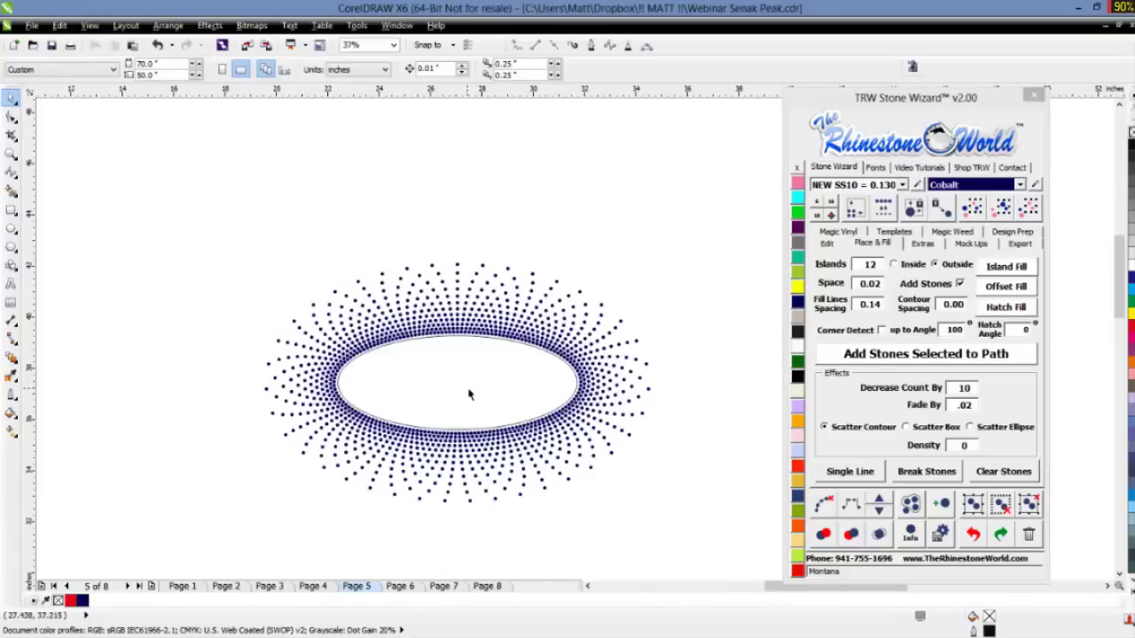
{"action": "scroll", "coordinate": [474, 391], "scroll_direction": "down", "scroll_amount": 2}
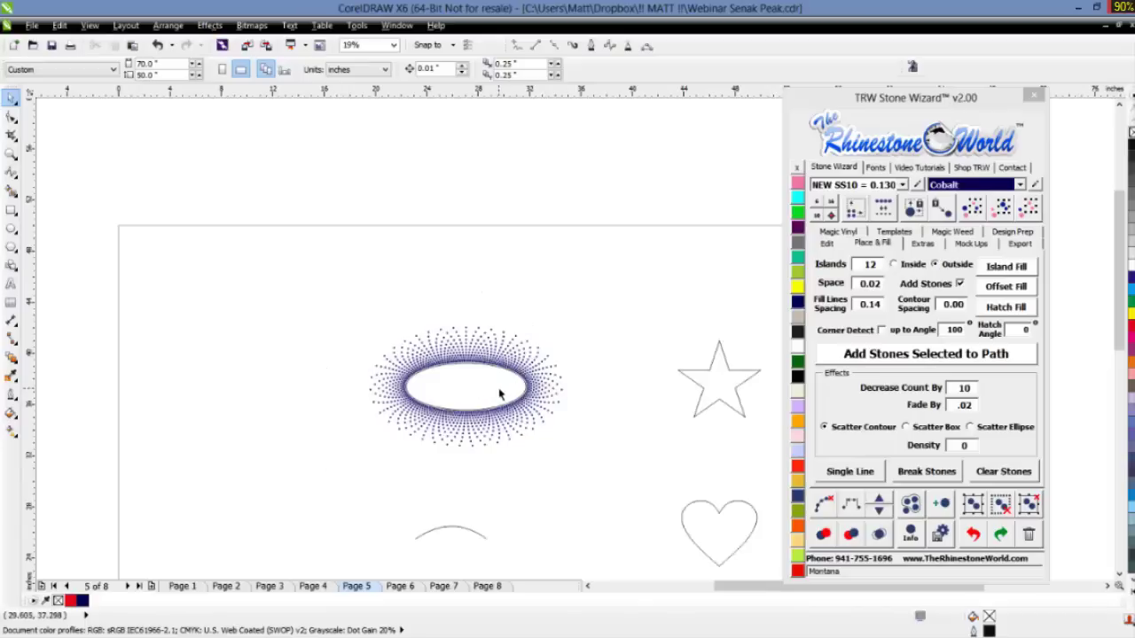
{"action": "left_click_drag", "start_coordinate": [499, 392], "coordinate": [688, 271]}
{"action": "left_click", "coordinate": [680, 263]}
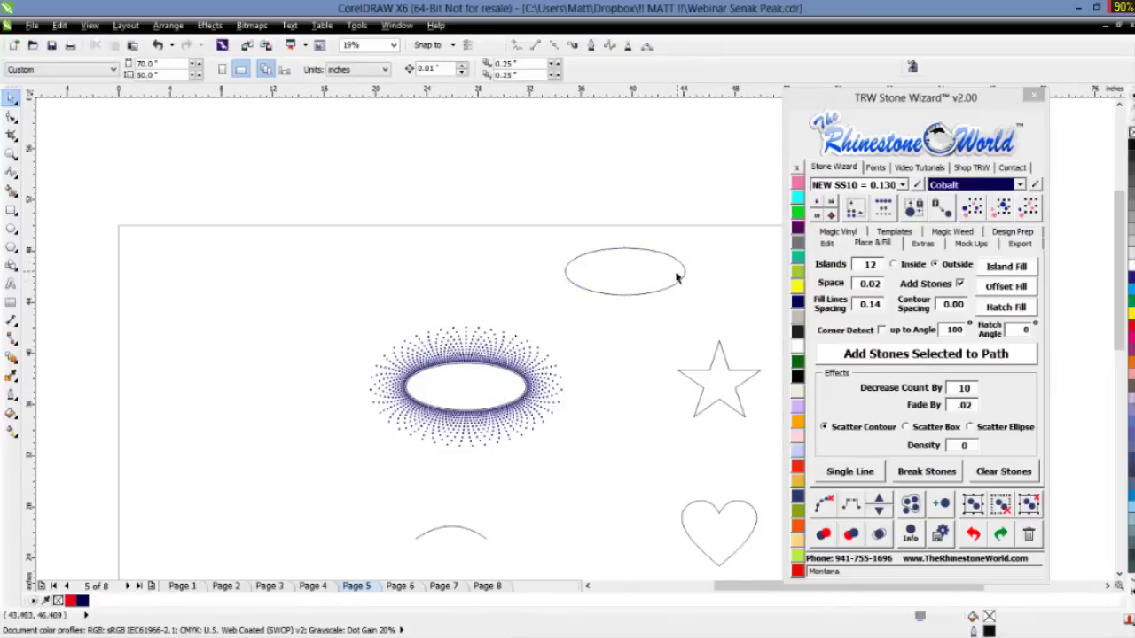
{"action": "left_click", "coordinate": [686, 266]}
- Set the count decrease to 3 and island-fill the outside of the copied ellipse with Cobalt stones
{"action": "double_click", "coordinate": [961, 388]}
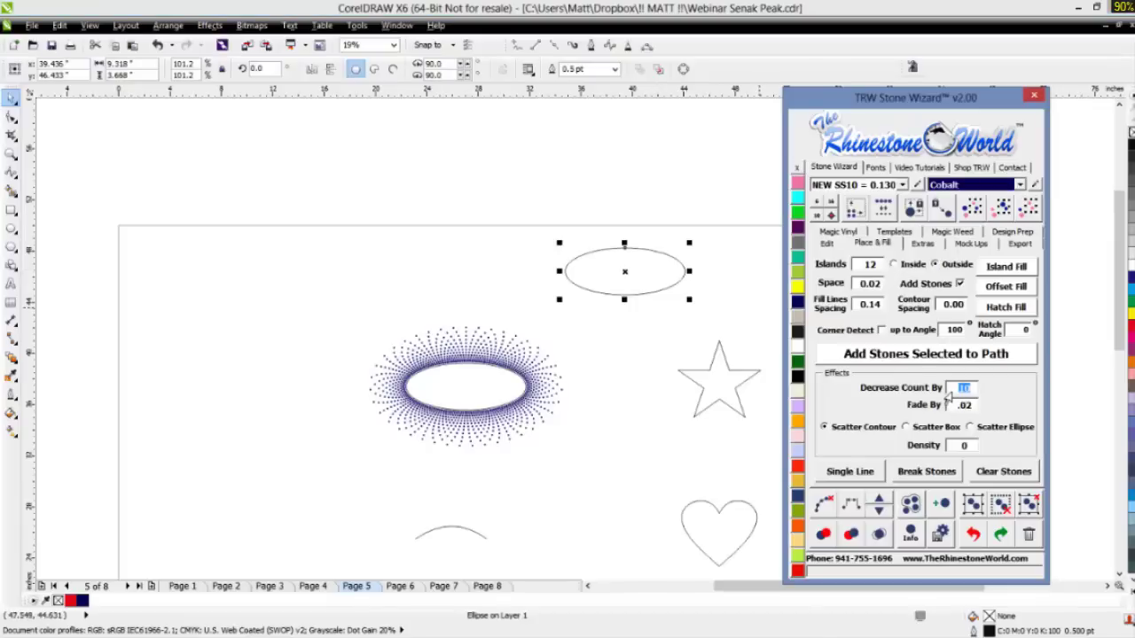
{"action": "type", "text": "3"}
{"action": "left_click", "coordinate": [996, 270]}
{"action": "left_click", "coordinate": [1012, 270]}
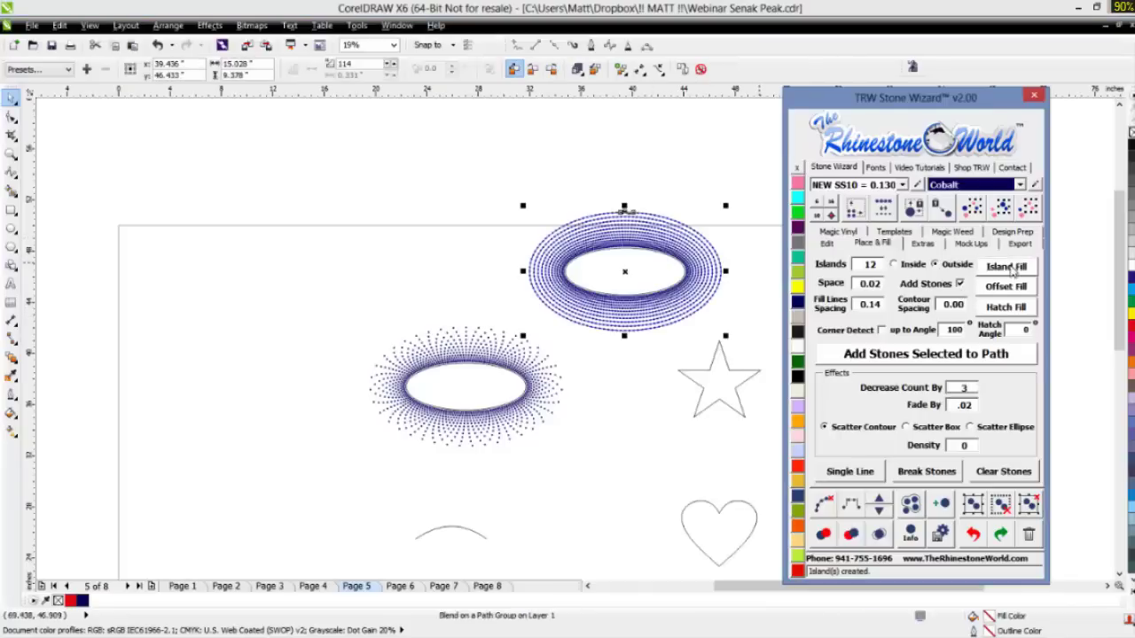
- Place another copy of the ellipse near the page's upper left corner
{"action": "scroll", "coordinate": [705, 235], "scroll_direction": "up", "scroll_amount": 2}
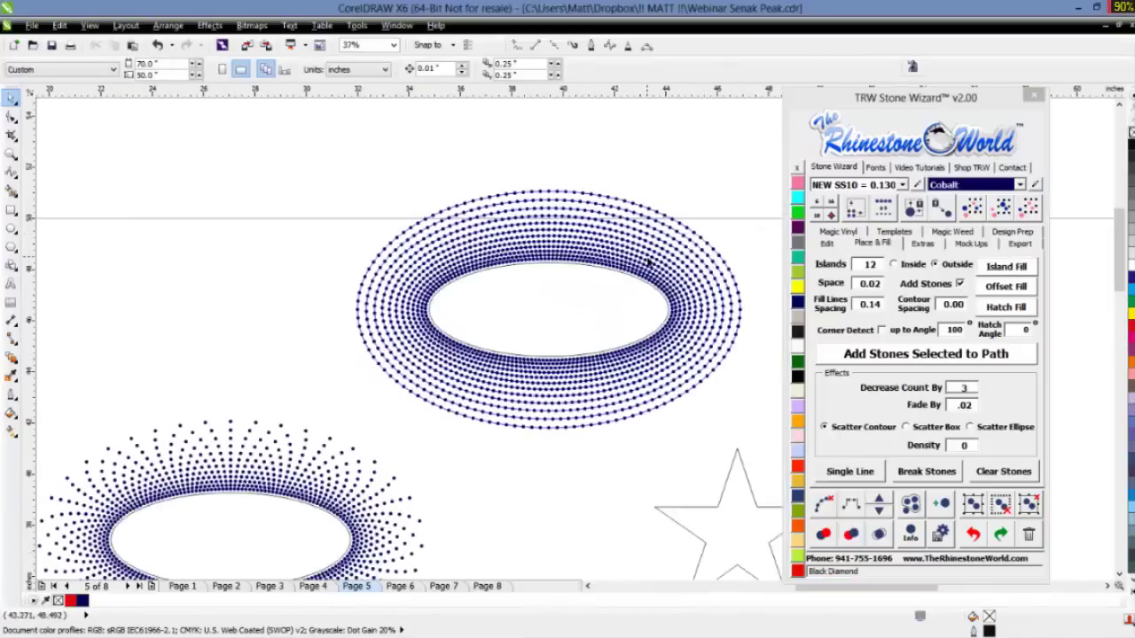
{"action": "scroll", "coordinate": [641, 218], "scroll_direction": "down", "scroll_amount": 2}
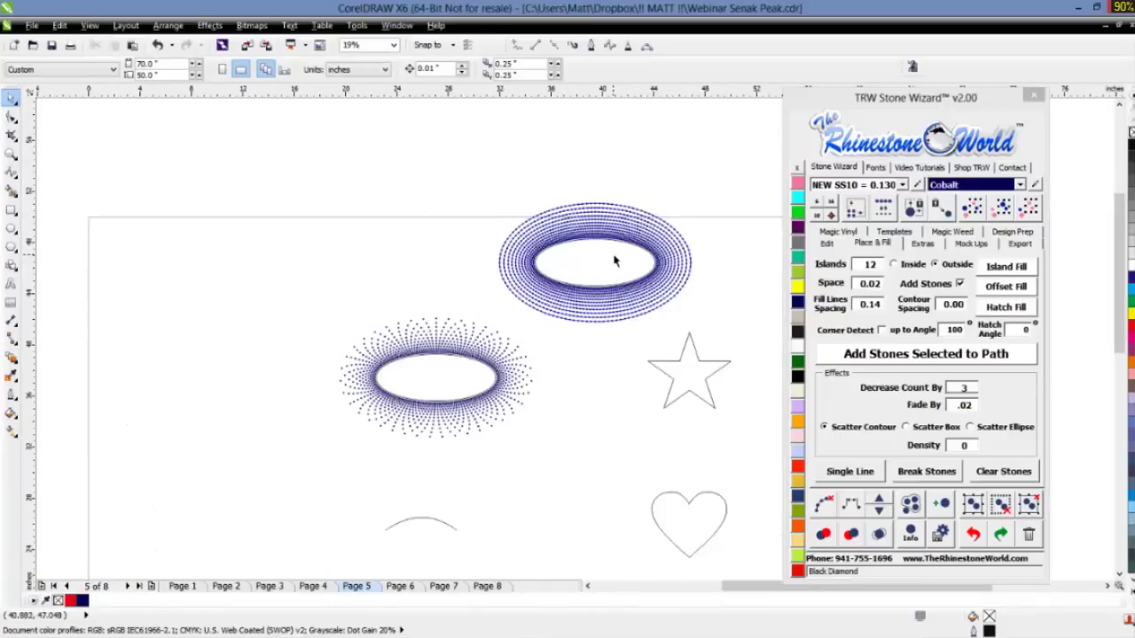
{"action": "left_click", "coordinate": [410, 232]}
{"action": "left_click_drag", "start_coordinate": [410, 232], "coordinate": [326, 221]}
- Try an island fill outside the upper left ellipse with the count decrease set to 6, and undo it
{"action": "double_click", "coordinate": [949, 393]}
{"action": "type", "text": "6"}
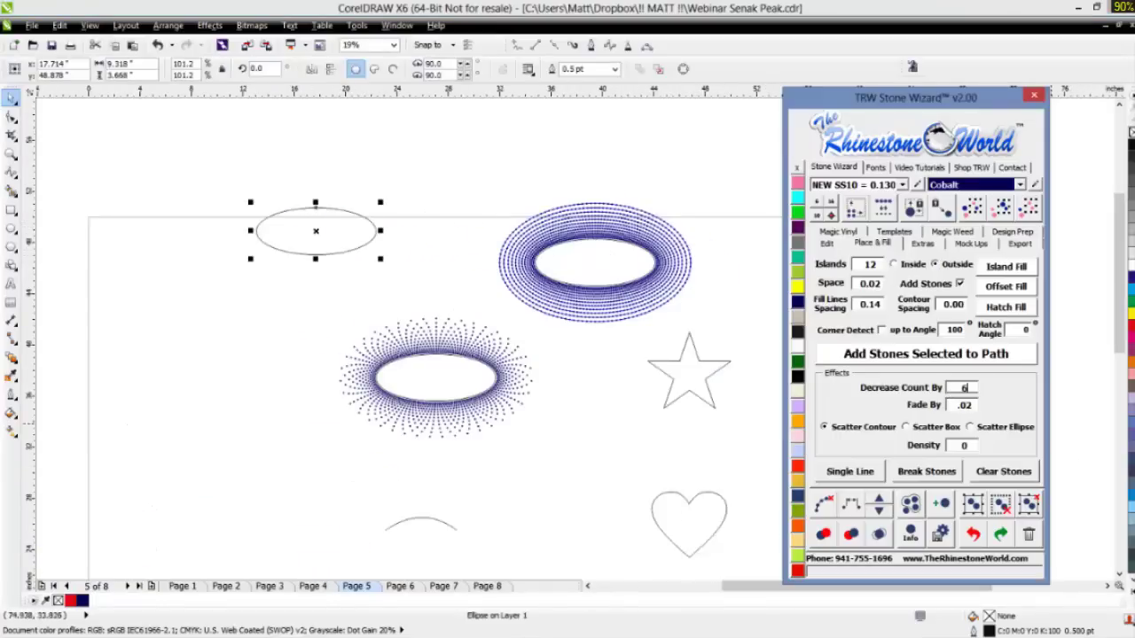
{"action": "left_click", "coordinate": [299, 222]}
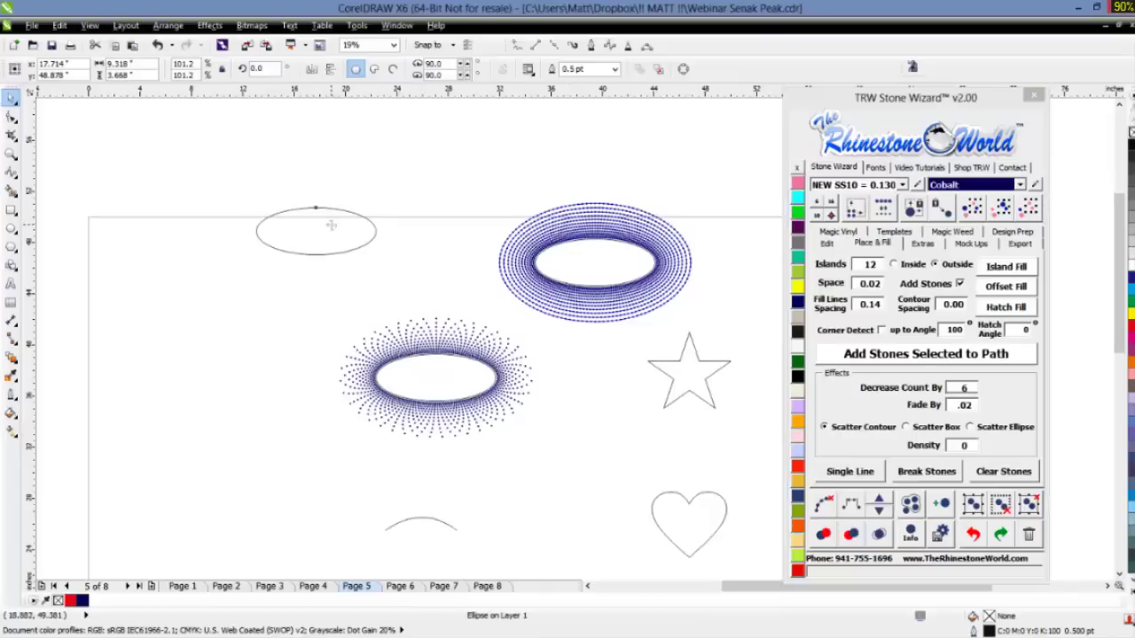
{"action": "left_click", "coordinate": [1008, 269]}
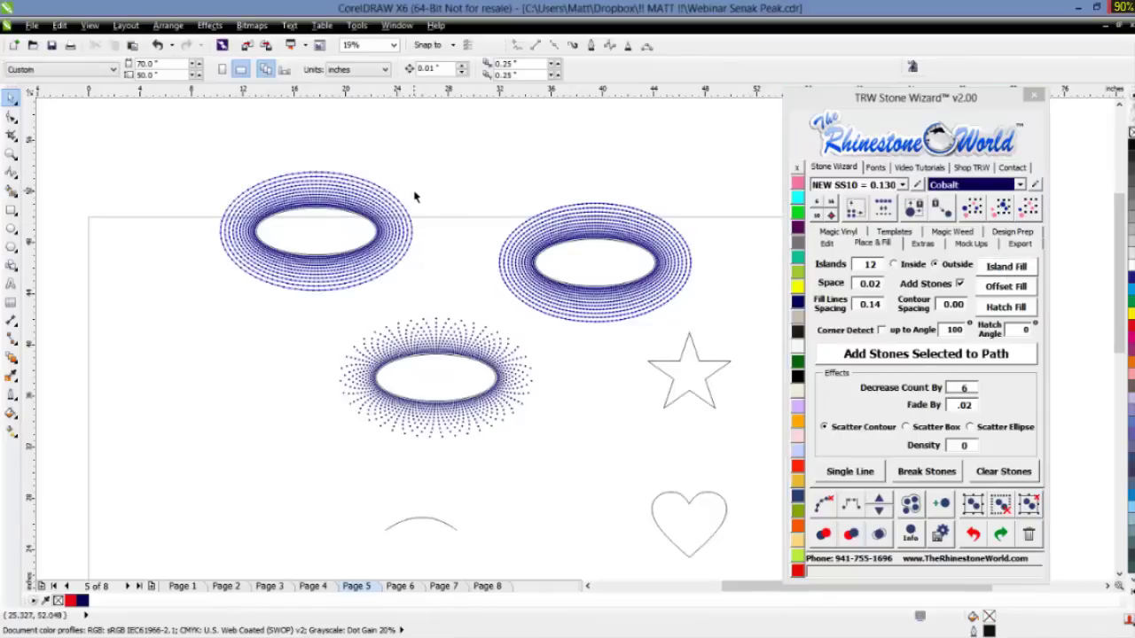
{"action": "scroll", "coordinate": [415, 197], "scroll_direction": "up", "scroll_amount": 2}
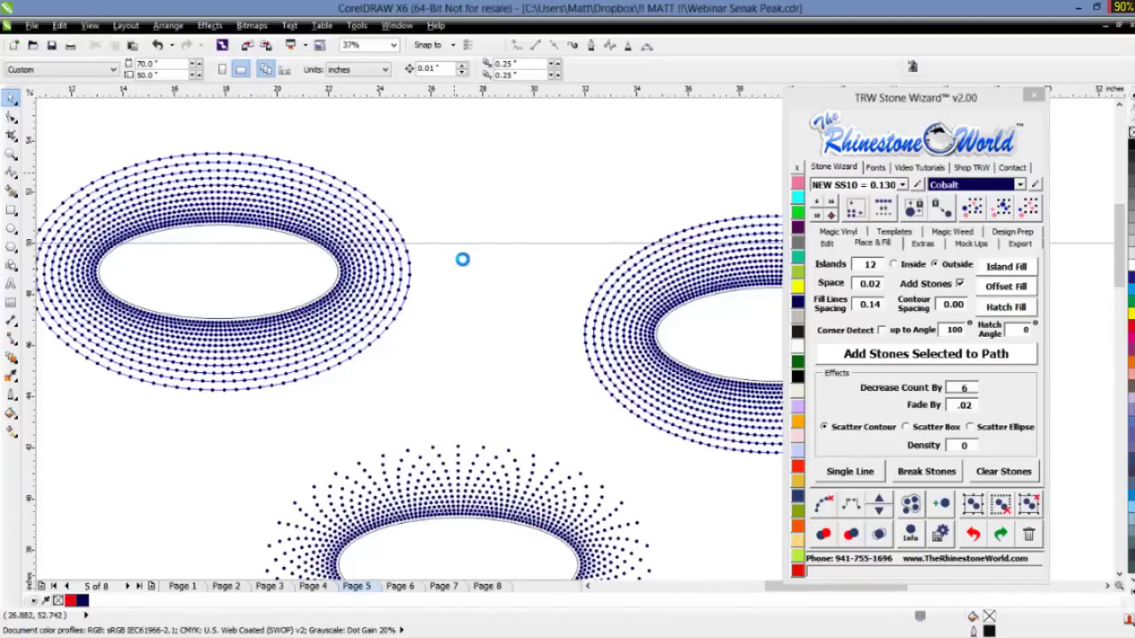
{"action": "scroll", "coordinate": [377, 290], "scroll_direction": "down", "scroll_amount": 2}
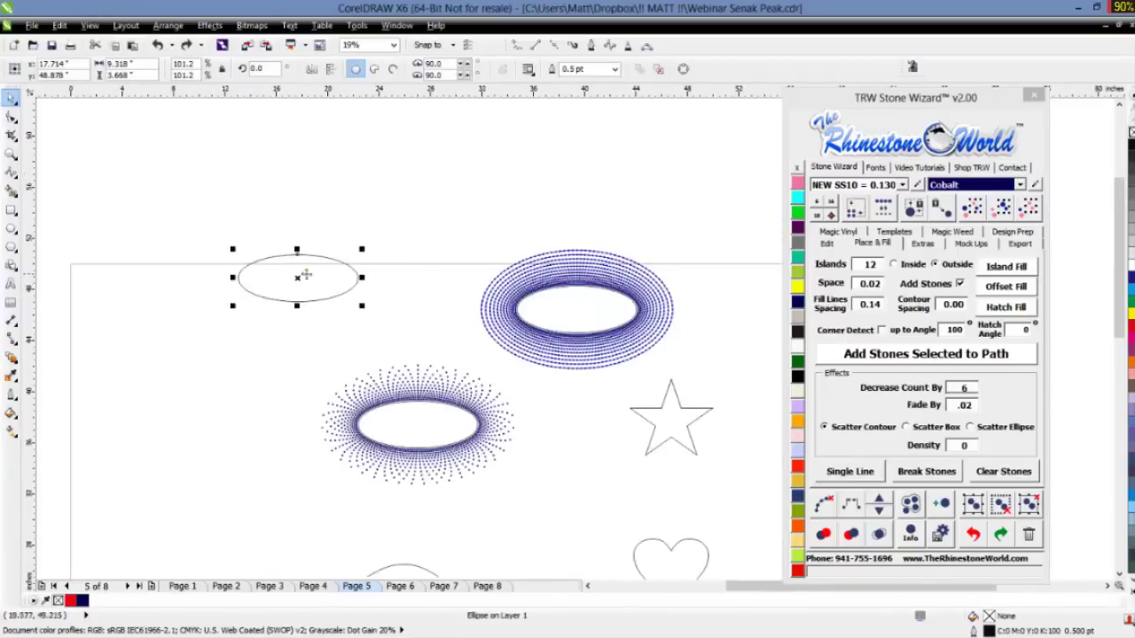
- Set the count decrease to 15 and island-fill the outside of the upper left ellipse with Cobalt stones
{"action": "left_click", "coordinate": [947, 390]}
{"action": "type", "text": "15"}
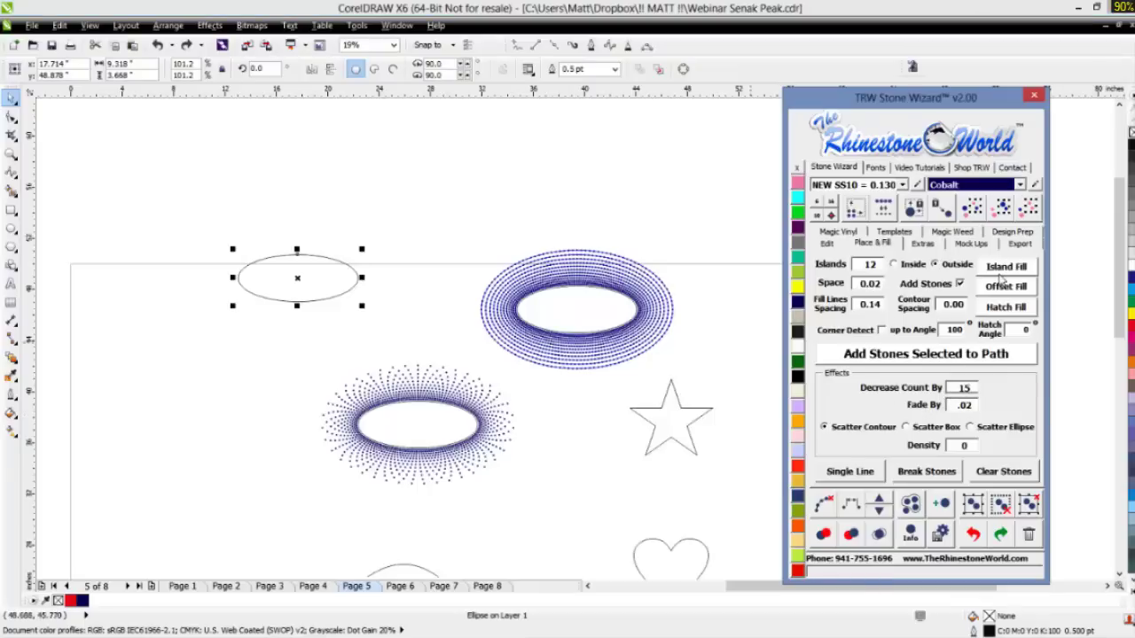
{"action": "left_click", "coordinate": [1003, 267]}
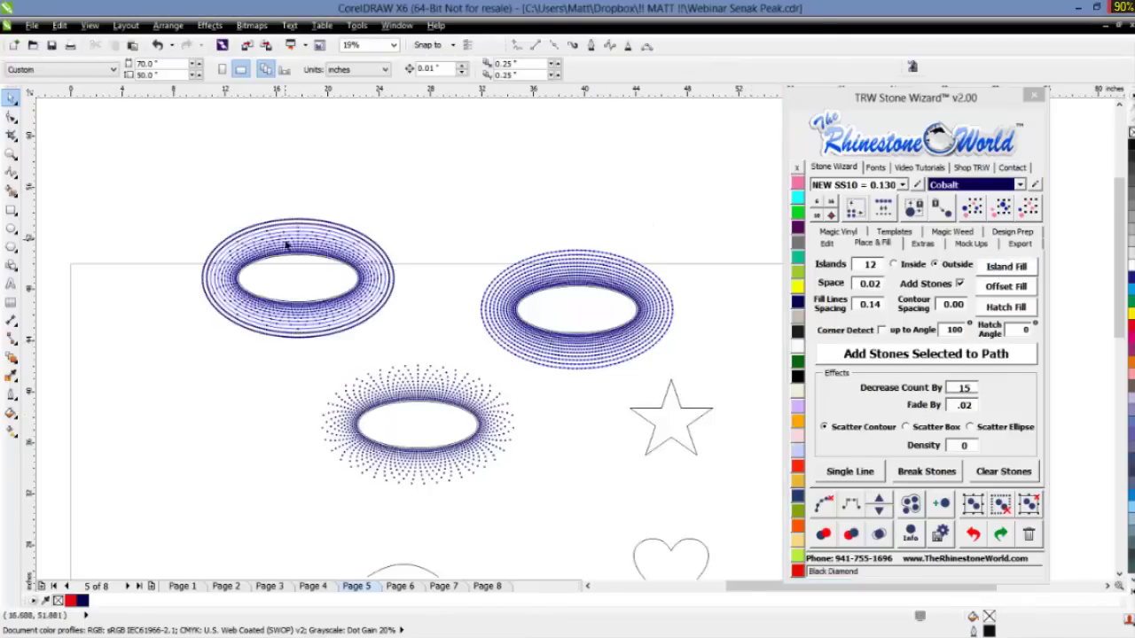
{"action": "scroll", "coordinate": [279, 245], "scroll_direction": "up", "scroll_amount": 2}
{"action": "scroll", "coordinate": [279, 245], "scroll_direction": "up", "scroll_amount": 2}
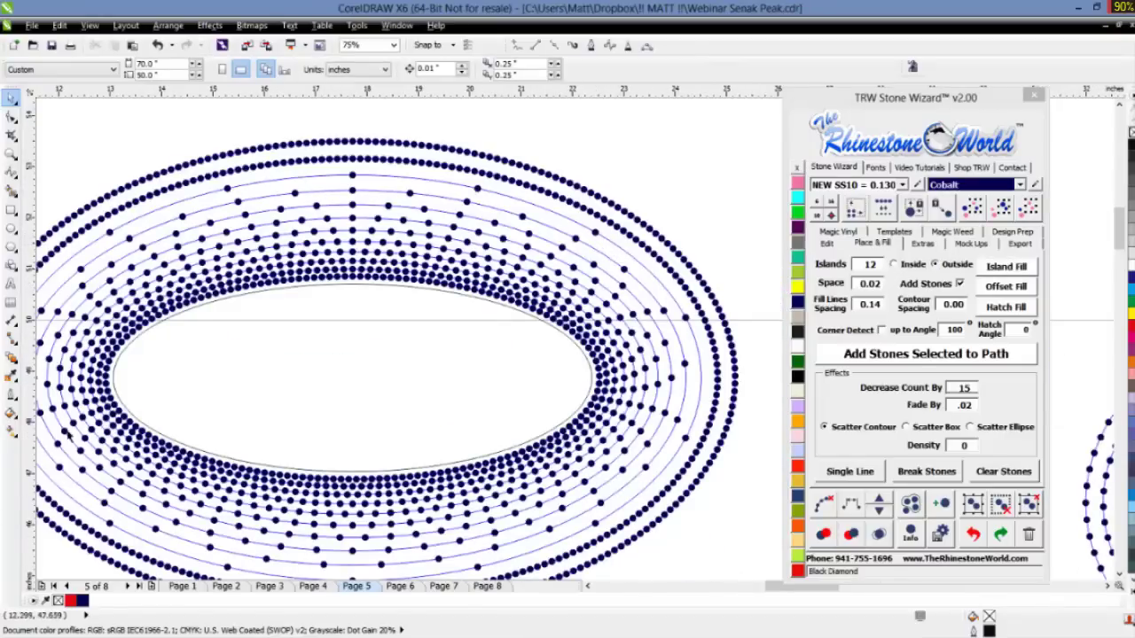
{"action": "scroll", "coordinate": [725, 246], "scroll_direction": "down", "scroll_amount": 2}
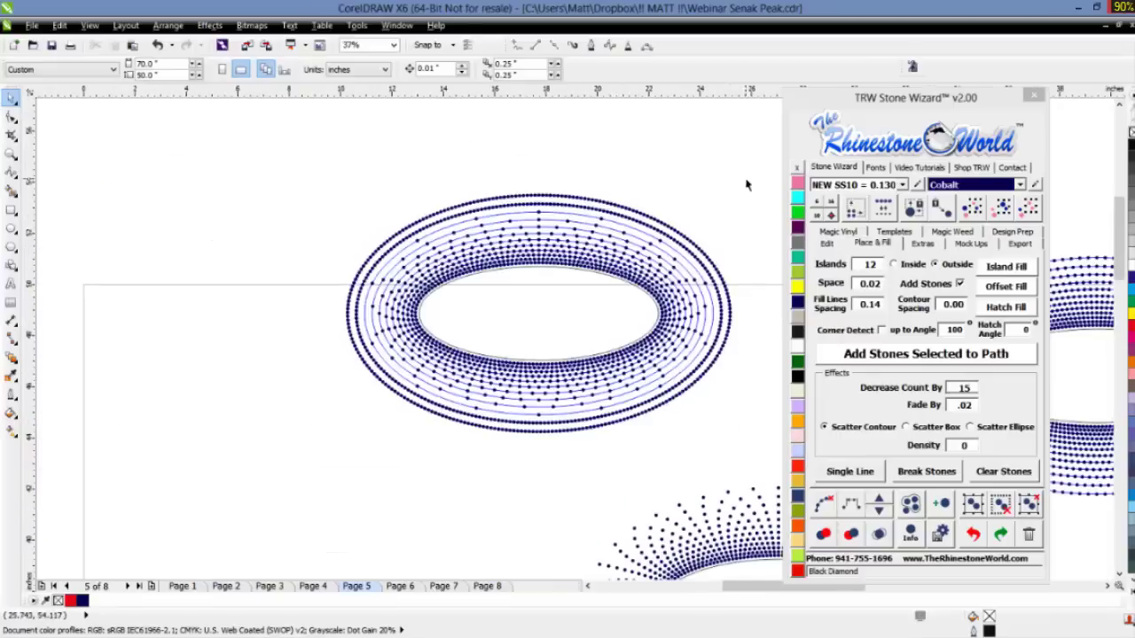
- Clear the guide paths from the upper left ellipse's island fill, keeping only its Cobalt stones
{"action": "left_click", "coordinate": [824, 505]}
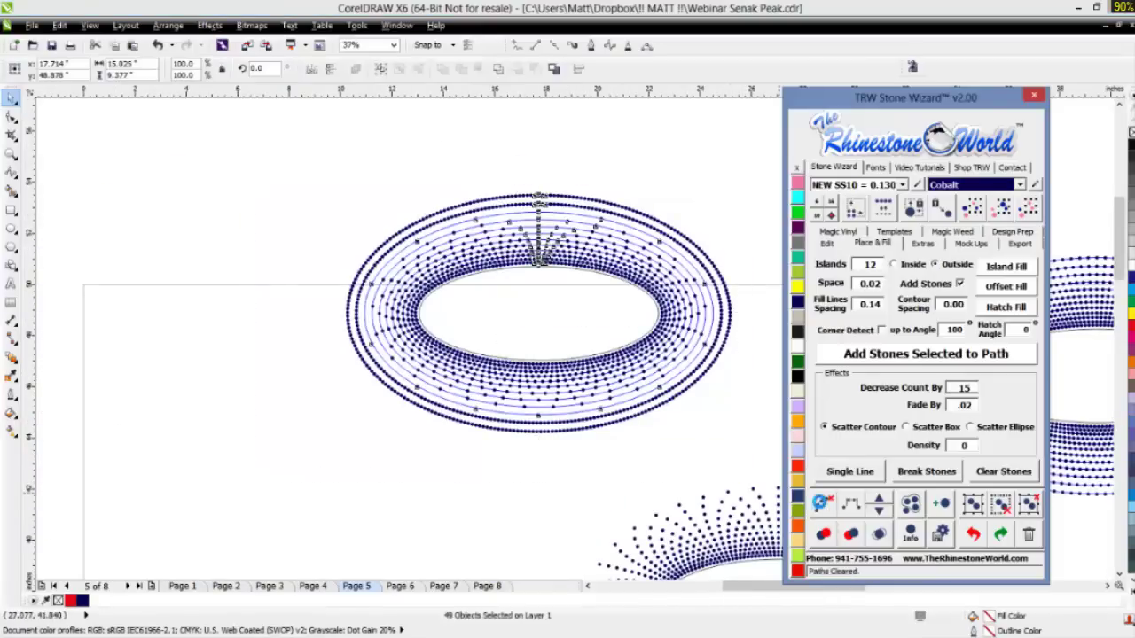
{"action": "left_click", "coordinate": [624, 473]}
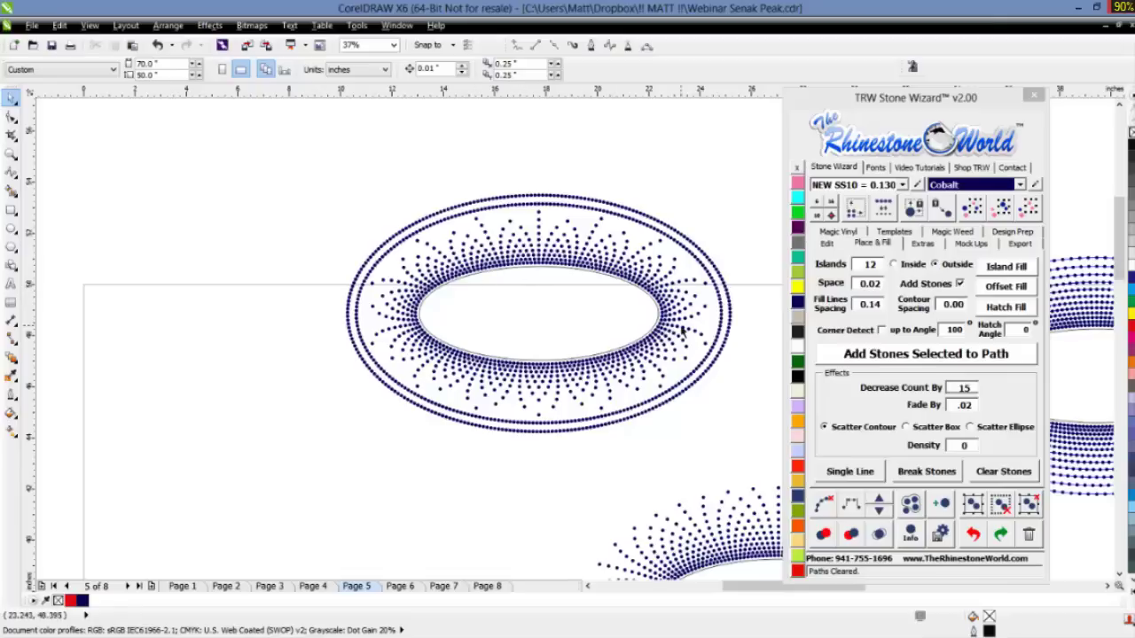
{"action": "scroll", "coordinate": [681, 331], "scroll_direction": "down", "scroll_amount": 2}
{"action": "scroll", "coordinate": [572, 307], "scroll_direction": "down", "scroll_amount": 2}
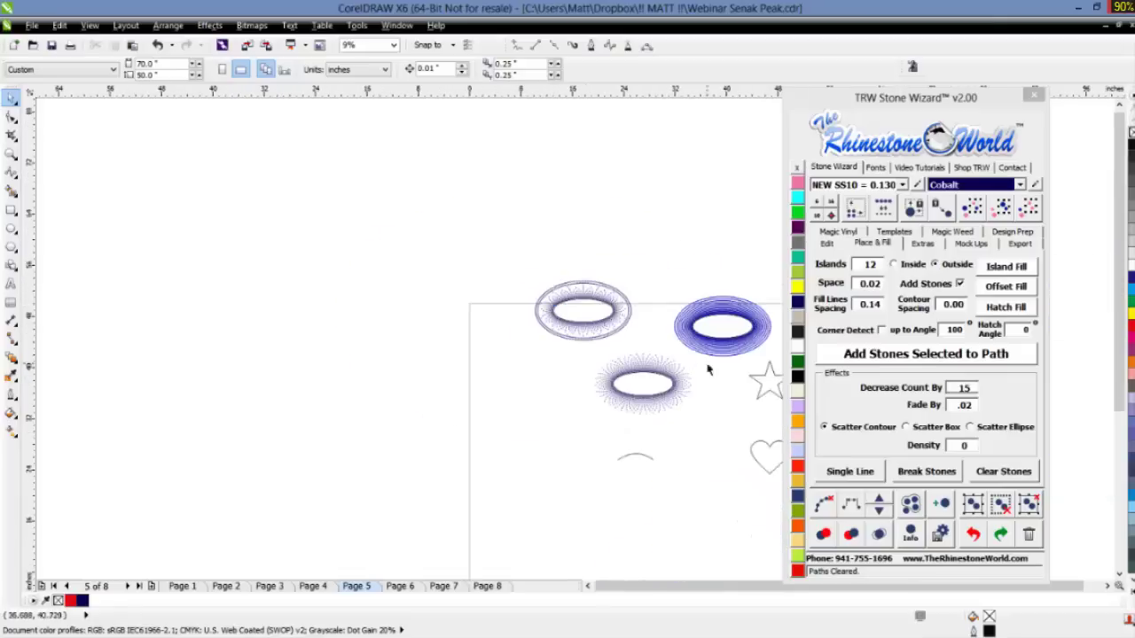
- Delete the two ellipse copies near the page's upper edge together with their stone fills, keeping the original ellipse
{"action": "scroll", "coordinate": [721, 369], "scroll_direction": "up", "scroll_amount": 2}
{"action": "left_click_drag", "start_coordinate": [326, 187], "coordinate": [574, 324]}
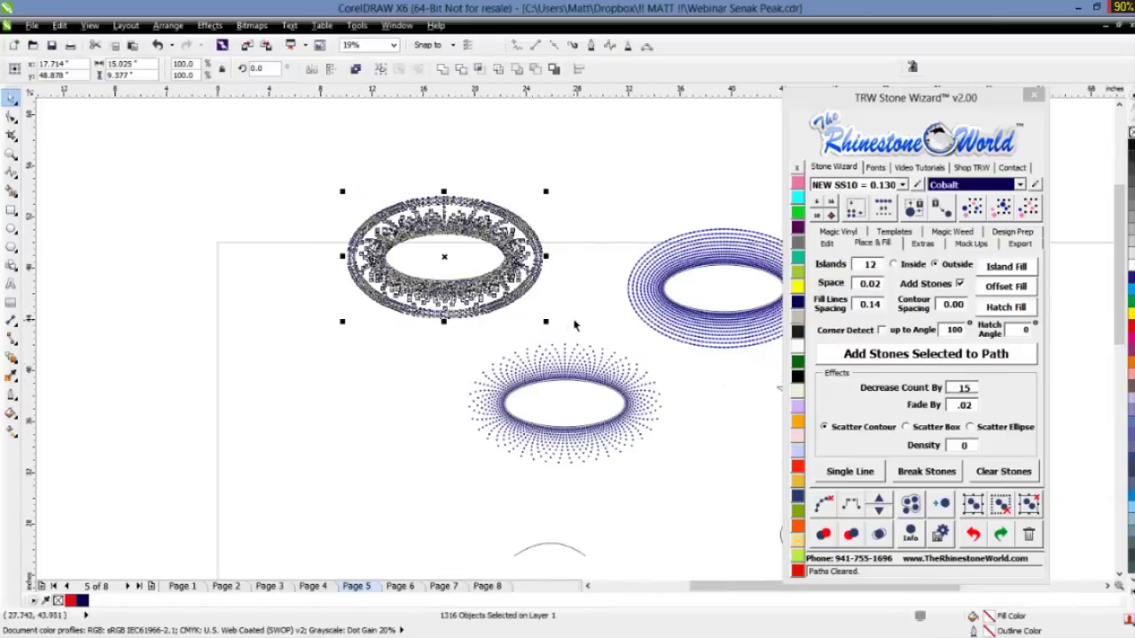
{"action": "key", "text": "Delete"}
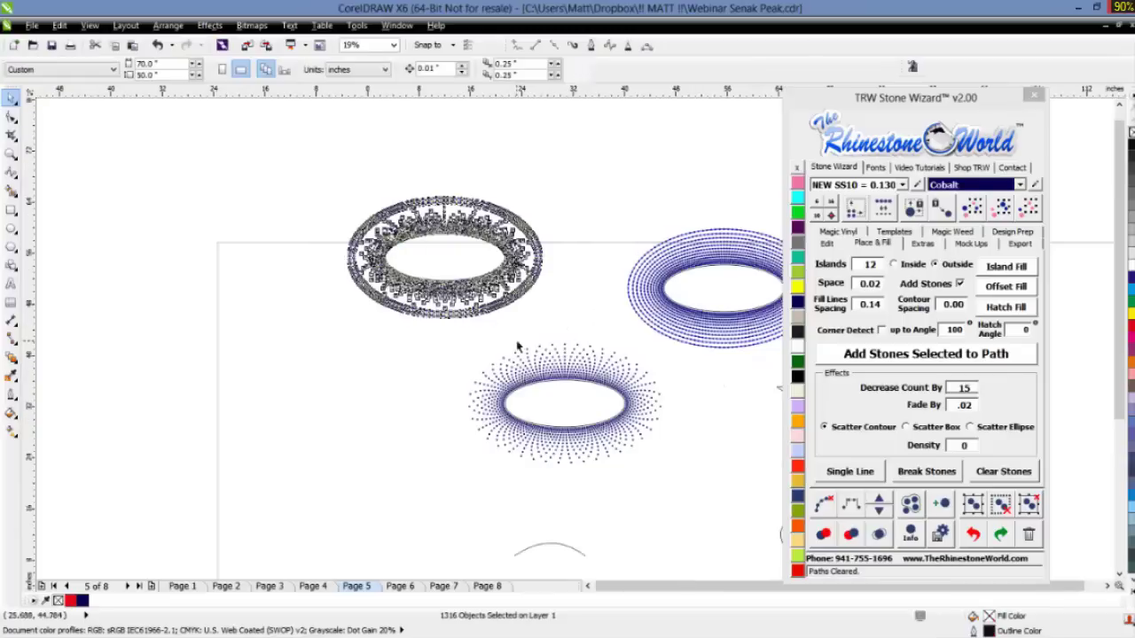
{"action": "scroll", "coordinate": [517, 342], "scroll_direction": "down", "scroll_amount": 2}
{"action": "left_click_drag", "start_coordinate": [685, 317], "coordinate": [608, 273]}
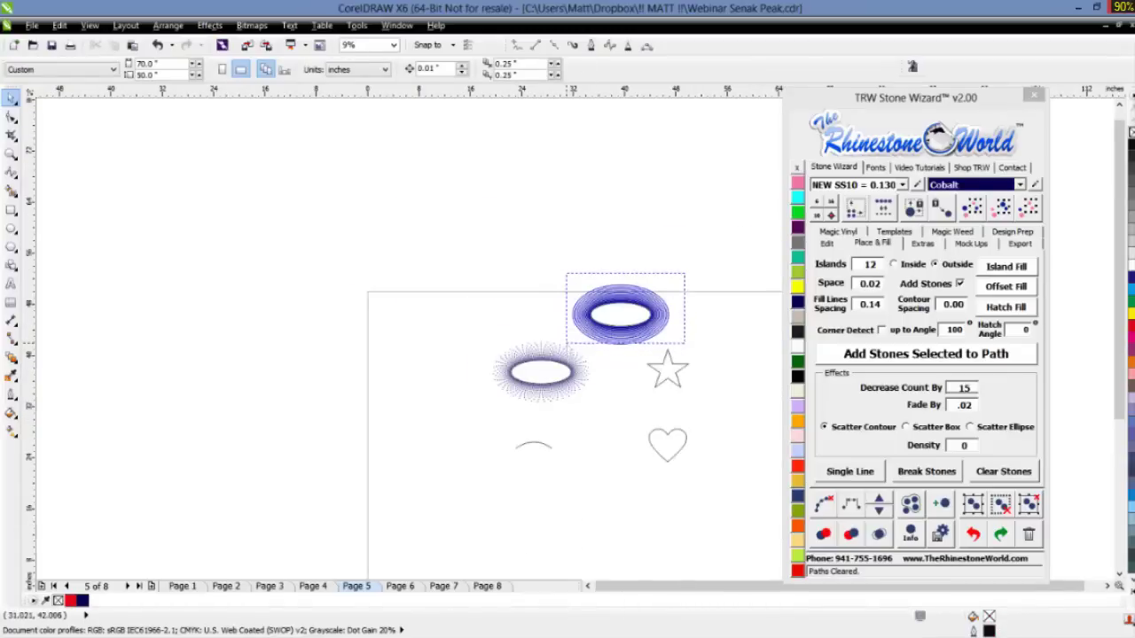
{"action": "left_click", "coordinate": [571, 346]}
{"action": "key", "text": "Delete"}
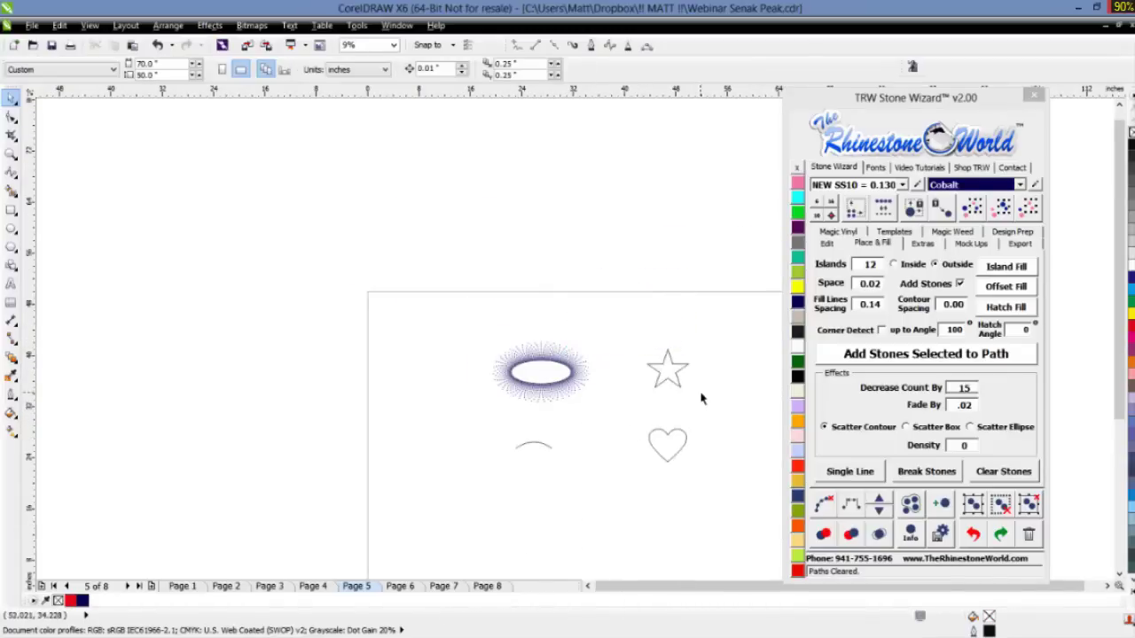
- Set the islands to 10 and the count decrease to 5, and island-fill the outside of the star with Cobalt stones
{"action": "scroll", "coordinate": [670, 409], "scroll_direction": "up", "scroll_amount": 2}
{"action": "scroll", "coordinate": [669, 411], "scroll_direction": "up", "scroll_amount": 1}
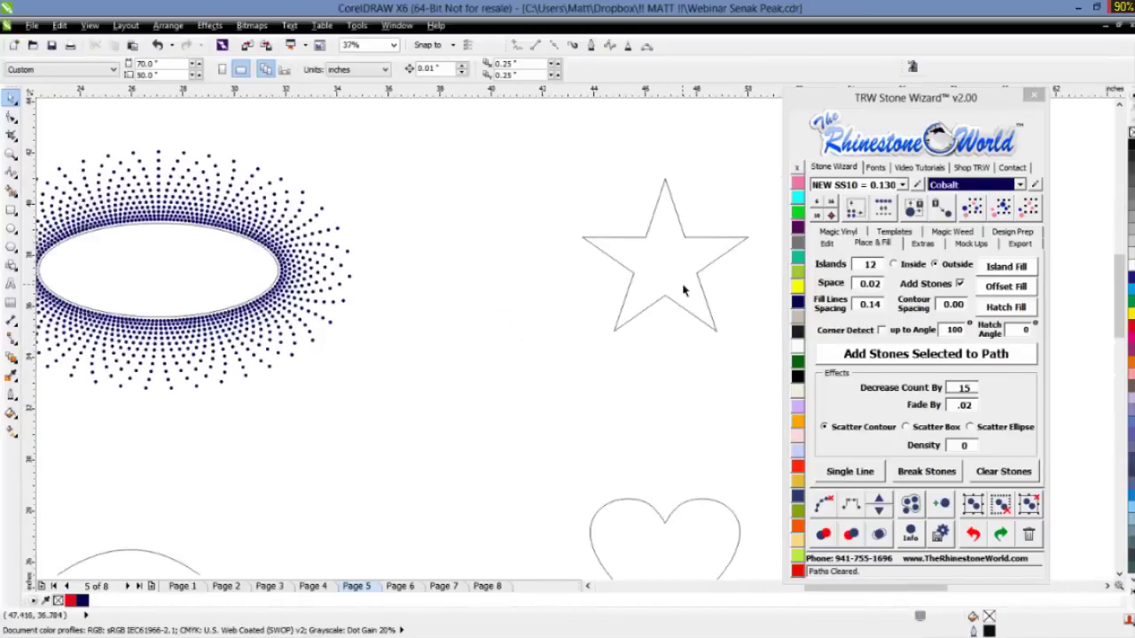
{"action": "left_click", "coordinate": [621, 285]}
{"action": "scroll", "coordinate": [700, 266], "scroll_direction": "down", "scroll_amount": 3}
{"action": "scroll", "coordinate": [705, 261], "scroll_direction": "up", "scroll_amount": 2}
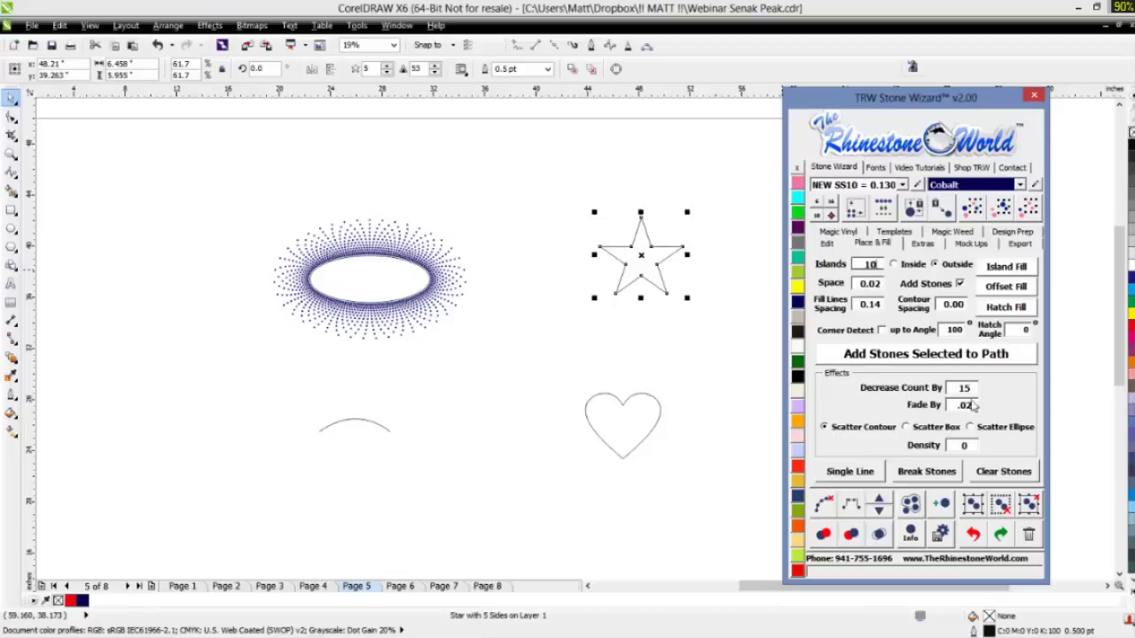
{"action": "type", "text": "5"}
{"action": "left_click", "coordinate": [1007, 267]}
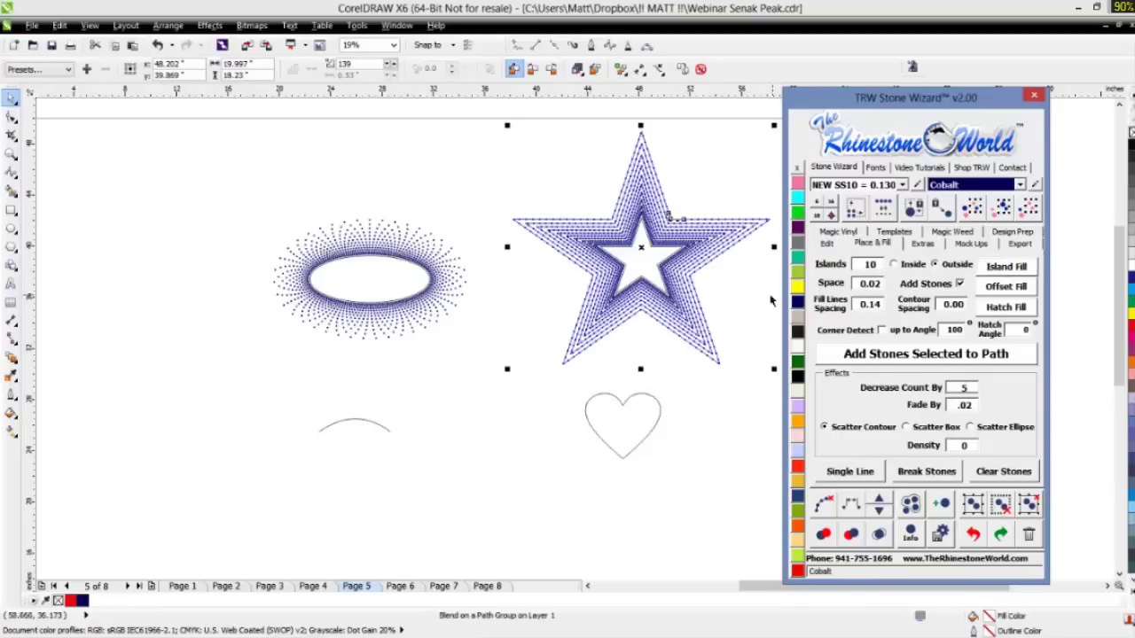
- Select the star's whole island fill and clear its guide paths, keeping only the stones
{"action": "left_click", "coordinate": [727, 293]}
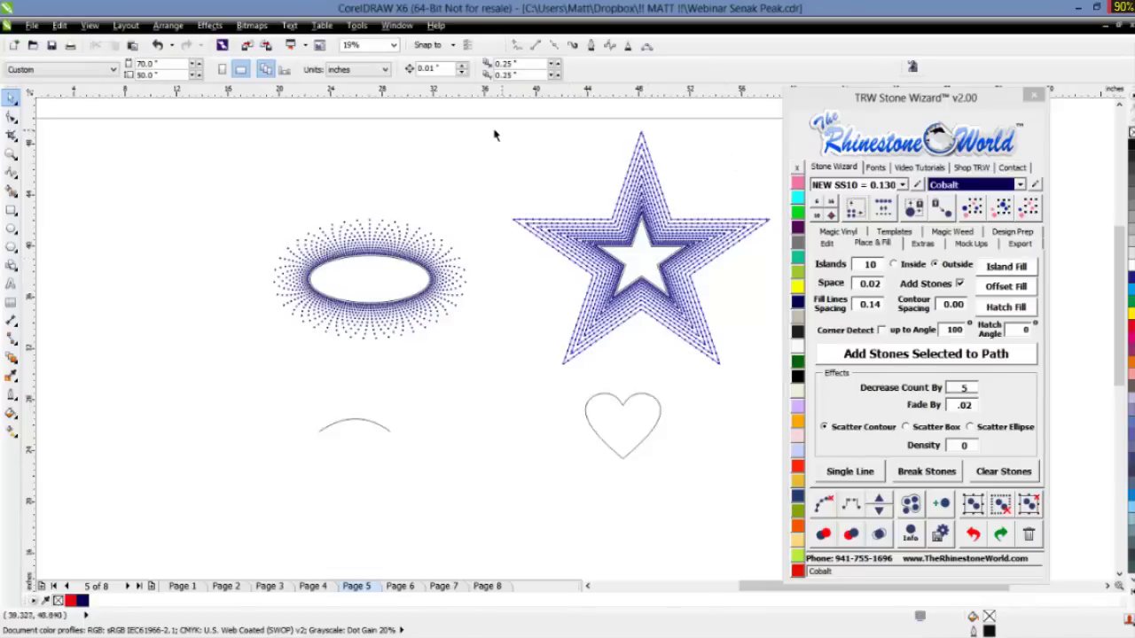
{"action": "left_click_drag", "start_coordinate": [498, 117], "coordinate": [780, 384]}
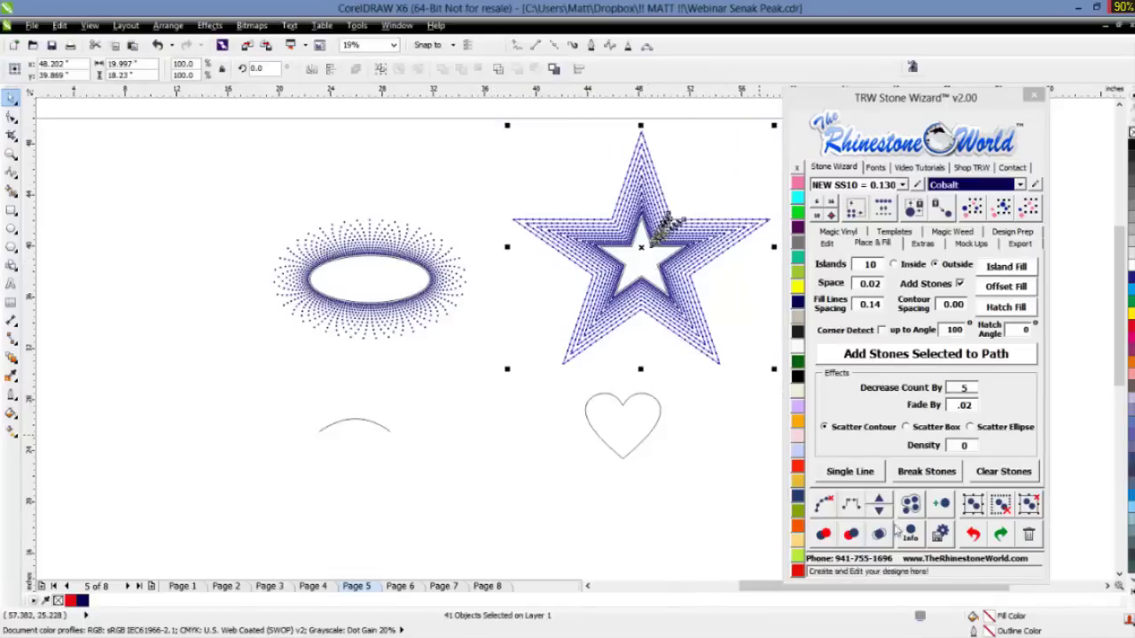
{"action": "left_click", "coordinate": [828, 509]}
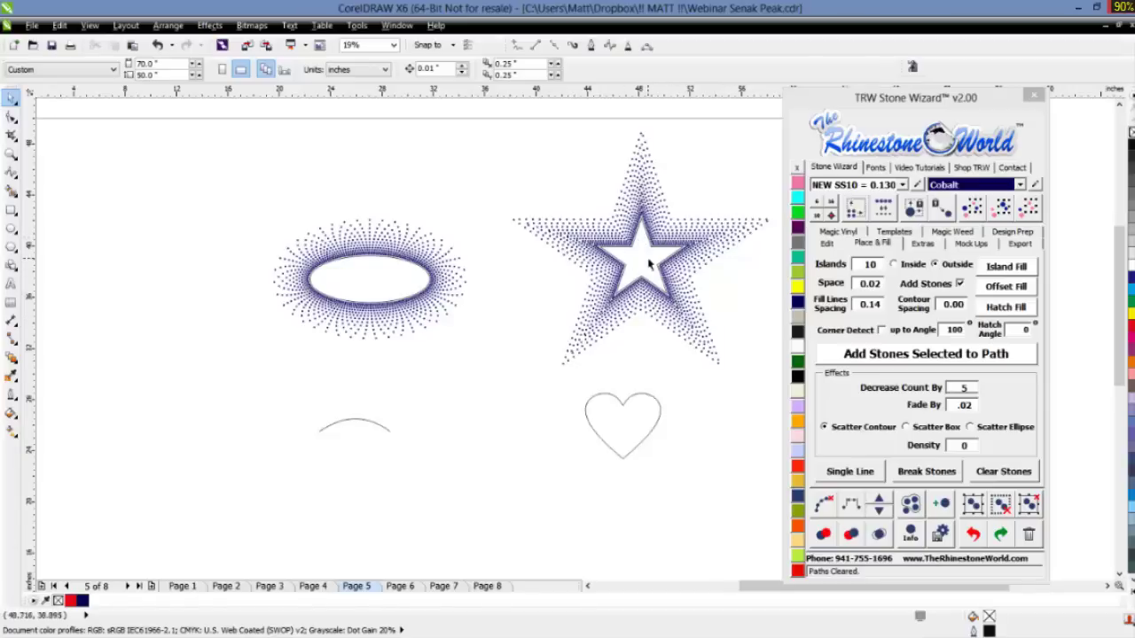
- Place a copy of the plain star outline to the left of the ellipse, centred at about 6.8, 36.3 inches
{"action": "left_click_drag", "start_coordinate": [648, 263], "coordinate": [126, 304]}
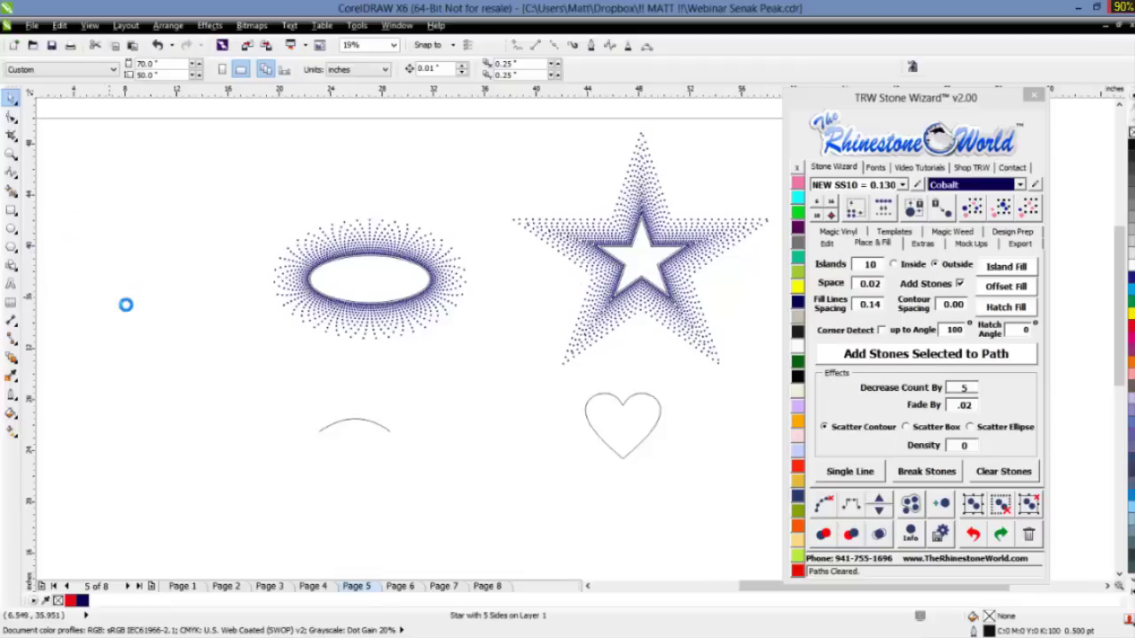
{"action": "scroll", "coordinate": [55, 306], "scroll_direction": "down", "scroll_amount": 2}
{"action": "scroll", "coordinate": [54, 307], "scroll_direction": "up", "scroll_amount": 2}
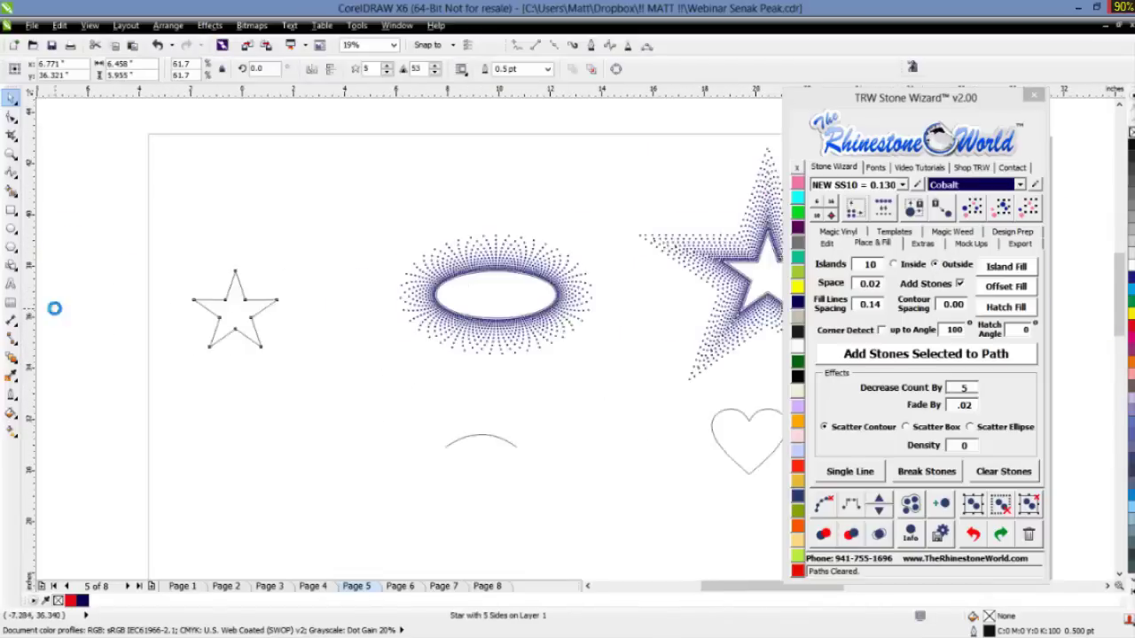
{"action": "scroll", "coordinate": [54, 307], "scroll_direction": "up", "scroll_amount": 2}
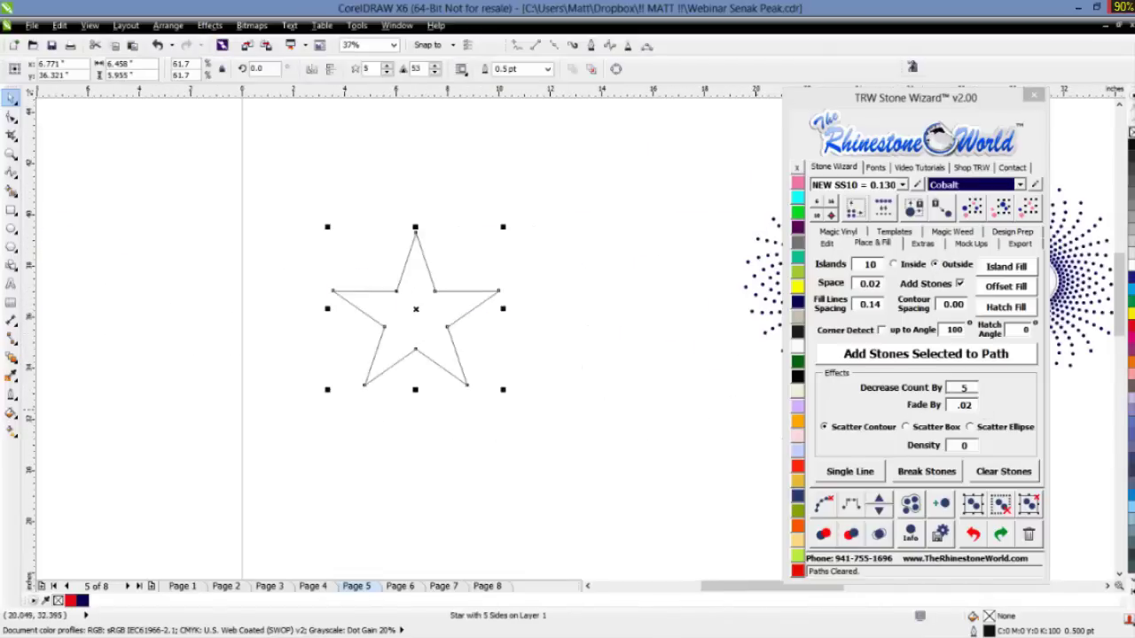
- Set the count decrease to 10 and island-fill the outside of the copied star with Cobalt stones
{"action": "double_click", "coordinate": [964, 387]}
{"action": "type", "text": "10"}
{"action": "left_click", "coordinate": [525, 337]}
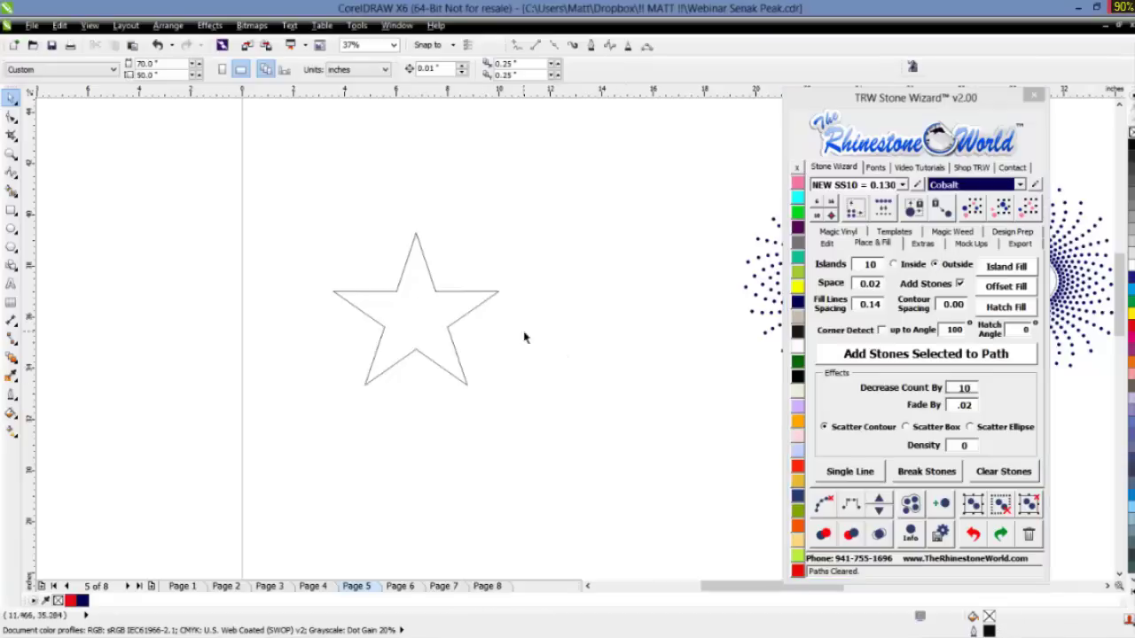
{"action": "left_click", "coordinate": [446, 321]}
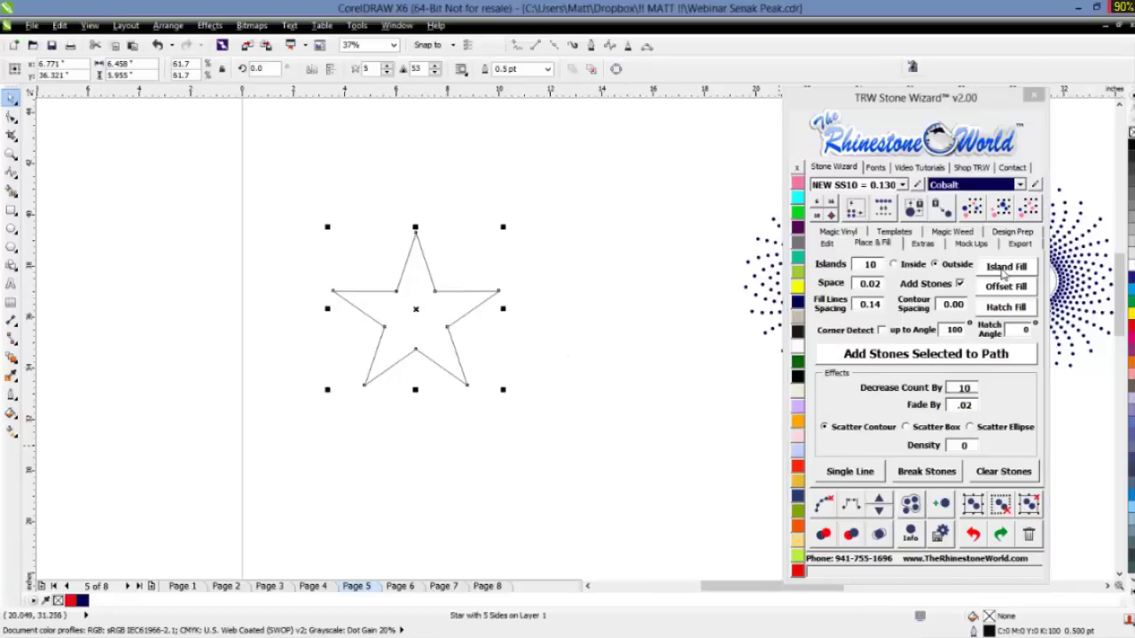
{"action": "left_click", "coordinate": [1004, 269]}
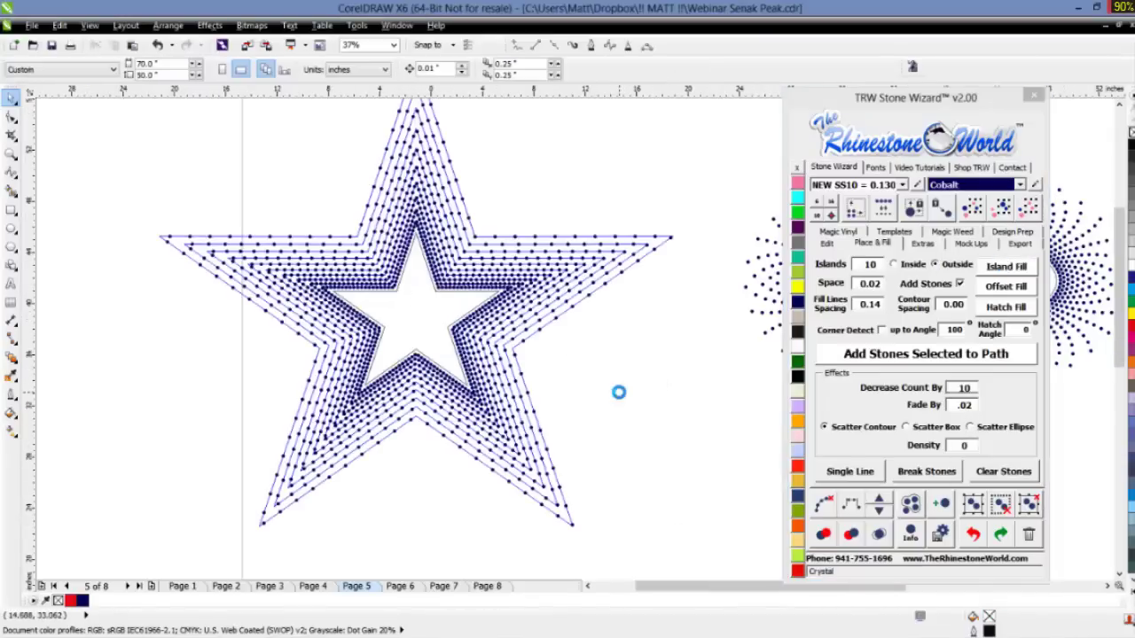
- Select the copied star's entire fill and clear its guide paths, keeping only the stones
{"action": "scroll", "coordinate": [619, 392], "scroll_direction": "down", "scroll_amount": 2}
{"action": "left_click_drag", "start_coordinate": [264, 208], "coordinate": [664, 498]}
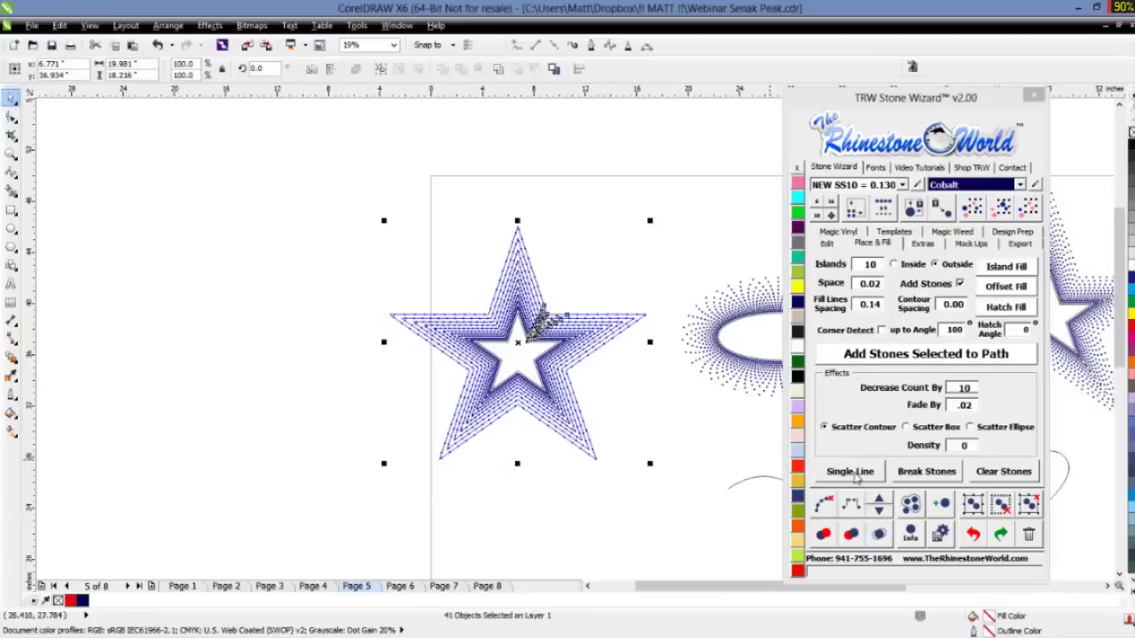
{"action": "left_click", "coordinate": [851, 473]}
{"action": "scroll", "coordinate": [322, 421], "scroll_direction": "down", "scroll_amount": 2}
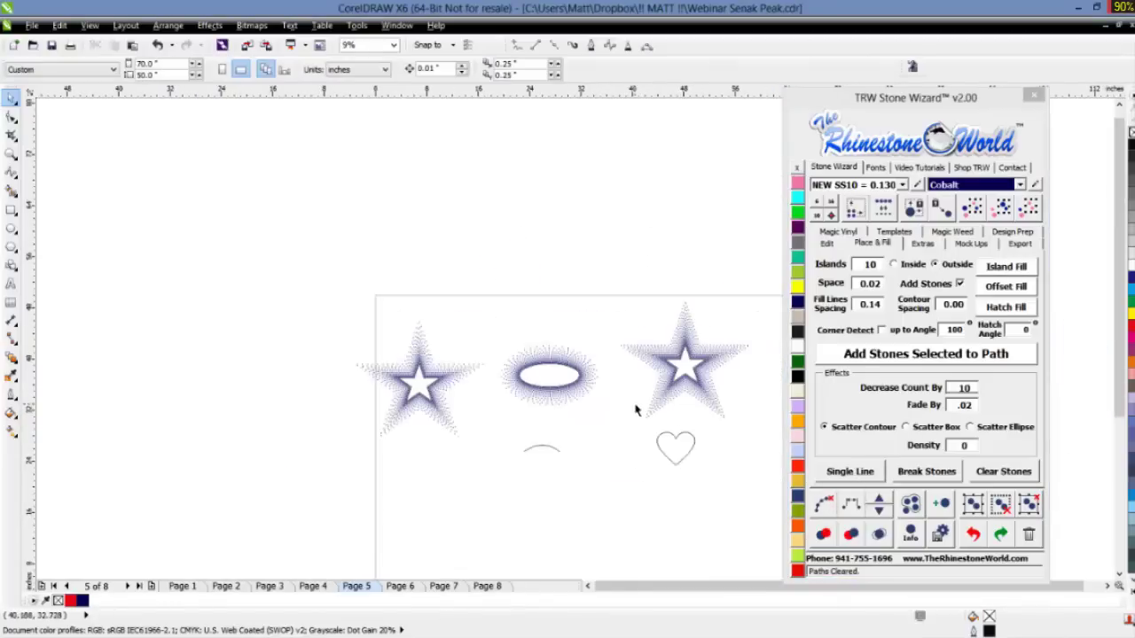
- Delete the stone-filled star copy left of the ellipse and the original stone-filled star to its right
{"action": "scroll", "coordinate": [652, 395], "scroll_direction": "up", "scroll_amount": 2}
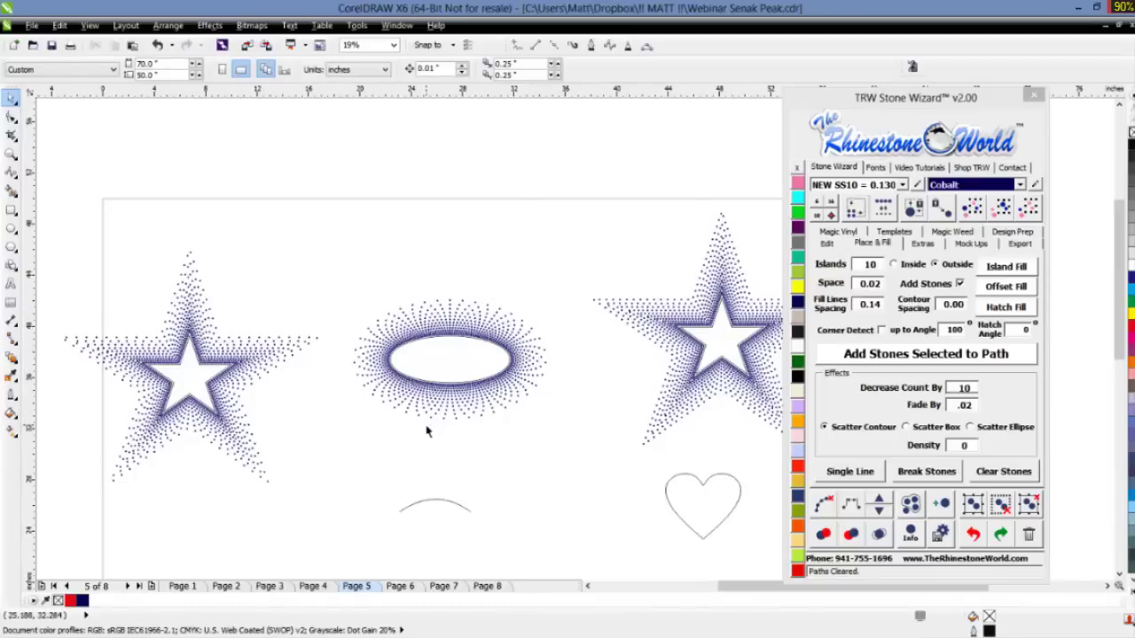
{"action": "scroll", "coordinate": [427, 432], "scroll_direction": "down", "scroll_amount": 2}
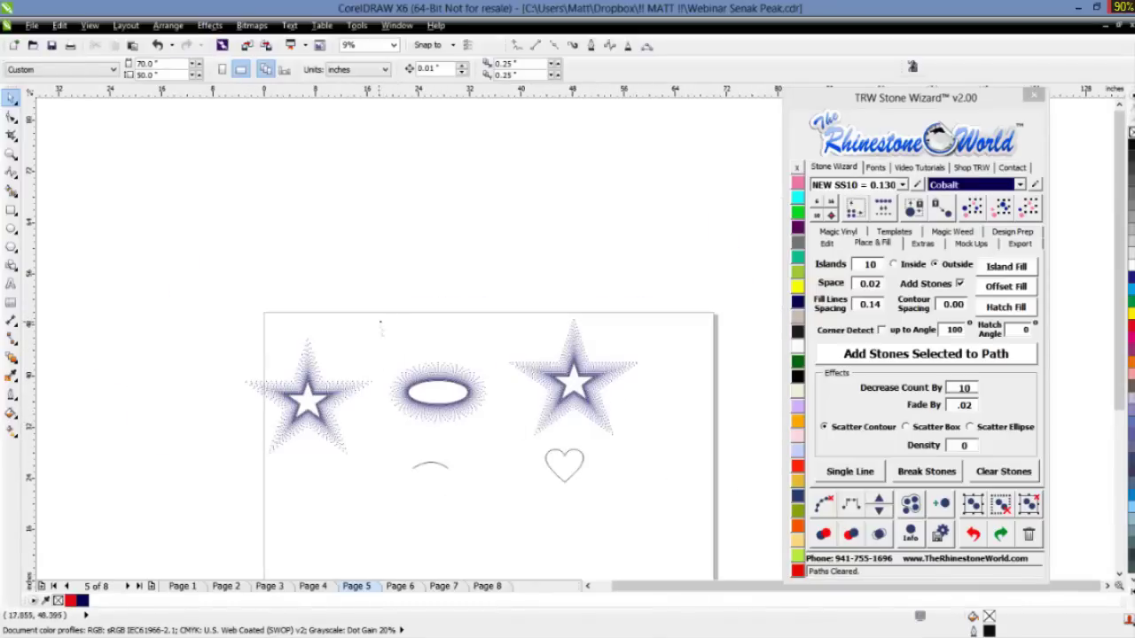
{"action": "left_click_drag", "start_coordinate": [381, 323], "coordinate": [231, 477]}
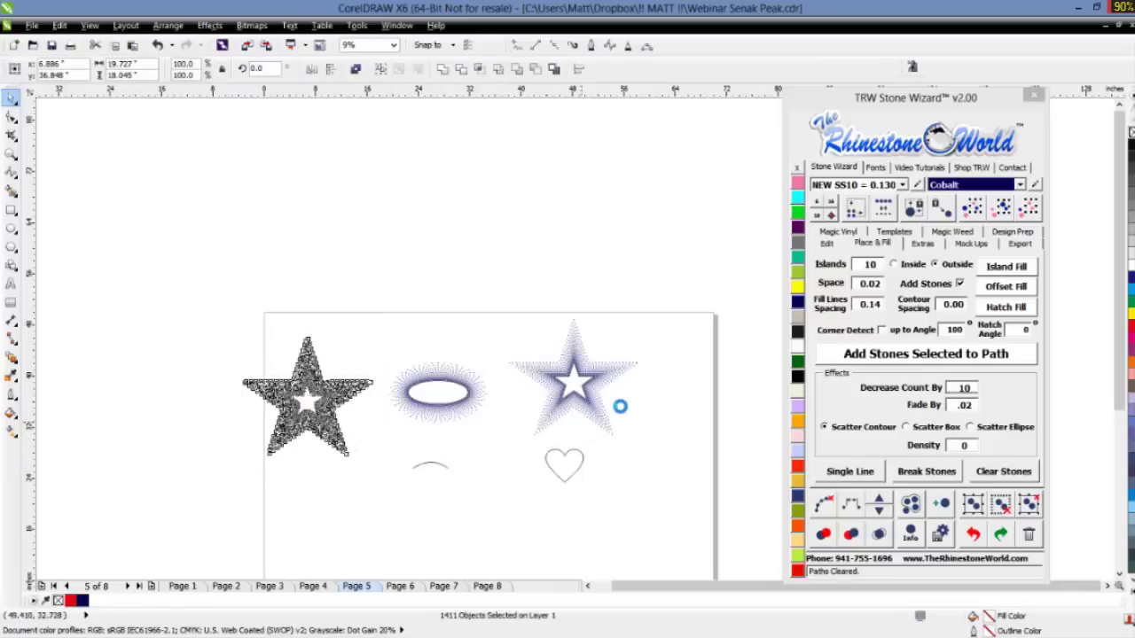
{"action": "key", "text": "Delete"}
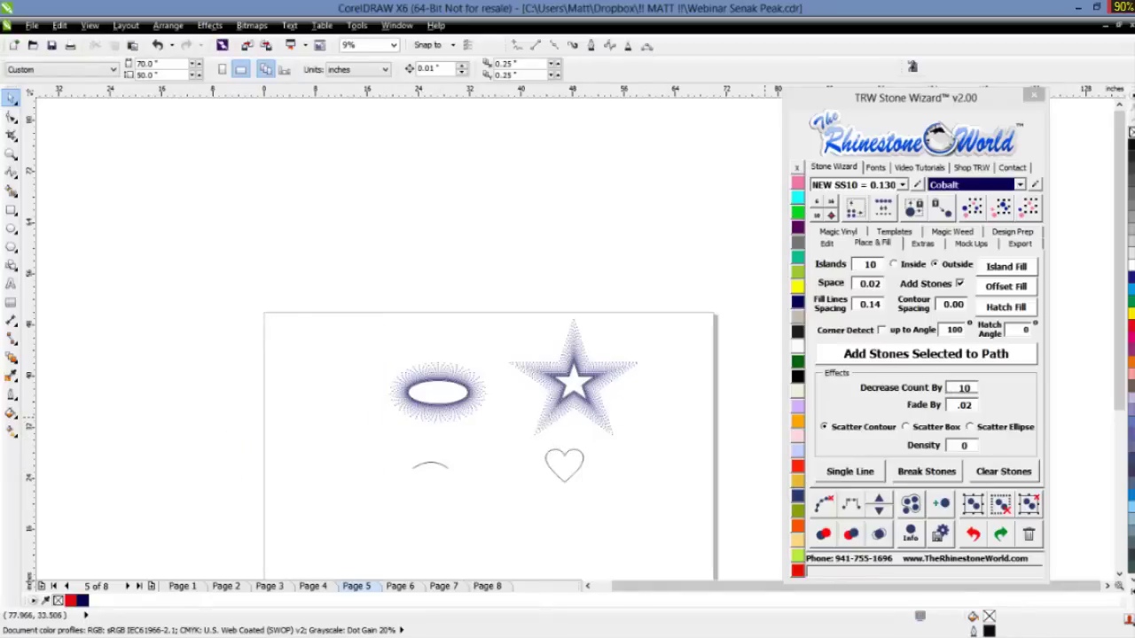
{"action": "scroll", "coordinate": [645, 407], "scroll_direction": "up", "scroll_amount": 3}
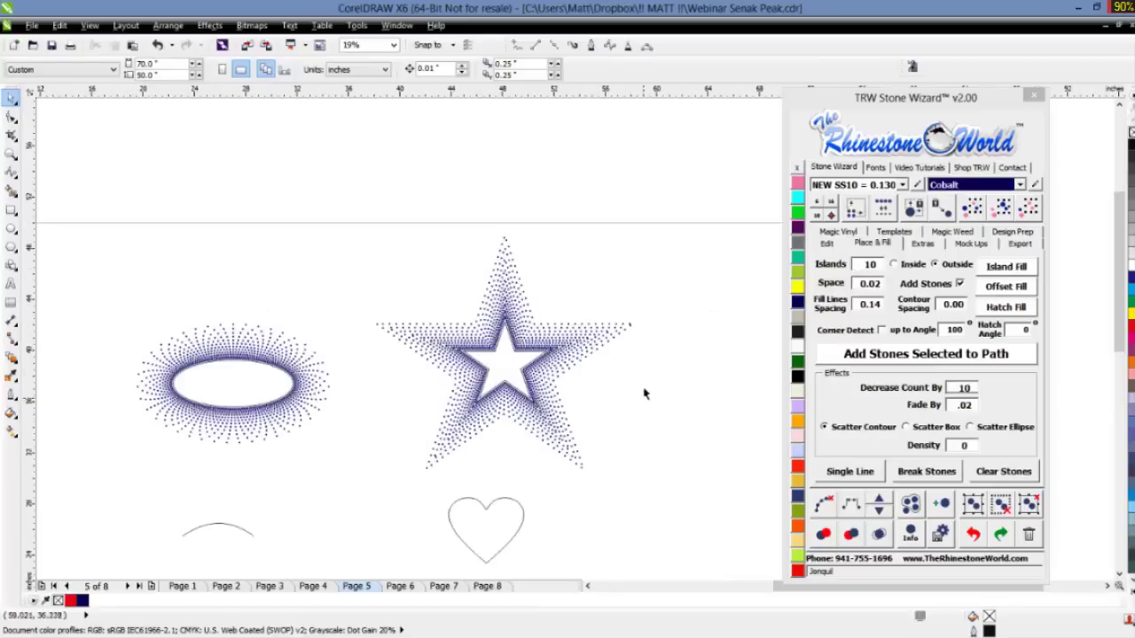
{"action": "left_click_drag", "start_coordinate": [659, 214], "coordinate": [360, 478]}
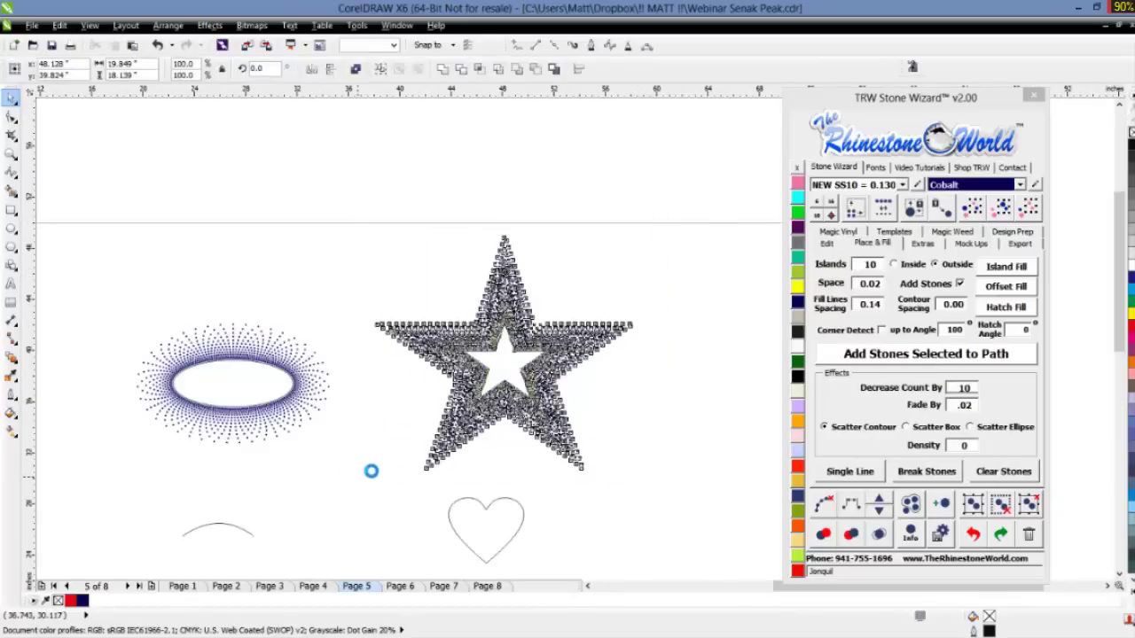
{"action": "key", "text": "Delete"}
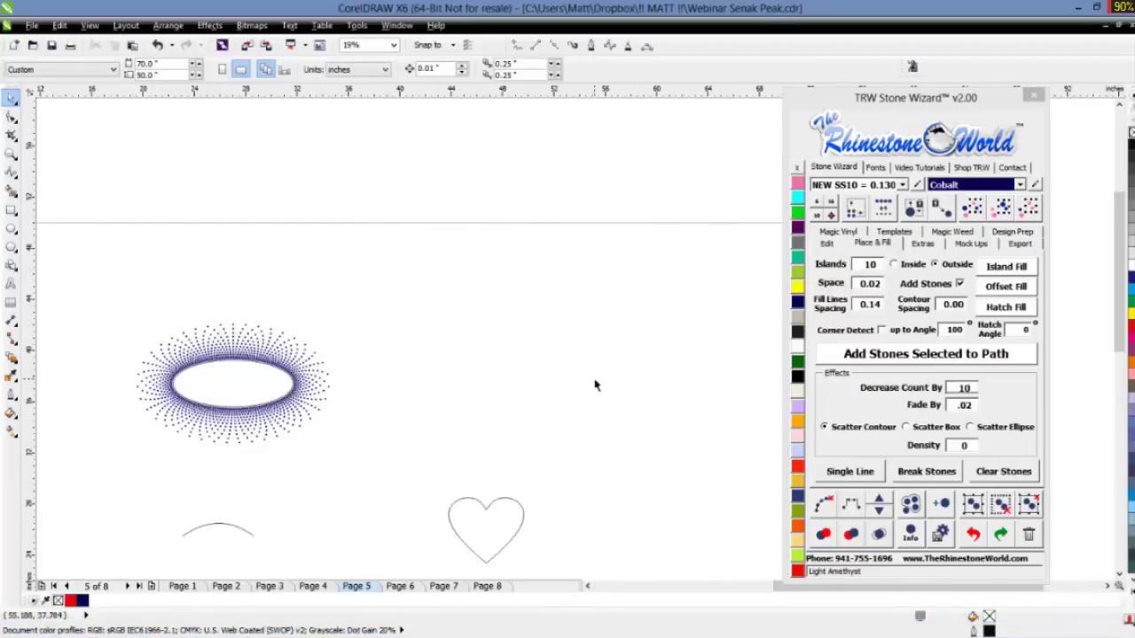
- Move the open arc beneath the ellipse so its centre sits at about X 29 in, Y 24.4 in
{"action": "scroll", "coordinate": [594, 383], "scroll_direction": "down", "scroll_amount": 3}
{"action": "scroll", "coordinate": [301, 394], "scroll_direction": "up", "scroll_amount": 6}
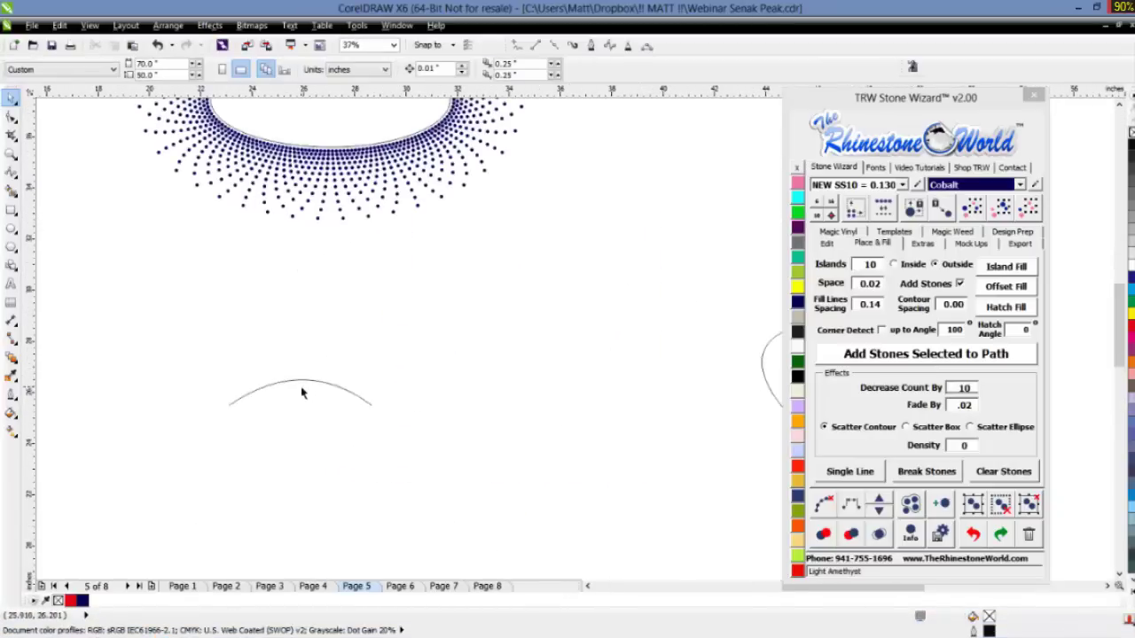
{"action": "left_click_drag", "start_coordinate": [309, 384], "coordinate": [389, 423]}
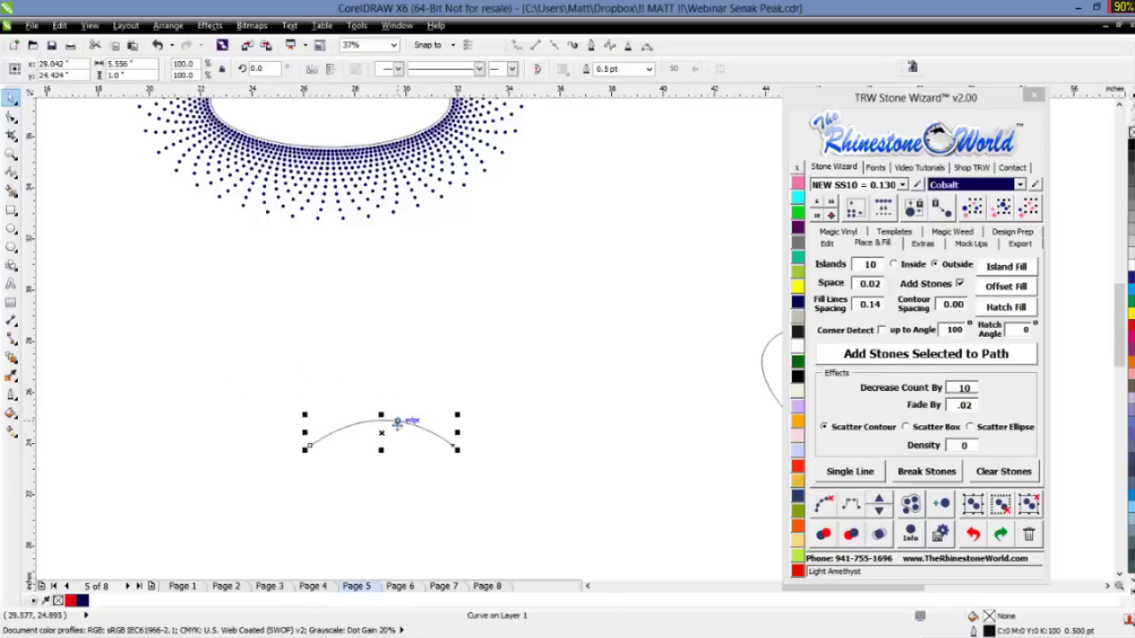
{"action": "left_click", "coordinate": [552, 337]}
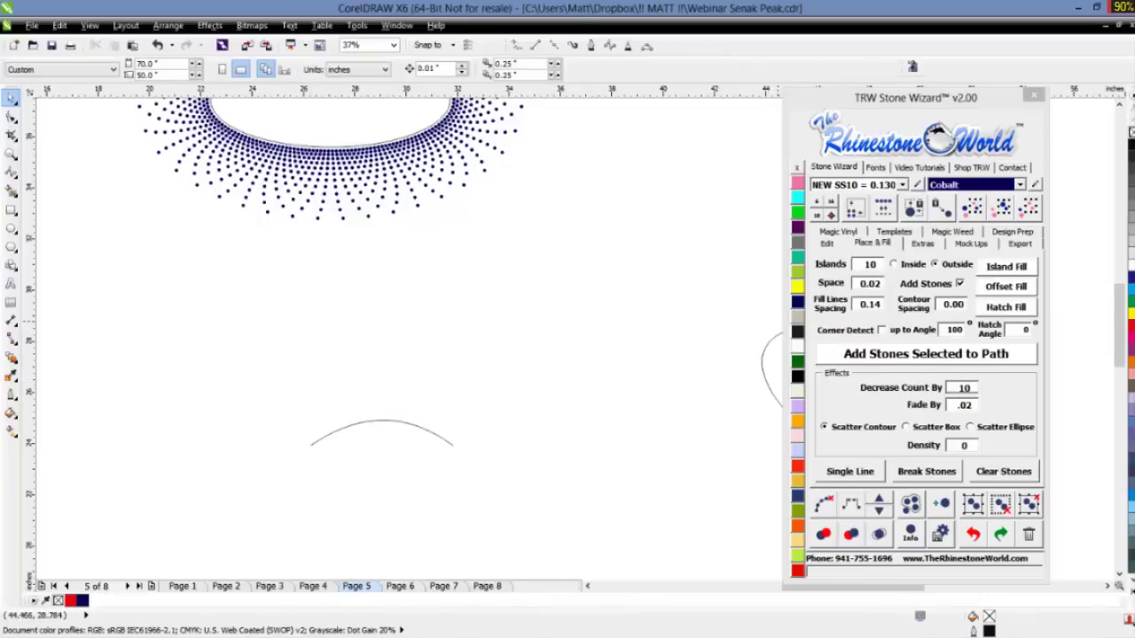
- Set the stone fill to 8 islands with the count decreasing by 5
{"action": "double_click", "coordinate": [869, 265]}
{"action": "type", "text": "8"}
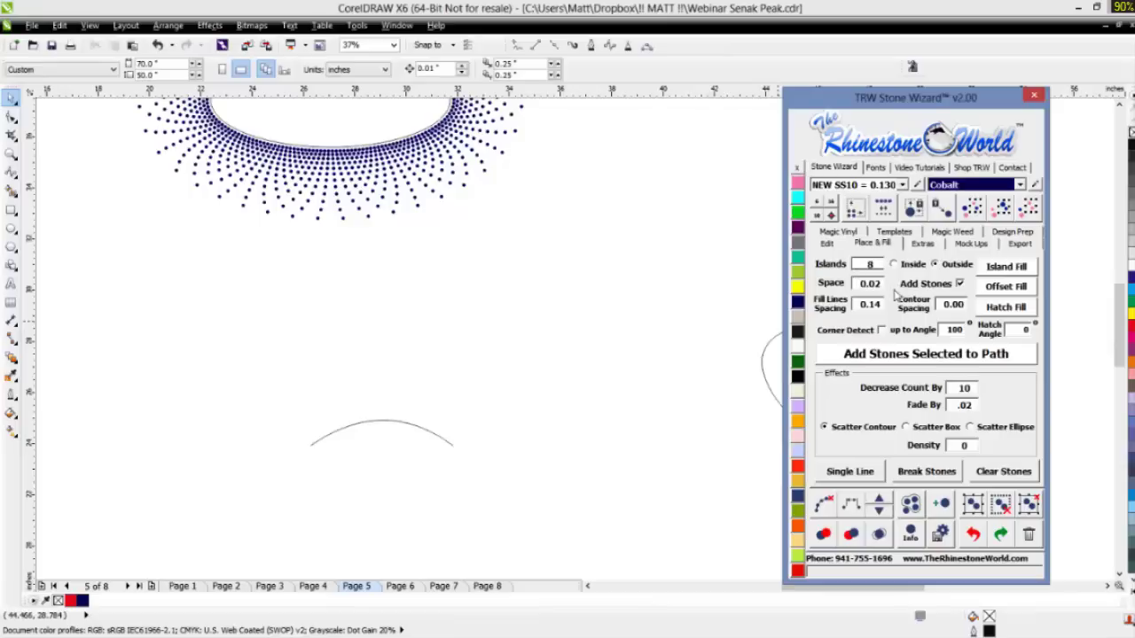
{"action": "left_click", "coordinate": [721, 310]}
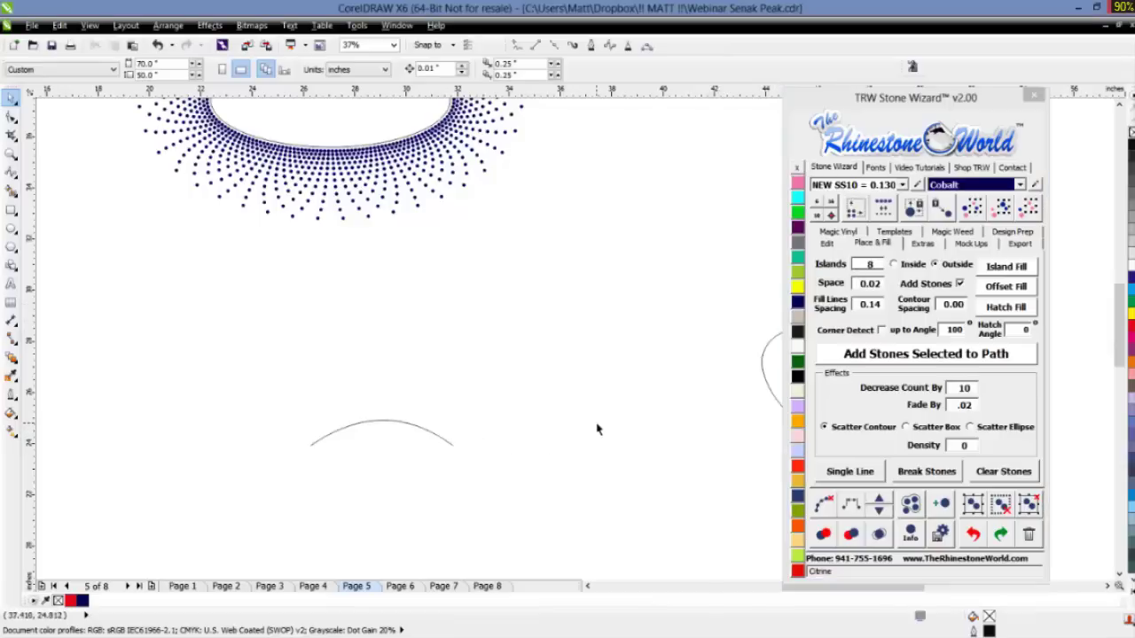
{"action": "double_click", "coordinate": [947, 396]}
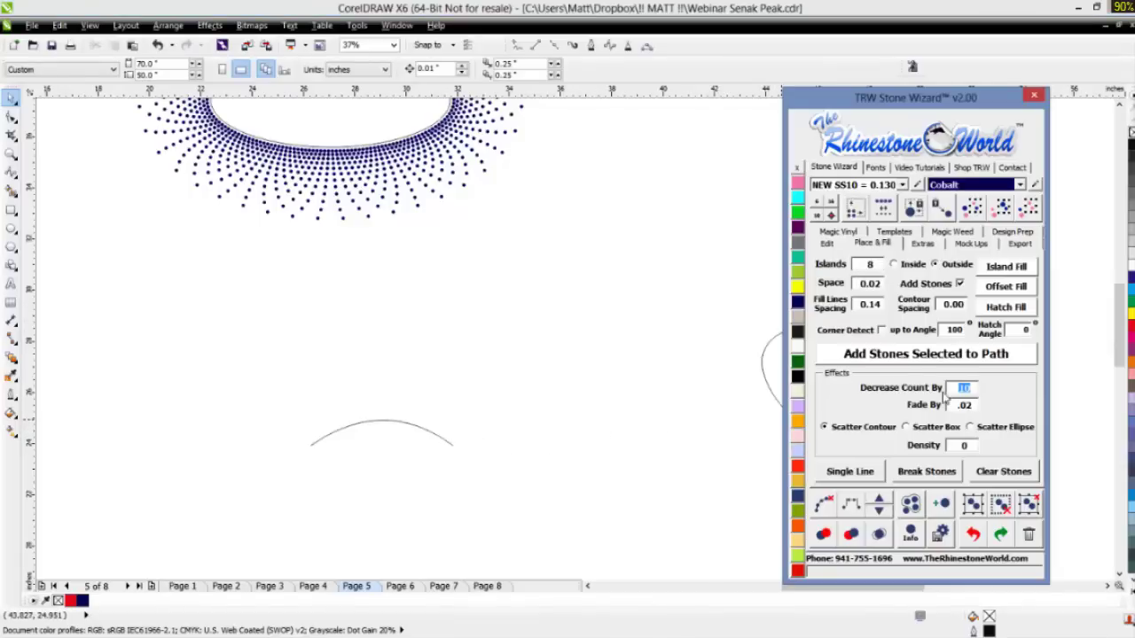
{"action": "type", "text": "5"}
{"action": "left_click", "coordinate": [497, 427]}
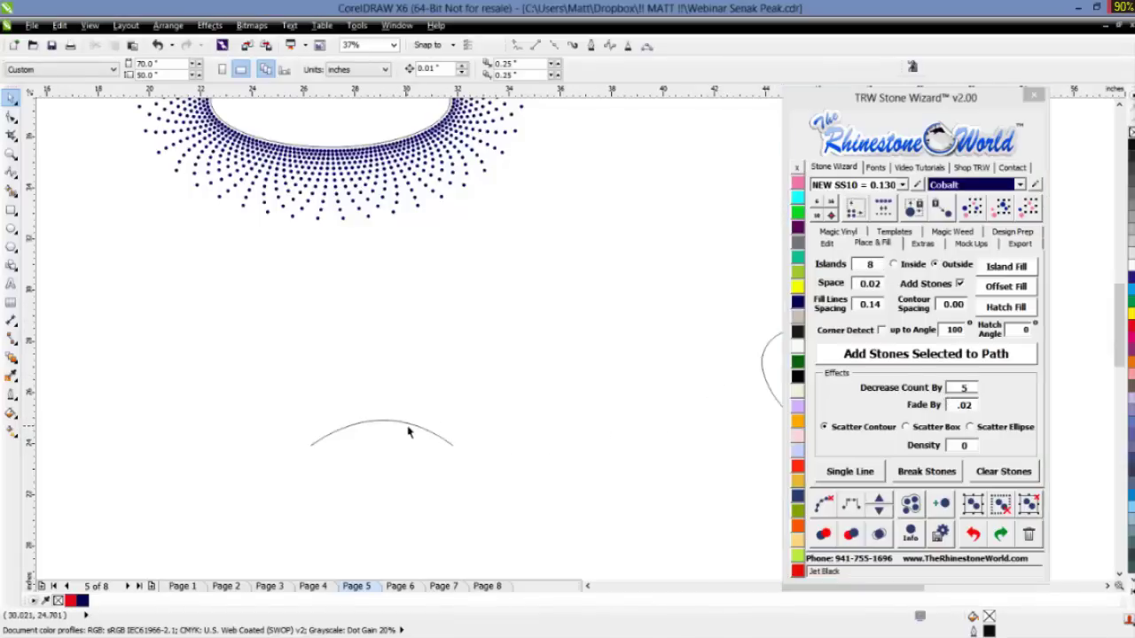
- Fill outside the arc with islands of stones and clear the paths from the resulting rows
{"action": "left_click", "coordinate": [408, 432]}
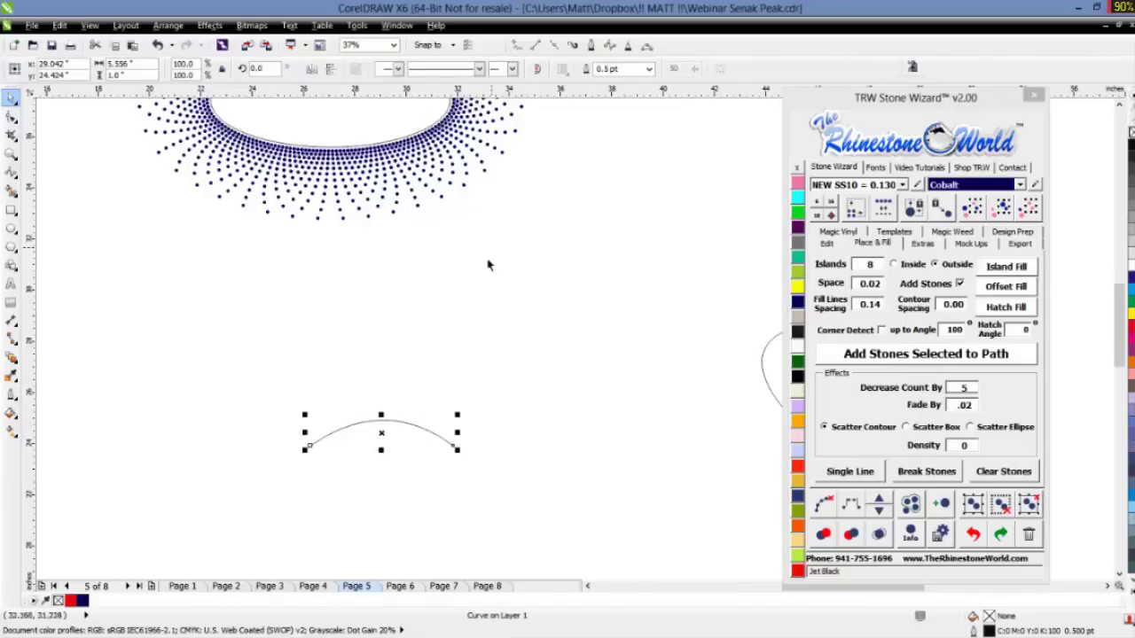
{"action": "left_click", "coordinate": [1008, 290]}
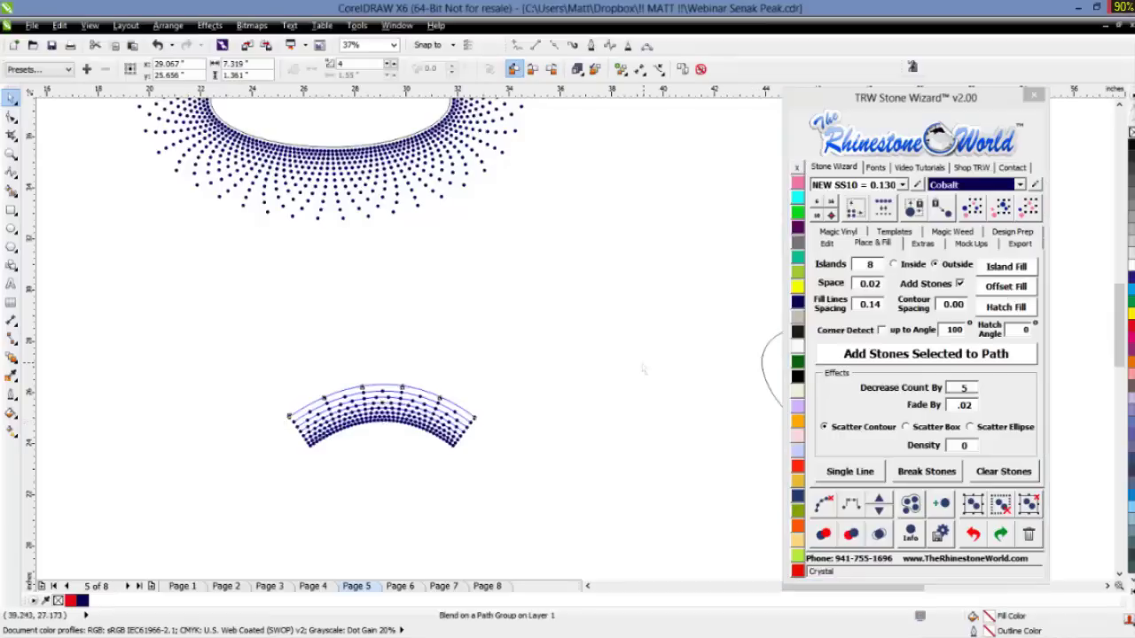
{"action": "left_click", "coordinate": [824, 504]}
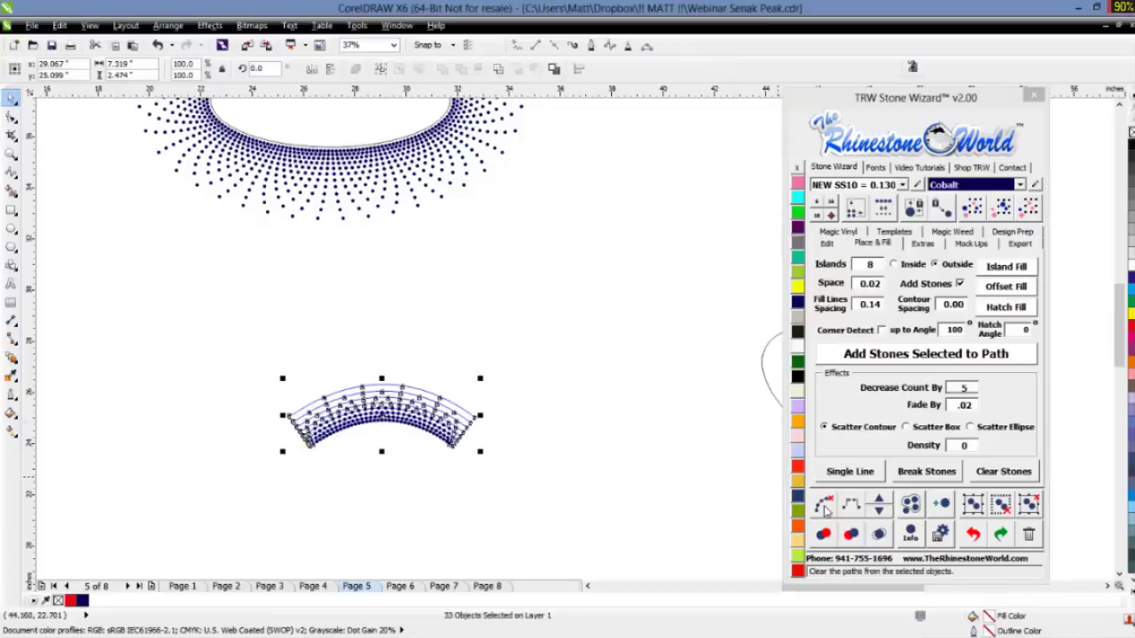
{"action": "left_click", "coordinate": [628, 461]}
{"action": "scroll", "coordinate": [578, 431], "scroll_direction": "down", "scroll_amount": 2}
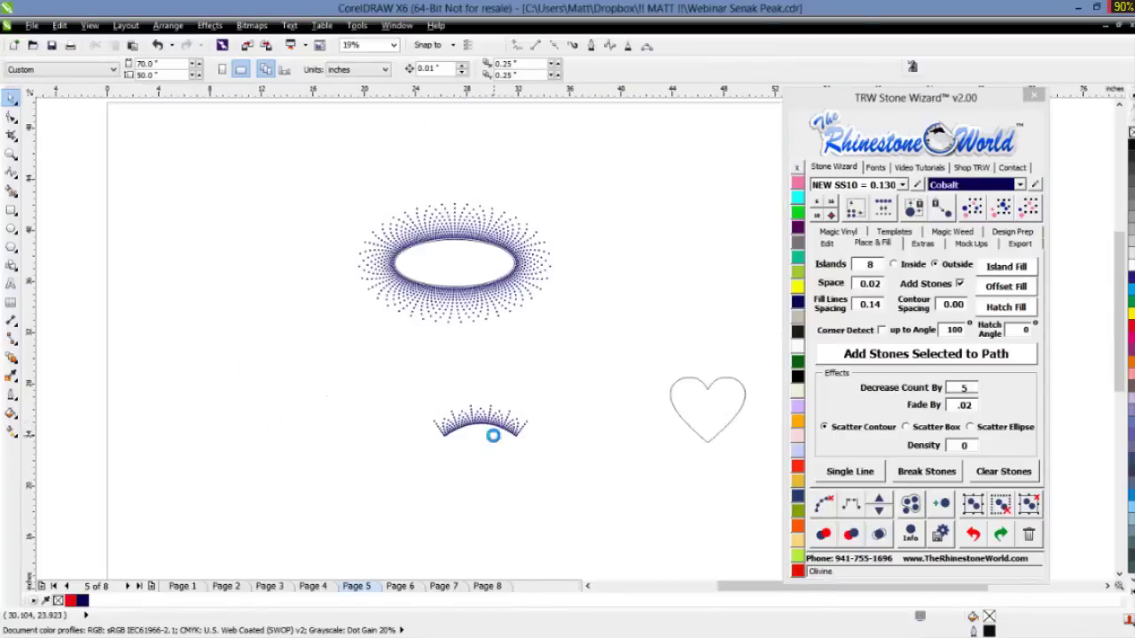
- Move the heart outline up and away from the arc, to about X 50.3 in, Y 27.8 in
{"action": "scroll", "coordinate": [497, 431], "scroll_direction": "up", "scroll_amount": 2}
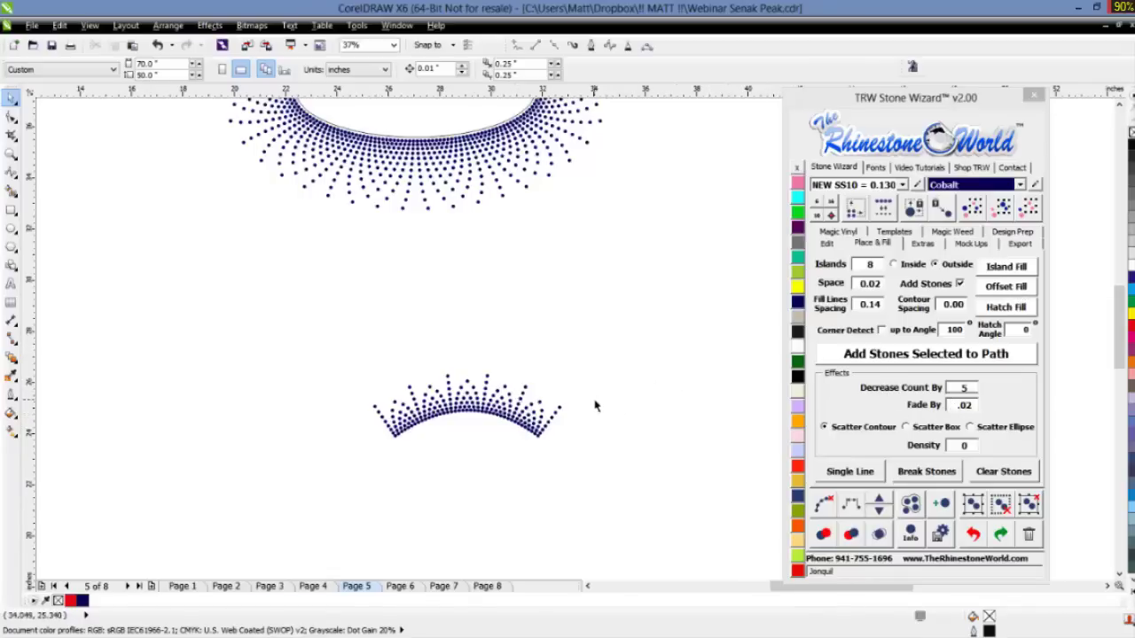
{"action": "scroll", "coordinate": [594, 406], "scroll_direction": "down", "scroll_amount": 1}
{"action": "scroll", "coordinate": [666, 396], "scroll_direction": "down", "scroll_amount": 2}
{"action": "scroll", "coordinate": [715, 391], "scroll_direction": "up", "scroll_amount": 2}
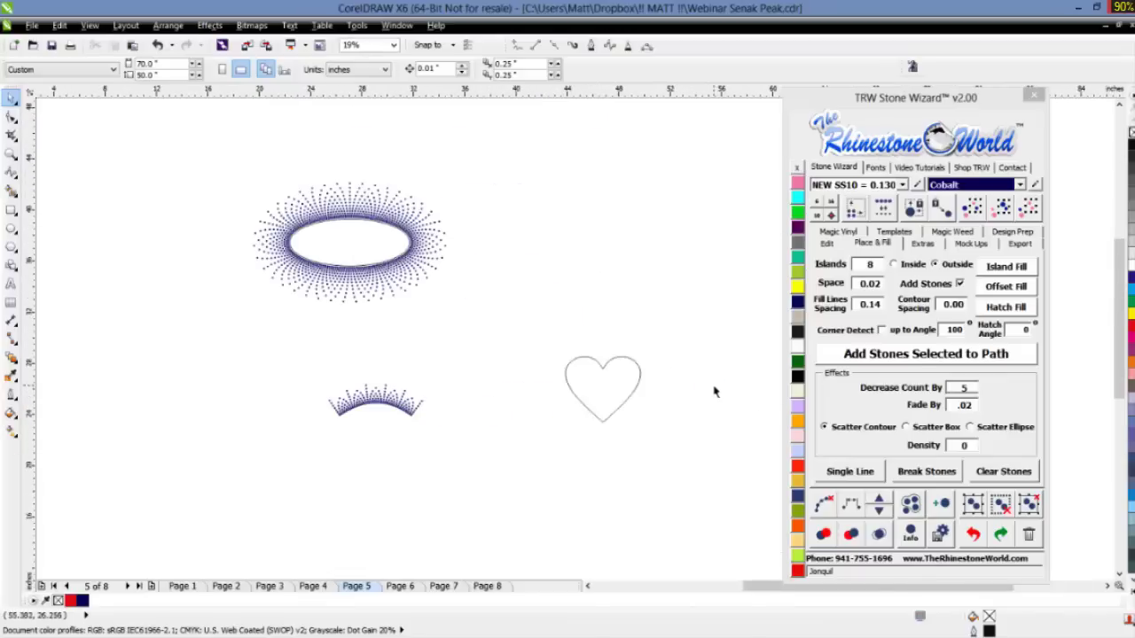
{"action": "left_click", "coordinate": [622, 396]}
{"action": "left_click_drag", "start_coordinate": [632, 382], "coordinate": [677, 358]}
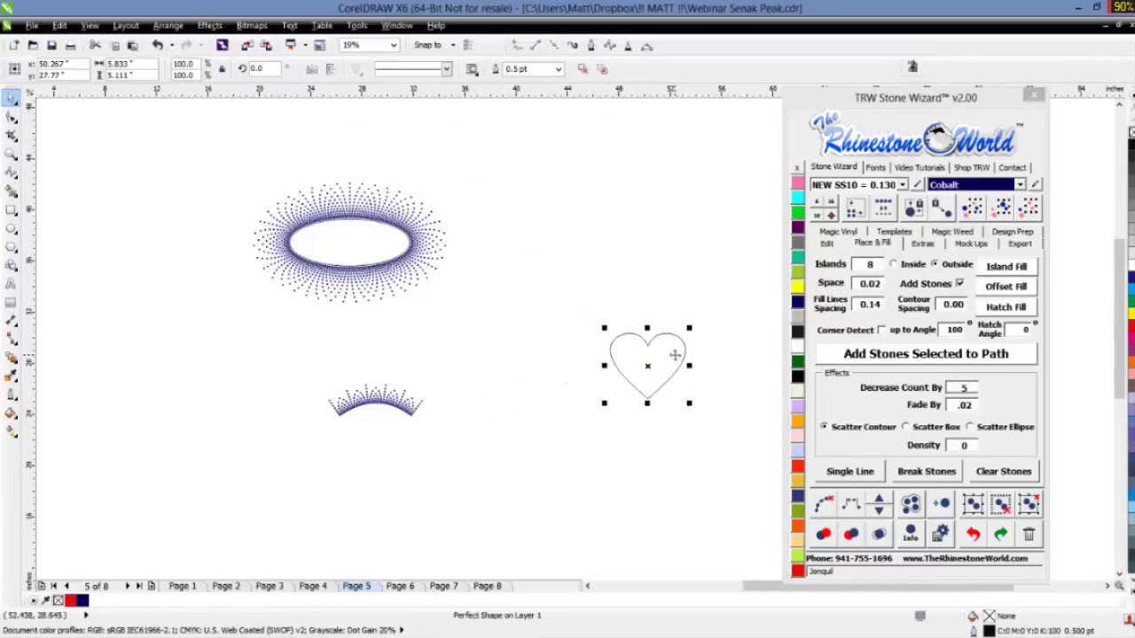
{"action": "scroll", "coordinate": [706, 355], "scroll_direction": "up", "scroll_amount": 1}
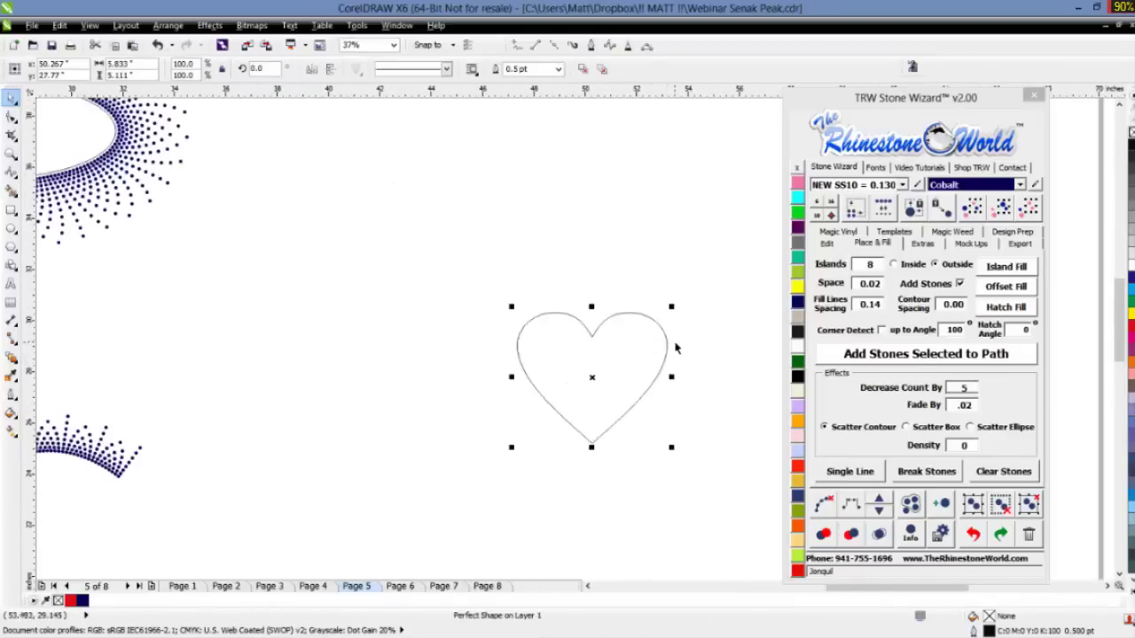
- Set Islands and Decrease Count By to 10 and apply an outside island fill to the heart
{"action": "double_click", "coordinate": [869, 264]}
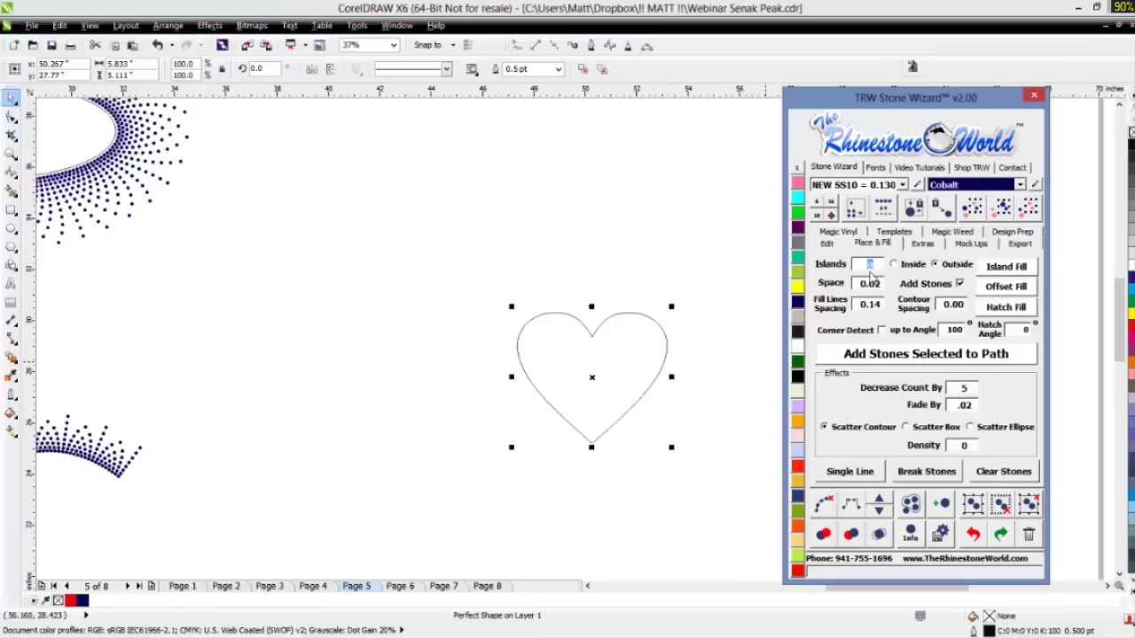
{"action": "type", "text": "101"}
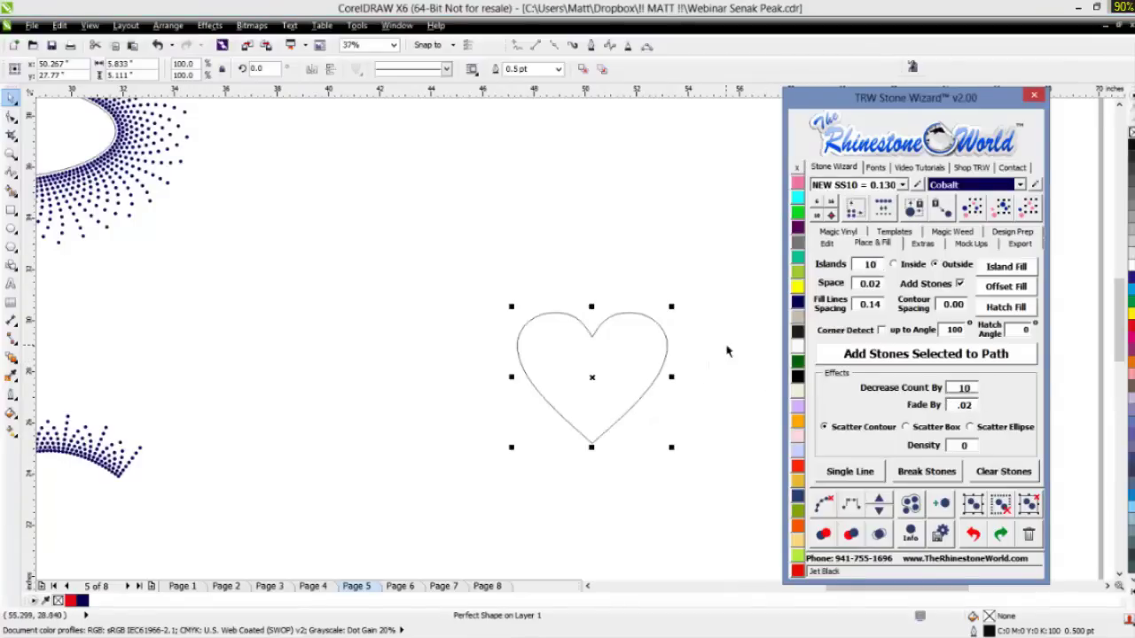
{"action": "left_click", "coordinate": [995, 276]}
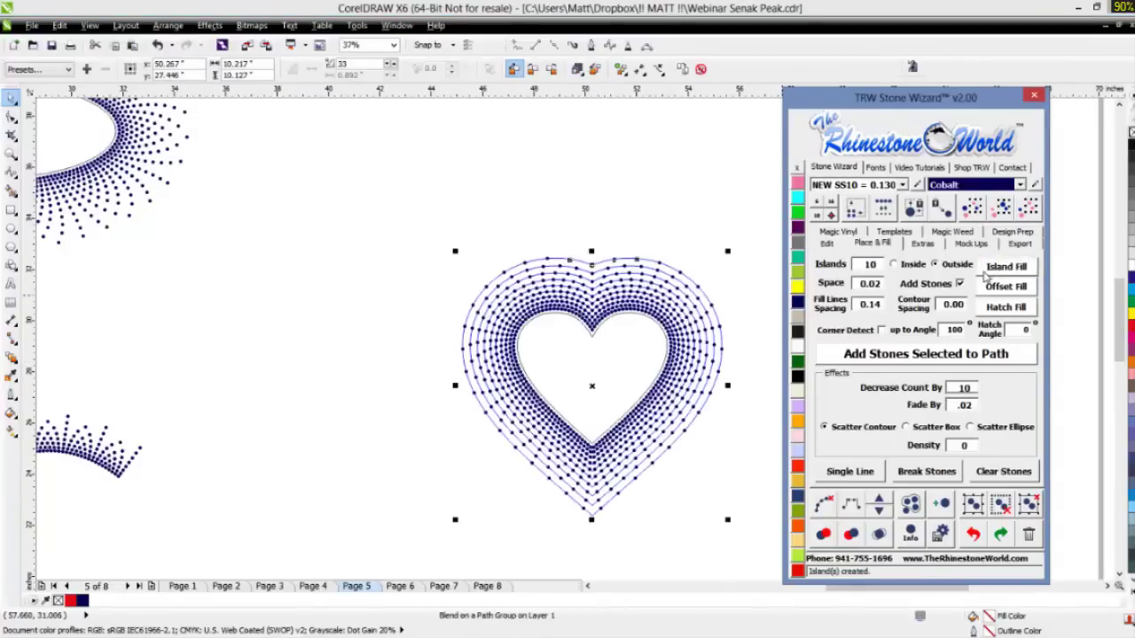
- Clear the paths from all the stone rows surrounding the heart
{"action": "left_click_drag", "start_coordinate": [748, 216], "coordinate": [592, 374]}
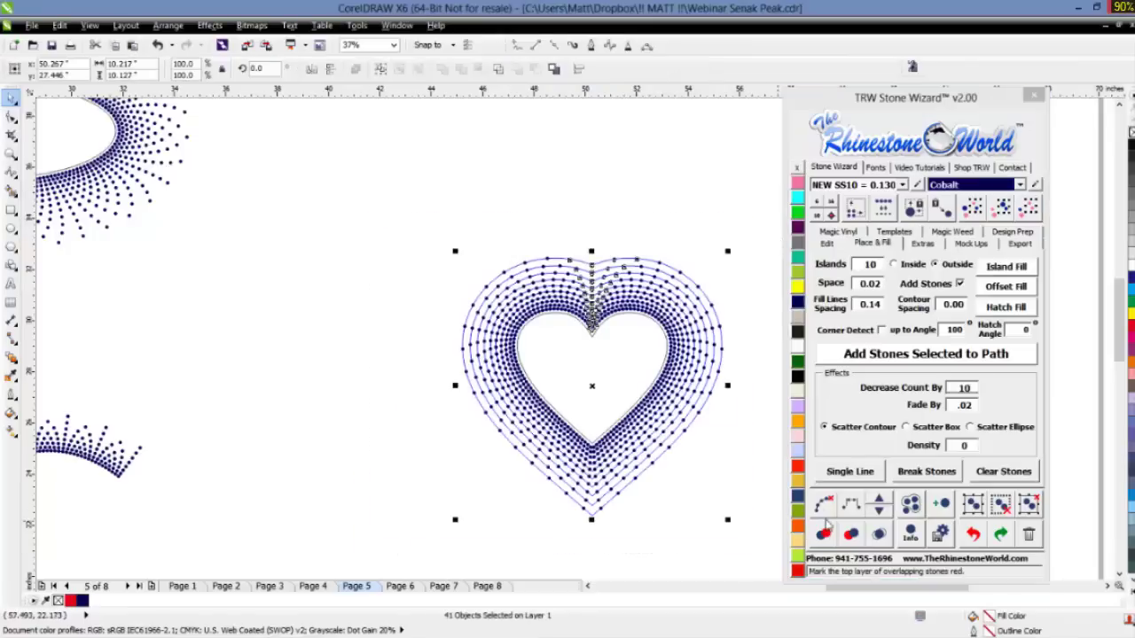
{"action": "left_click", "coordinate": [824, 514]}
{"action": "left_click", "coordinate": [738, 482]}
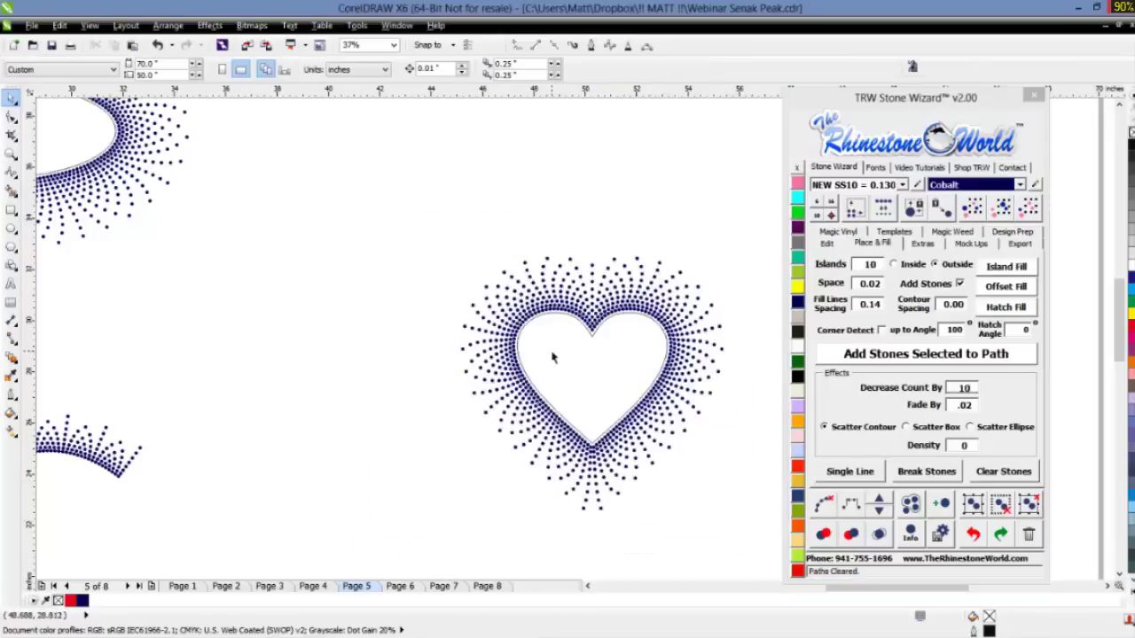
- Fill the inner heart shape with the Cherry Magic Glitter vinyl pattern
{"action": "left_click", "coordinate": [628, 390]}
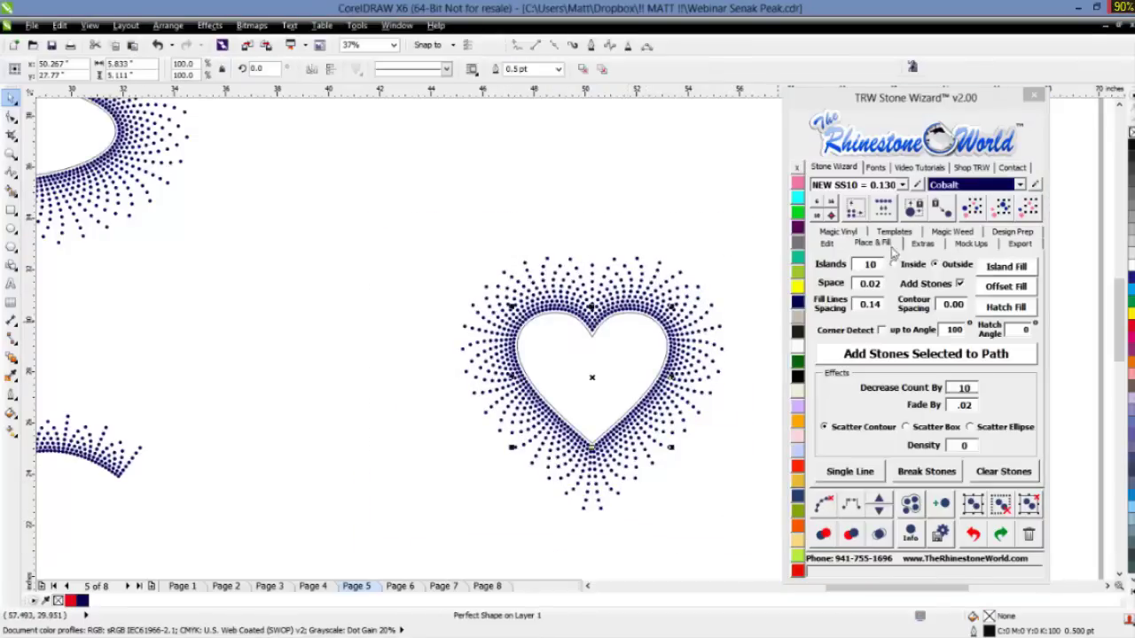
{"action": "left_click", "coordinate": [950, 233]}
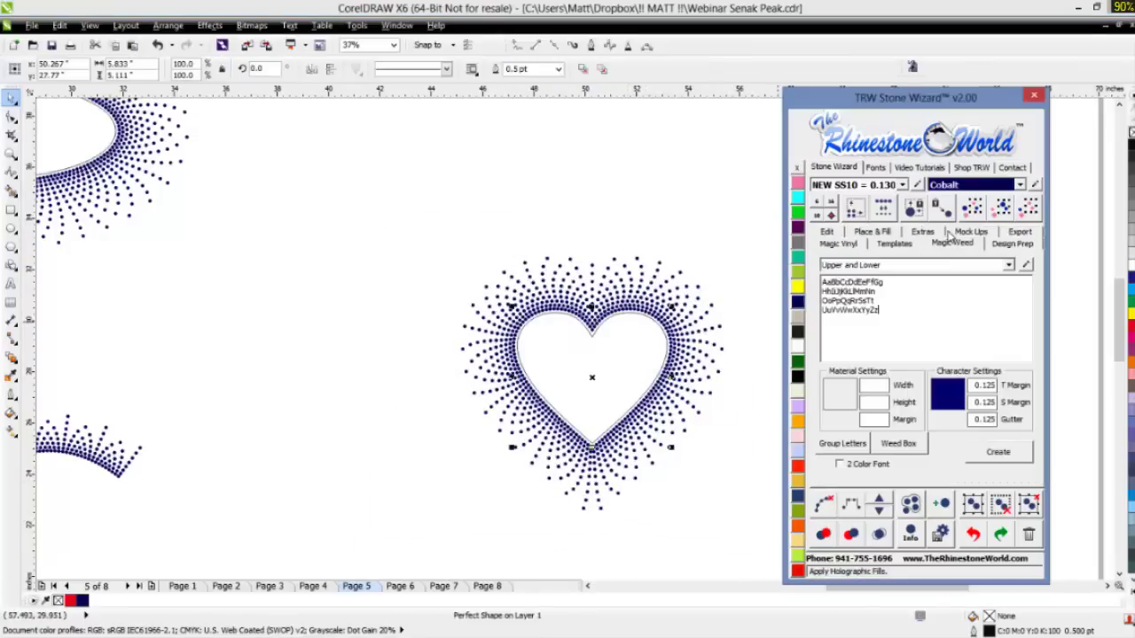
{"action": "left_click", "coordinate": [842, 243]}
{"action": "left_click", "coordinate": [844, 268]}
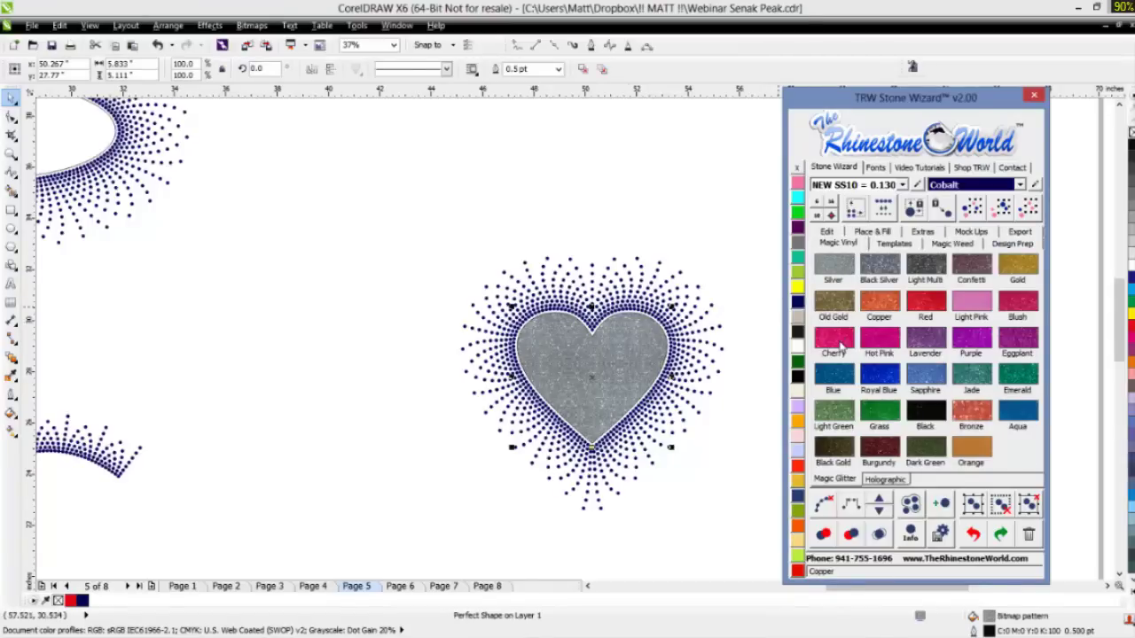
{"action": "left_click", "coordinate": [840, 347]}
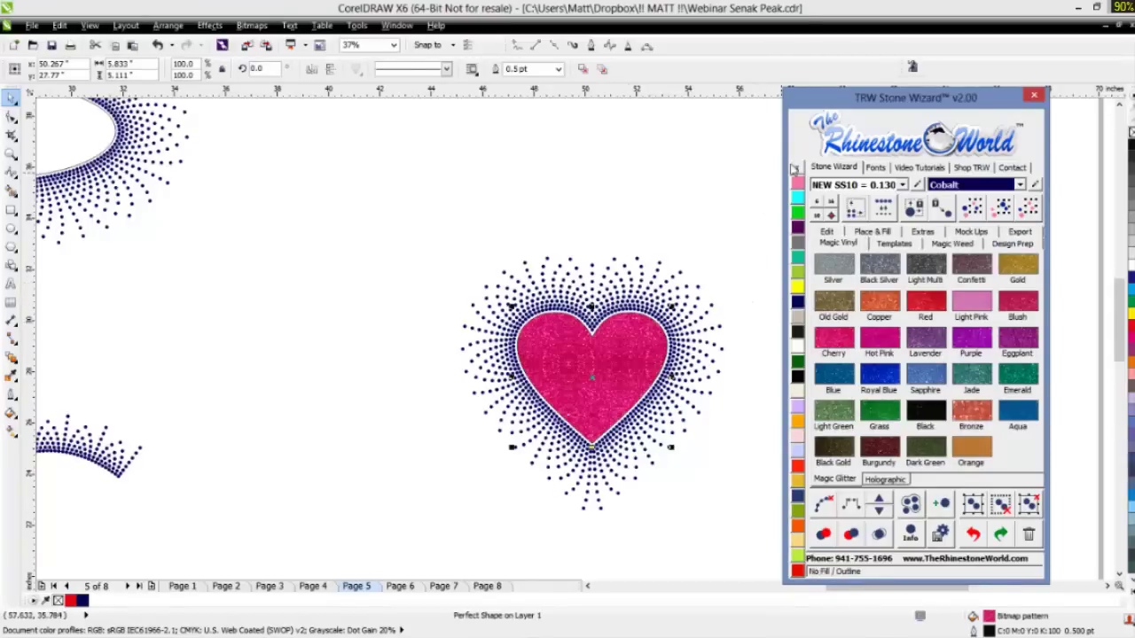
{"action": "left_click", "coordinate": [740, 222]}
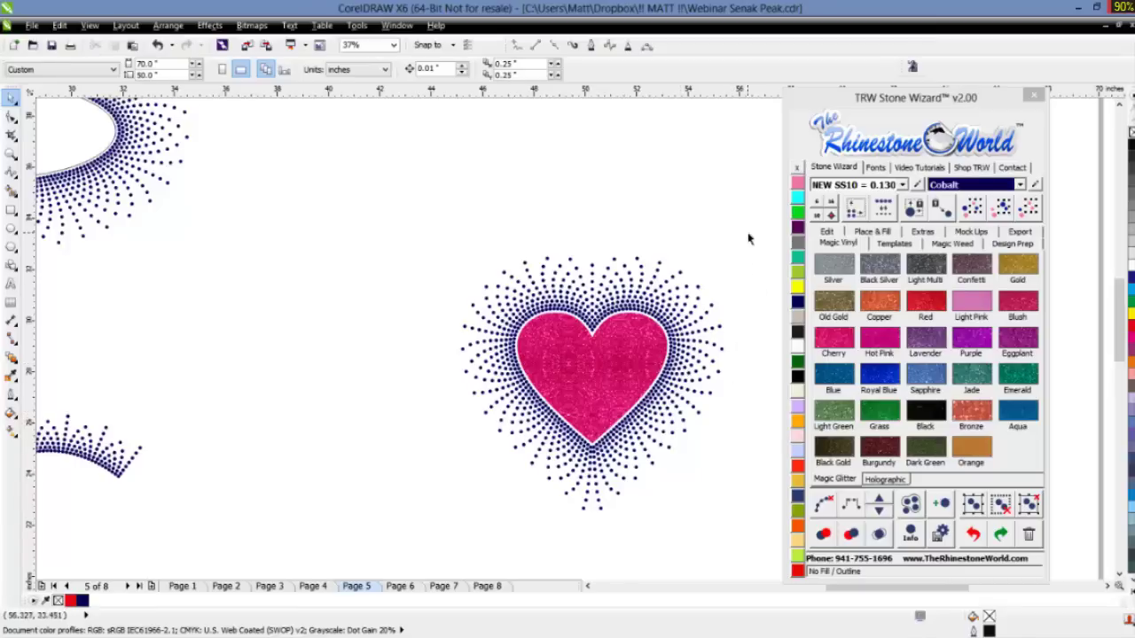
- Move the glitter heart together with its surrounding stones to about X 49 in, Y 28.9 in
{"action": "left_click_drag", "start_coordinate": [748, 239], "coordinate": [435, 550]}
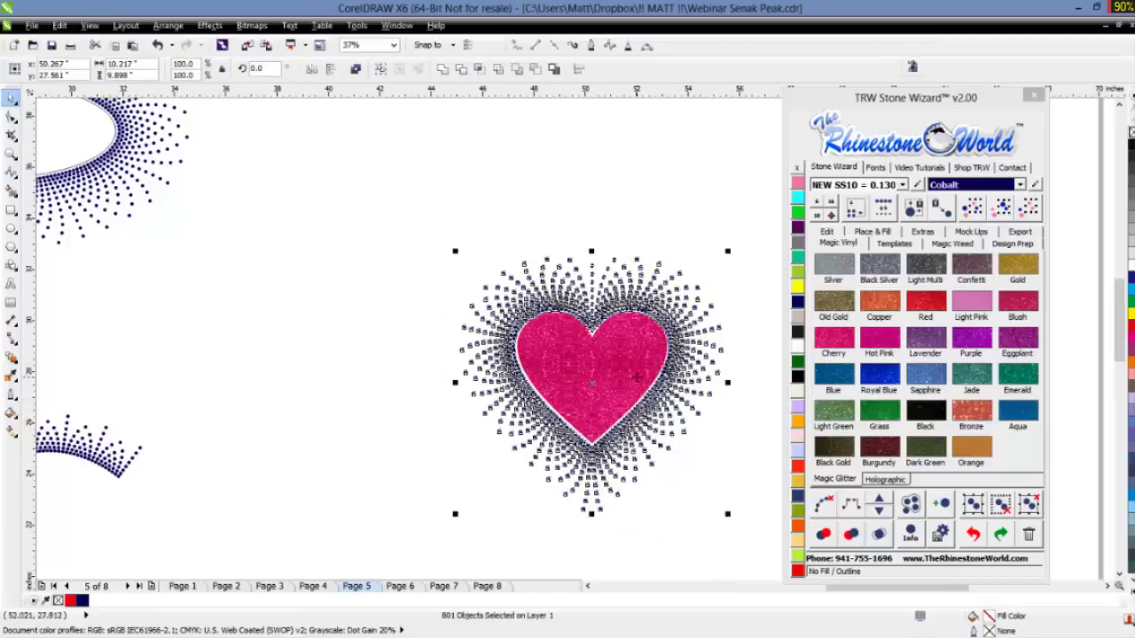
{"action": "left_click_drag", "start_coordinate": [637, 376], "coordinate": [605, 342]}
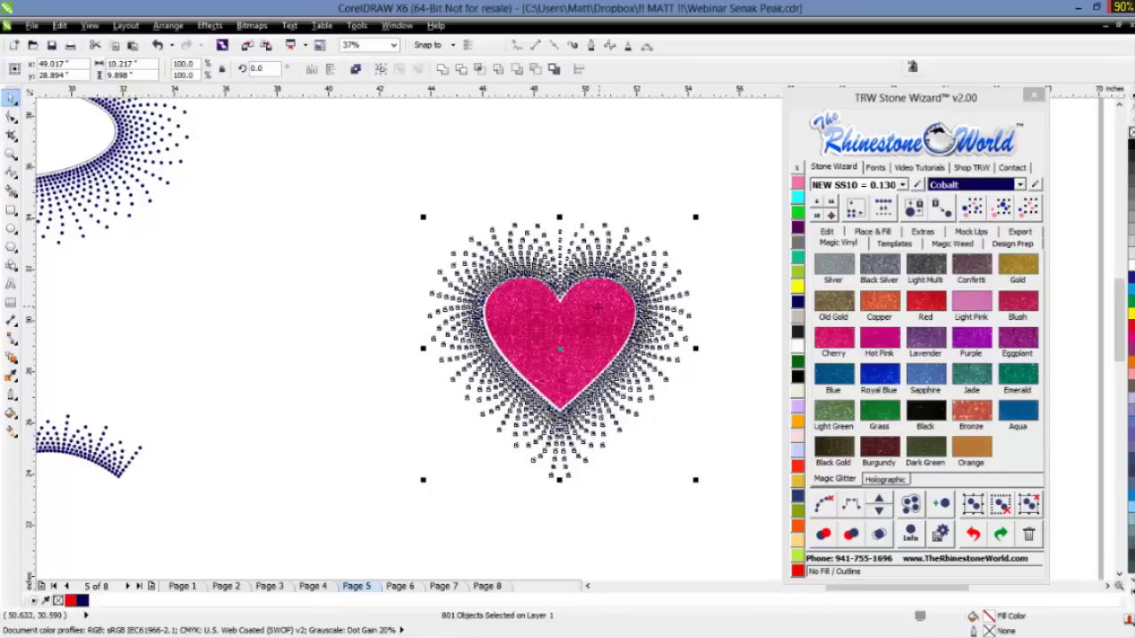
{"action": "scroll", "coordinate": [600, 321], "scroll_direction": "up", "scroll_amount": 2}
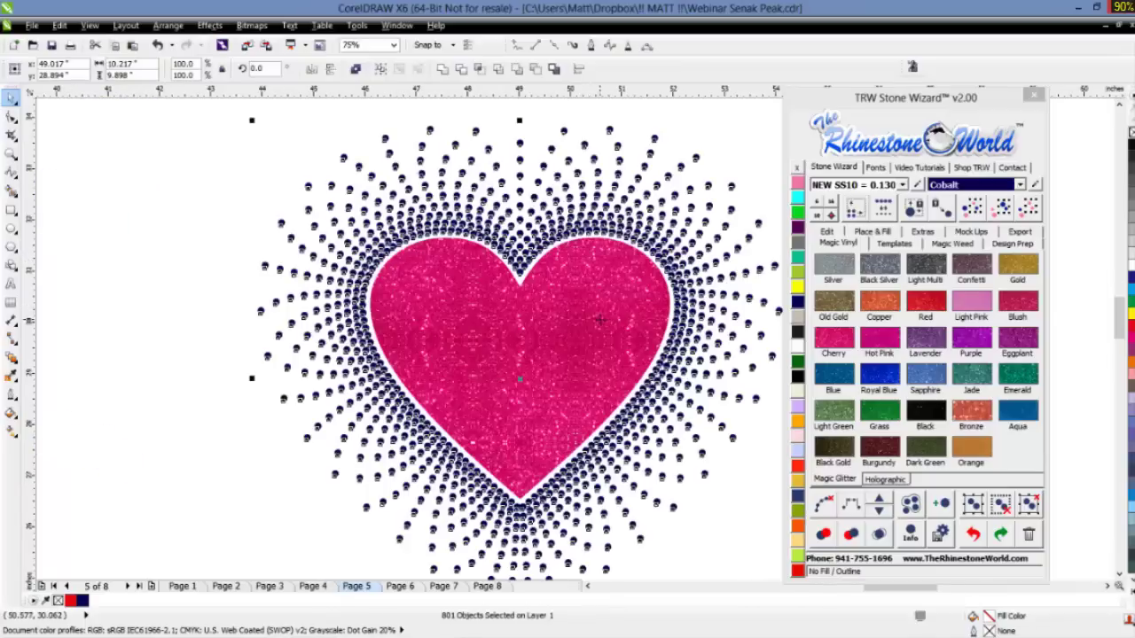
{"action": "scroll", "coordinate": [600, 320], "scroll_direction": "down", "scroll_amount": 2}
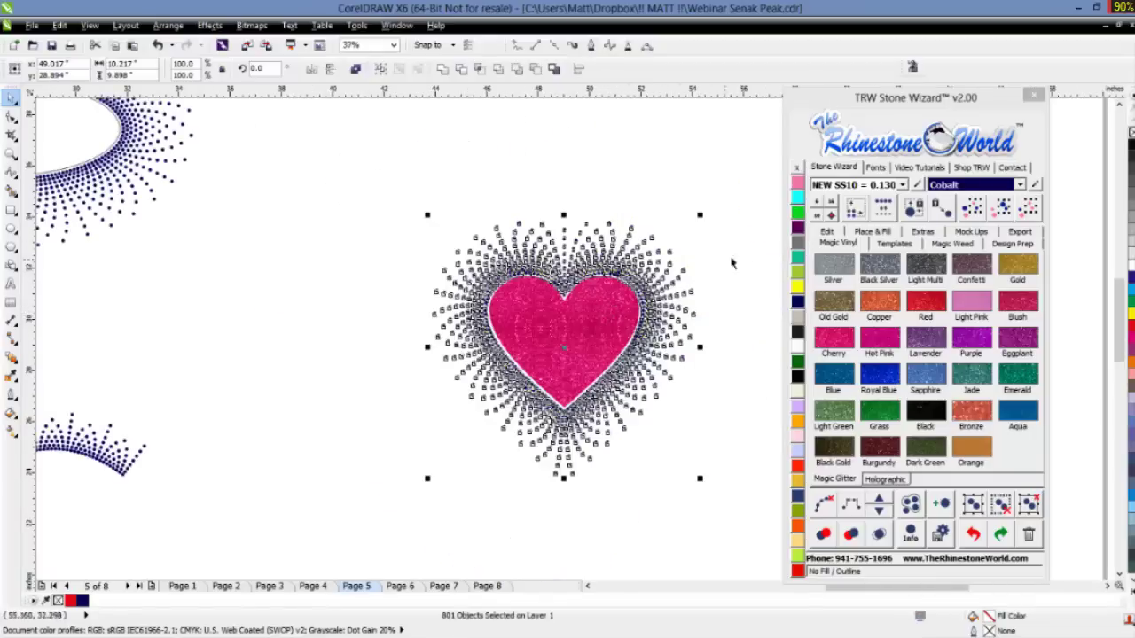
- Resize the whole heart design to SS6 stones and inspect the glitter and stones up close
{"action": "left_click", "coordinate": [817, 206]}
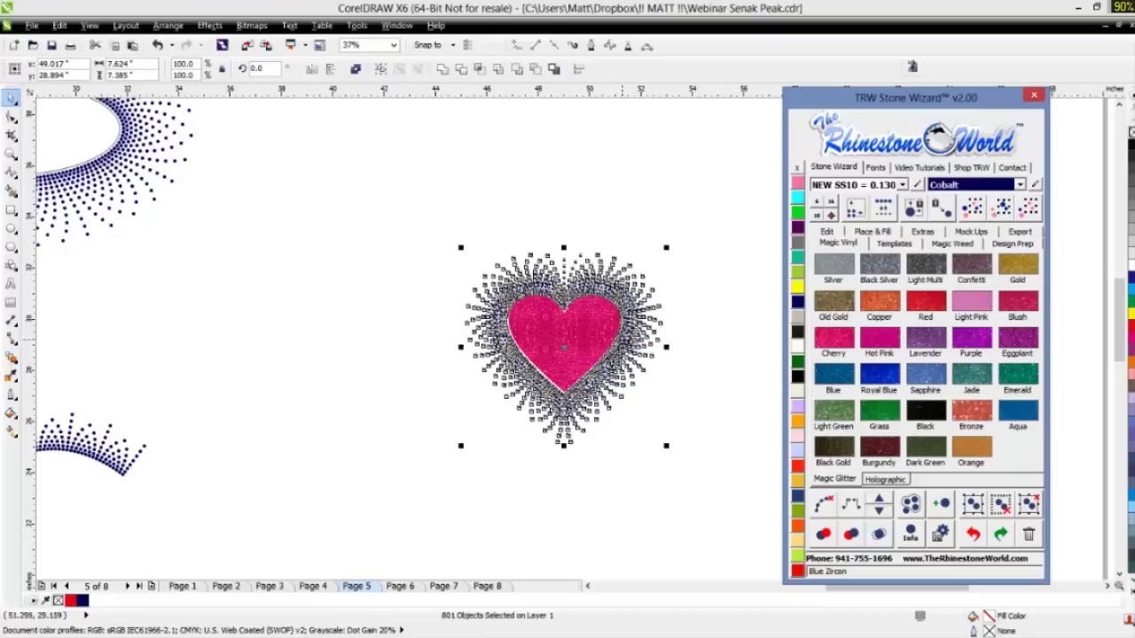
{"action": "left_click", "coordinate": [695, 363]}
{"action": "scroll", "coordinate": [606, 334], "scroll_direction": "up", "scroll_amount": 5}
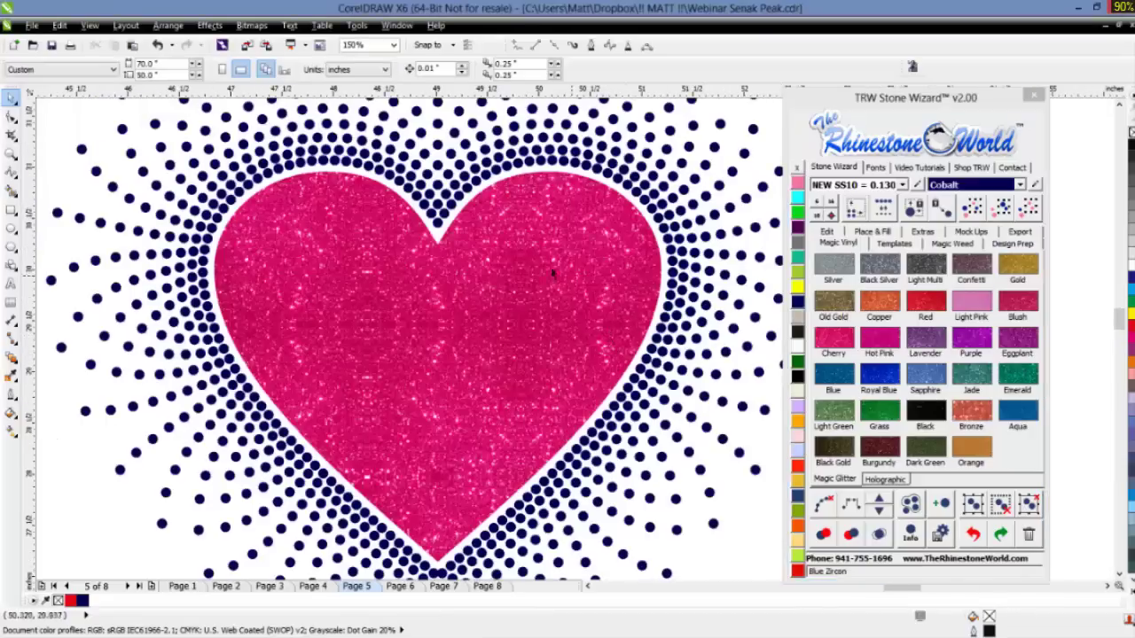
{"action": "scroll", "coordinate": [477, 324], "scroll_direction": "down", "scroll_amount": 3}
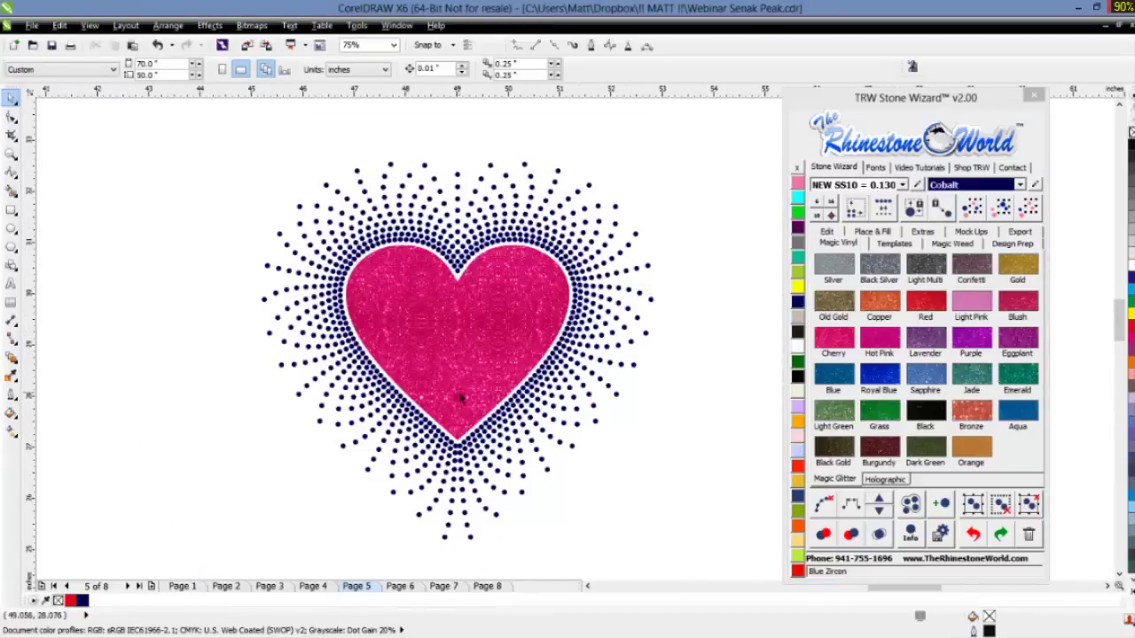
{"action": "scroll", "coordinate": [489, 356], "scroll_direction": "down", "scroll_amount": 2}
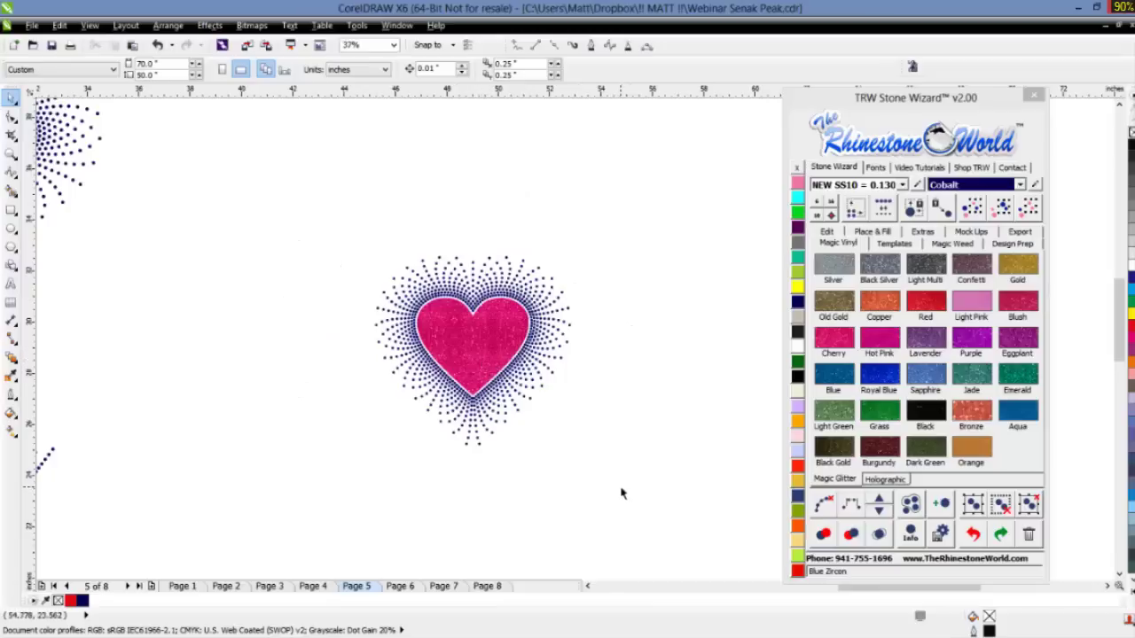
- Select the complete heart design and resize it to SS16 stones
{"action": "left_click_drag", "start_coordinate": [619, 209], "coordinate": [319, 493]}
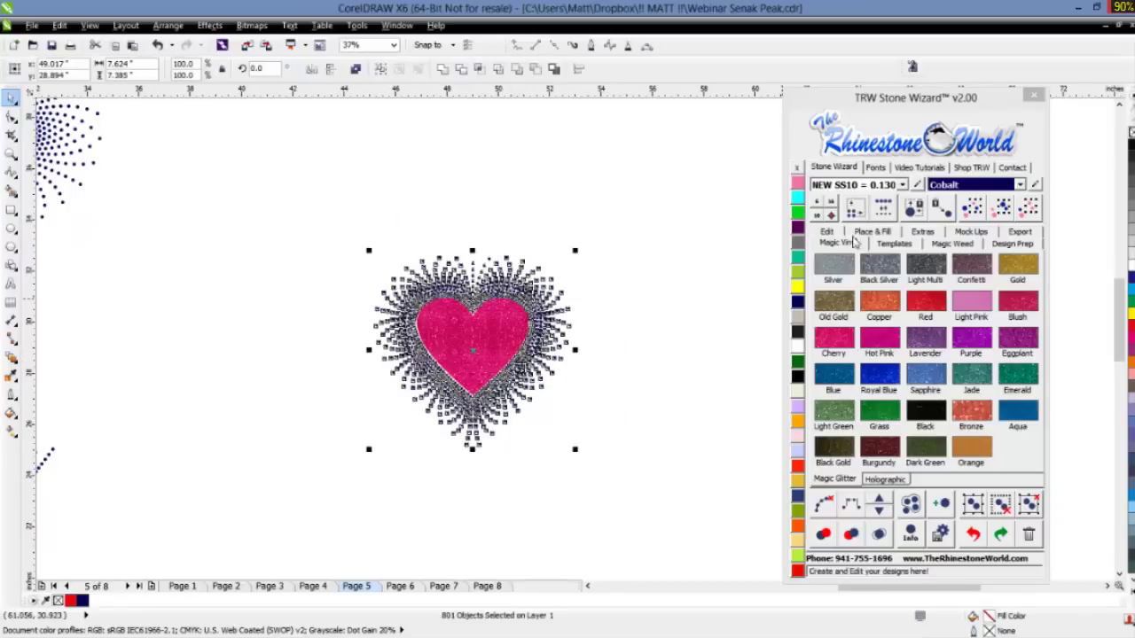
{"action": "left_click", "coordinate": [831, 205]}
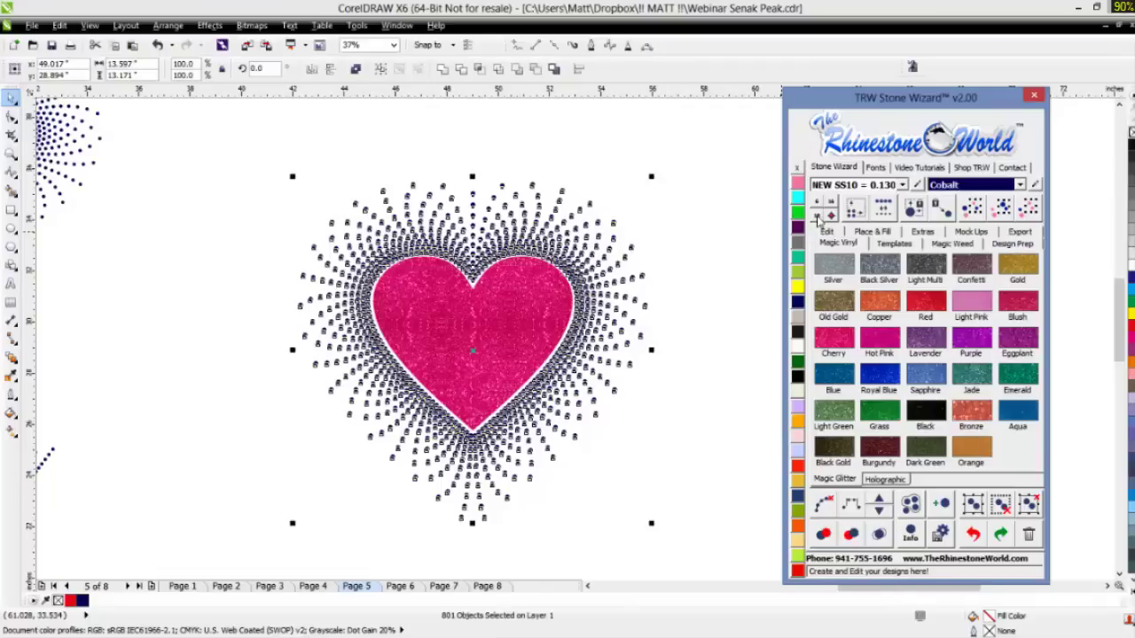
- Resize the complete glitter heart design to SS10 stones and deselect it
{"action": "left_click", "coordinate": [817, 216]}
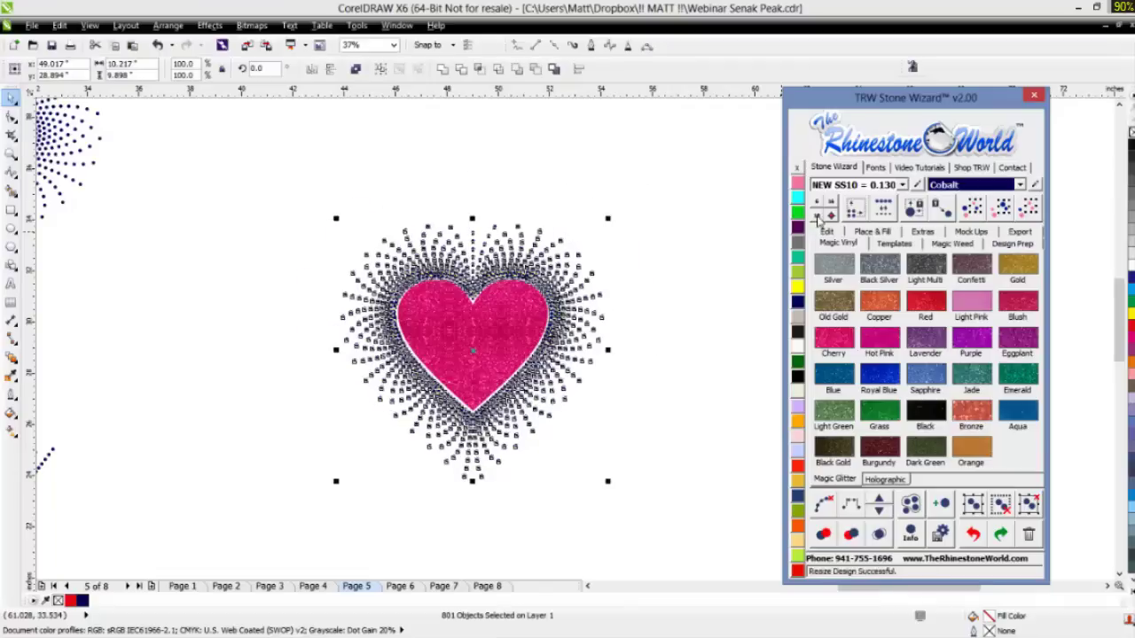
{"action": "left_click", "coordinate": [616, 379]}
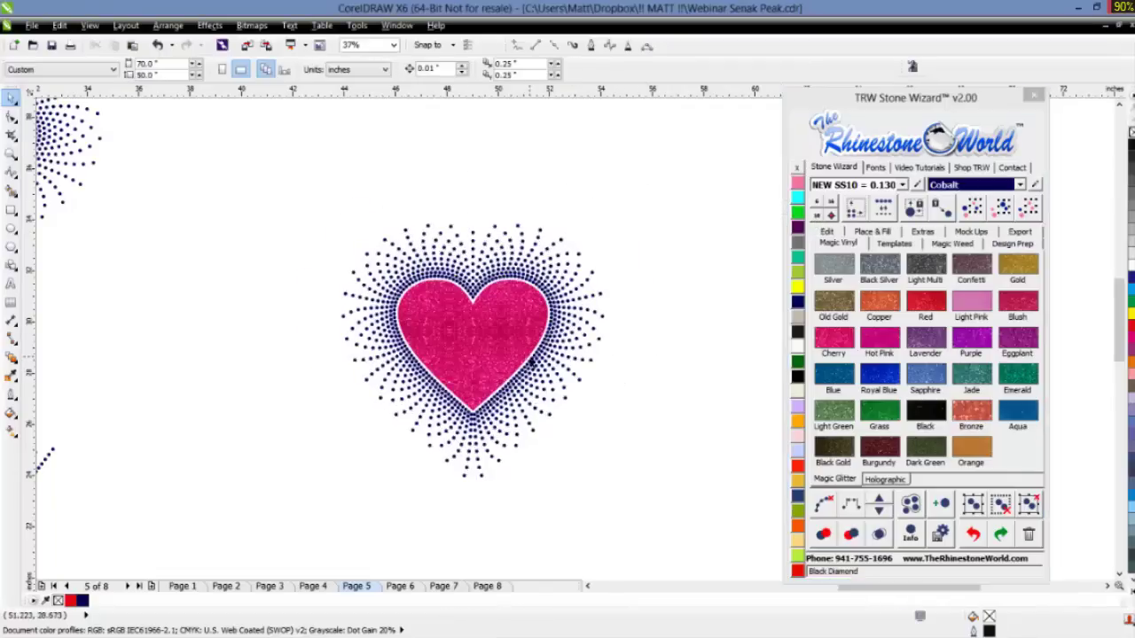
{"action": "scroll", "coordinate": [531, 361], "scroll_direction": "down", "scroll_amount": 2}
{"action": "scroll", "coordinate": [632, 217], "scroll_direction": "down", "scroll_amount": 2}
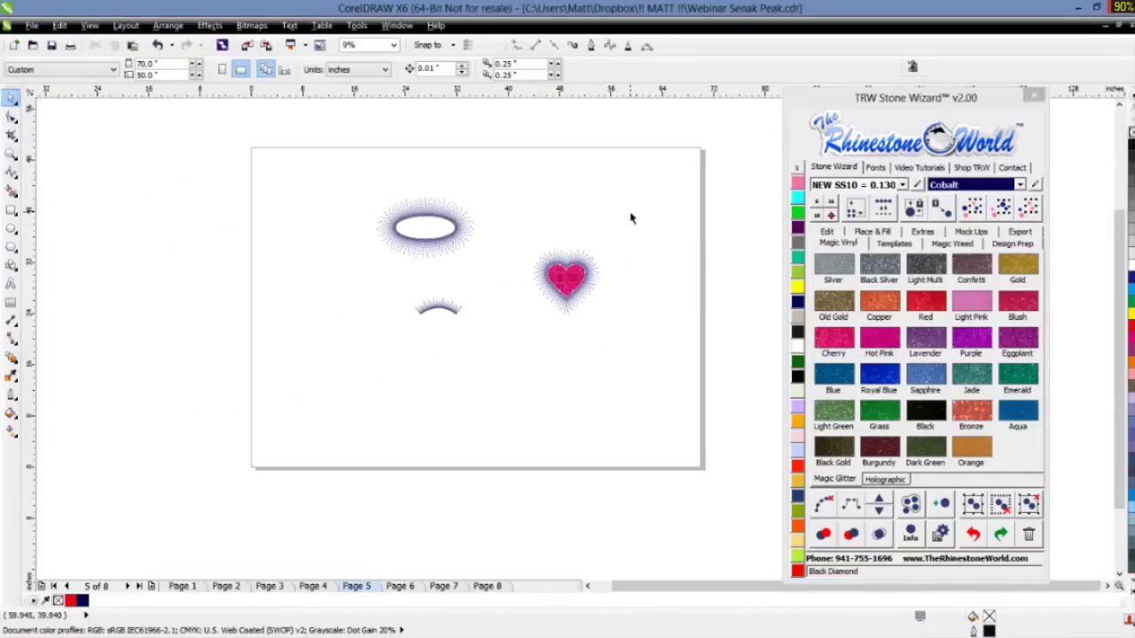
- On Page 6, place a copy of the whole softball-volleyball heart beside the original, at about X 24.9 in, Y 26 in
{"action": "left_click_drag", "start_coordinate": [649, 187], "coordinate": [258, 394]}
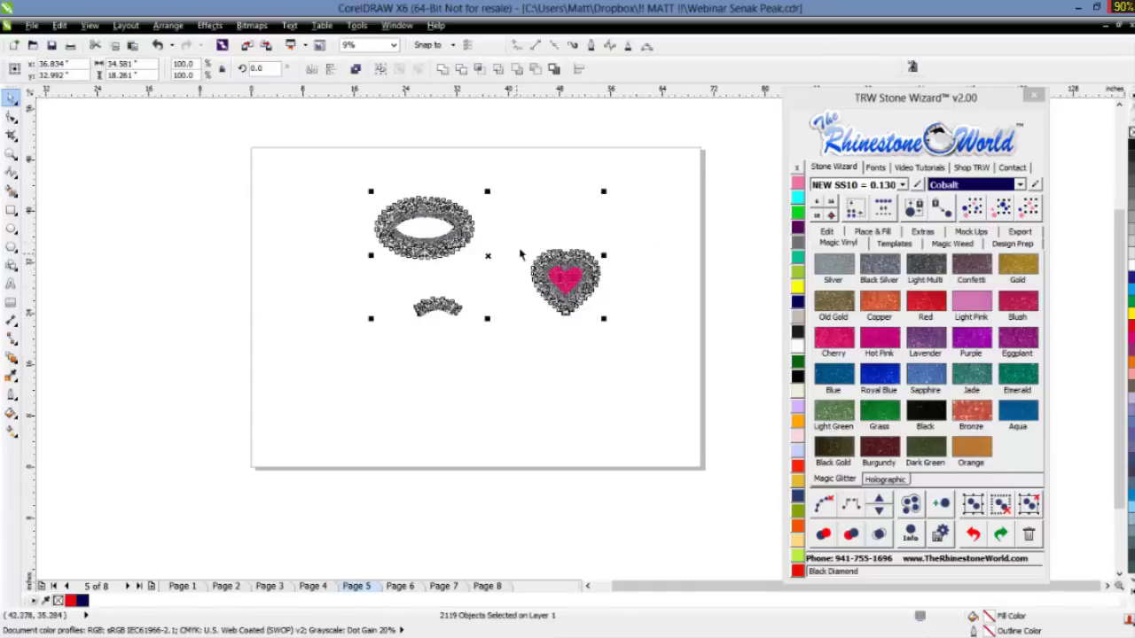
{"action": "left_click", "coordinate": [400, 586]}
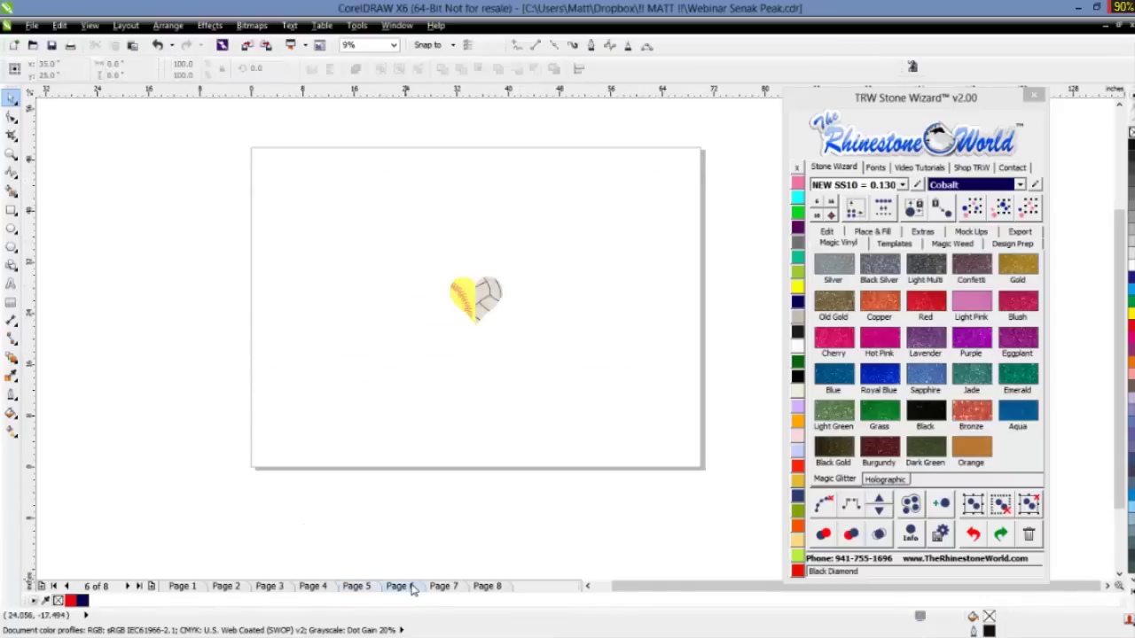
{"action": "left_click", "coordinate": [477, 435]}
{"action": "scroll", "coordinate": [486, 282], "scroll_direction": "up", "scroll_amount": 3}
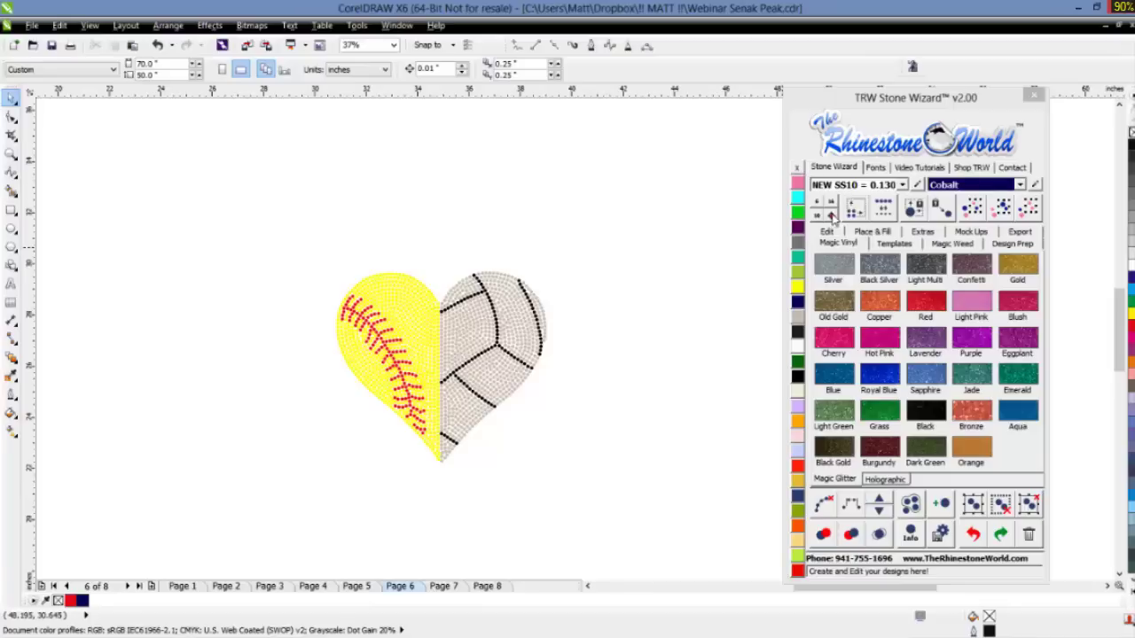
{"action": "left_click", "coordinate": [836, 107]}
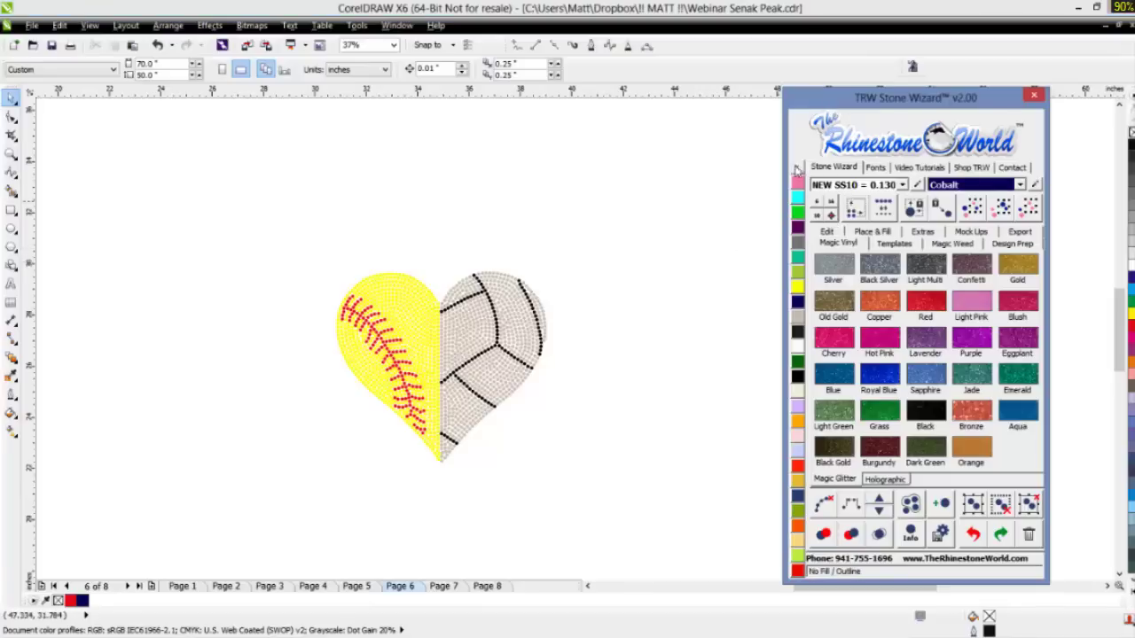
{"action": "left_click", "coordinate": [648, 279]}
{"action": "left_click_drag", "start_coordinate": [262, 237], "coordinate": [594, 513]}
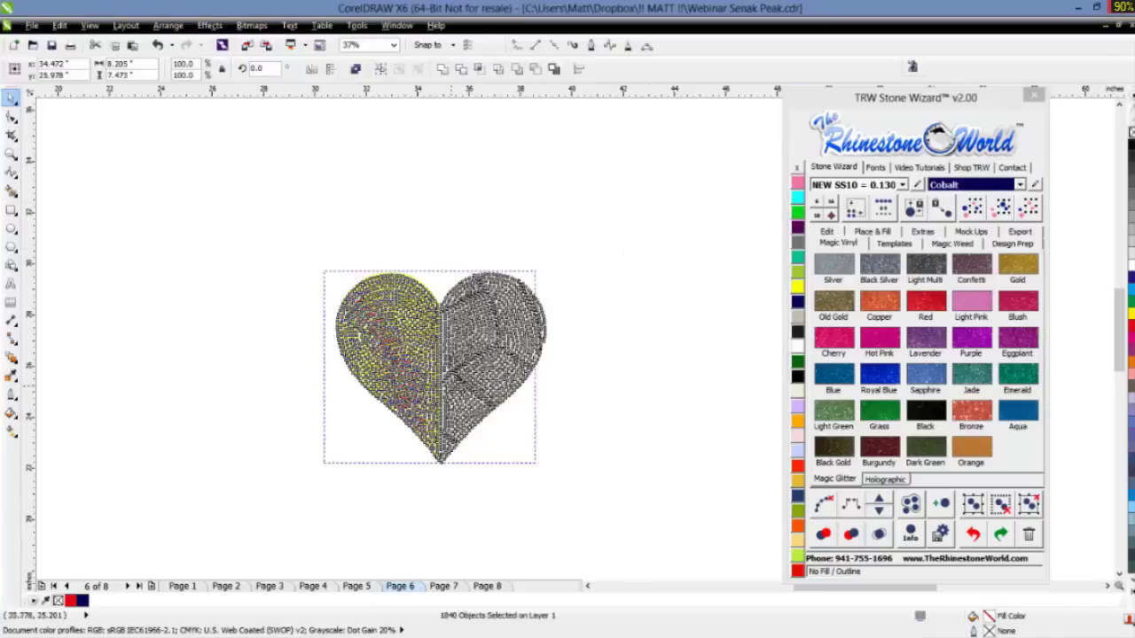
{"action": "left_click_drag", "start_coordinate": [454, 394], "coordinate": [217, 399]}
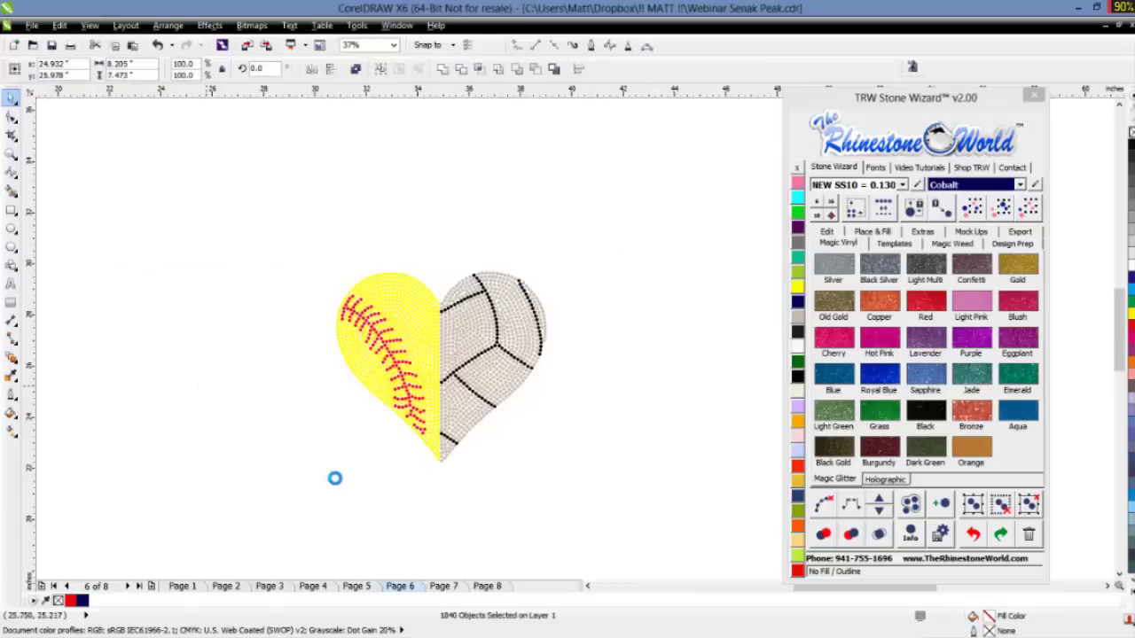
{"action": "left_click", "coordinate": [354, 461]}
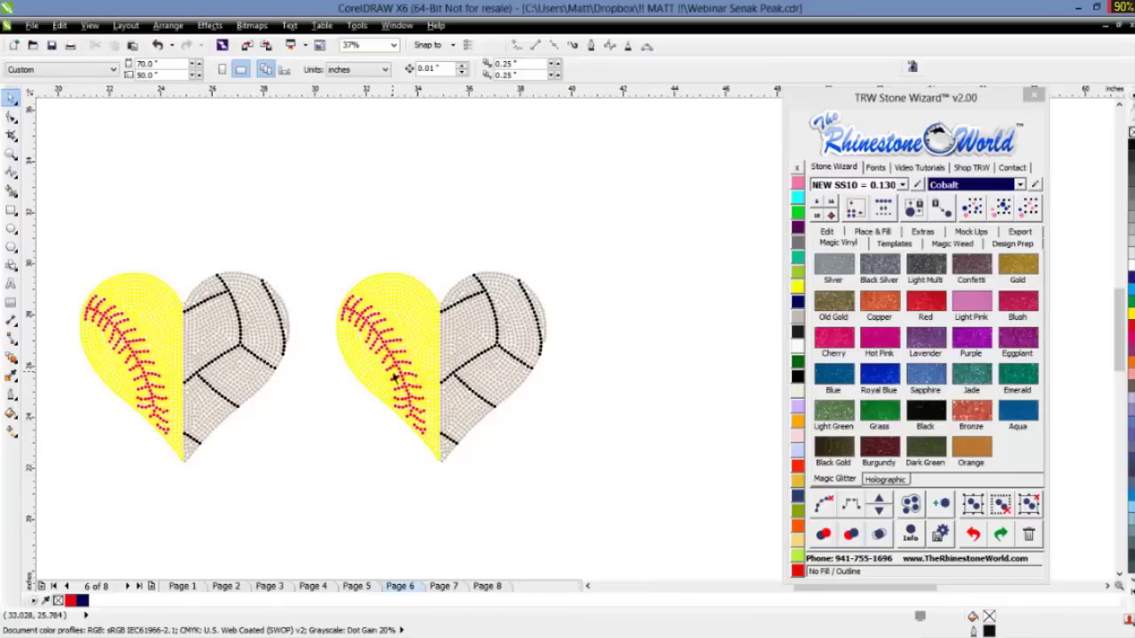
- Select all stones on the page that match a yellow softball stone's color, covering both hearts, and release the selection
{"action": "left_click", "coordinate": [422, 314]}
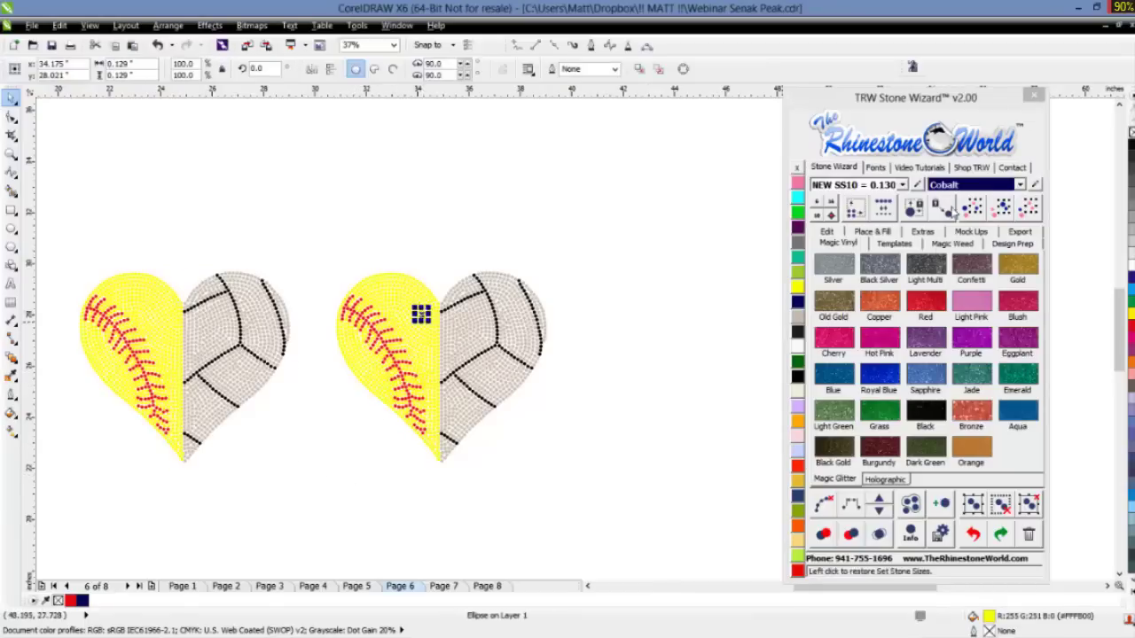
{"action": "left_click", "coordinate": [1025, 212]}
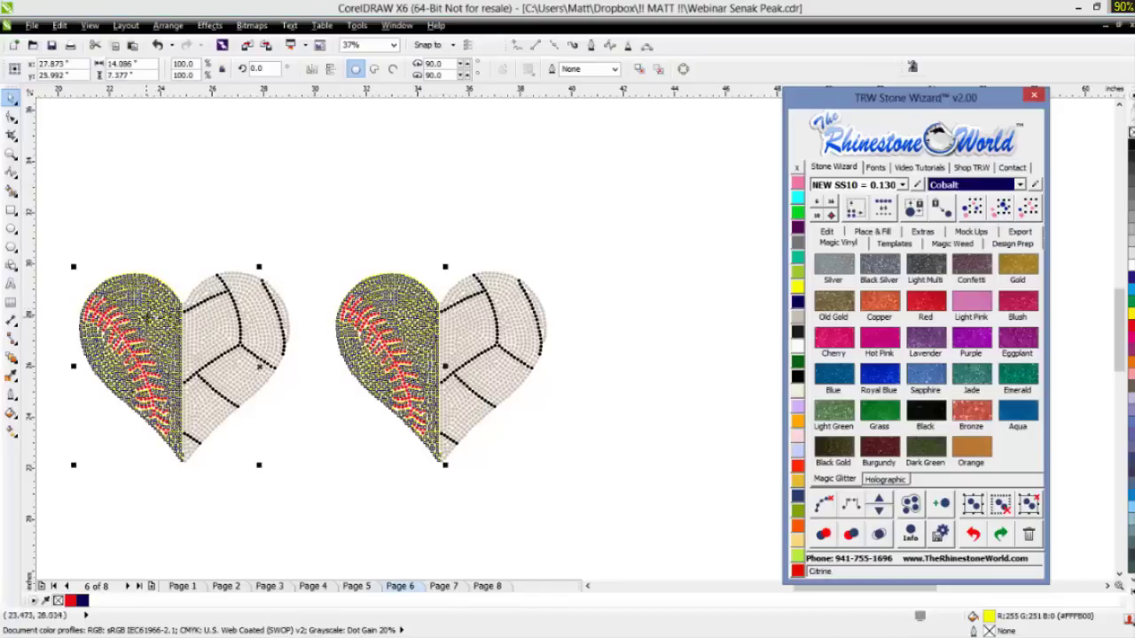
{"action": "left_click", "coordinate": [435, 344]}
{"action": "left_click_drag", "start_coordinate": [579, 221], "coordinate": [335, 509]}
{"action": "left_click", "coordinate": [348, 502]}
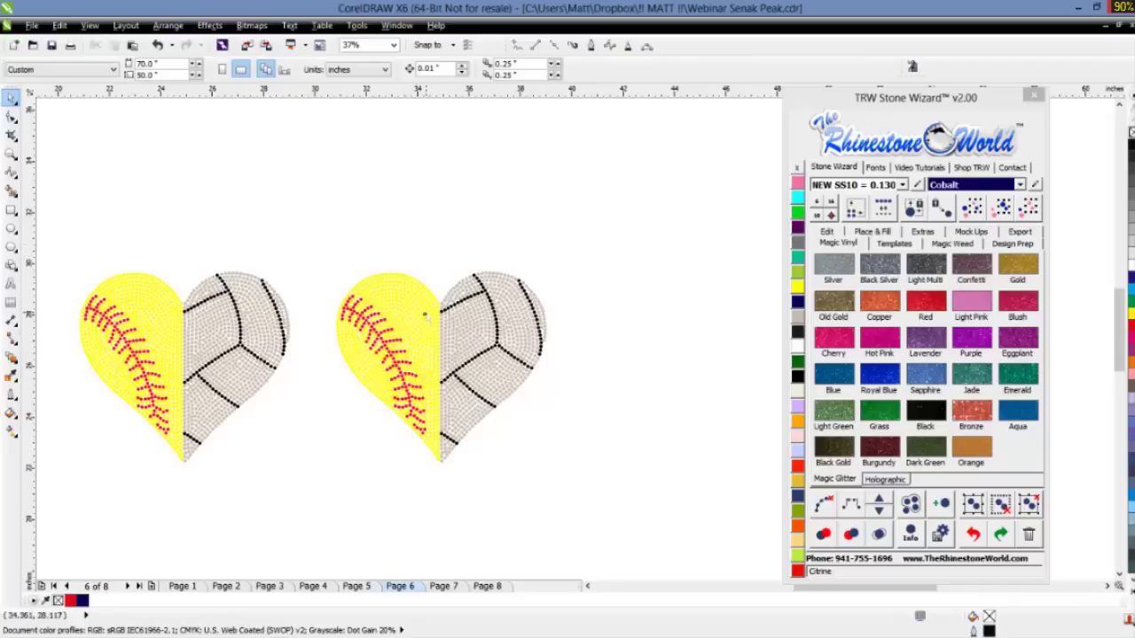
{"action": "left_click", "coordinate": [426, 315]}
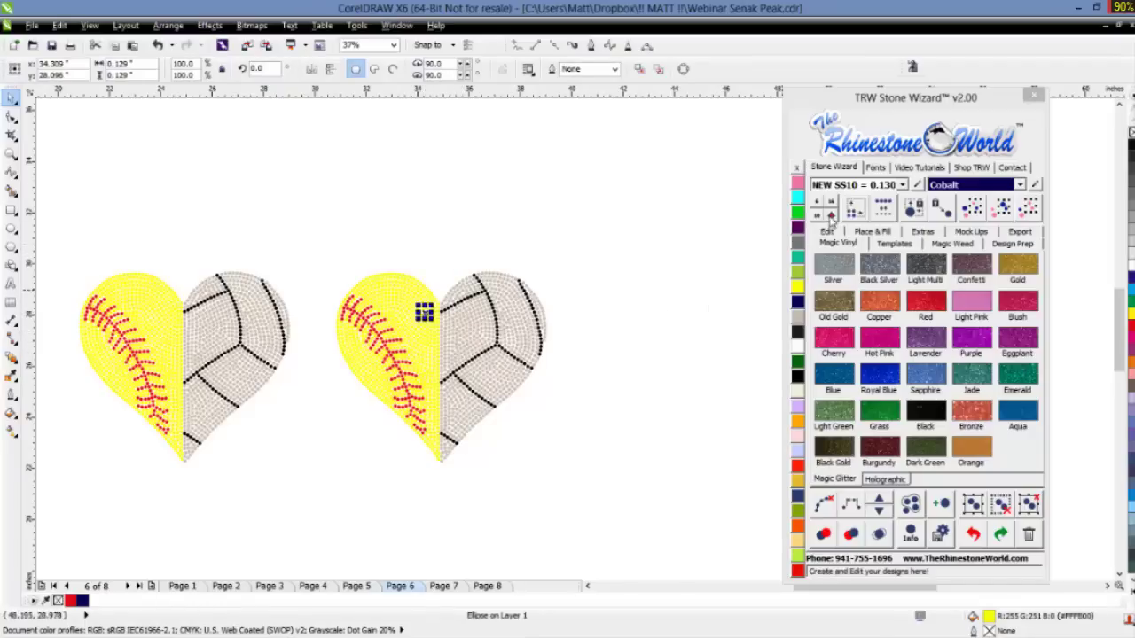
{"action": "left_click", "coordinate": [834, 221]}
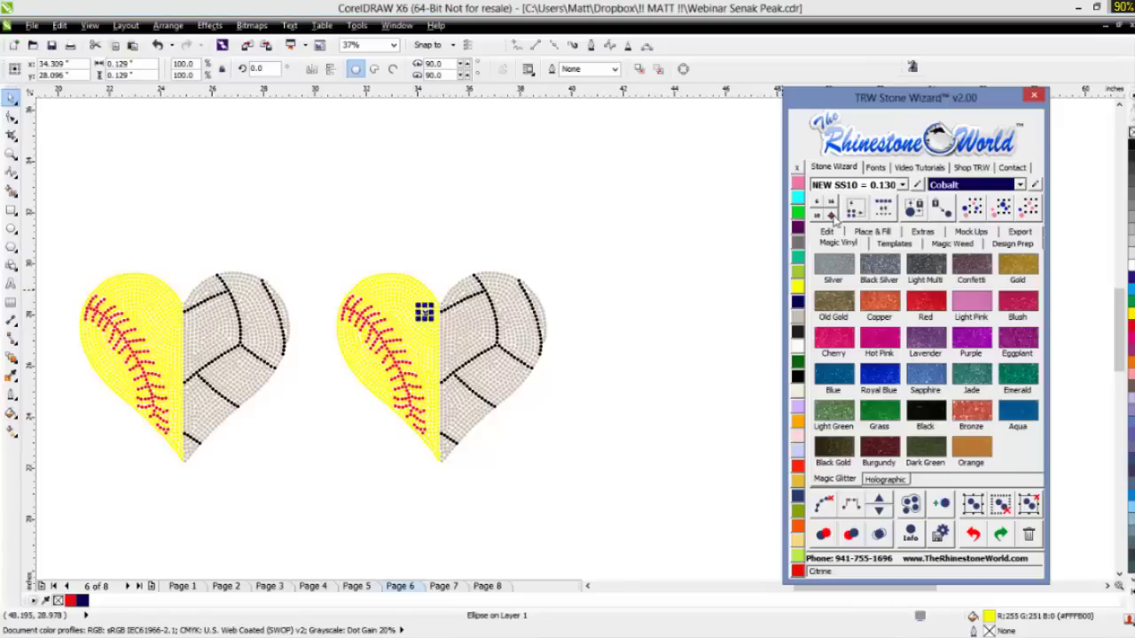
{"action": "left_click", "coordinate": [636, 215]}
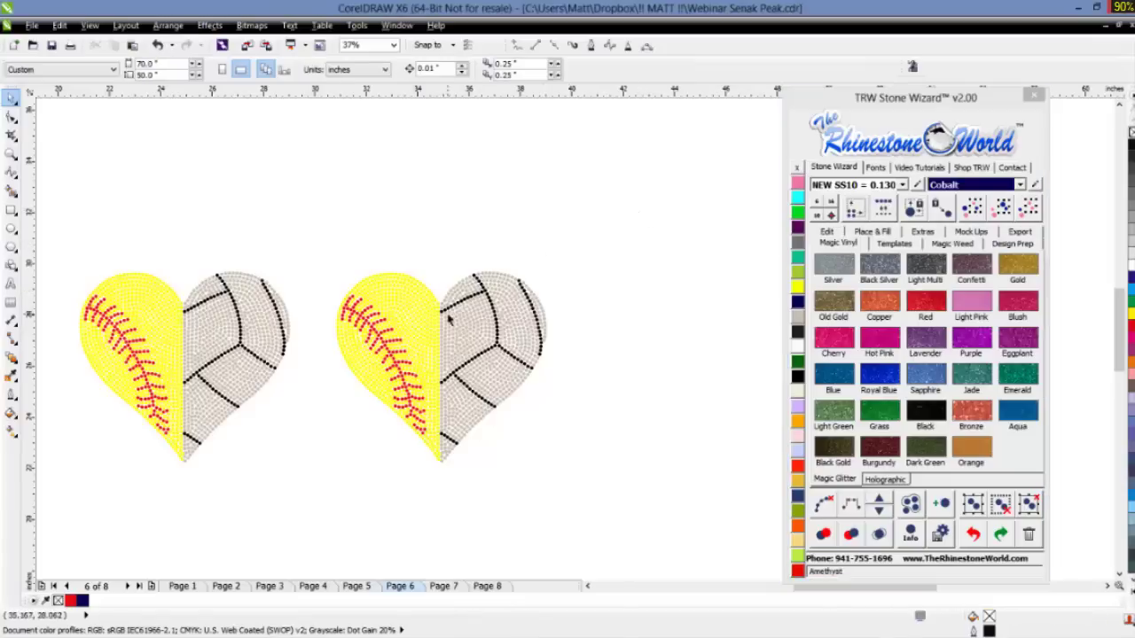
- Select only the yellow stones within the original heart, try moving them above the design, and undo the move
{"action": "left_click_drag", "start_coordinate": [612, 211], "coordinate": [311, 506]}
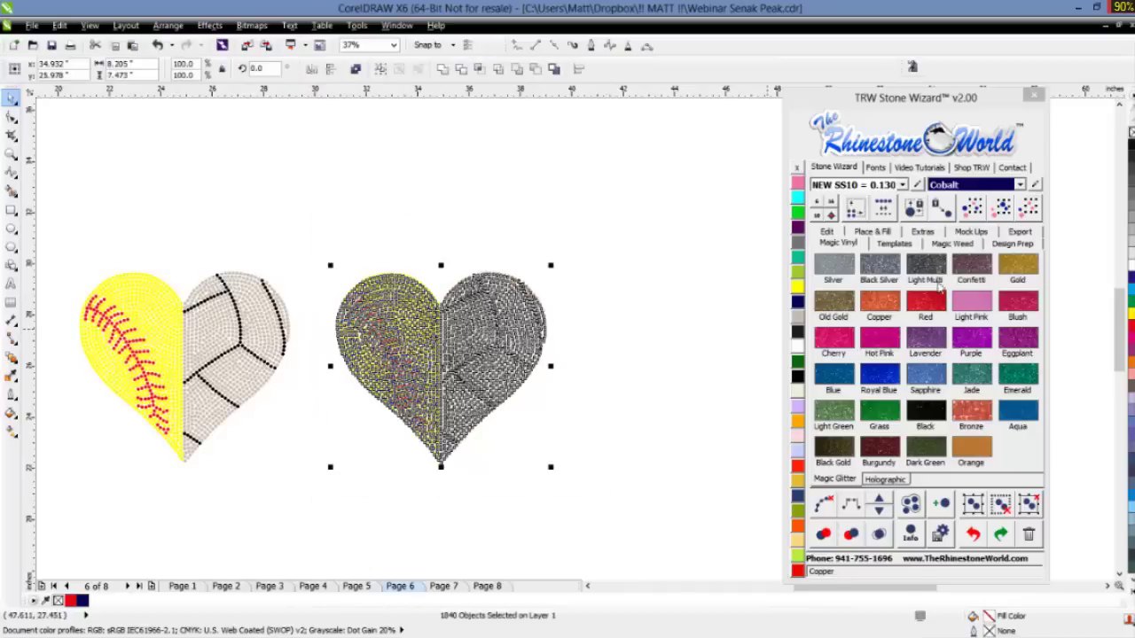
{"action": "left_click", "coordinate": [1002, 210]}
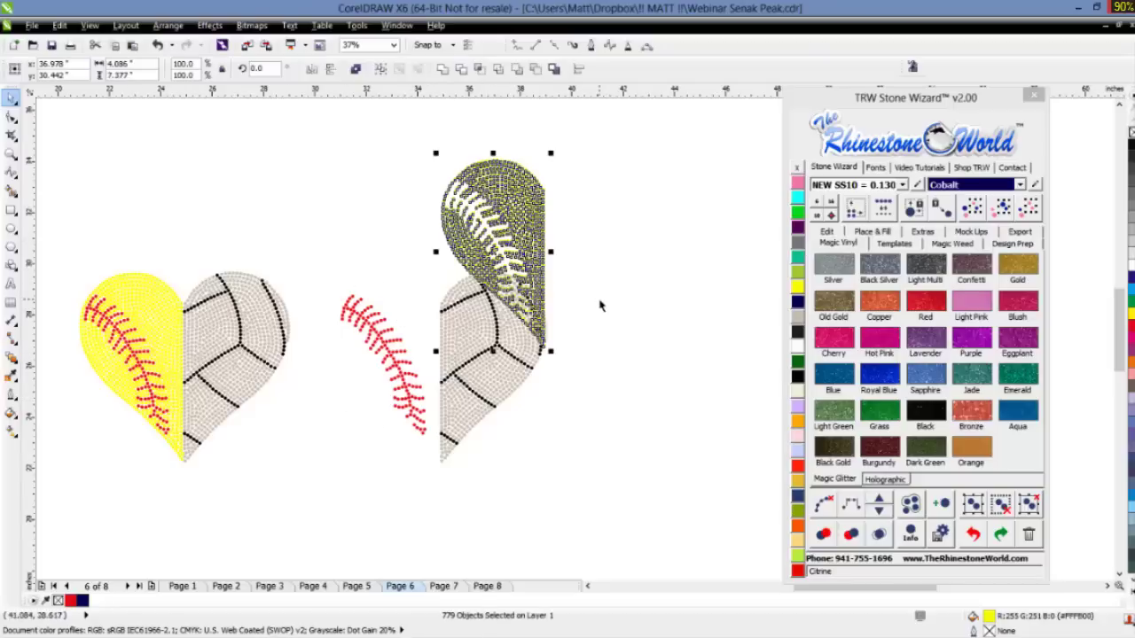
{"action": "key", "text": "ctrl+z"}
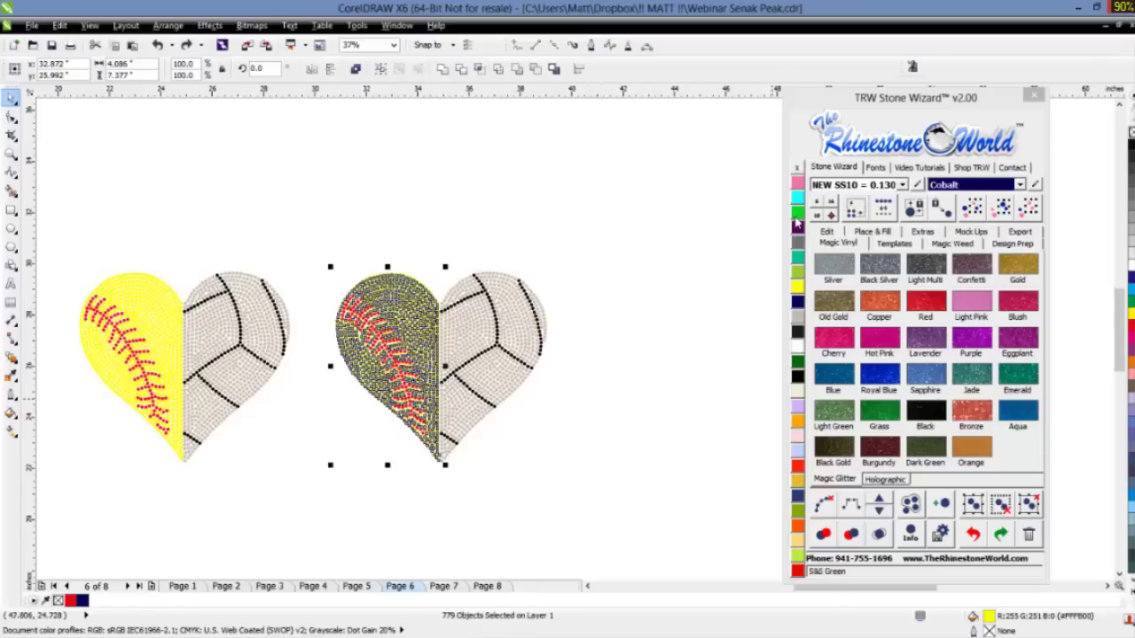
- Recolor the selected softball stones S&S Green and check the result up close
{"action": "left_click", "coordinate": [800, 213]}
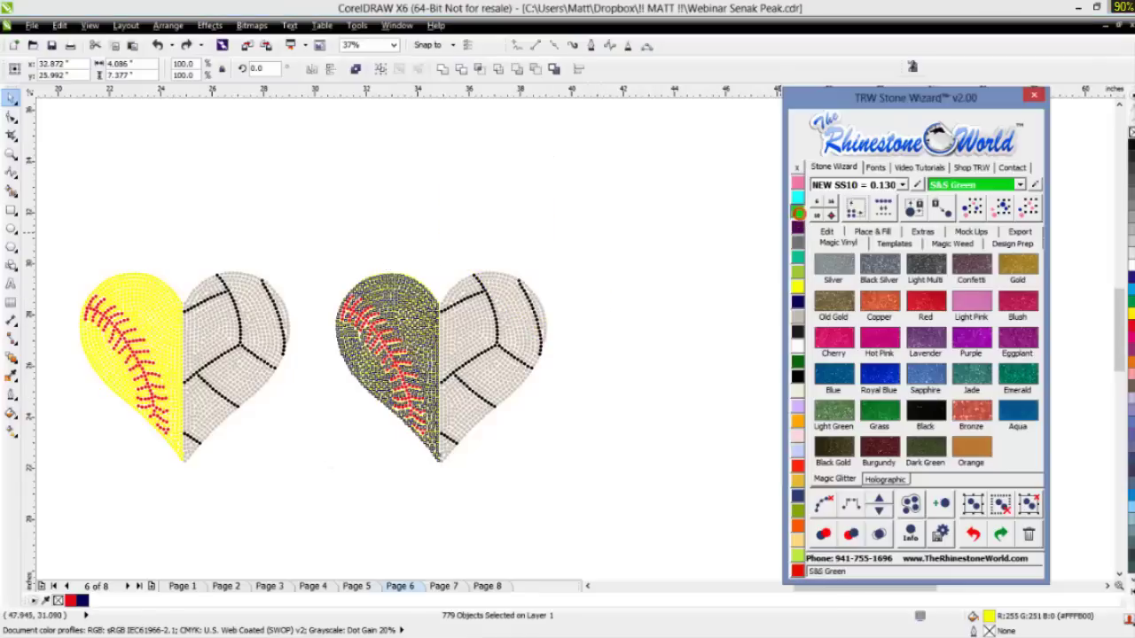
{"action": "left_click", "coordinate": [679, 292]}
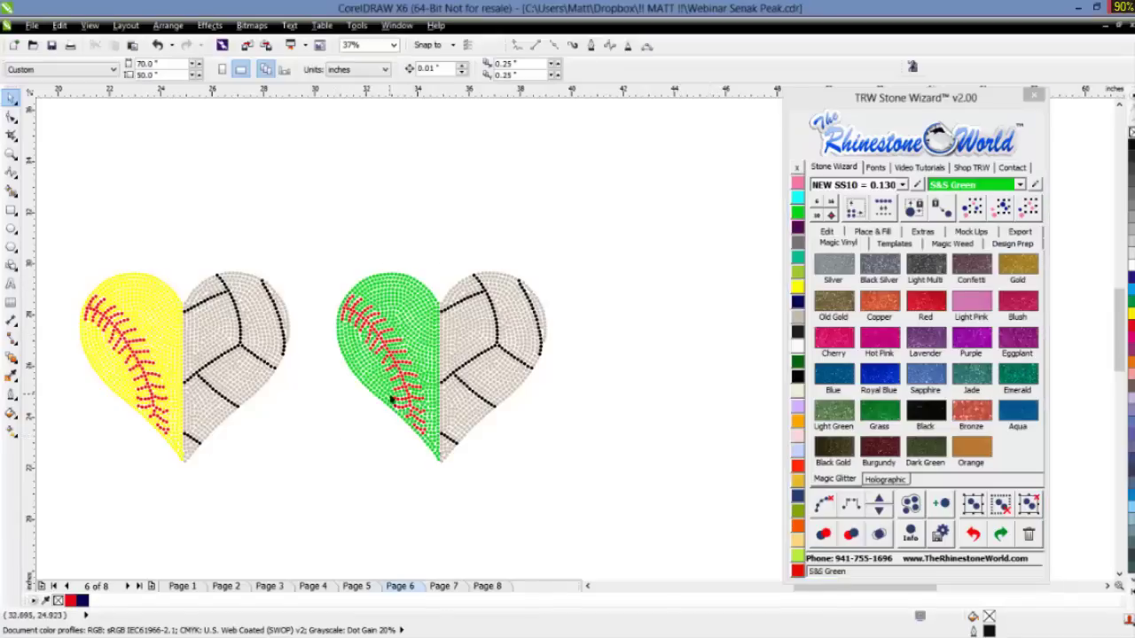
{"action": "scroll", "coordinate": [478, 368], "scroll_direction": "up", "scroll_amount": 2}
{"action": "scroll", "coordinate": [479, 368], "scroll_direction": "down", "scroll_amount": 2}
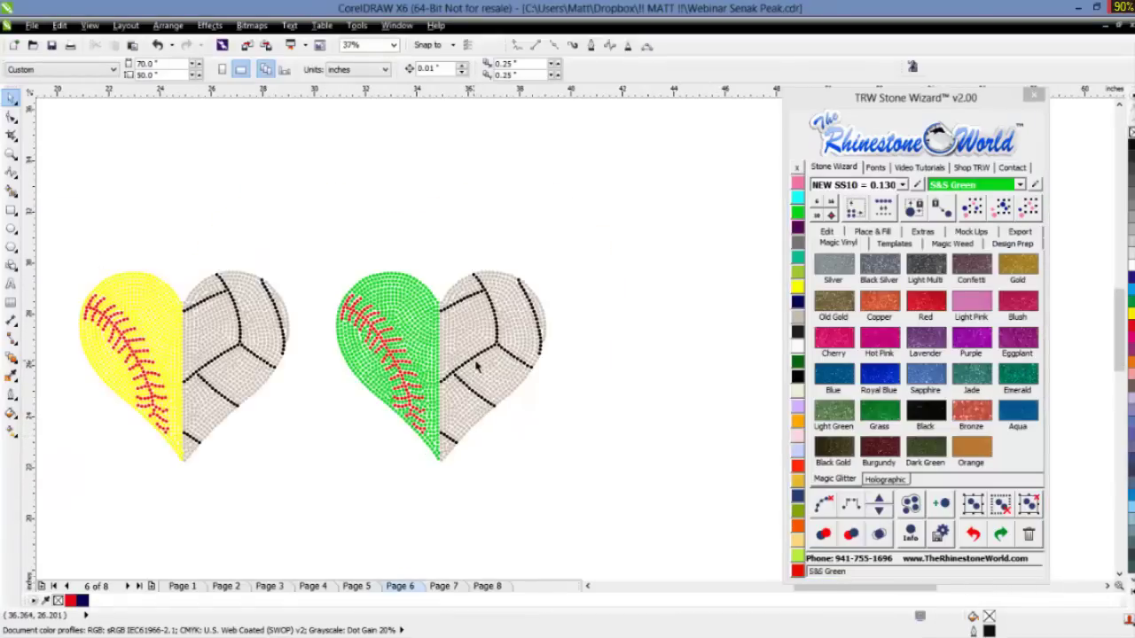
{"action": "scroll", "coordinate": [450, 366], "scroll_direction": "up", "scroll_amount": 2}
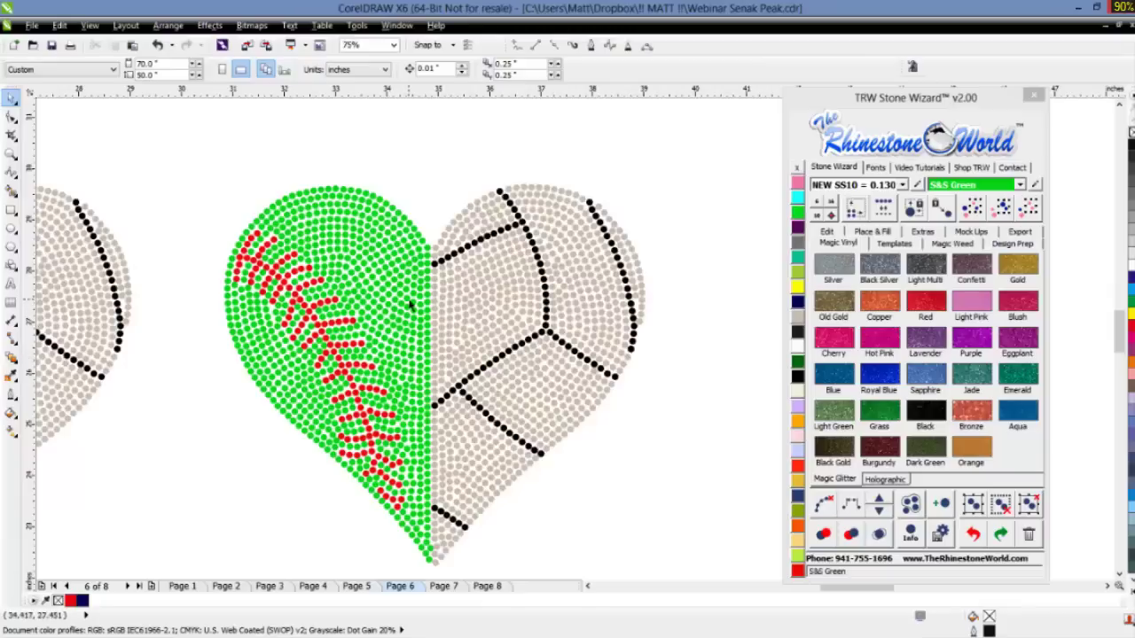
{"action": "scroll", "coordinate": [403, 315], "scroll_direction": "down", "scroll_amount": 2}
- Select the whole heart with the green softball half and resize it to SS16 stones
{"action": "left_click_drag", "start_coordinate": [548, 233], "coordinate": [291, 463]}
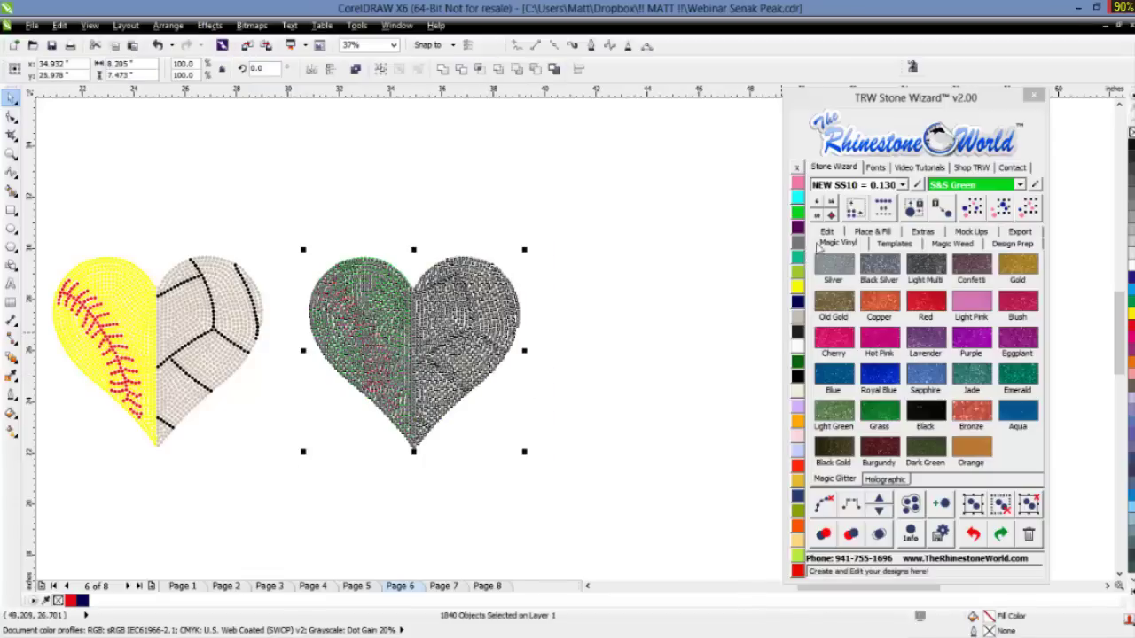
{"action": "left_click", "coordinate": [831, 210]}
{"action": "left_click", "coordinate": [609, 343]}
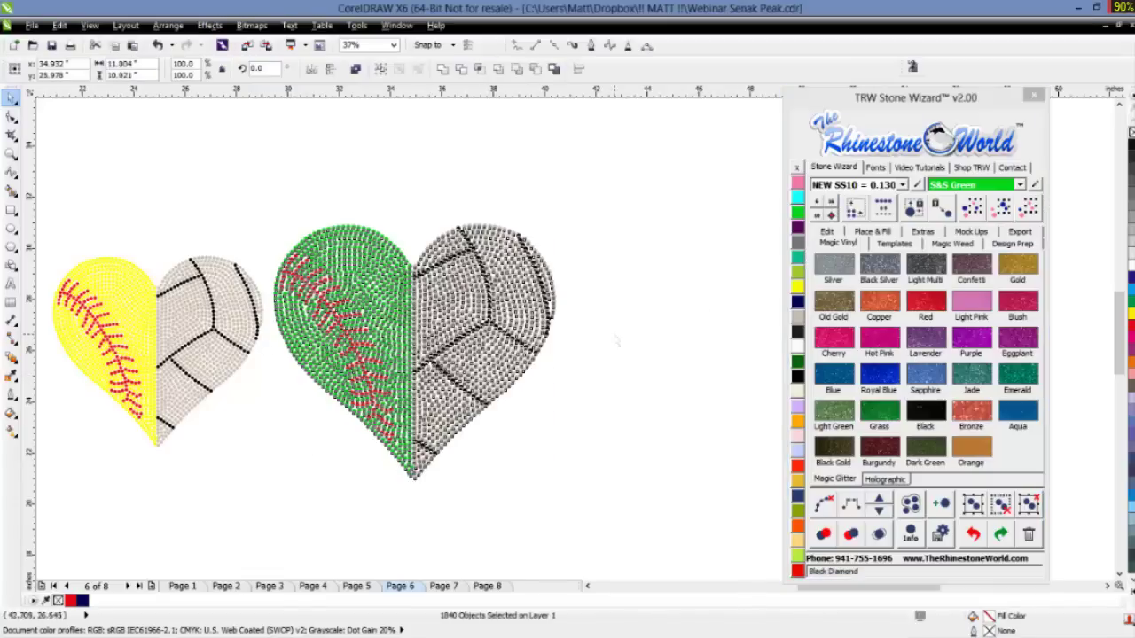
- Move the enlarged green heart over the yellow heart so they overlap, and inspect the overlapping stones
{"action": "scroll", "coordinate": [603, 311], "scroll_direction": "down", "scroll_amount": 2}
{"action": "left_click", "coordinate": [506, 355]}
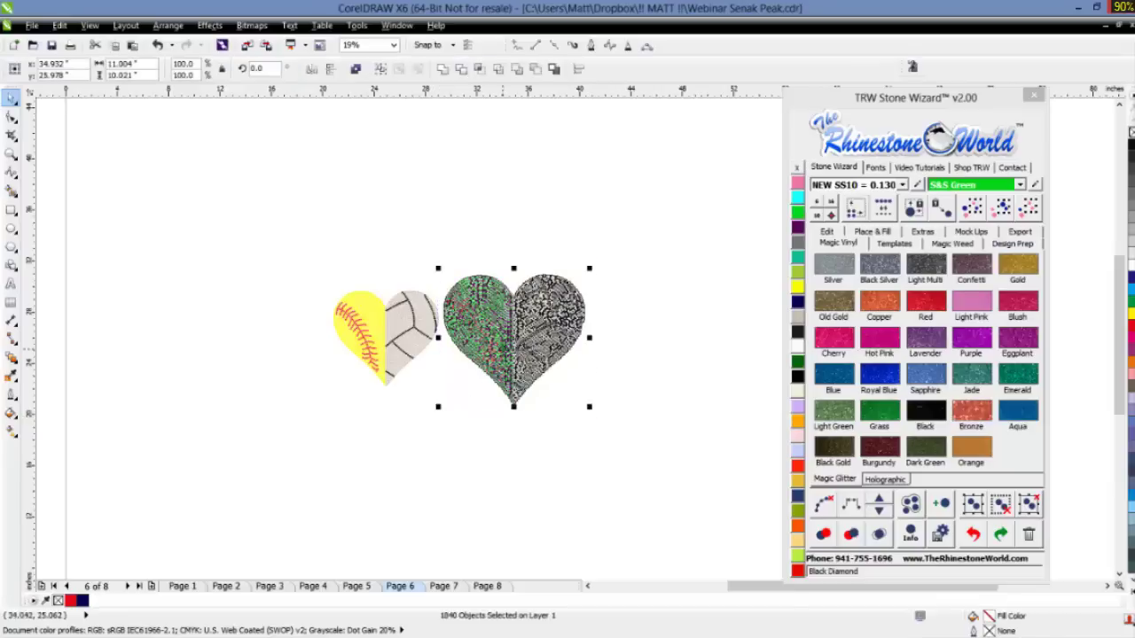
{"action": "left_click_drag", "start_coordinate": [505, 355], "coordinate": [399, 355]}
{"action": "left_click", "coordinate": [520, 384]}
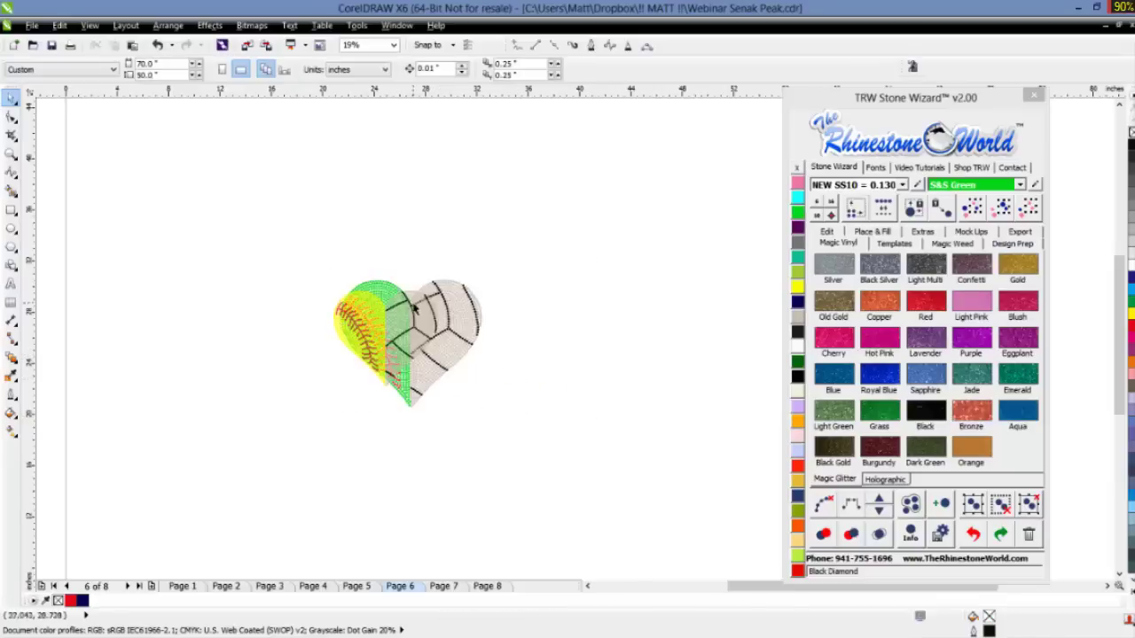
{"action": "scroll", "coordinate": [404, 327], "scroll_direction": "up", "scroll_amount": 4}
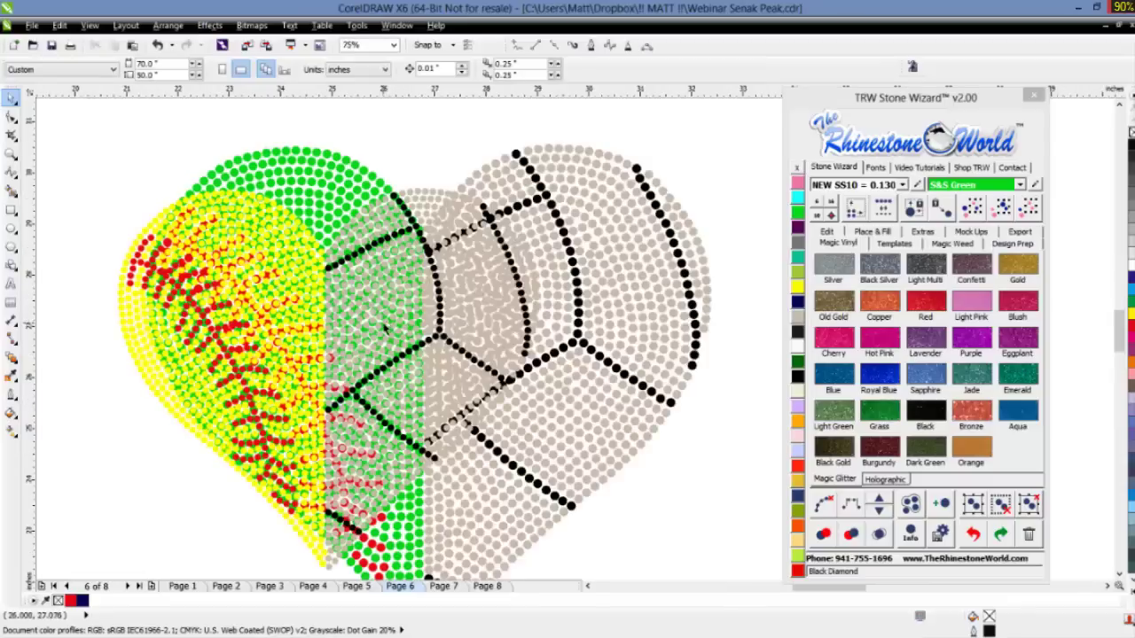
{"action": "scroll", "coordinate": [385, 326], "scroll_direction": "down", "scroll_amount": 2}
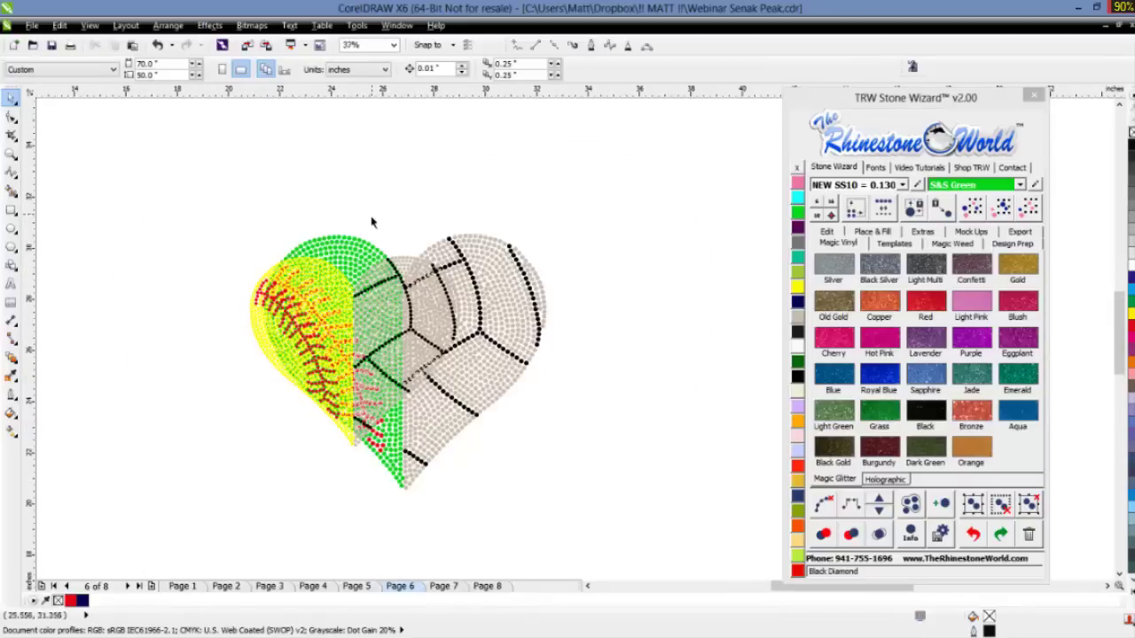
- Reduce the stone size of the upper green stones and change the lower volleyball stones to SS10, keeping the design's dimensions
{"action": "left_click_drag", "start_coordinate": [388, 207], "coordinate": [306, 277]}
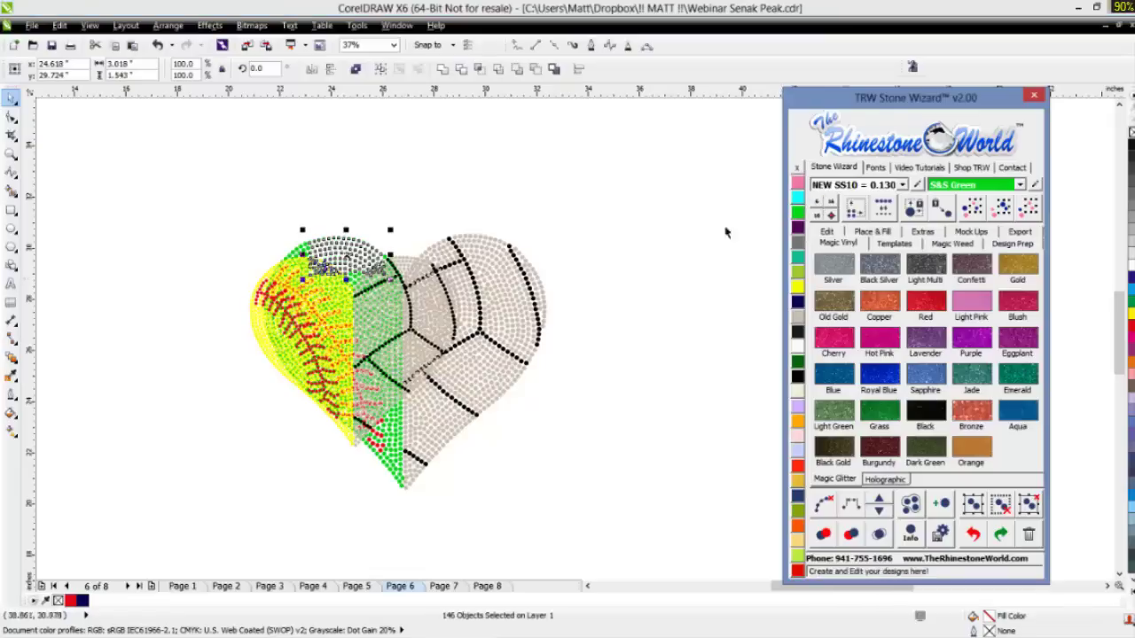
{"action": "left_click", "coordinate": [487, 443]}
{"action": "left_click_drag", "start_coordinate": [499, 456], "coordinate": [404, 355]}
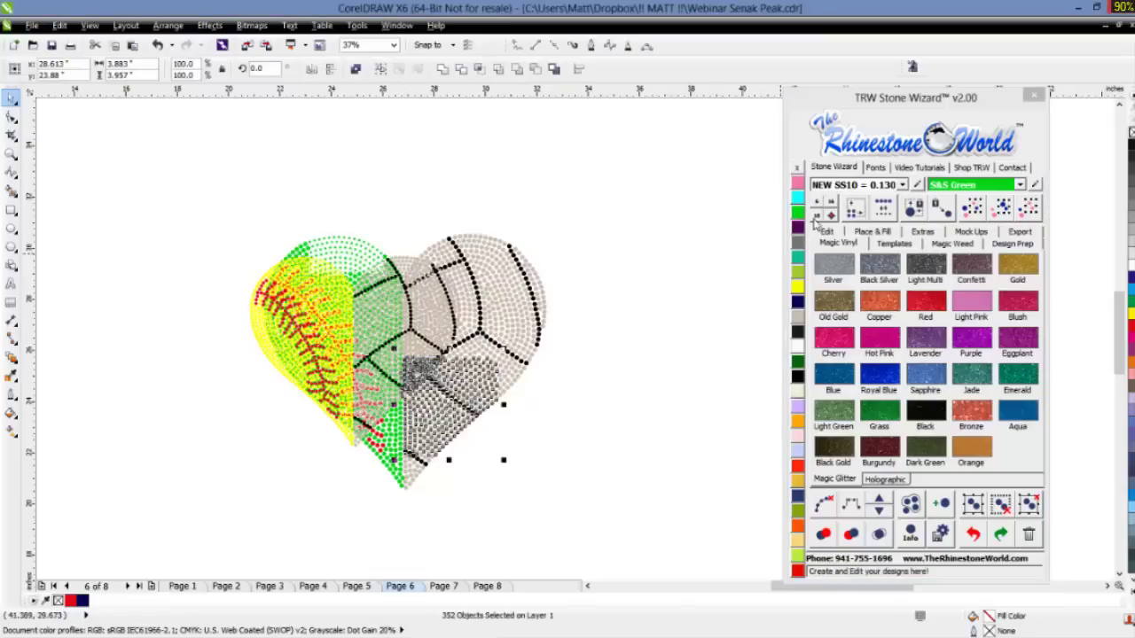
{"action": "left_click", "coordinate": [817, 216]}
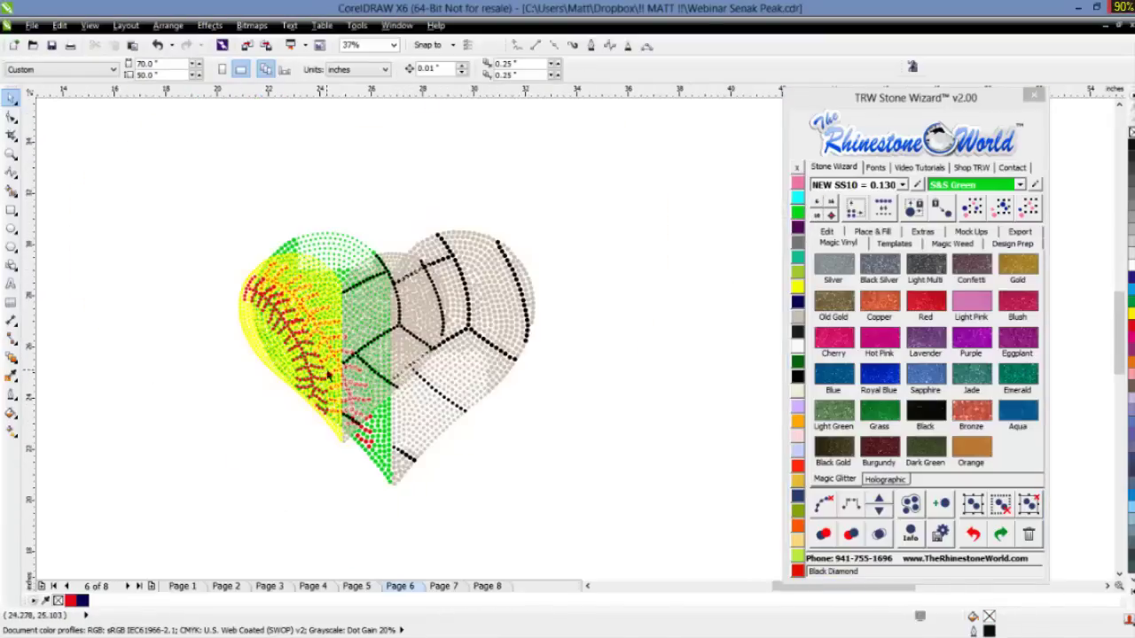
- Change the stones in the softball half's left middle area to SS16 in place and inspect the mixed stone sizes
{"action": "left_click_drag", "start_coordinate": [215, 314], "coordinate": [335, 383]}
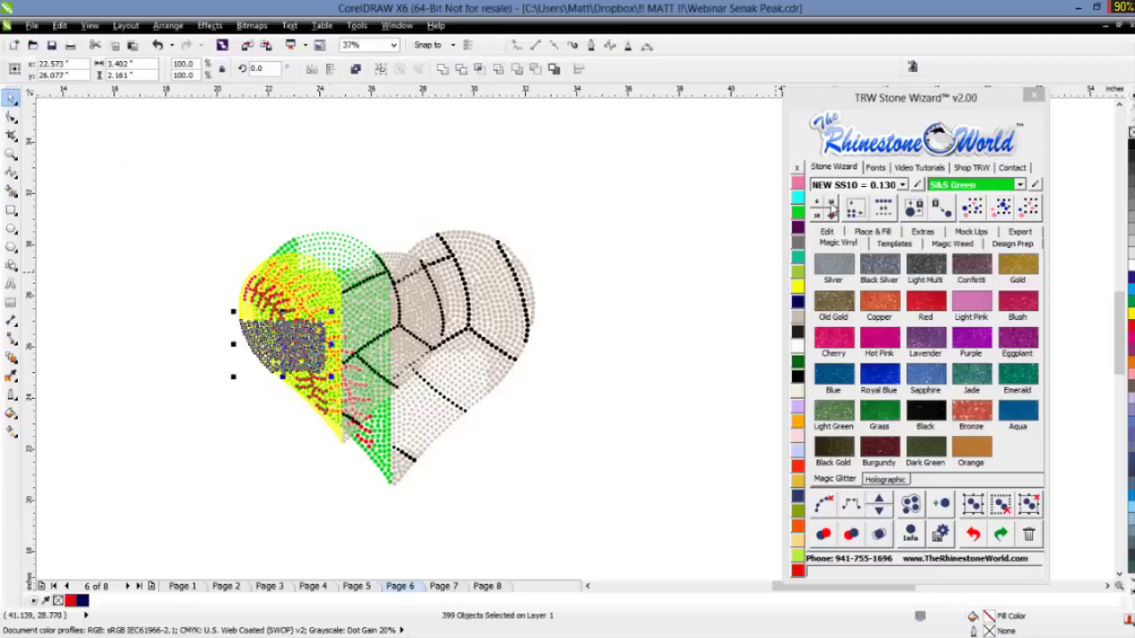
{"action": "left_click", "coordinate": [831, 211]}
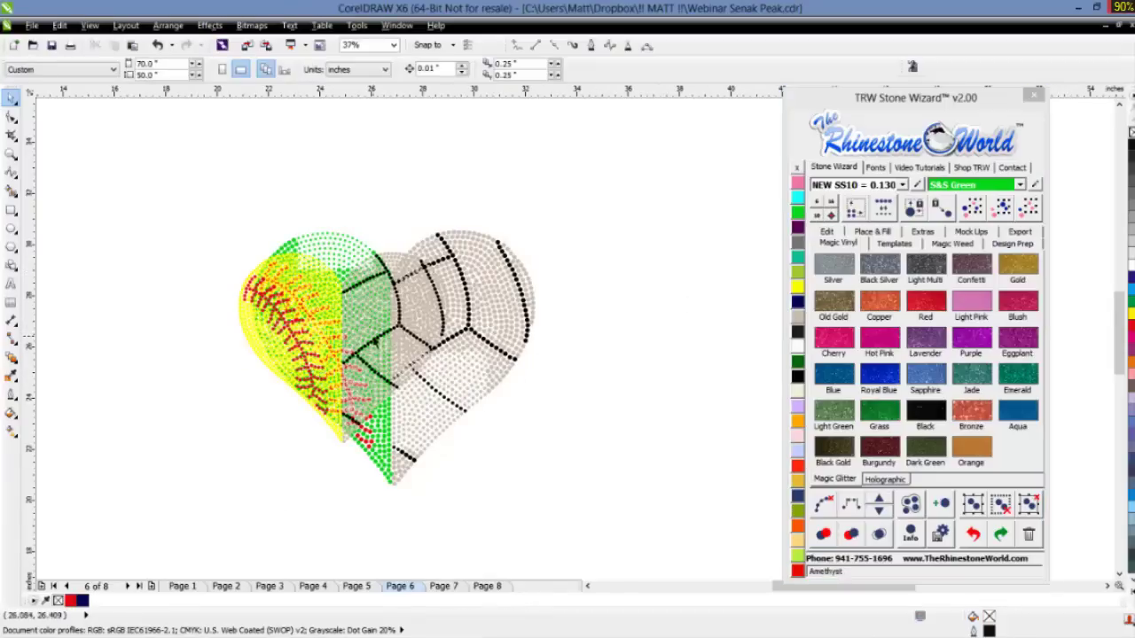
{"action": "scroll", "coordinate": [374, 337], "scroll_direction": "up", "scroll_amount": 2}
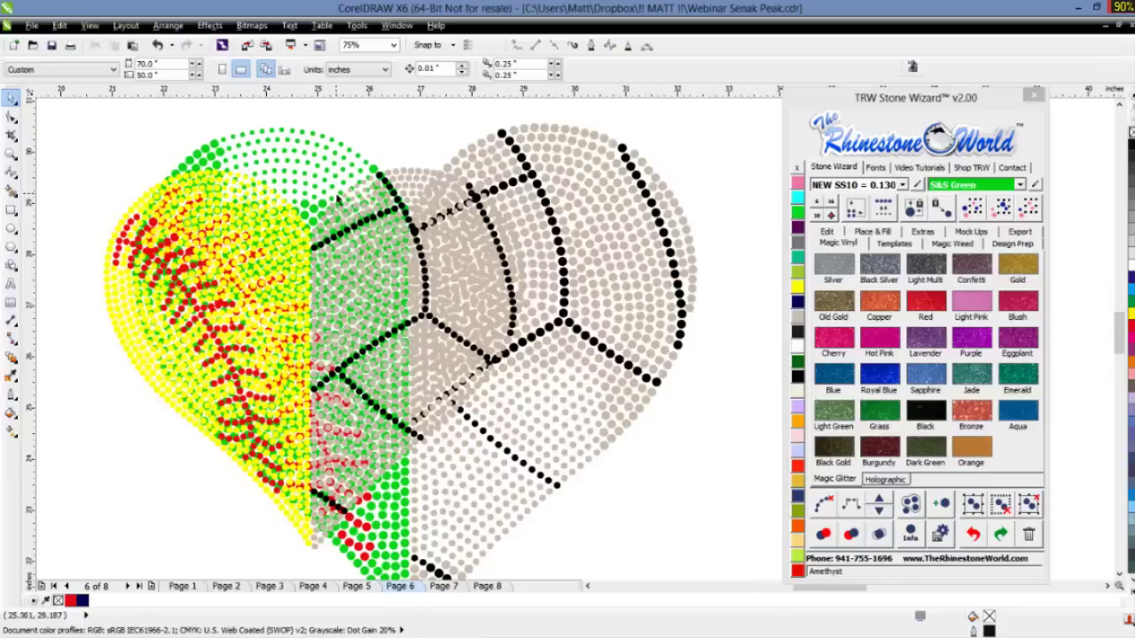
- Select all the stones of the overlapping hearts and place a copy of the design to the right of the original
{"action": "scroll", "coordinate": [436, 240], "scroll_direction": "down", "scroll_amount": 2}
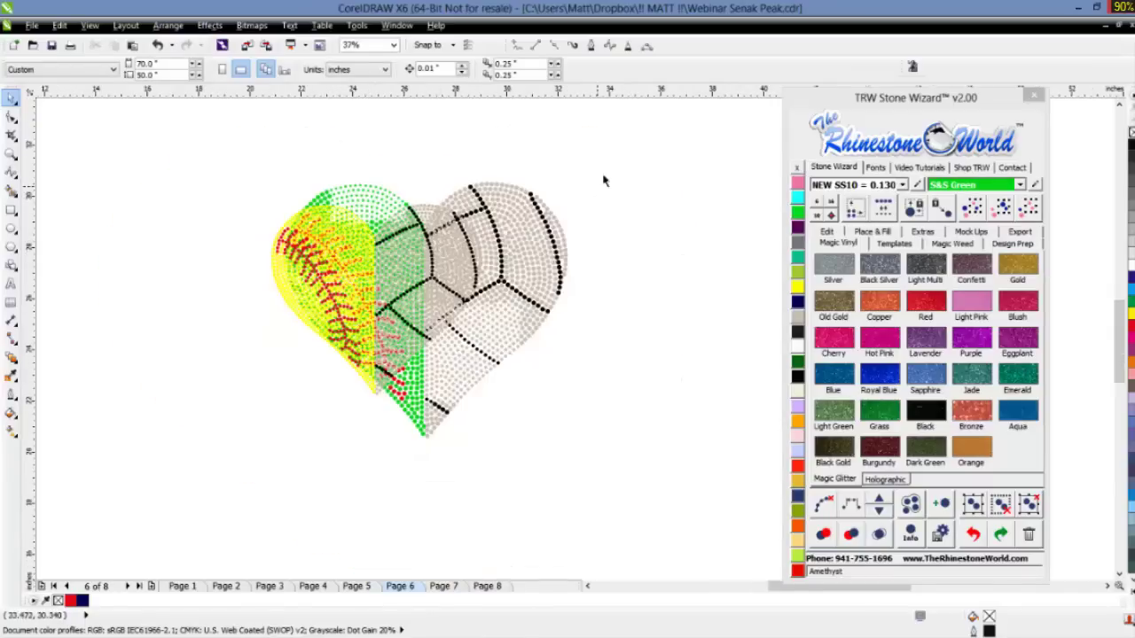
{"action": "scroll", "coordinate": [233, 467], "scroll_direction": "down", "scroll_amount": 1}
{"action": "key", "text": "ctrl+a"}
{"action": "left_click_drag", "start_coordinate": [355, 380], "coordinate": [515, 382]}
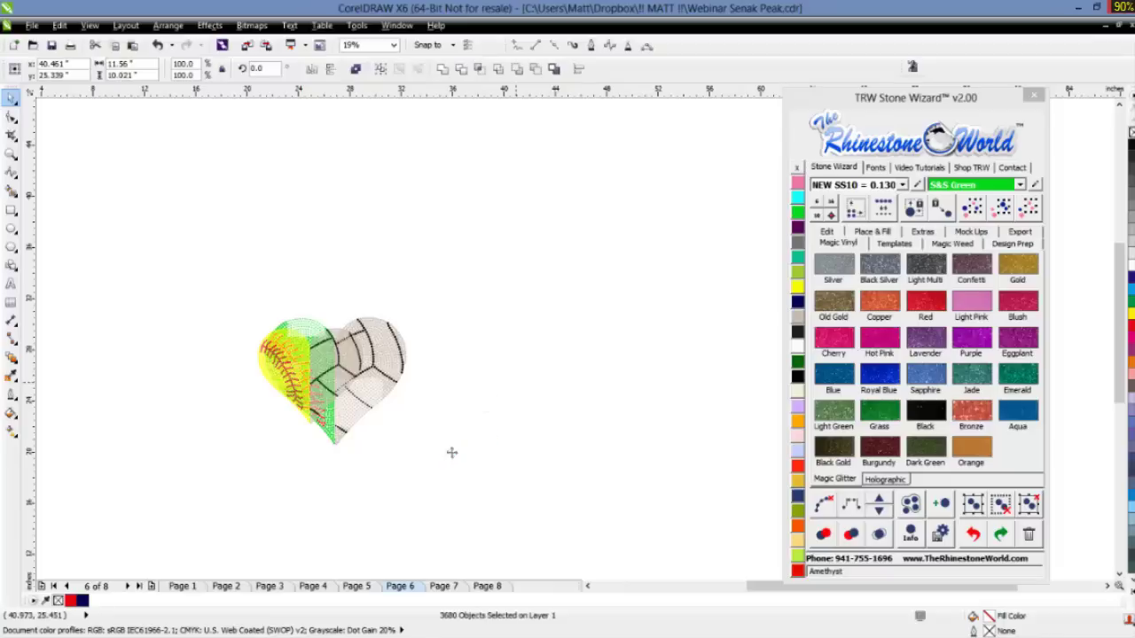
{"action": "left_click", "coordinate": [422, 467]}
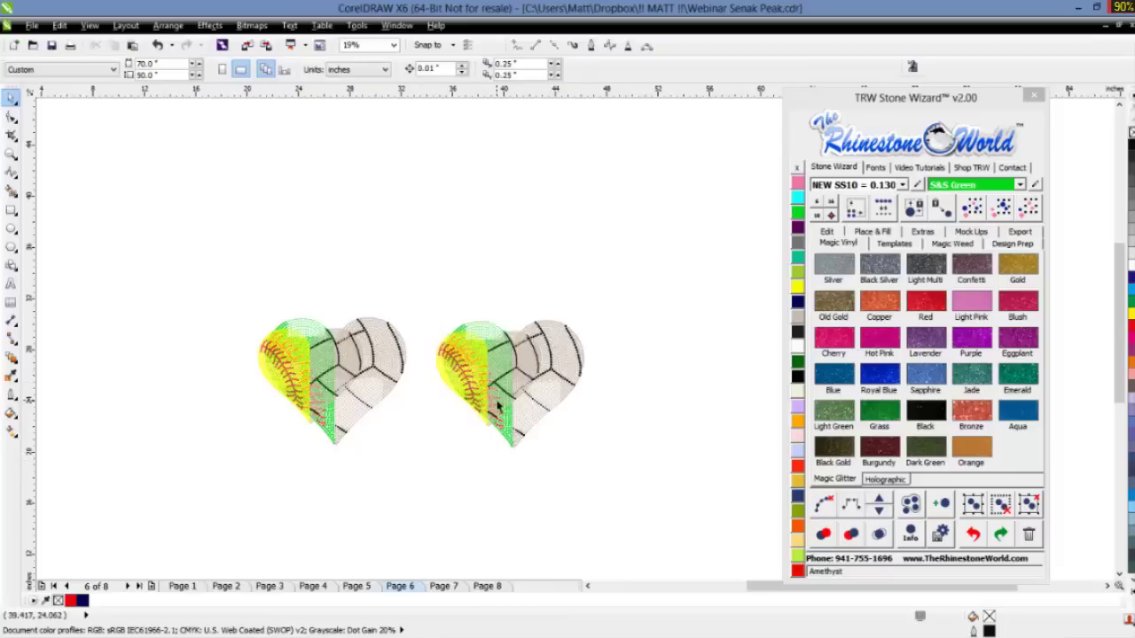
- Sample a small SS6 S&S Green stone and a large SS16 Copper volleyball stone as the size-and-color selection criteria
{"action": "scroll", "coordinate": [499, 406], "scroll_direction": "up", "scroll_amount": 2}
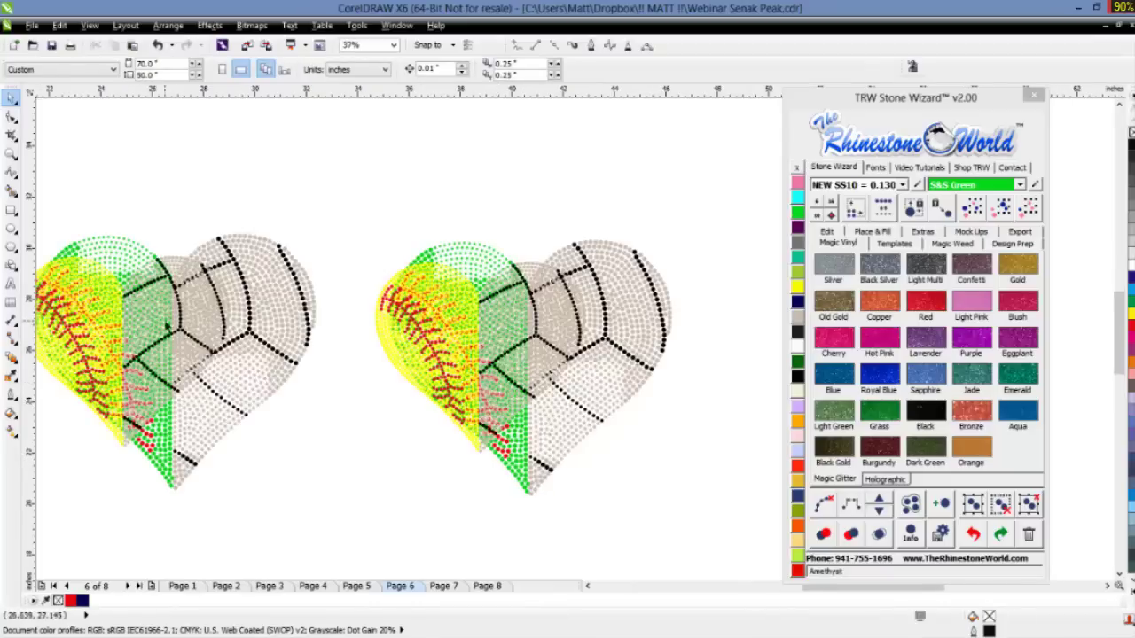
{"action": "left_click", "coordinate": [480, 259]}
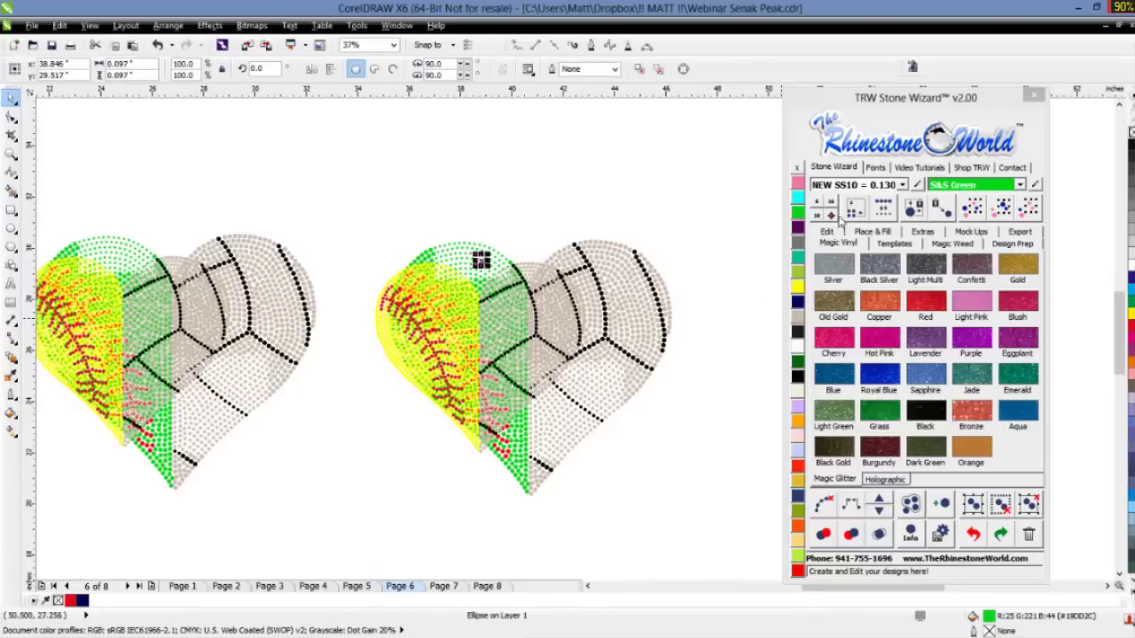
{"action": "left_click", "coordinate": [1024, 220]}
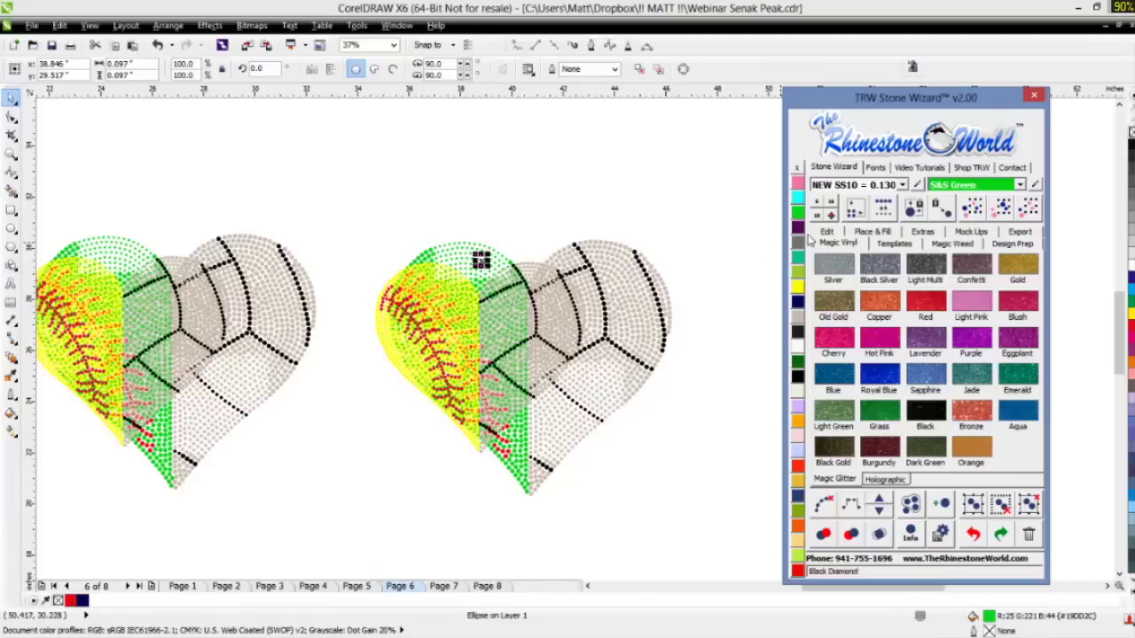
{"action": "left_click", "coordinate": [831, 218]}
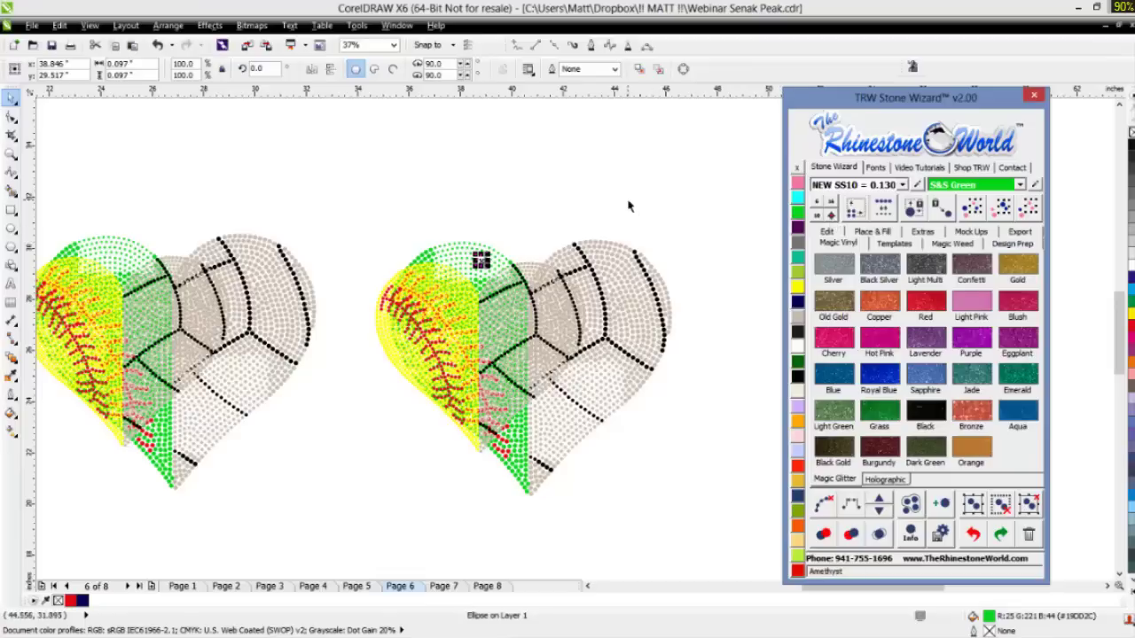
{"action": "left_click", "coordinate": [377, 315]}
{"action": "left_click", "coordinate": [268, 303]}
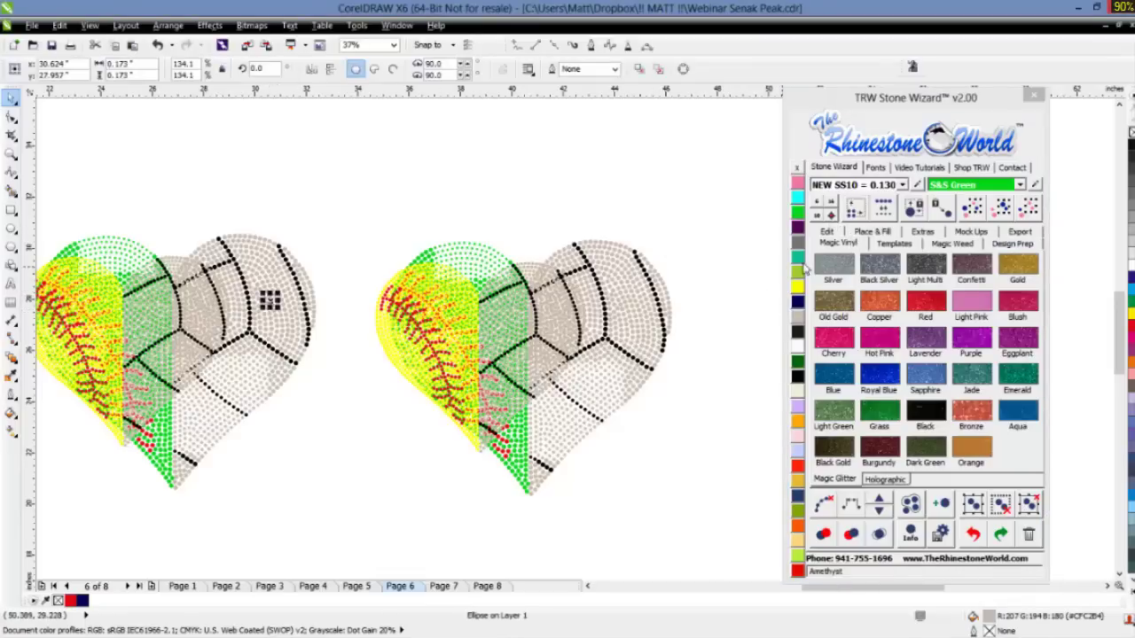
{"action": "left_click", "coordinate": [831, 218]}
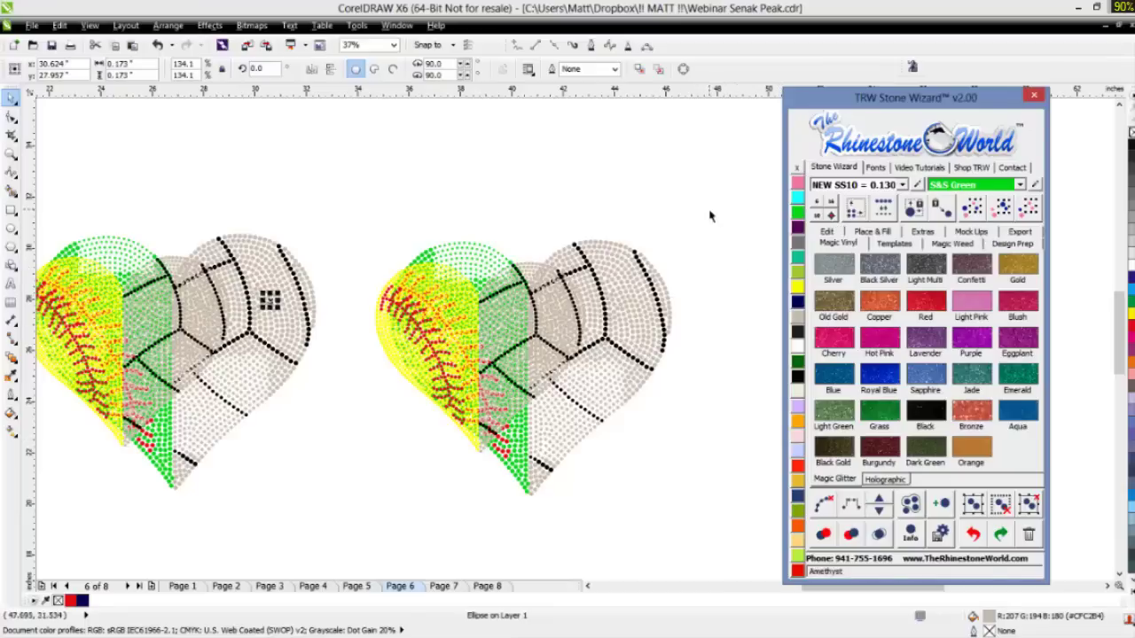
- Select only the SS6 S&S Green and SS16 Copper stones in the copied heart and move them up and away from the design
{"action": "left_click_drag", "start_coordinate": [715, 188], "coordinate": [358, 537]}
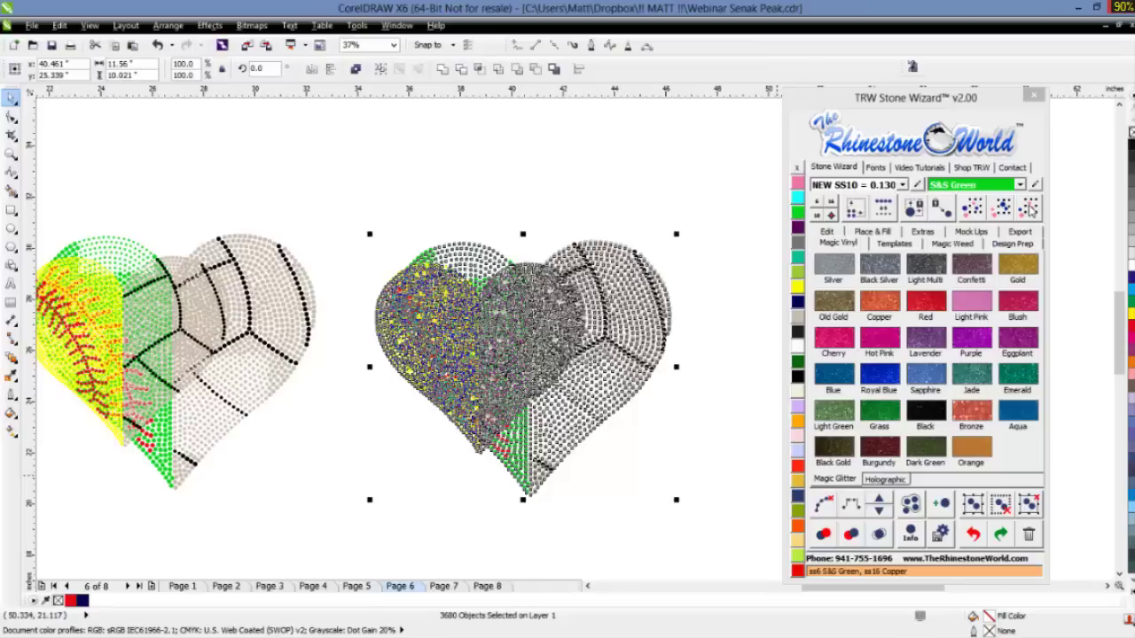
{"action": "left_click", "coordinate": [1031, 208]}
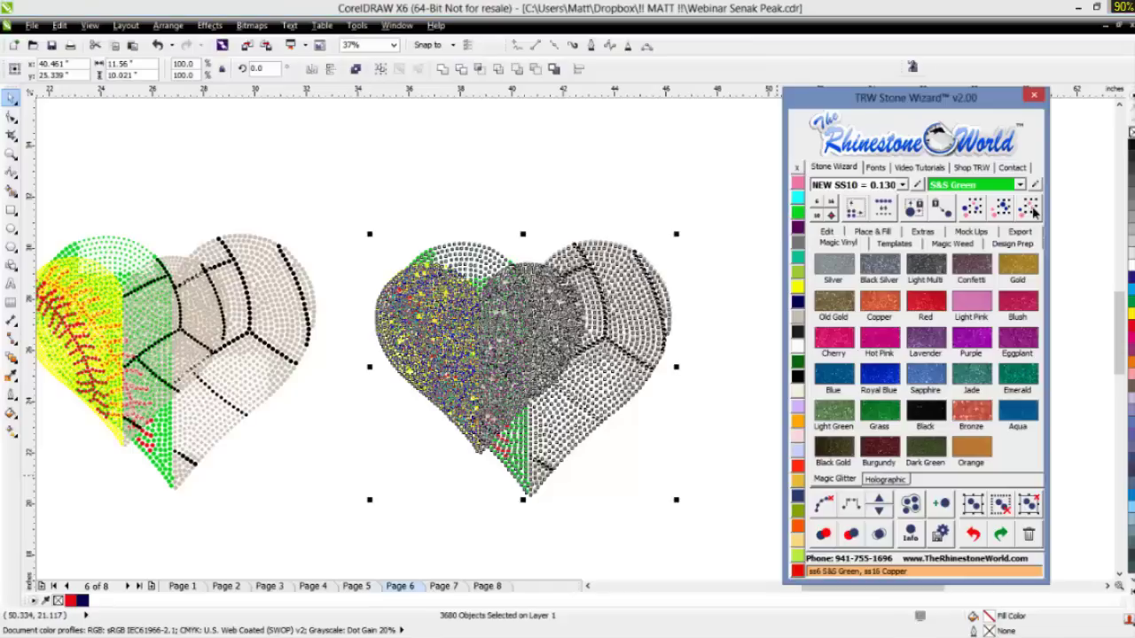
{"action": "left_click_drag", "start_coordinate": [464, 263], "coordinate": [590, 144]}
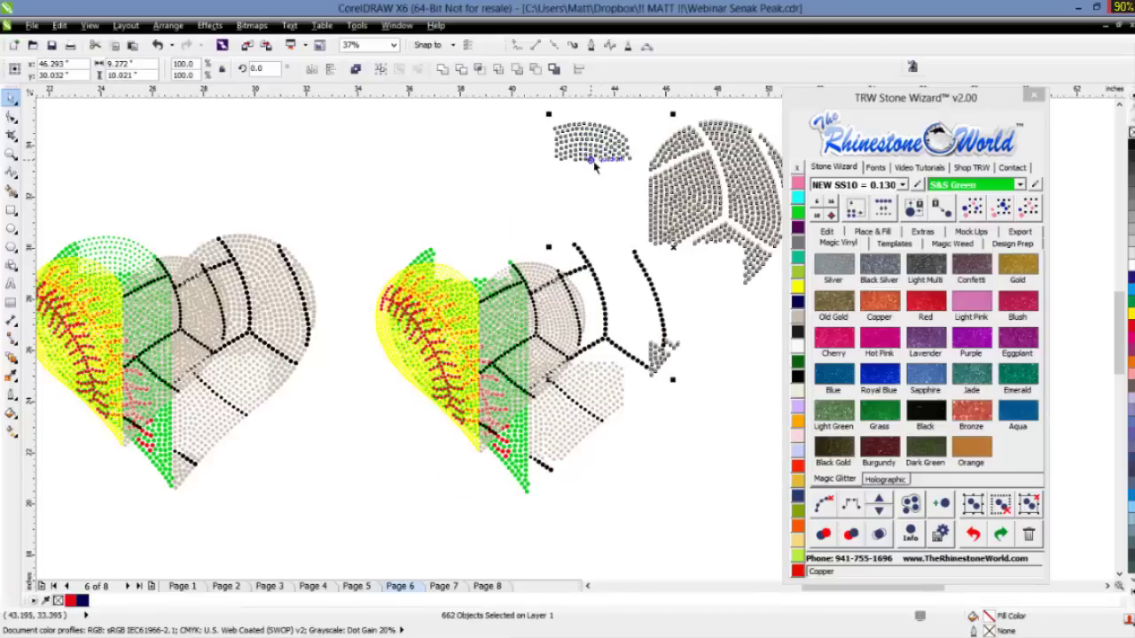
{"action": "left_click_drag", "start_coordinate": [688, 219], "coordinate": [727, 169]}
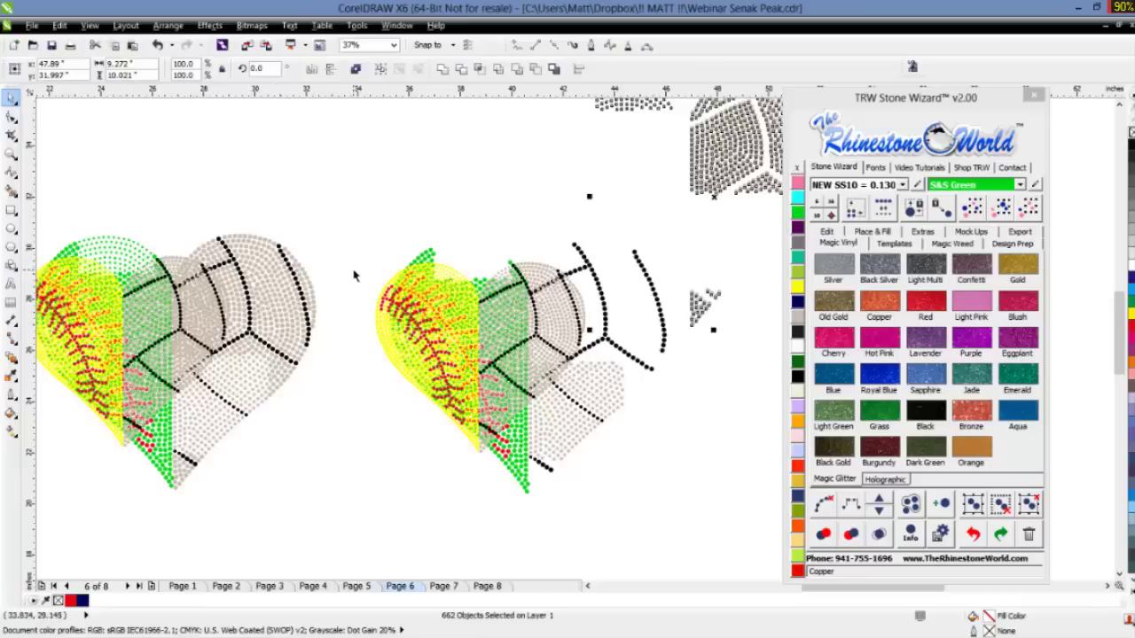
- Undo the moves of the separated stones so they sit back in the copied heart, and recolor them Amethyst
{"action": "left_click", "coordinate": [382, 368]}
{"action": "scroll", "coordinate": [386, 372], "scroll_direction": "down", "scroll_amount": 2}
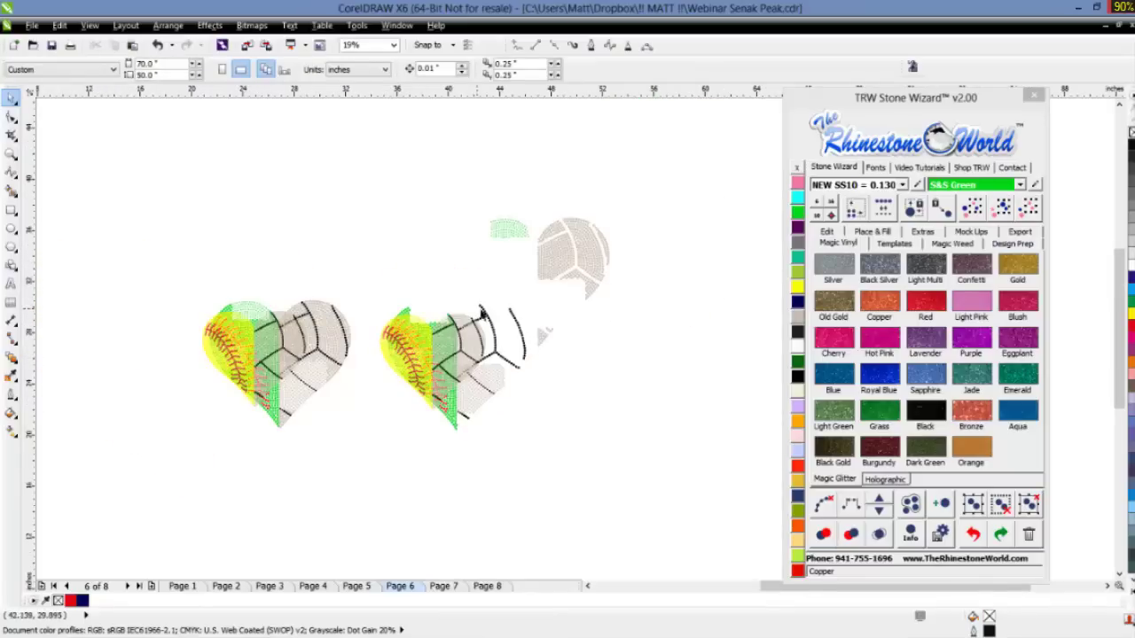
{"action": "left_click", "coordinate": [495, 328]}
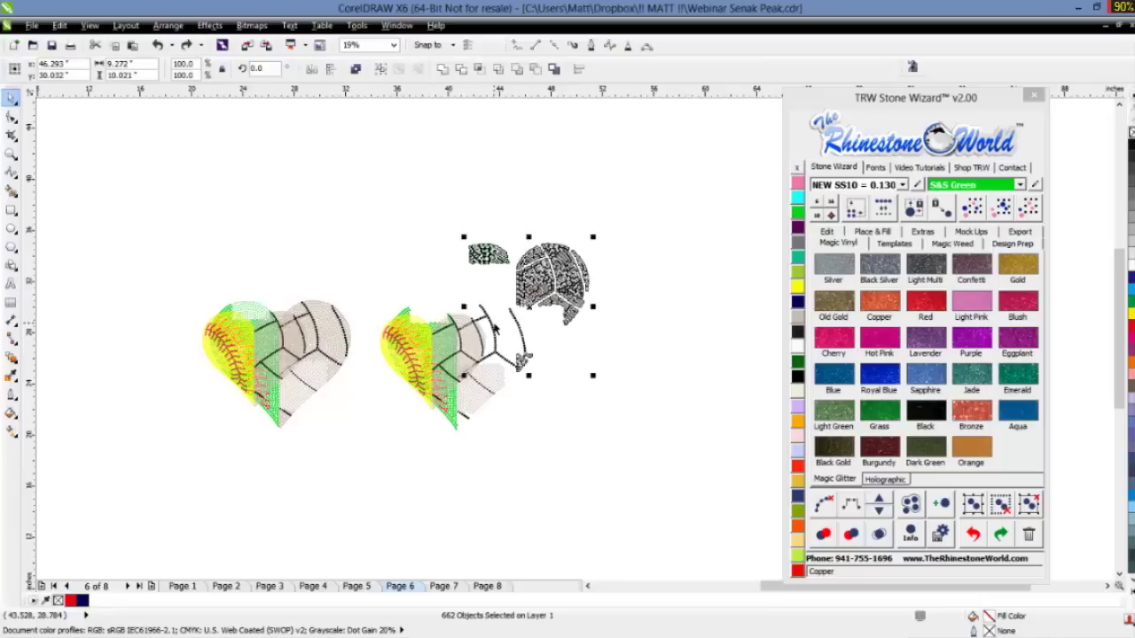
{"action": "left_click_drag", "start_coordinate": [499, 328], "coordinate": [440, 389]}
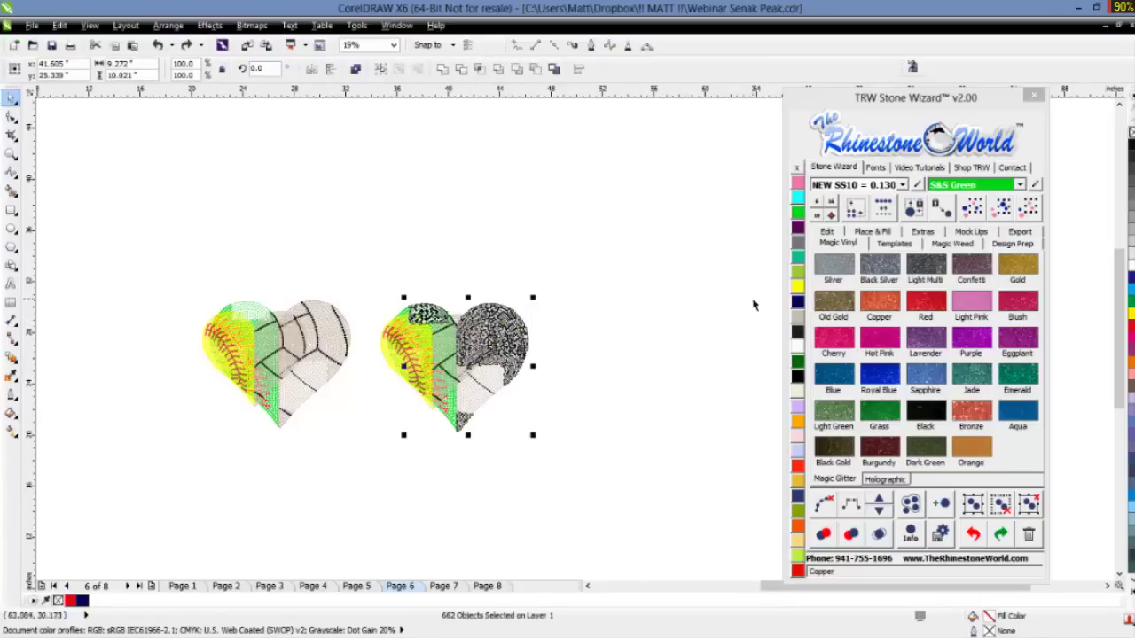
{"action": "left_click", "coordinate": [798, 228]}
{"action": "scroll", "coordinate": [488, 344], "scroll_direction": "up", "scroll_amount": 2}
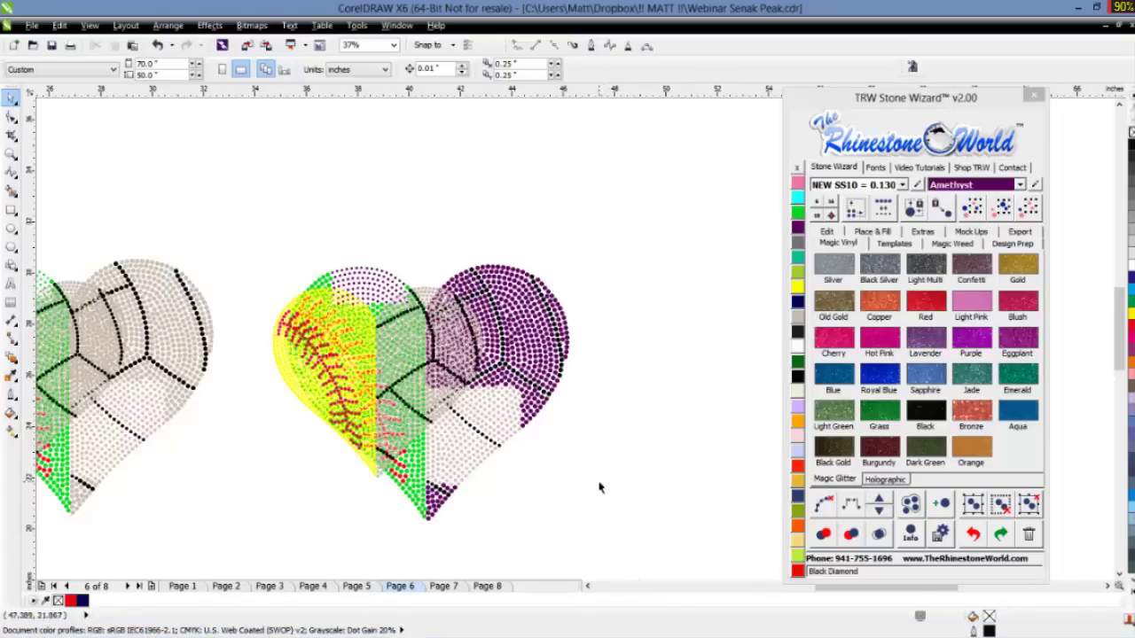
{"action": "scroll", "coordinate": [577, 470], "scroll_direction": "down", "scroll_amount": 2}
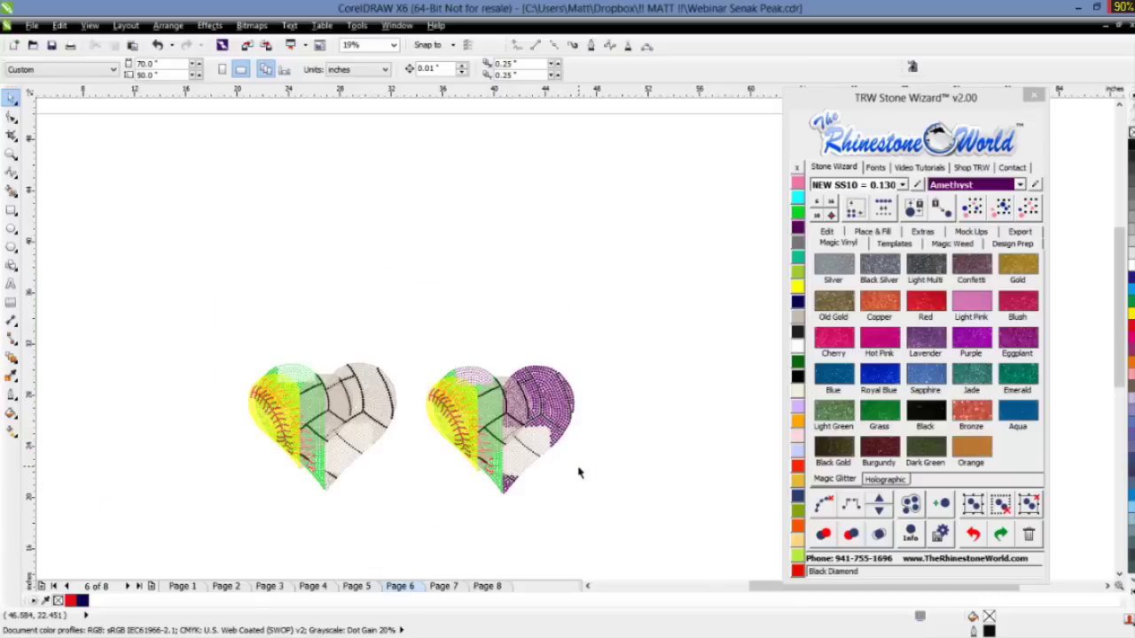
- Undo back to the two separate, non-overlapping hearts and delete the larger heart with the green softball half
{"action": "left_click", "coordinate": [580, 459]}
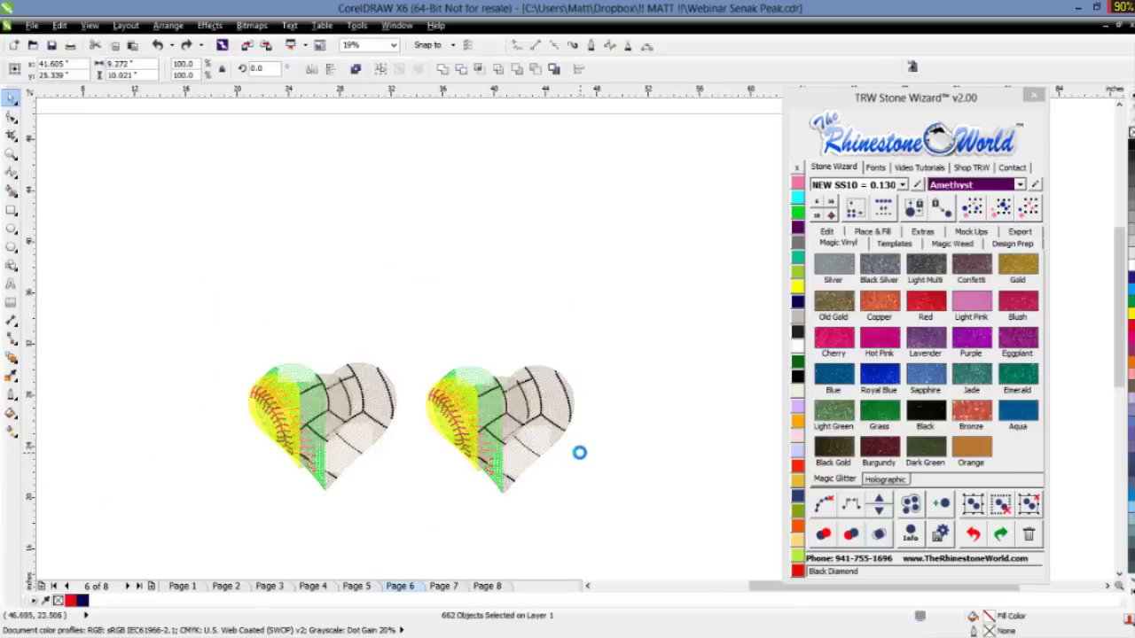
{"action": "key", "text": "Delete"}
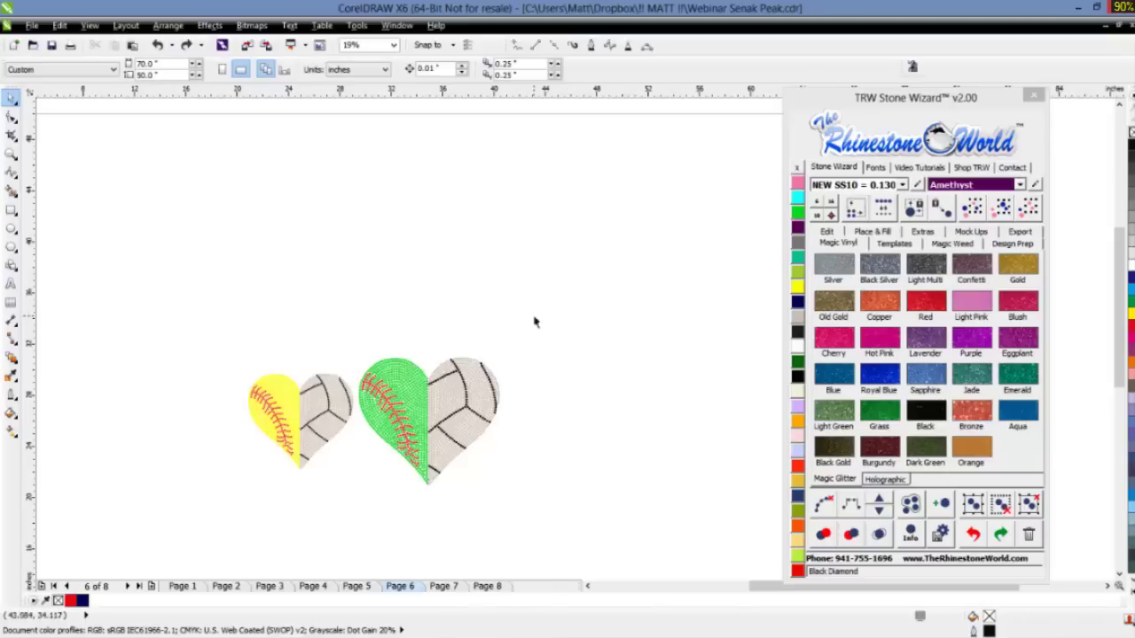
{"action": "left_click_drag", "start_coordinate": [532, 321], "coordinate": [357, 507]}
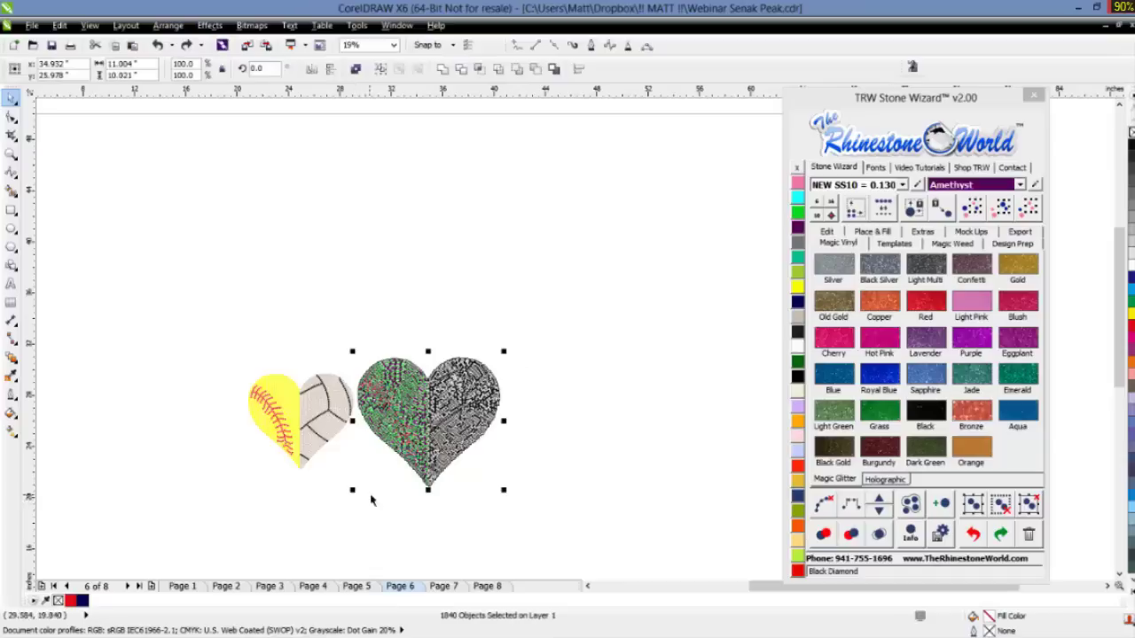
{"action": "key", "text": "Delete"}
- Select the remaining heart with the yellow softball half and move it up and to the right on the page
{"action": "left_click_drag", "start_coordinate": [393, 335], "coordinate": [186, 495]}
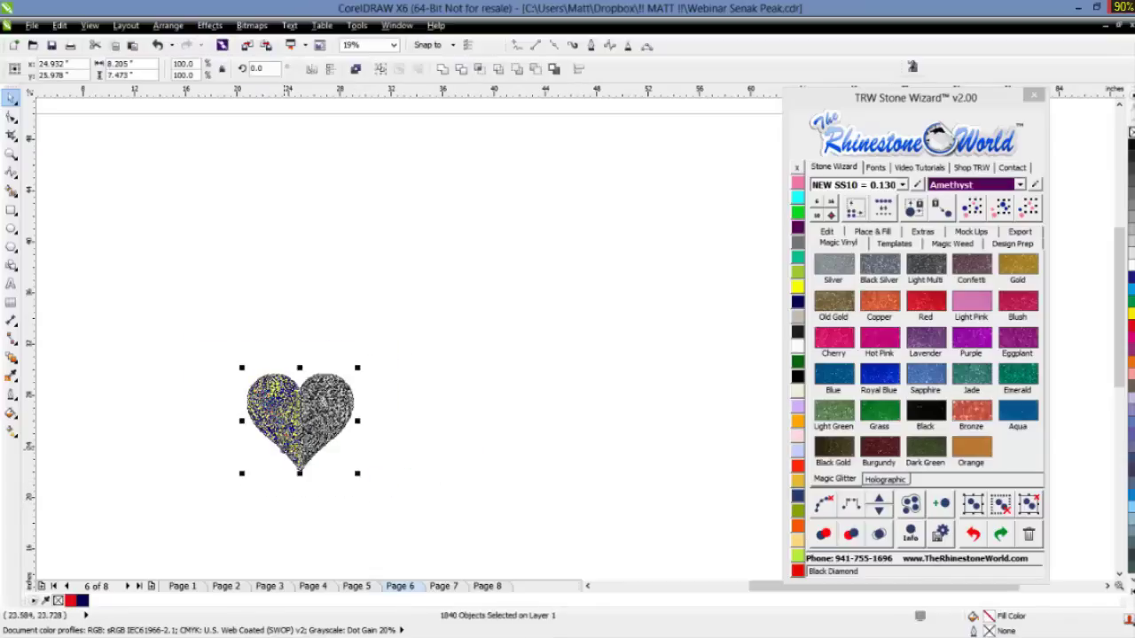
{"action": "left_click_drag", "start_coordinate": [296, 441], "coordinate": [428, 356]}
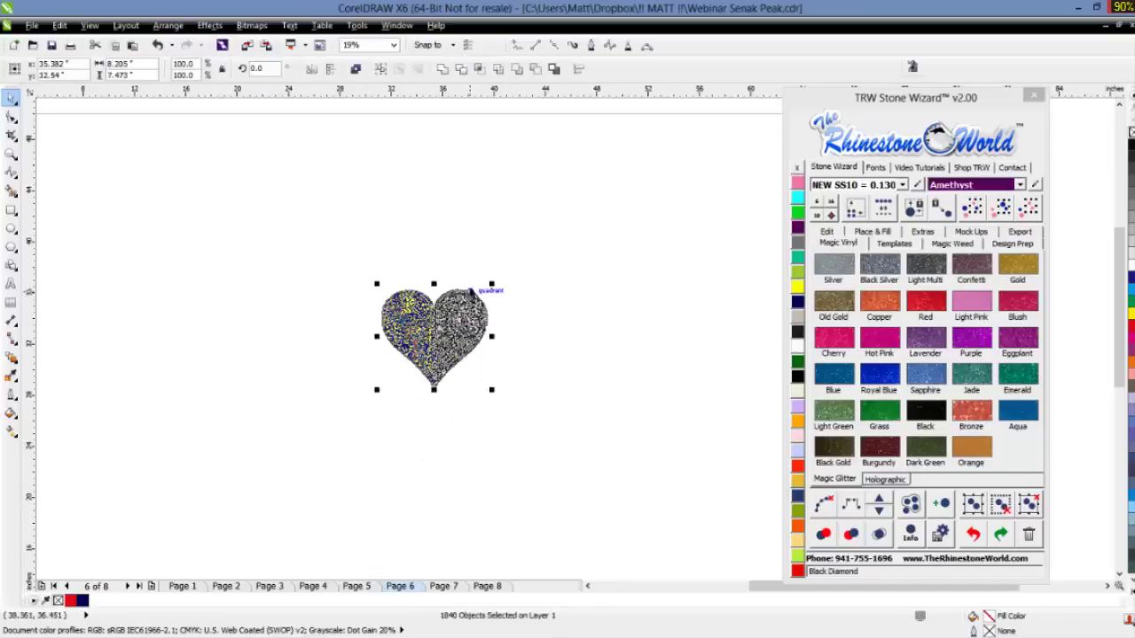
{"action": "scroll", "coordinate": [444, 292], "scroll_direction": "up", "scroll_amount": 3}
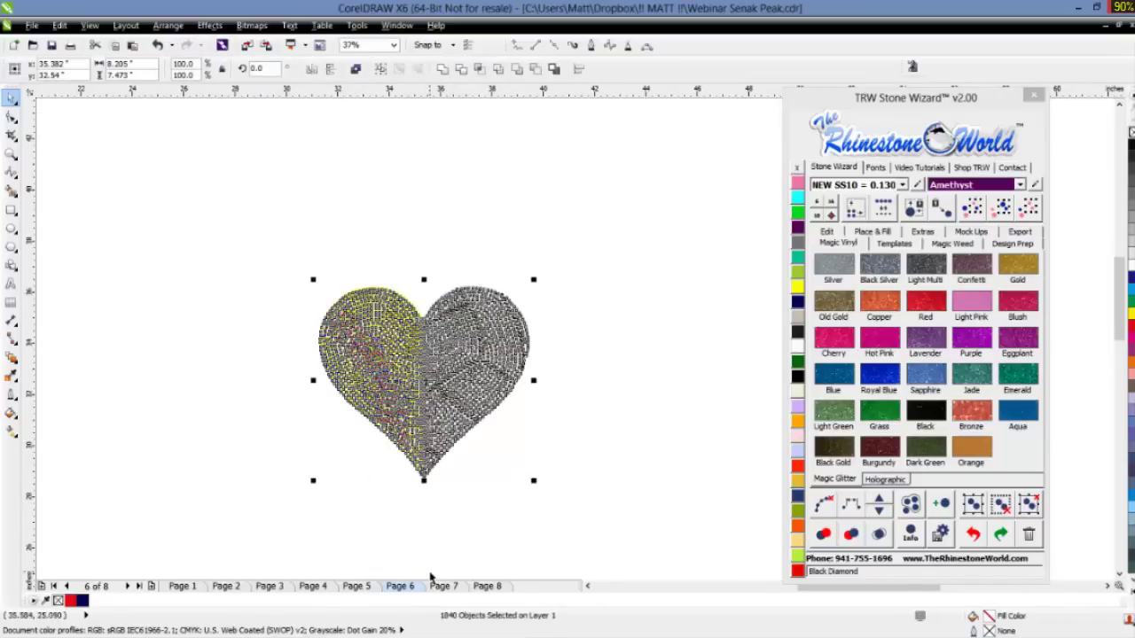
- Process the whole heart by color in Design Prep and recolor the black volleyball seam stones to Crystal
{"action": "left_click", "coordinate": [1016, 244]}
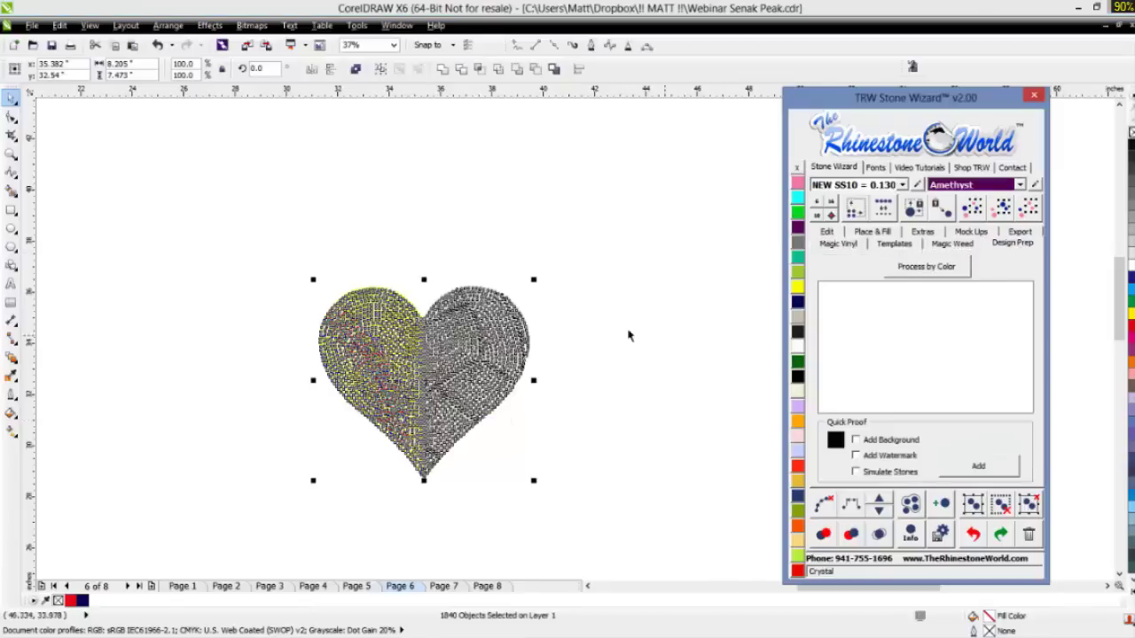
{"action": "left_click", "coordinate": [592, 371]}
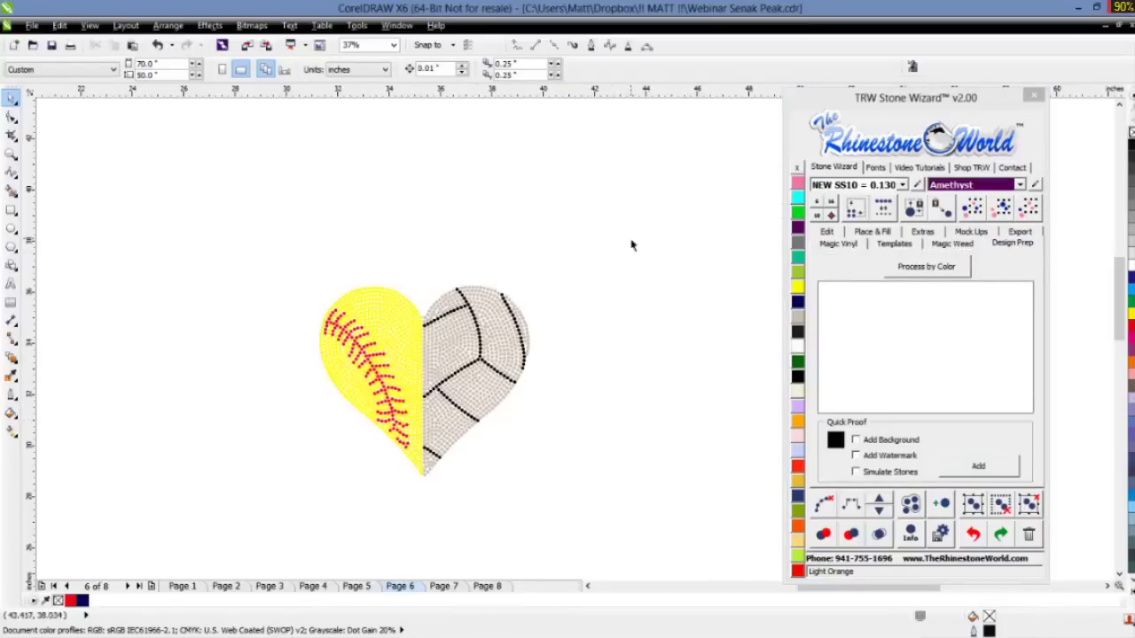
{"action": "left_click_drag", "start_coordinate": [621, 242], "coordinate": [266, 560]}
{"action": "left_click", "coordinate": [610, 434]}
{"action": "left_click_drag", "start_coordinate": [569, 233], "coordinate": [233, 530]}
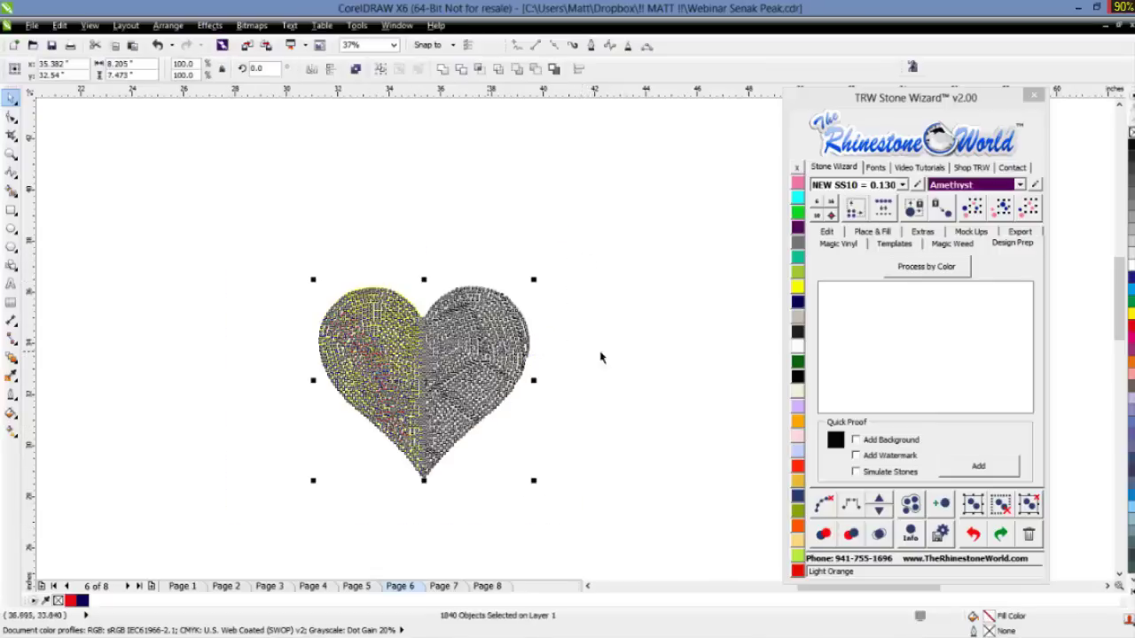
{"action": "left_click", "coordinate": [940, 267]}
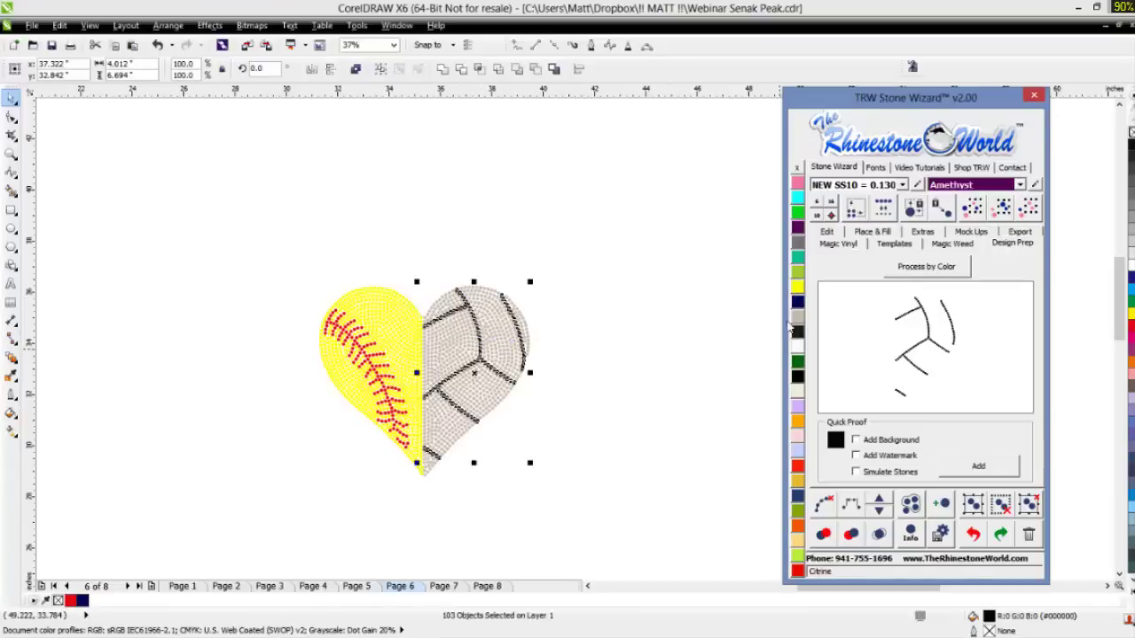
{"action": "left_click", "coordinate": [797, 350]}
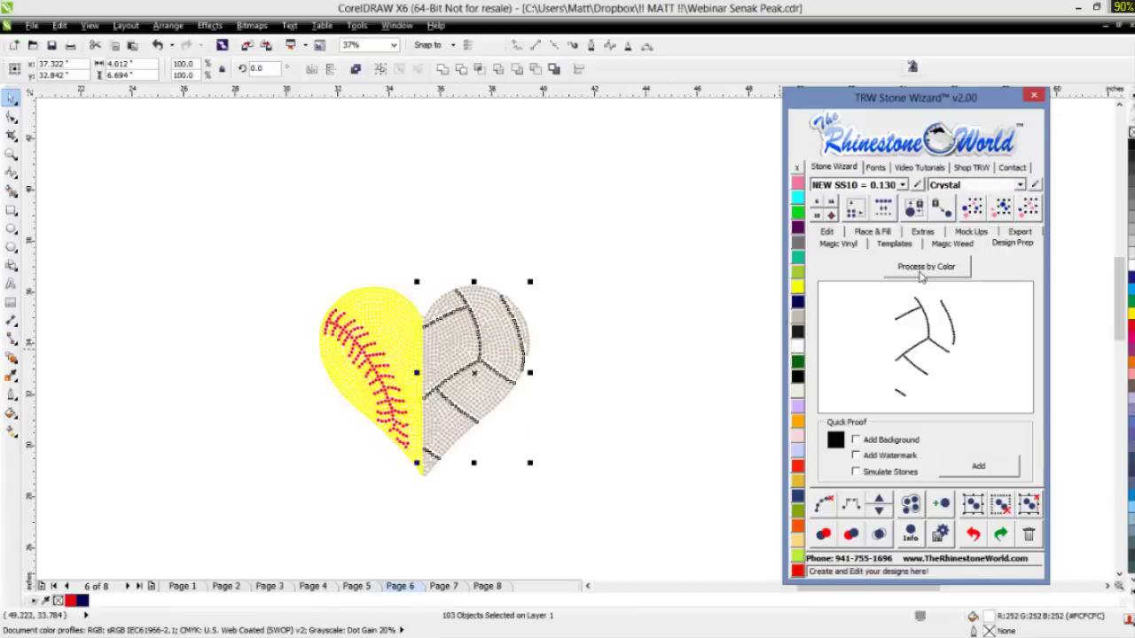
- Advance to the volleyball's grey fill stones, try TRW Pink, Citrine and Aquamarine on them, and set them to Cobalt
{"action": "left_click", "coordinate": [922, 272]}
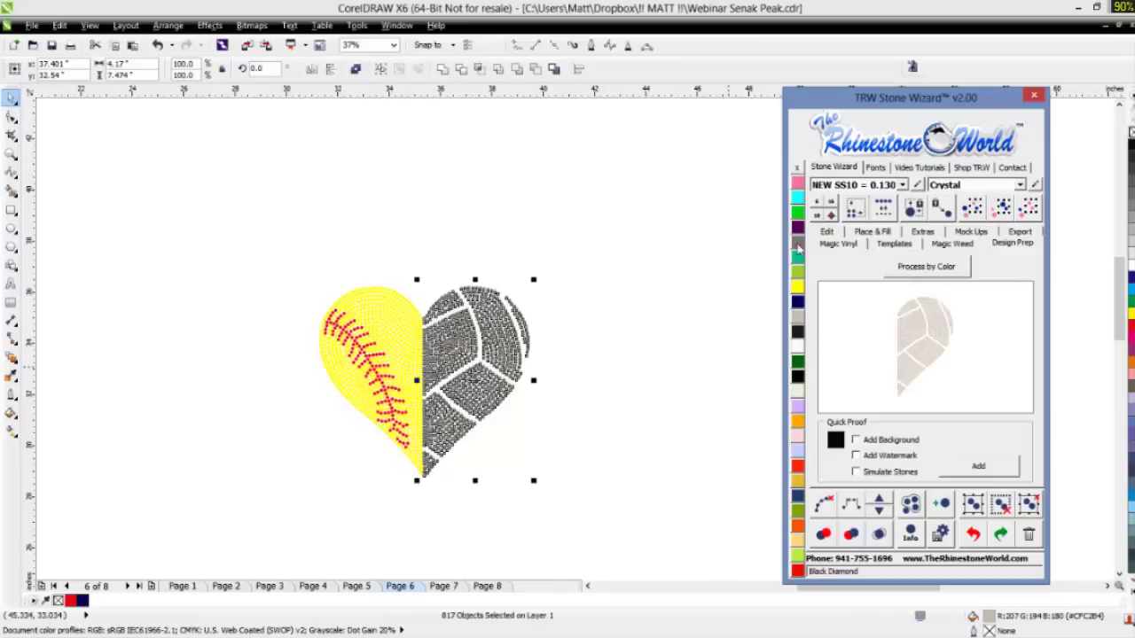
{"action": "left_click", "coordinate": [797, 187]}
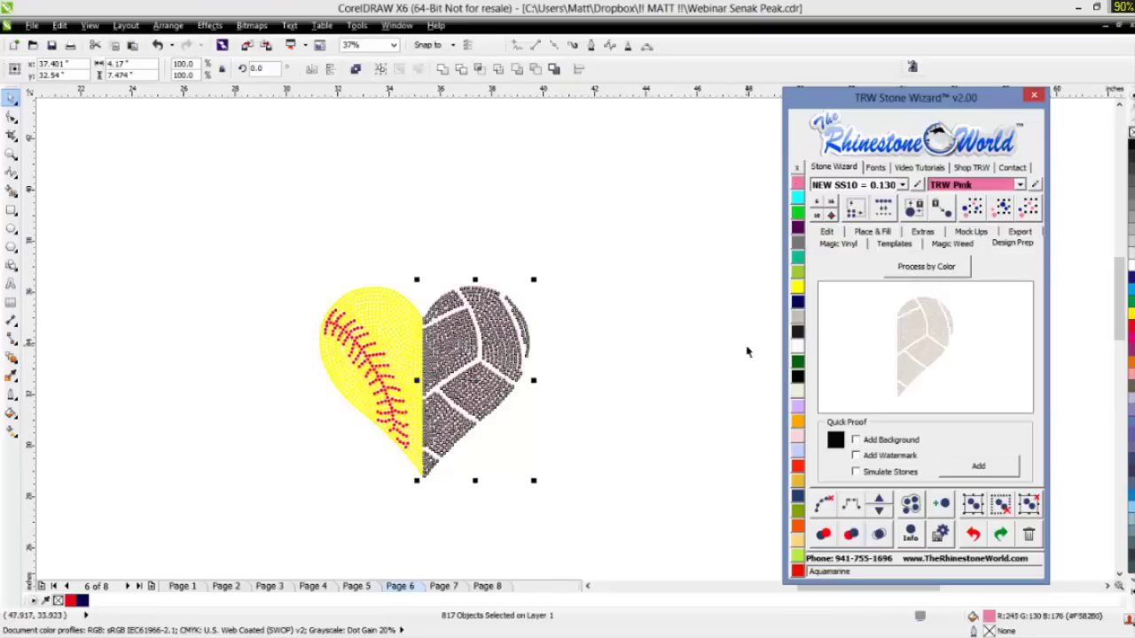
{"action": "left_click", "coordinate": [797, 288]}
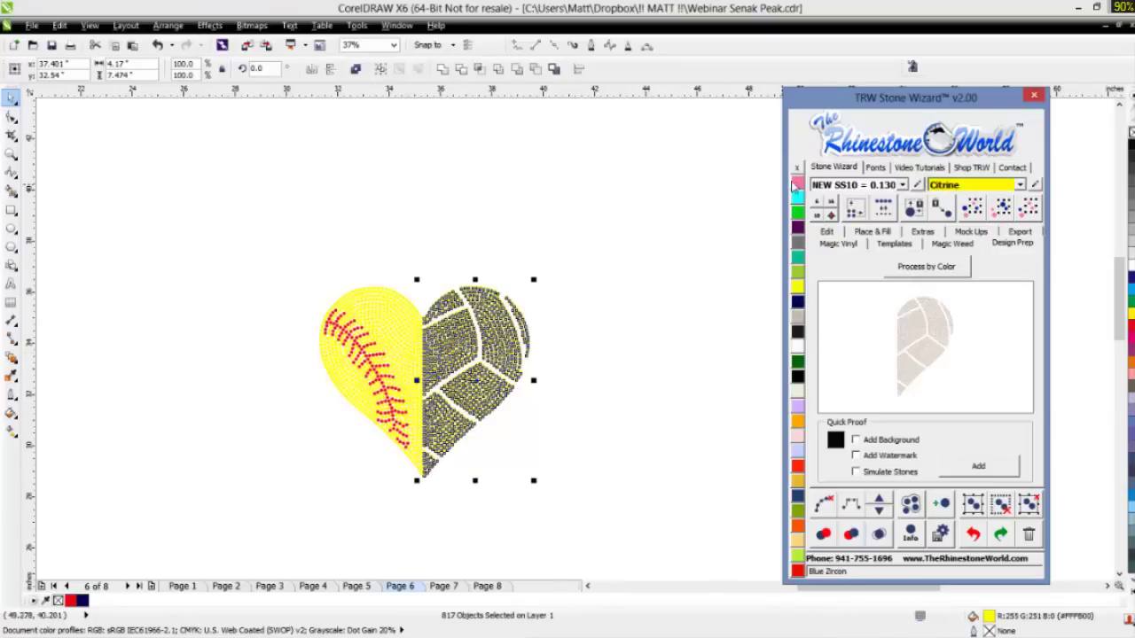
{"action": "left_click", "coordinate": [797, 184]}
{"action": "left_click", "coordinate": [798, 199]}
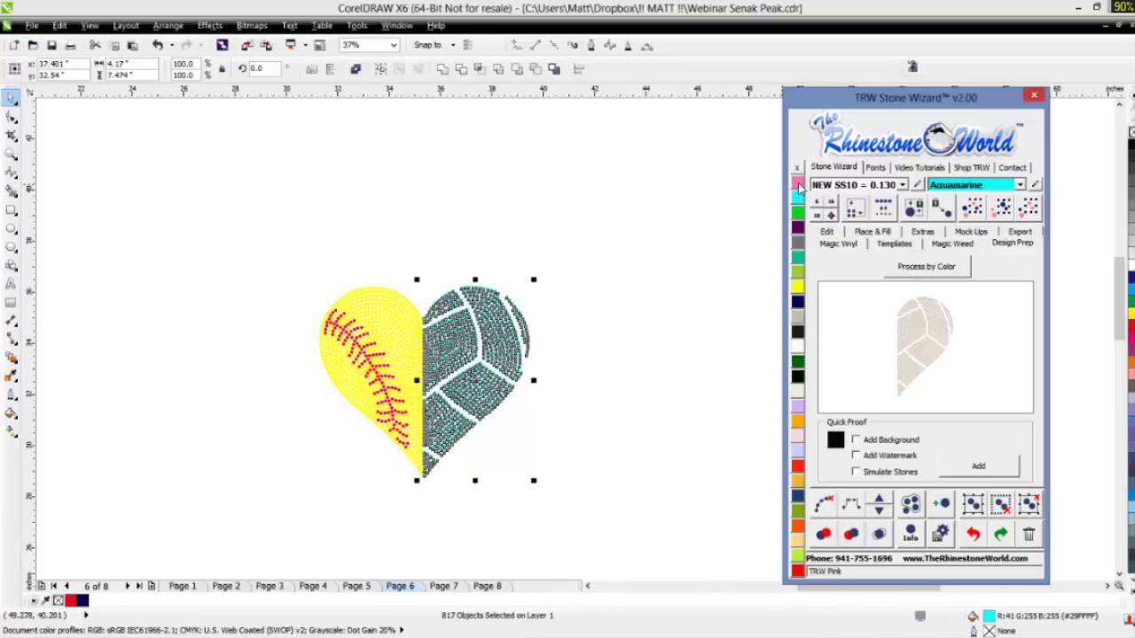
{"action": "left_click", "coordinate": [798, 186]}
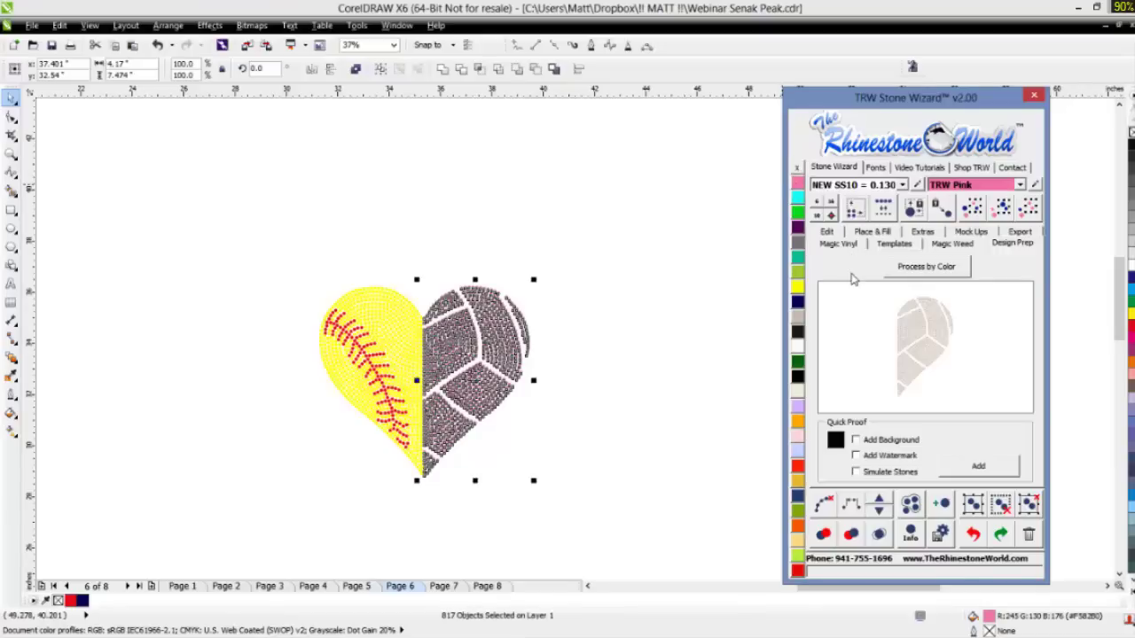
{"action": "left_click", "coordinate": [798, 305]}
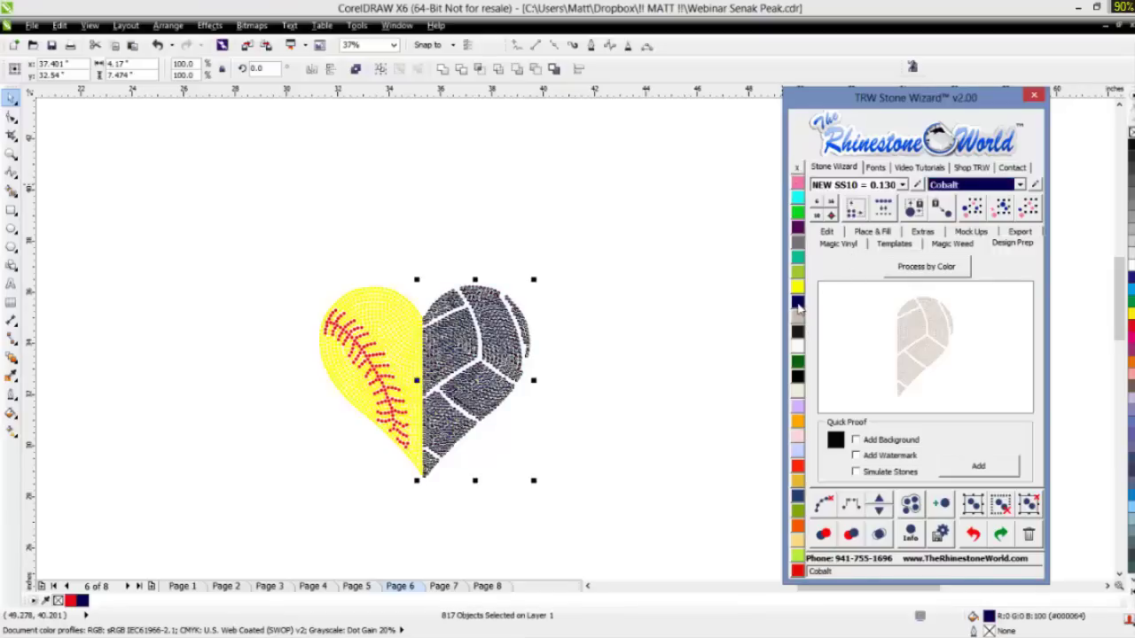
- Try Citrine on the volleyball's fill stones, and set them to TRW Pink
{"action": "left_click", "coordinate": [798, 362]}
{"action": "left_click", "coordinate": [798, 289]}
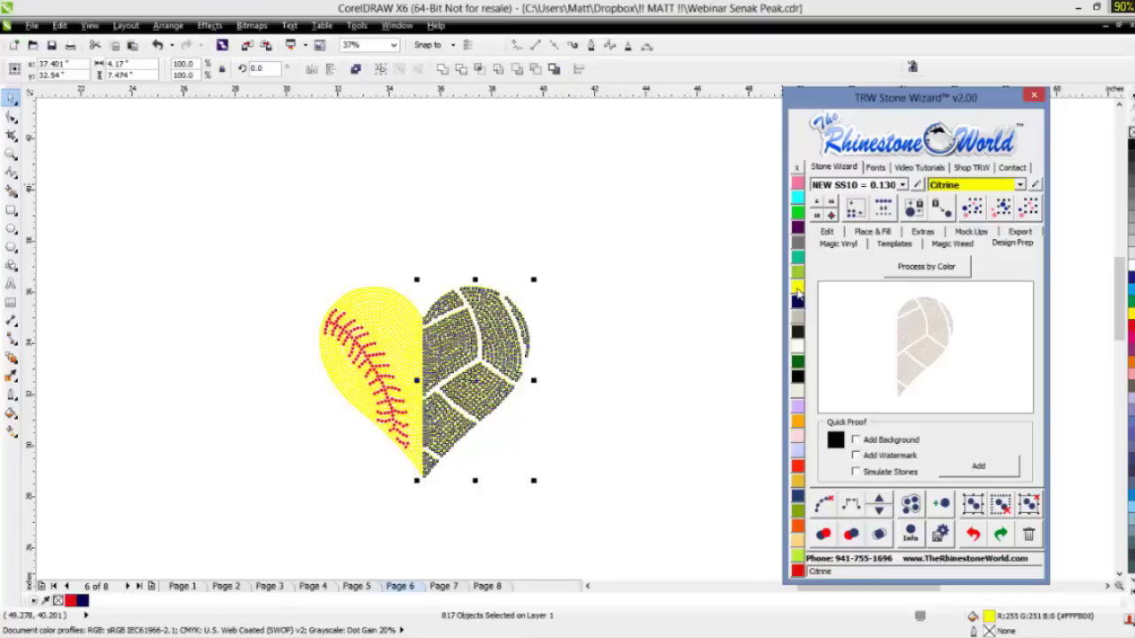
{"action": "left_click", "coordinate": [798, 185]}
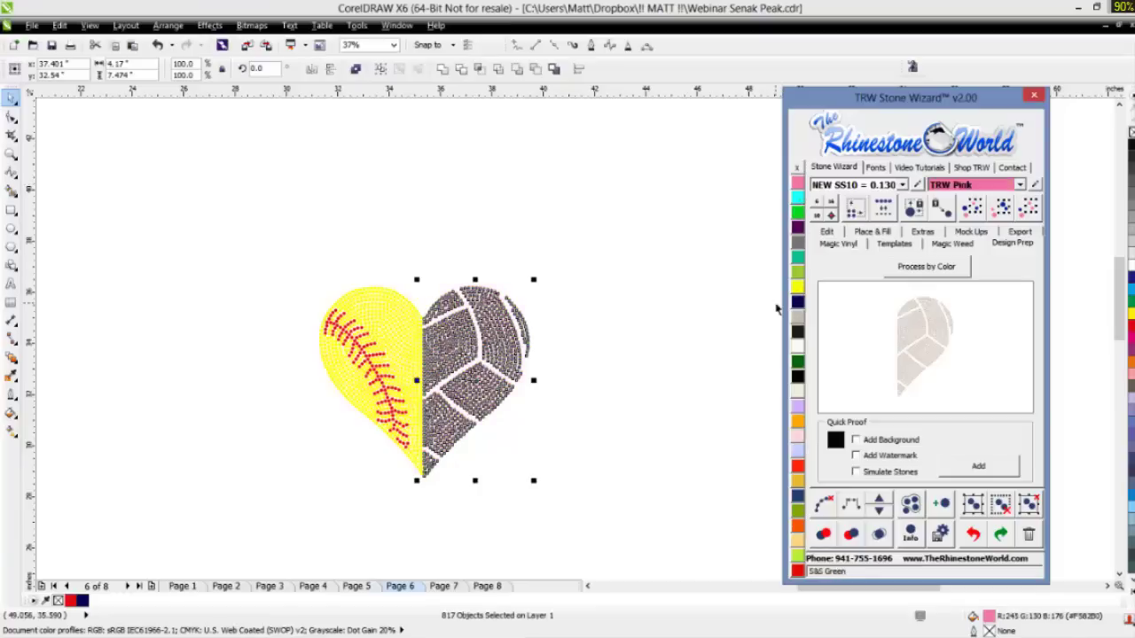
- Skip the red stitching stones in Process by Color, try Cobalt on the yellow softball fill, set it to Blue Zircon, and finish processing
{"action": "left_click", "coordinate": [942, 267]}
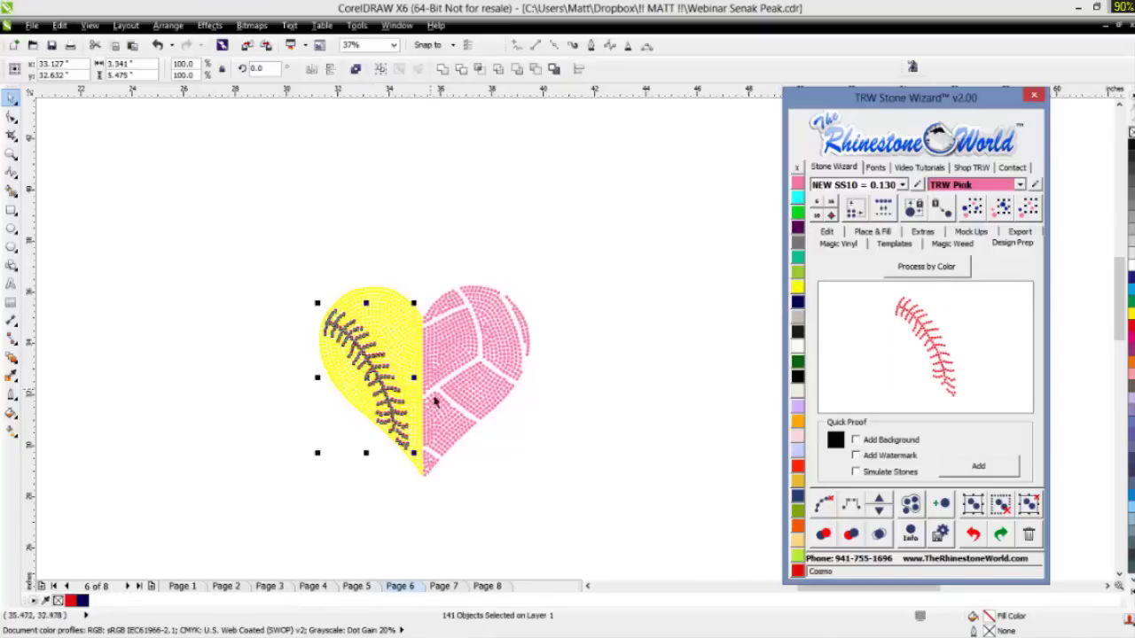
{"action": "left_click", "coordinate": [926, 270]}
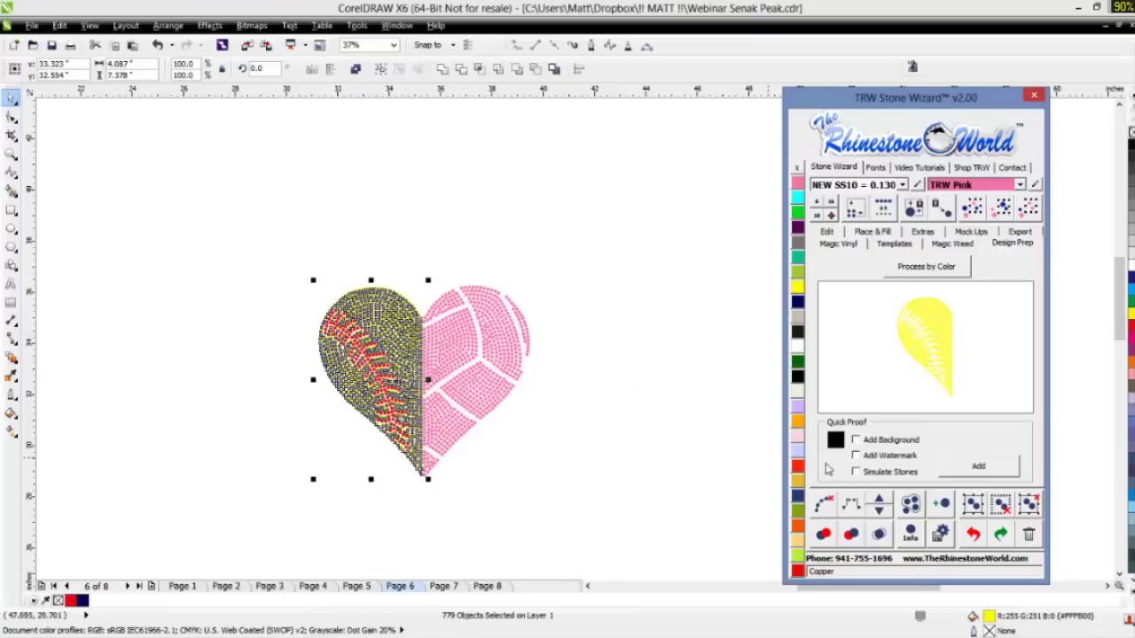
{"action": "left_click", "coordinate": [799, 302]}
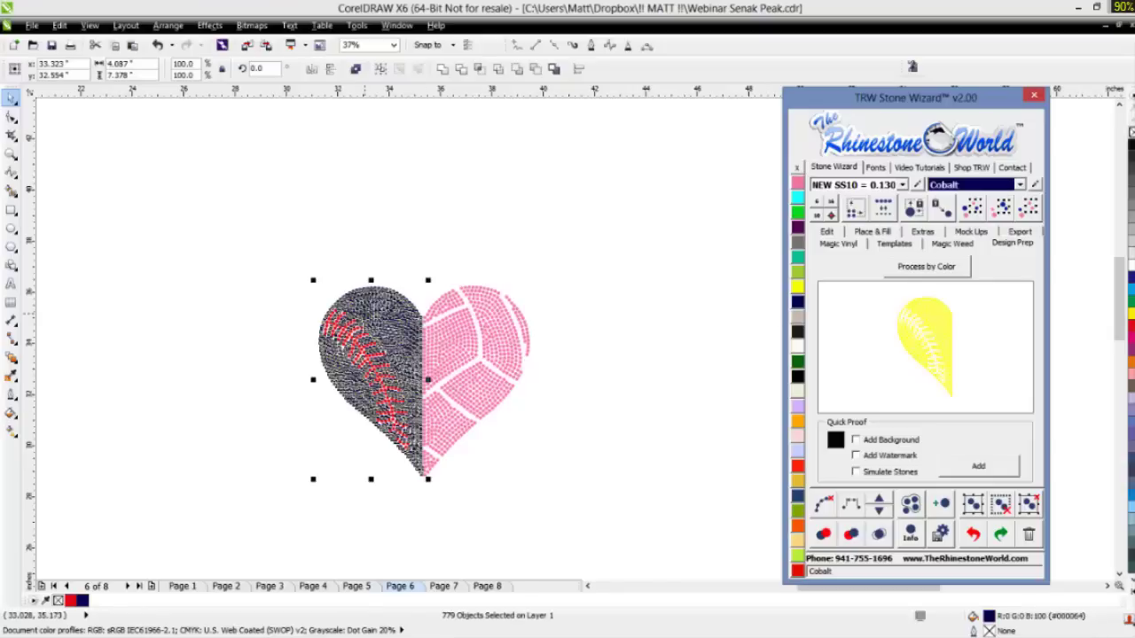
{"action": "left_click", "coordinate": [796, 256]}
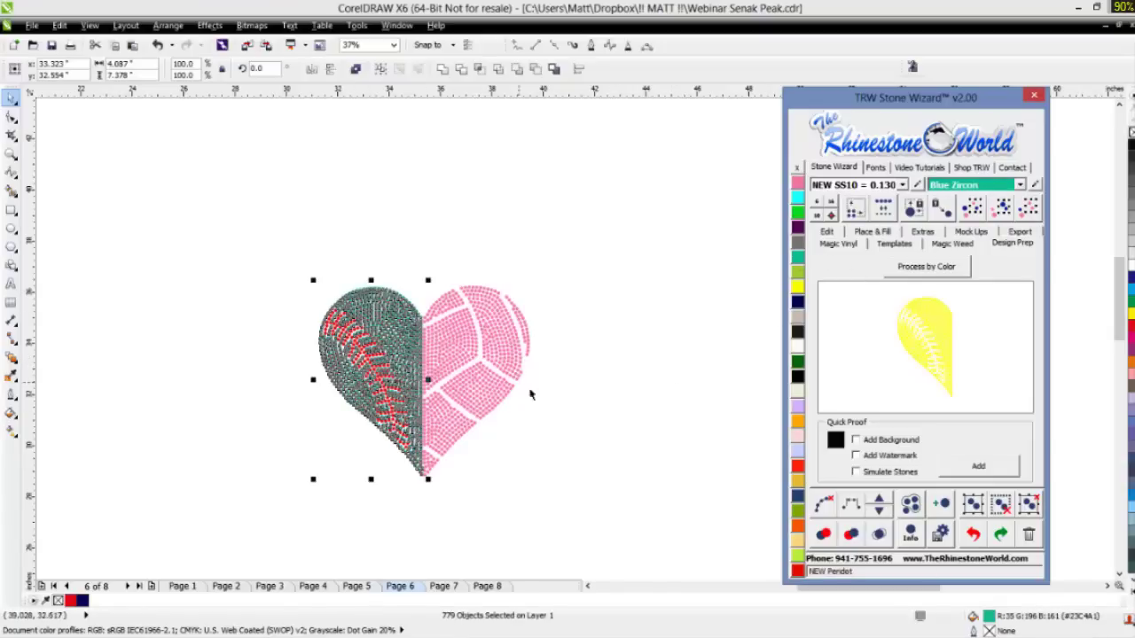
{"action": "left_click", "coordinate": [607, 378]}
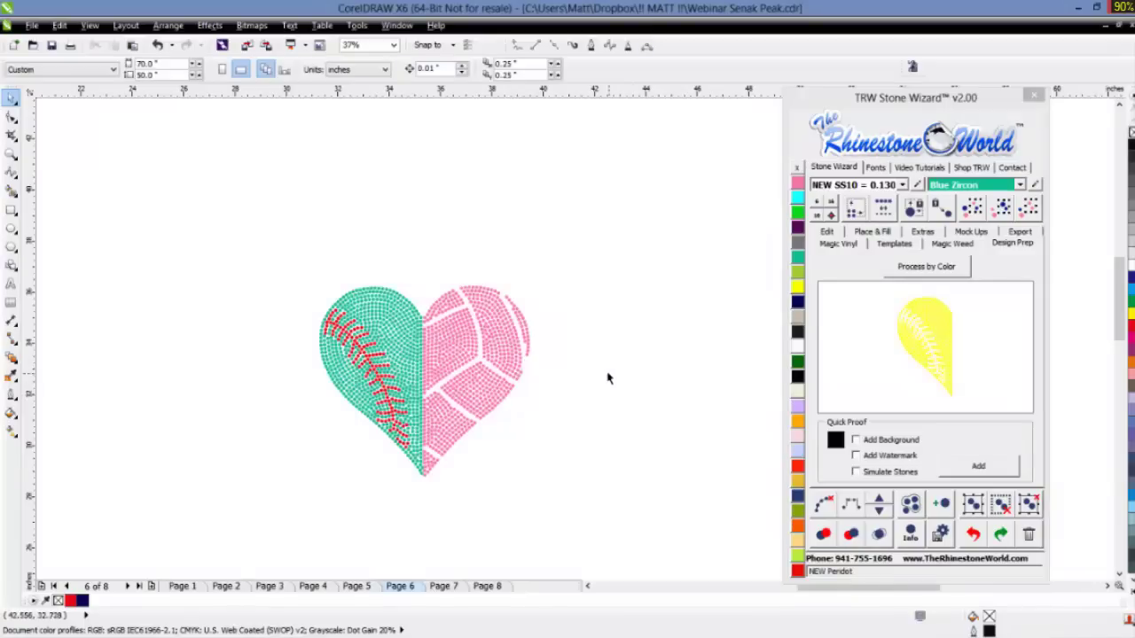
{"action": "left_click", "coordinate": [945, 267]}
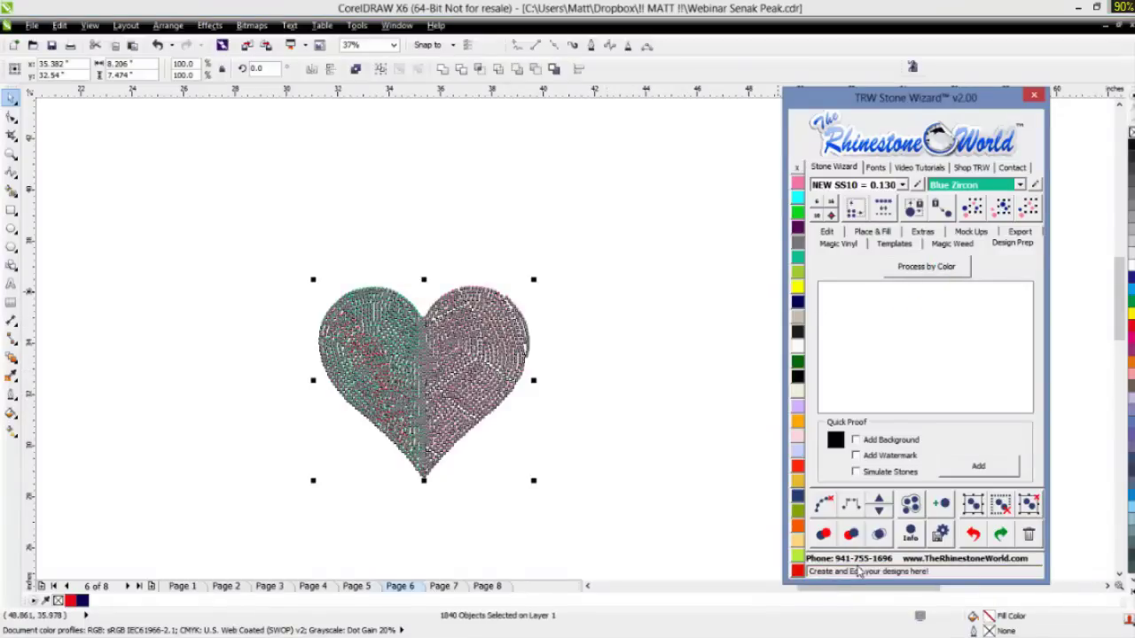
- Enable the background, watermark and simulated stones options for the Quick Proof
{"action": "left_click", "coordinate": [857, 440]}
{"action": "left_click", "coordinate": [857, 457]}
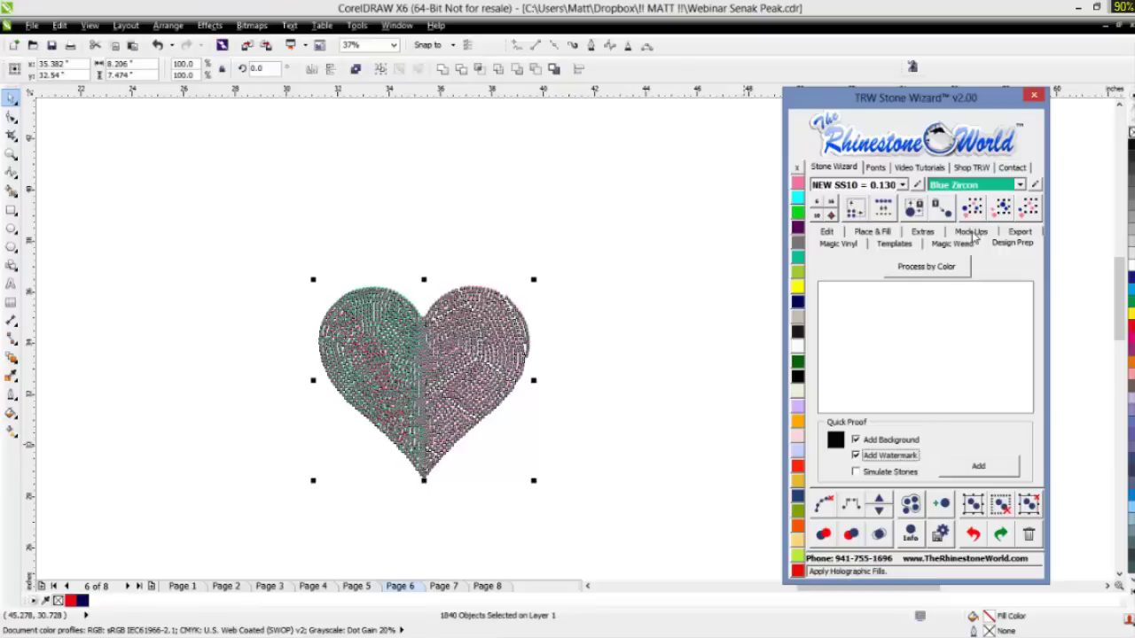
{"action": "left_click", "coordinate": [857, 473]}
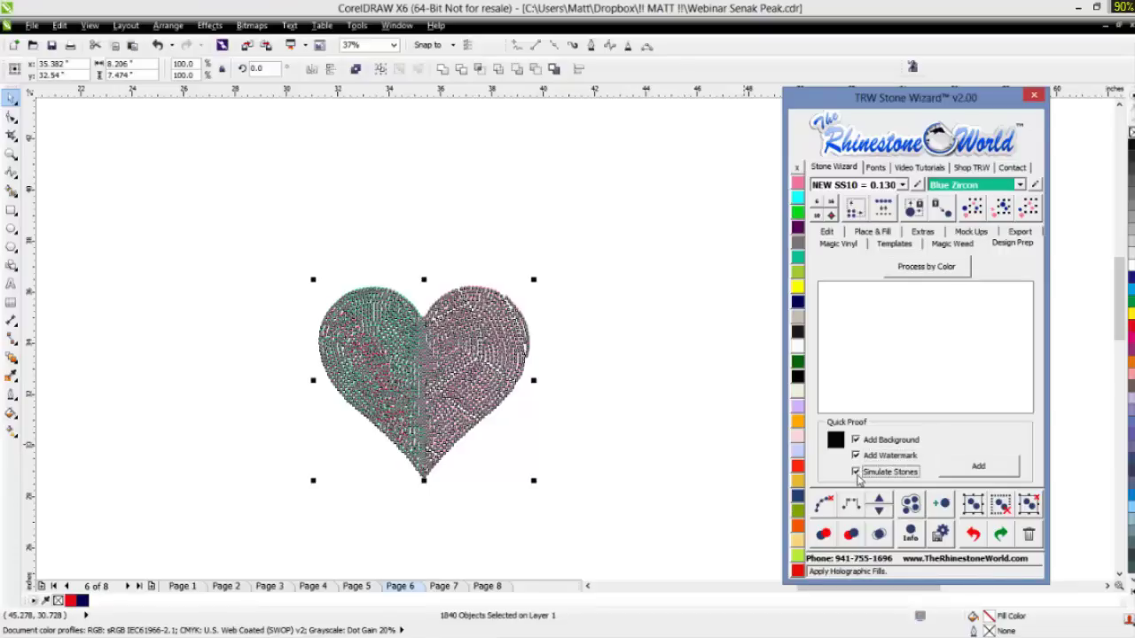
- Select all Blue Zircon stones in the softball half by their color and recolor them to S&S Green
{"action": "left_click", "coordinate": [687, 423]}
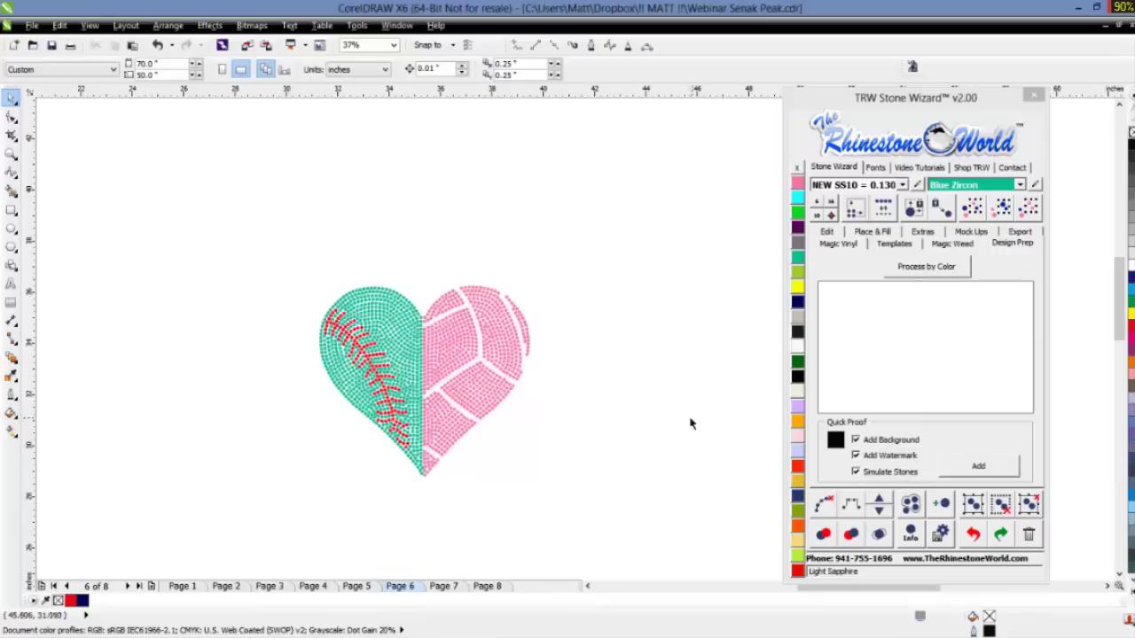
{"action": "left_click", "coordinate": [408, 329]}
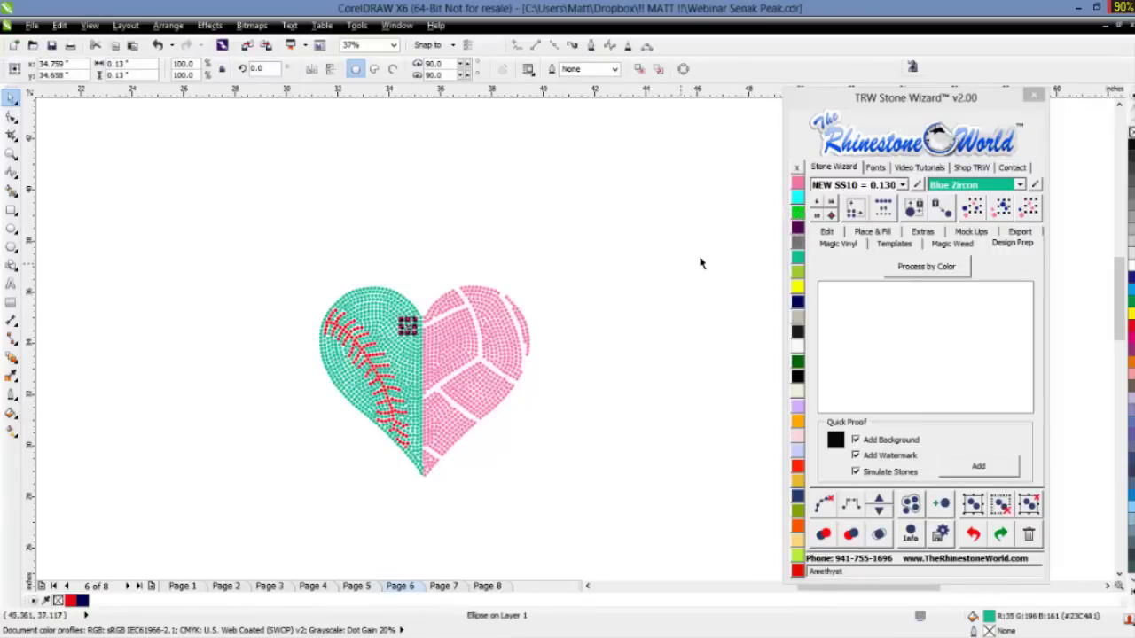
{"action": "left_click", "coordinate": [1004, 212]}
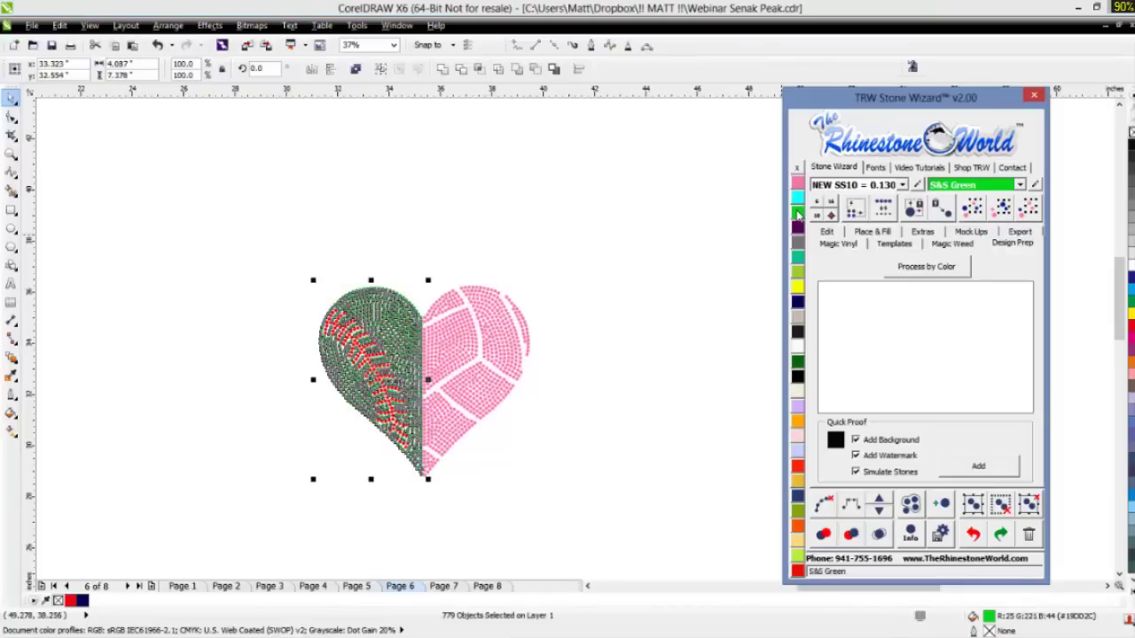
{"action": "left_click", "coordinate": [797, 216]}
- Select the whole heart and generate a Quick Proof of it with a black background
{"action": "scroll", "coordinate": [397, 348], "scroll_direction": "up", "scroll_amount": 2}
{"action": "scroll", "coordinate": [396, 349], "scroll_direction": "down", "scroll_amount": 2}
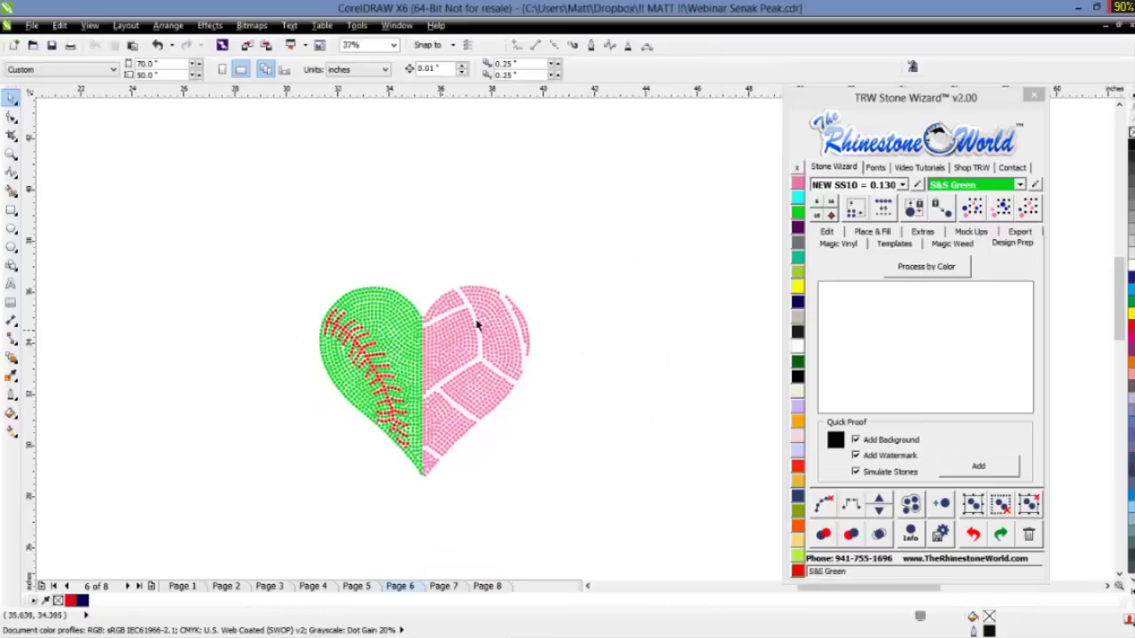
{"action": "left_click_drag", "start_coordinate": [586, 241], "coordinate": [266, 523]}
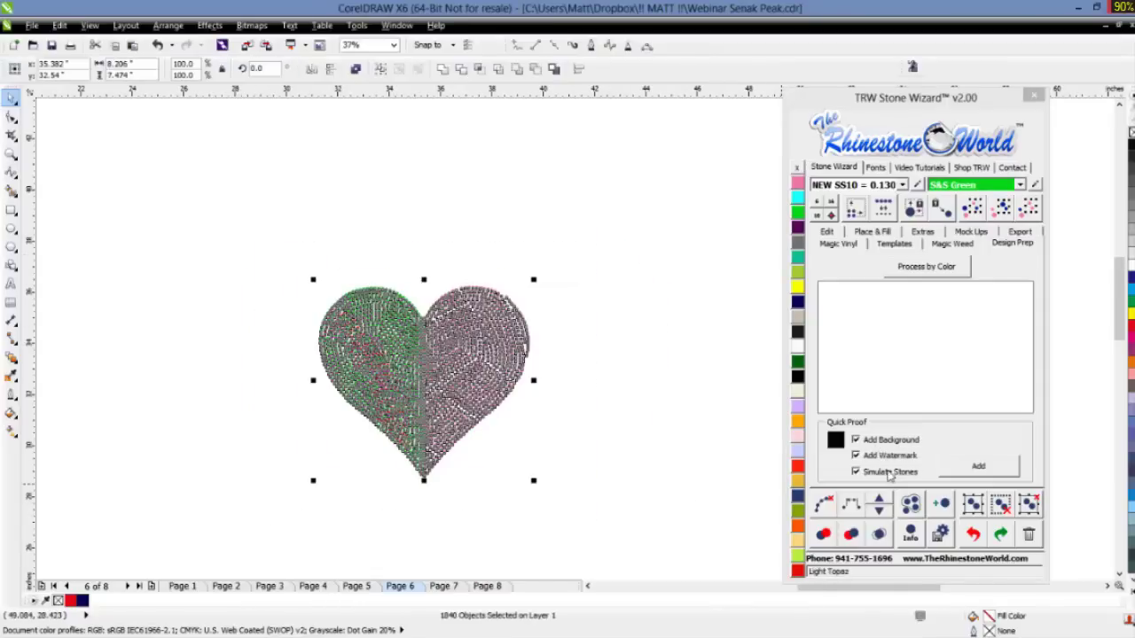
{"action": "left_click", "coordinate": [967, 475]}
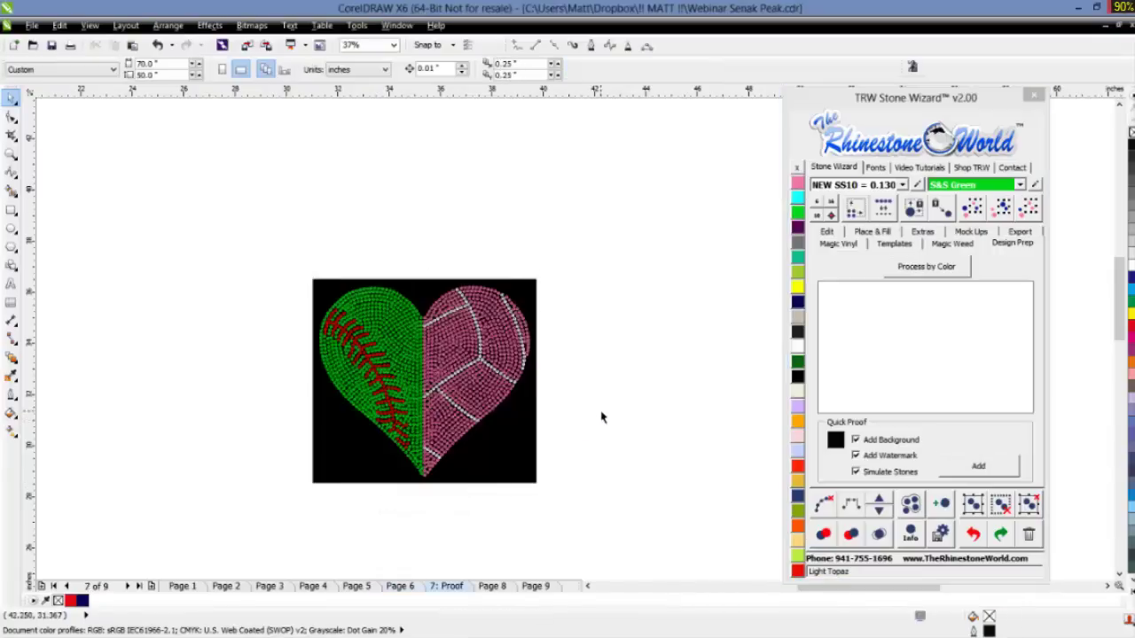
- Examine the proof's simulated green, red, pink and crystal stones up close and in the heart as a whole
{"action": "scroll", "coordinate": [390, 335], "scroll_direction": "up", "scroll_amount": 4}
{"action": "scroll", "coordinate": [390, 335], "scroll_direction": "up", "scroll_amount": 2}
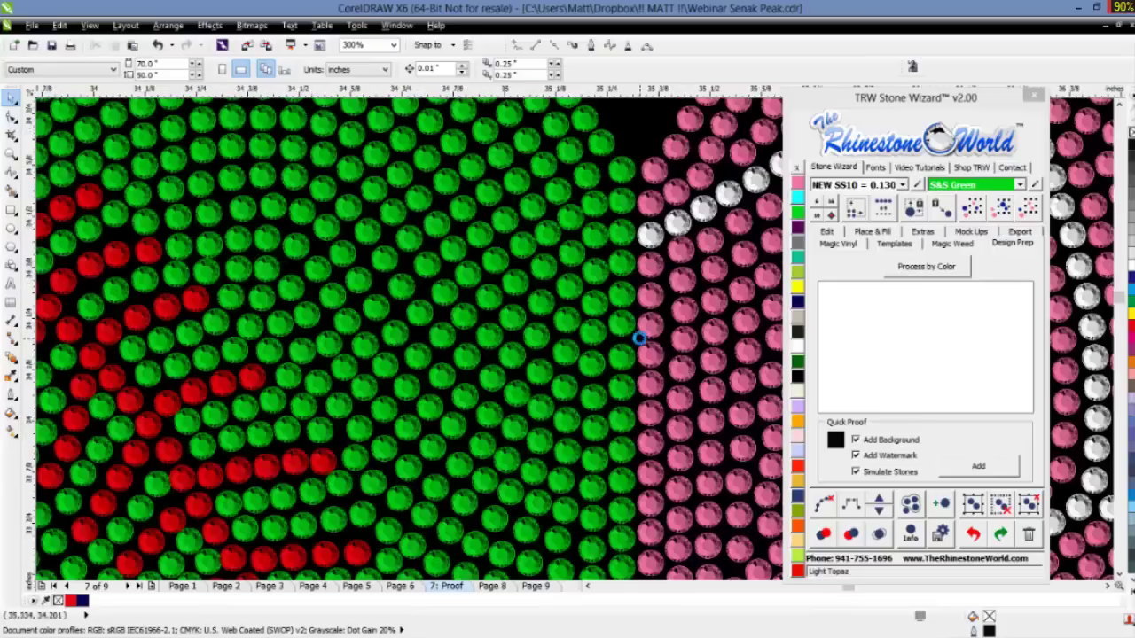
{"action": "scroll", "coordinate": [654, 350], "scroll_direction": "up", "scroll_amount": 4}
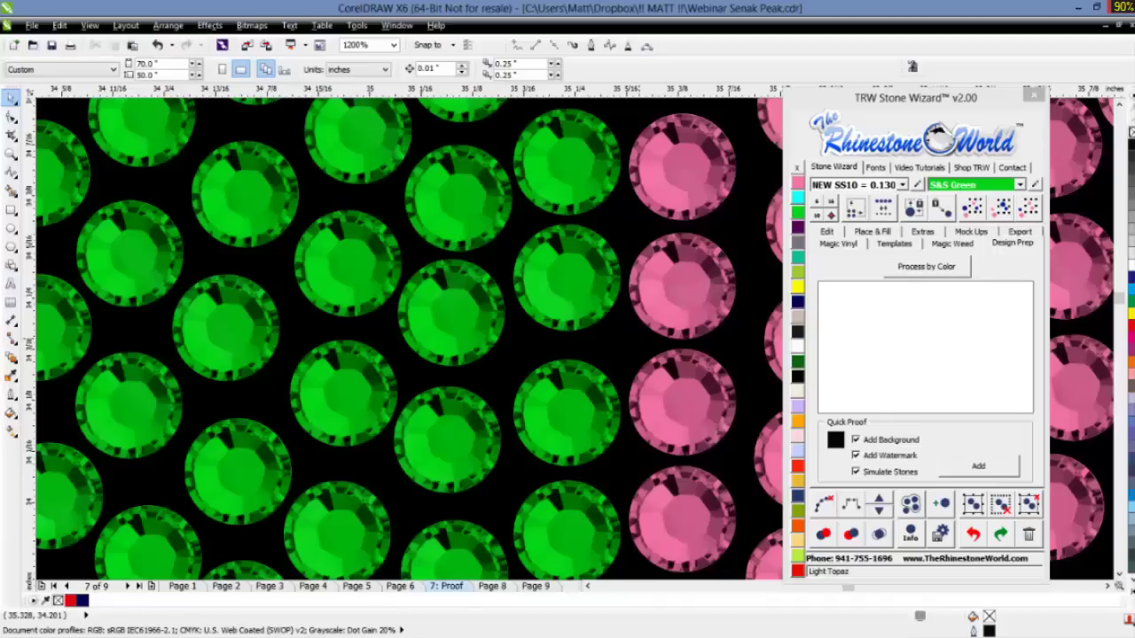
{"action": "scroll", "coordinate": [540, 337], "scroll_direction": "down", "scroll_amount": 1}
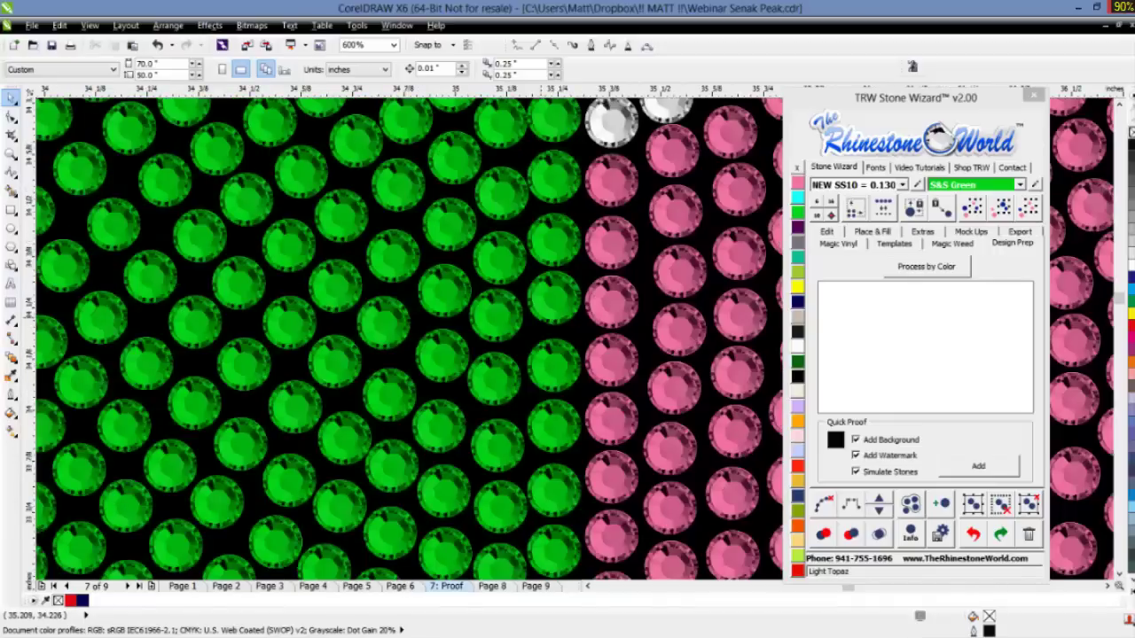
{"action": "scroll", "coordinate": [540, 337], "scroll_direction": "down", "scroll_amount": 1}
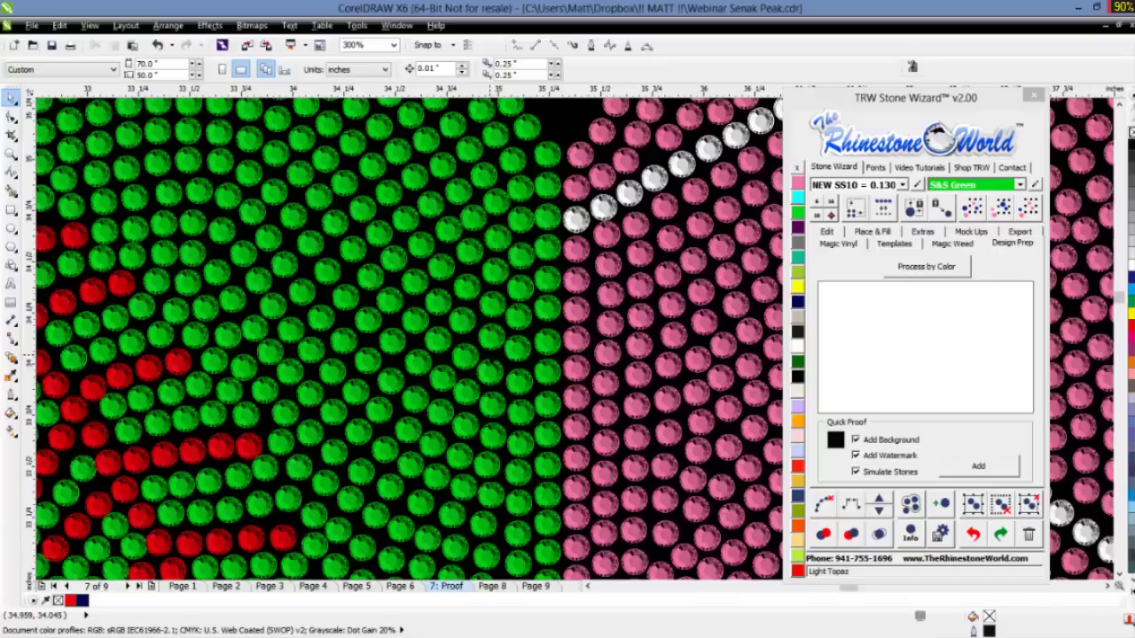
{"action": "scroll", "coordinate": [491, 302], "scroll_direction": "down", "scroll_amount": 1}
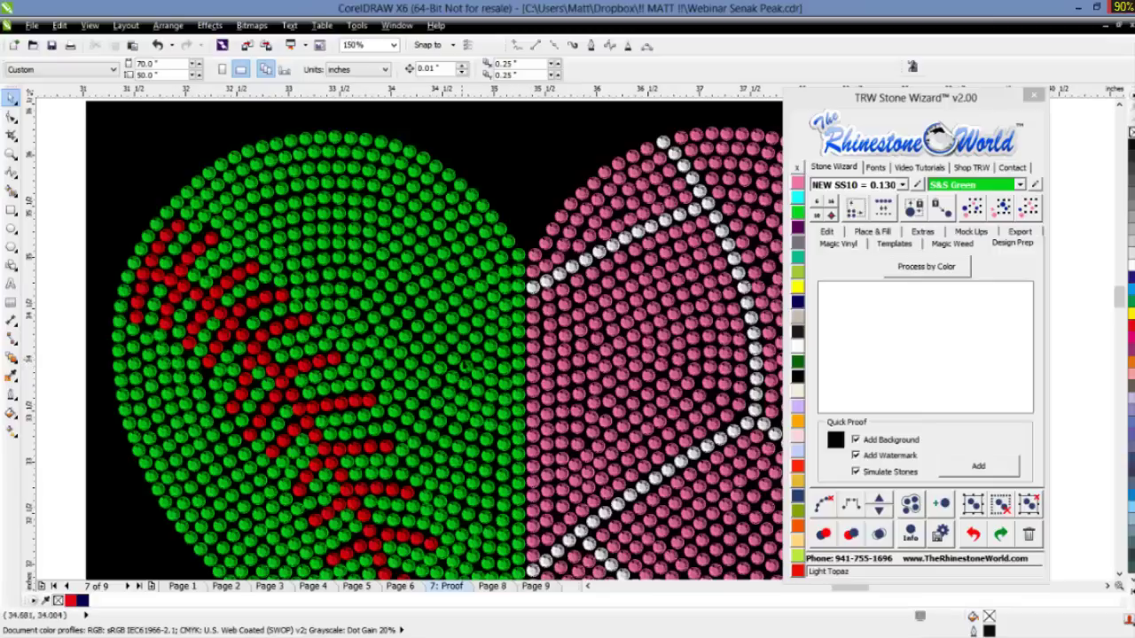
{"action": "scroll", "coordinate": [509, 335], "scroll_direction": "down", "scroll_amount": 2}
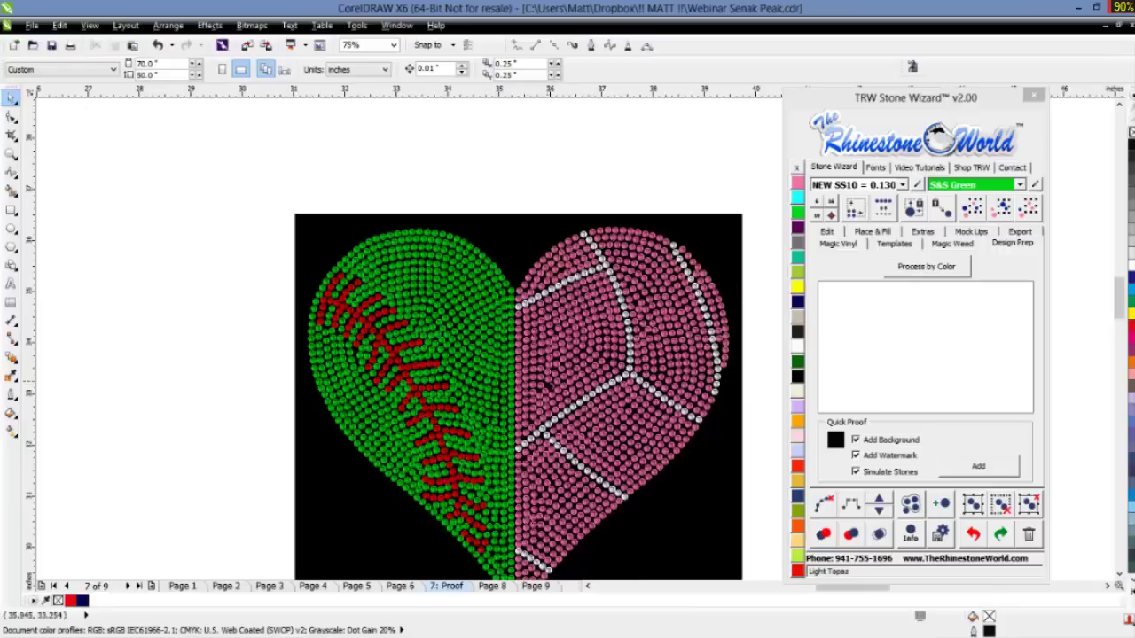
{"action": "scroll", "coordinate": [546, 386], "scroll_direction": "down", "scroll_amount": 1}
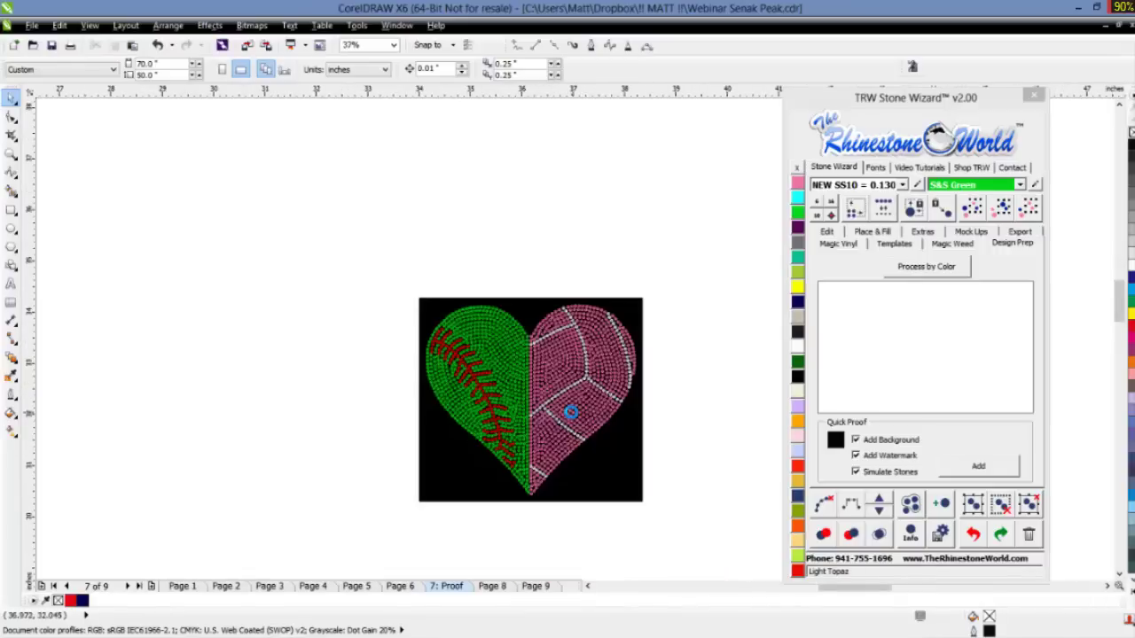
{"action": "scroll", "coordinate": [573, 415], "scroll_direction": "up", "scroll_amount": 1}
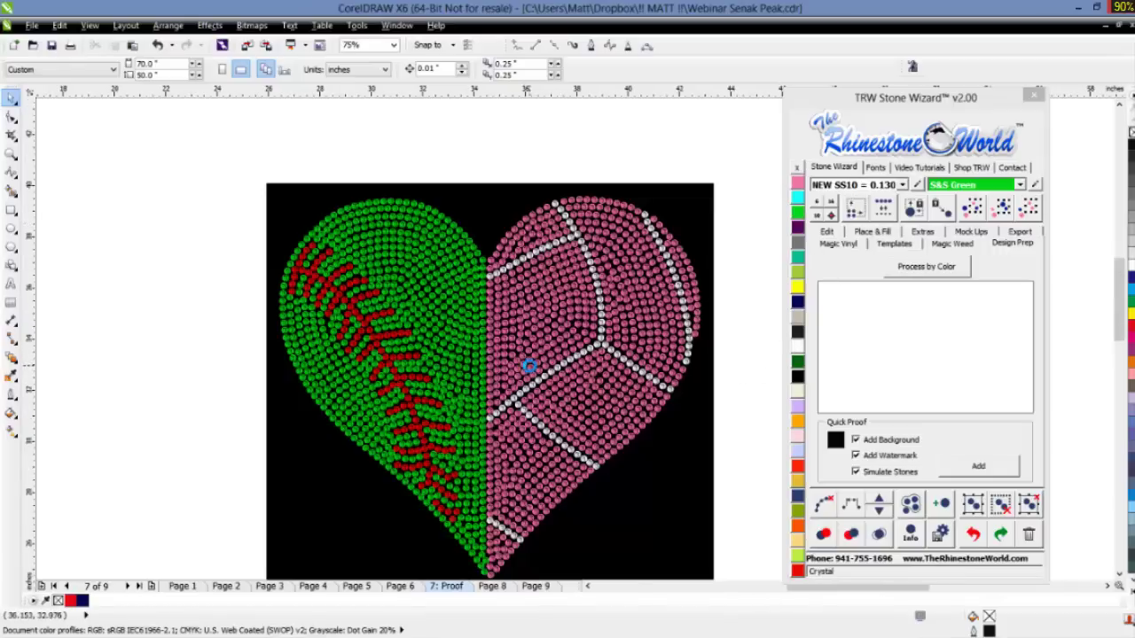
{"action": "scroll", "coordinate": [525, 368], "scroll_direction": "down", "scroll_amount": 1}
{"action": "scroll", "coordinate": [544, 410], "scroll_direction": "up", "scroll_amount": 1}
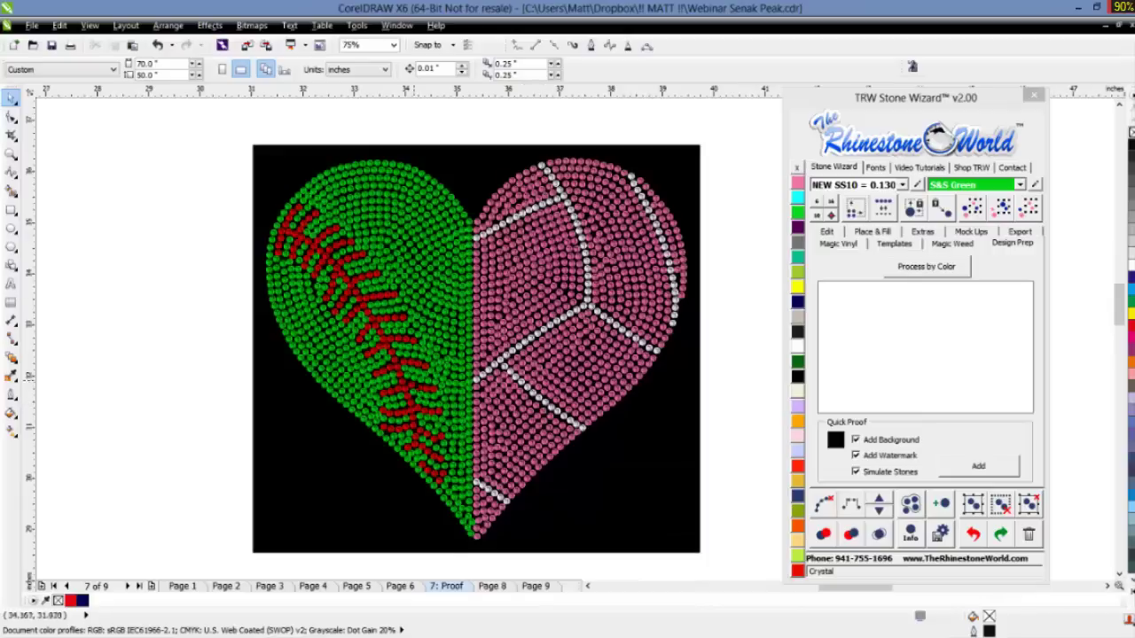
- Compare the original heart on Page 6 with the proof page, and inspect the proof's stones along the center seam
{"action": "left_click", "coordinate": [403, 591]}
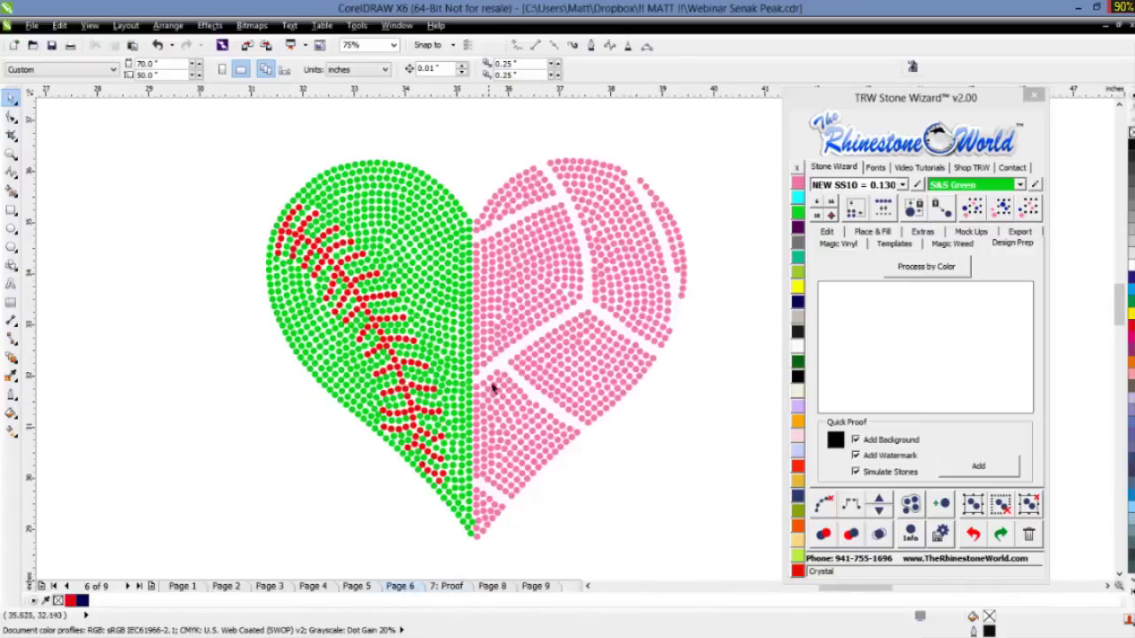
{"action": "left_click", "coordinate": [417, 590]}
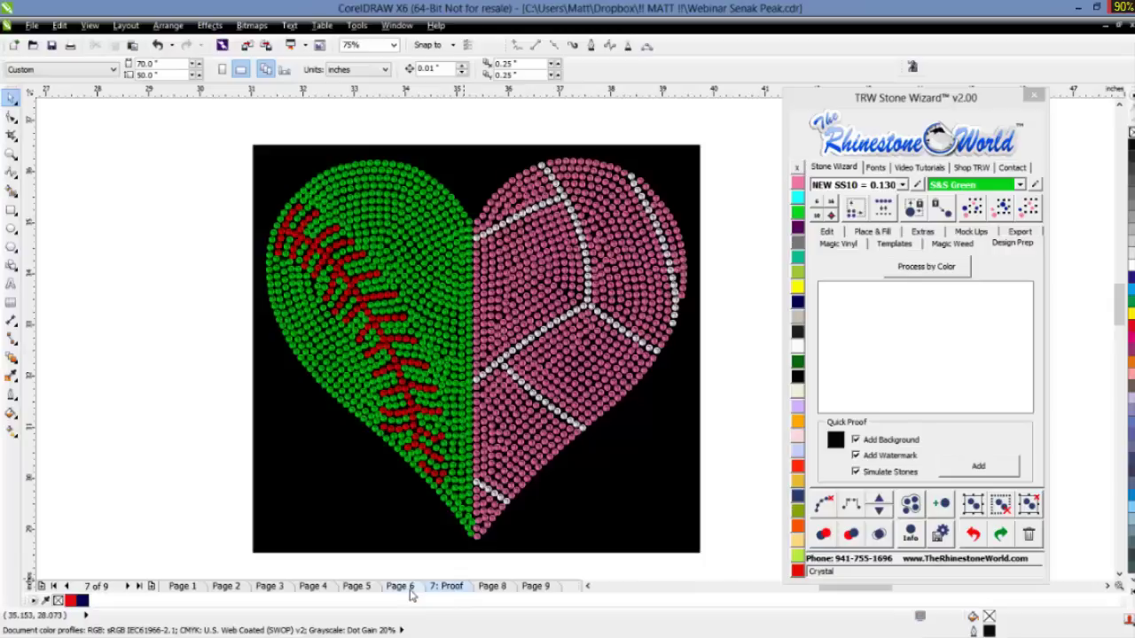
{"action": "scroll", "coordinate": [462, 425], "scroll_direction": "up", "scroll_amount": 4}
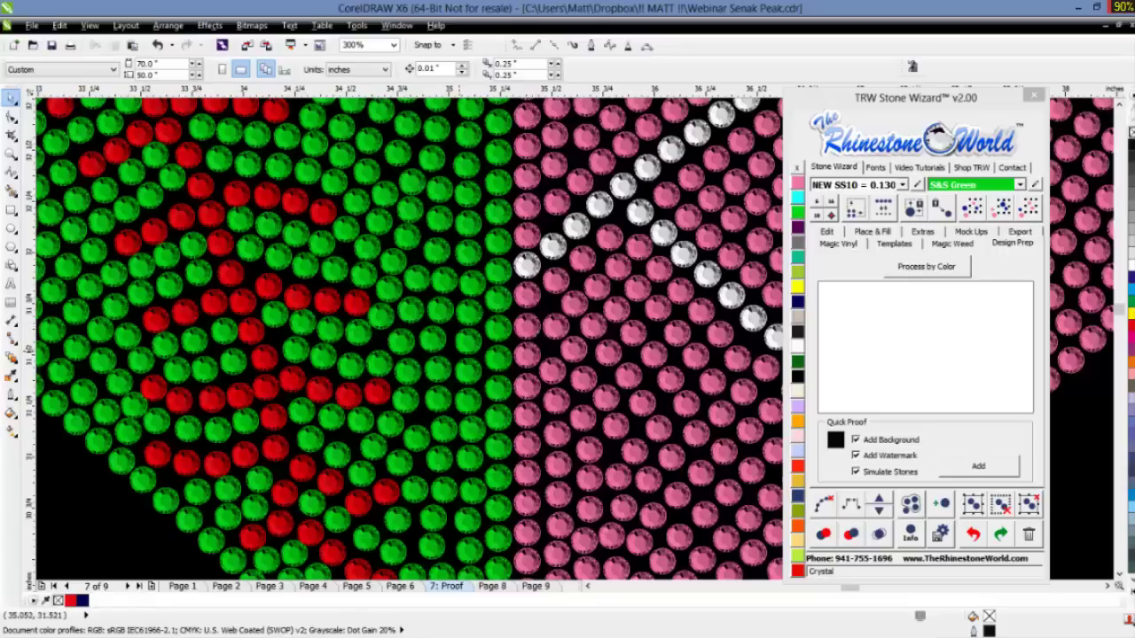
{"action": "scroll", "coordinate": [493, 399], "scroll_direction": "up", "scroll_amount": 3}
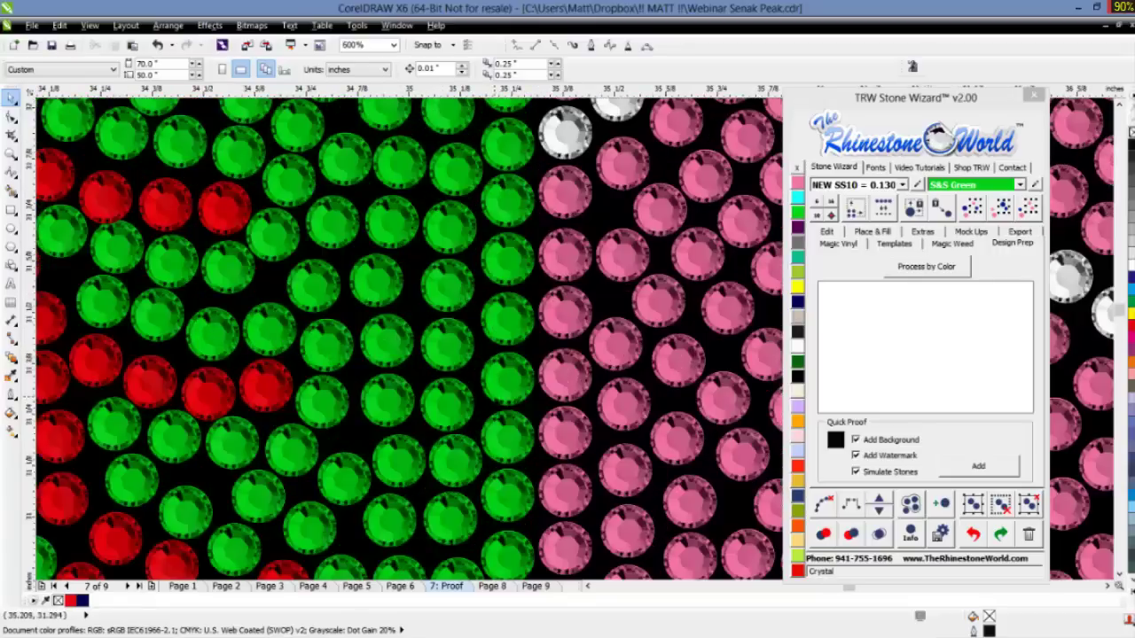
{"action": "scroll", "coordinate": [493, 399], "scroll_direction": "down", "scroll_amount": 6}
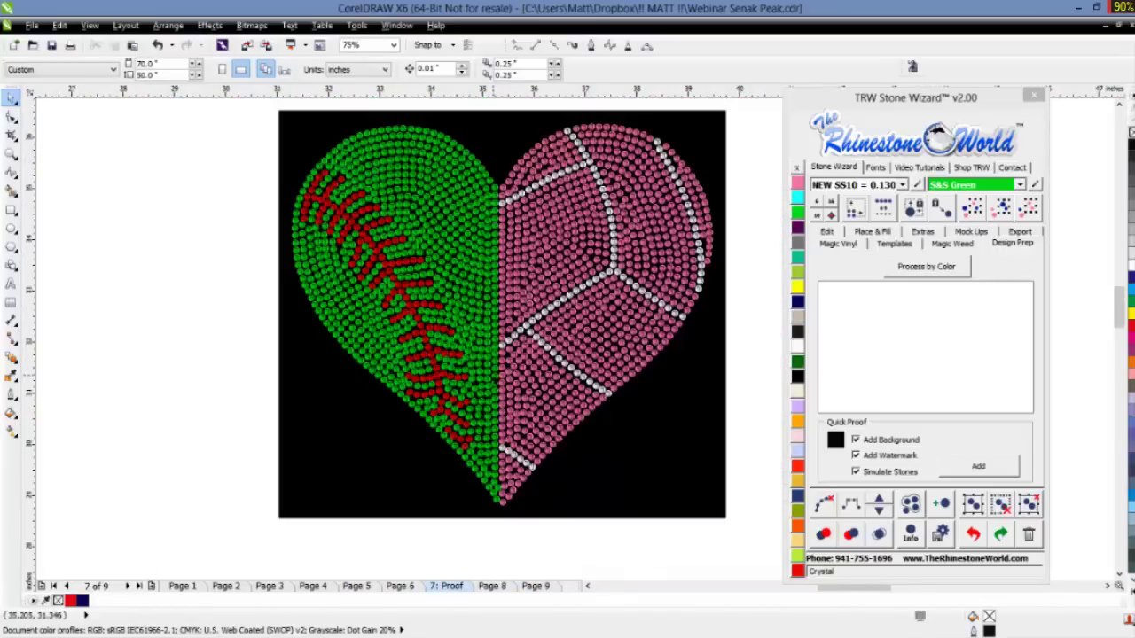
- Open Page 8 and examine the rhinestone alphabet, numbers and symbols laid out across the page
{"action": "left_click", "coordinate": [494, 587]}
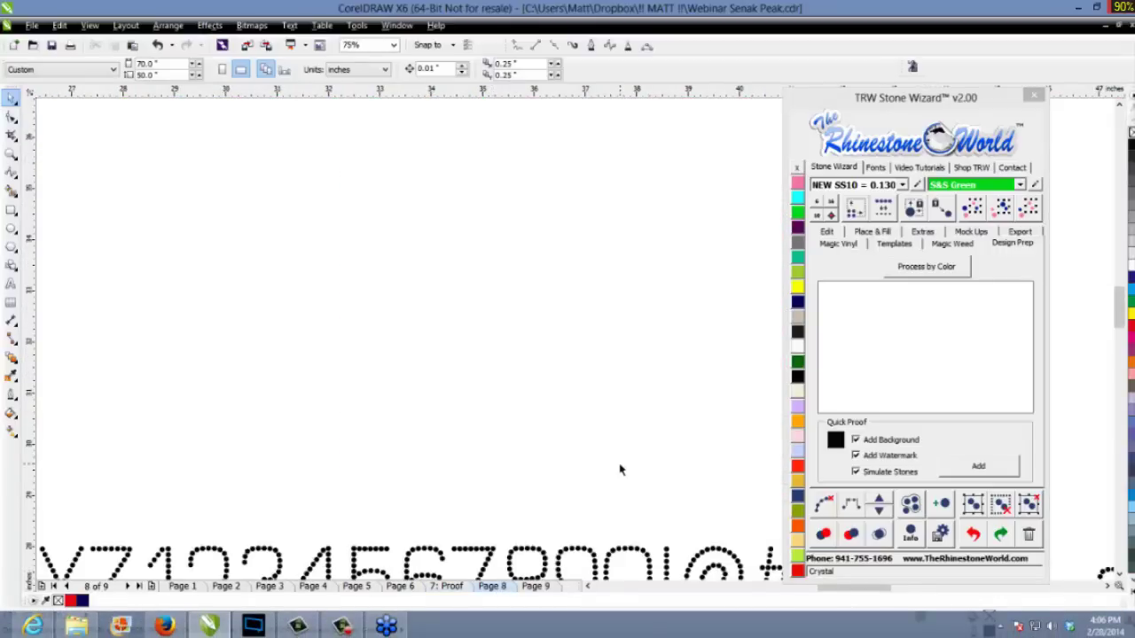
{"action": "scroll", "coordinate": [401, 355], "scroll_direction": "down", "scroll_amount": 2}
{"action": "scroll", "coordinate": [400, 355], "scroll_direction": "down", "scroll_amount": 2}
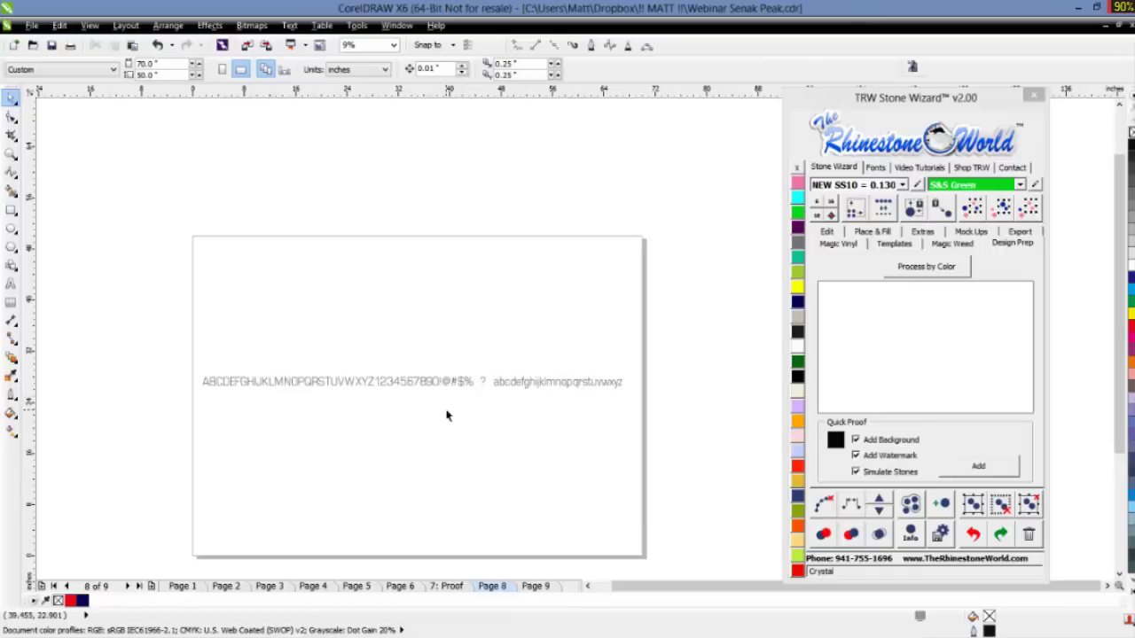
{"action": "scroll", "coordinate": [210, 382], "scroll_direction": "up", "scroll_amount": 3}
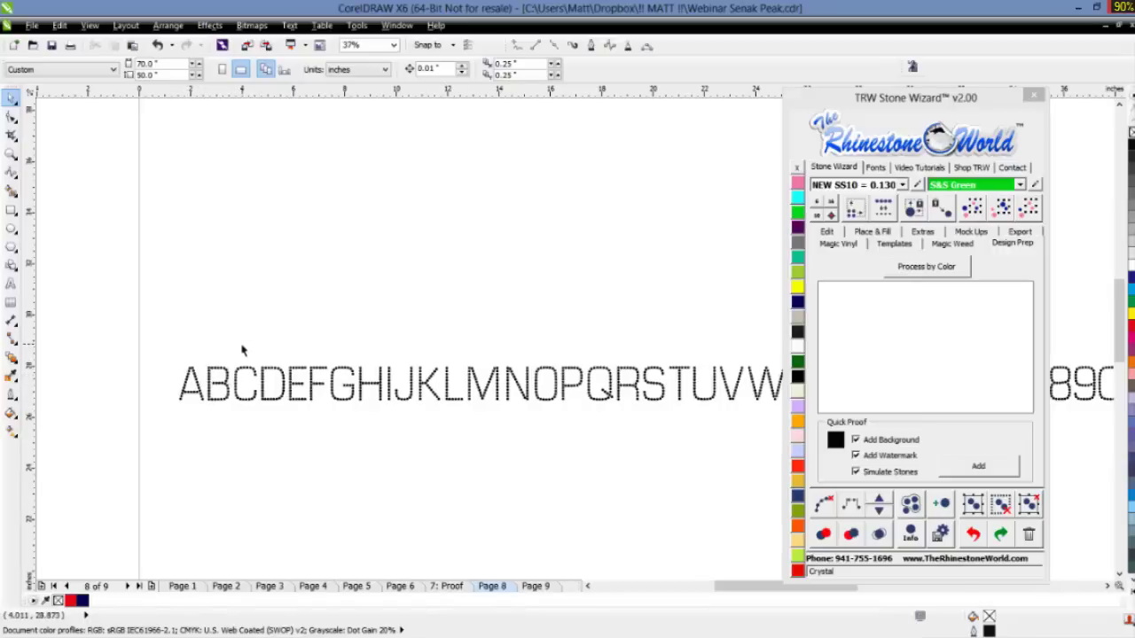
{"action": "scroll", "coordinate": [240, 353], "scroll_direction": "down", "scroll_amount": 2}
{"action": "scroll", "coordinate": [375, 355], "scroll_direction": "down", "scroll_amount": 3}
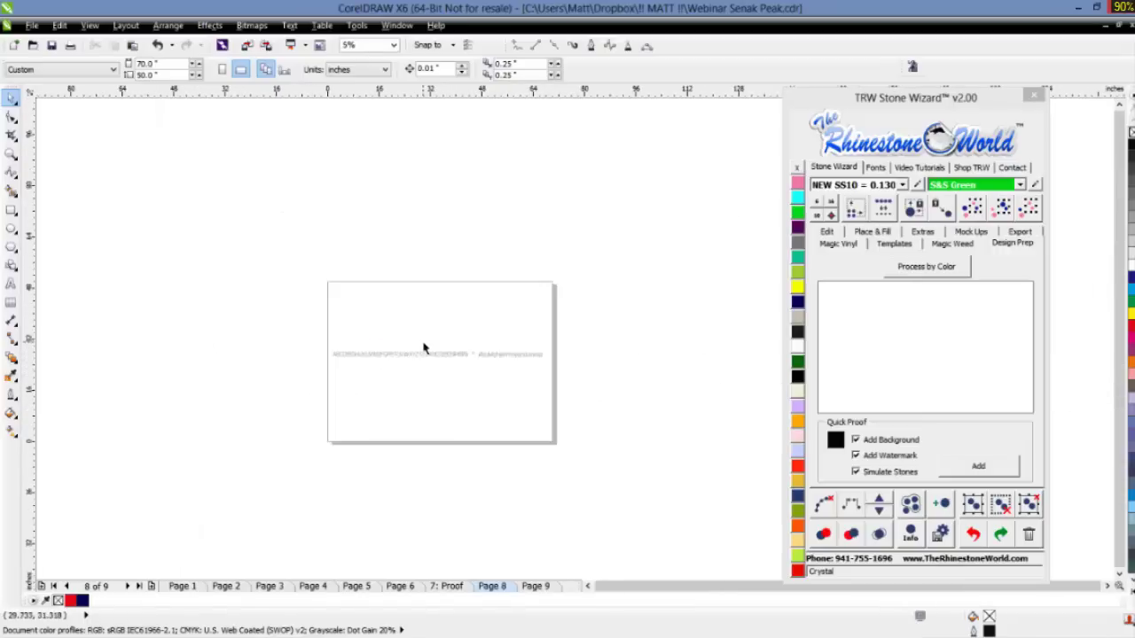
{"action": "scroll", "coordinate": [424, 348], "scroll_direction": "up", "scroll_amount": 2}
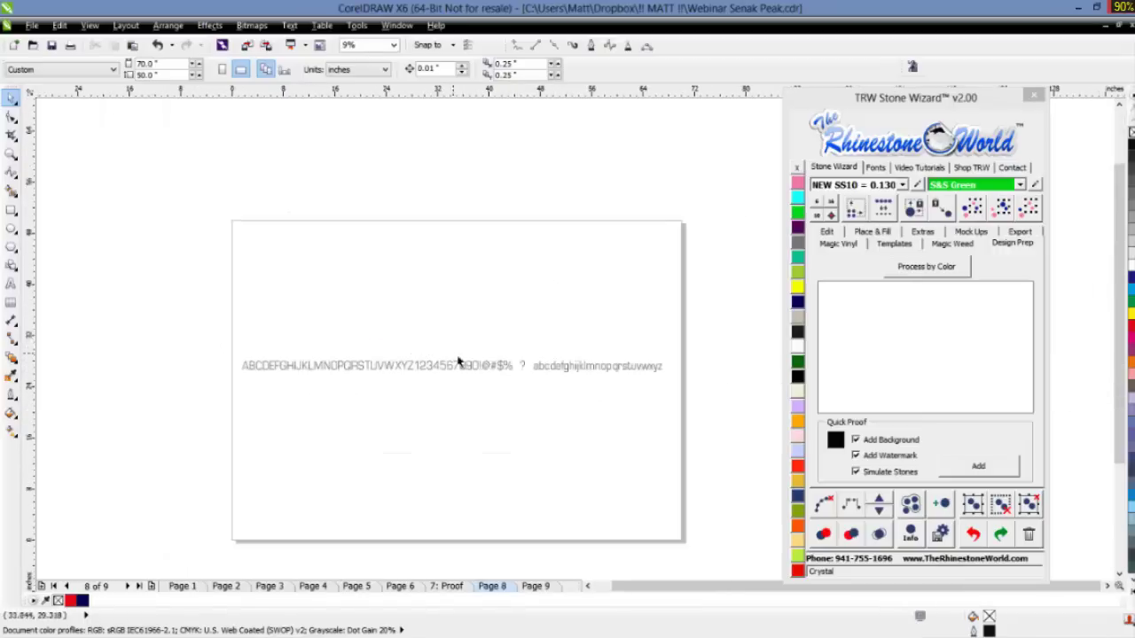
- Show the Magic Weed settings and place horizontal guidelines along the top and baseline of the capital letters and numbers
{"action": "left_click", "coordinate": [949, 249]}
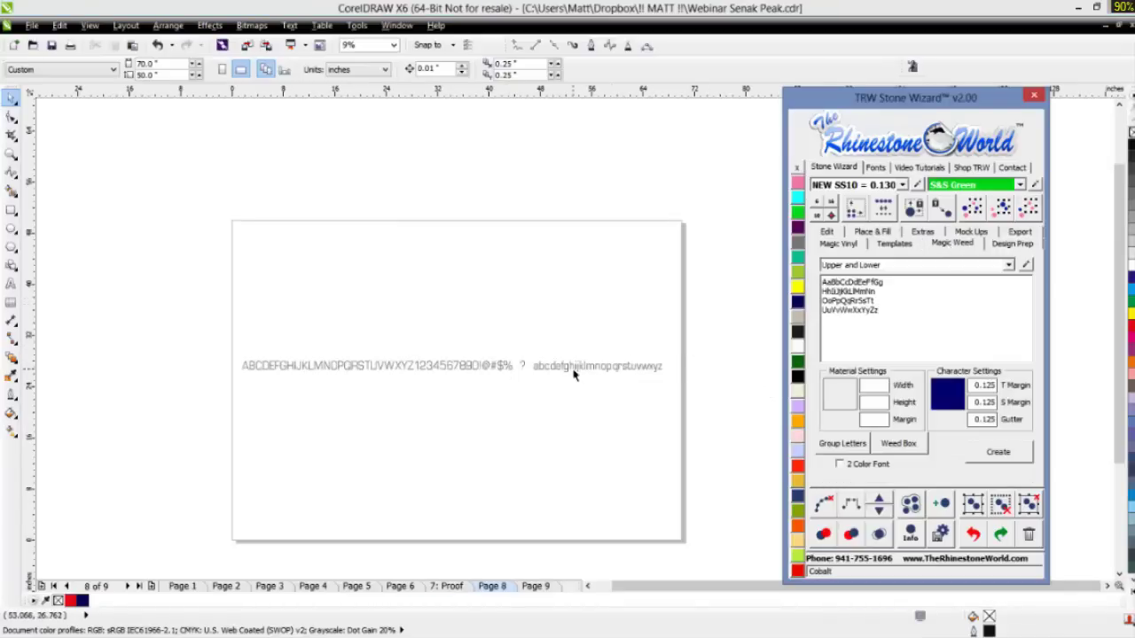
{"action": "left_click", "coordinate": [641, 414]}
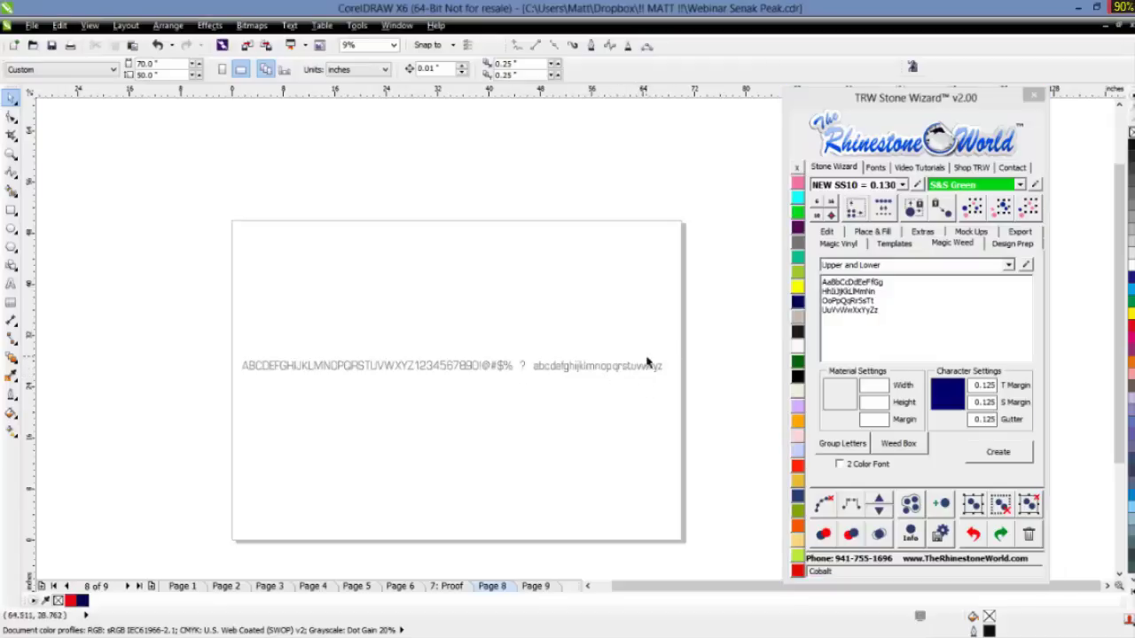
{"action": "scroll", "coordinate": [501, 375], "scroll_direction": "up", "scroll_amount": 3}
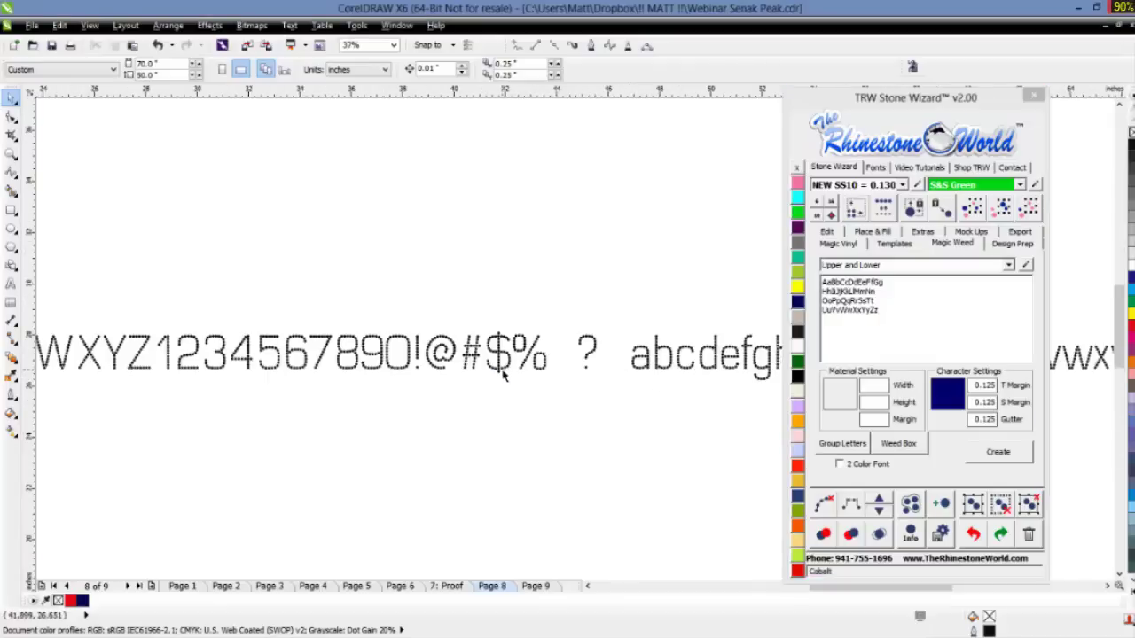
{"action": "left_click_drag", "start_coordinate": [477, 96], "coordinate": [490, 337]}
{"action": "scroll", "coordinate": [416, 334], "scroll_direction": "up", "scroll_amount": 2}
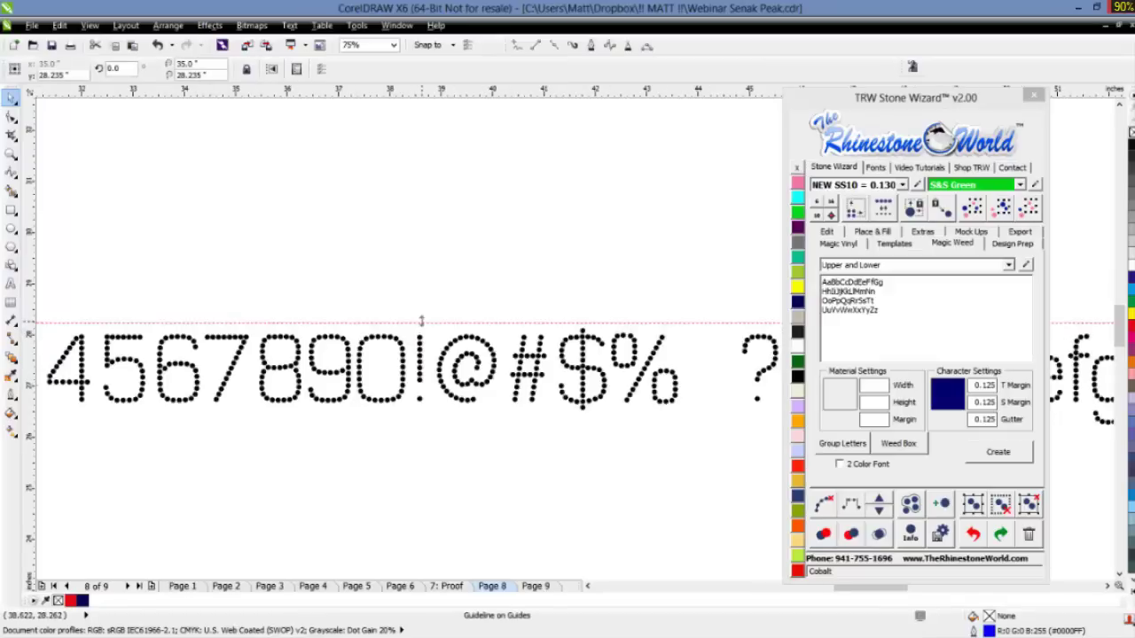
{"action": "left_click_drag", "start_coordinate": [421, 321], "coordinate": [421, 333]}
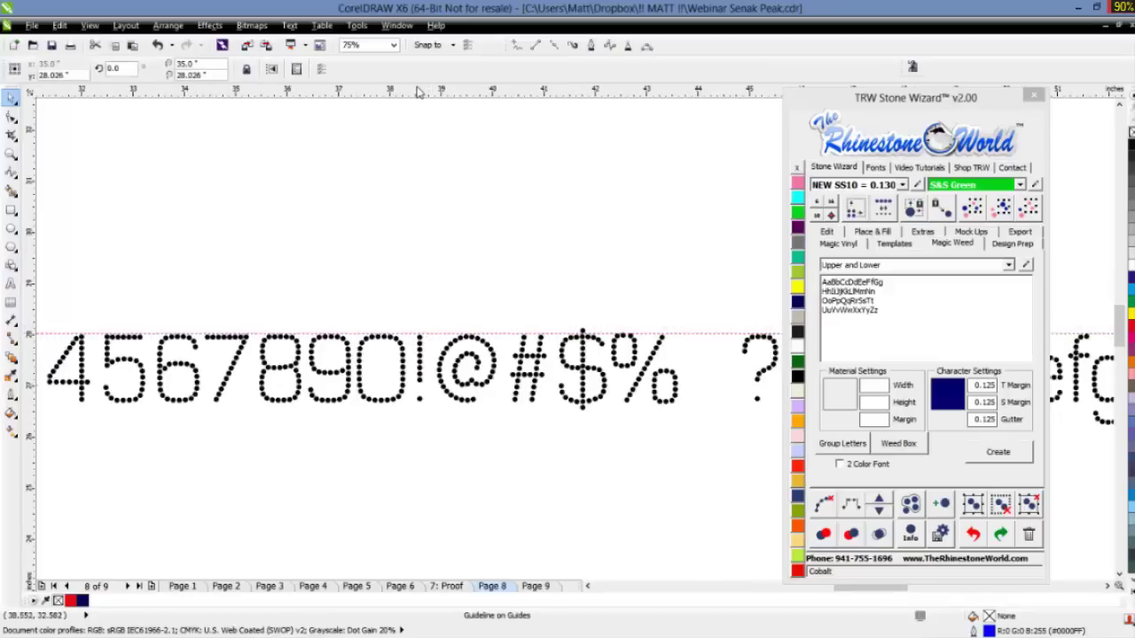
{"action": "left_click_drag", "start_coordinate": [418, 92], "coordinate": [427, 412]}
{"action": "scroll", "coordinate": [428, 413], "scroll_direction": "down", "scroll_amount": 2}
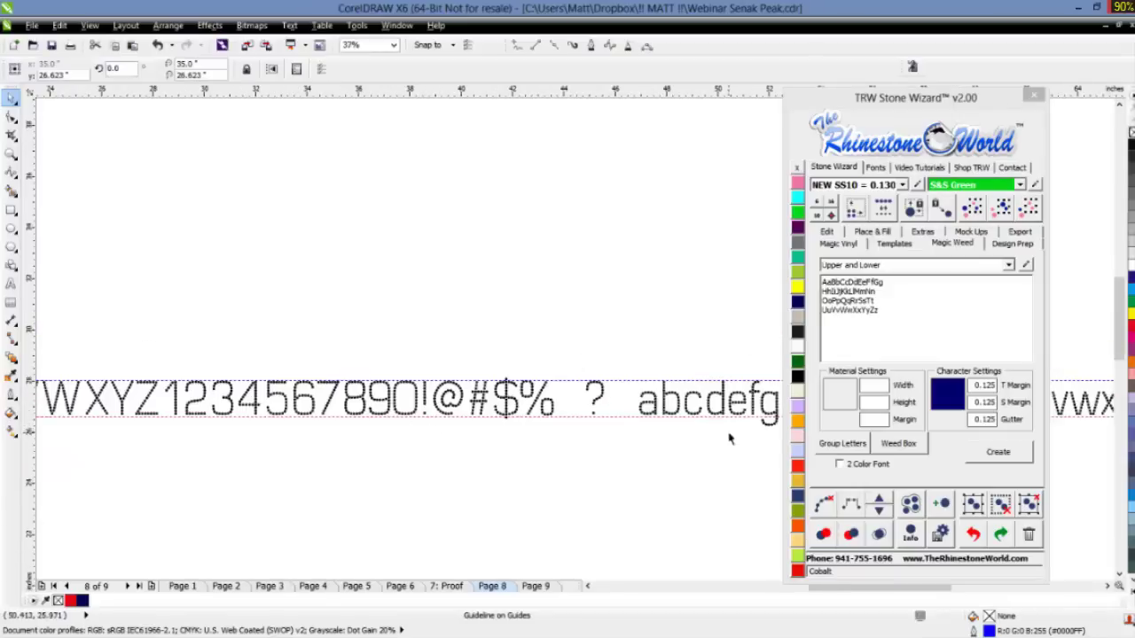
{"action": "scroll", "coordinate": [363, 394], "scroll_direction": "down", "scroll_amount": 1}
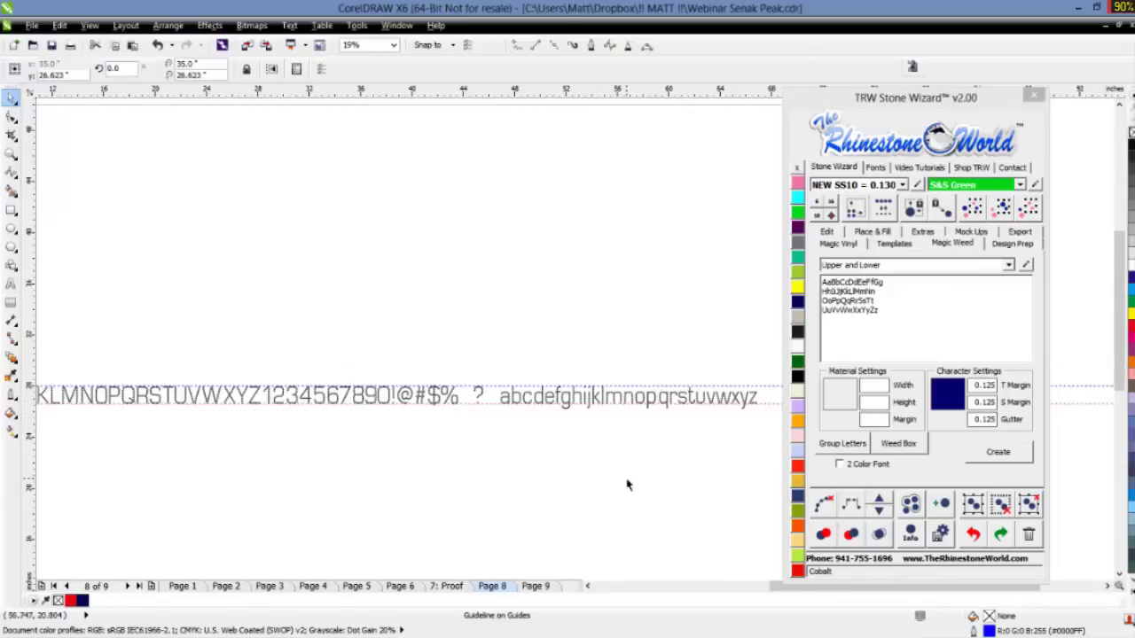
{"action": "left_click", "coordinate": [552, 344]}
- Select the whole row of rhinestone characters and run Group Letters on it
{"action": "scroll", "coordinate": [433, 340], "scroll_direction": "down", "scroll_amount": 1}
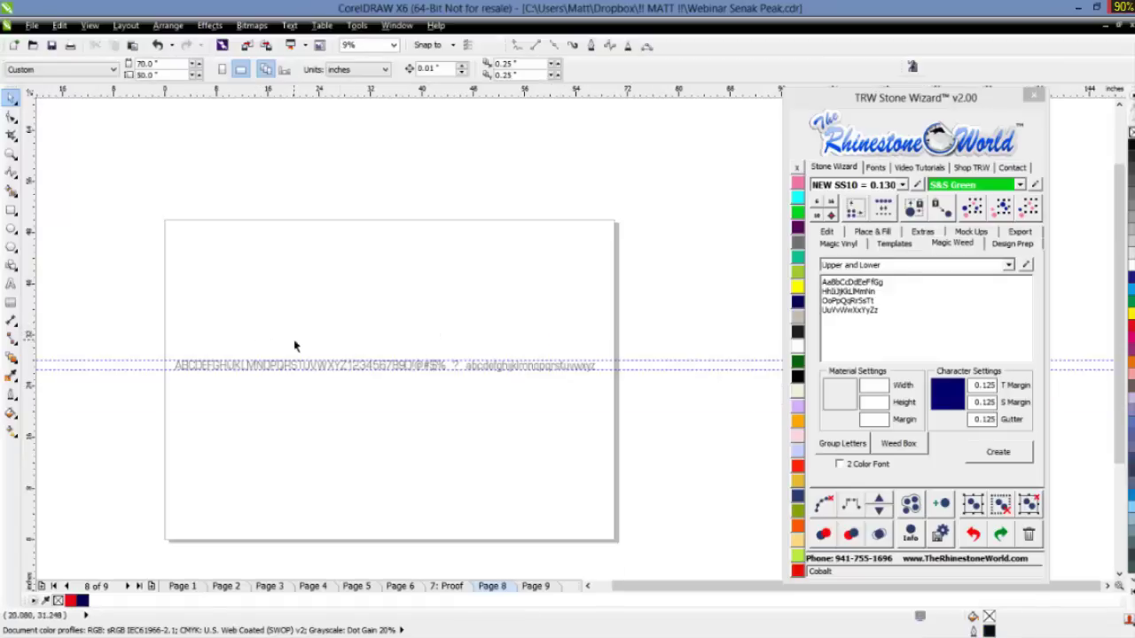
{"action": "scroll", "coordinate": [287, 354], "scroll_direction": "up", "scroll_amount": 1}
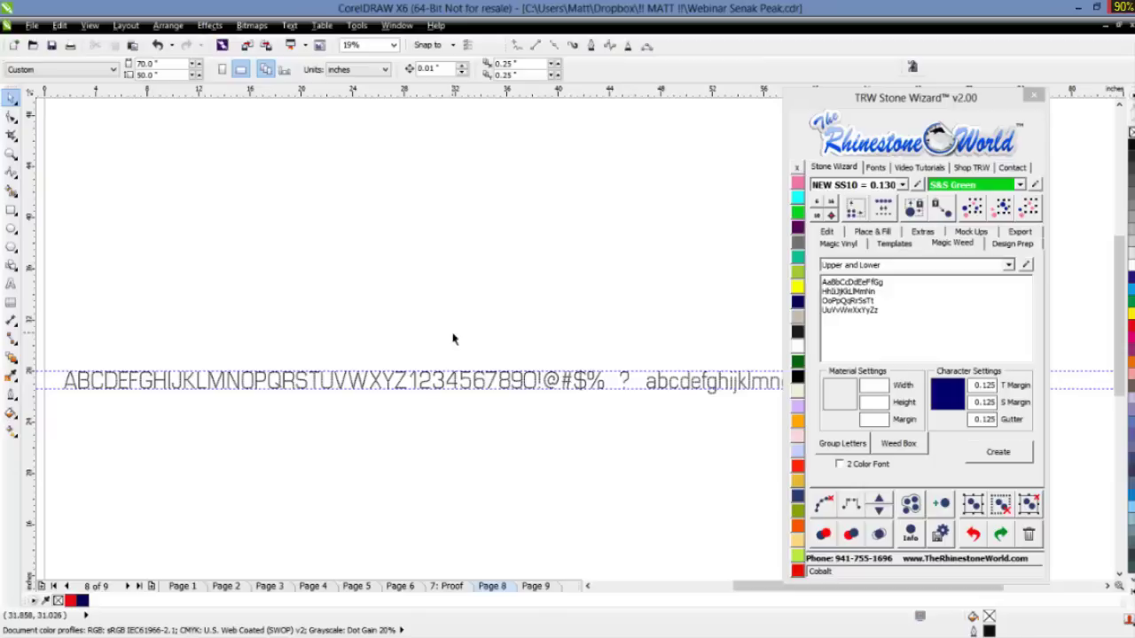
{"action": "scroll", "coordinate": [454, 340], "scroll_direction": "down", "scroll_amount": 2}
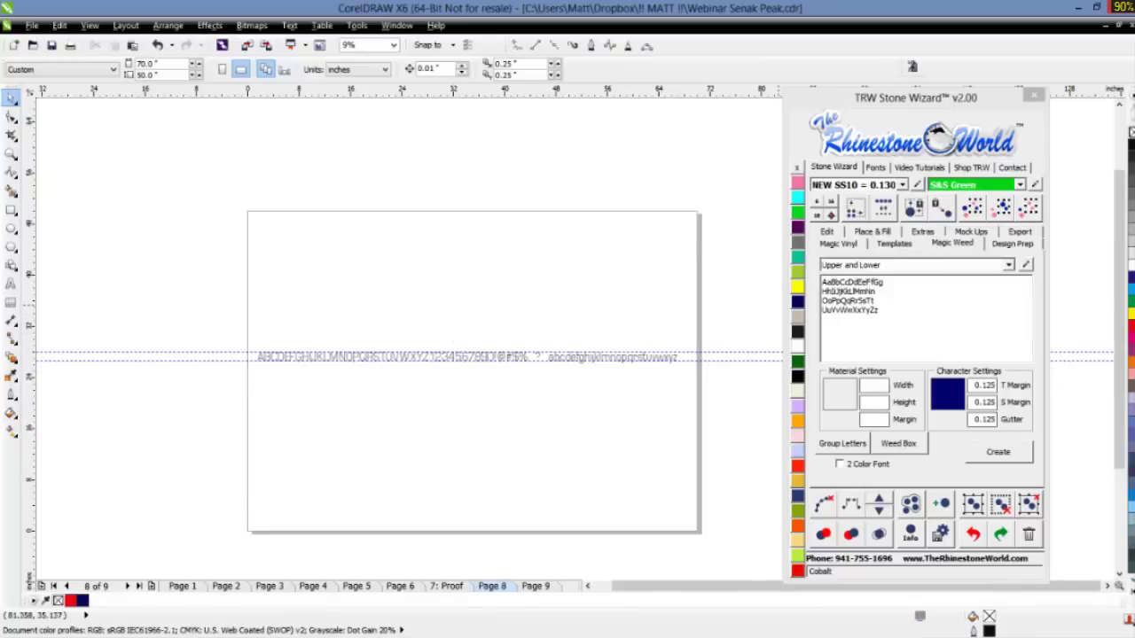
{"action": "left_click_drag", "start_coordinate": [715, 310], "coordinate": [194, 390]}
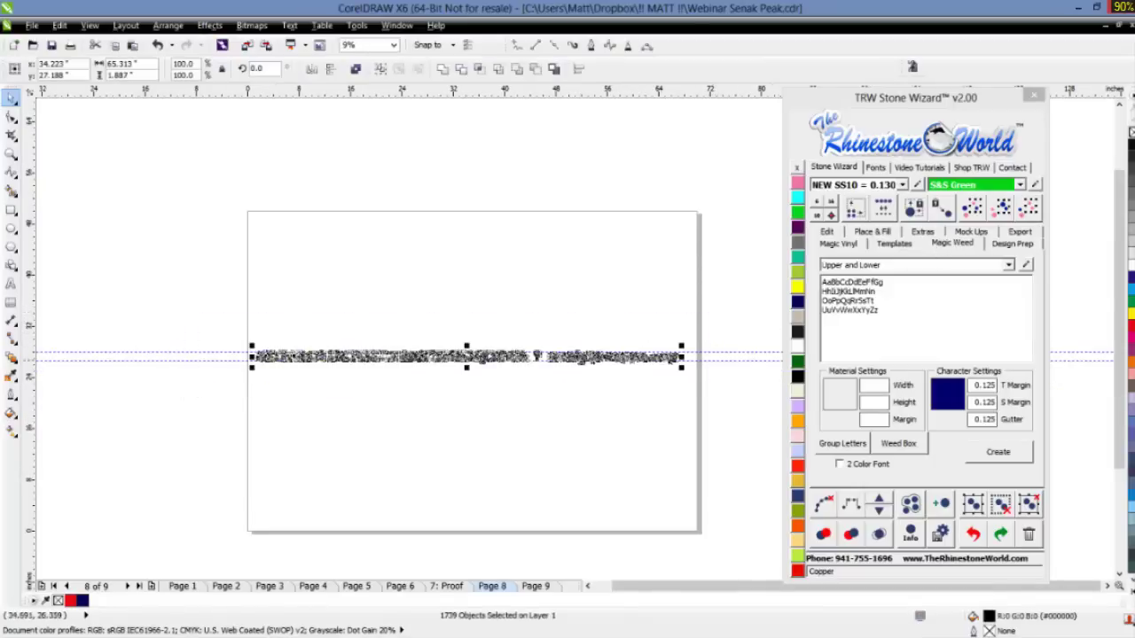
{"action": "left_click", "coordinate": [830, 448]}
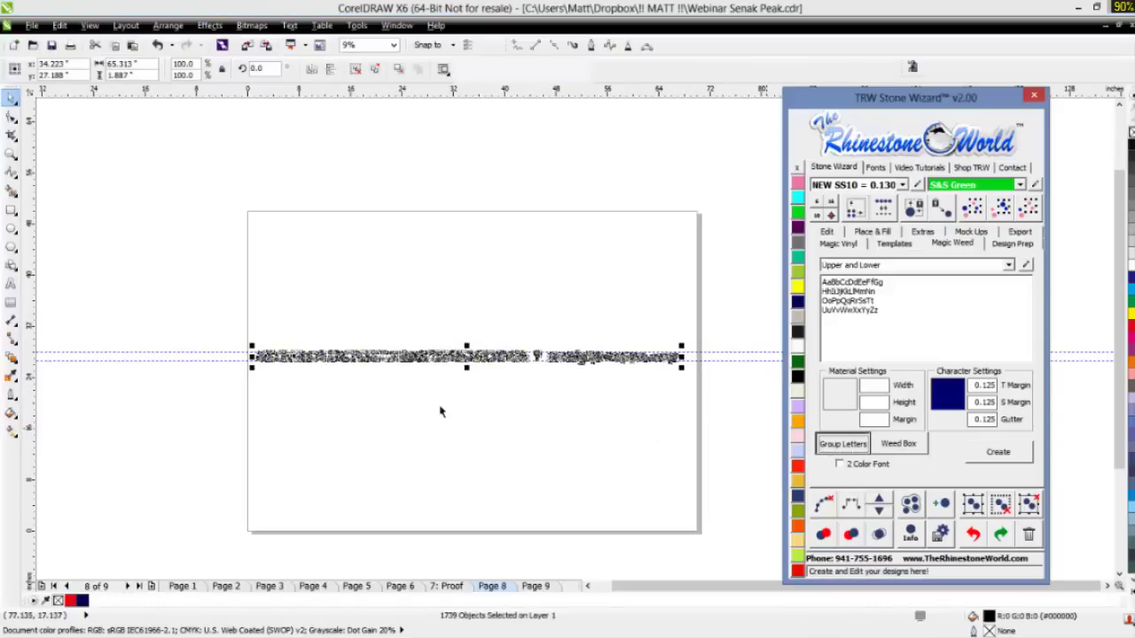
{"action": "left_click", "coordinate": [378, 369]}
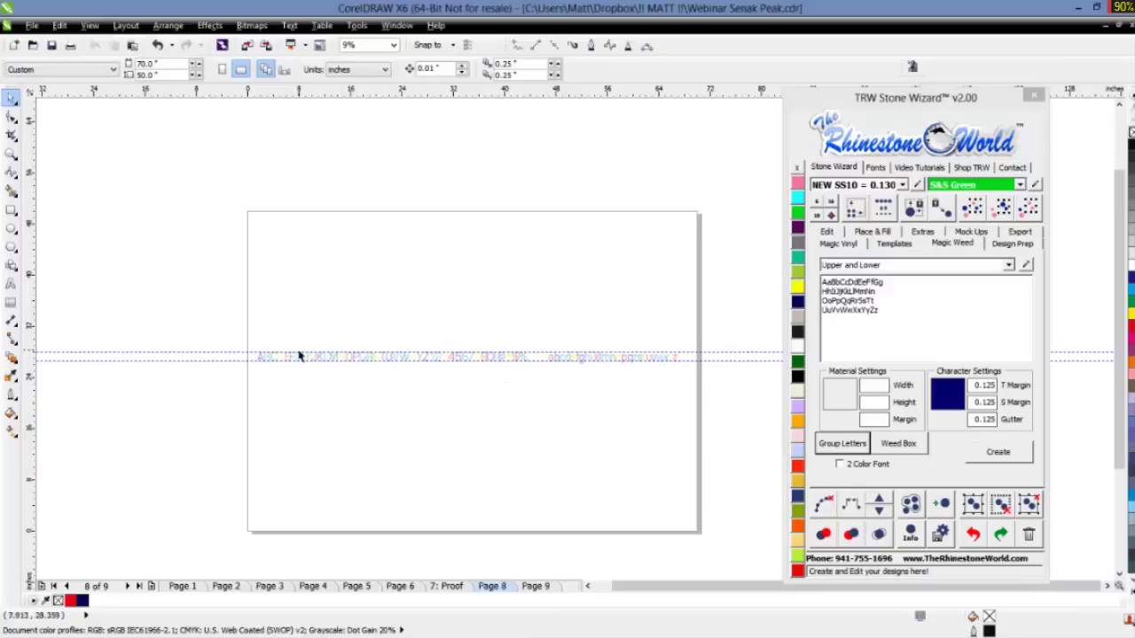
- Examine the color-coded letter groups up close, test that the A moves as one group, and check the numbers and symbols
{"action": "scroll", "coordinate": [308, 362], "scroll_direction": "up", "scroll_amount": 2}
{"action": "scroll", "coordinate": [223, 355], "scroll_direction": "up", "scroll_amount": 6}
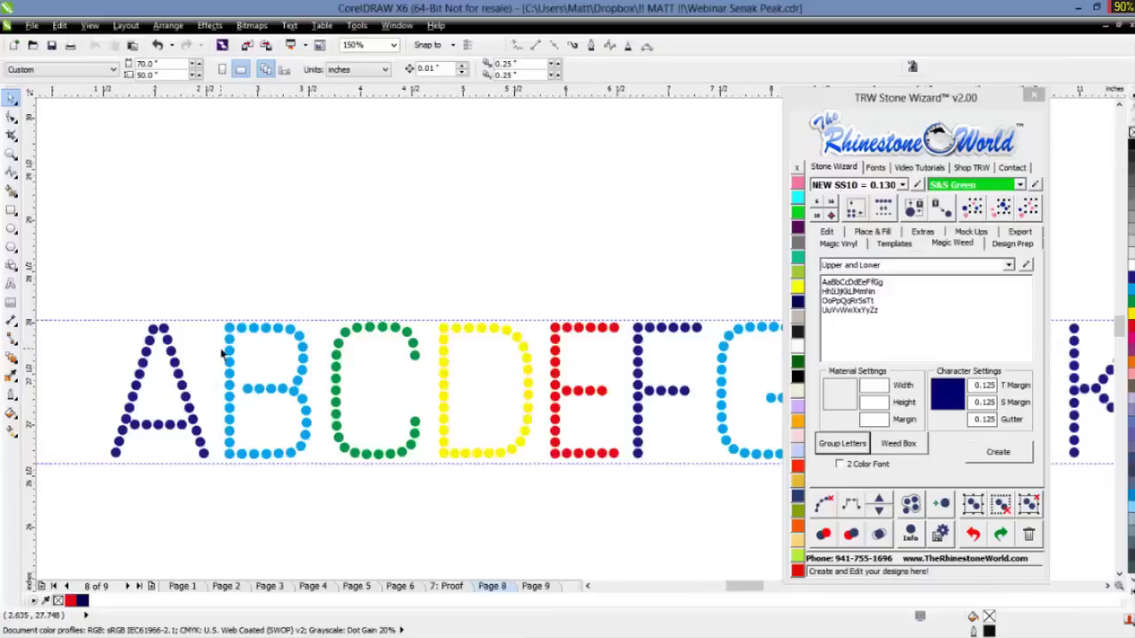
{"action": "left_click", "coordinate": [185, 398]}
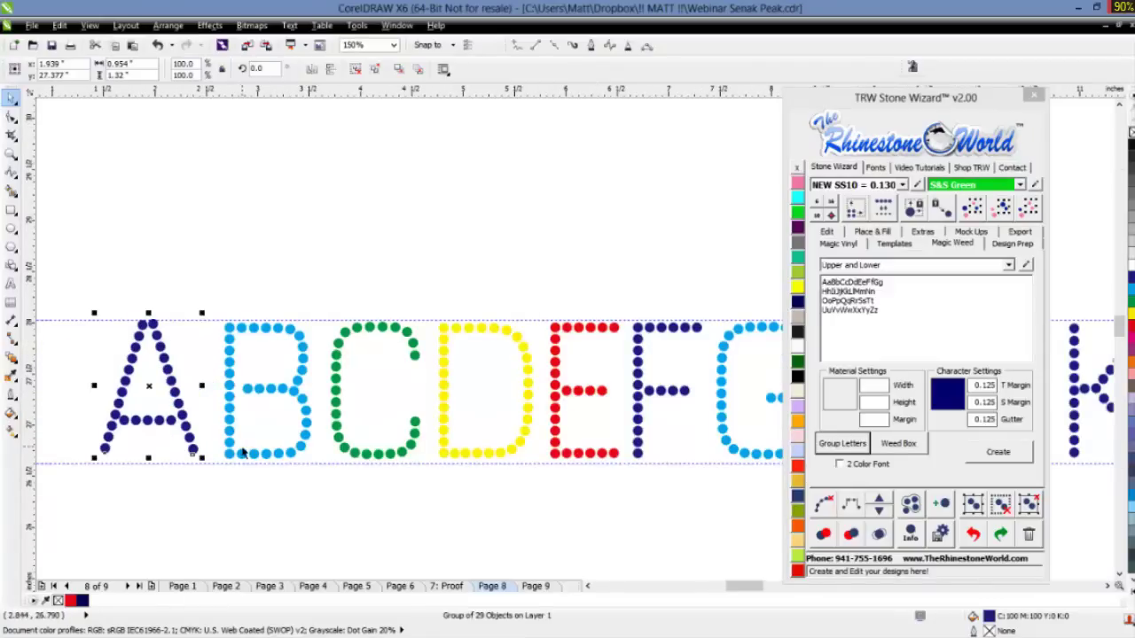
{"action": "left_click", "coordinate": [286, 525]}
{"action": "scroll", "coordinate": [518, 404], "scroll_direction": "down", "scroll_amount": 4}
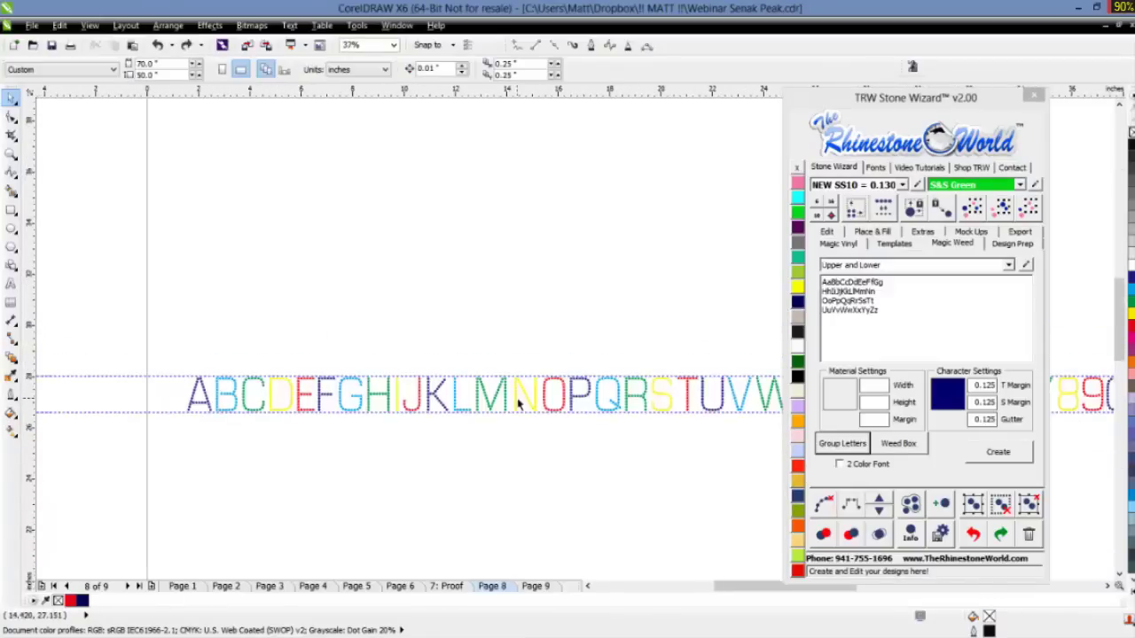
{"action": "scroll", "coordinate": [519, 403], "scroll_direction": "up", "scroll_amount": 1}
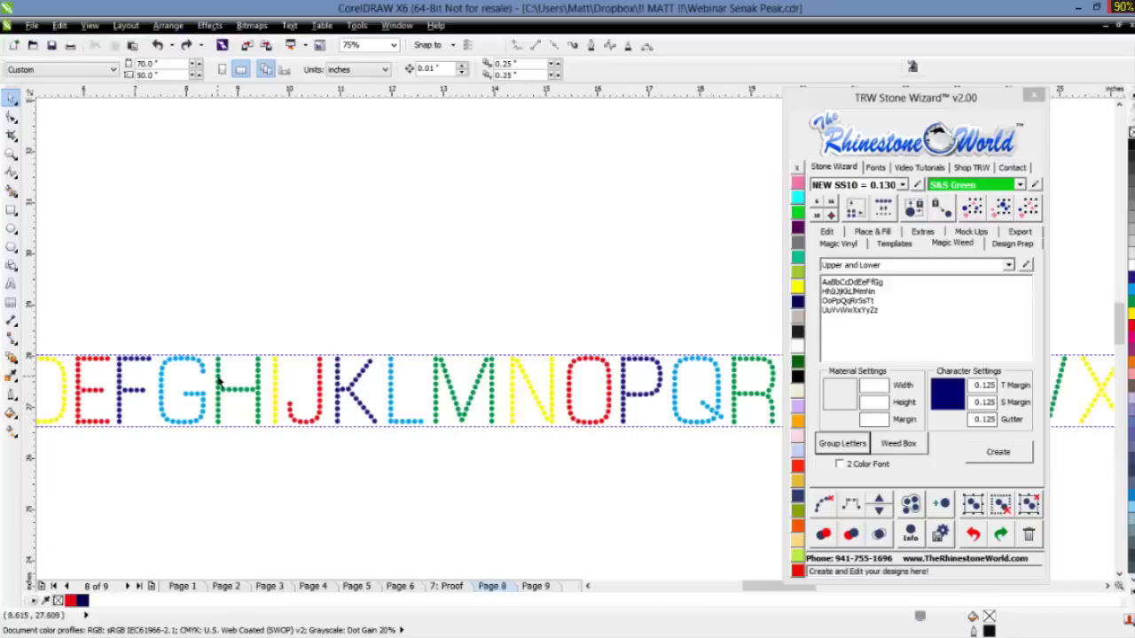
{"action": "scroll", "coordinate": [288, 358], "scroll_direction": "down", "scroll_amount": 1}
{"action": "scroll", "coordinate": [433, 353], "scroll_direction": "down", "scroll_amount": 1}
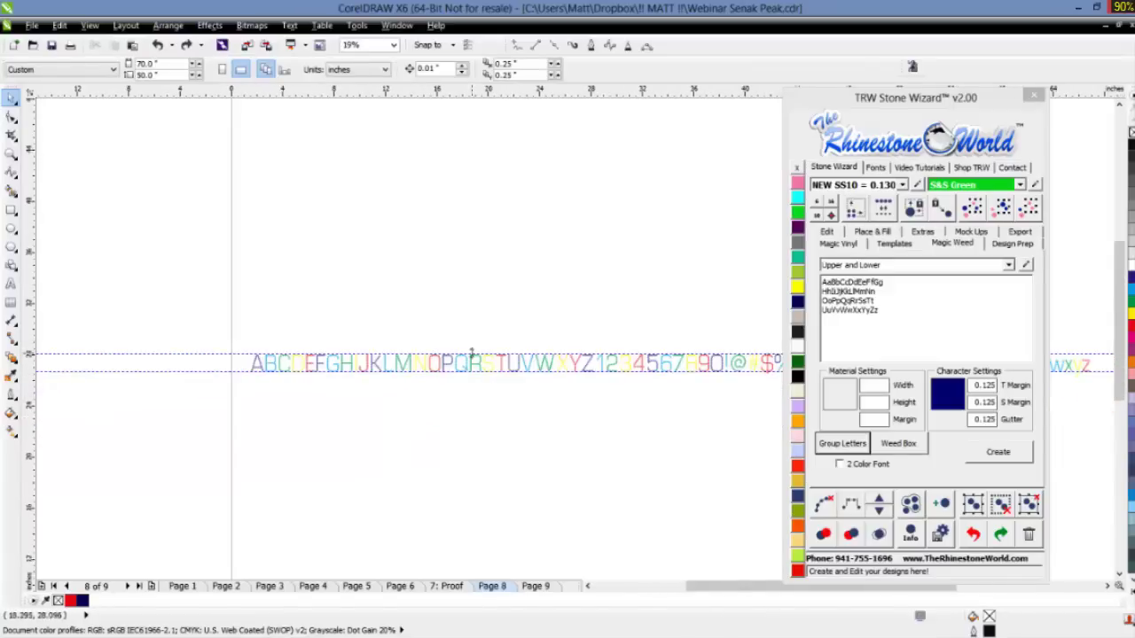
{"action": "scroll", "coordinate": [754, 370], "scroll_direction": "up", "scroll_amount": 2}
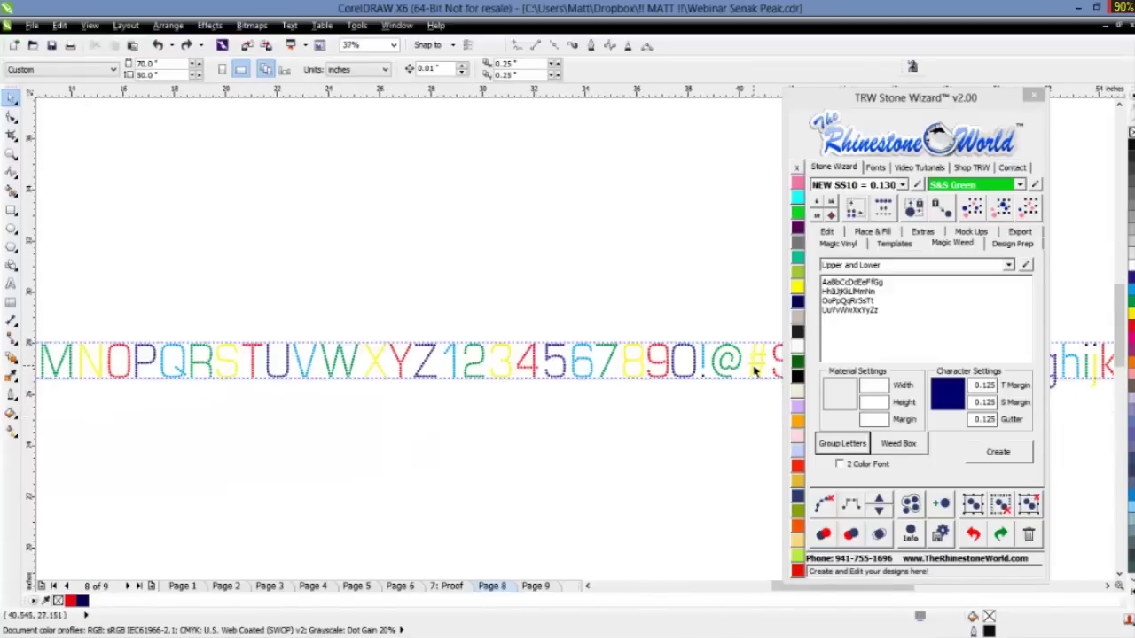
- Group the exclamation mark's stroke with its separate black dot, leaving it in its original position
{"action": "scroll", "coordinate": [697, 383], "scroll_direction": "up", "scroll_amount": 1}
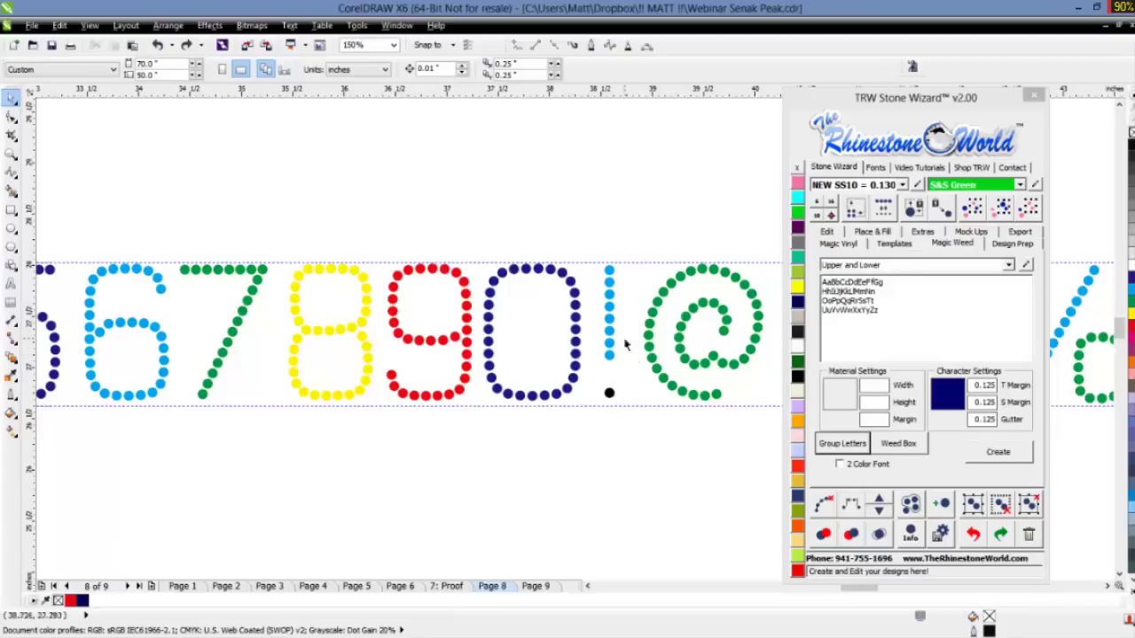
{"action": "left_click_drag", "start_coordinate": [612, 352], "coordinate": [626, 339]}
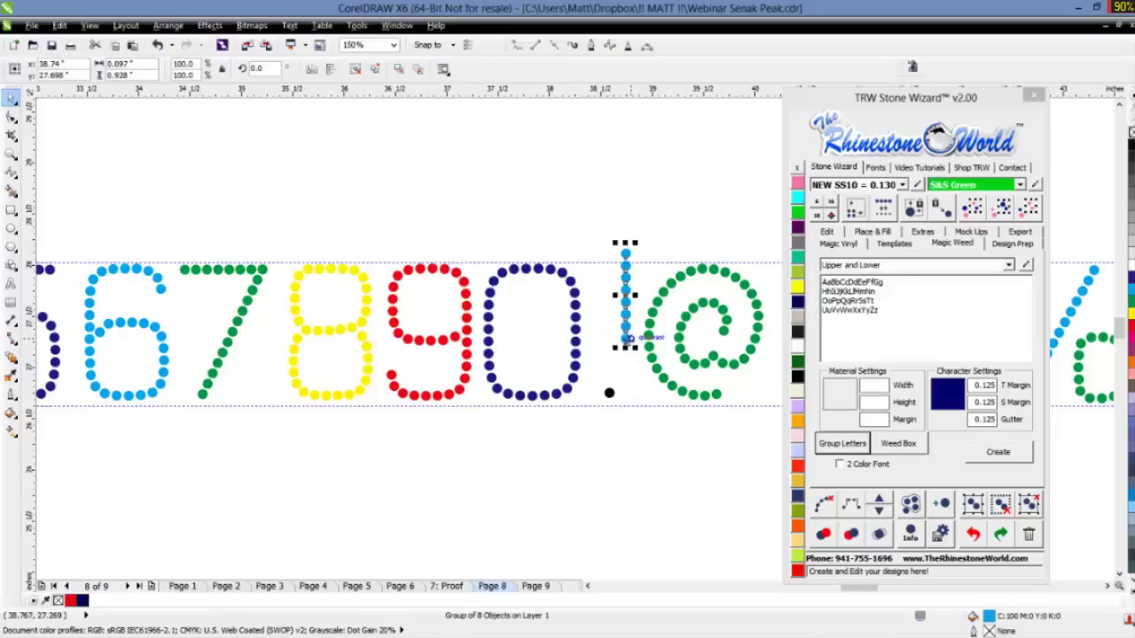
{"action": "key", "text": "ctrl+z"}
{"action": "left_click_drag", "start_coordinate": [631, 236], "coordinate": [580, 417]}
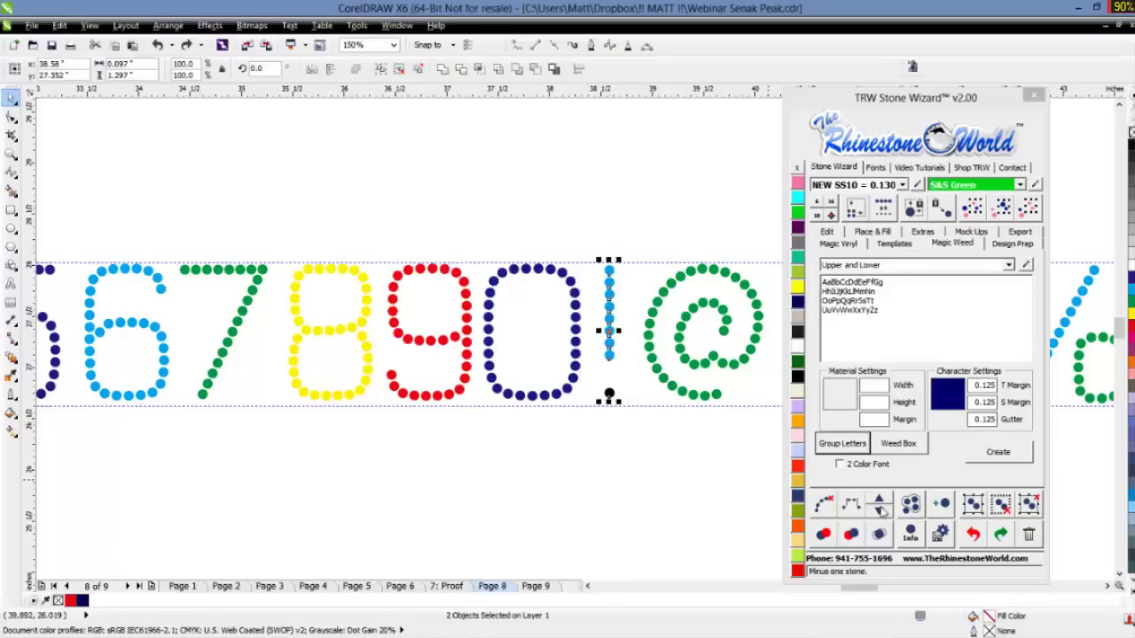
{"action": "left_click", "coordinate": [975, 507]}
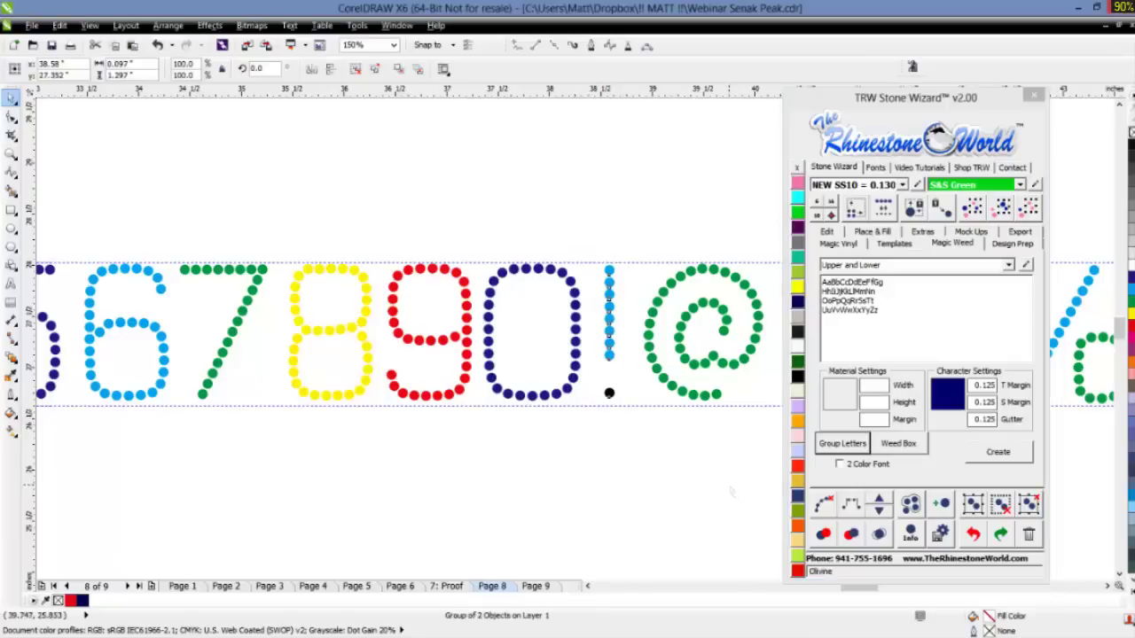
{"action": "key", "text": "Escape"}
- Group the separate parts of the percent sign, and group the question mark's curve with its dot
{"action": "scroll", "coordinate": [425, 359], "scroll_direction": "down", "scroll_amount": 5}
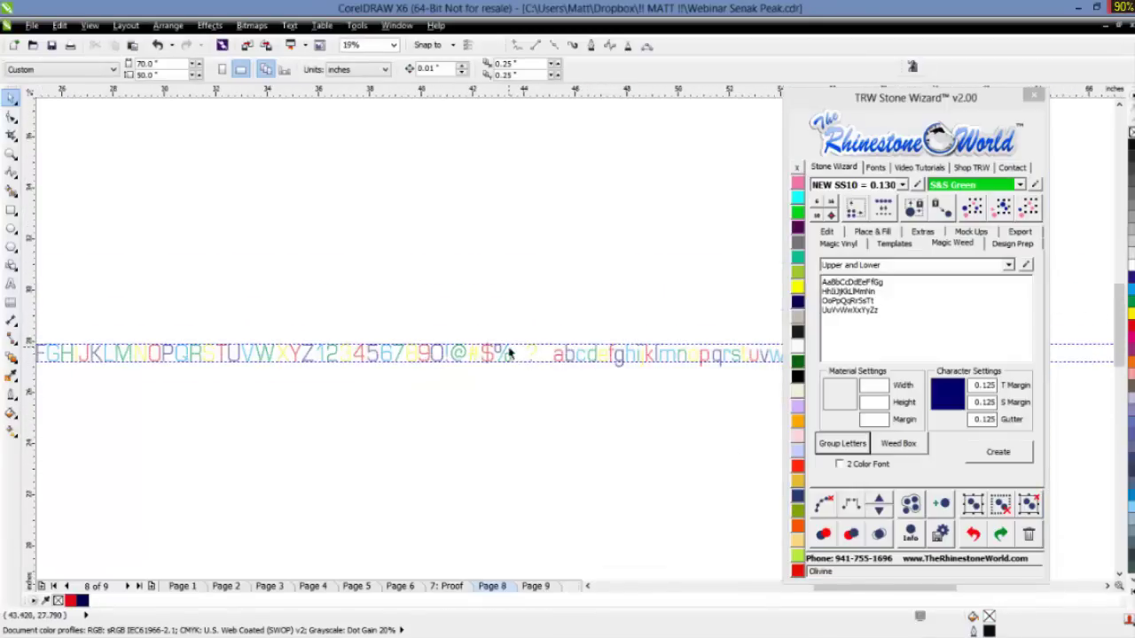
{"action": "scroll", "coordinate": [509, 353], "scroll_direction": "up", "scroll_amount": 3}
{"action": "left_click_drag", "start_coordinate": [456, 435], "coordinate": [451, 436]}
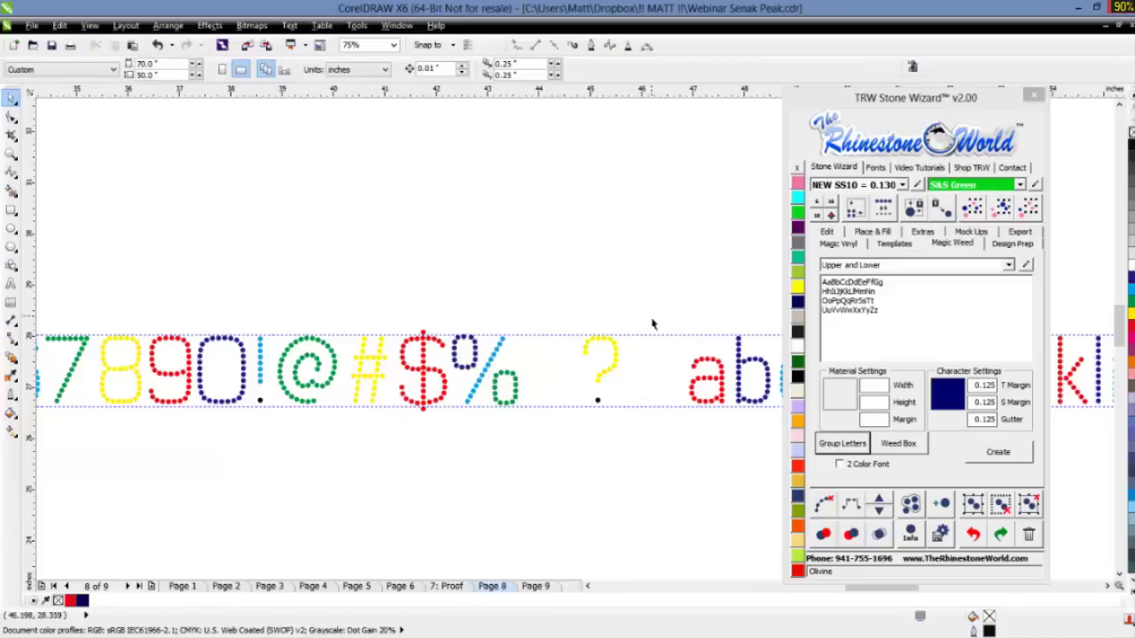
{"action": "left_click_drag", "start_coordinate": [641, 310], "coordinate": [566, 438]}
{"action": "left_click", "coordinate": [566, 437]}
{"action": "scroll", "coordinate": [577, 416], "scroll_direction": "down", "scroll_amount": 3}
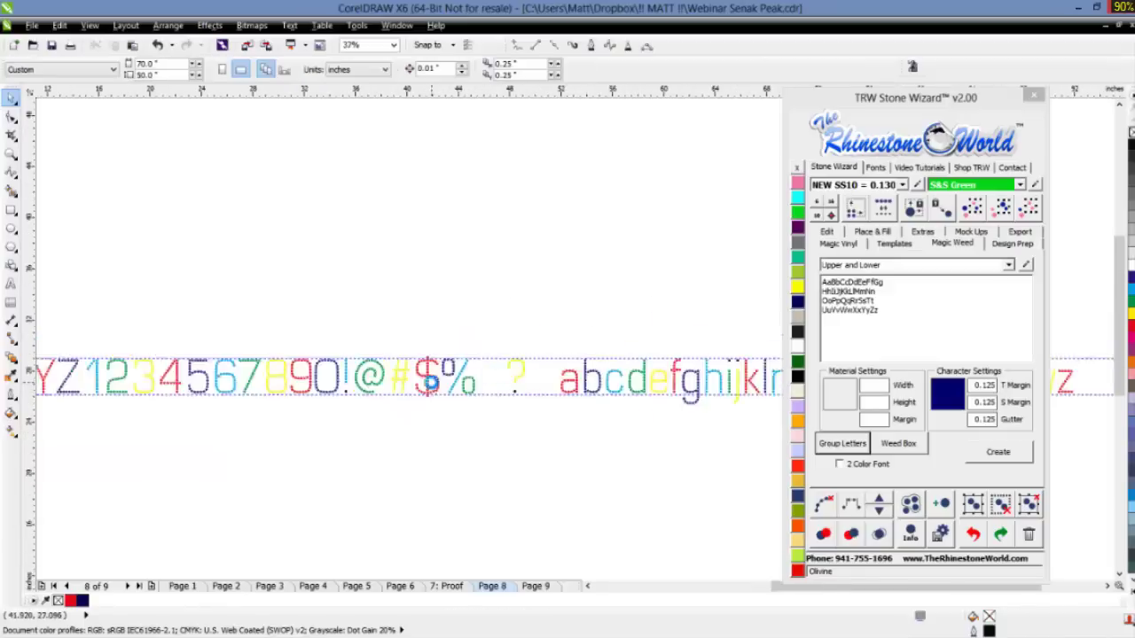
- Group the lowercase i's stem with its dot, and do the same for the lowercase j
{"action": "scroll", "coordinate": [607, 388], "scroll_direction": "up", "scroll_amount": 3}
{"action": "scroll", "coordinate": [487, 377], "scroll_direction": "up", "scroll_amount": 2}
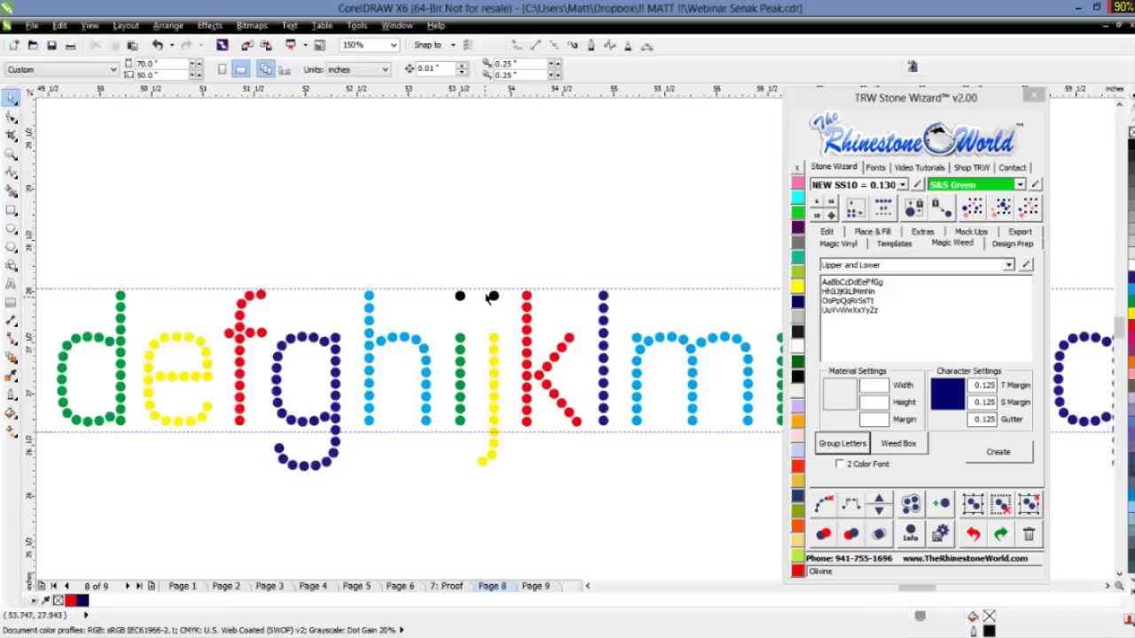
{"action": "left_click_drag", "start_coordinate": [479, 267], "coordinate": [447, 434]}
{"action": "left_click_drag", "start_coordinate": [520, 271], "coordinate": [470, 493]}
{"action": "key", "text": "Escape"}
- Add weed boxes around all the grouped characters using a T Margin of 0.2 and an S Margin of 0.05
{"action": "scroll", "coordinate": [429, 418], "scroll_direction": "down", "scroll_amount": 5}
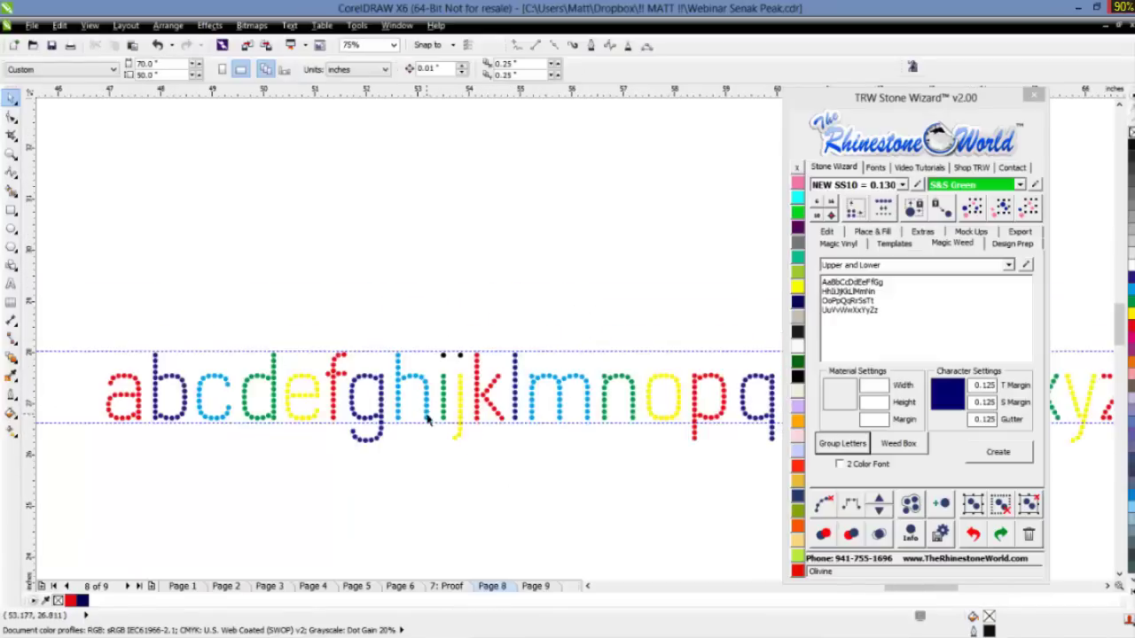
{"action": "scroll", "coordinate": [429, 419], "scroll_direction": "down", "scroll_amount": 2}
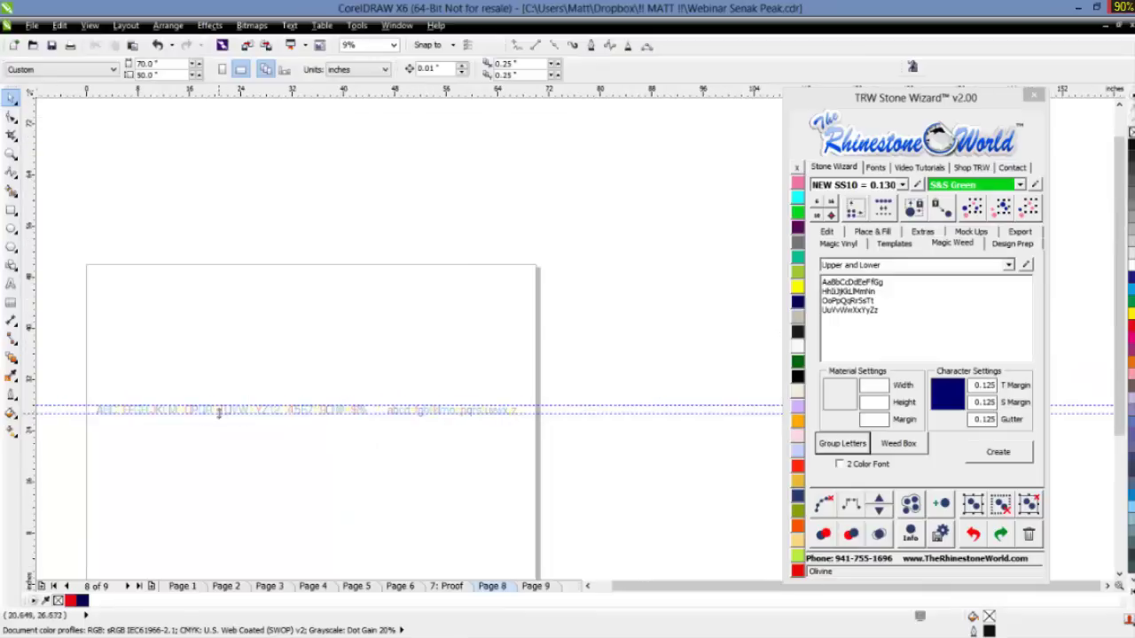
{"action": "scroll", "coordinate": [116, 420], "scroll_direction": "up", "scroll_amount": 2}
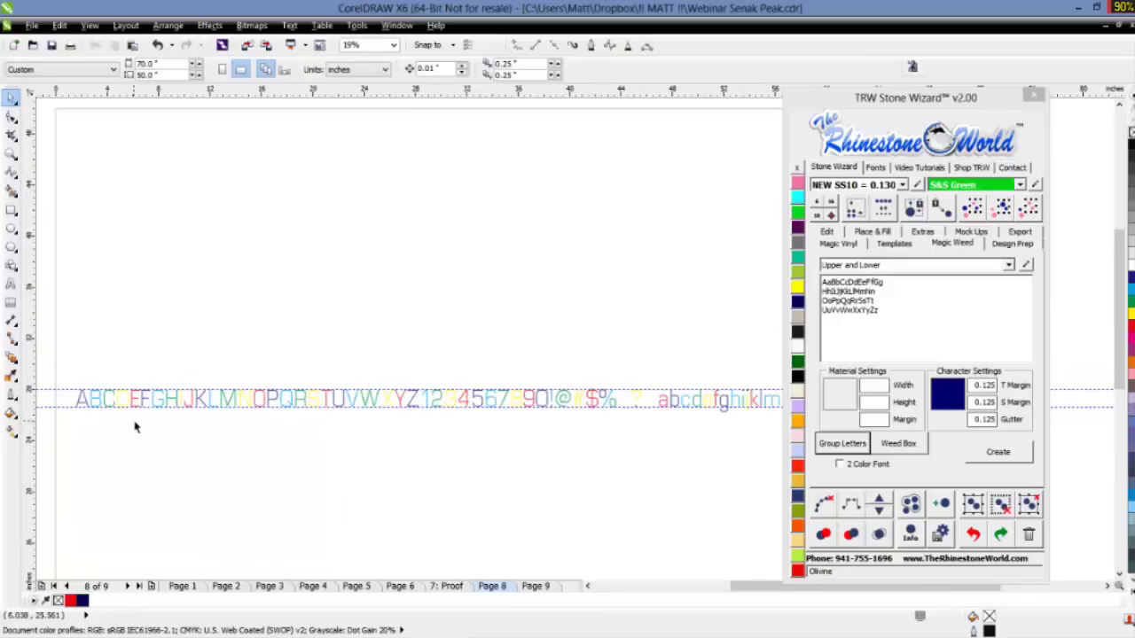
{"action": "scroll", "coordinate": [135, 428], "scroll_direction": "down", "scroll_amount": 2}
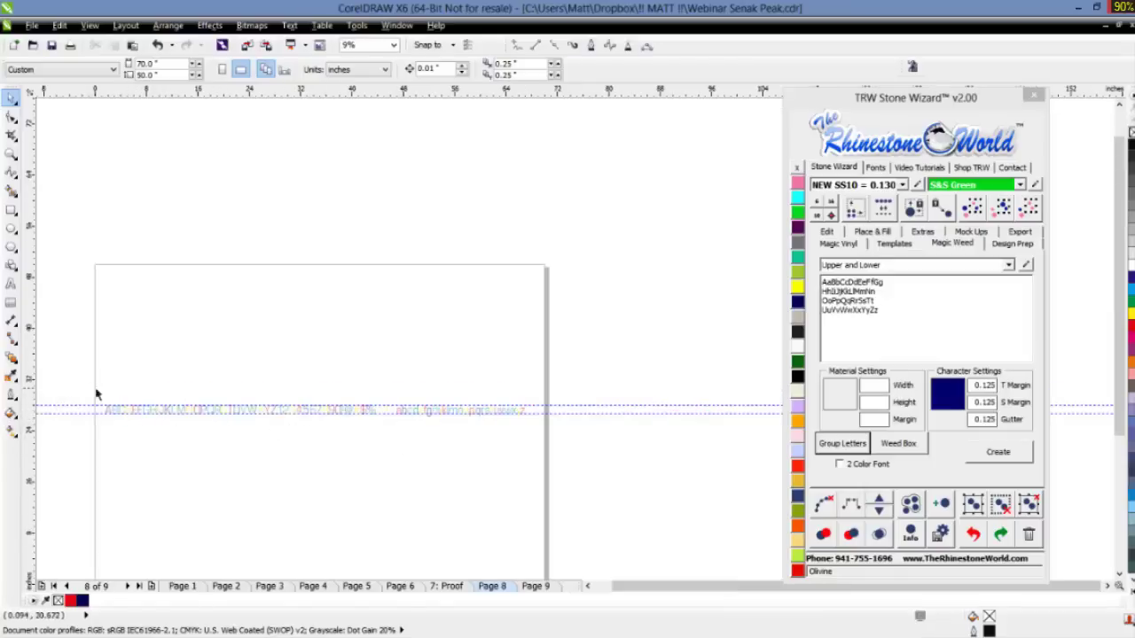
{"action": "left_click_drag", "start_coordinate": [85, 382], "coordinate": [570, 445]}
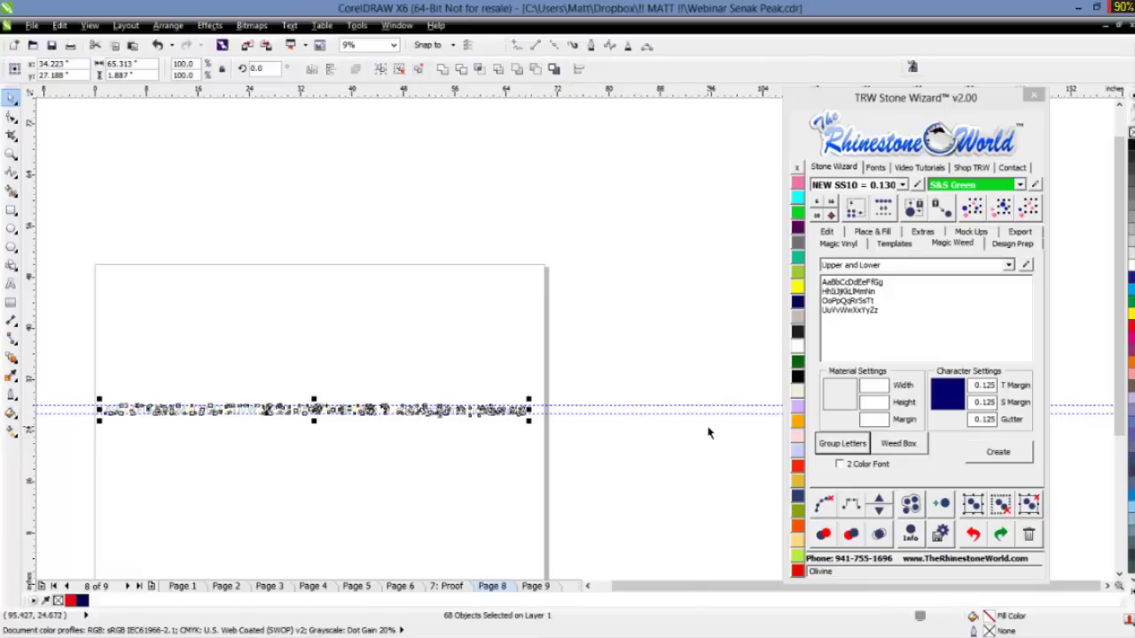
{"action": "left_click", "coordinate": [985, 385]}
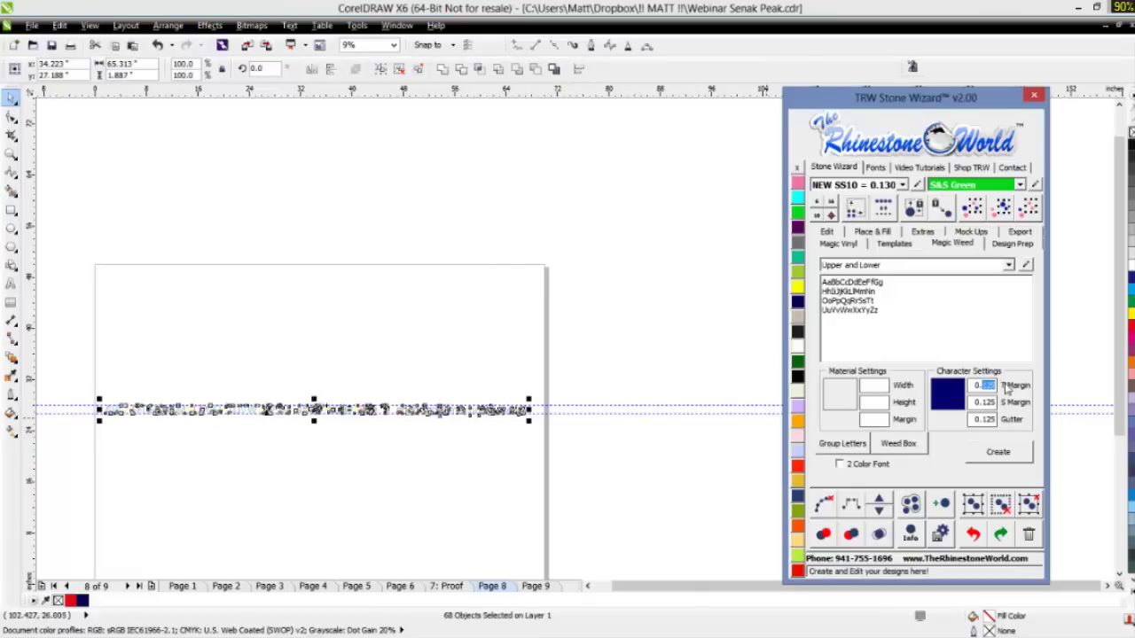
{"action": "type", "text": "0.2"}
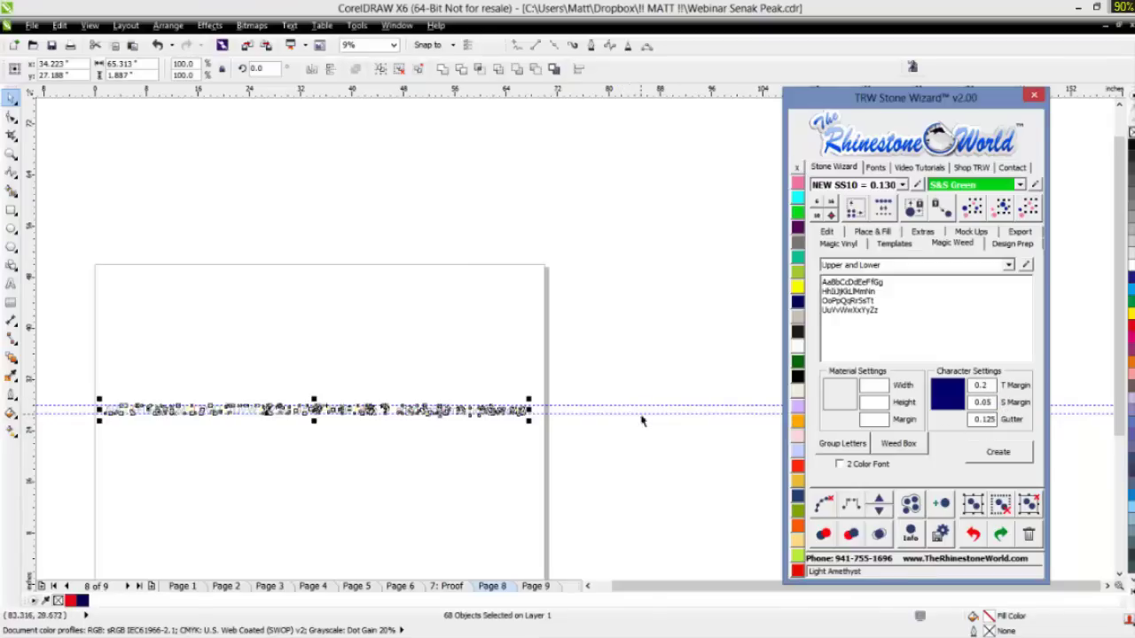
{"action": "left_click", "coordinate": [897, 444]}
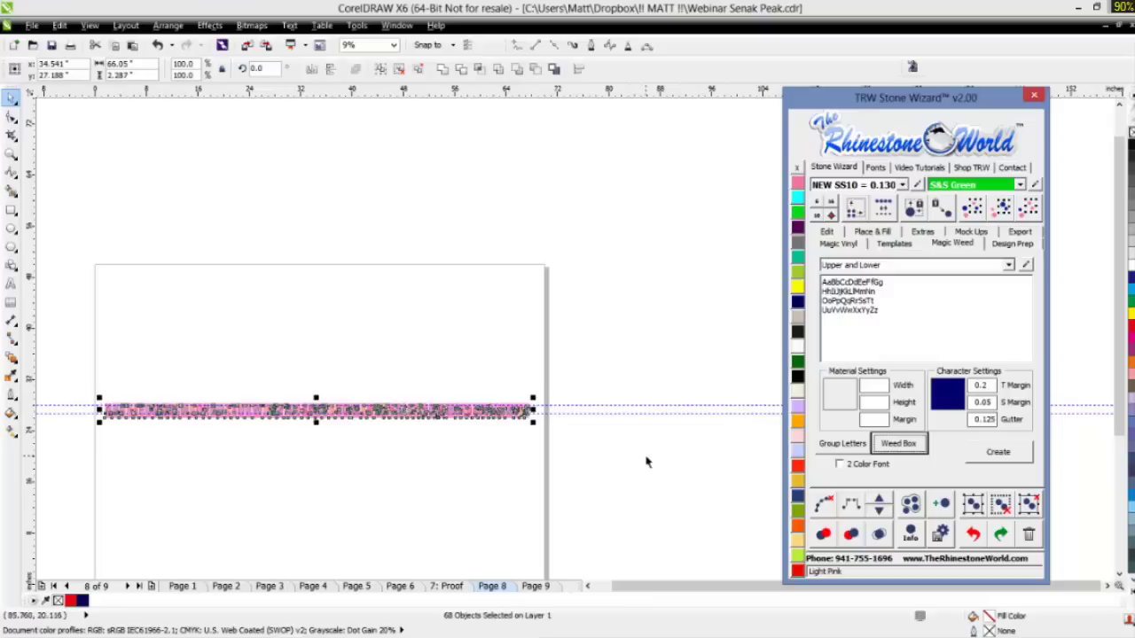
- Move the dollar sign together with its weed box up out of the character row, and undo the move
{"action": "left_click", "coordinate": [621, 459]}
{"action": "scroll", "coordinate": [359, 415], "scroll_direction": "up", "scroll_amount": 3}
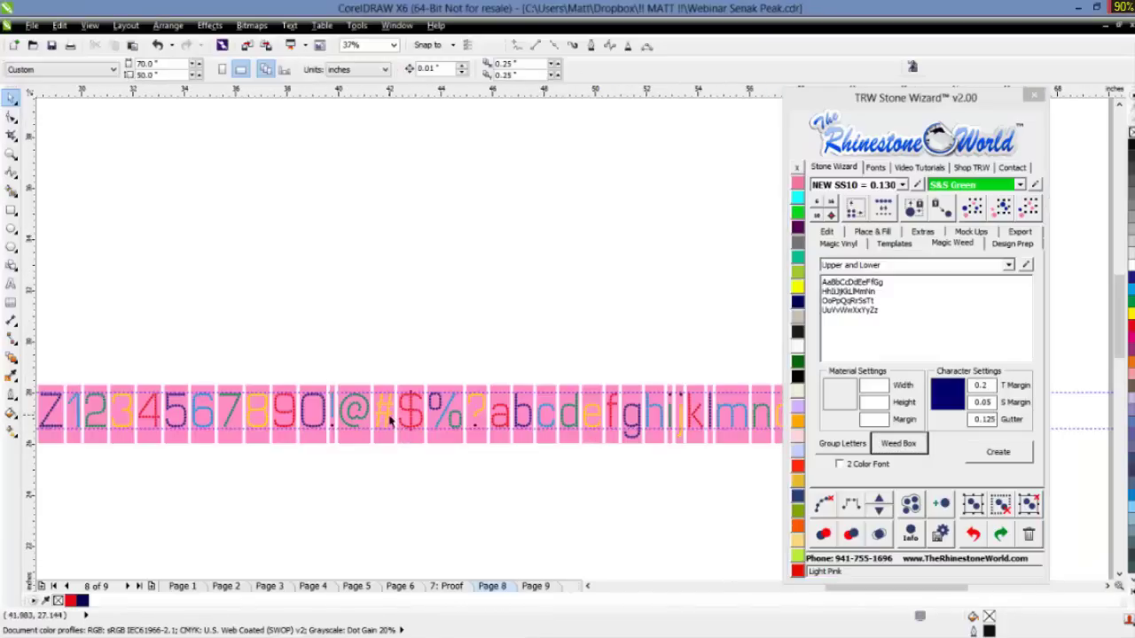
{"action": "scroll", "coordinate": [390, 420], "scroll_direction": "up", "scroll_amount": 4}
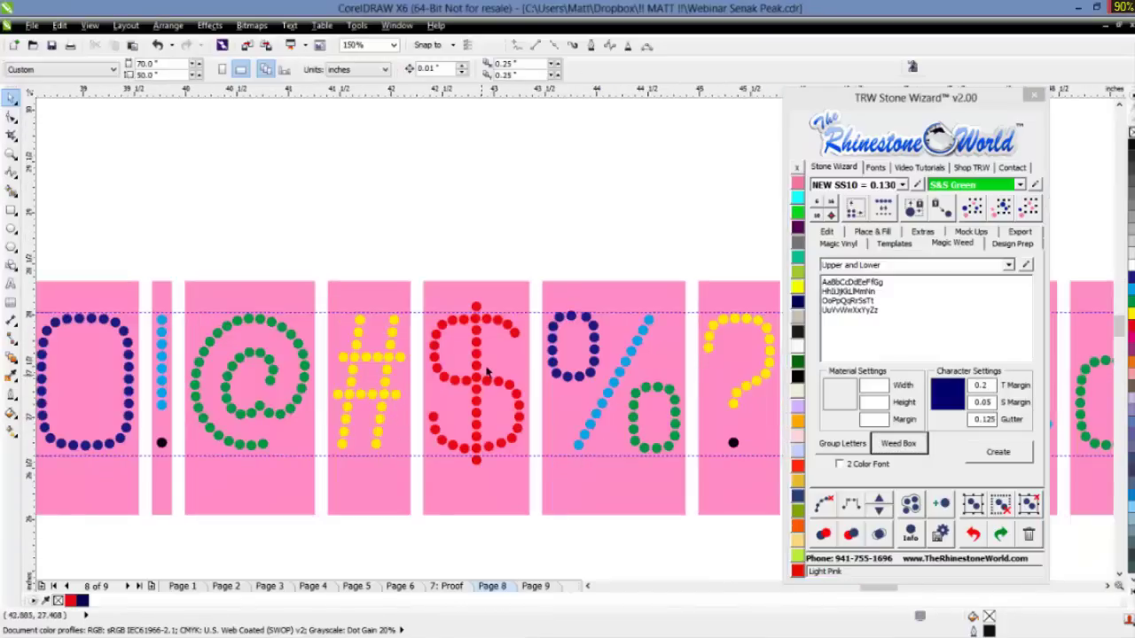
{"action": "scroll", "coordinate": [486, 372], "scroll_direction": "down", "scroll_amount": 2}
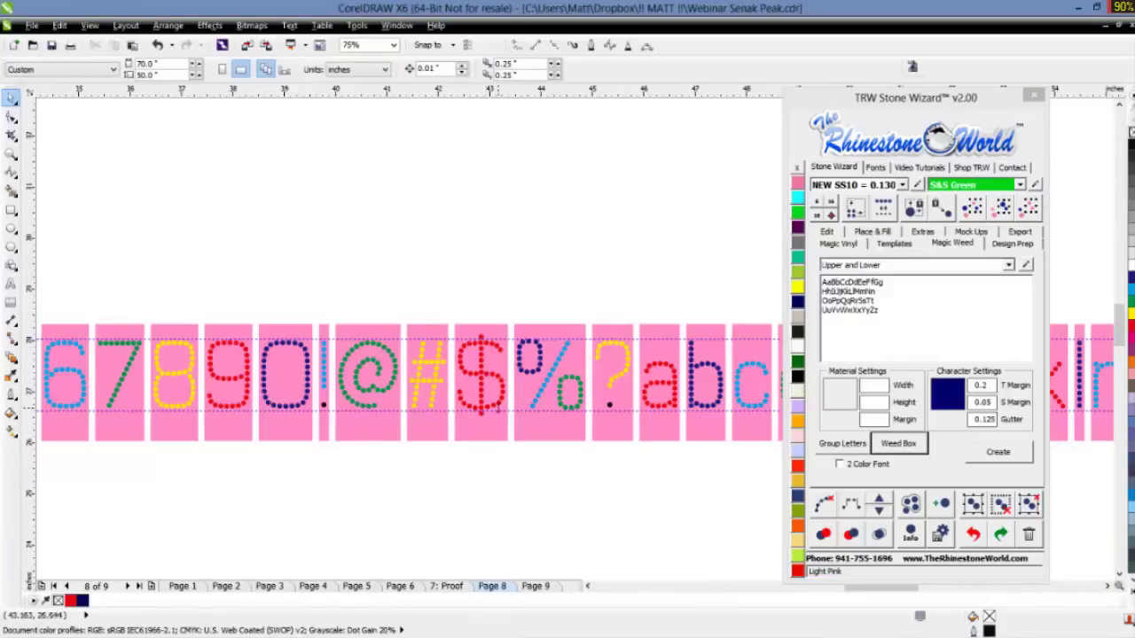
{"action": "left_click_drag", "start_coordinate": [496, 406], "coordinate": [520, 374]}
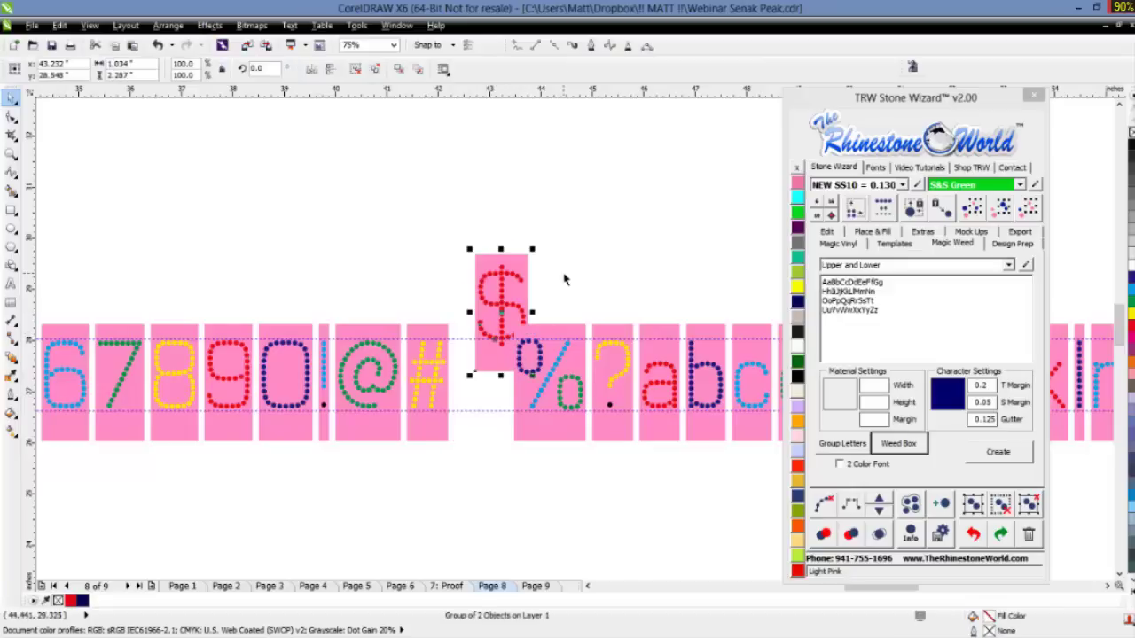
{"action": "key", "text": "ctrl+z"}
{"action": "key", "text": "Escape"}
- Examine the weed boxes around the lowercase letters and check how the whole alphabet row fits on the page
{"action": "scroll", "coordinate": [413, 324], "scroll_direction": "down", "scroll_amount": 4}
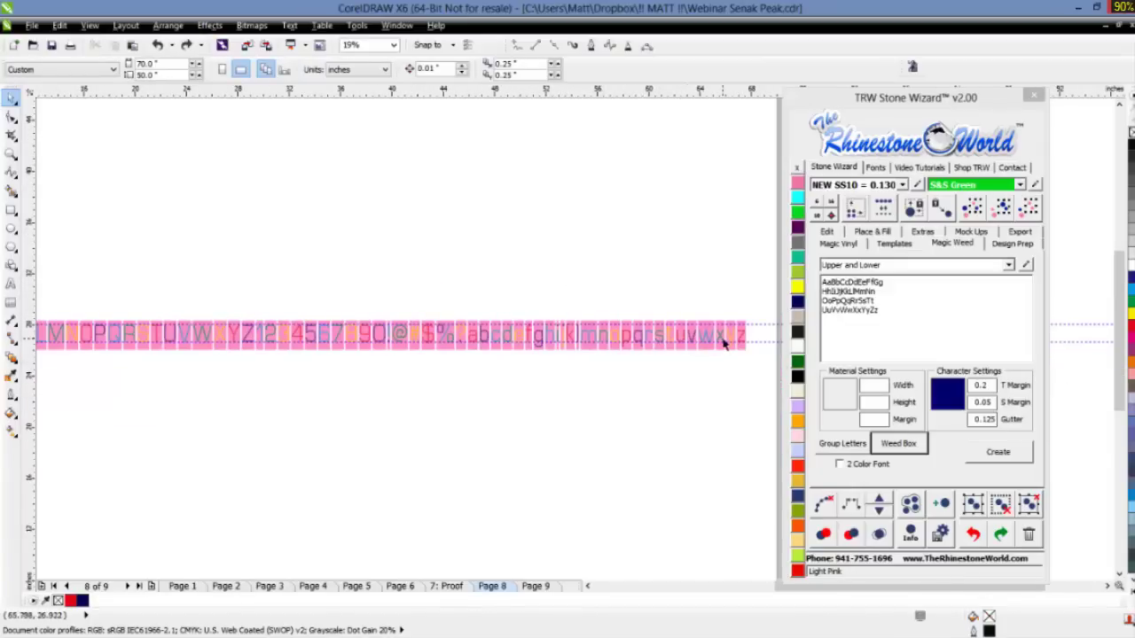
{"action": "scroll", "coordinate": [739, 344], "scroll_direction": "up", "scroll_amount": 4}
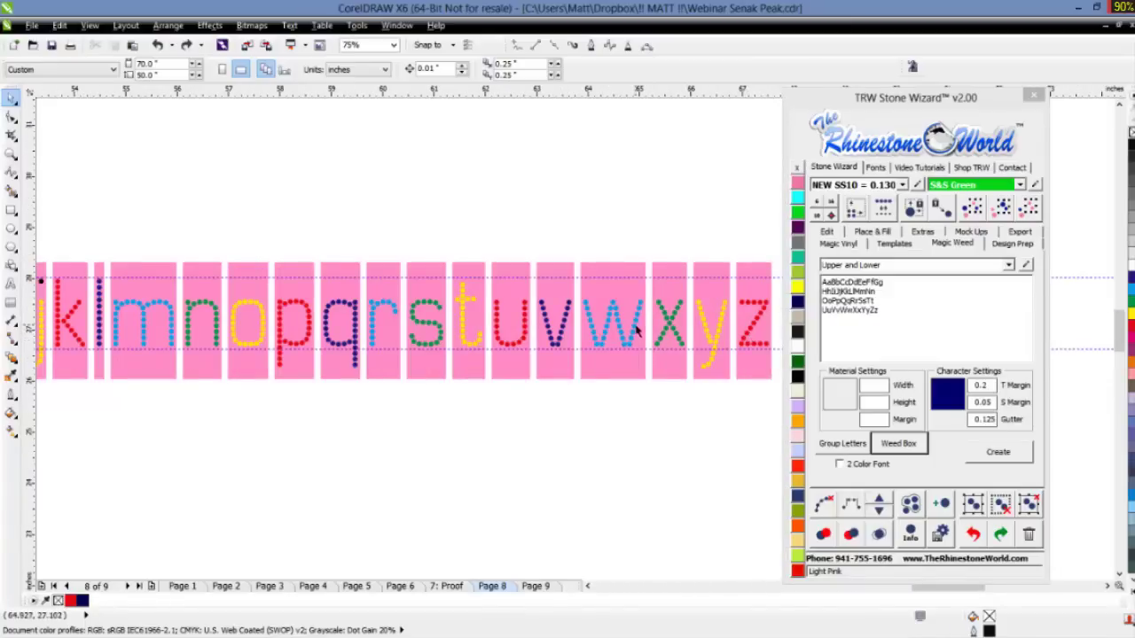
{"action": "scroll", "coordinate": [635, 330], "scroll_direction": "down", "scroll_amount": 4}
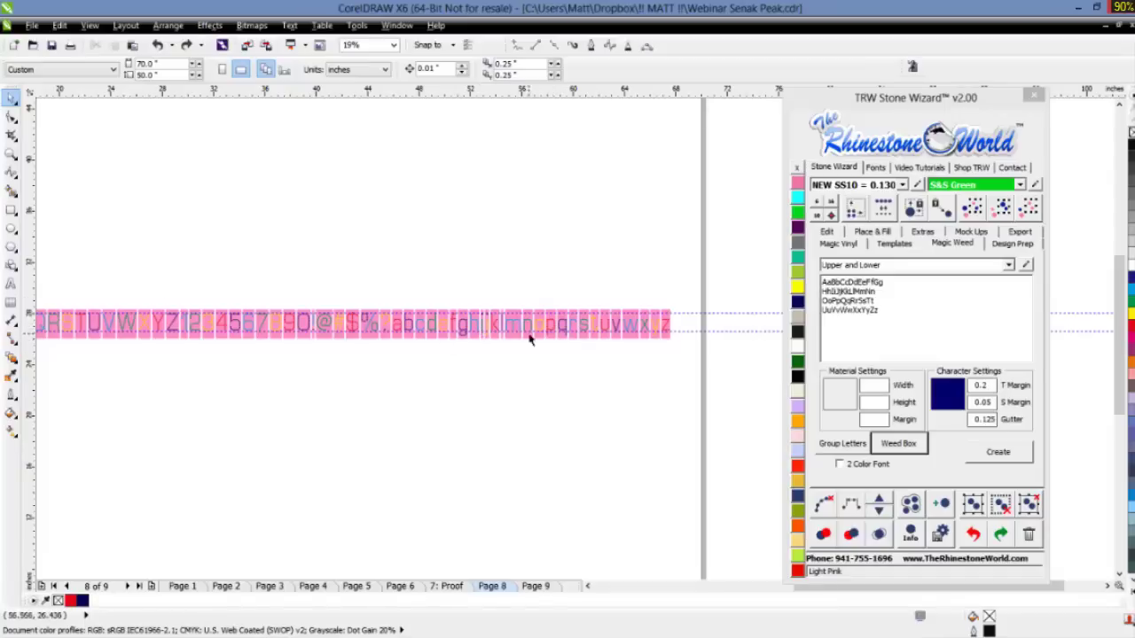
{"action": "scroll", "coordinate": [497, 427], "scroll_direction": "down", "scroll_amount": 2}
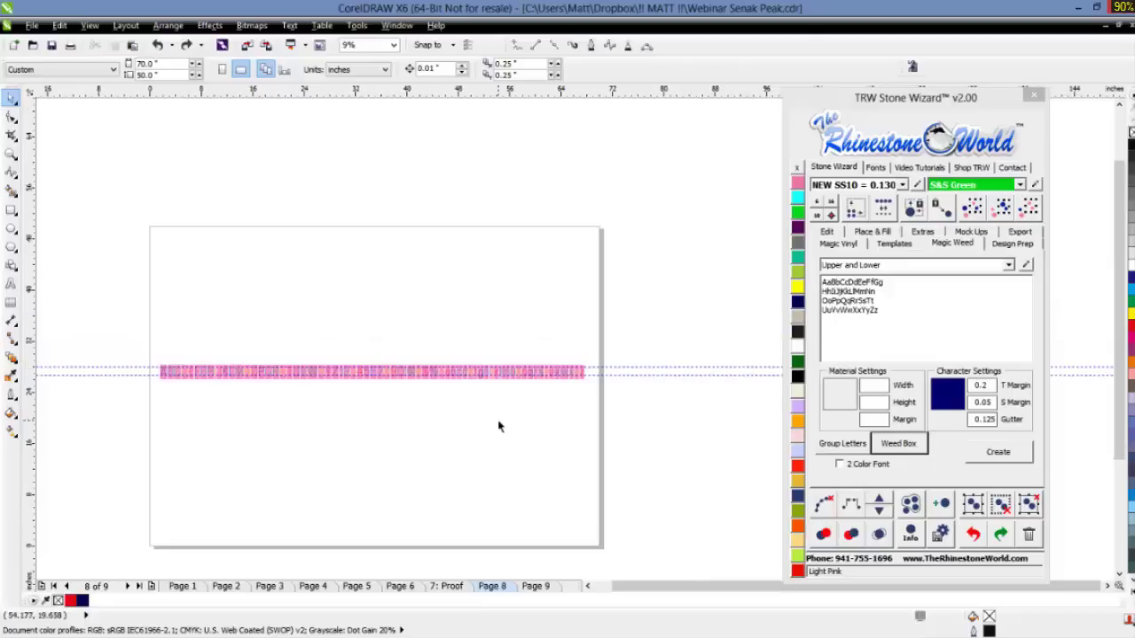
{"action": "scroll", "coordinate": [308, 387], "scroll_direction": "up", "scroll_amount": 2}
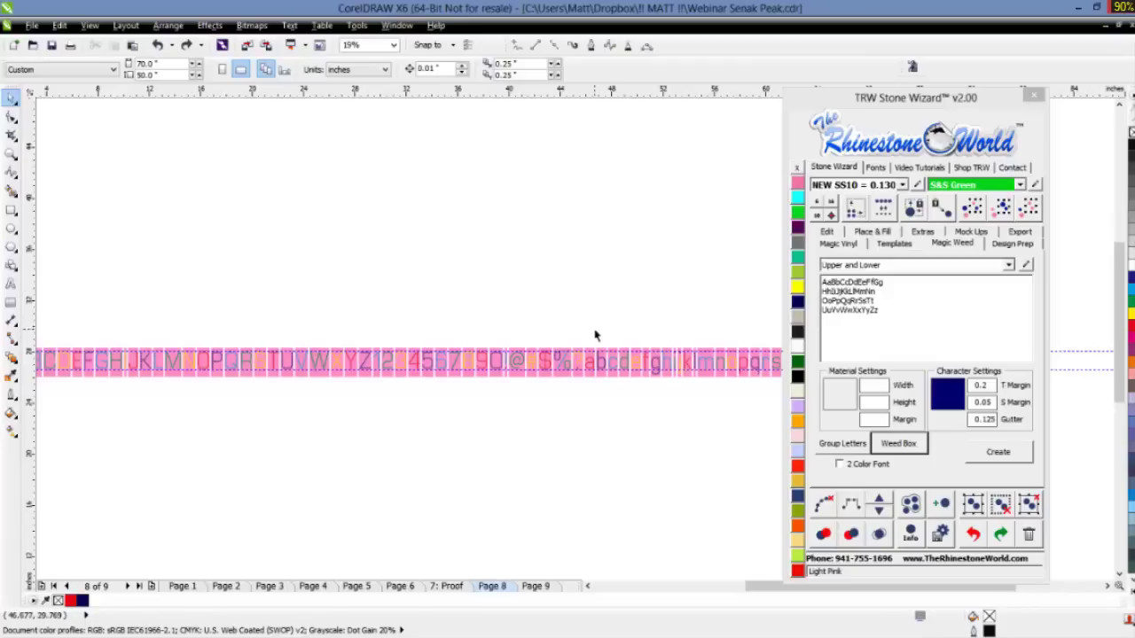
{"action": "scroll", "coordinate": [595, 335], "scroll_direction": "down", "scroll_amount": 2}
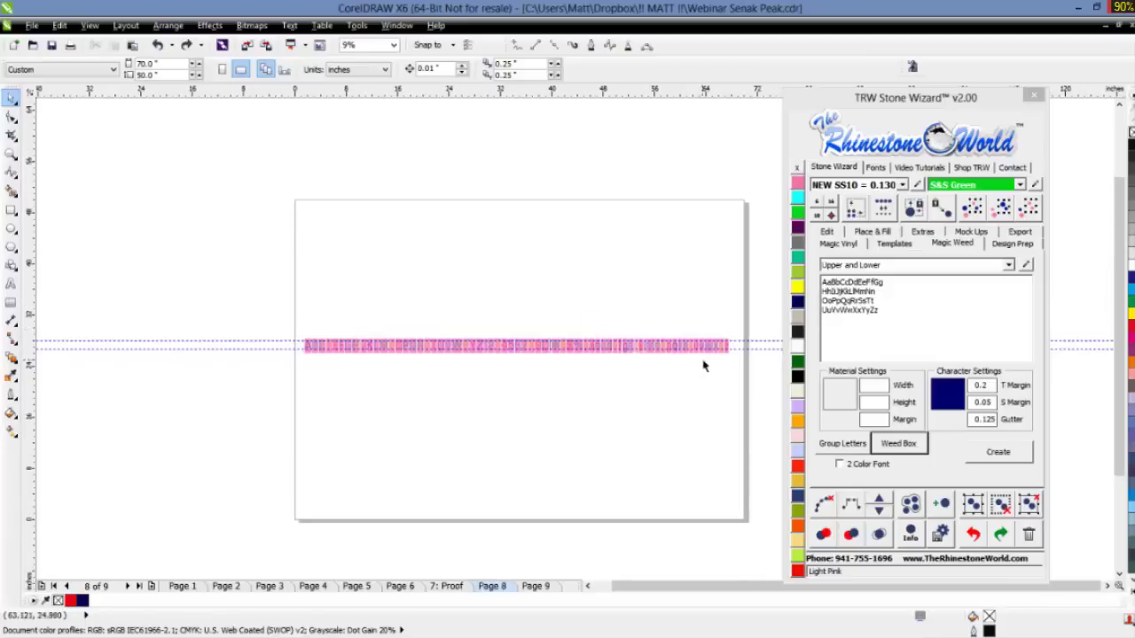
{"action": "scroll", "coordinate": [732, 348], "scroll_direction": "up", "scroll_amount": 2}
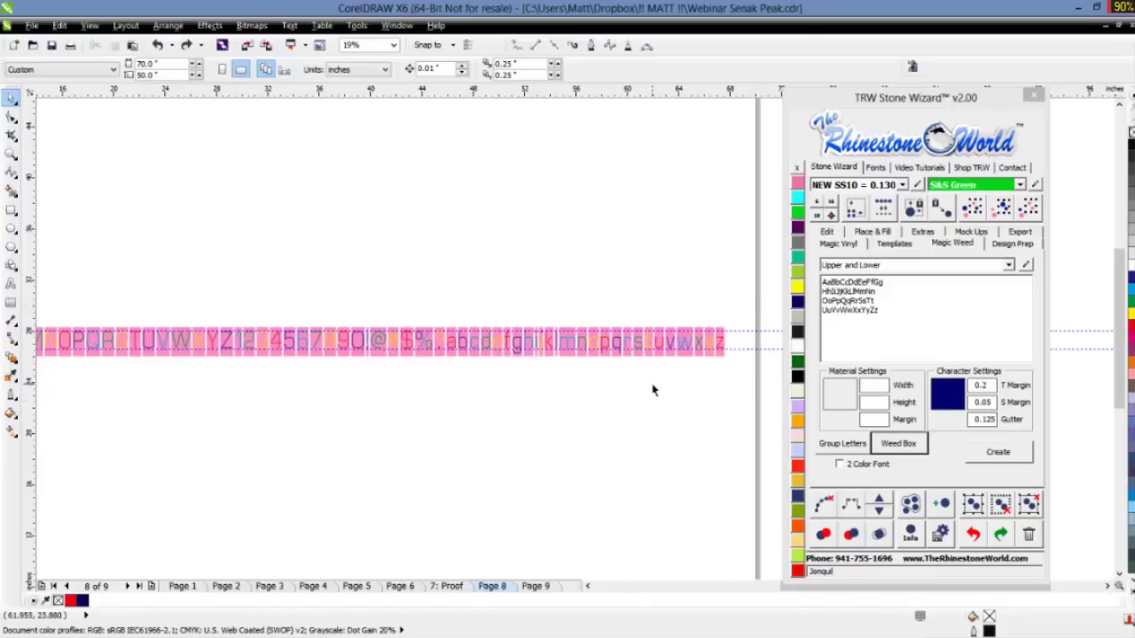
{"action": "scroll", "coordinate": [561, 426], "scroll_direction": "down", "scroll_amount": 2}
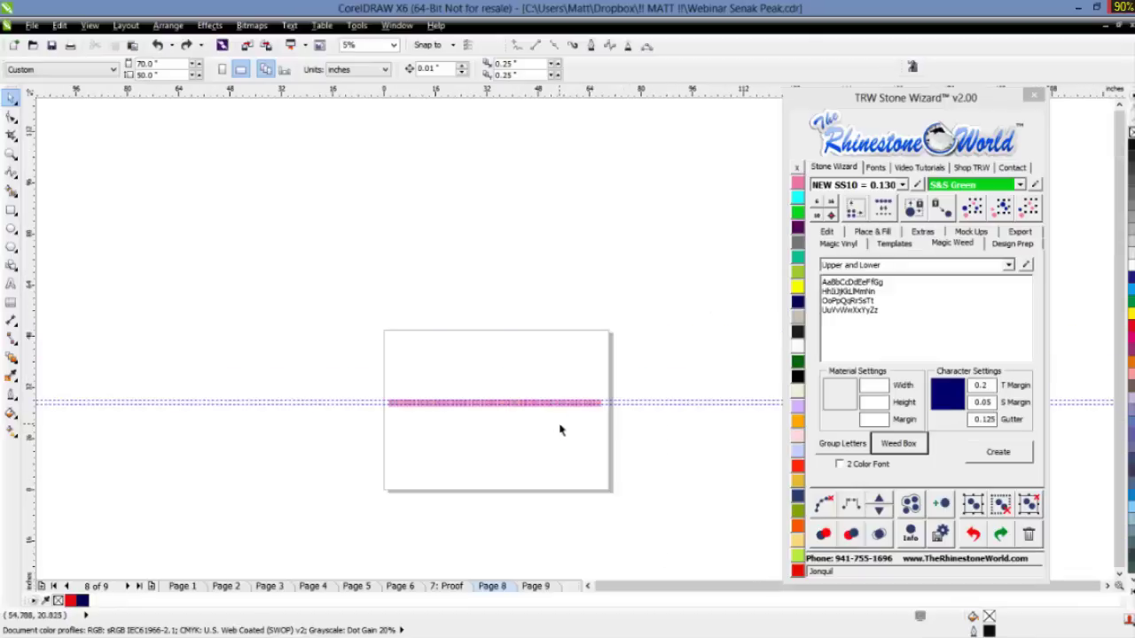
{"action": "scroll", "coordinate": [515, 426], "scroll_direction": "up", "scroll_amount": 1}
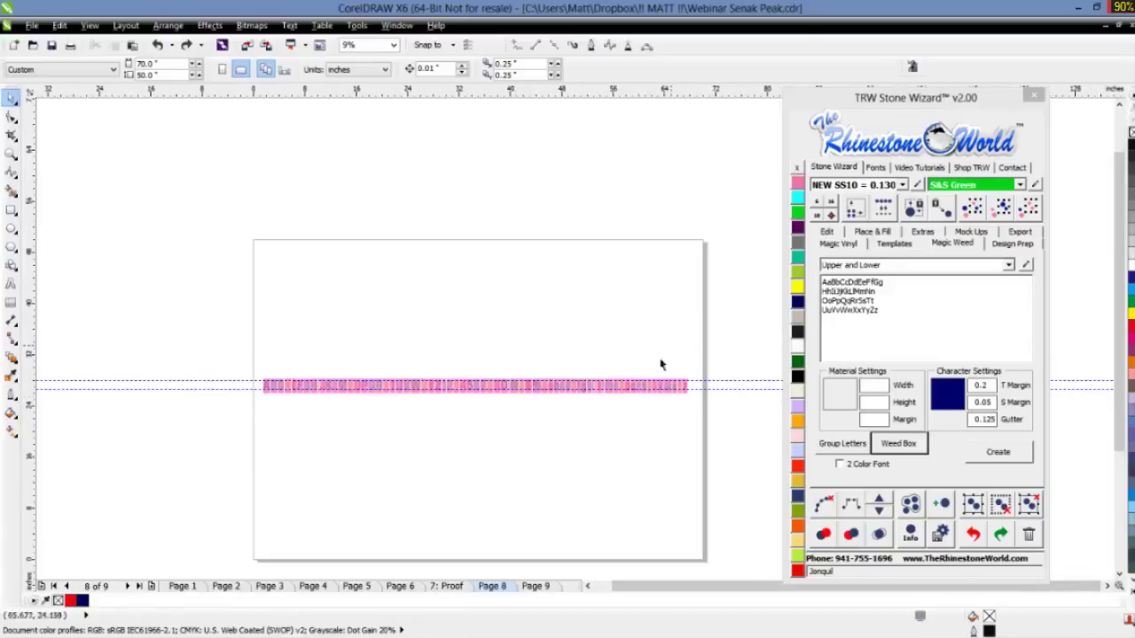
- Delete the entire weed-boxed alphabet row from the page, keeping the two horizontal guidelines
{"action": "left_click_drag", "start_coordinate": [711, 348], "coordinate": [230, 454]}
{"action": "key", "text": "Delete"}
{"action": "scroll", "coordinate": [506, 401], "scroll_direction": "up", "scroll_amount": 2}
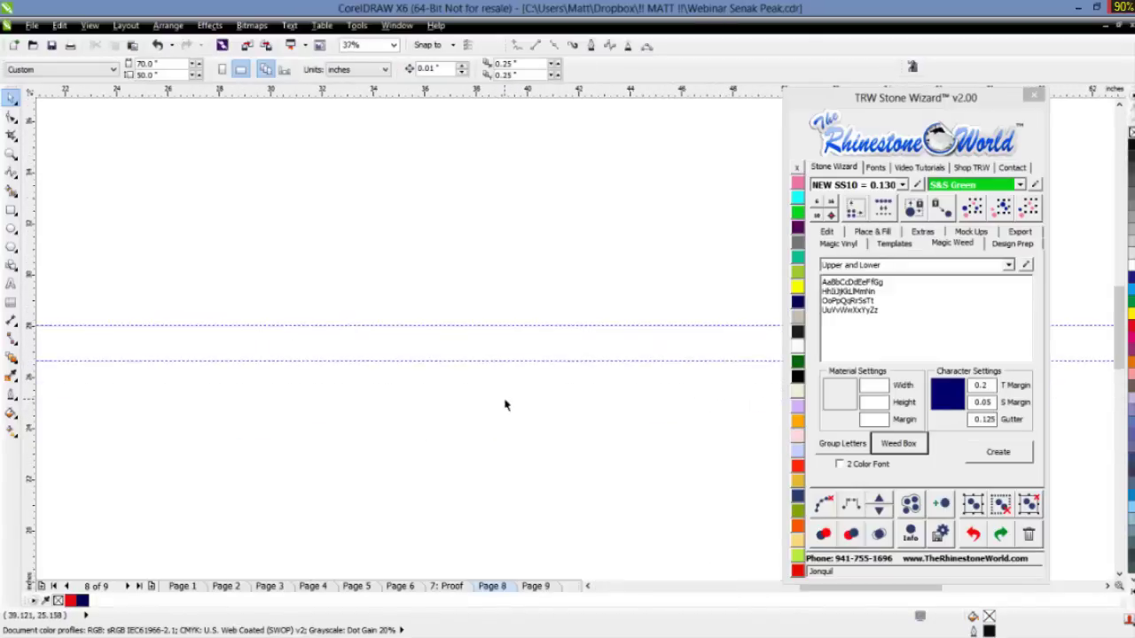
{"action": "scroll", "coordinate": [637, 402], "scroll_direction": "down", "scroll_amount": 3}
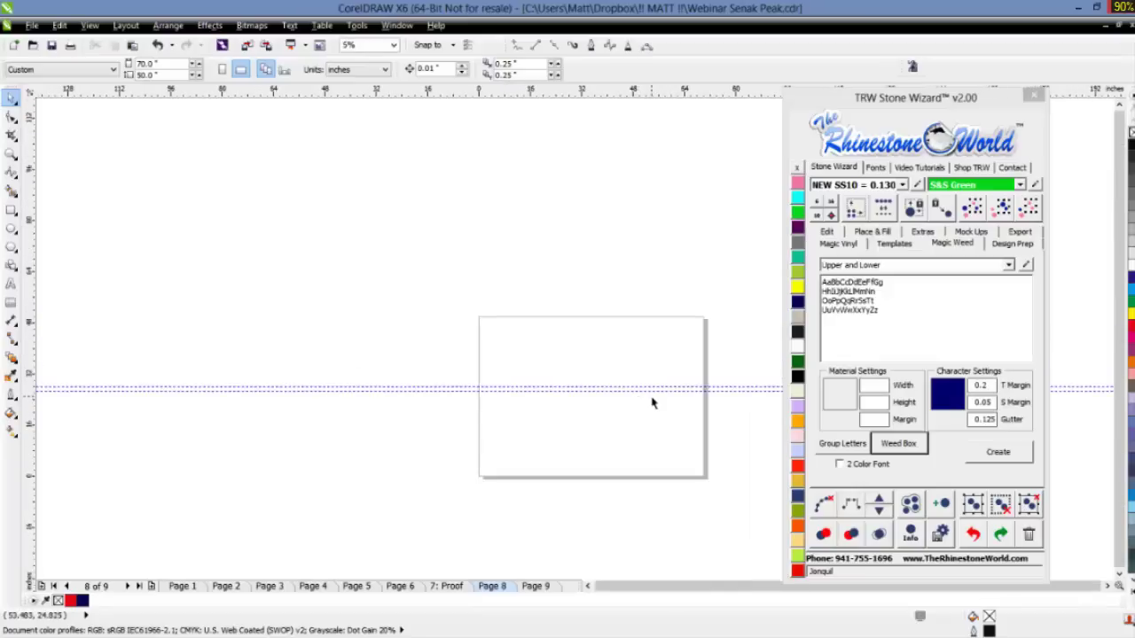
- Move the upper horizontal guideline to the page's top edge and the lower one to its bottom edge
{"action": "scroll", "coordinate": [652, 403], "scroll_direction": "up", "scroll_amount": 3}
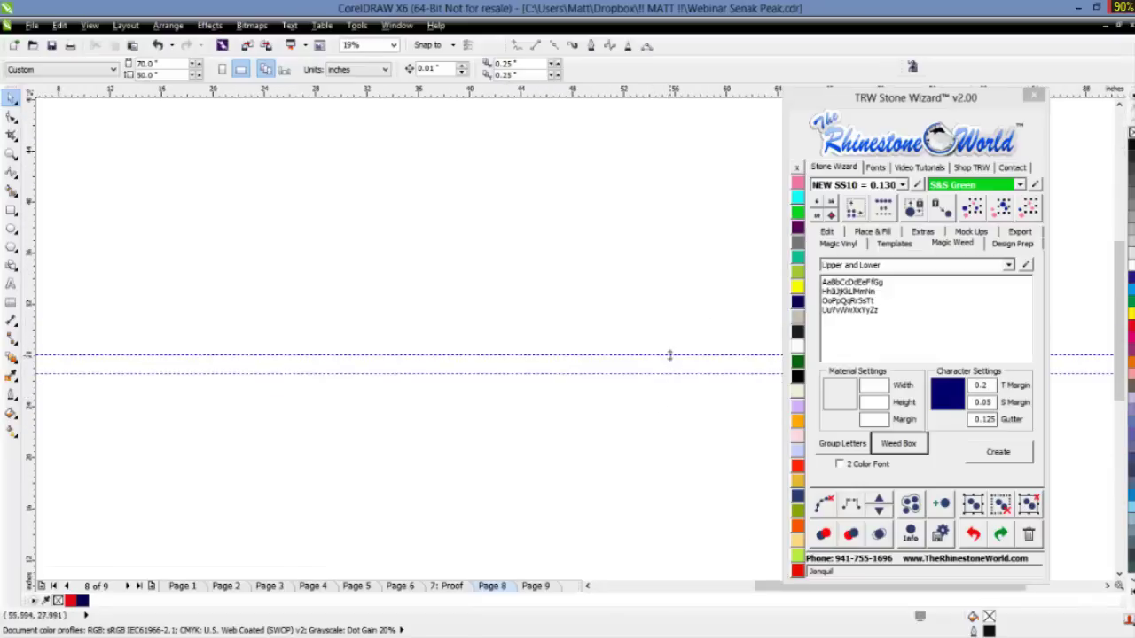
{"action": "left_click_drag", "start_coordinate": [670, 354], "coordinate": [664, 100]}
{"action": "scroll", "coordinate": [626, 312], "scroll_direction": "down", "scroll_amount": 2}
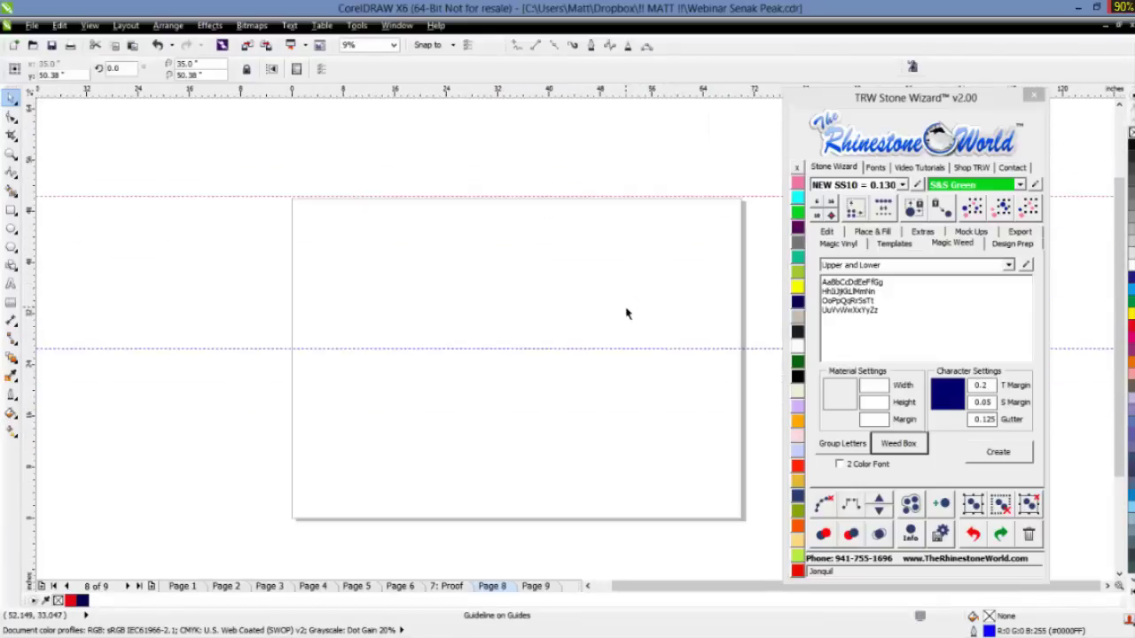
{"action": "left_click_drag", "start_coordinate": [647, 349], "coordinate": [644, 521]}
{"action": "left_click", "coordinate": [596, 428]}
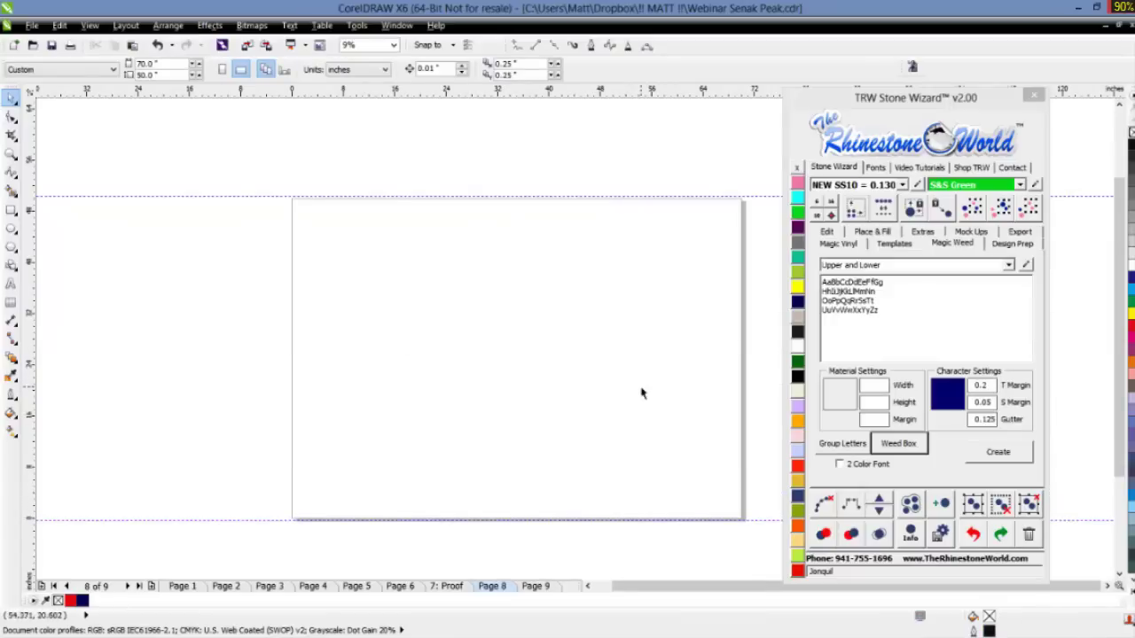
{"action": "scroll", "coordinate": [642, 393], "scroll_direction": "up", "scroll_amount": 2}
{"action": "scroll", "coordinate": [642, 392], "scroll_direction": "down", "scroll_amount": 2}
{"action": "scroll", "coordinate": [612, 340], "scroll_direction": "up", "scroll_amount": 2}
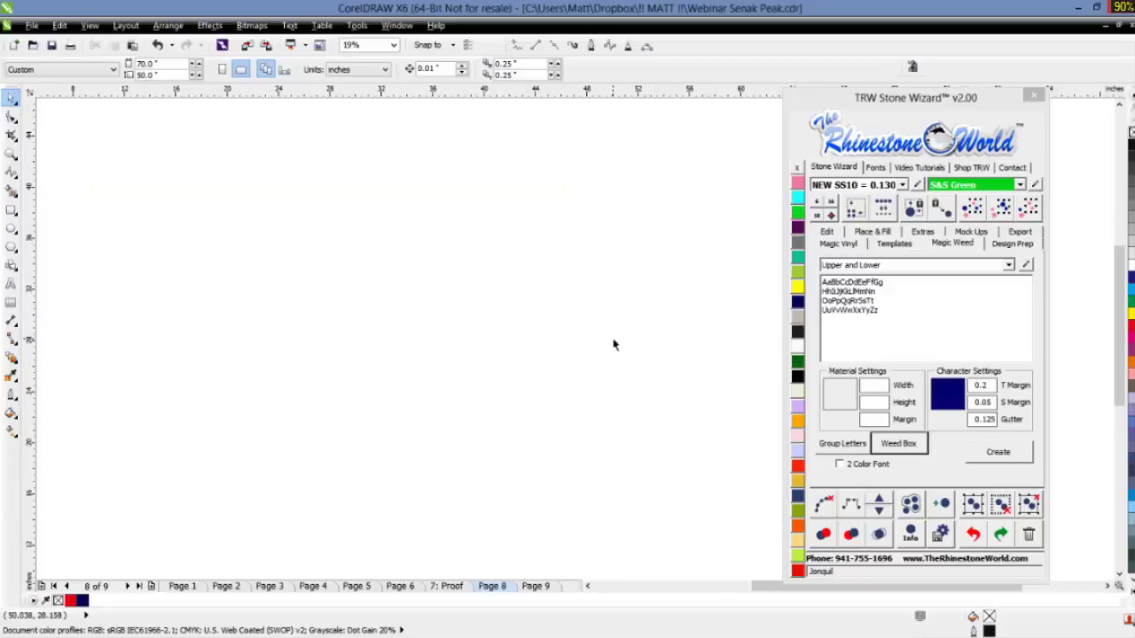
{"action": "scroll", "coordinate": [548, 340], "scroll_direction": "down", "scroll_amount": 2}
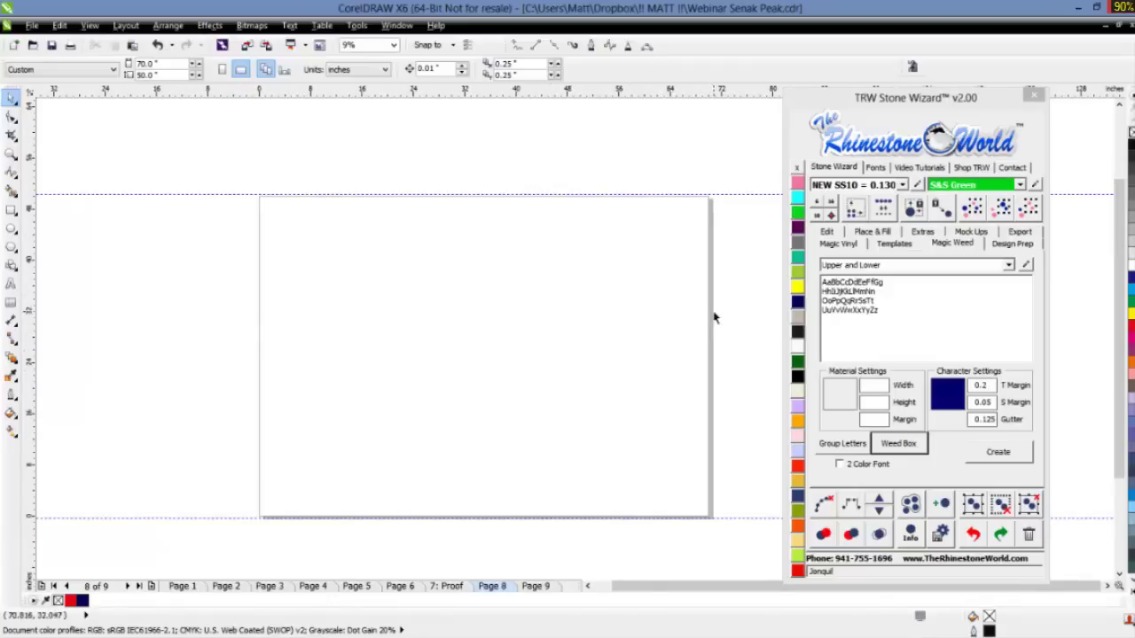
- Search the Stone Wizard font finder for TRW and preview the TRW 301 RF font
{"action": "left_click", "coordinate": [875, 168]}
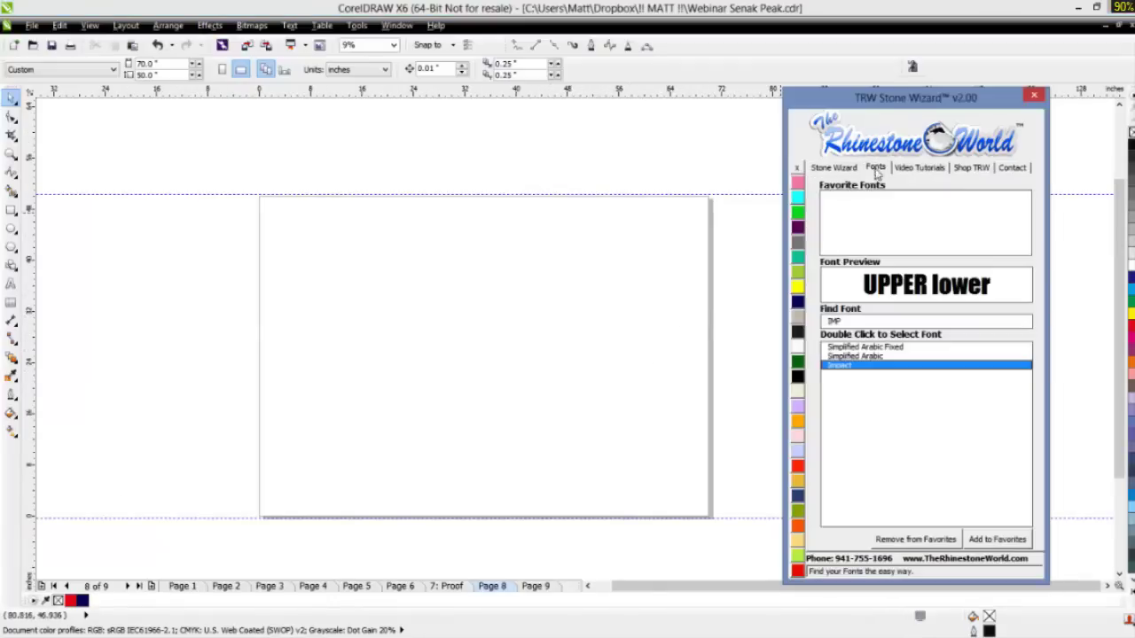
{"action": "double_click", "coordinate": [873, 321]}
{"action": "type", "text": "TRW"}
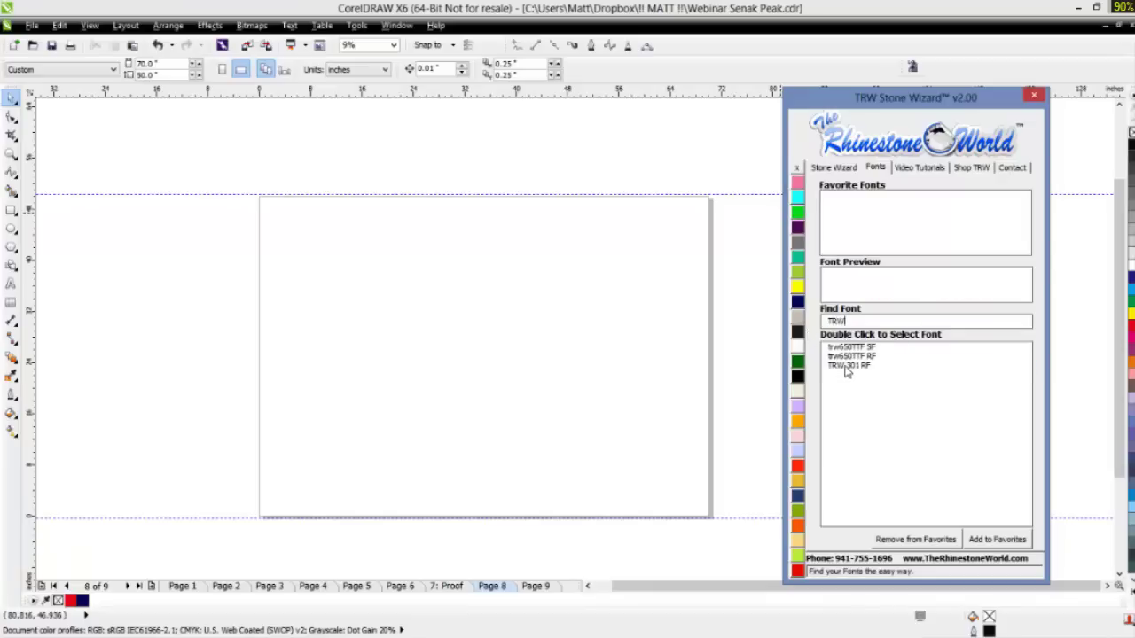
{"action": "left_click", "coordinate": [847, 370]}
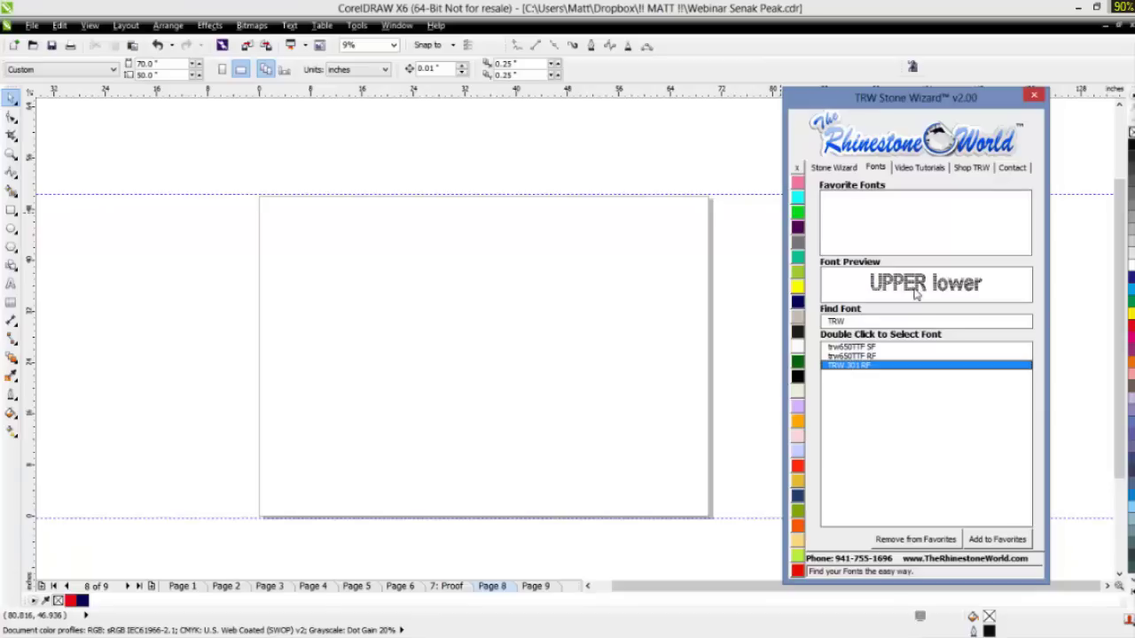
- Add the artistic text BASEBALL to the page and enlarge it to about 17.86 inches wide
{"action": "left_click", "coordinate": [834, 168]}
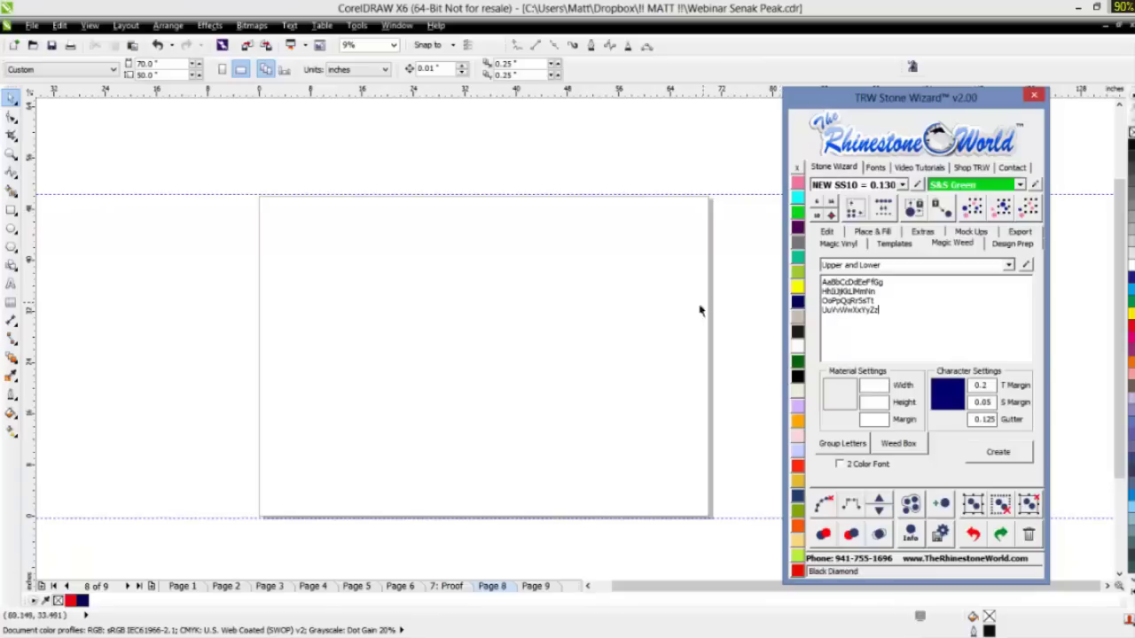
{"action": "left_click", "coordinate": [11, 282]}
{"action": "left_click", "coordinate": [354, 308]}
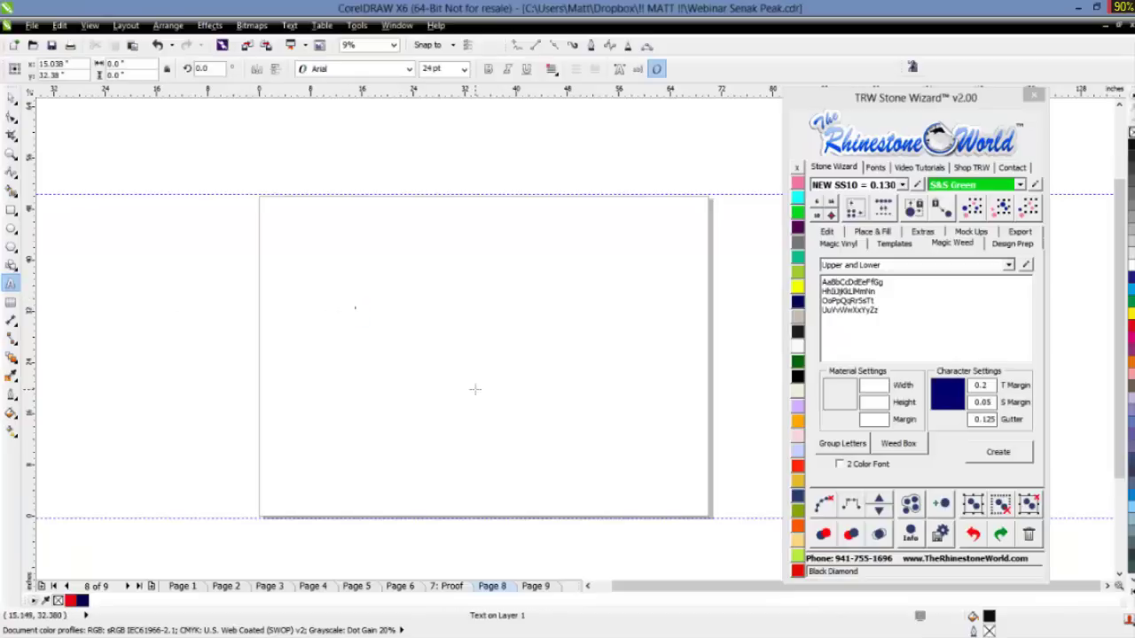
{"action": "type", "text": "Senak"}
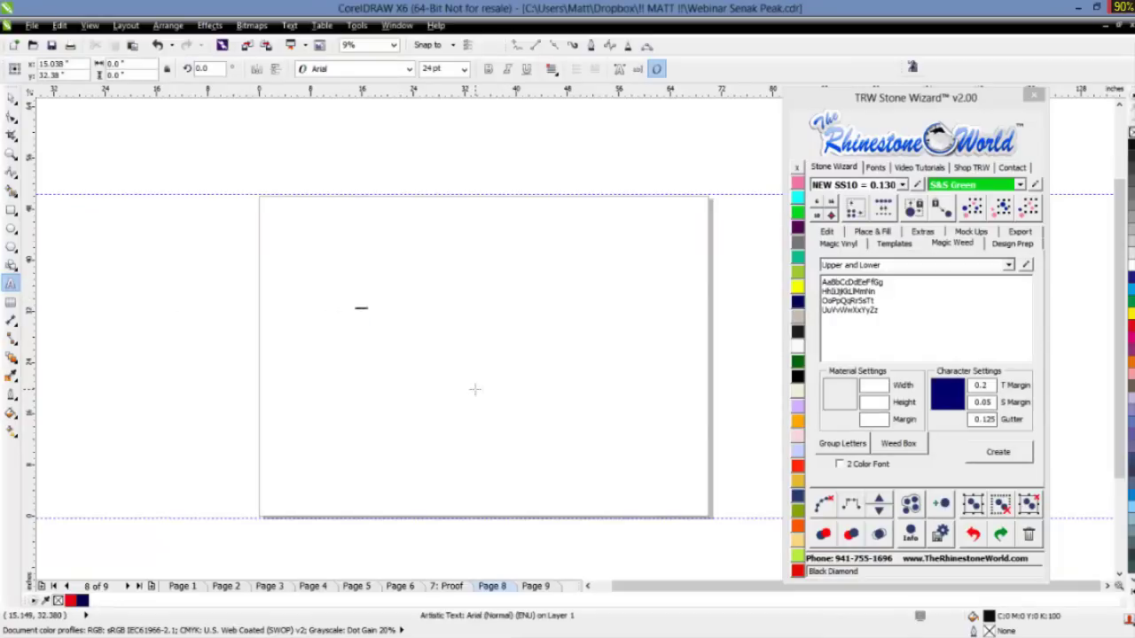
{"action": "left_click", "coordinate": [10, 96]}
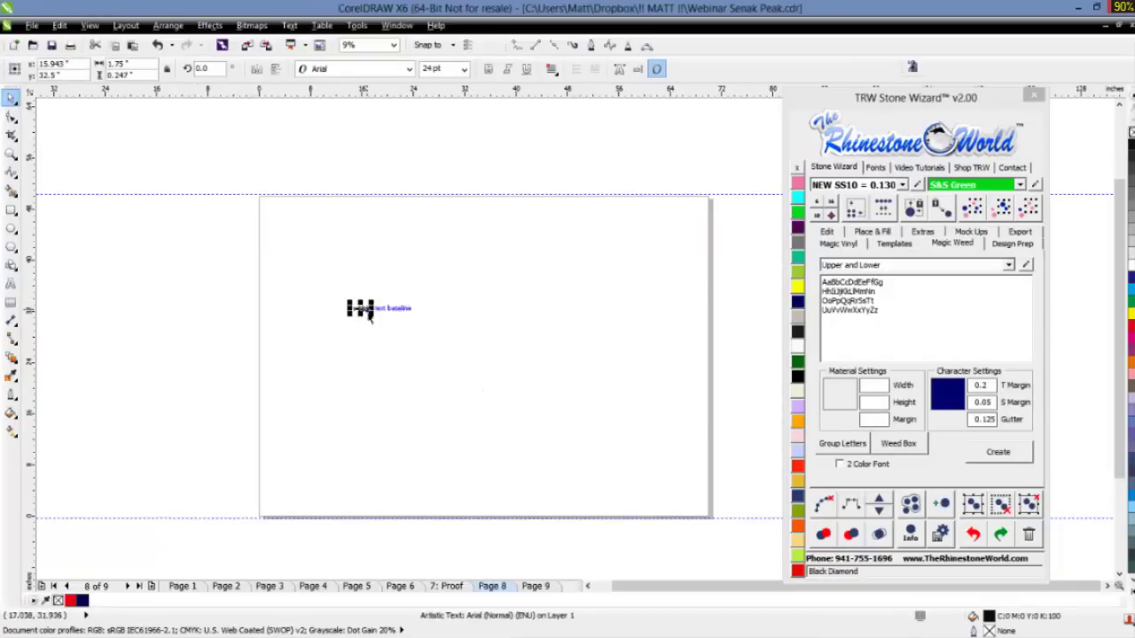
{"action": "left_click_drag", "start_coordinate": [372, 317], "coordinate": [478, 328]}
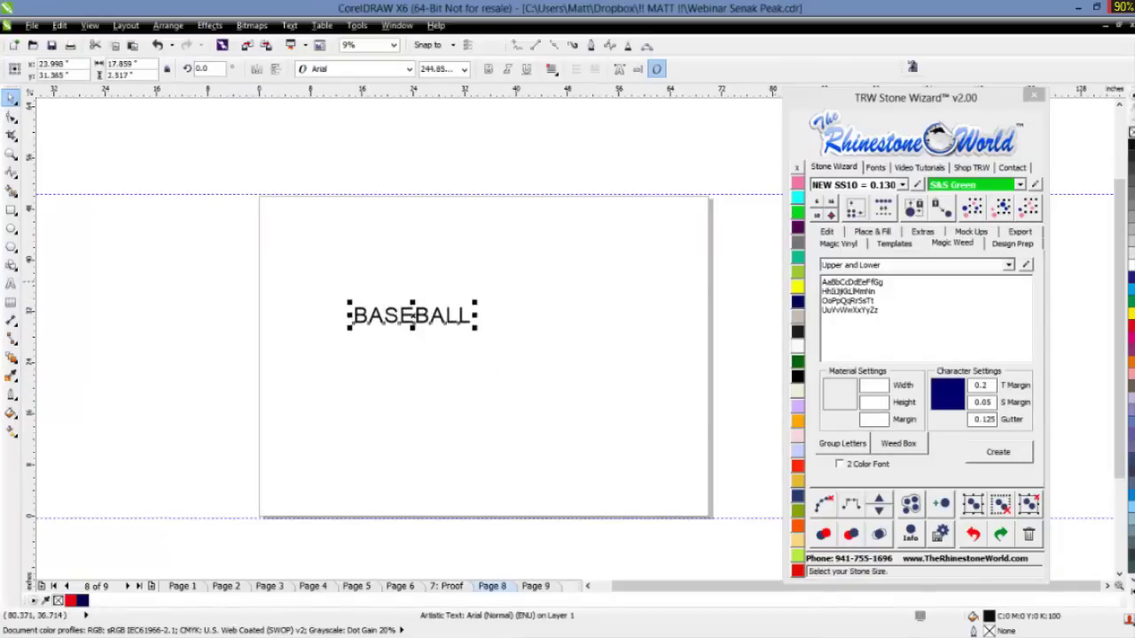
- Apply the TRW 301 RF rhinestone font to the BASEBALL text and inspect its lettering
{"action": "left_click", "coordinate": [875, 167]}
{"action": "double_click", "coordinate": [853, 365]}
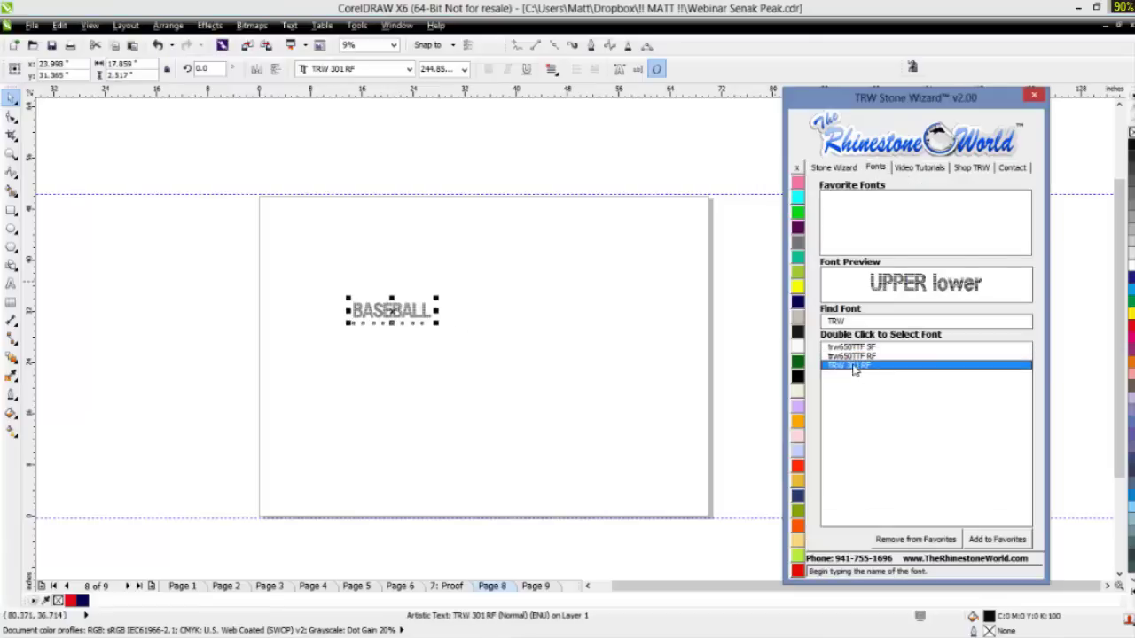
{"action": "left_click", "coordinate": [430, 318]}
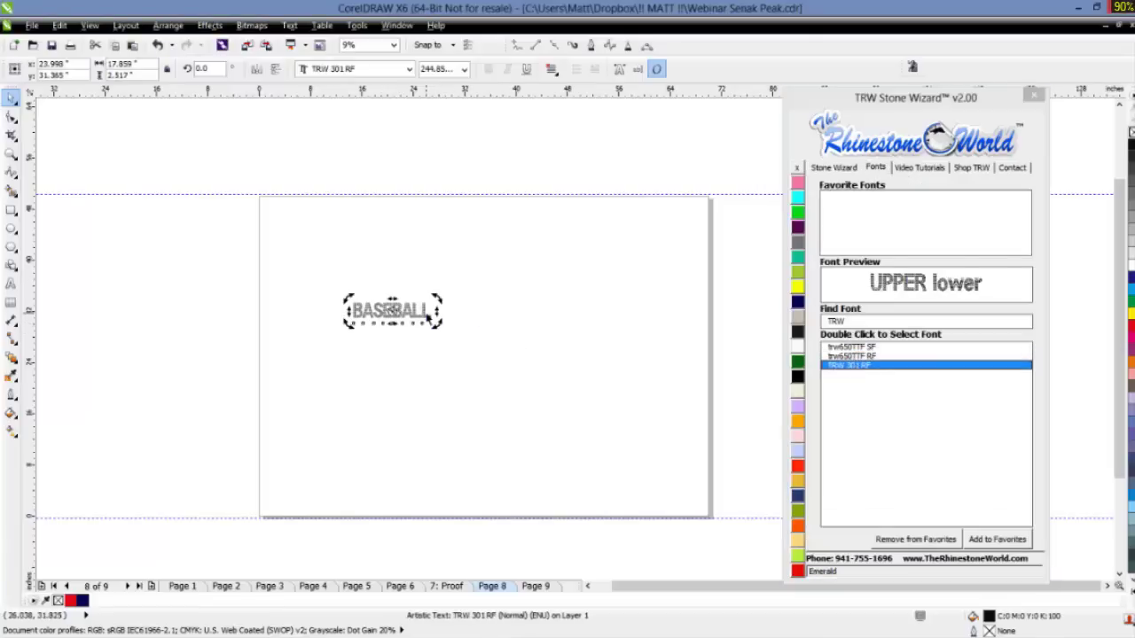
{"action": "scroll", "coordinate": [430, 318], "scroll_direction": "up", "scroll_amount": 3}
{"action": "scroll", "coordinate": [430, 315], "scroll_direction": "down", "scroll_amount": 1}
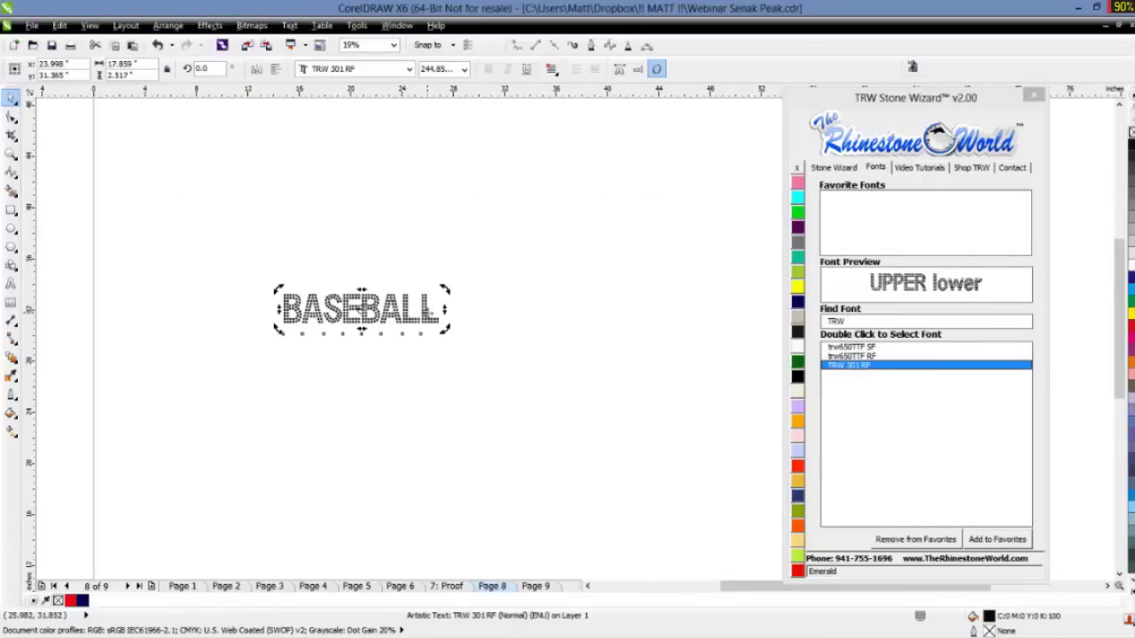
- Delete the BASEBALL text from the page and return to the Magic Weed settings
{"action": "key", "text": "Delete"}
{"action": "scroll", "coordinate": [408, 401], "scroll_direction": "down", "scroll_amount": 1}
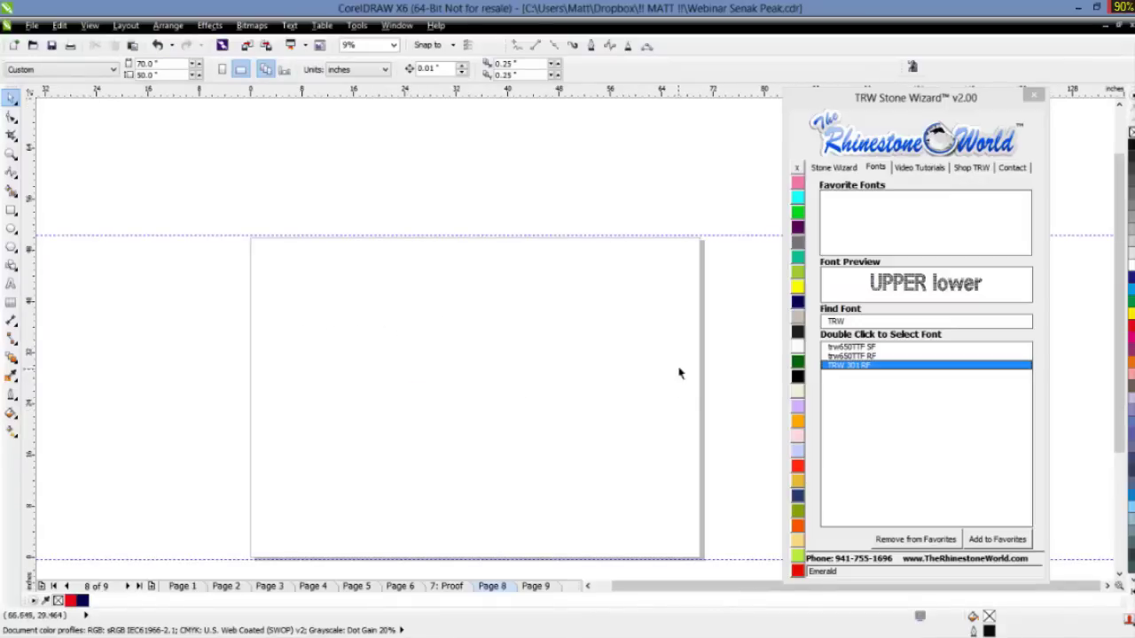
{"action": "left_click", "coordinate": [853, 367]}
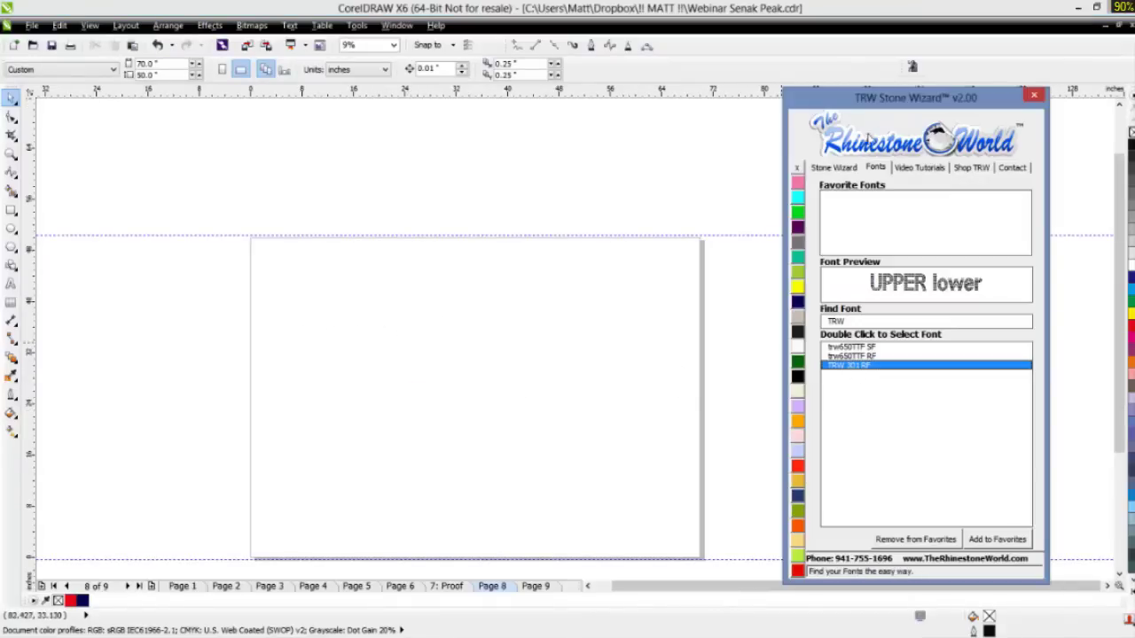
{"action": "left_click", "coordinate": [834, 168]}
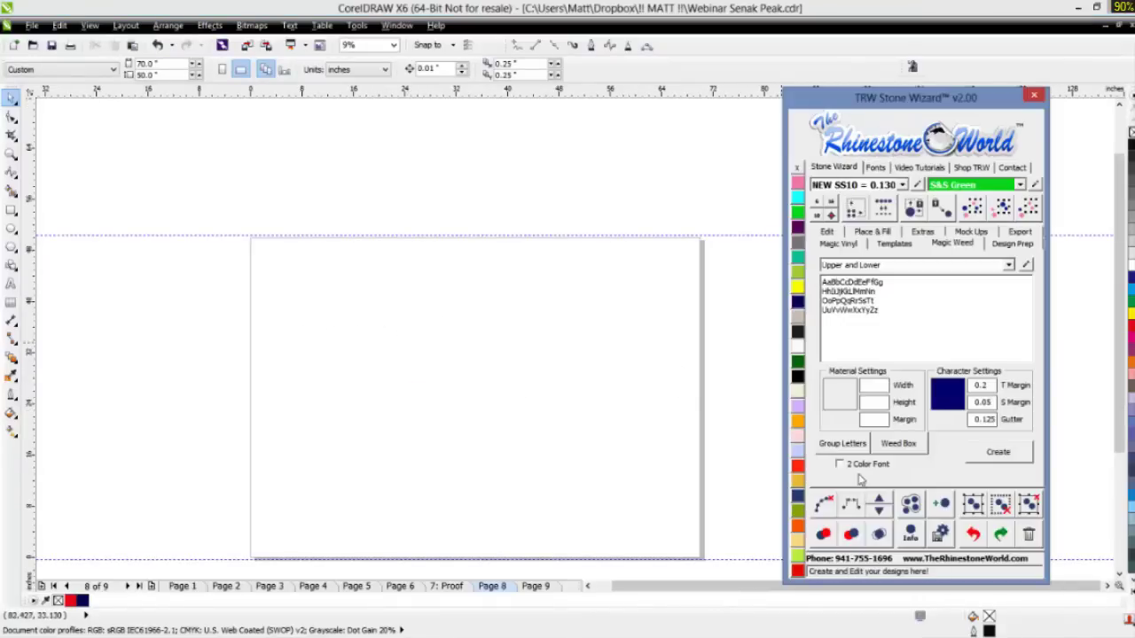
{"action": "left_click", "coordinate": [418, 346]}
{"action": "scroll", "coordinate": [419, 346], "scroll_direction": "down", "scroll_amount": 1}
{"action": "scroll", "coordinate": [503, 372], "scroll_direction": "up", "scroll_amount": 1}
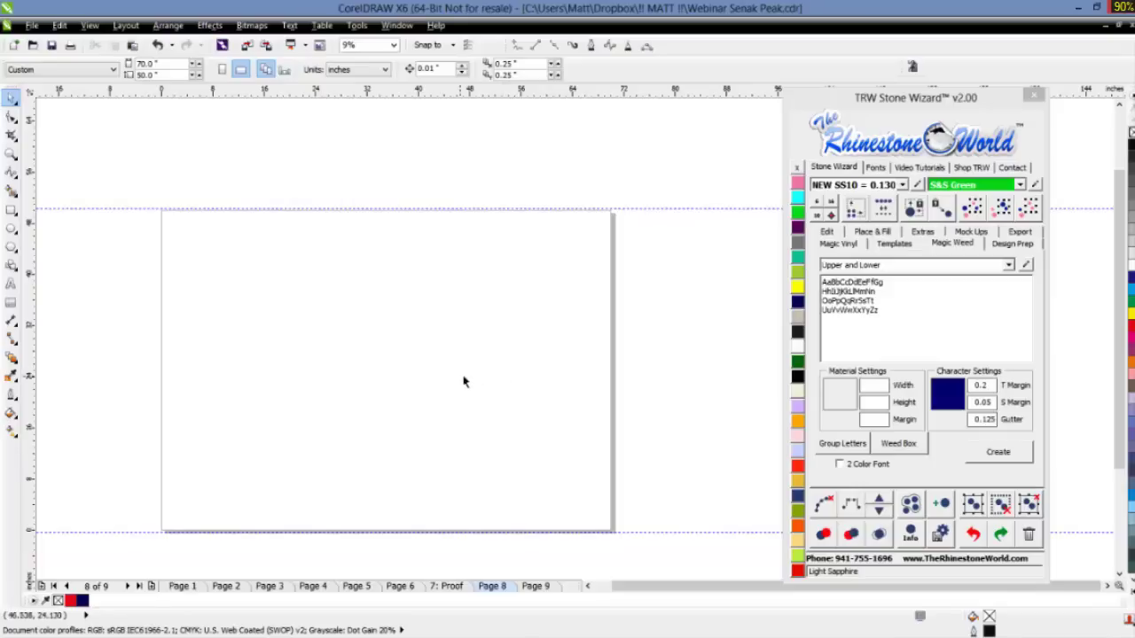
- Create the Upper and Lower alphabet with weed boxes in Magic Weed and inspect the rhinestone letters up close
{"action": "left_click", "coordinate": [1009, 266]}
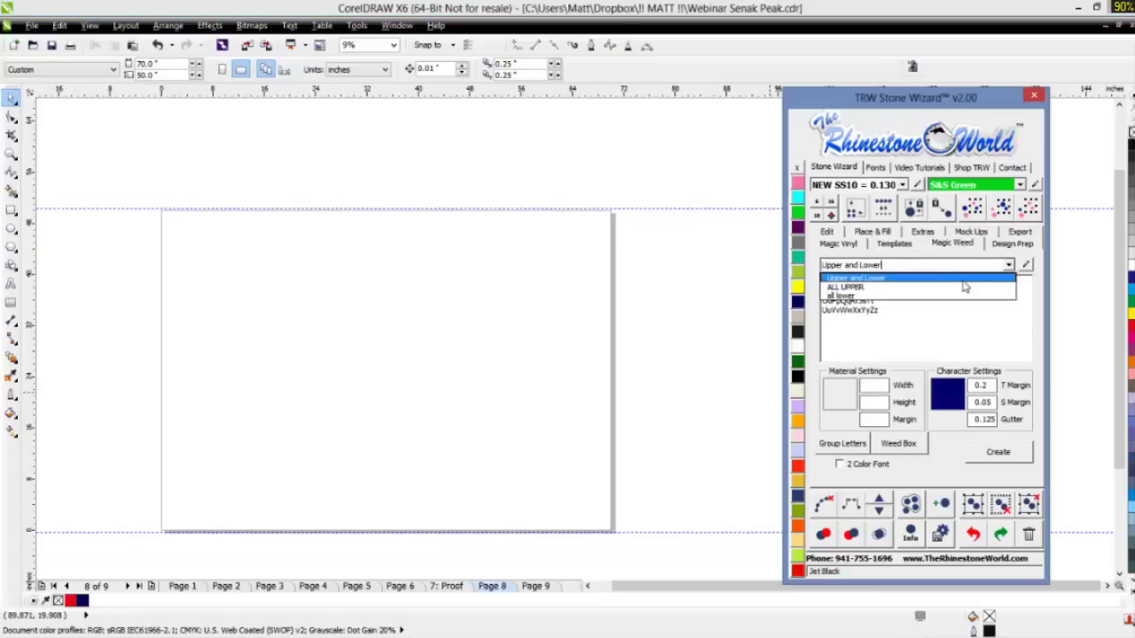
{"action": "left_click", "coordinate": [965, 285]}
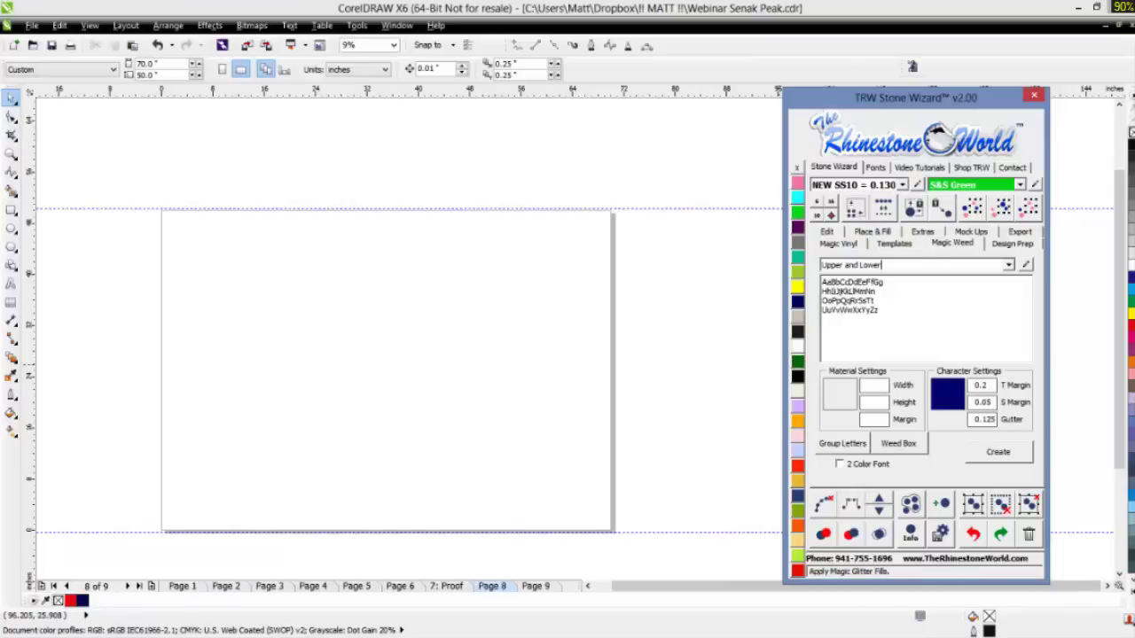
{"action": "left_click", "coordinate": [993, 461]}
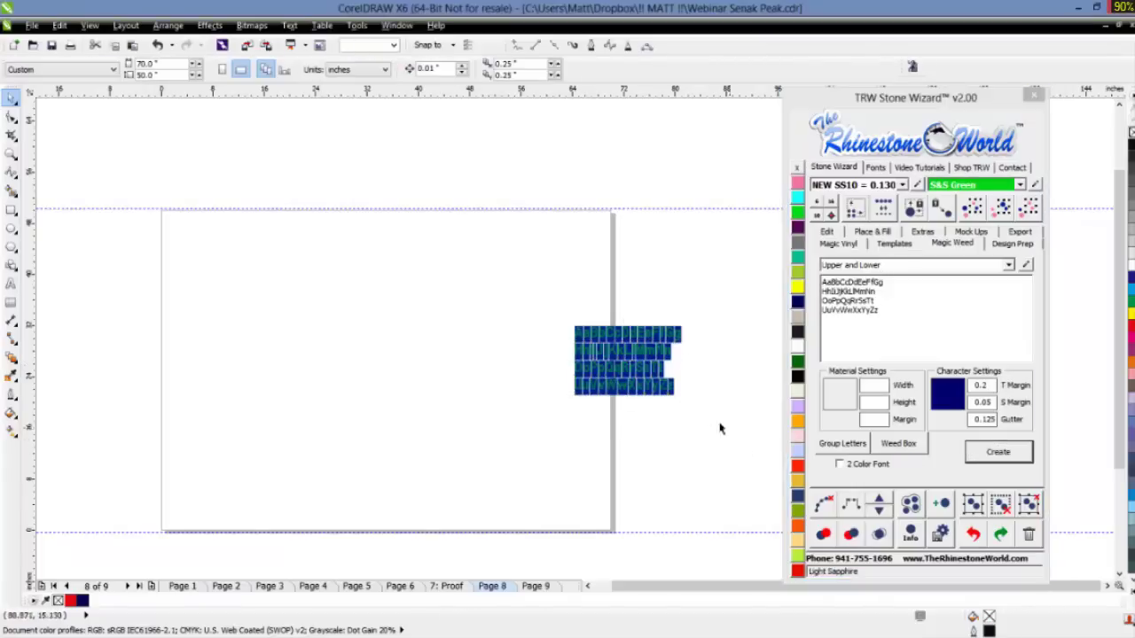
{"action": "scroll", "coordinate": [661, 374], "scroll_direction": "up", "scroll_amount": 5}
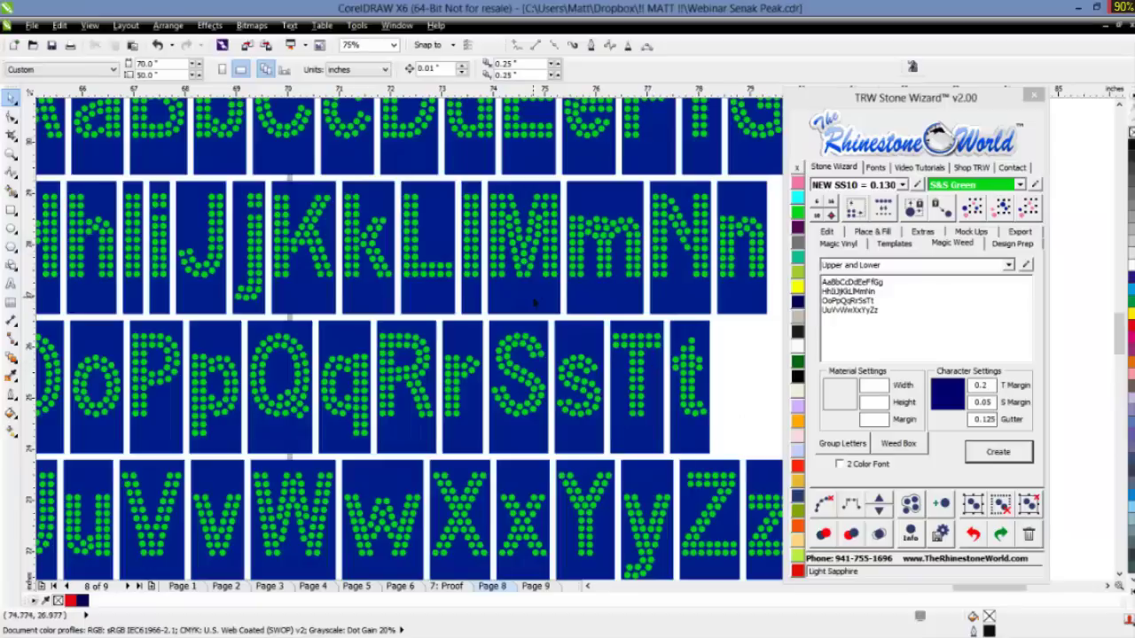
{"action": "scroll", "coordinate": [534, 303], "scroll_direction": "down", "scroll_amount": 3}
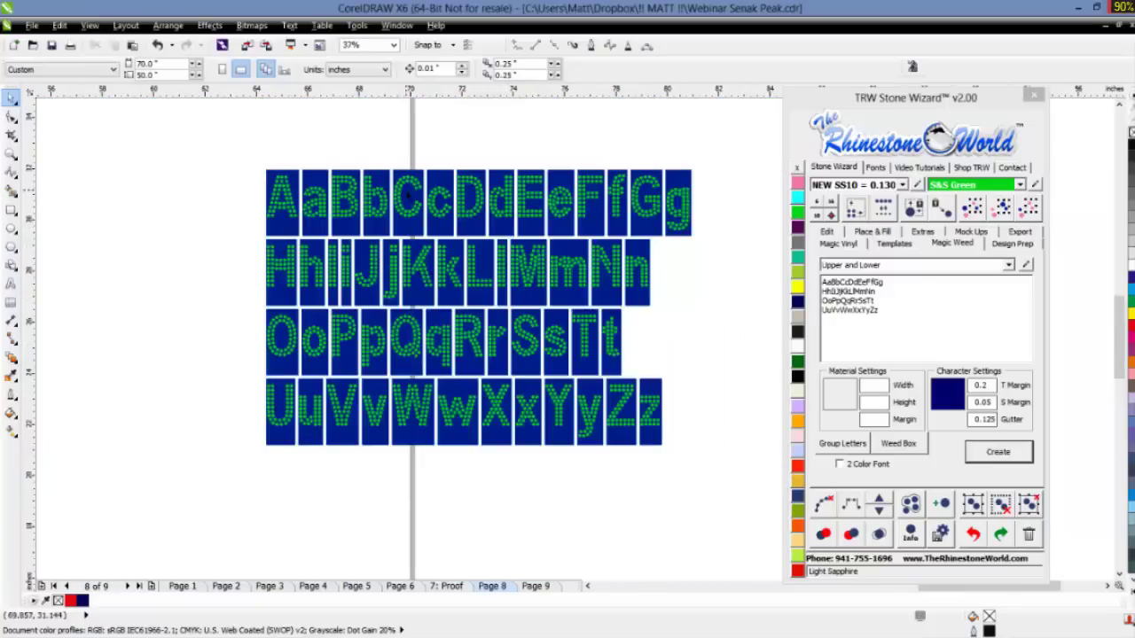
{"action": "scroll", "coordinate": [409, 196], "scroll_direction": "up", "scroll_amount": 3}
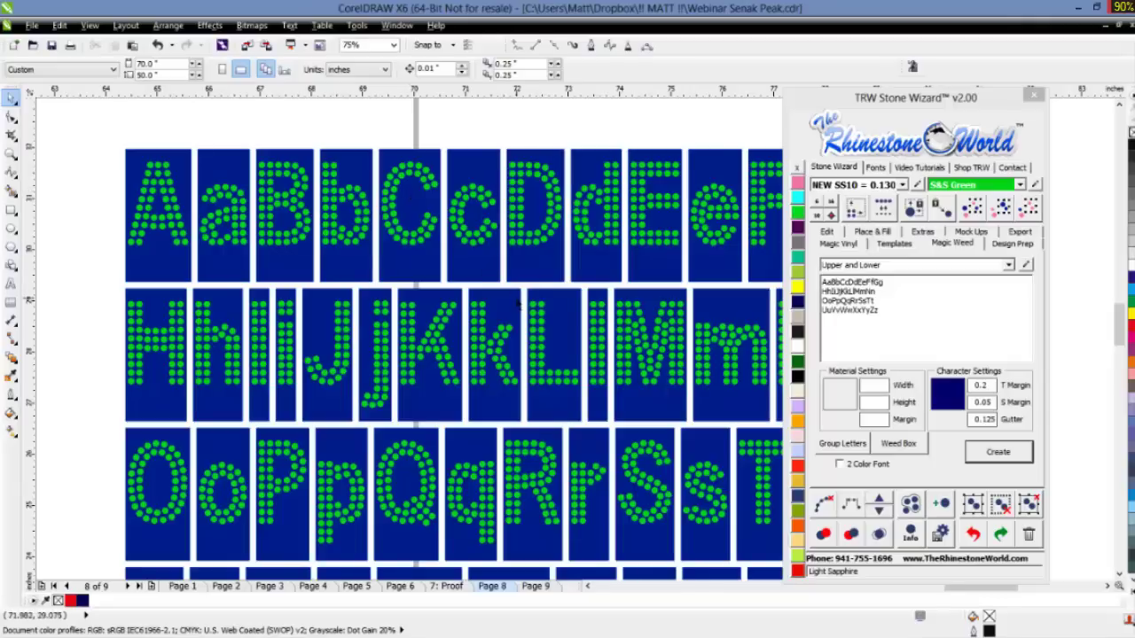
{"action": "scroll", "coordinate": [520, 306], "scroll_direction": "down", "scroll_amount": 2}
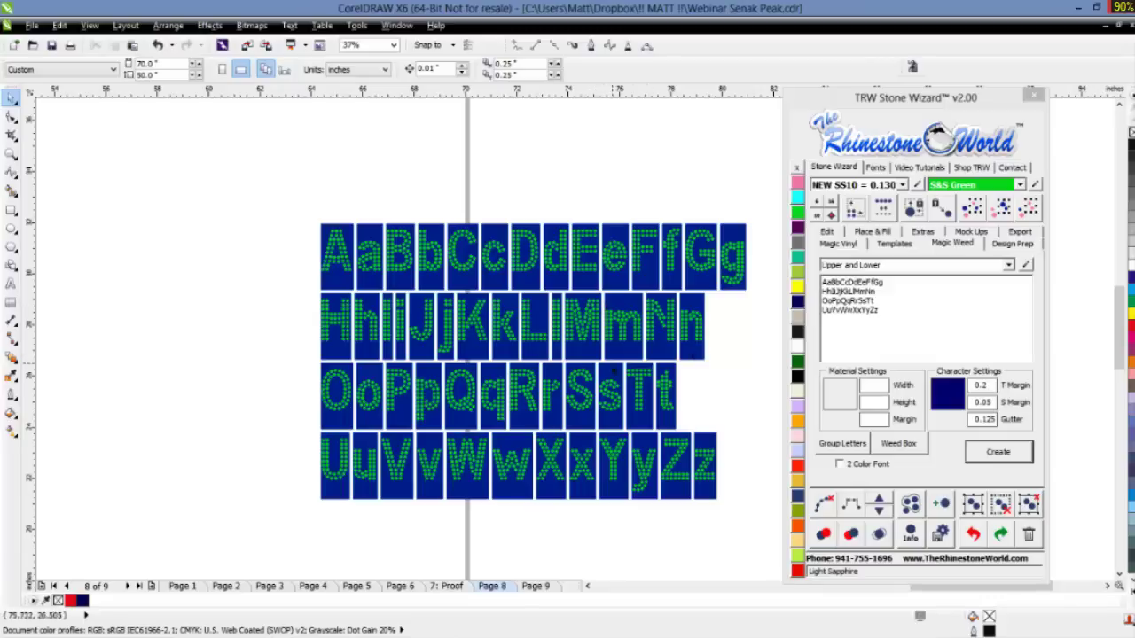
- Delete all the upper and lower case alphabet letters together with their weed boxes
{"action": "left_click_drag", "start_coordinate": [283, 185], "coordinate": [767, 532]}
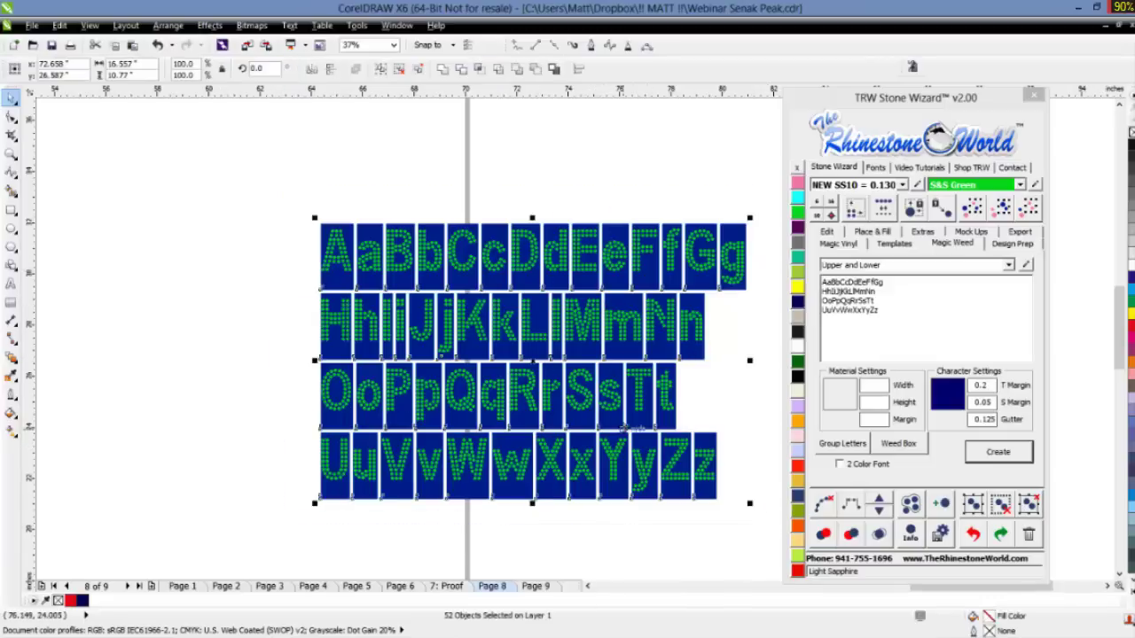
{"action": "key", "text": "Delete"}
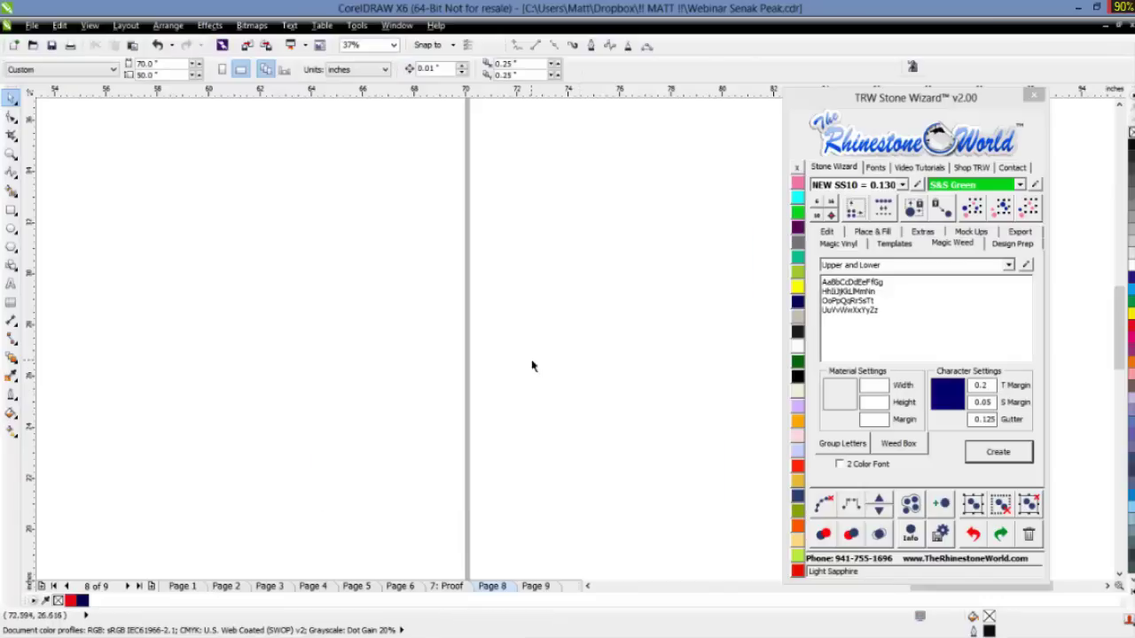
{"action": "scroll", "coordinate": [532, 365], "scroll_direction": "down", "scroll_amount": 4}
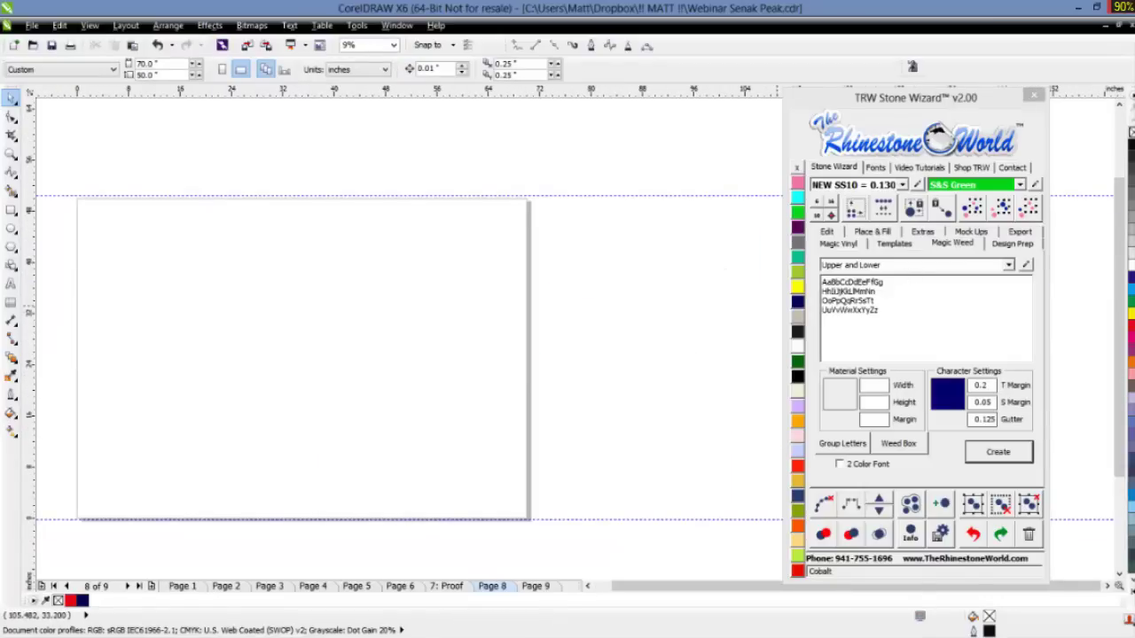
- Compare the TRW 301 RF and trw650TTF RF font previews, choose trw650TTF RF, and return to the Magic Weed settings
{"action": "left_click", "coordinate": [874, 168]}
{"action": "left_click", "coordinate": [850, 357]}
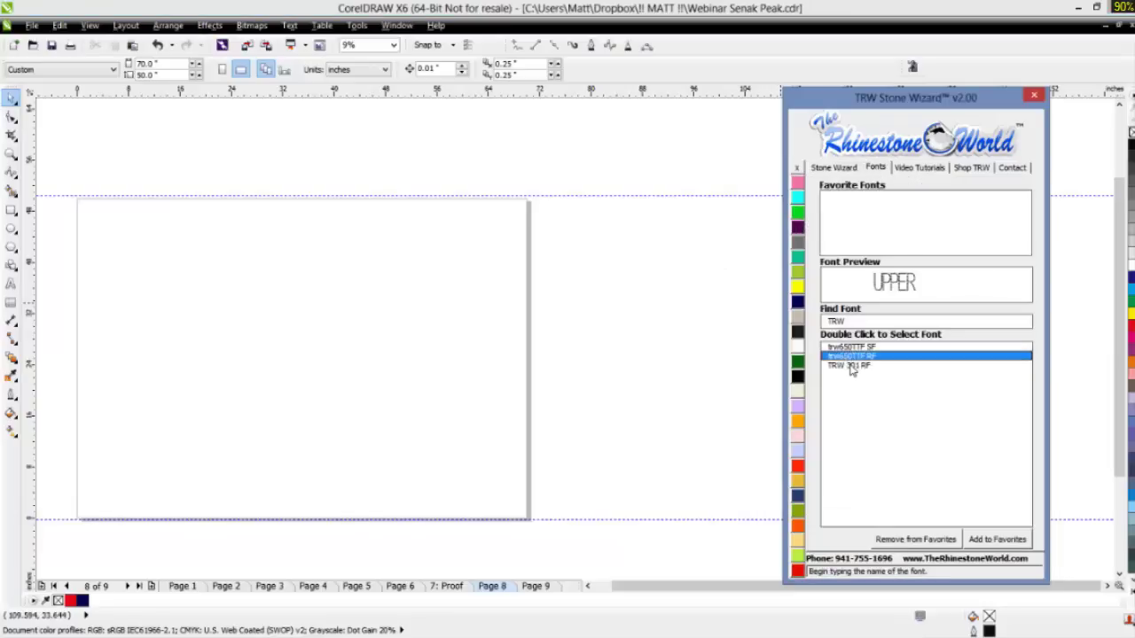
{"action": "left_click", "coordinate": [852, 369]}
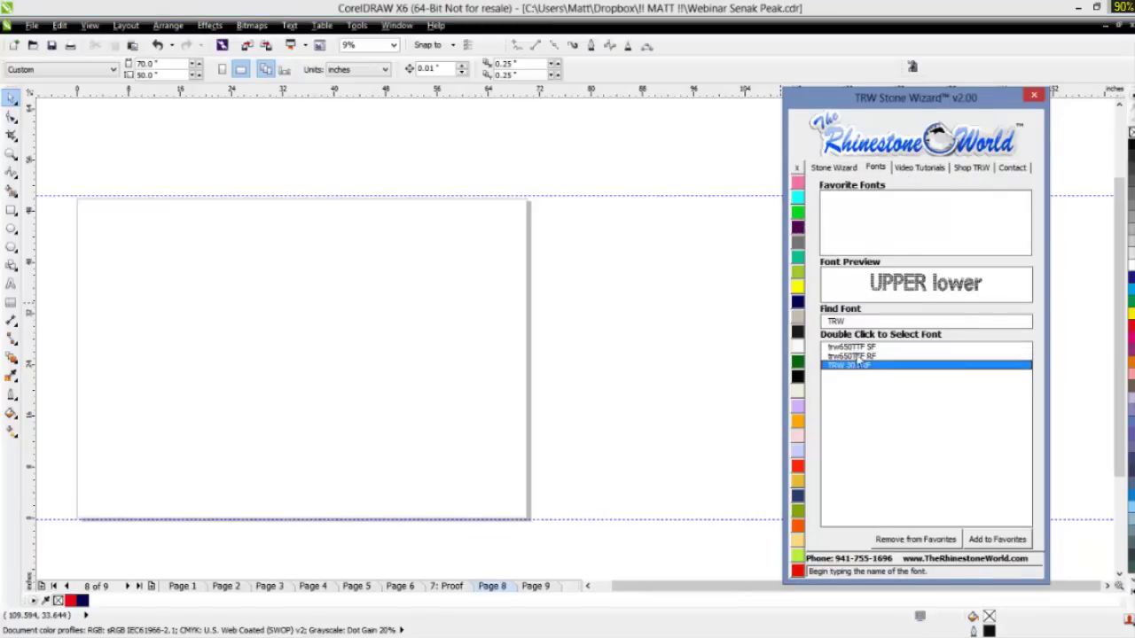
{"action": "left_click", "coordinate": [856, 356]}
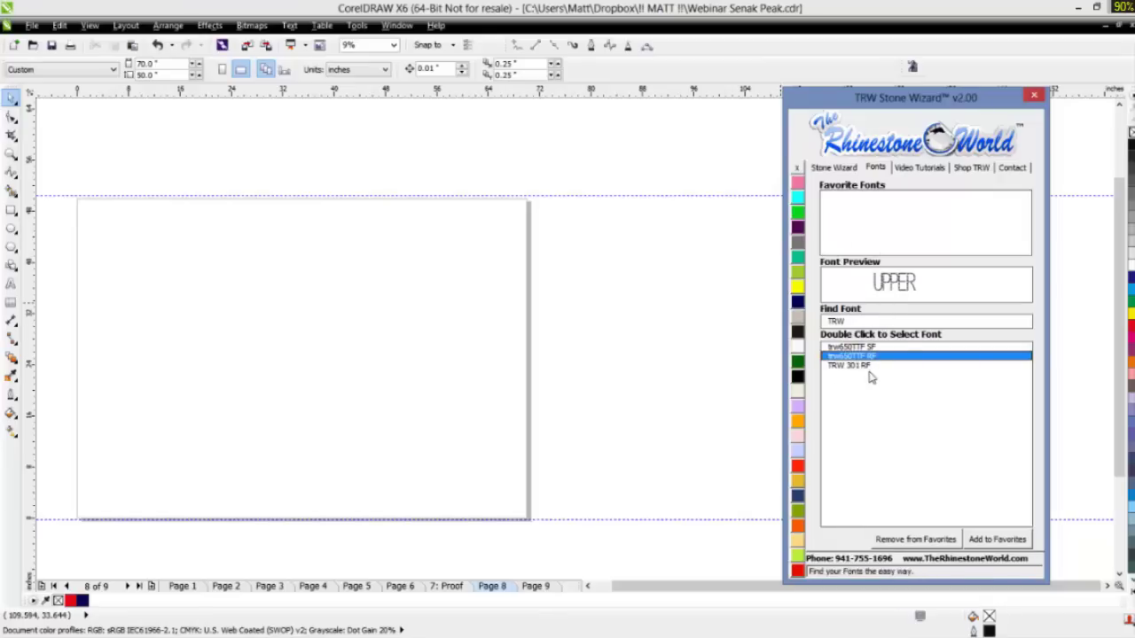
{"action": "left_click", "coordinate": [838, 168]}
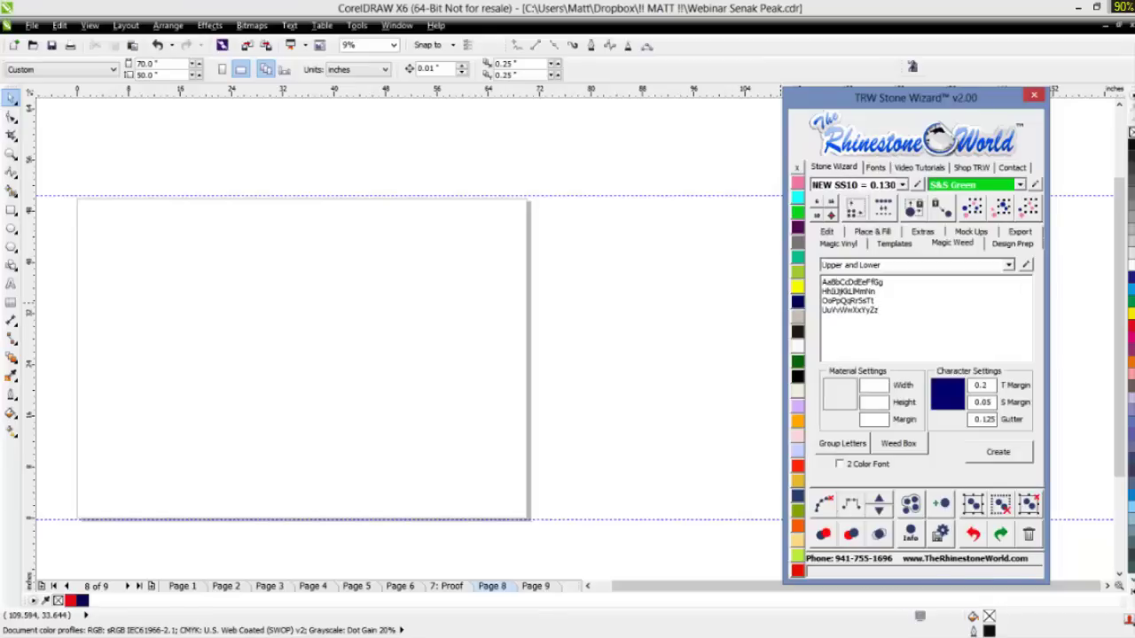
- Switch the Magic Weed character set to ALL UPPER and to all lower to view each preset's letters
{"action": "left_click", "coordinate": [1010, 266]}
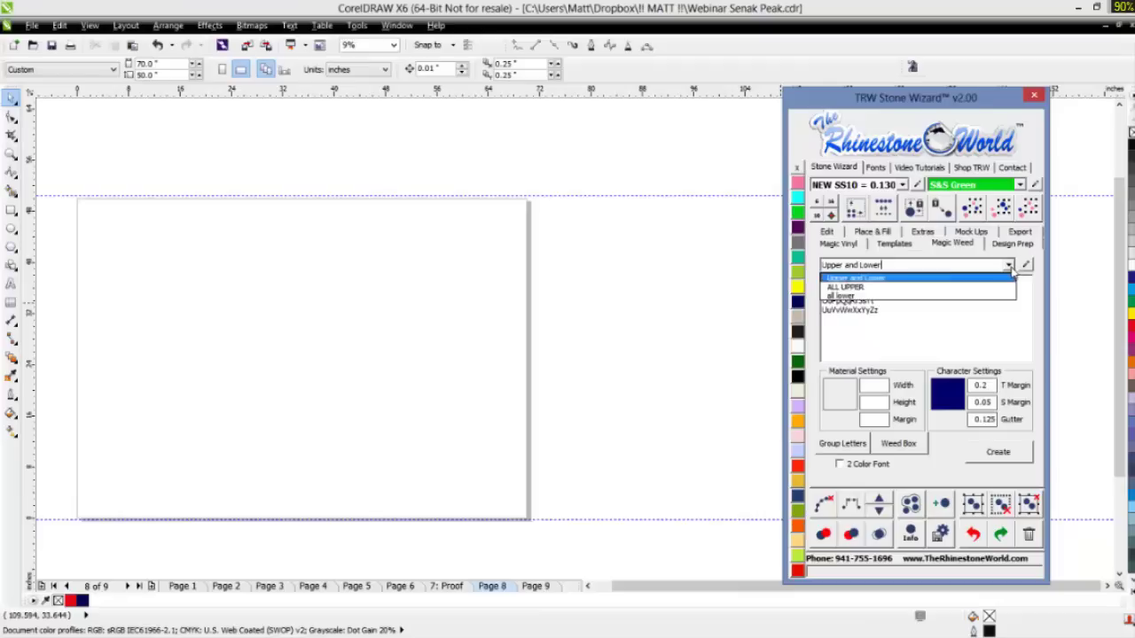
{"action": "left_click", "coordinate": [943, 292]}
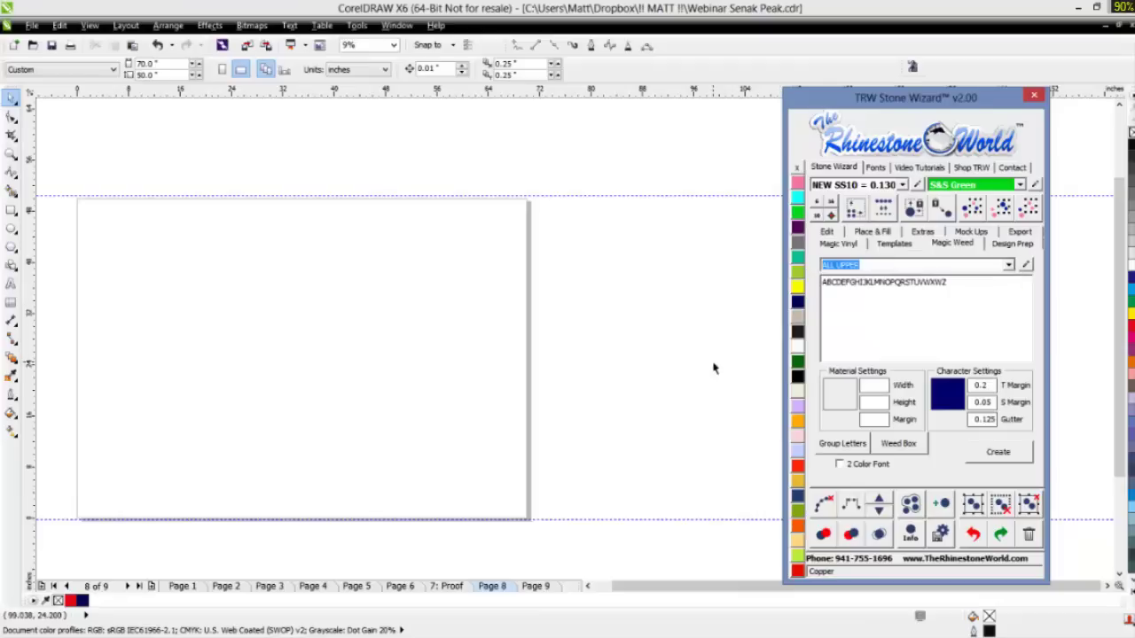
{"action": "left_click", "coordinate": [1010, 265]}
{"action": "left_click", "coordinate": [988, 297]}
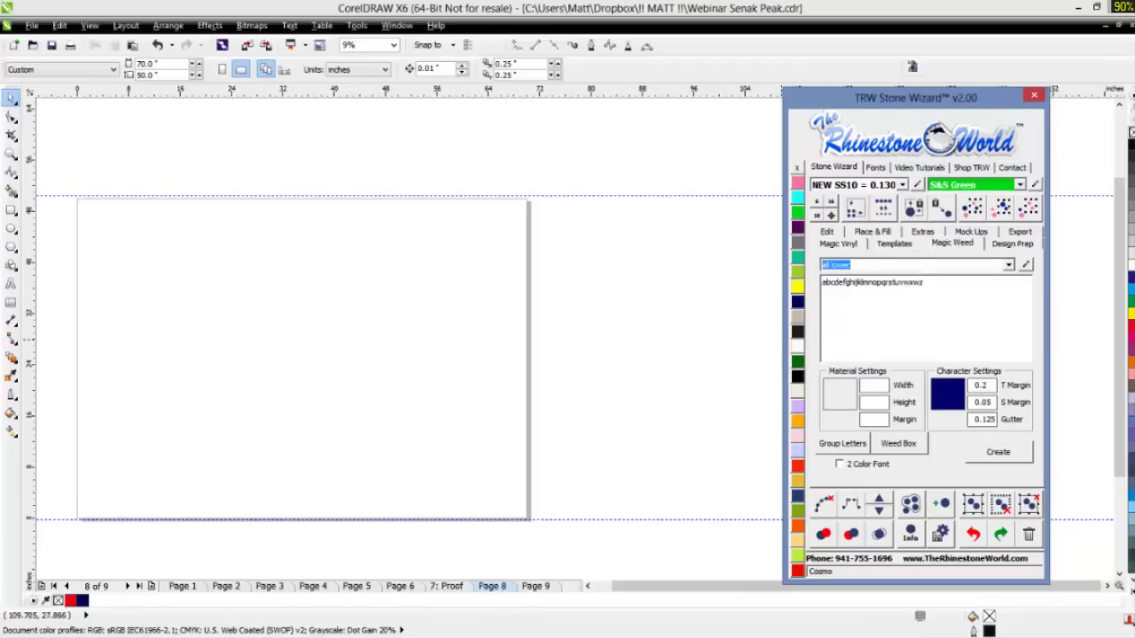
- Set the character set back to Upper and Lower and try to create the alphabet with the trw650TTF RF font
{"action": "left_click", "coordinate": [1009, 265]}
{"action": "left_click", "coordinate": [976, 275]}
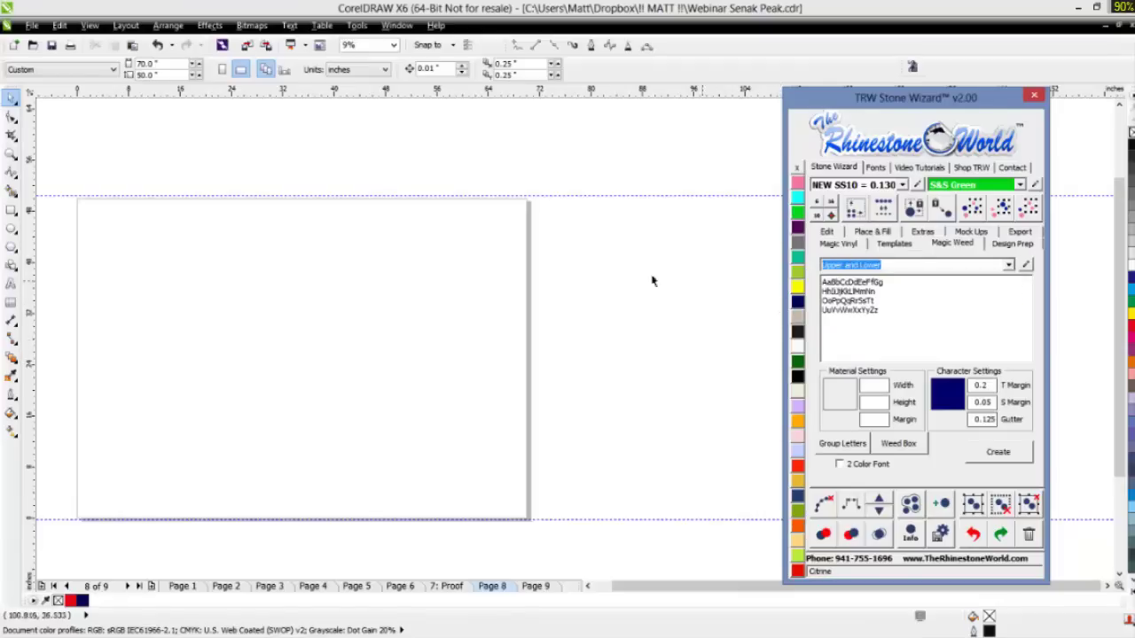
{"action": "left_click", "coordinate": [993, 454]}
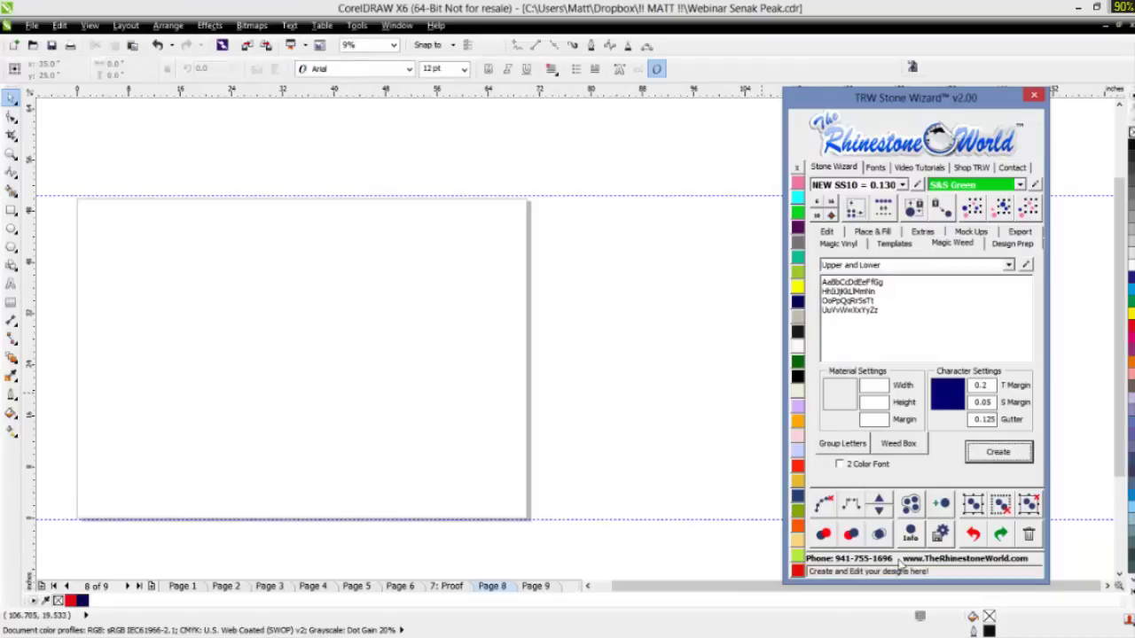
{"action": "left_click", "coordinate": [992, 454]}
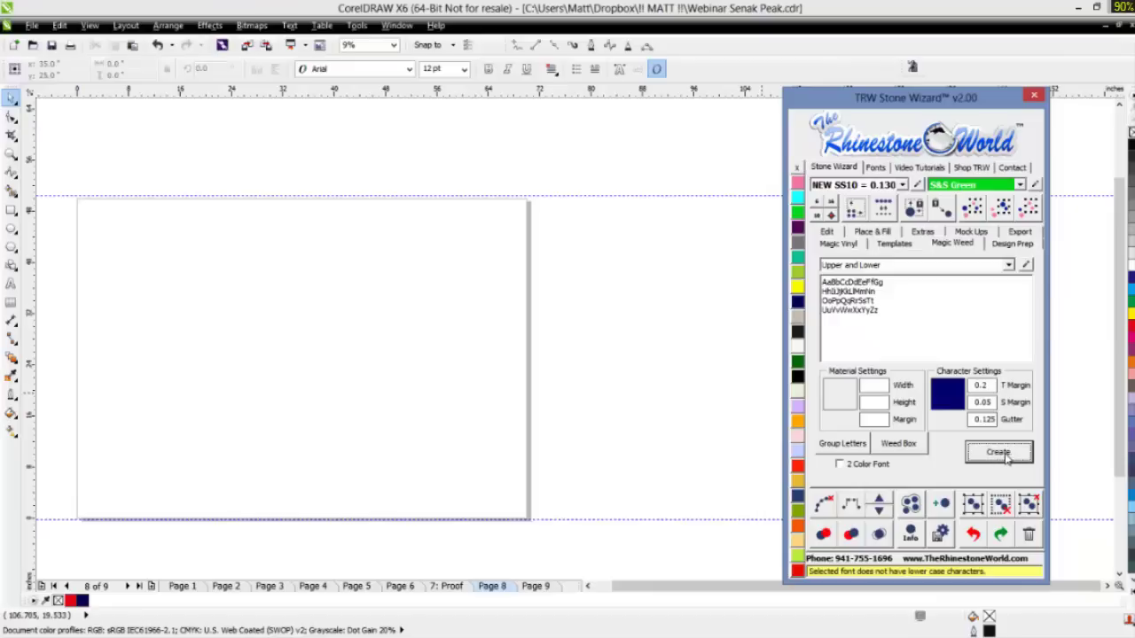
- Set the Magic Weed character set to ALL UPPER, create the alphabet with weed boxes, and inspect its letters
{"action": "left_click", "coordinate": [1008, 265]}
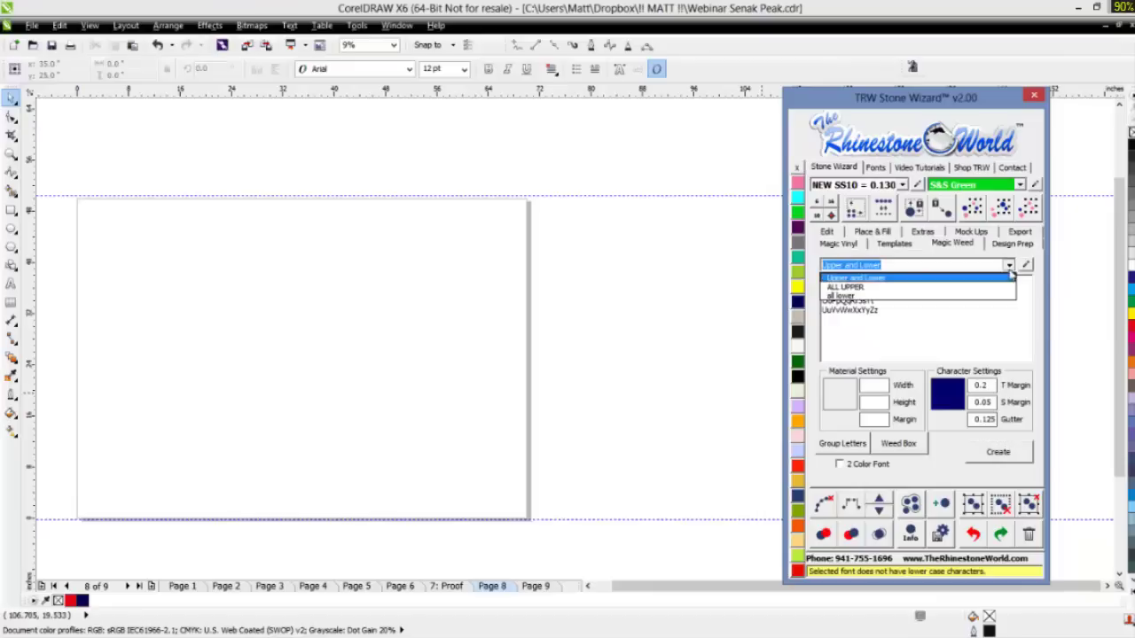
{"action": "left_click", "coordinate": [988, 286]}
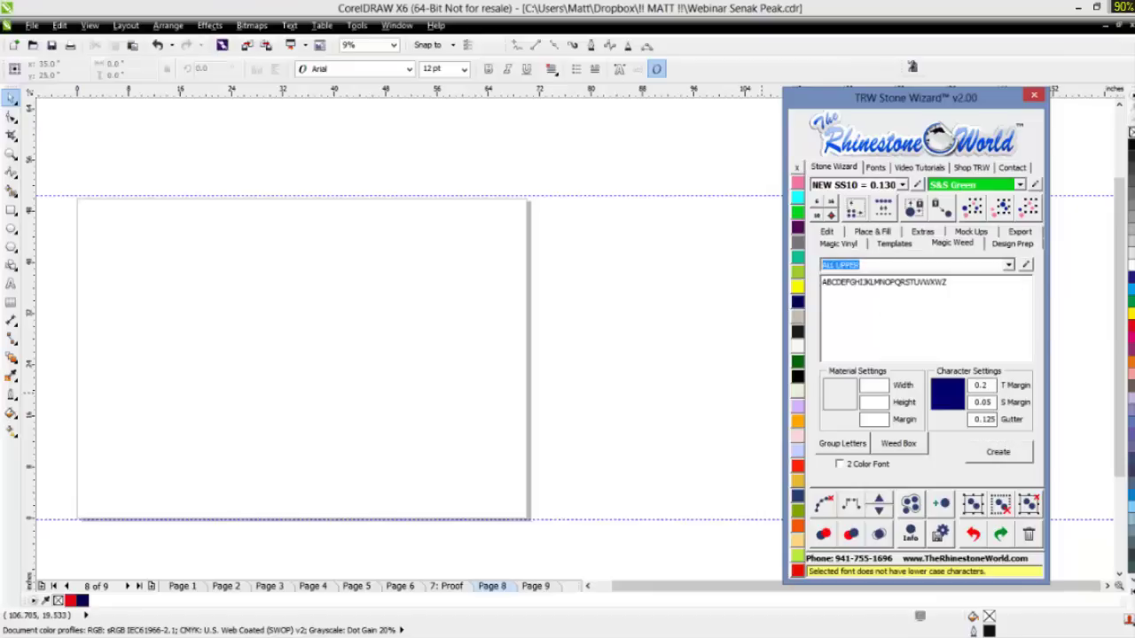
{"action": "left_click", "coordinate": [998, 457]}
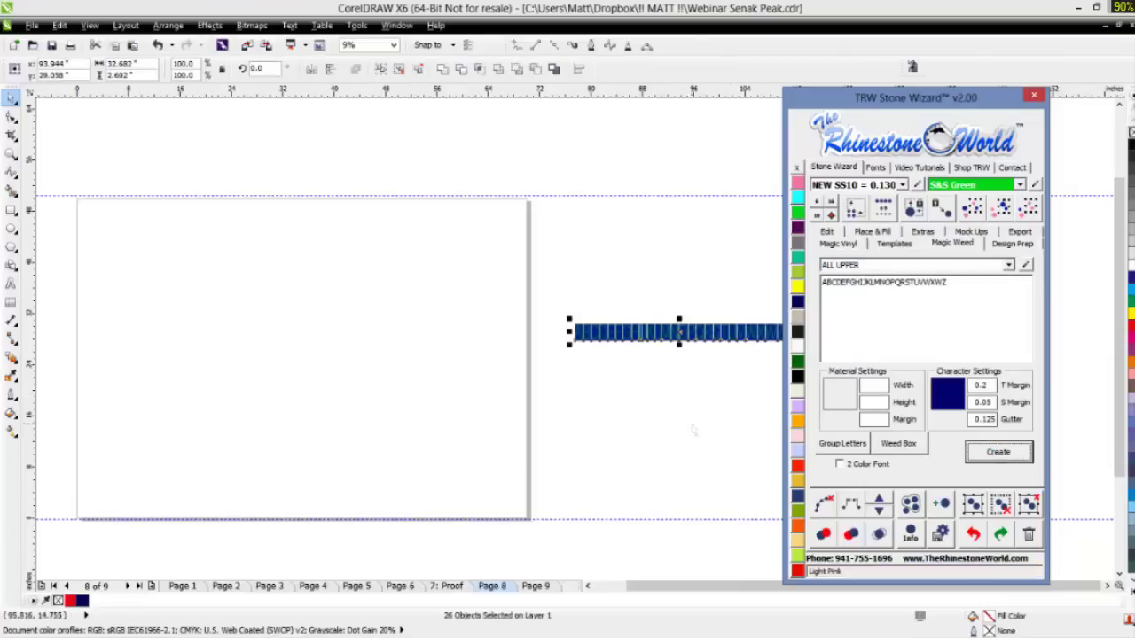
{"action": "left_click", "coordinate": [438, 352]}
{"action": "scroll", "coordinate": [544, 388], "scroll_direction": "down", "scroll_amount": 1}
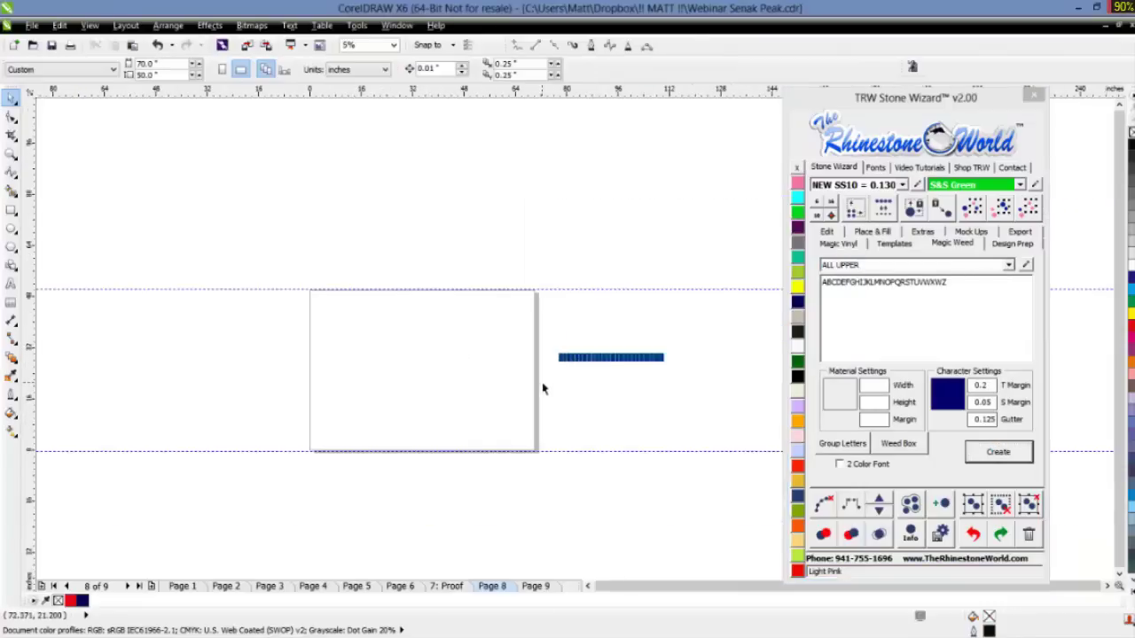
{"action": "scroll", "coordinate": [544, 388], "scroll_direction": "up", "scroll_amount": 5}
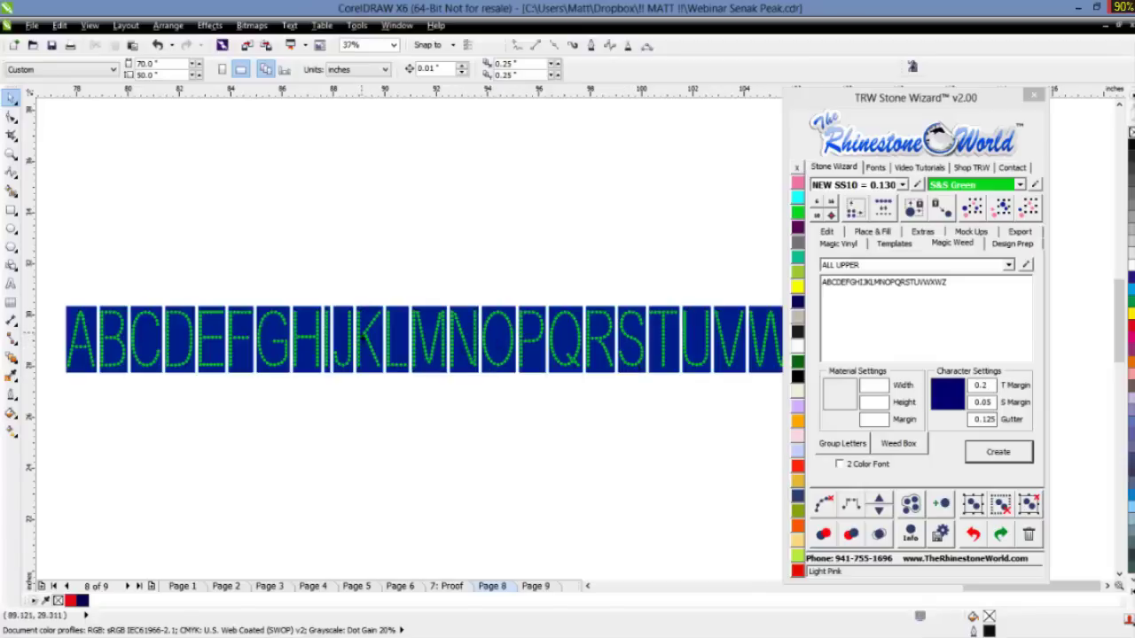
{"action": "scroll", "coordinate": [404, 321], "scroll_direction": "up", "scroll_amount": 2}
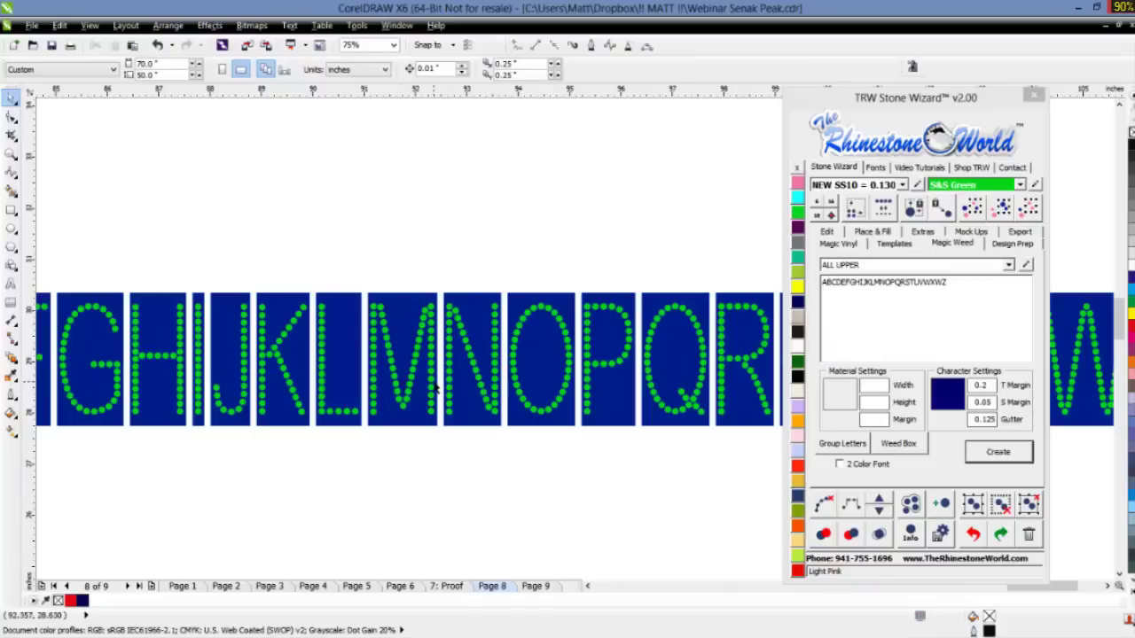
{"action": "scroll", "coordinate": [435, 388], "scroll_direction": "down", "scroll_amount": 2}
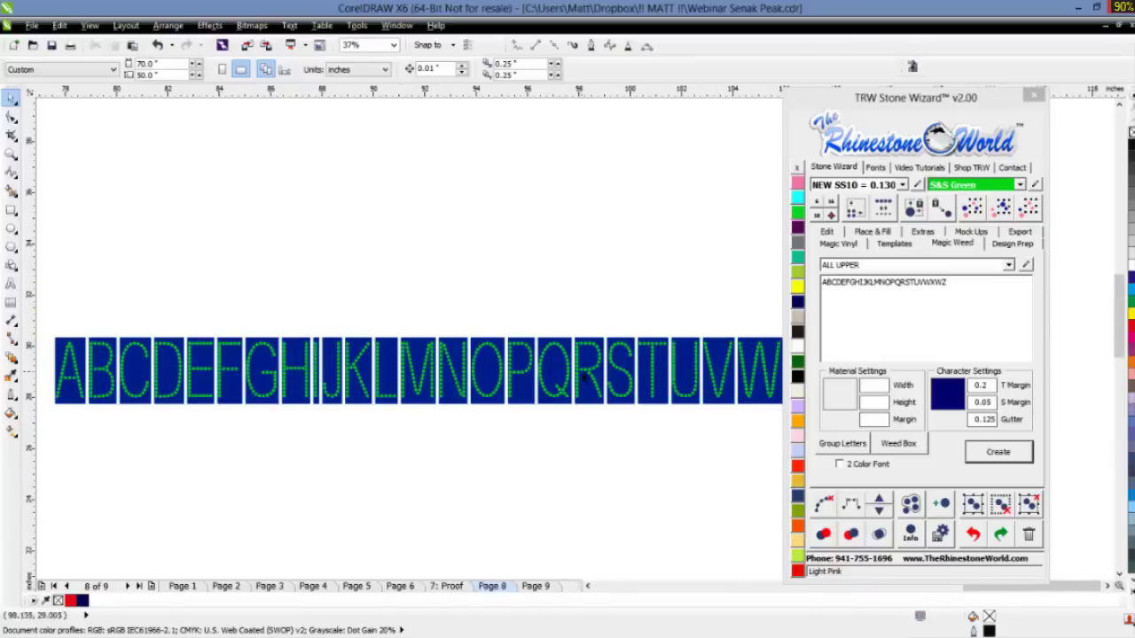
{"action": "scroll", "coordinate": [511, 397], "scroll_direction": "down", "scroll_amount": 2}
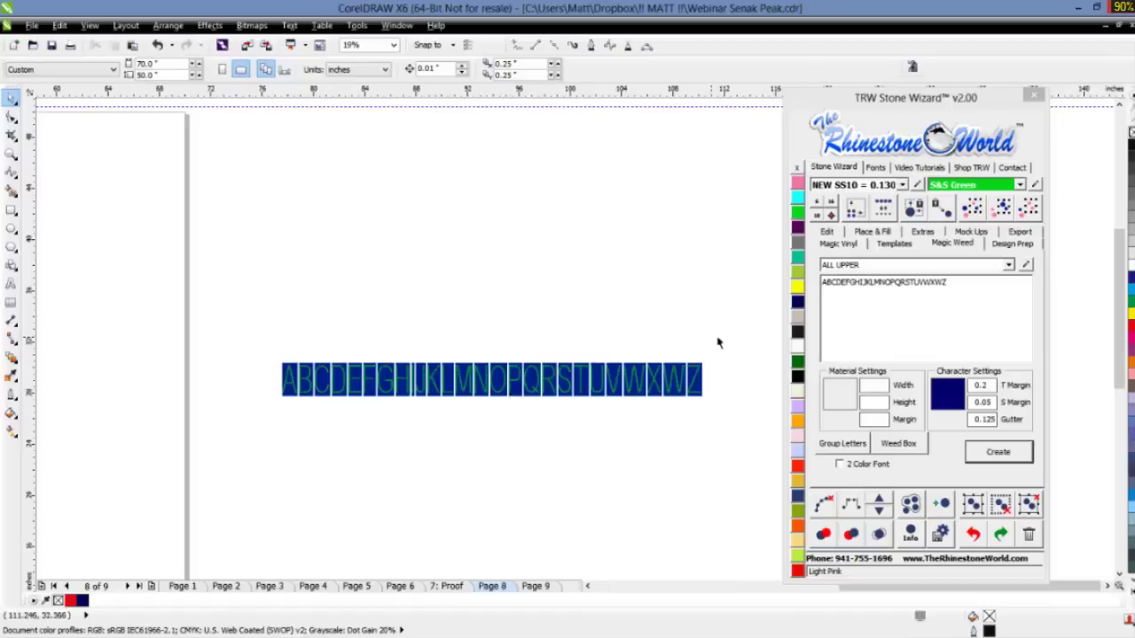
- Delete the whole row of uppercase alphabet letters and their weed boxes
{"action": "left_click_drag", "start_coordinate": [727, 335], "coordinate": [241, 422]}
{"action": "scroll", "coordinate": [381, 387], "scroll_direction": "down", "scroll_amount": 4}
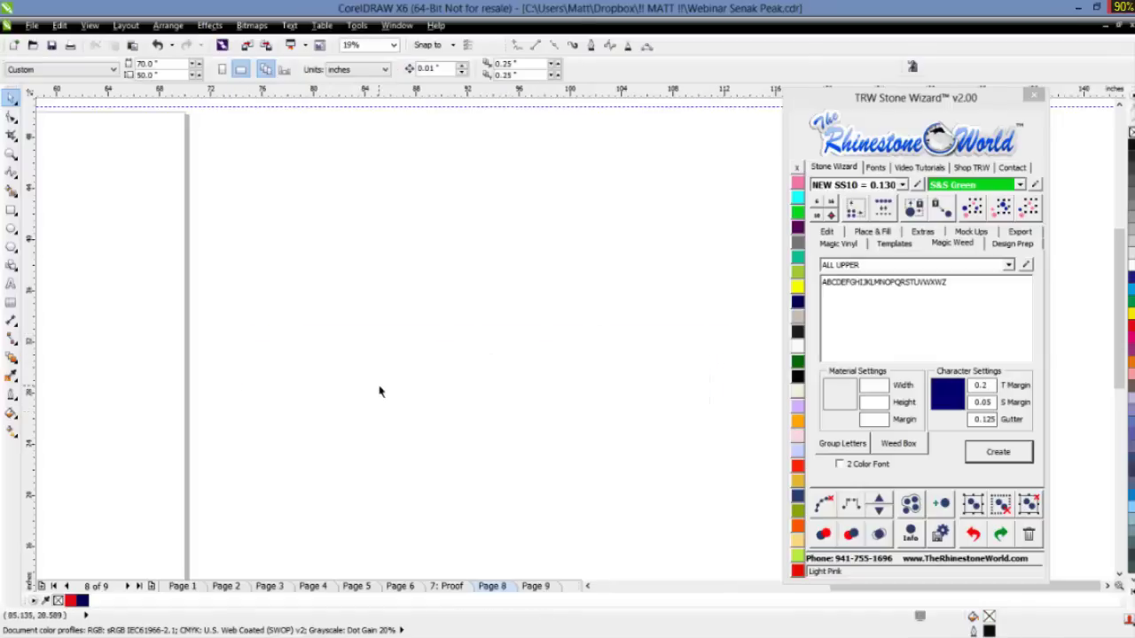
{"action": "scroll", "coordinate": [134, 436], "scroll_direction": "up", "scroll_amount": 4}
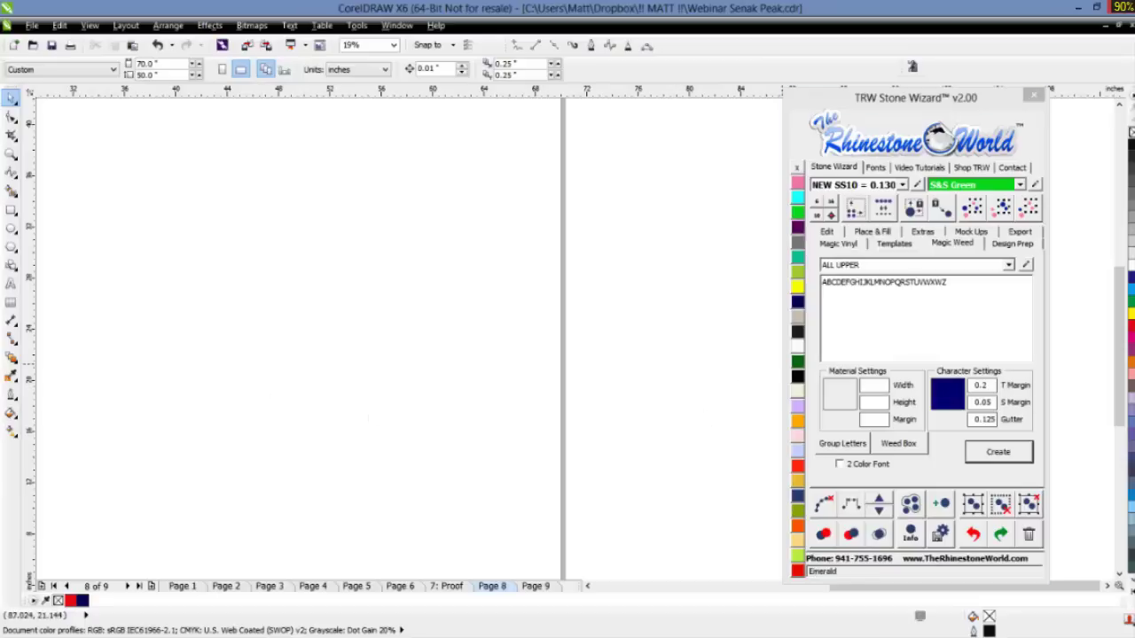
- Replace the Magic Weed characters with RTWEOIUHHHHH, create those letters with weed boxes, and inspect them
{"action": "left_click", "coordinate": [901, 225]}
{"action": "double_click", "coordinate": [884, 282]}
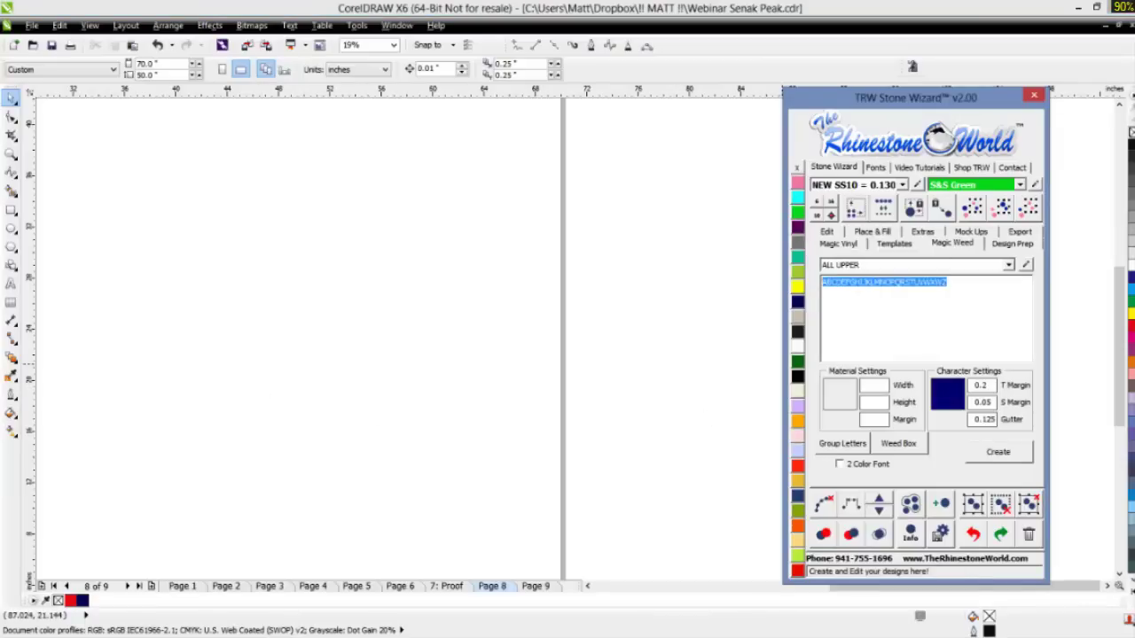
{"action": "key", "text": "BackSpace"}
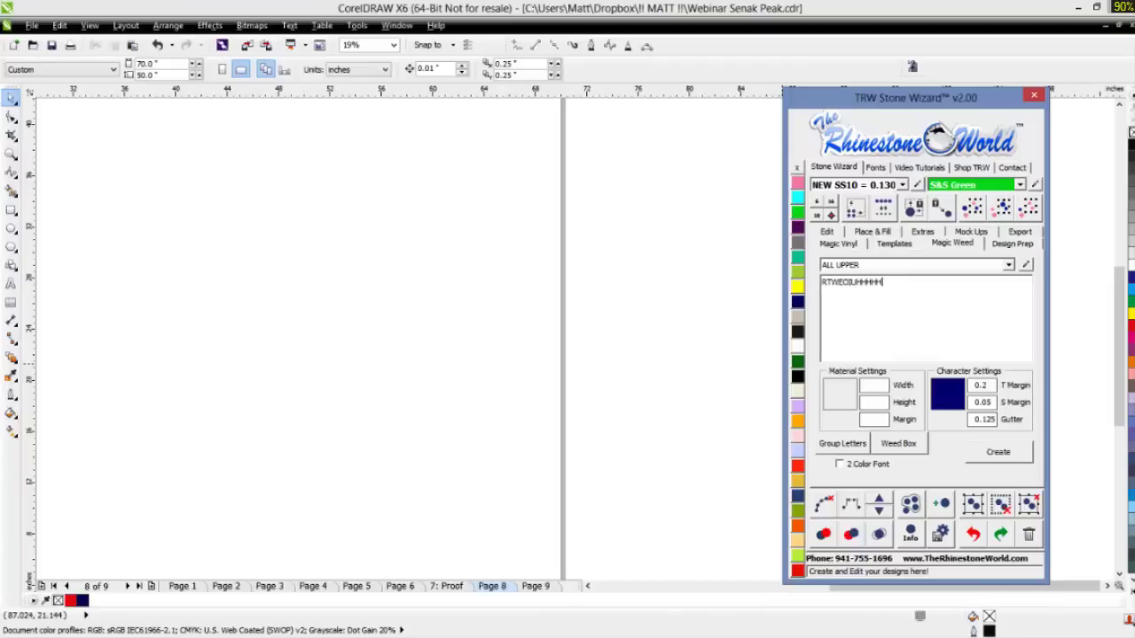
{"action": "left_click", "coordinate": [1001, 456]}
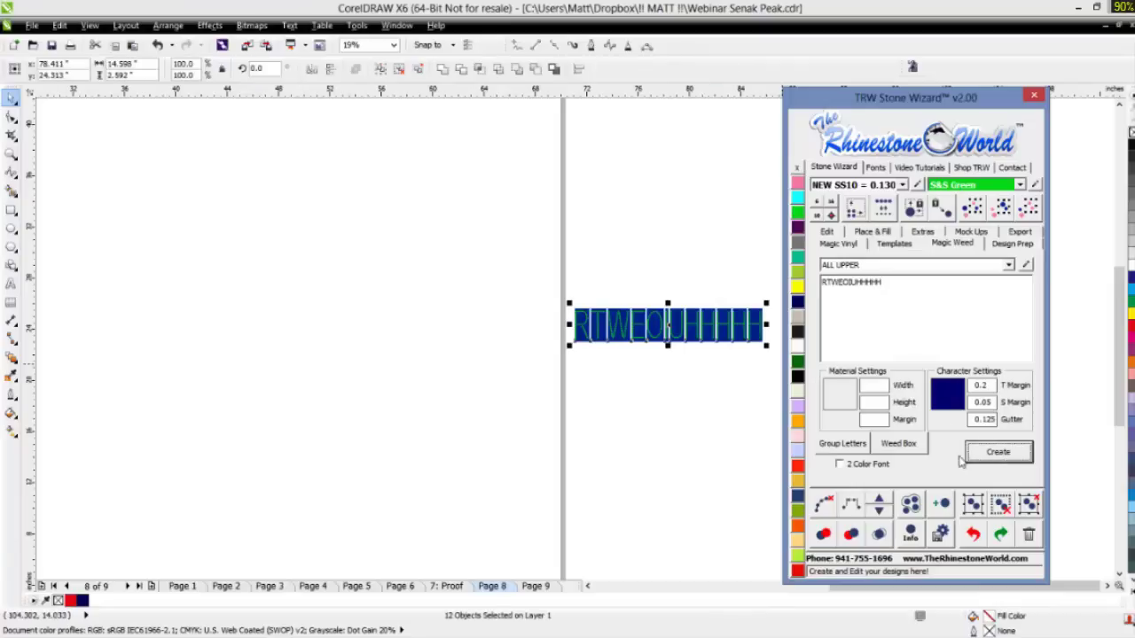
{"action": "scroll", "coordinate": [771, 335], "scroll_direction": "up", "scroll_amount": 2}
{"action": "scroll", "coordinate": [771, 335], "scroll_direction": "up", "scroll_amount": 2}
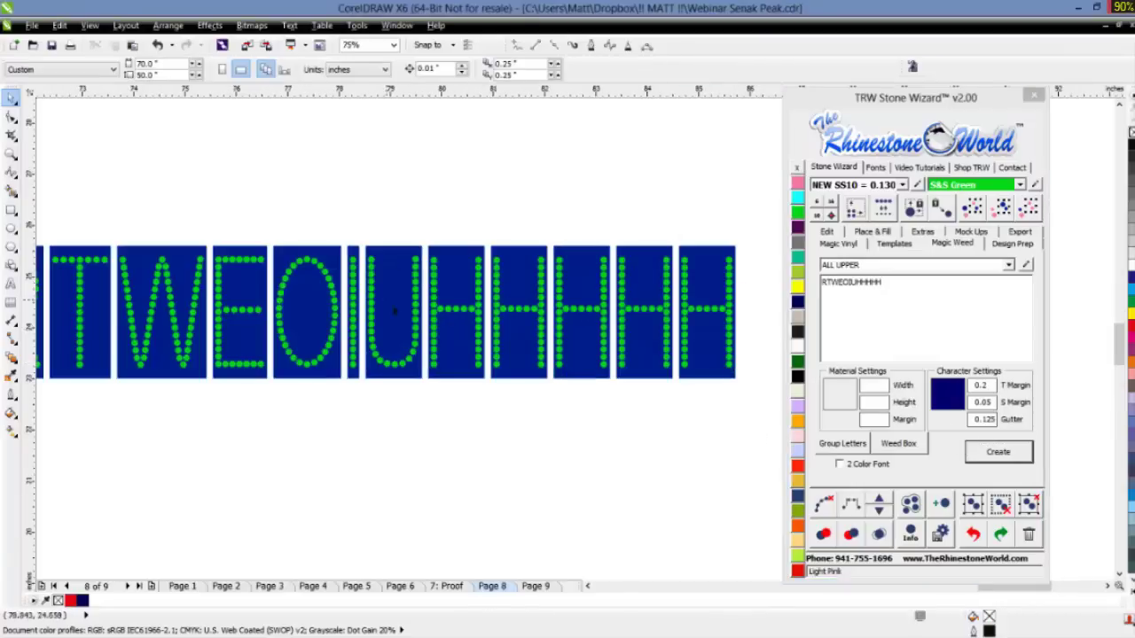
{"action": "scroll", "coordinate": [446, 341], "scroll_direction": "down", "scroll_amount": 2}
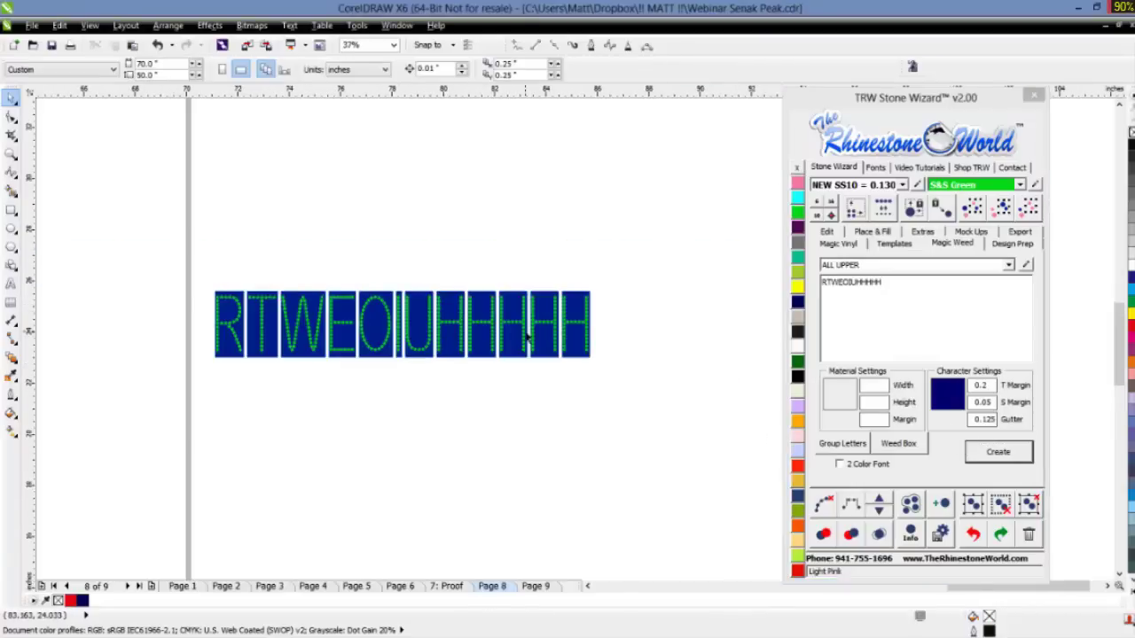
- Delete the RTWEOIUHHHHH letters and create a surname's letters with weed boxes from the Magic Weed character field
{"action": "left_click_drag", "start_coordinate": [640, 246], "coordinate": [162, 438]}
{"action": "key", "text": "Delete"}
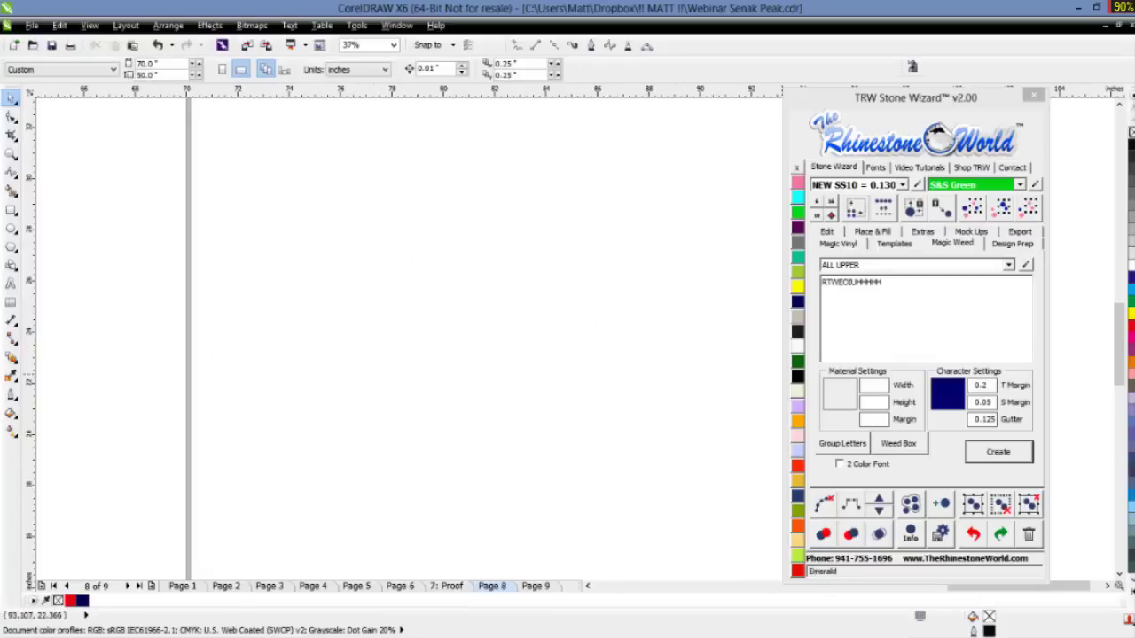
{"action": "left_click", "coordinate": [824, 284]}
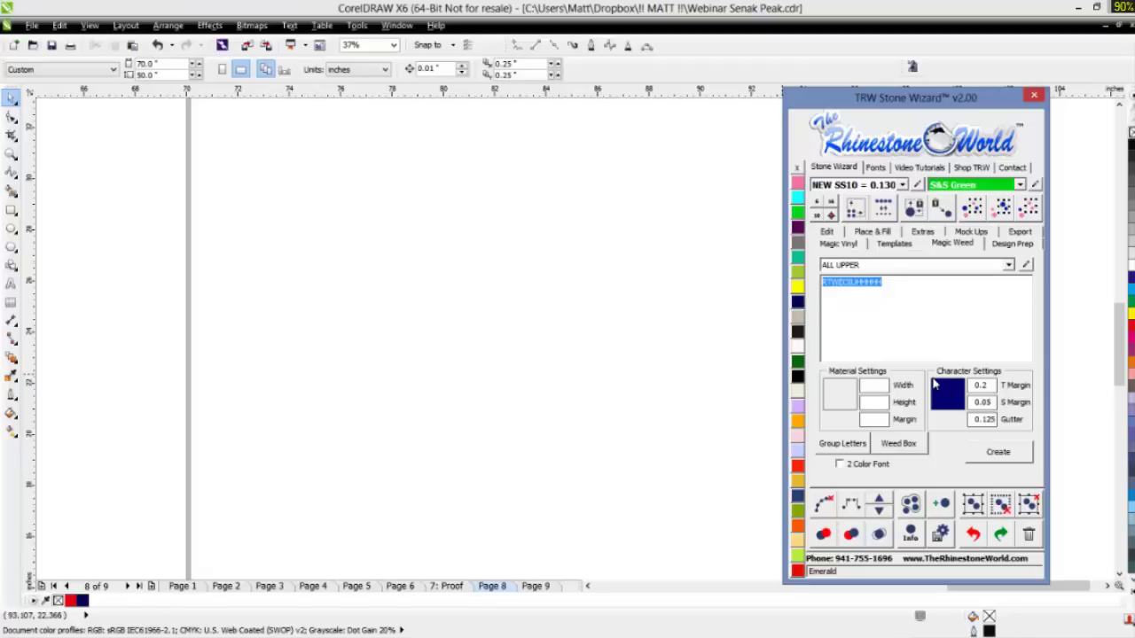
{"action": "type", "text": "VASSALLO"}
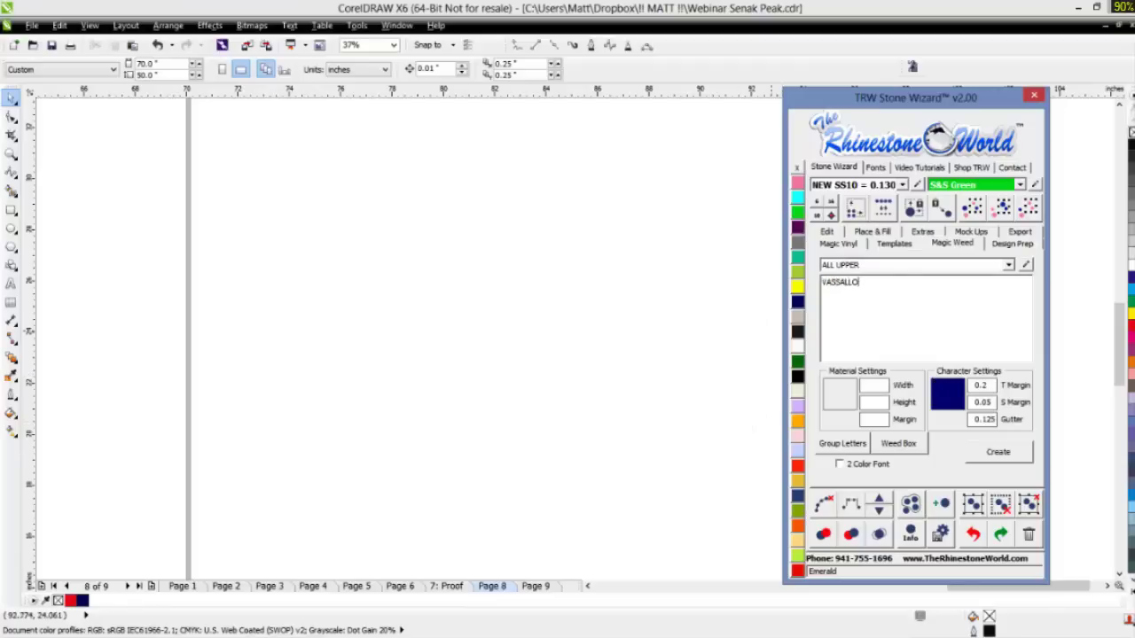
{"action": "left_click", "coordinate": [999, 454]}
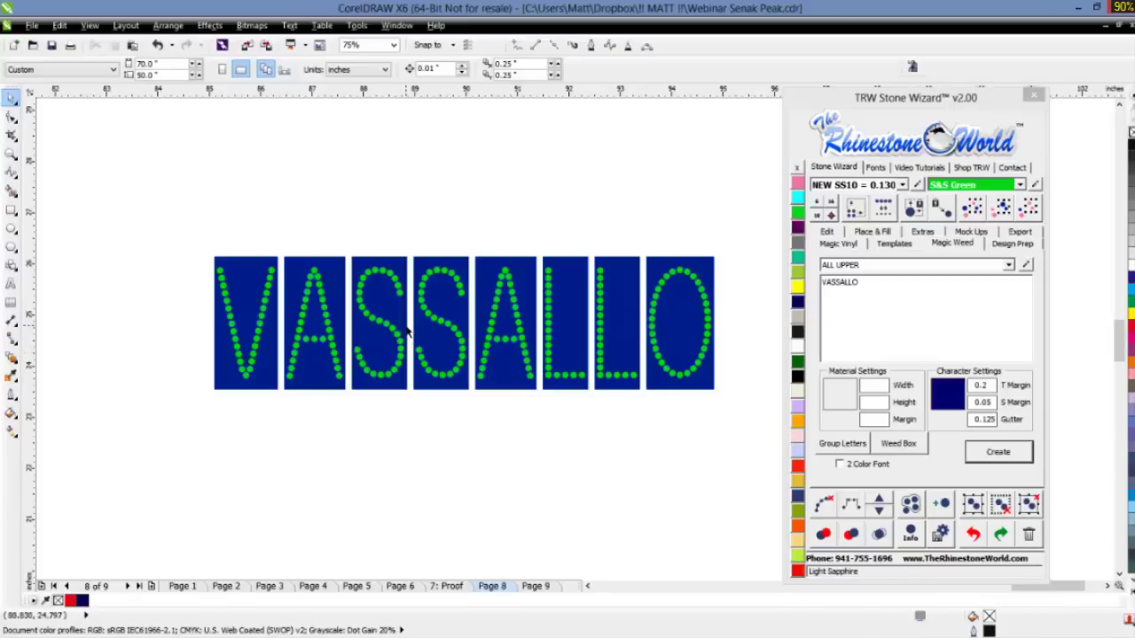
{"action": "scroll", "coordinate": [521, 328], "scroll_direction": "down", "scroll_amount": 2}
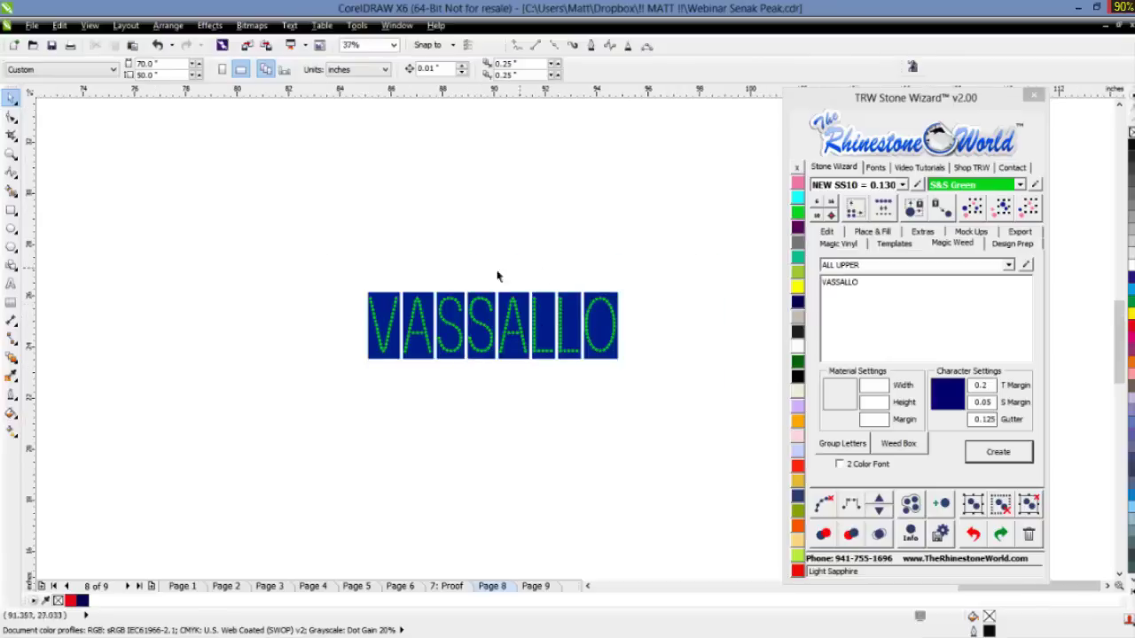
{"action": "scroll", "coordinate": [554, 331], "scroll_direction": "up", "scroll_amount": 2}
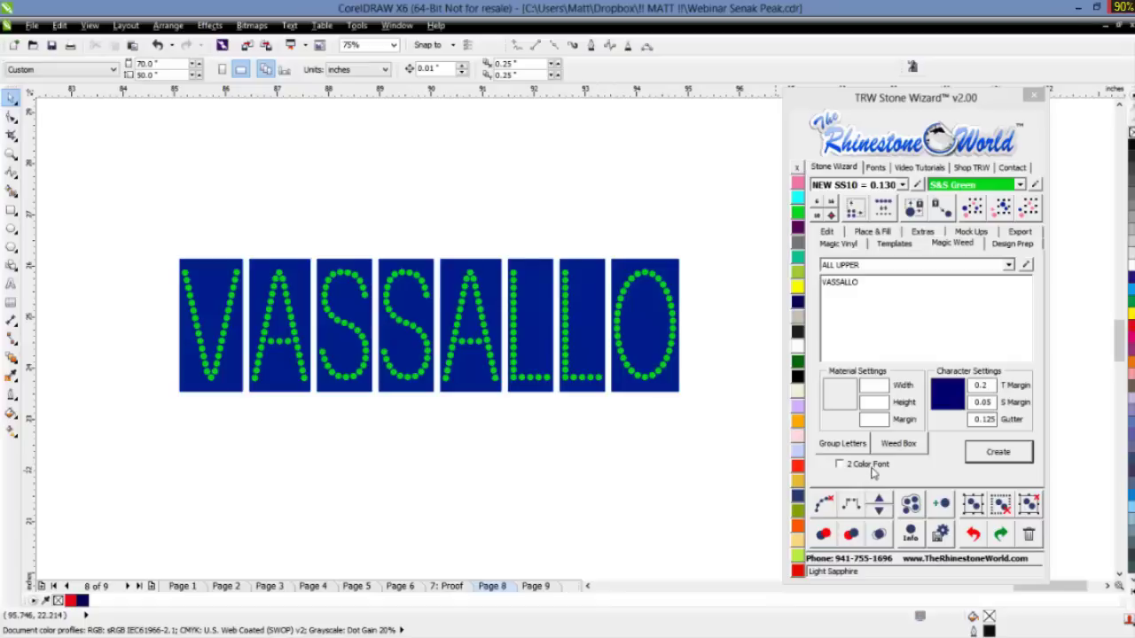
- Delete the whole row of surname letters together with their weed boxes
{"action": "scroll", "coordinate": [589, 426], "scroll_direction": "down", "scroll_amount": 2}
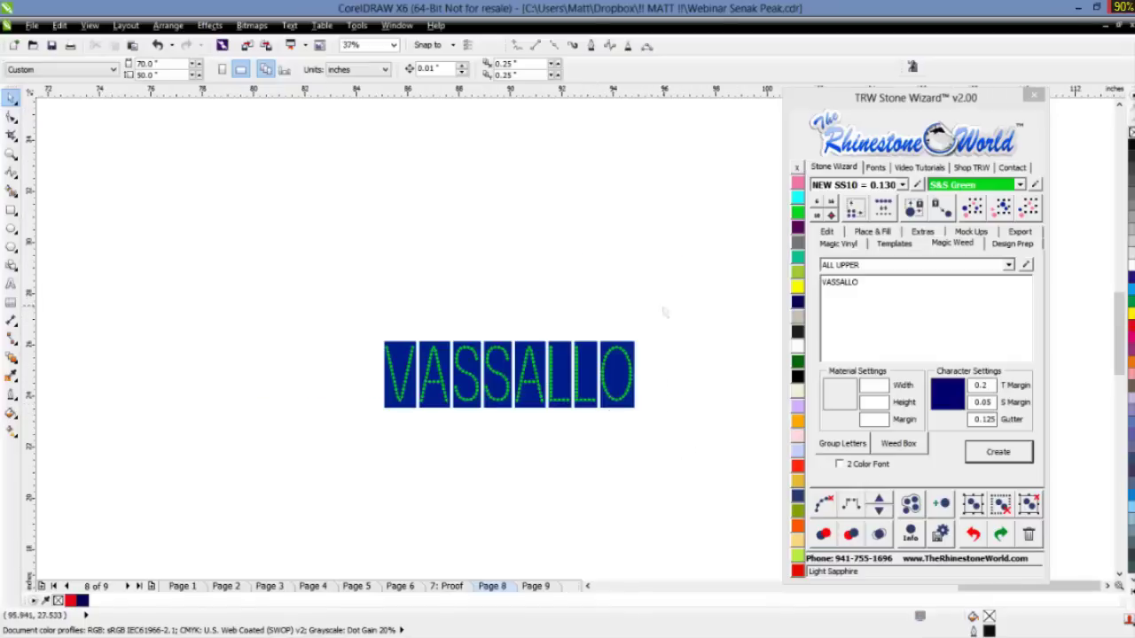
{"action": "mouse_move", "coordinate": [663, 307]}
{"action": "left_mouse_down"}
{"action": "mouse_move", "coordinate": [352, 452]}
{"action": "mouse_move", "coordinate": [357, 437]}
{"action": "left_mouse_up"}
{"action": "key", "text": "Delete"}
- Add the artistic text Baseball inside the page and enlarge it to about 25.2 by 5 inches
{"action": "scroll", "coordinate": [438, 357], "scroll_direction": "down", "scroll_amount": 3}
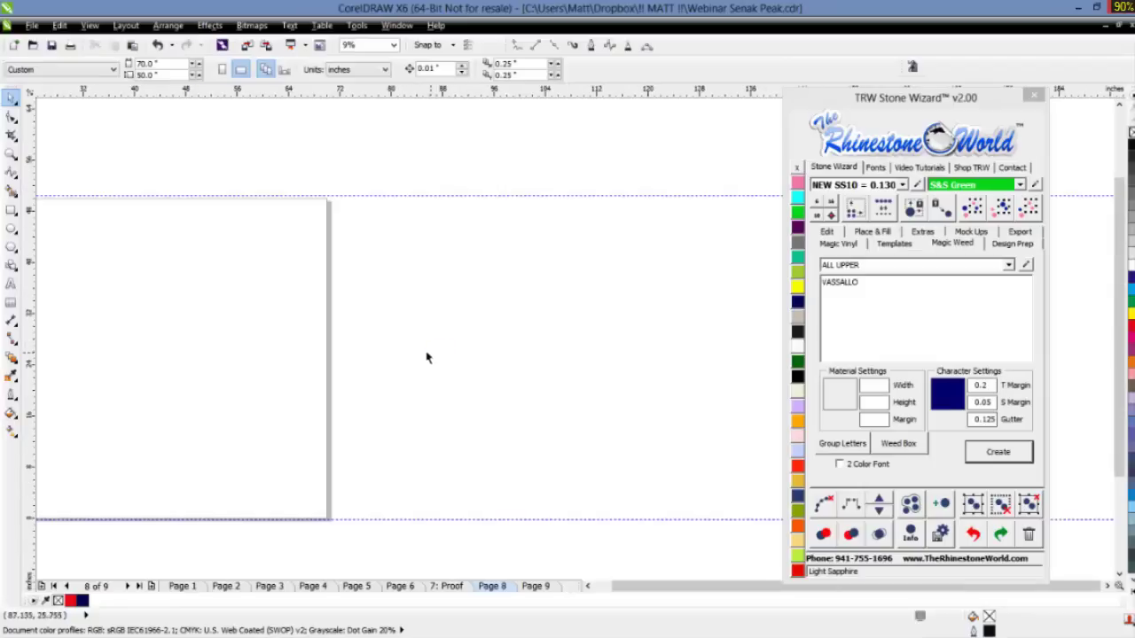
{"action": "scroll", "coordinate": [362, 358], "scroll_direction": "down", "scroll_amount": 1}
{"action": "scroll", "coordinate": [189, 346], "scroll_direction": "up", "scroll_amount": 1}
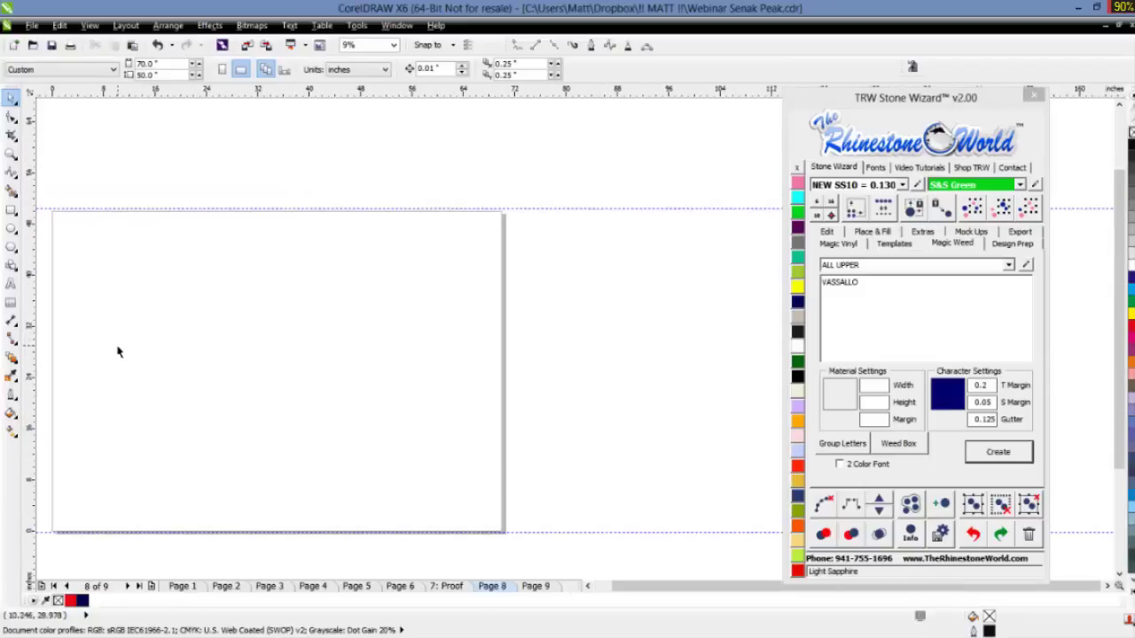
{"action": "scroll", "coordinate": [79, 339], "scroll_direction": "up", "scroll_amount": 1}
{"action": "scroll", "coordinate": [94, 336], "scroll_direction": "down", "scroll_amount": 1}
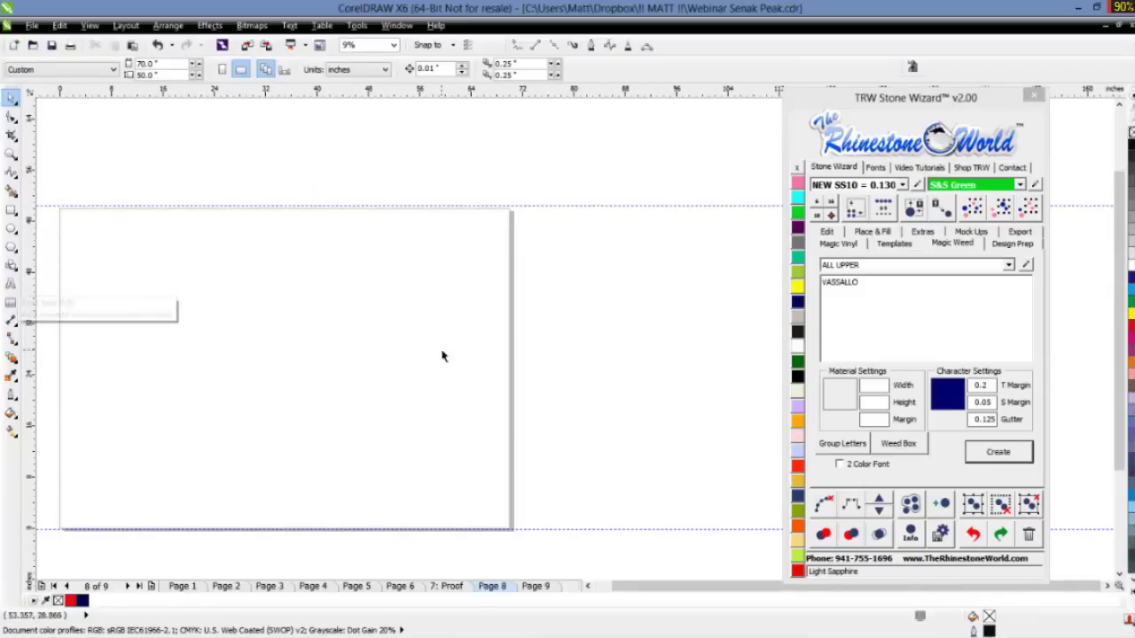
{"action": "left_click", "coordinate": [12, 284]}
{"action": "left_click", "coordinate": [286, 355]}
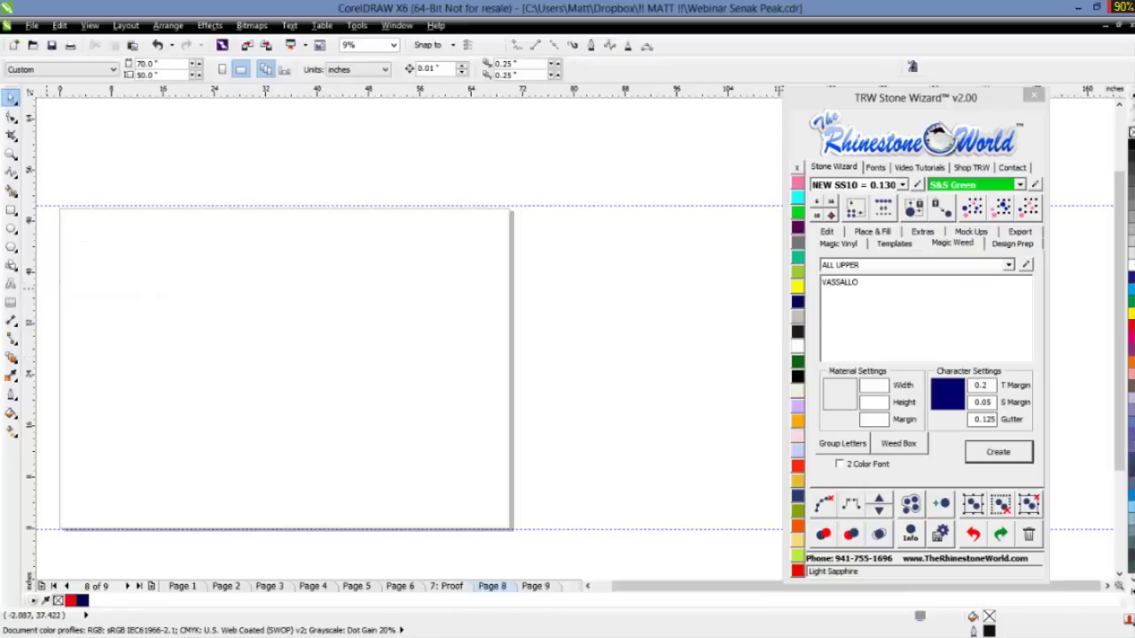
{"action": "left_click", "coordinate": [12, 284]}
{"action": "left_click", "coordinate": [281, 333]}
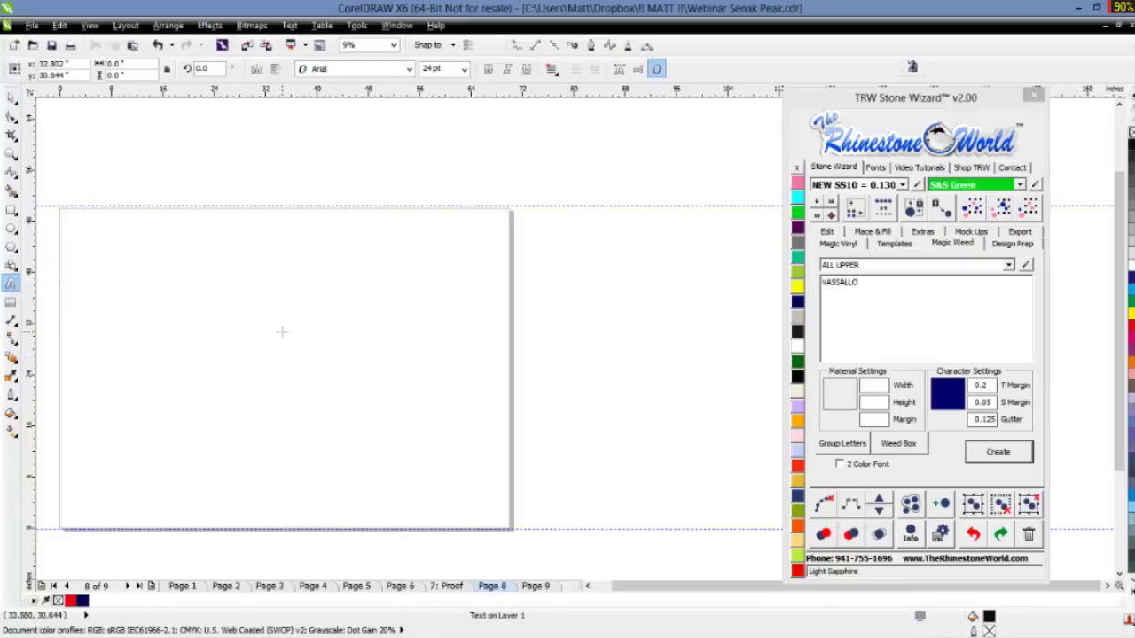
{"action": "type", "text": "TR"}
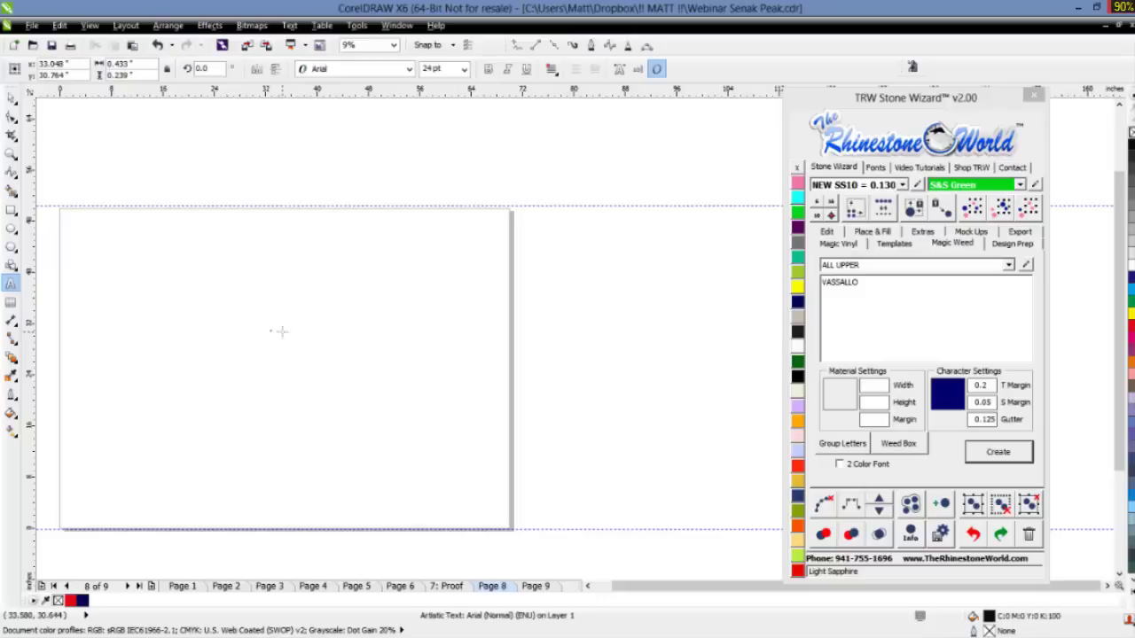
{"action": "type", "text": "ENDS"}
{"action": "key", "text": "ctrl+space"}
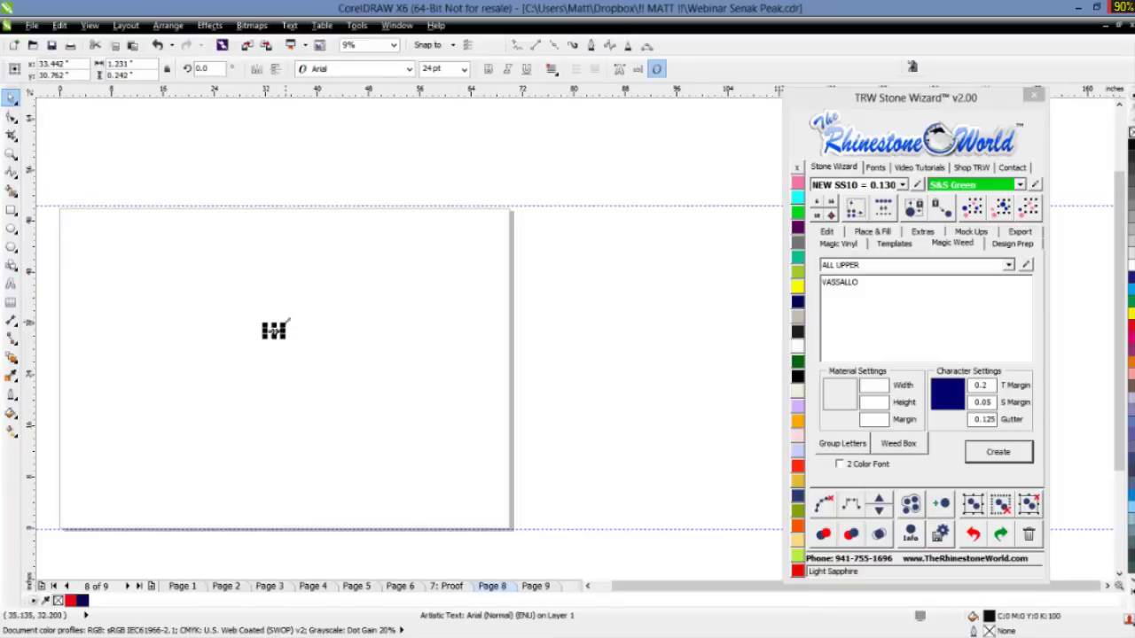
{"action": "left_click_drag", "start_coordinate": [286, 324], "coordinate": [439, 293]}
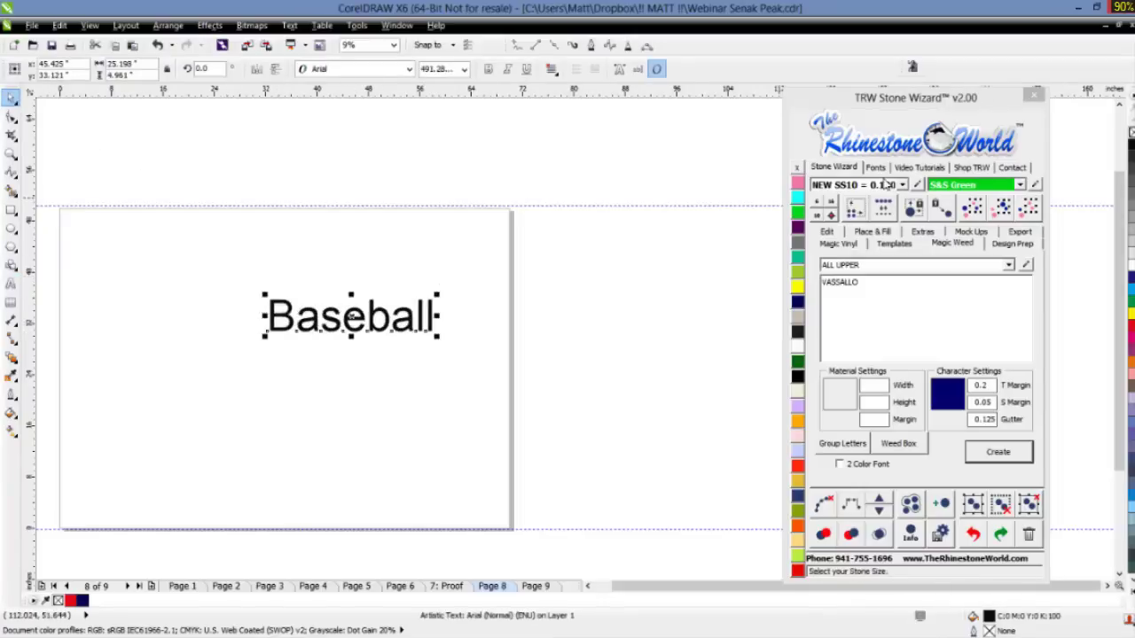
- Apply the TRW 301 RF rhinestone font to the Baseball text, then change it to trw650TTF SF
{"action": "left_click", "coordinate": [875, 168]}
{"action": "double_click", "coordinate": [852, 365]}
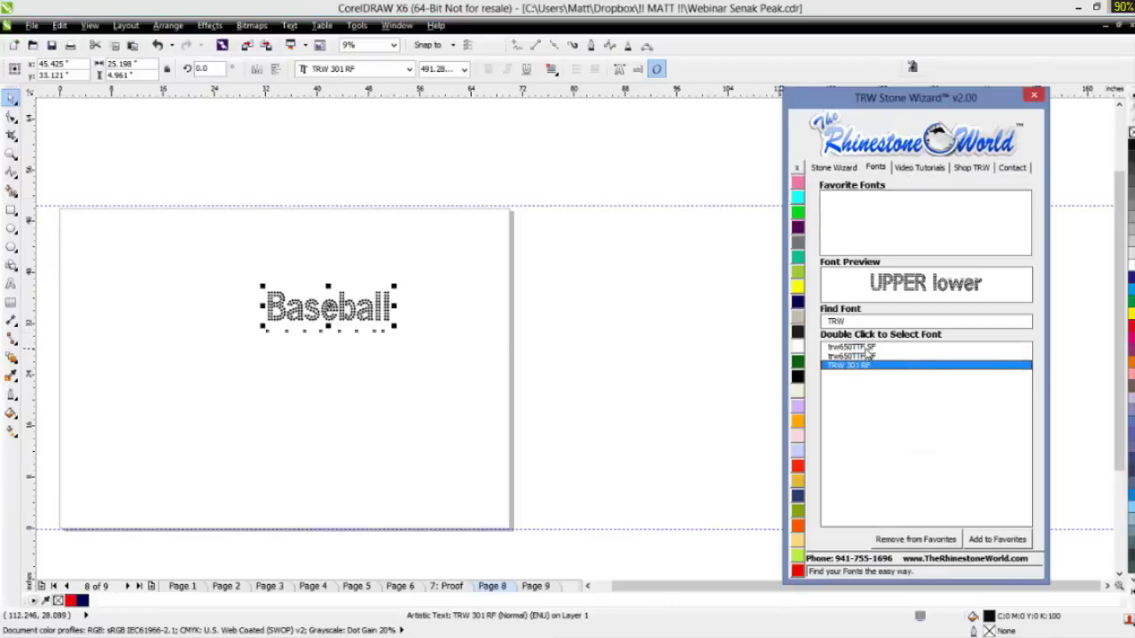
{"action": "double_click", "coordinate": [865, 347]}
- Replace the lowercase letters of the text with capitals so that it reads BASEBALL
{"action": "left_click", "coordinate": [284, 328]}
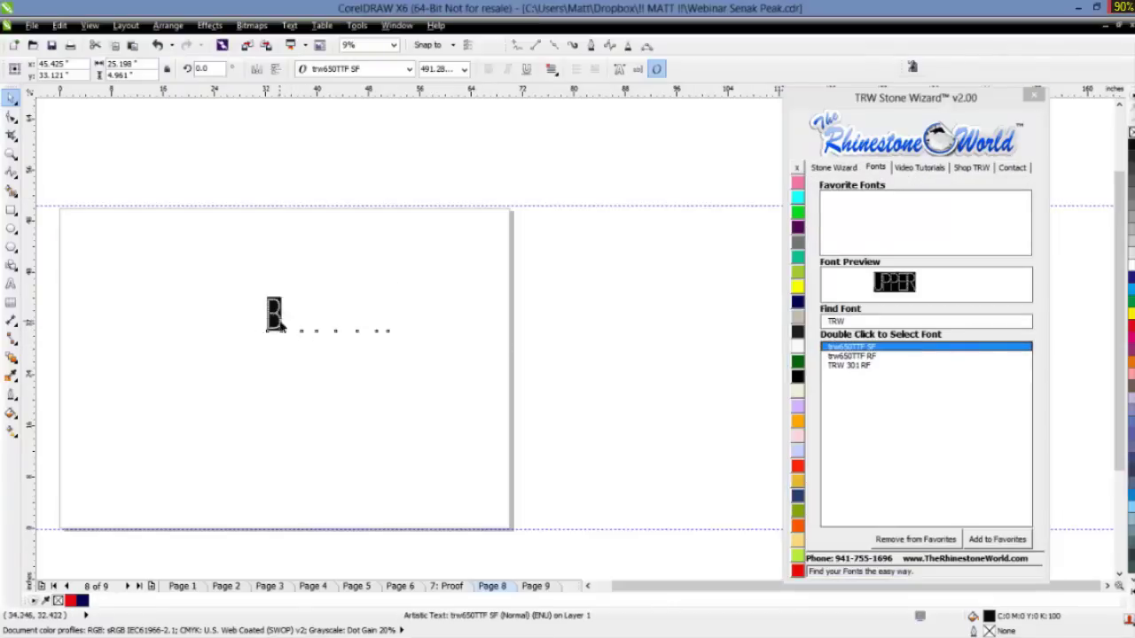
{"action": "key", "text": "F8"}
{"action": "left_click_drag", "start_coordinate": [282, 319], "coordinate": [444, 320]}
{"action": "type", "text": "A"}
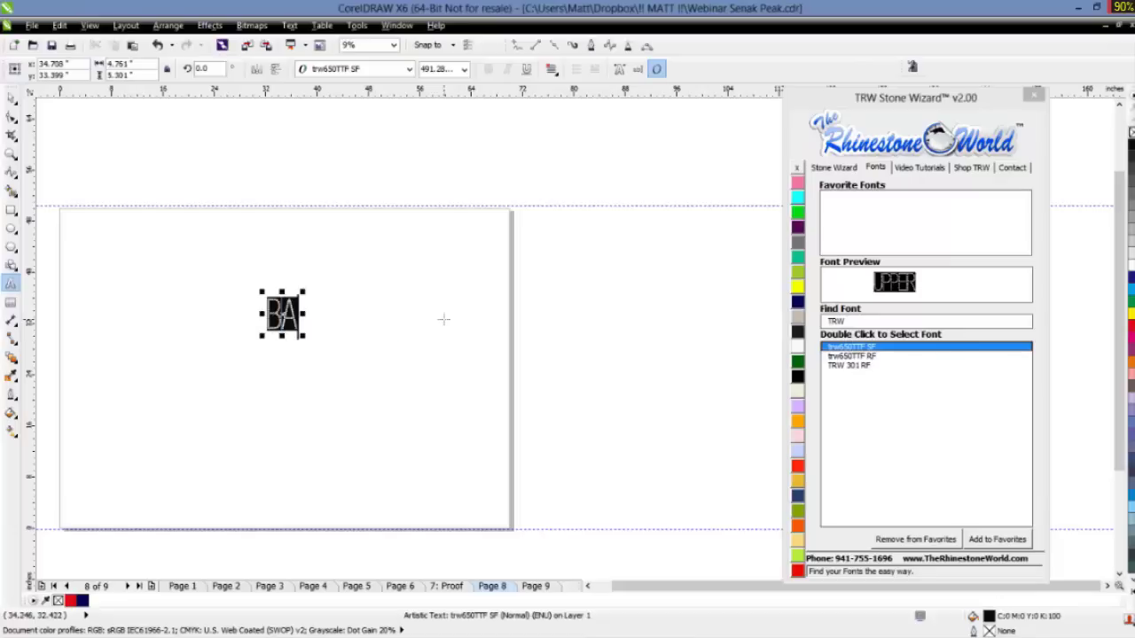
{"action": "type", "text": "SEBALL"}
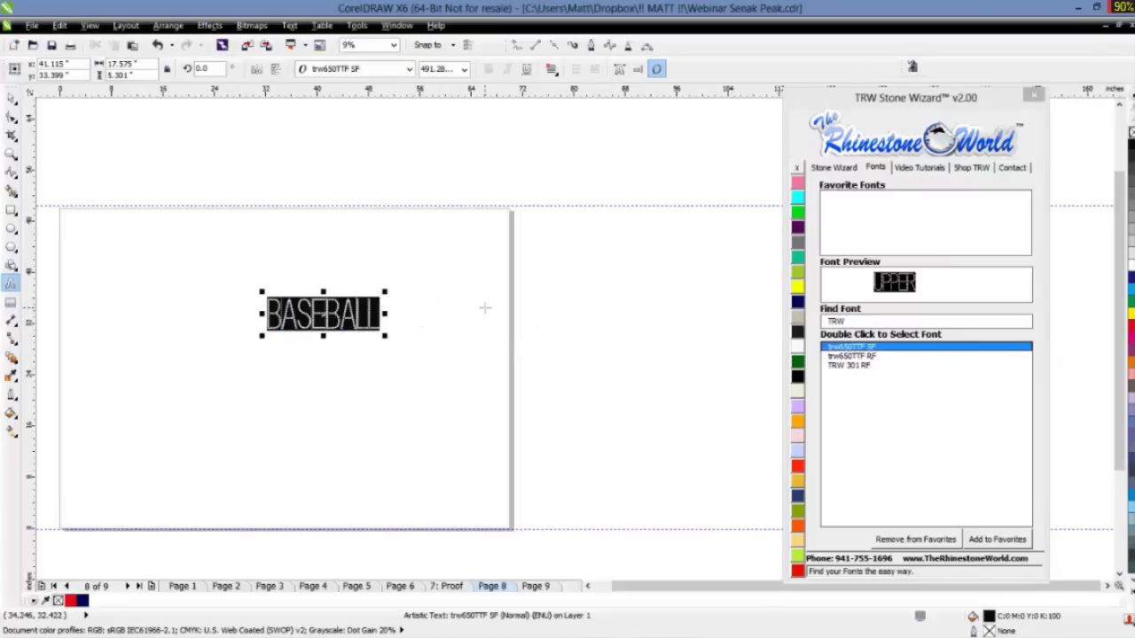
{"action": "left_click", "coordinate": [11, 100]}
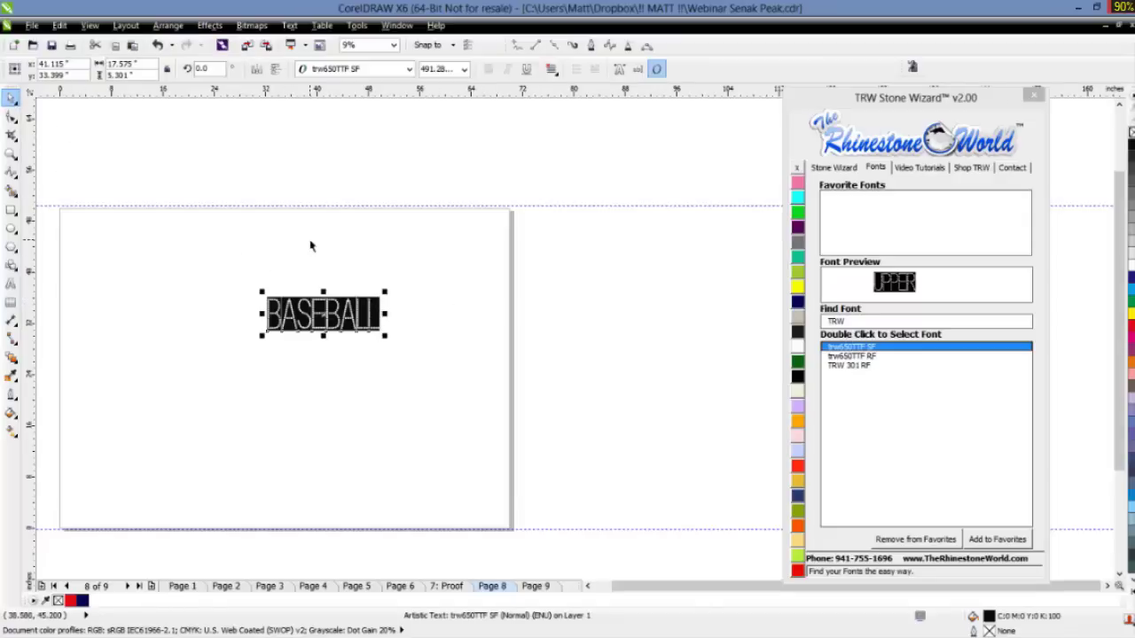
- Examine the BASEBALL letters and their boxes up close and move the text to about X 43.1, Y 33.4 inches
{"action": "left_click", "coordinate": [311, 246]}
{"action": "left_click", "coordinate": [299, 306]}
{"action": "scroll", "coordinate": [299, 306], "scroll_direction": "up", "scroll_amount": 2}
{"action": "scroll", "coordinate": [347, 328], "scroll_direction": "up", "scroll_amount": 2}
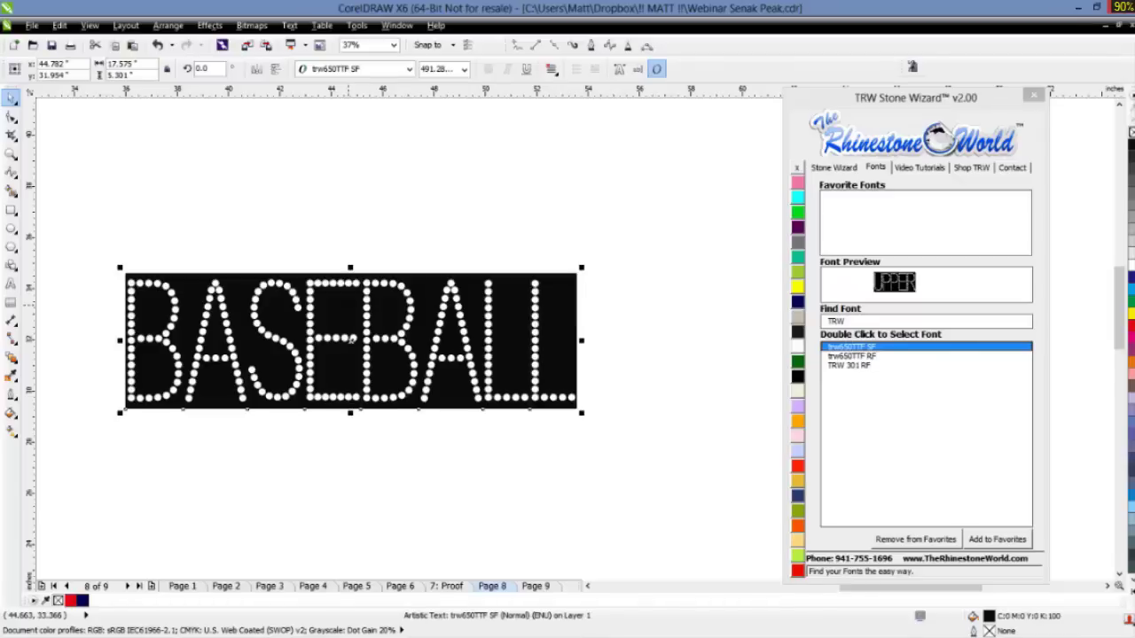
{"action": "left_click", "coordinate": [631, 322]}
{"action": "left_click_drag", "start_coordinate": [569, 333], "coordinate": [594, 329]}
{"action": "left_click", "coordinate": [376, 335]}
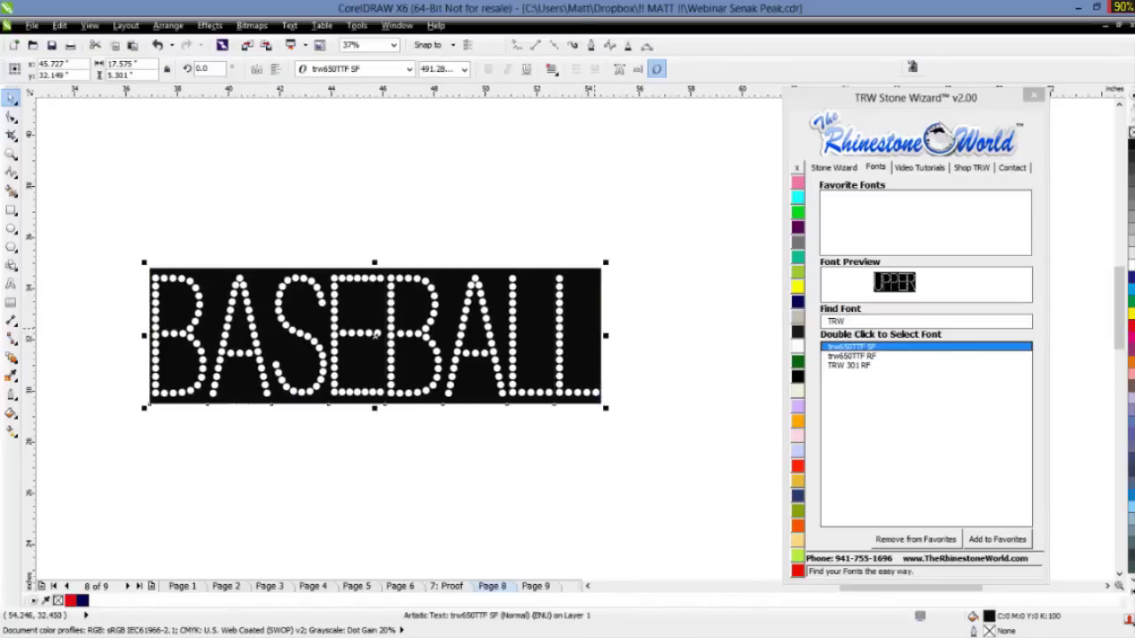
{"action": "left_click_drag", "start_coordinate": [376, 335], "coordinate": [401, 339]}
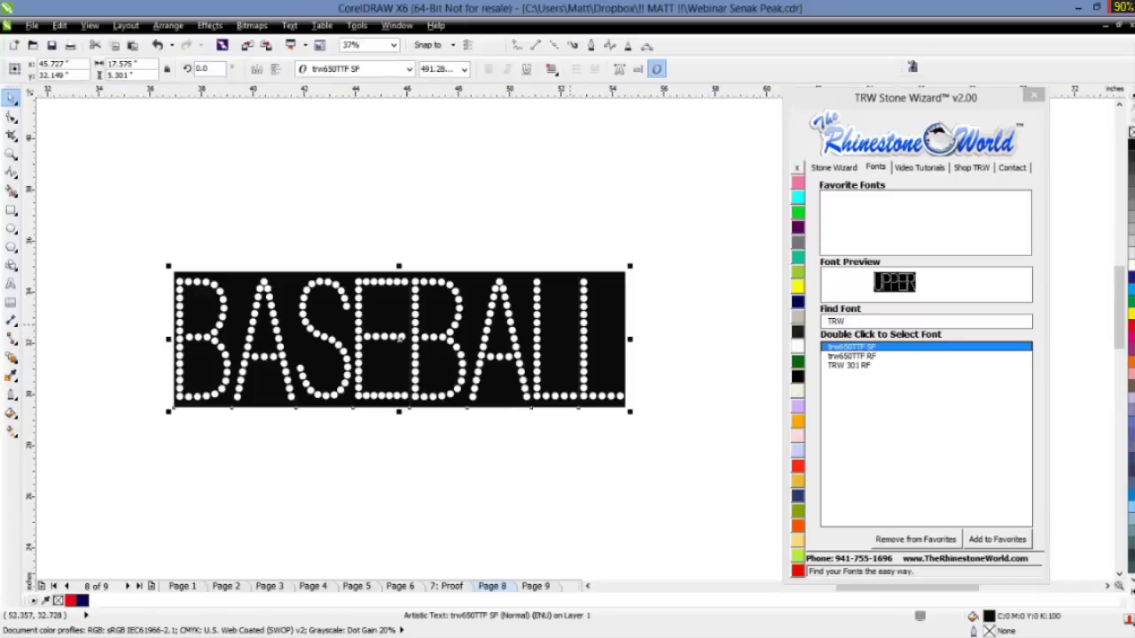
{"action": "scroll", "coordinate": [486, 329], "scroll_direction": "down", "scroll_amount": 2}
{"action": "left_click_drag", "start_coordinate": [486, 329], "coordinate": [452, 314]}
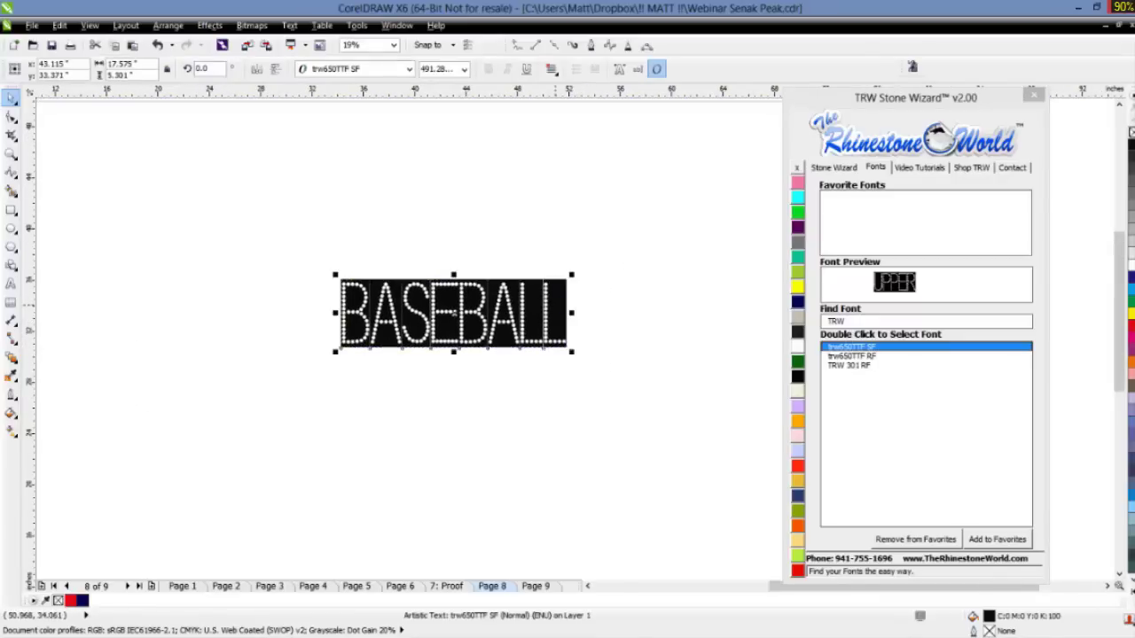
- Return to the Stone Wizard tools, display the drawing in wireframe and select the whole BASEBALL text
{"action": "left_click", "coordinate": [835, 168]}
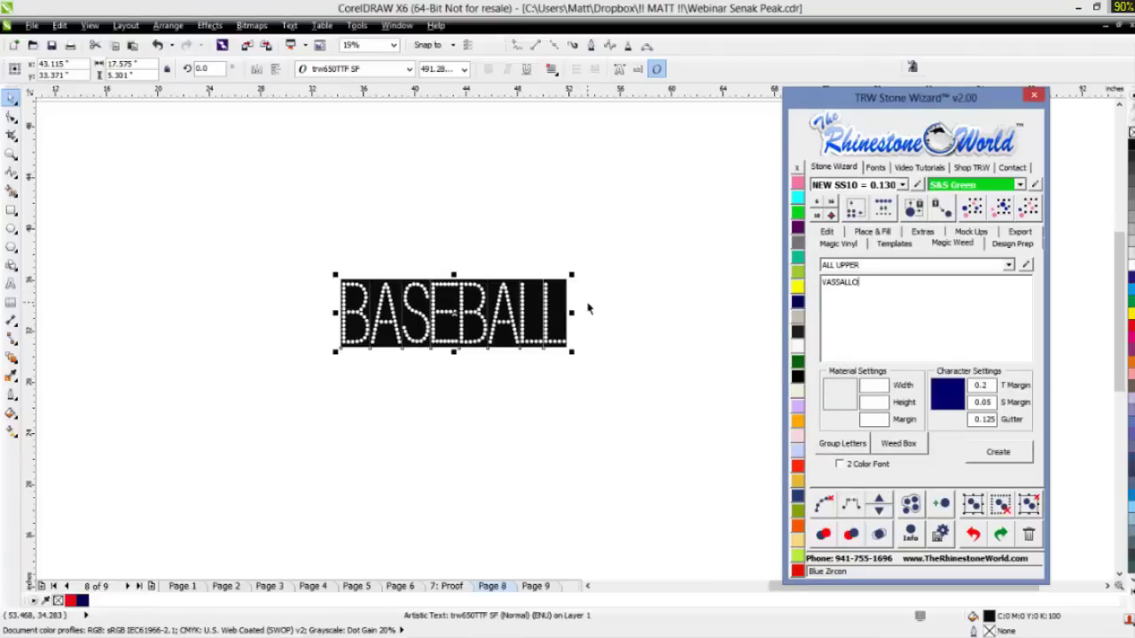
{"action": "left_click", "coordinate": [674, 284]}
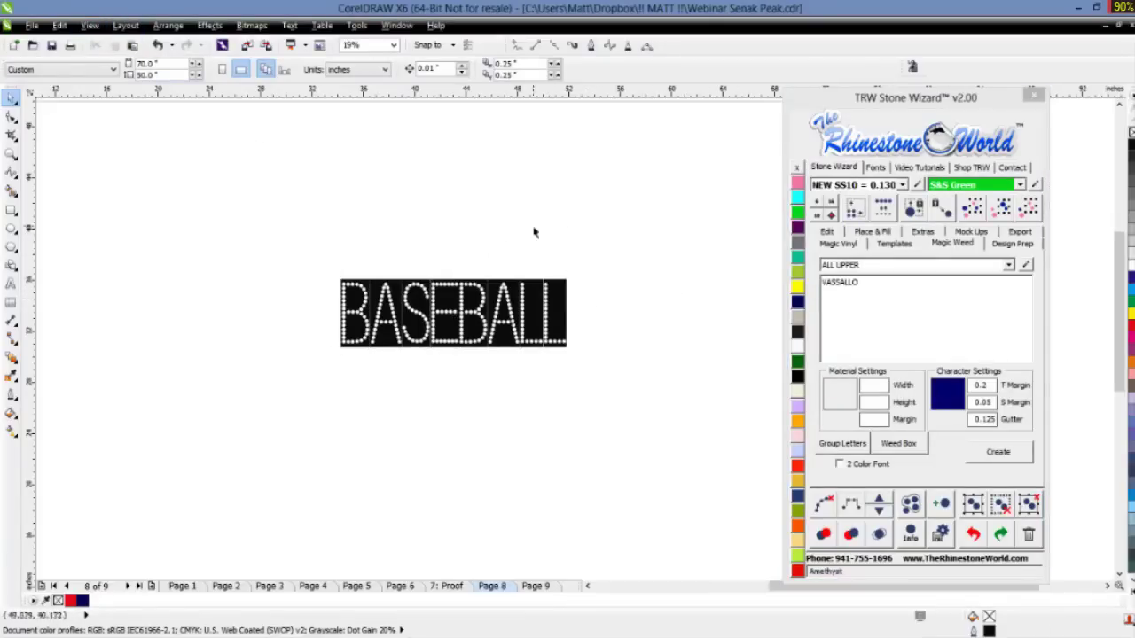
{"action": "left_click_drag", "start_coordinate": [626, 239], "coordinate": [307, 390]}
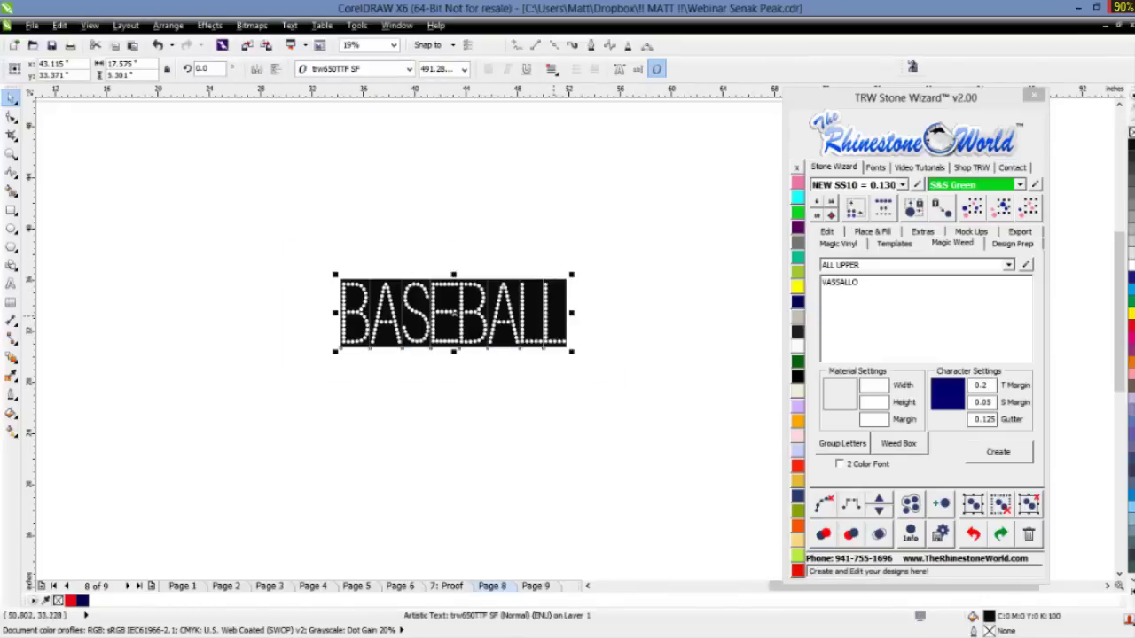
{"action": "left_click_drag", "start_coordinate": [633, 252], "coordinate": [310, 389]}
{"action": "left_click", "coordinate": [89, 26]}
{"action": "left_click", "coordinate": [115, 55]}
{"action": "left_click", "coordinate": [340, 233]}
{"action": "left_click_drag", "start_coordinate": [311, 248], "coordinate": [609, 376]}
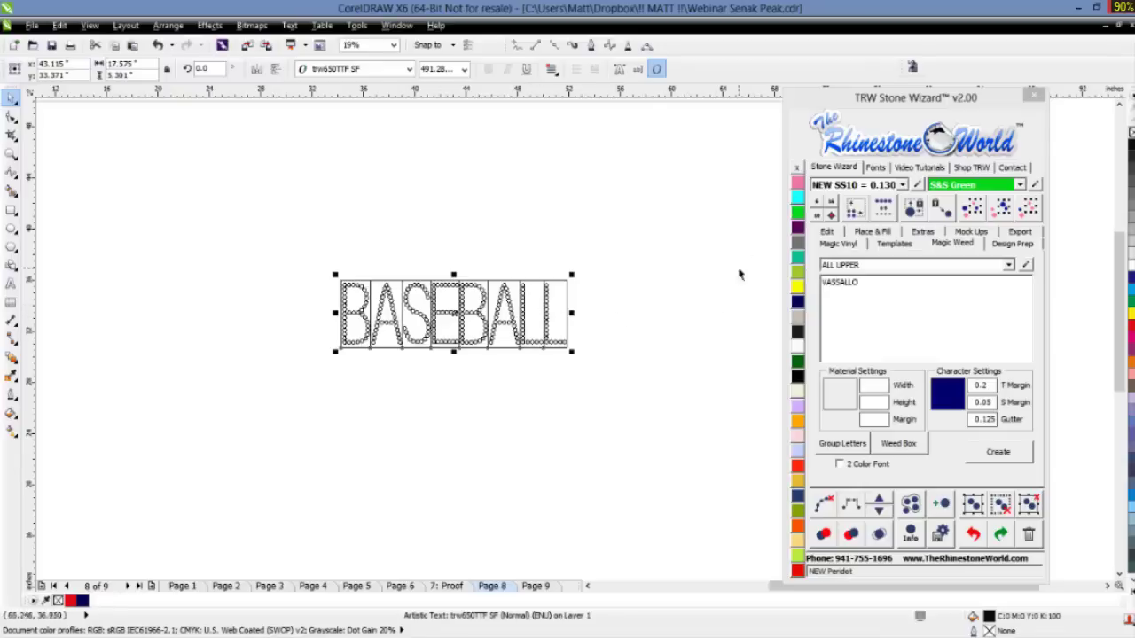
- Resize the BASEBALL design for size 10 stones, agreeing to replace the stones that are not 0.13 inches
{"action": "left_click", "coordinate": [819, 220]}
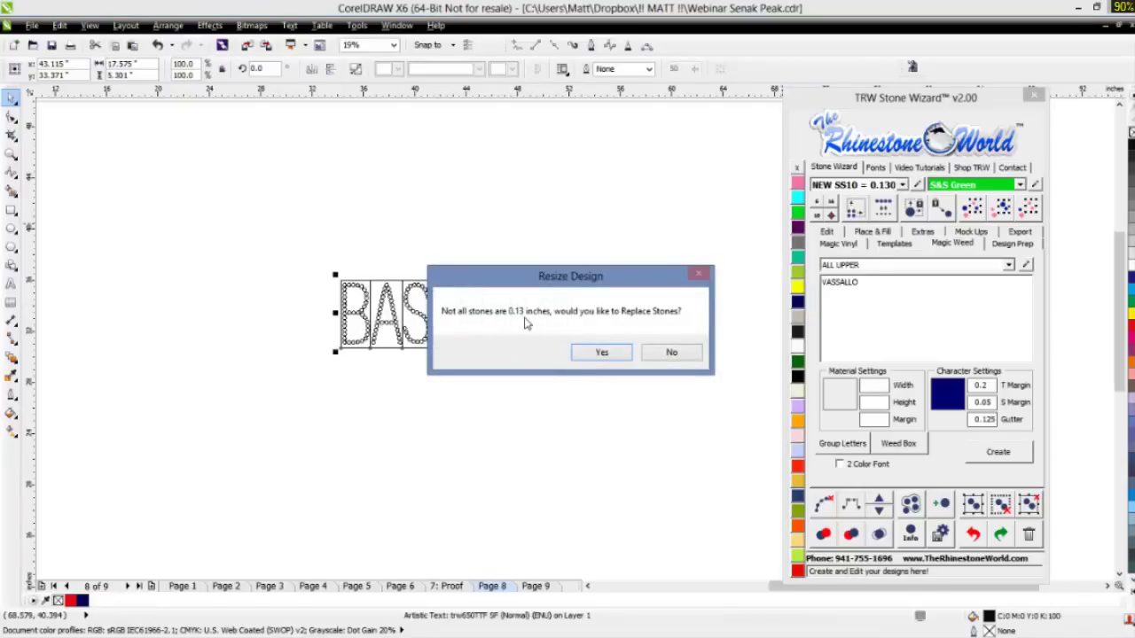
{"action": "left_click", "coordinate": [599, 354]}
{"action": "left_click", "coordinate": [567, 355]}
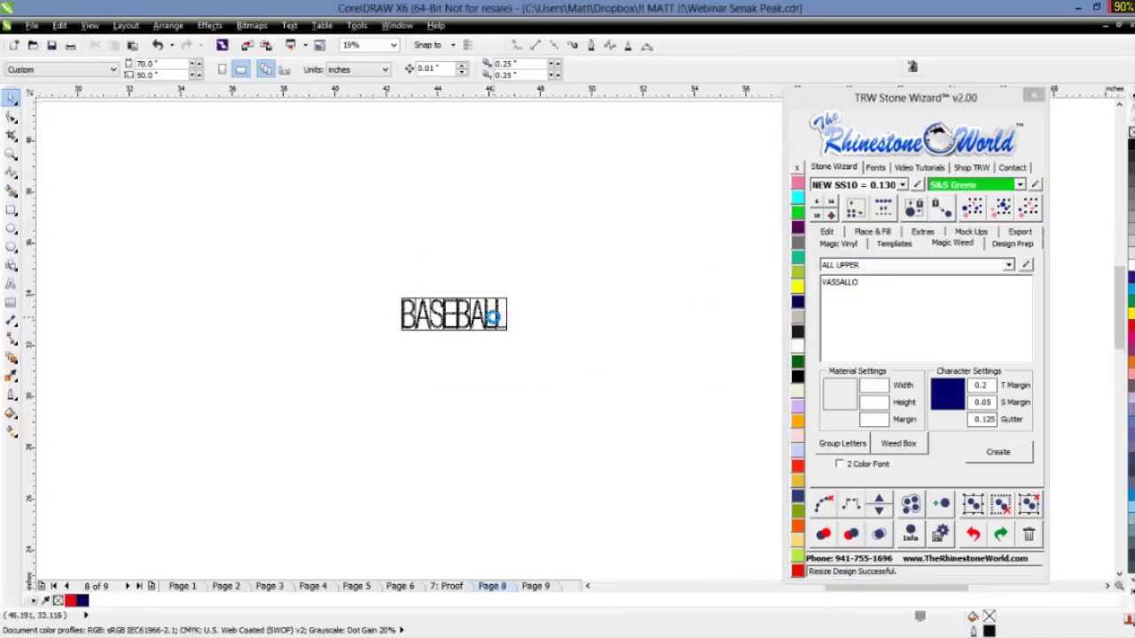
- Select all BASEBALL stones and letter boxes and resize the design for size 6 stones
{"action": "scroll", "coordinate": [494, 322], "scroll_direction": "up", "scroll_amount": 5}
{"action": "scroll", "coordinate": [544, 284], "scroll_direction": "down", "scroll_amount": 3}
{"action": "left_click_drag", "start_coordinate": [595, 205], "coordinate": [273, 359]}
{"action": "left_click", "coordinate": [818, 206]}
{"action": "left_click", "coordinate": [601, 274]}
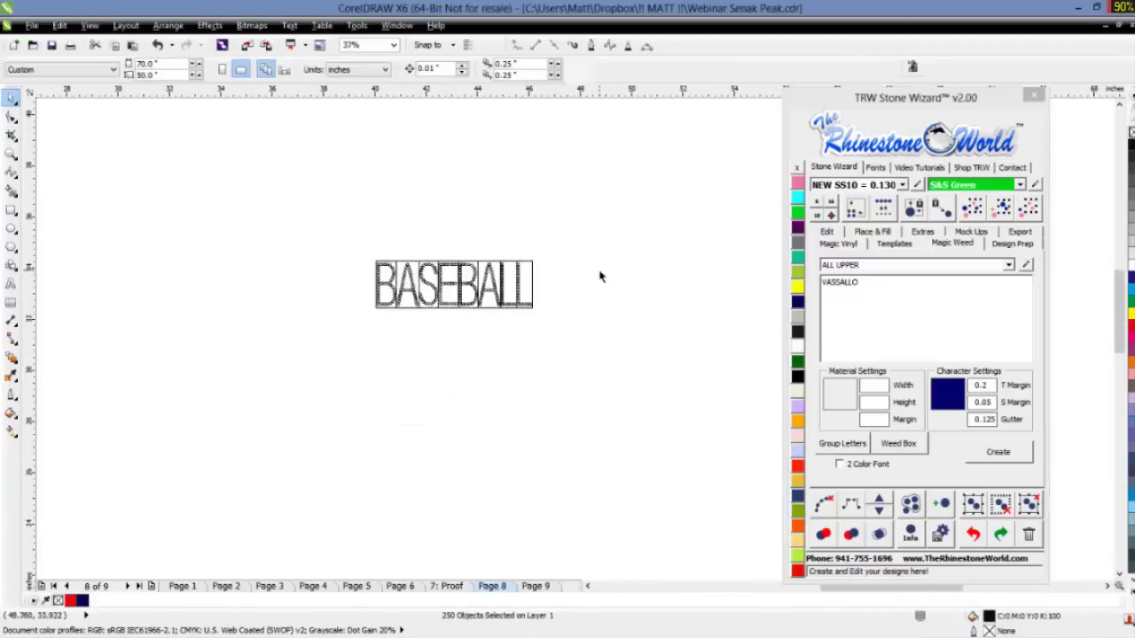
- Try to resize the complete BASEBALL design for size 16 stones
{"action": "scroll", "coordinate": [509, 274], "scroll_direction": "up", "scroll_amount": 5}
{"action": "scroll", "coordinate": [509, 274], "scroll_direction": "down", "scroll_amount": 3}
{"action": "left_click_drag", "start_coordinate": [555, 231], "coordinate": [200, 394]}
{"action": "left_click", "coordinate": [830, 206]}
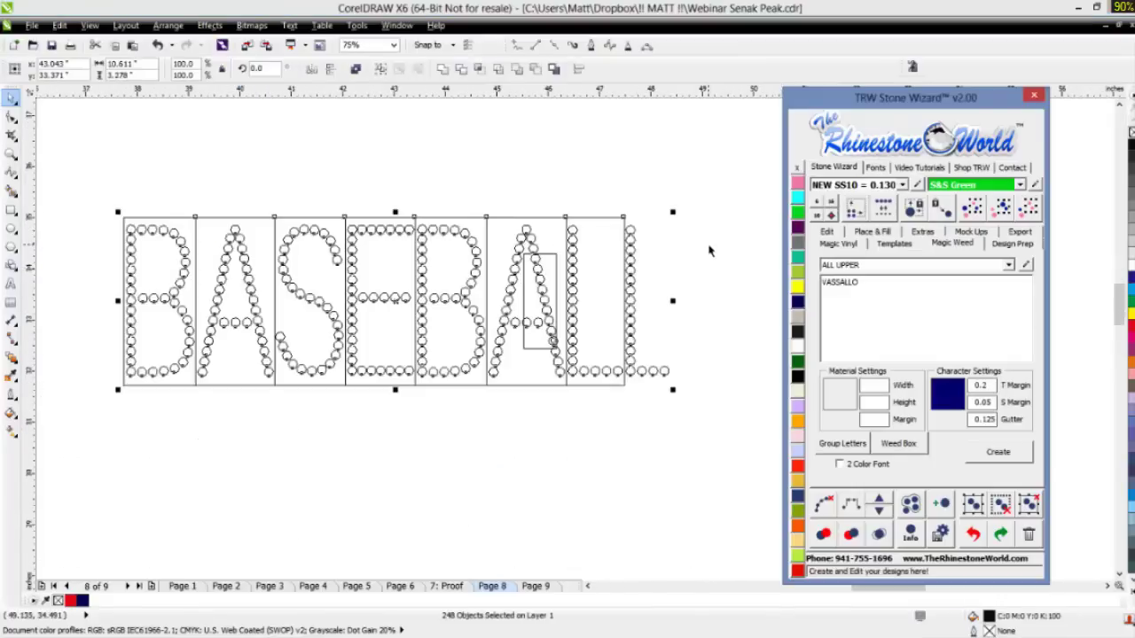
- Undo the size 16 resize, redo it to compare the letter boxes, and undo it again
{"action": "key", "text": "ctrl+z"}
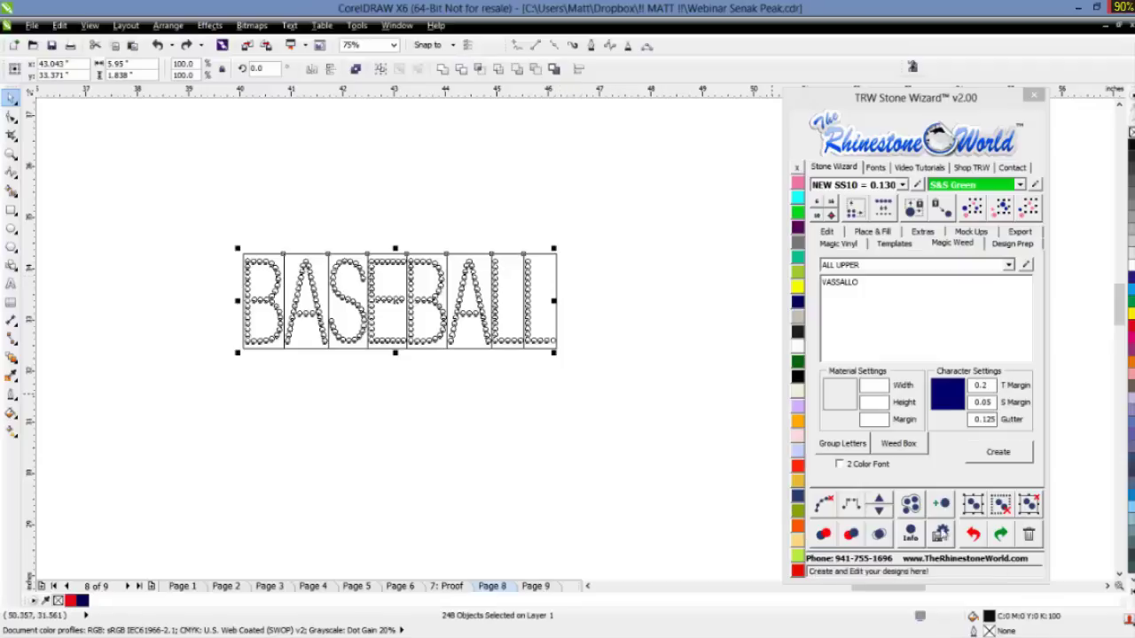
{"action": "left_click", "coordinate": [1000, 535]}
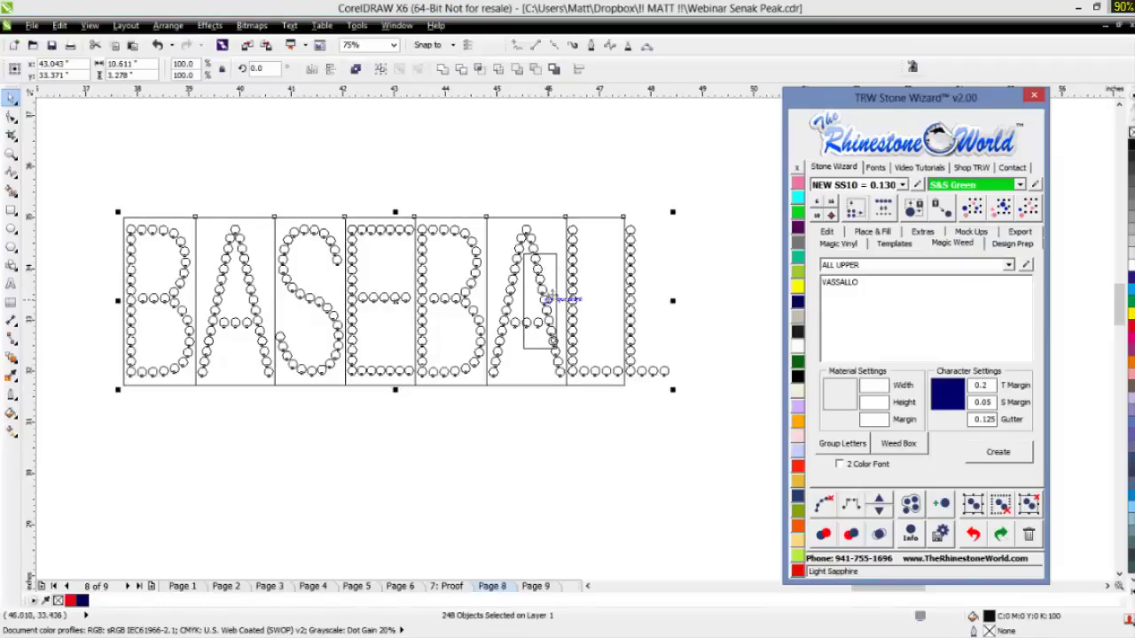
{"action": "left_click", "coordinate": [695, 340]}
{"action": "key", "text": "ctrl+z"}
{"action": "left_click", "coordinate": [695, 340]}
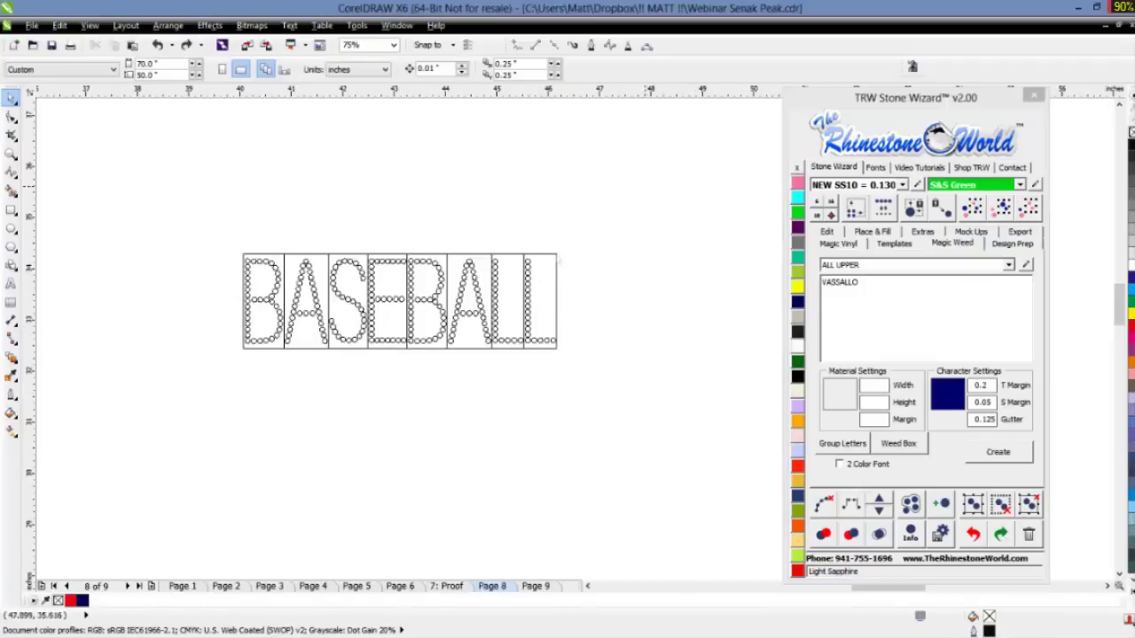
- Select the complete BASEBALL design with its letter boxes and resize it for size 16 stones
{"action": "left_click_drag", "start_coordinate": [619, 206], "coordinate": [160, 420]}
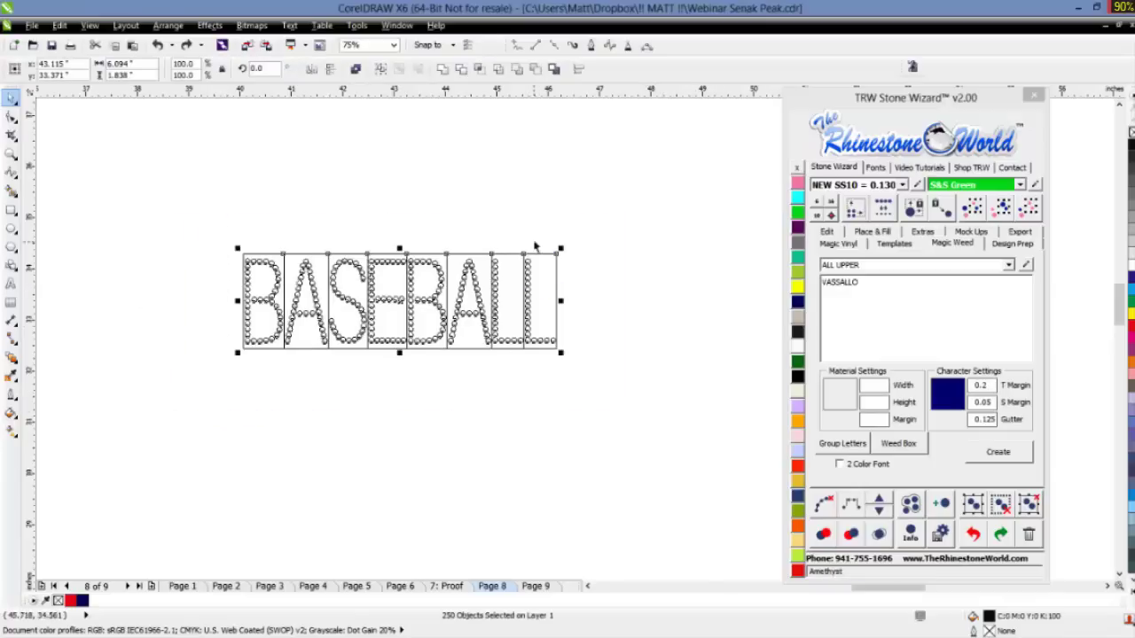
{"action": "left_click", "coordinate": [832, 205]}
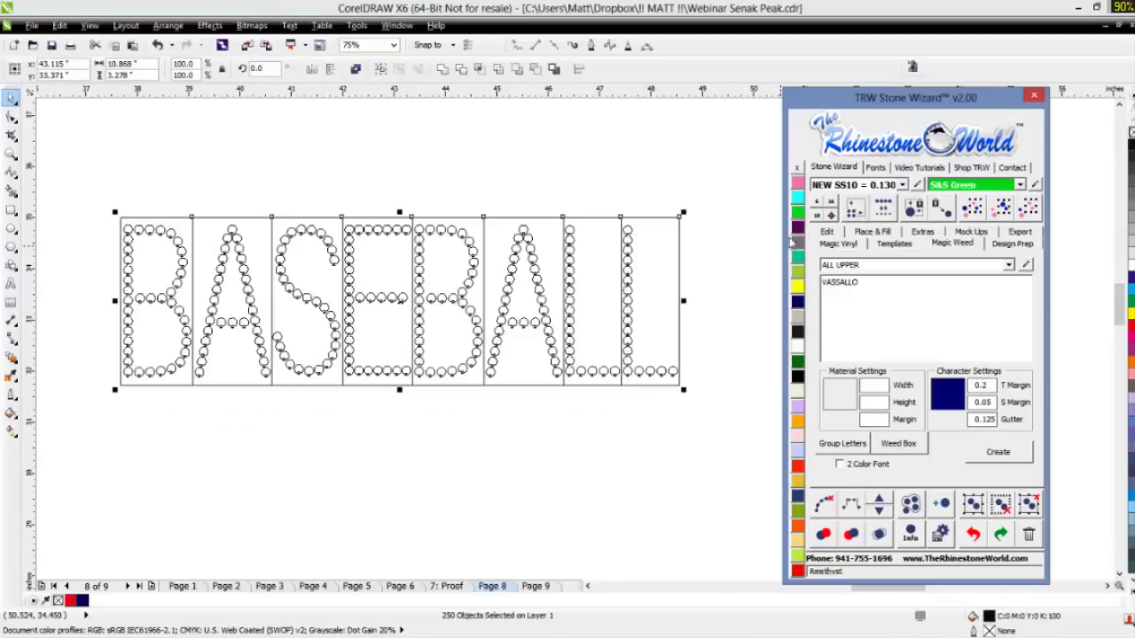
{"action": "left_click", "coordinate": [717, 355]}
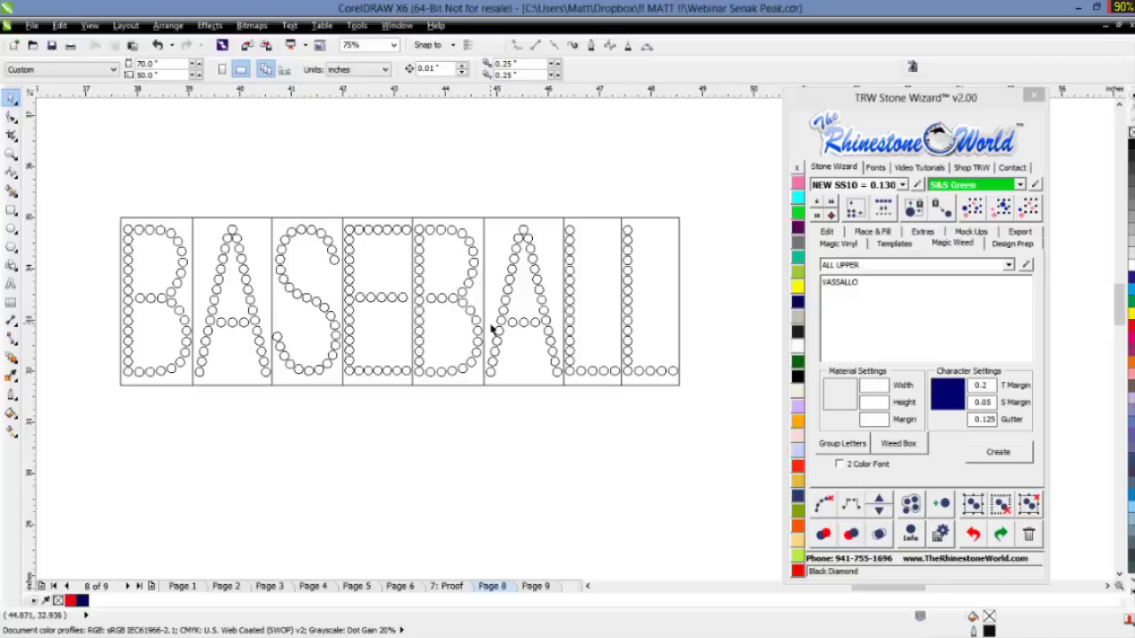
{"action": "scroll", "coordinate": [490, 324], "scroll_direction": "down", "scroll_amount": 1}
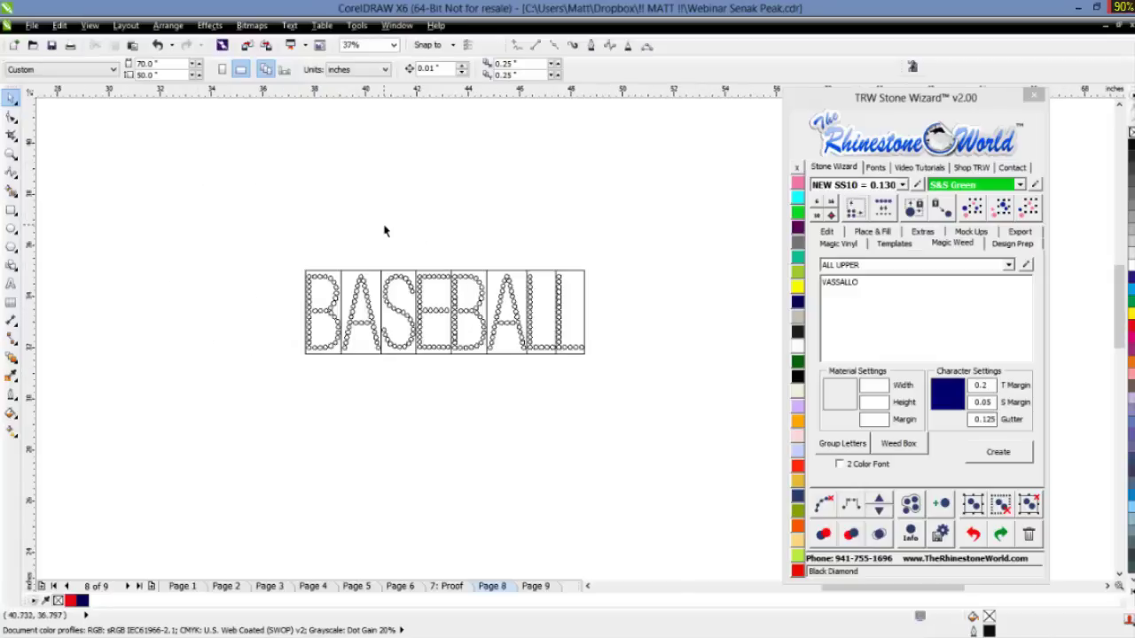
- Undo the BASEBALL stone resizes back to the original font text and switch the drawing to the Enhanced view
{"action": "key", "text": "ctrl+z"}
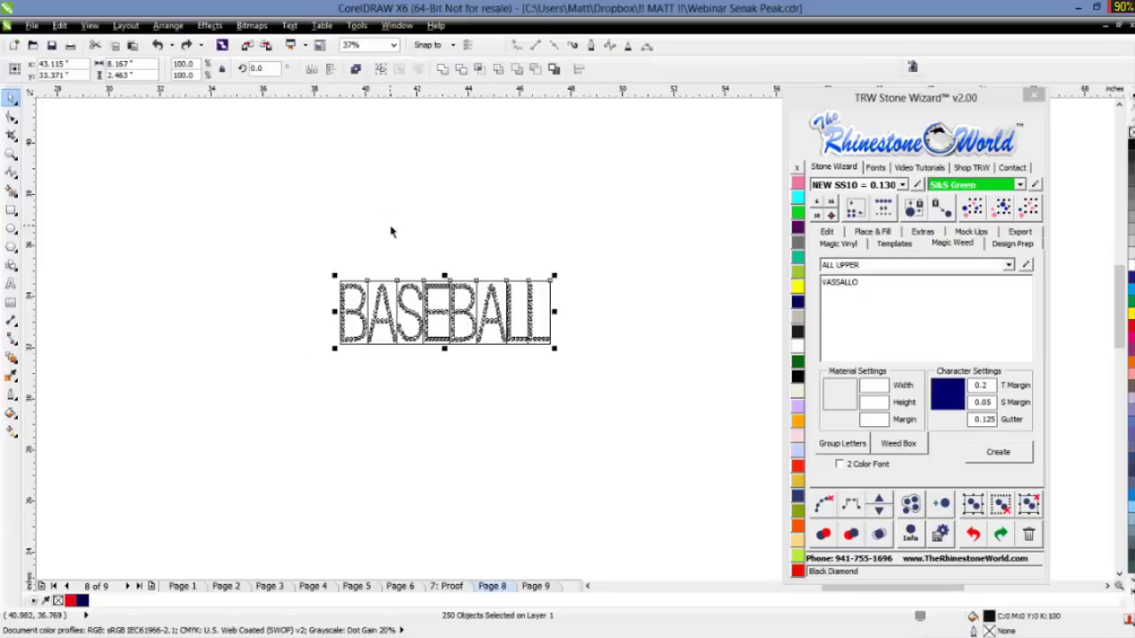
{"action": "key", "text": "ctrl+z"}
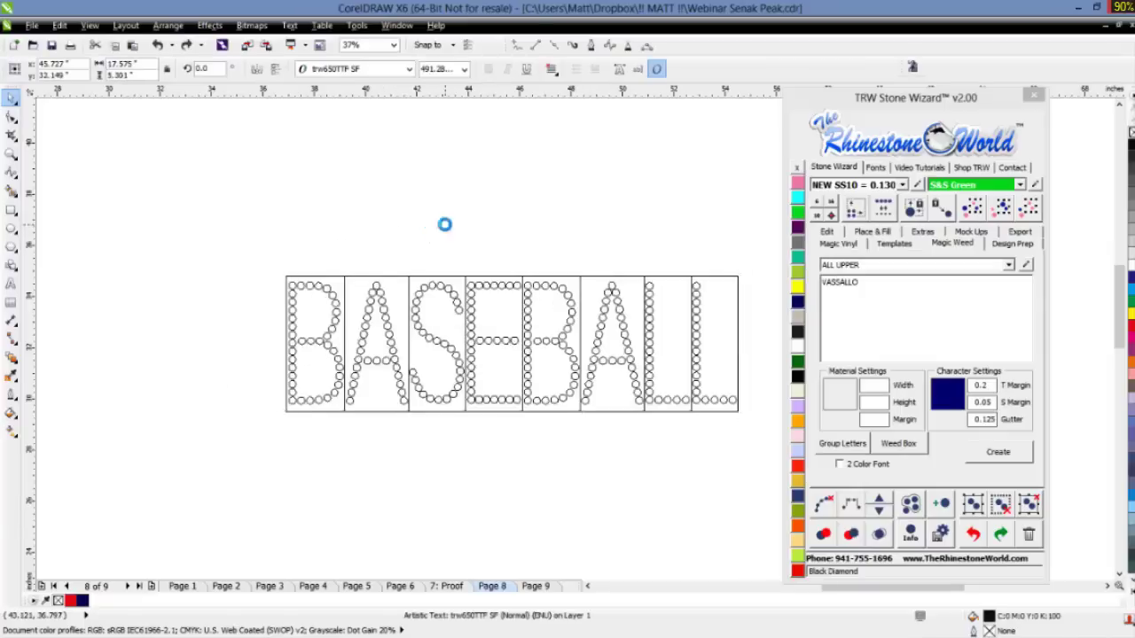
{"action": "left_click", "coordinate": [92, 26]}
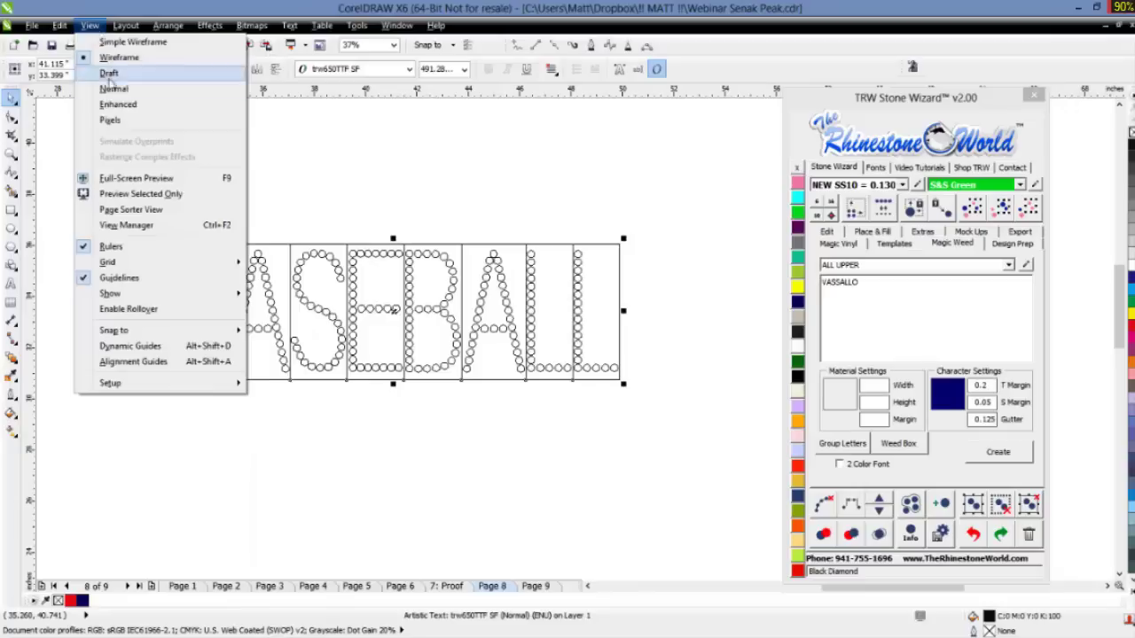
{"action": "left_click", "coordinate": [118, 103]}
{"action": "left_click", "coordinate": [432, 208]}
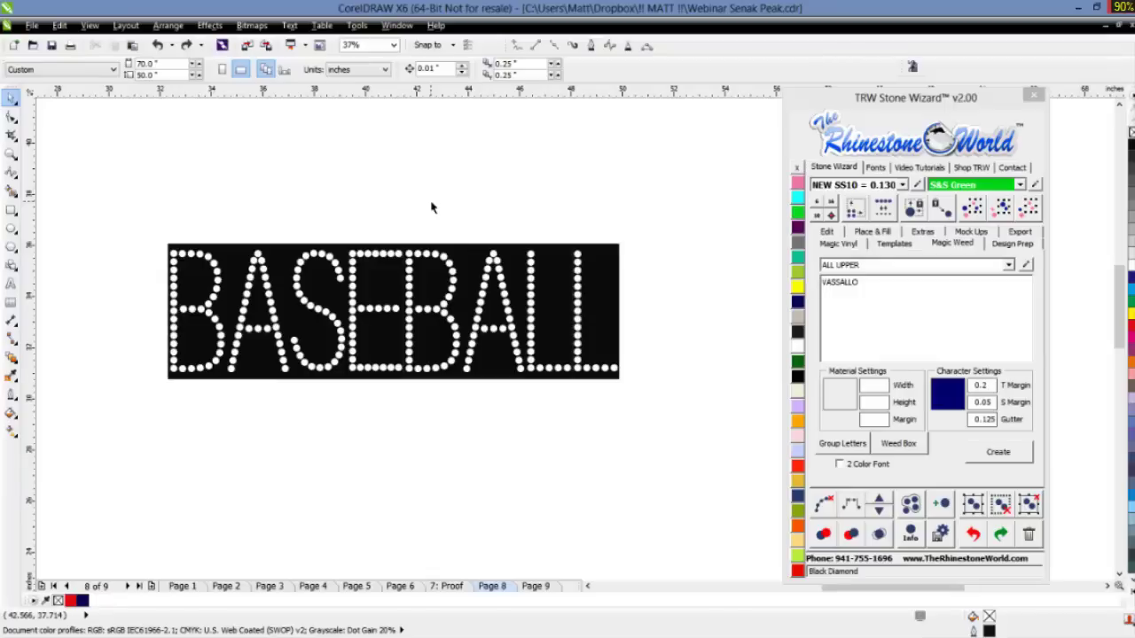
- Check the Video Tutorials section of Stone Wizard and return to the main Stone Wizard tools
{"action": "mouse_move", "coordinate": [518, 635]}
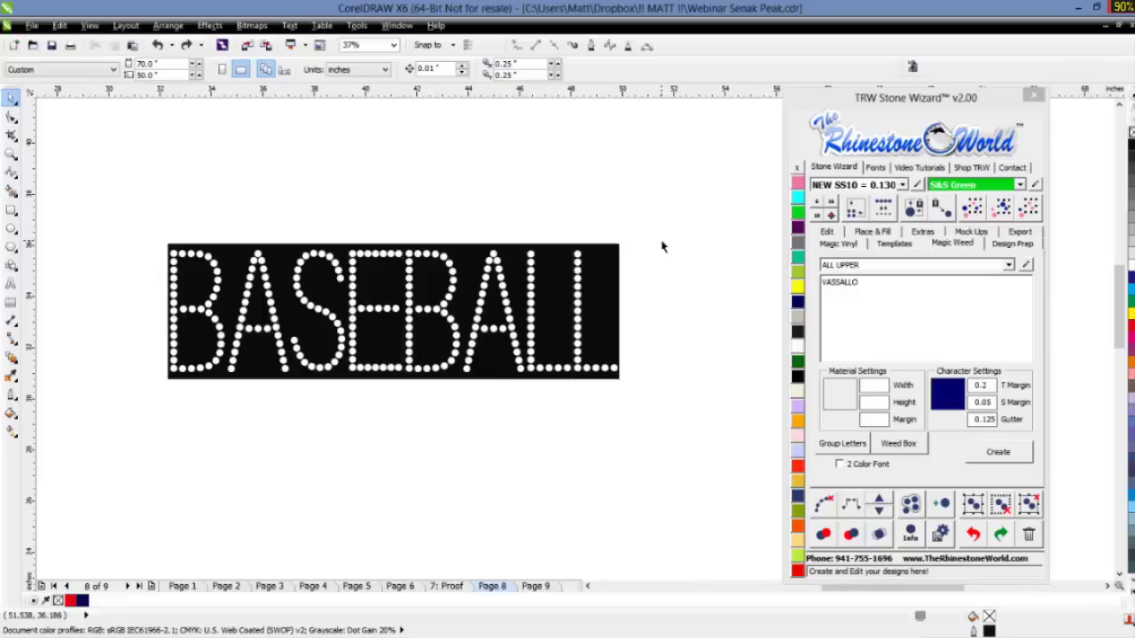
{"action": "left_click", "coordinate": [920, 174]}
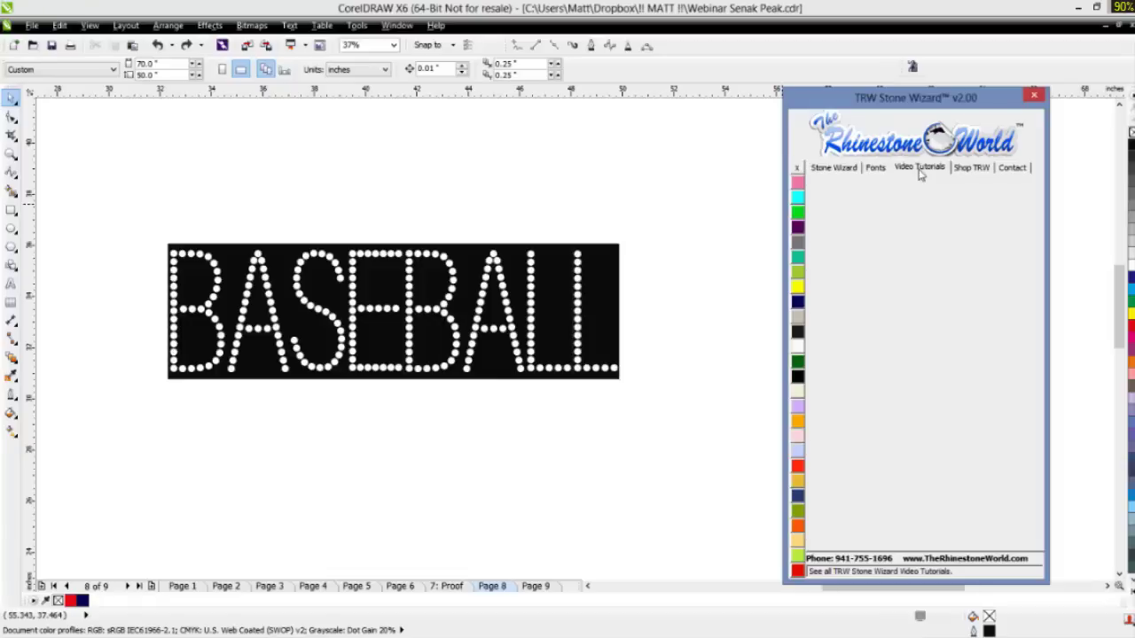
{"action": "left_click", "coordinate": [842, 171]}
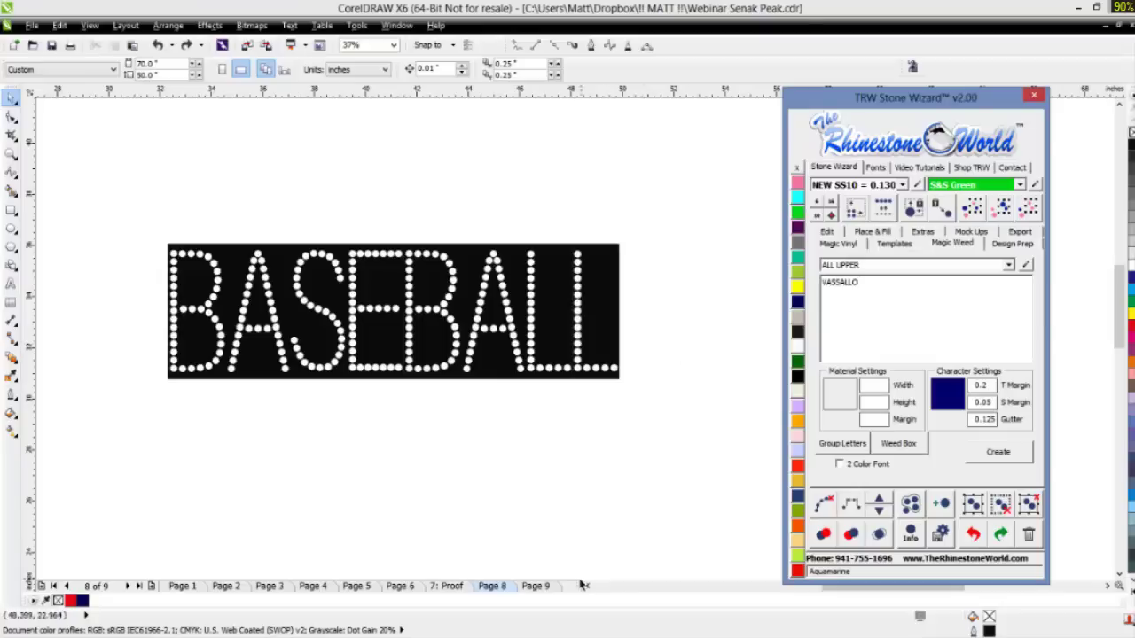
- Open Page 9 with the TRW 1001 font chart and move the Stone Wizard window off the Font Point Size column
{"action": "left_click", "coordinate": [547, 587]}
{"action": "scroll", "coordinate": [522, 404], "scroll_direction": "down", "scroll_amount": 6}
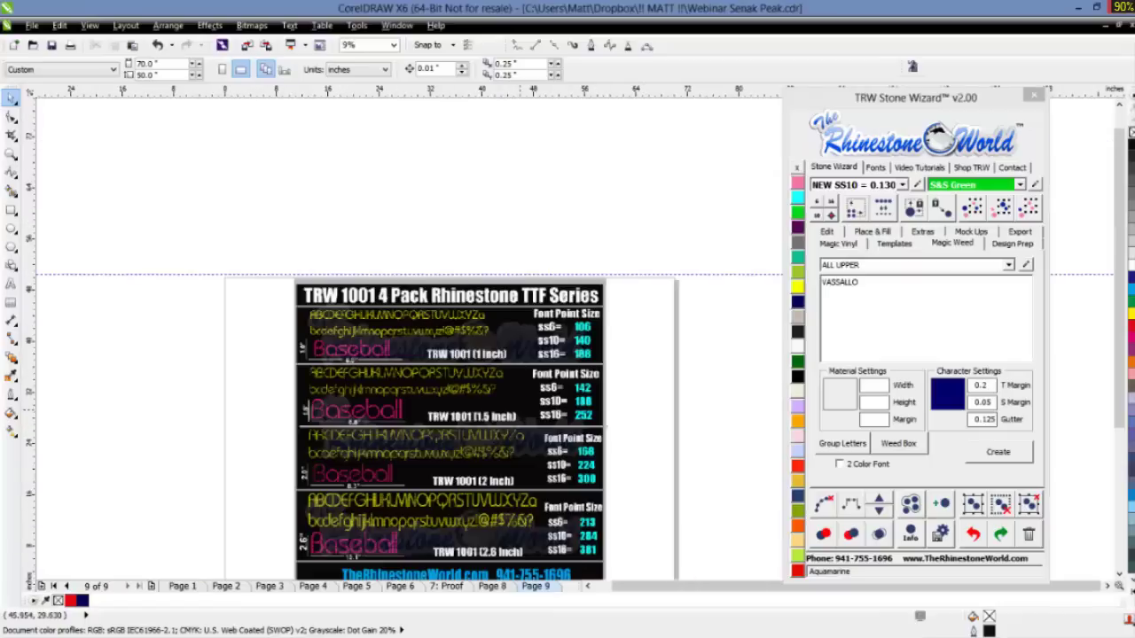
{"action": "scroll", "coordinate": [491, 446], "scroll_direction": "up", "scroll_amount": 2}
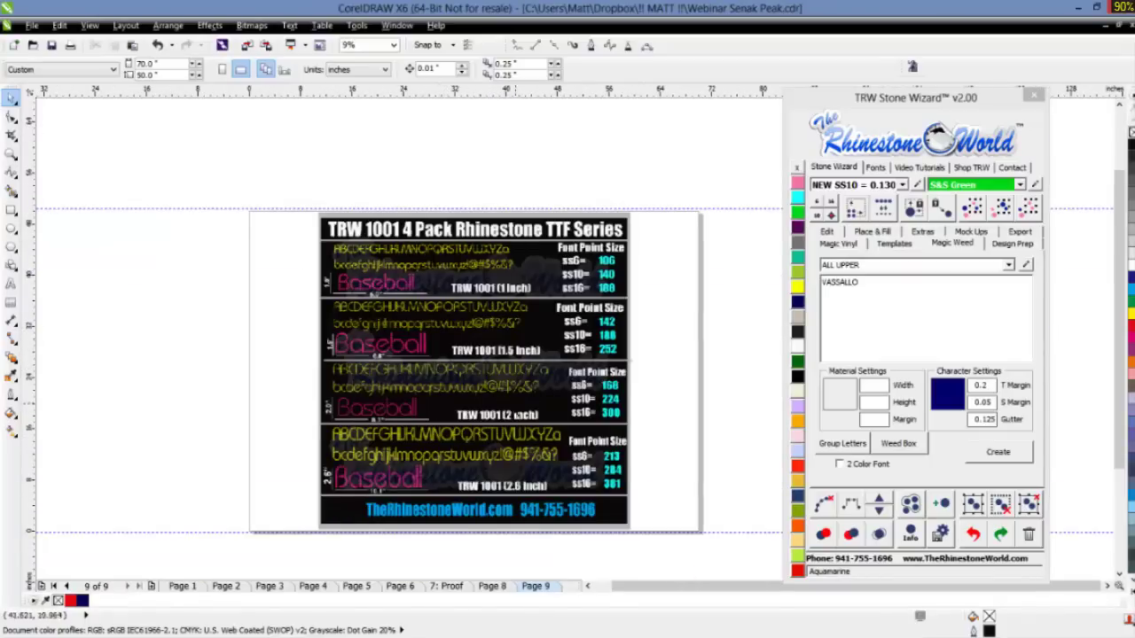
{"action": "scroll", "coordinate": [446, 402], "scroll_direction": "up", "scroll_amount": 2}
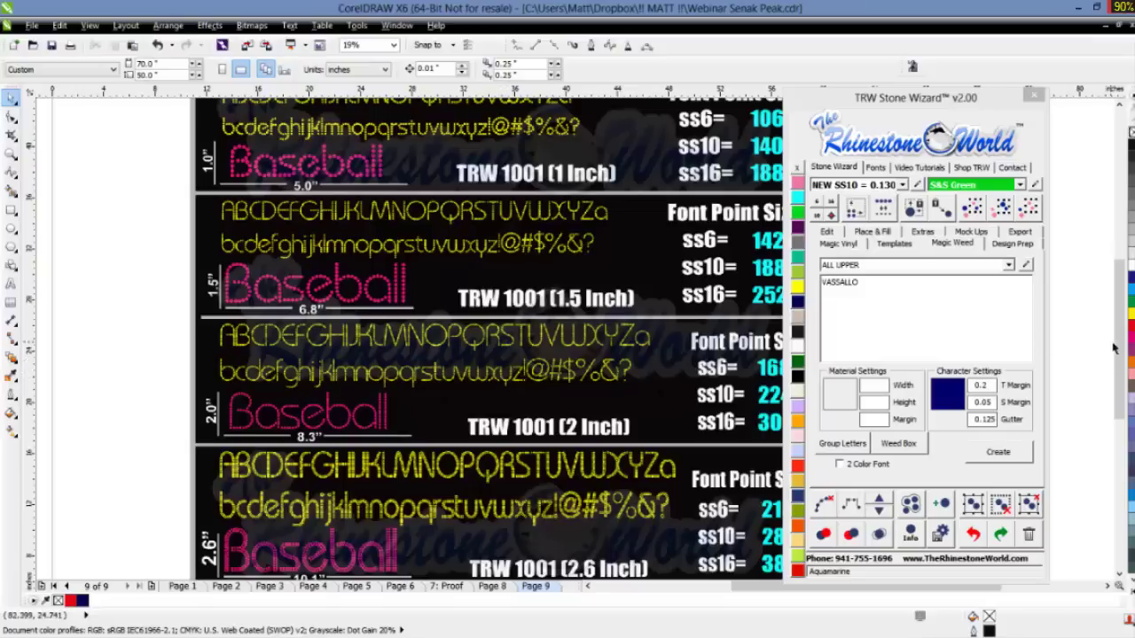
{"action": "scroll", "coordinate": [1119, 337], "scroll_direction": "up", "scroll_amount": 2}
{"action": "scroll", "coordinate": [1119, 337], "scroll_direction": "up", "scroll_amount": 2}
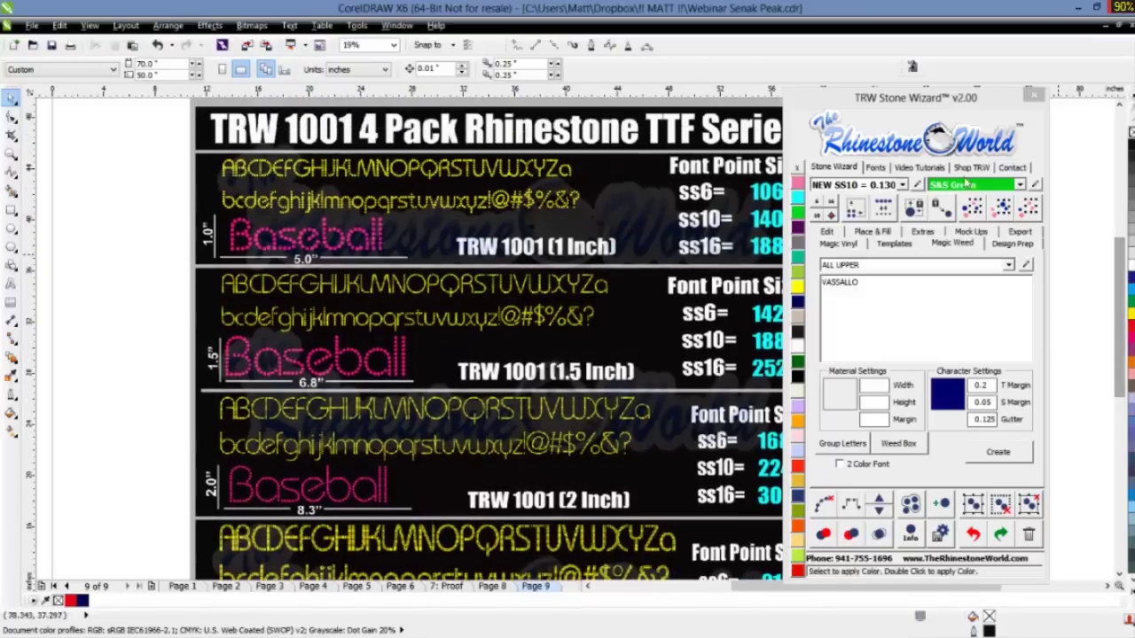
{"action": "left_click_drag", "start_coordinate": [950, 99], "coordinate": [1009, 105]}
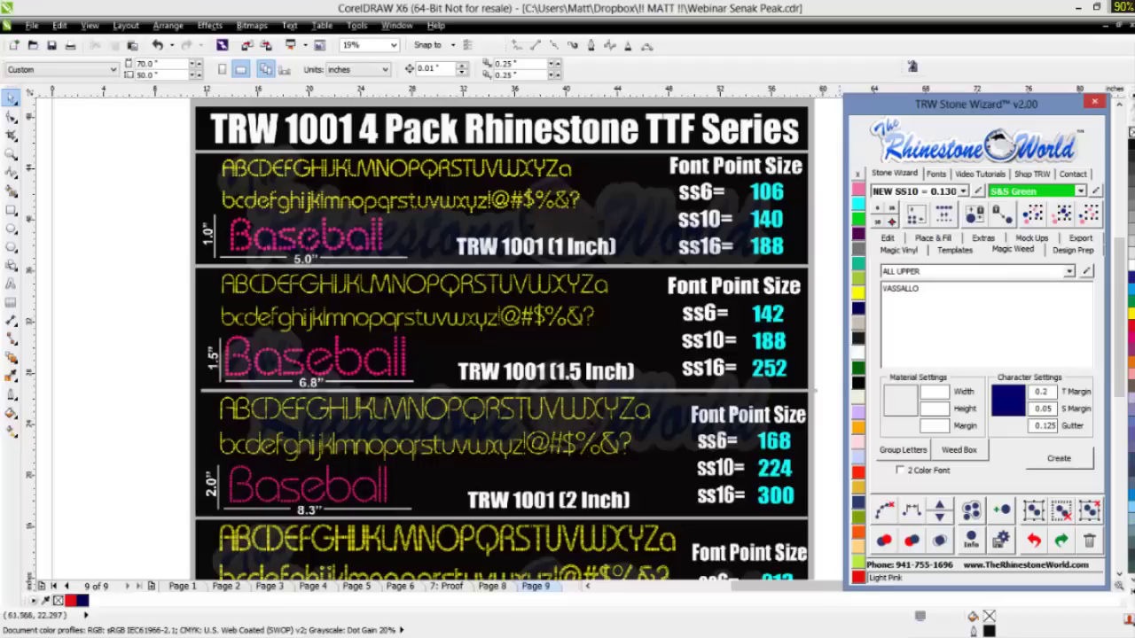
{"action": "left_click", "coordinate": [171, 284]}
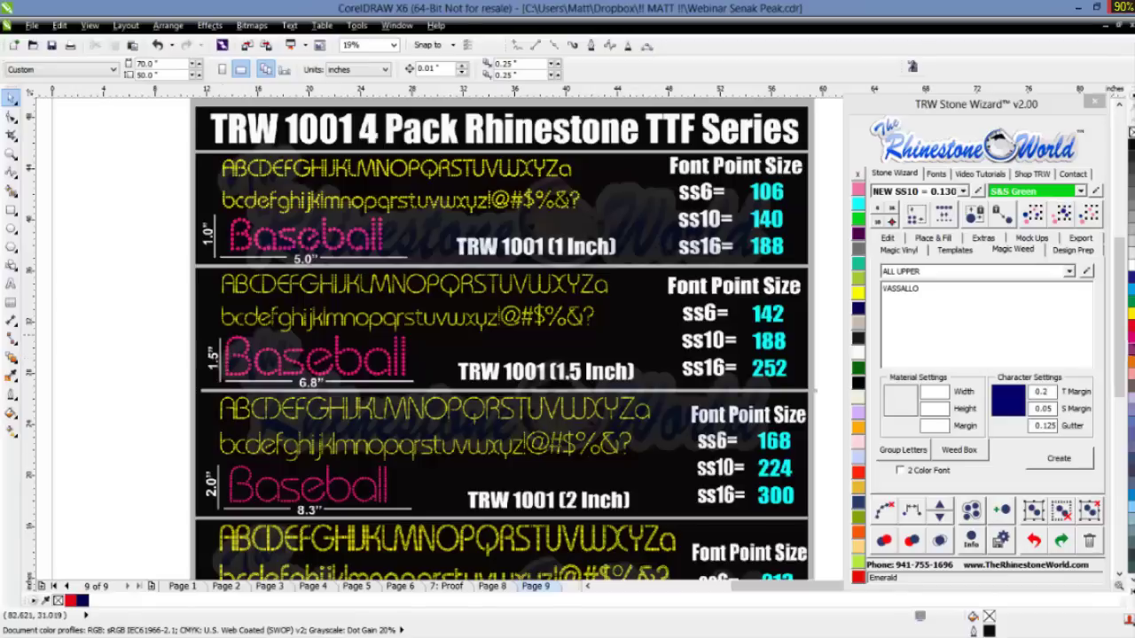
- Examine the ss6, ss10 and ss16 font point sizes for the 1, 1.5, 2 and 2.6 inch TRW 1001 fonts
{"action": "scroll", "coordinate": [1119, 377], "scroll_direction": "down", "scroll_amount": 2}
{"action": "scroll", "coordinate": [1119, 377], "scroll_direction": "down", "scroll_amount": 1}
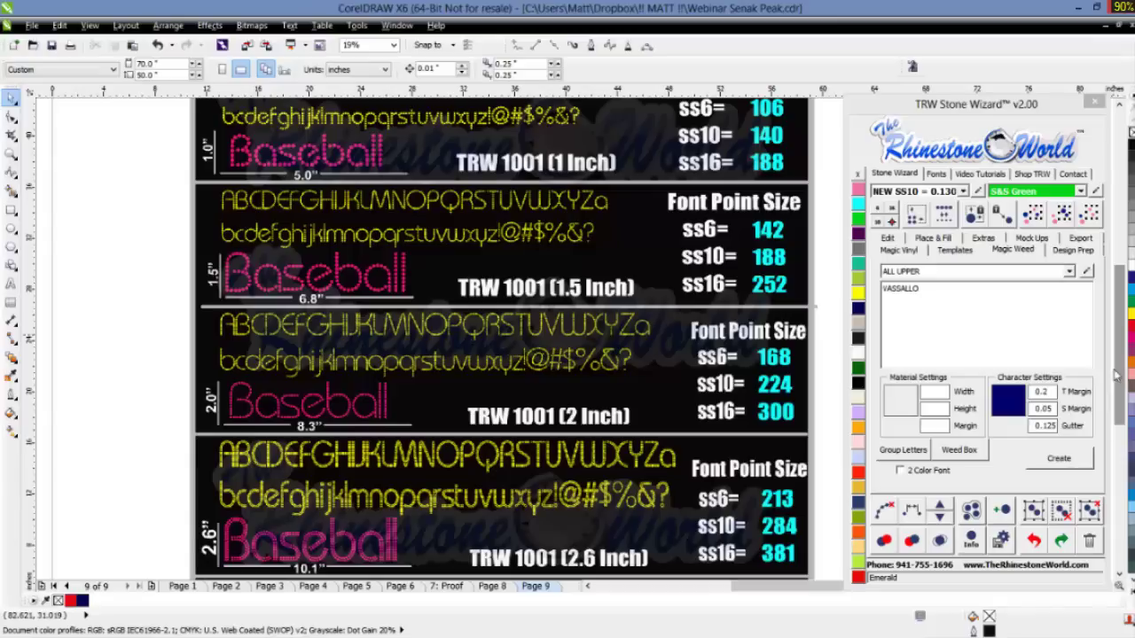
{"action": "scroll", "coordinate": [585, 355], "scroll_direction": "down", "scroll_amount": 2}
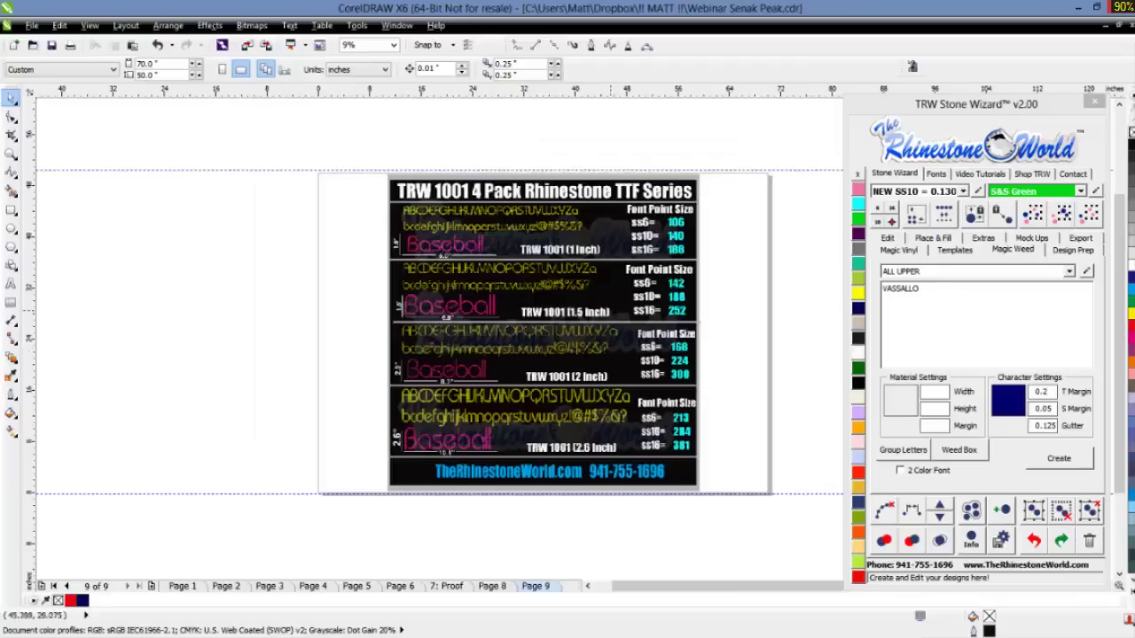
{"action": "scroll", "coordinate": [612, 293], "scroll_direction": "up", "scroll_amount": 2}
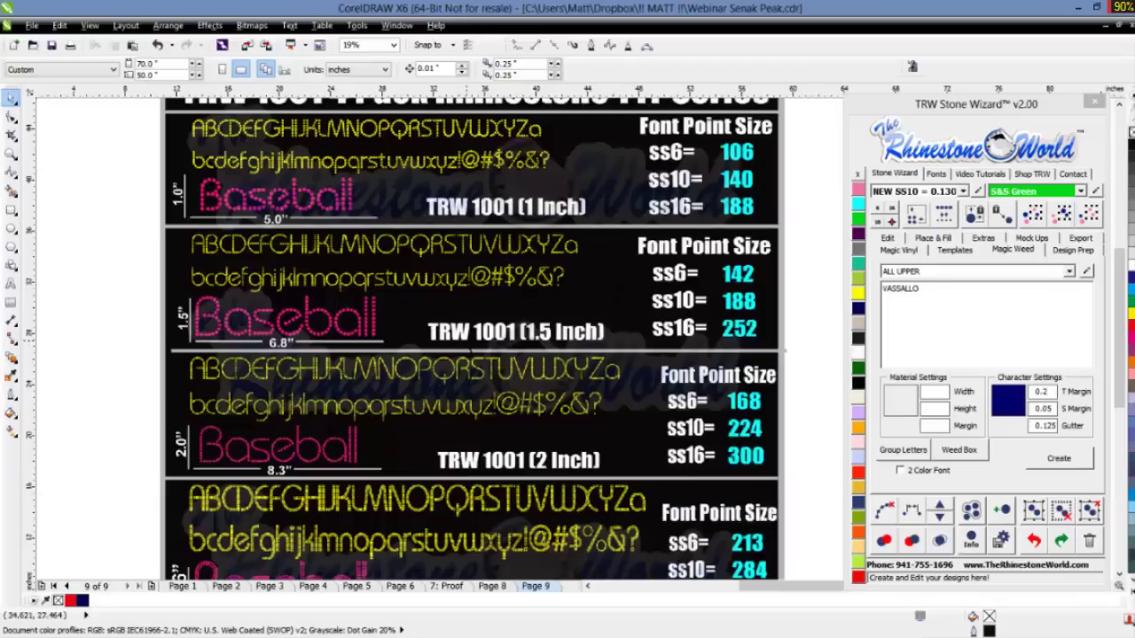